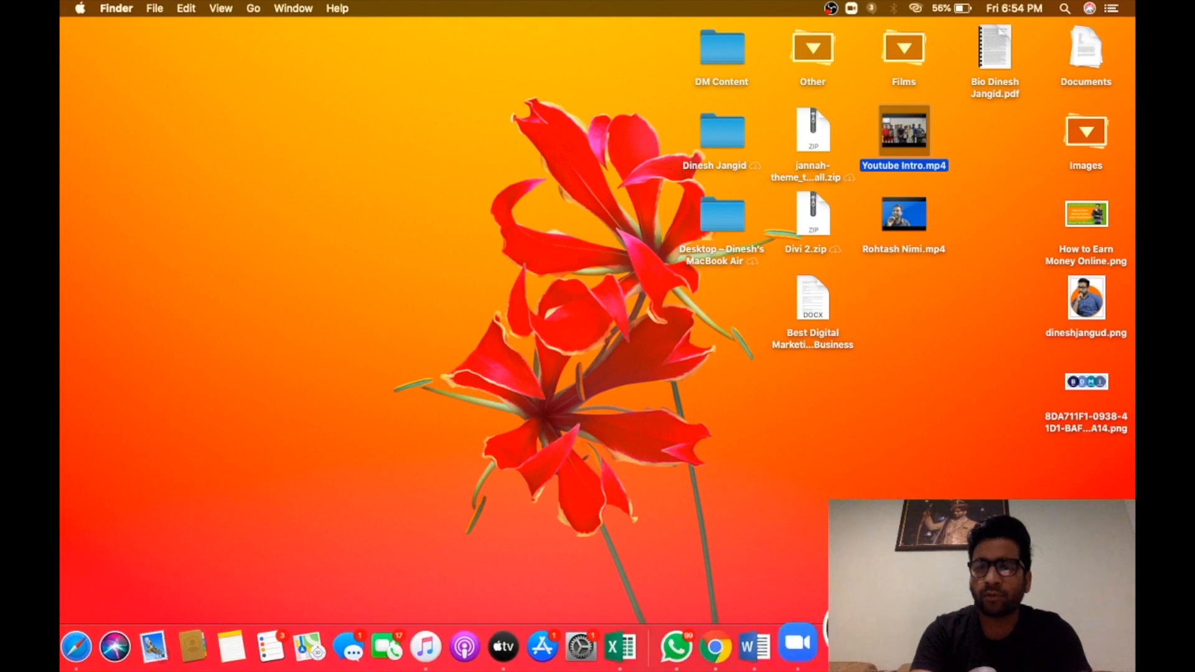
Restore the GoDaddy browser window and go to the Domains name search page
click(993, 645)
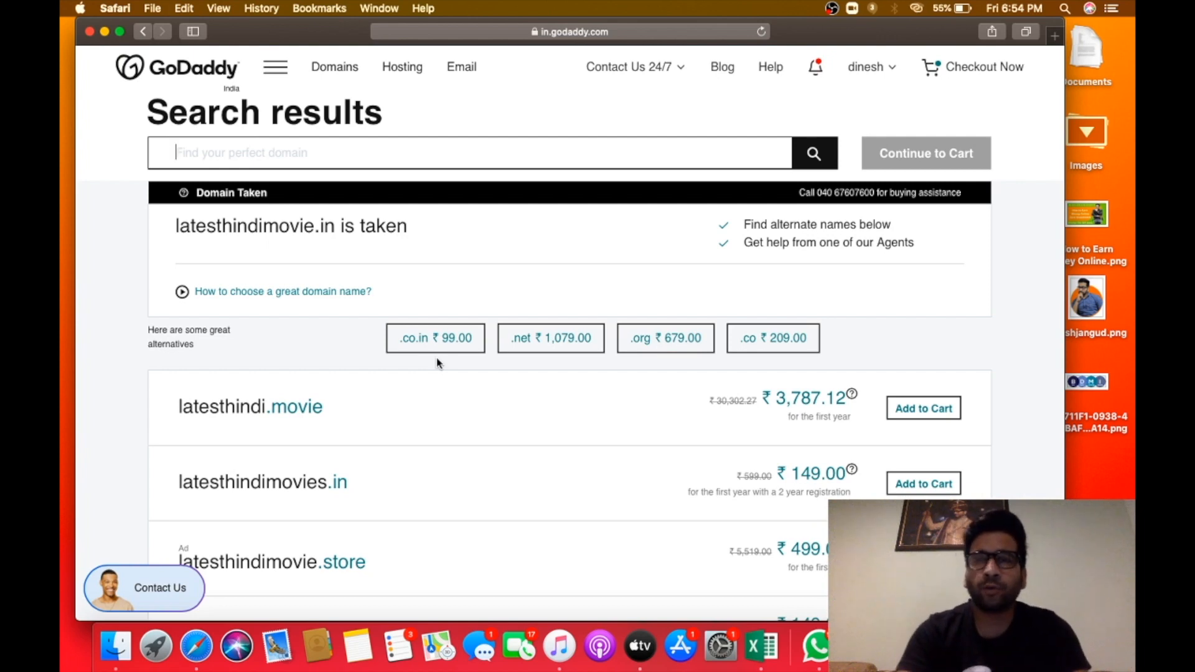
scroll(438, 361, down, 3)
scroll(438, 361, up, 3)
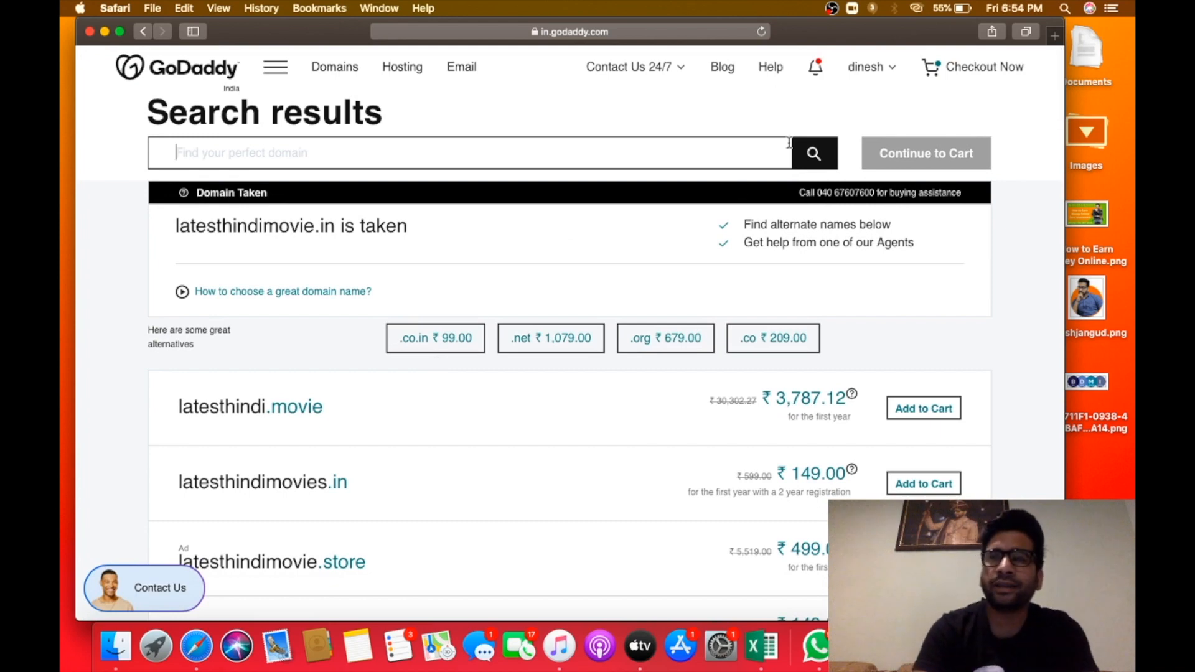
click(862, 64)
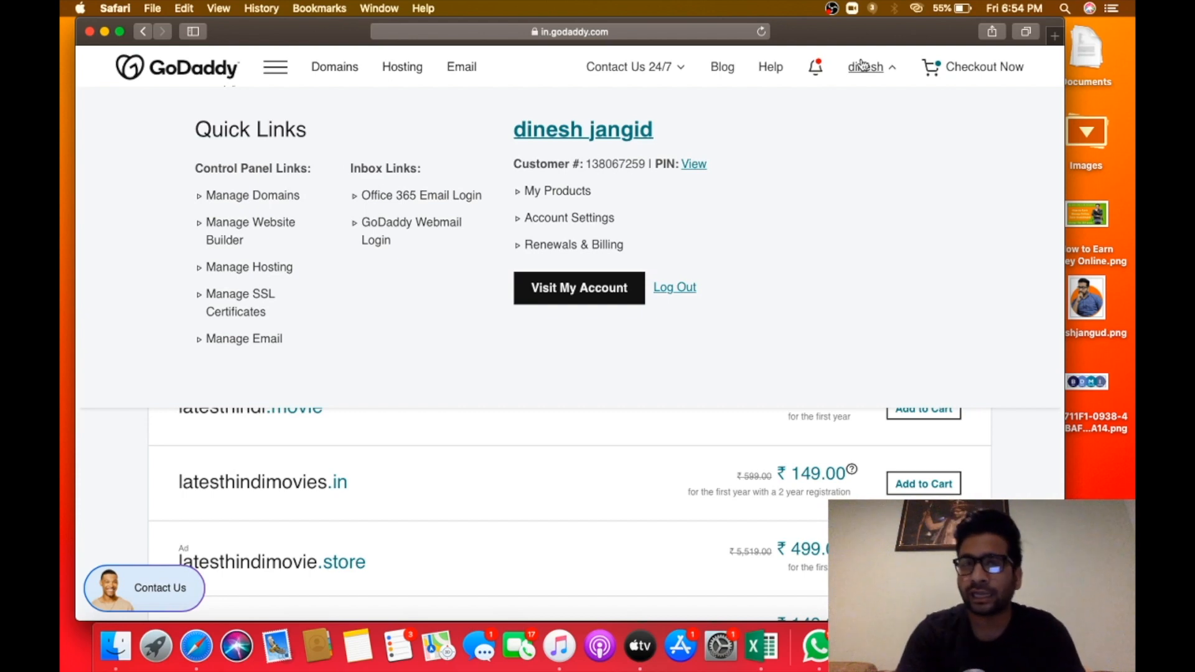
click(862, 64)
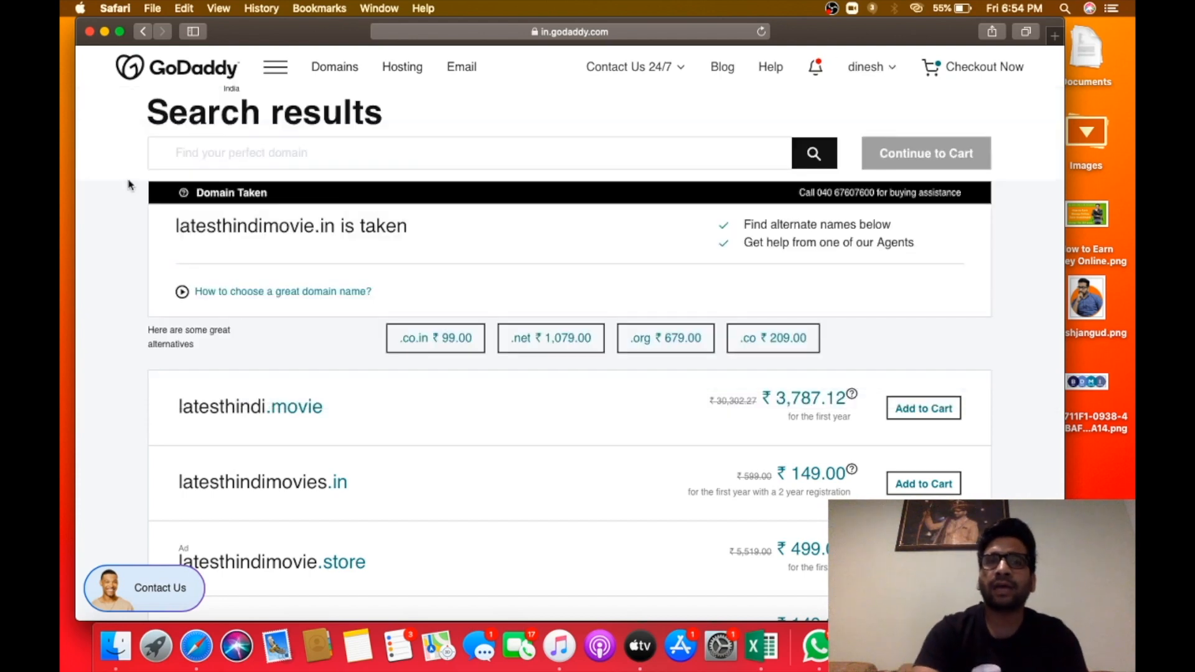
click(335, 69)
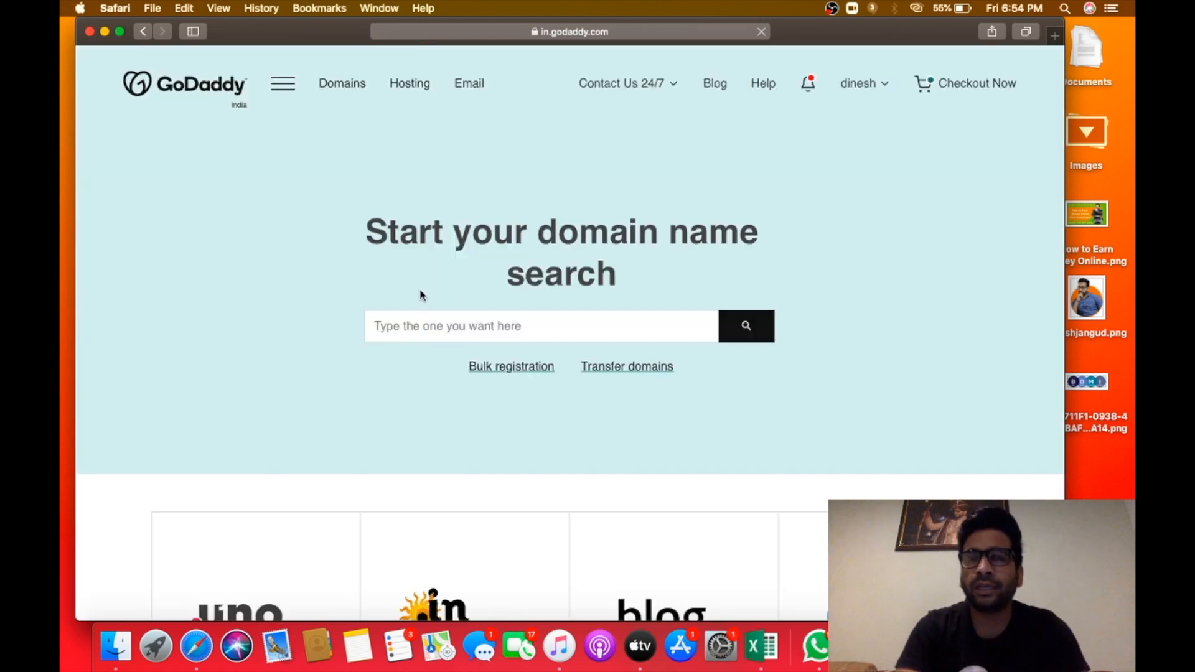
Search GoDaddy for a domain built from the presenter's name and review the results
click(408, 333)
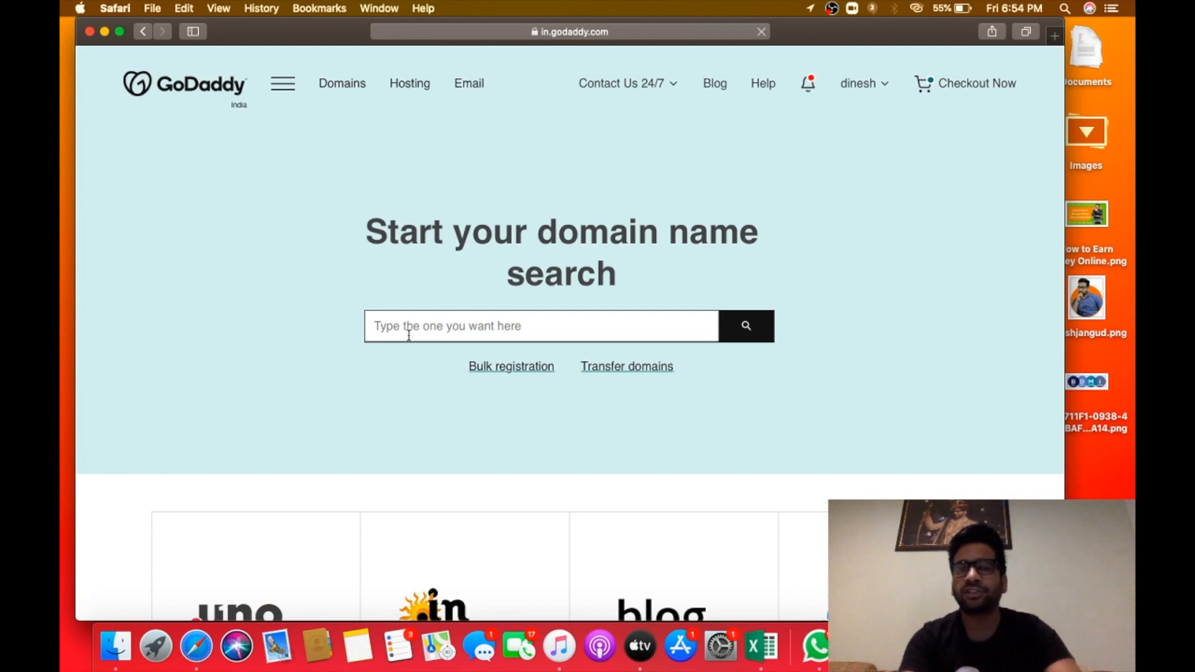
text(dineshjang)
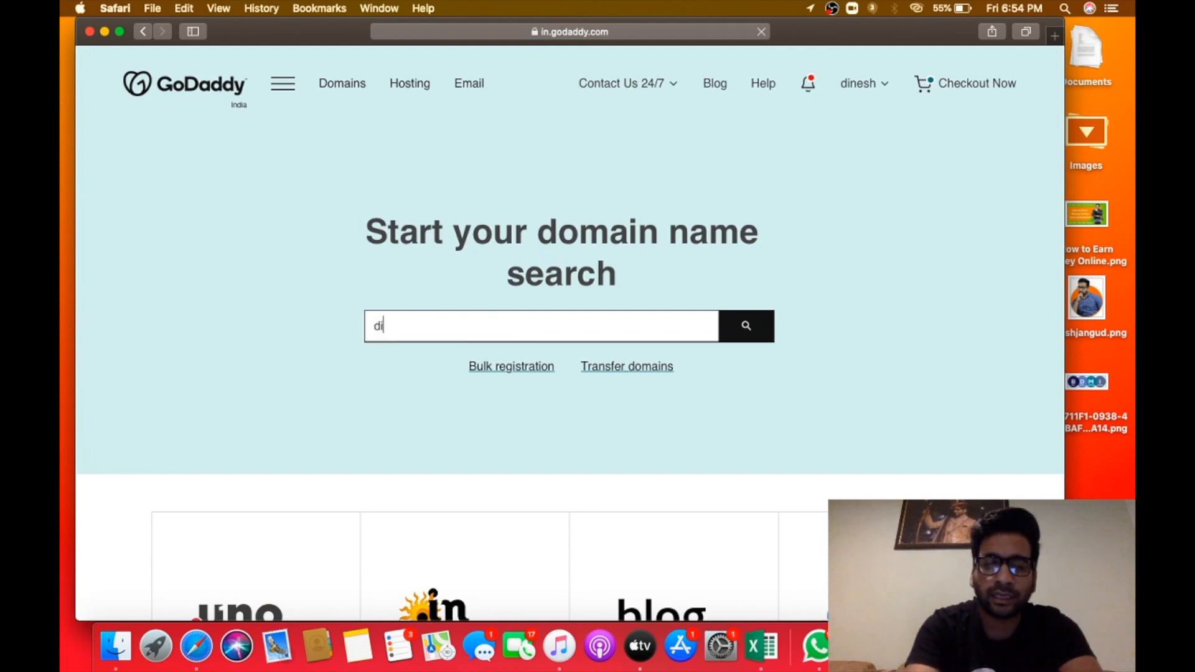
text(ud)
key(BackSpace)
key(BackSpace)
text(id)
key(Return)
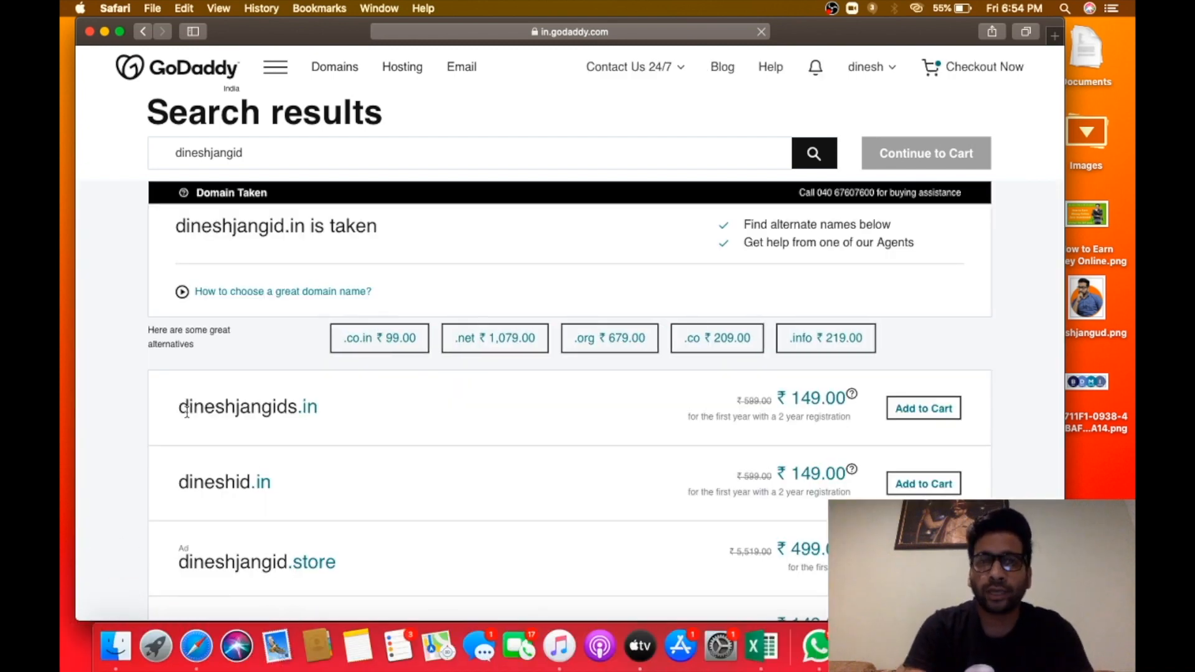
scroll(187, 411, down, 5)
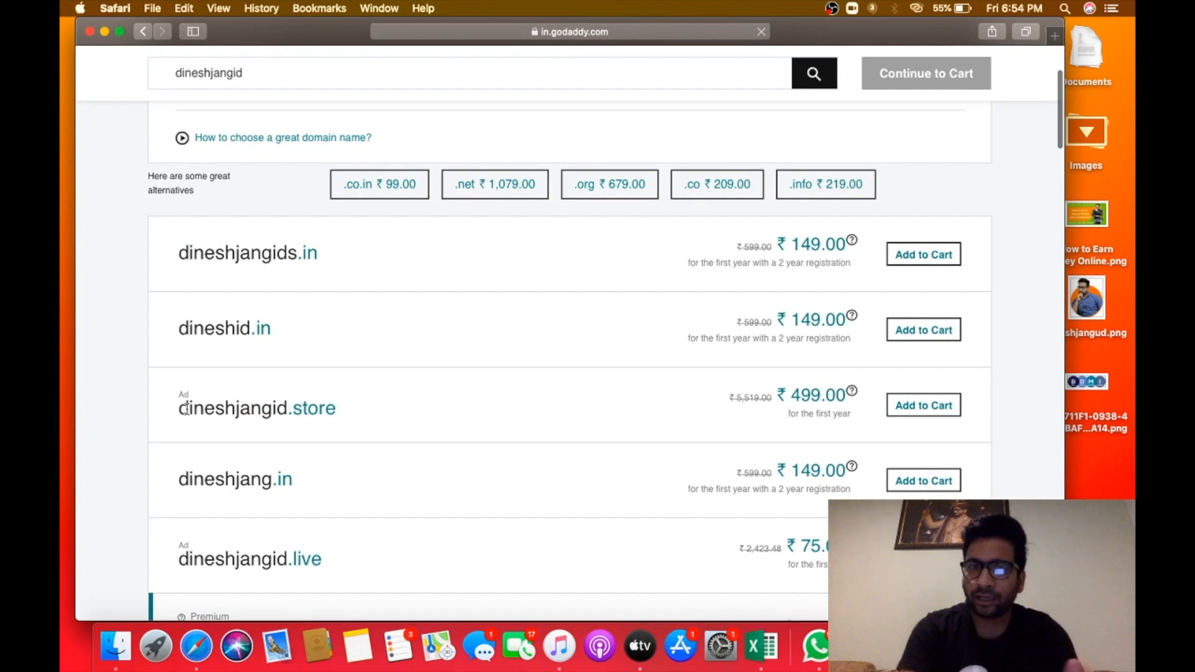
scroll(187, 409, down, 10)
scroll(187, 414, down, 7)
scroll(187, 414, up, 20)
Add .com to the name and search again, showing the .com domain is taken
click(296, 150)
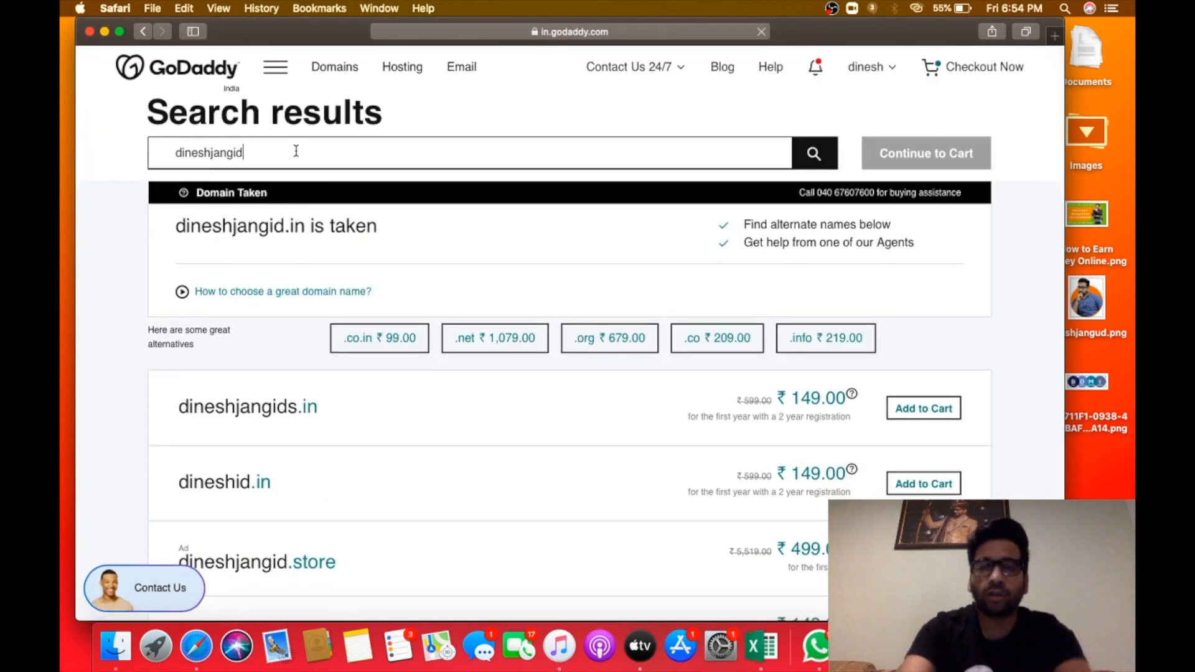
text(c)
key(BackSpace)
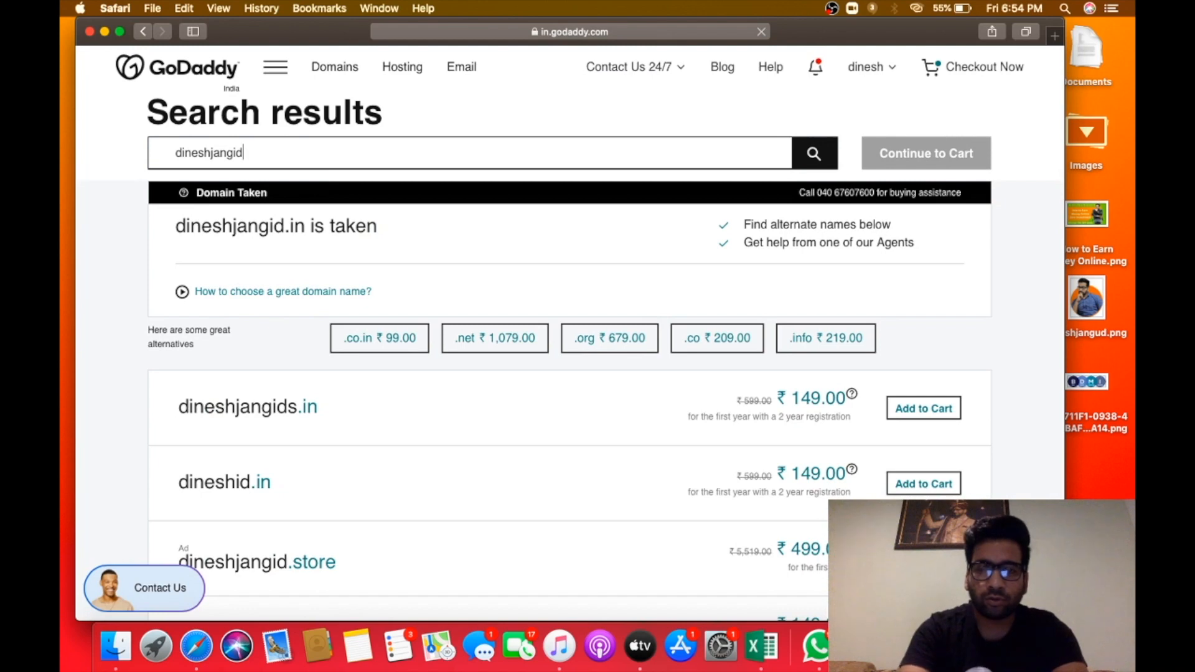
text(.com)
key(Return)
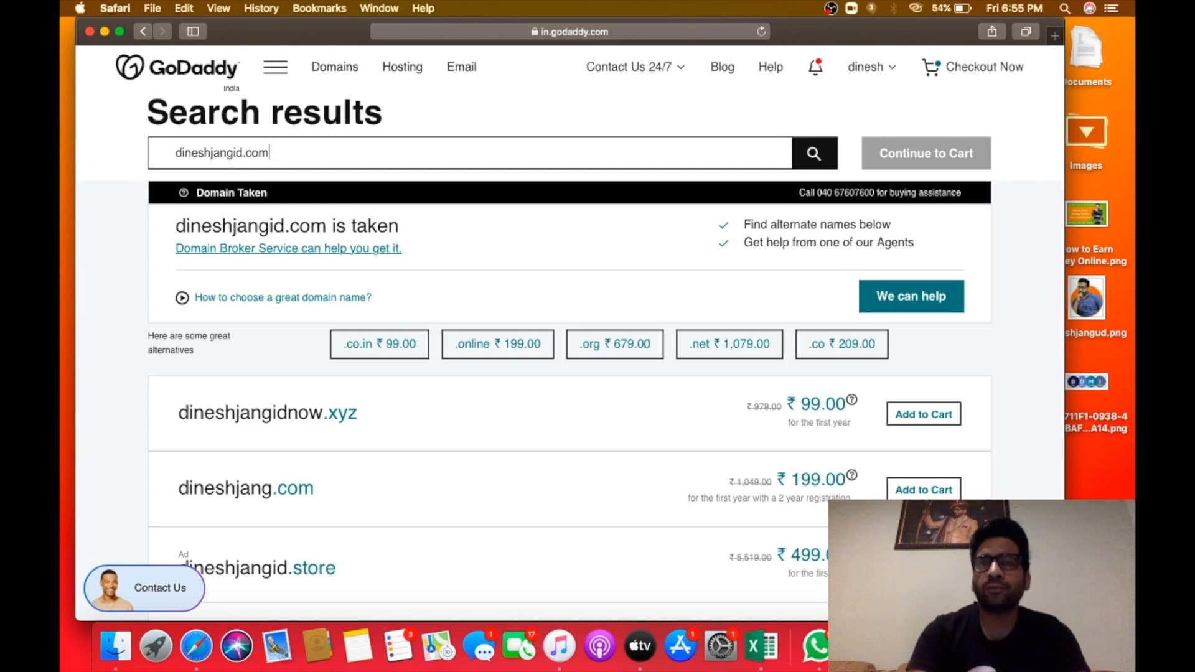
Switch to Chrome and open Lean Domain Search from the leandomainsearch Google results
key(ctrl+Right)
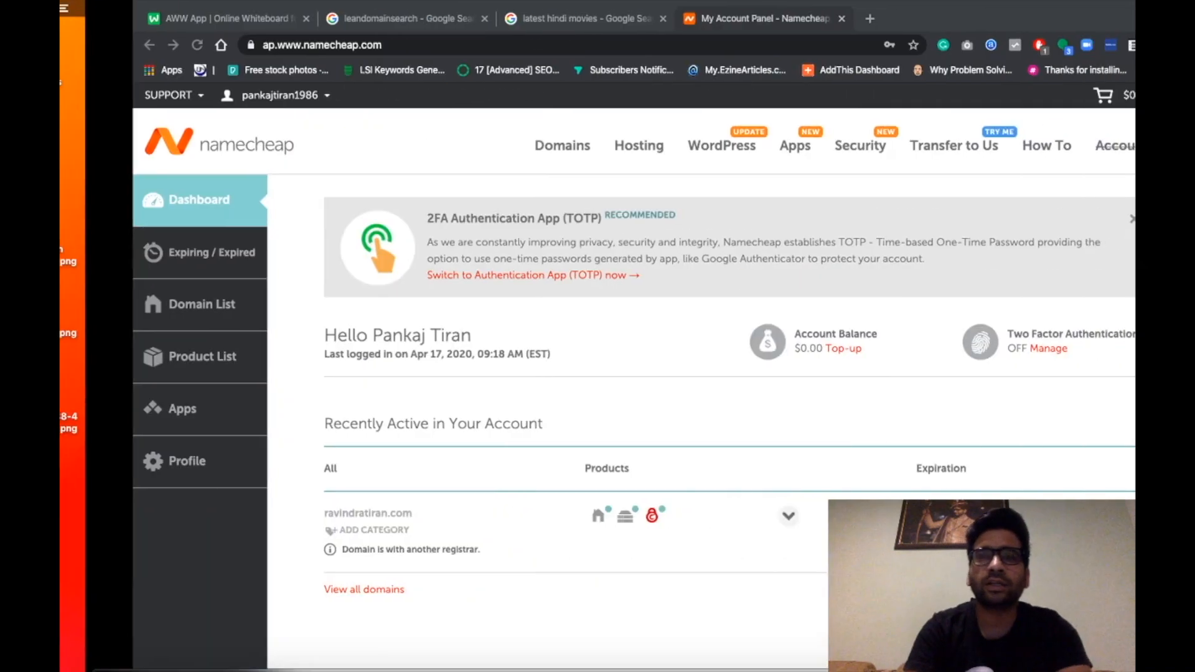
click(283, 20)
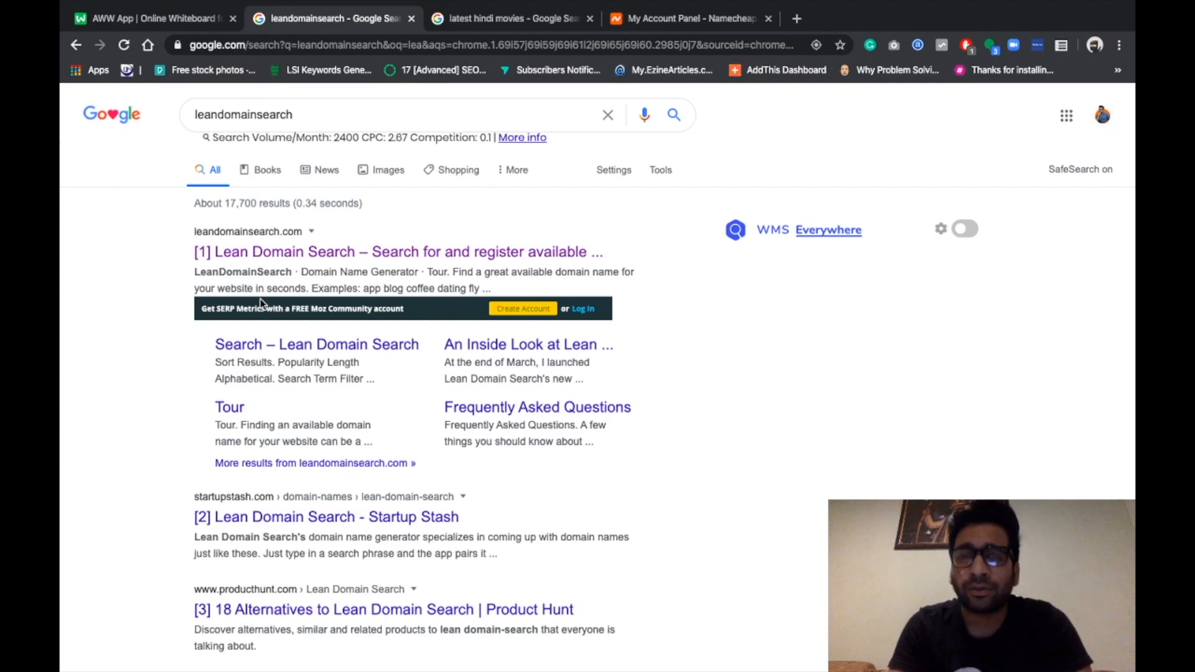
click(259, 252)
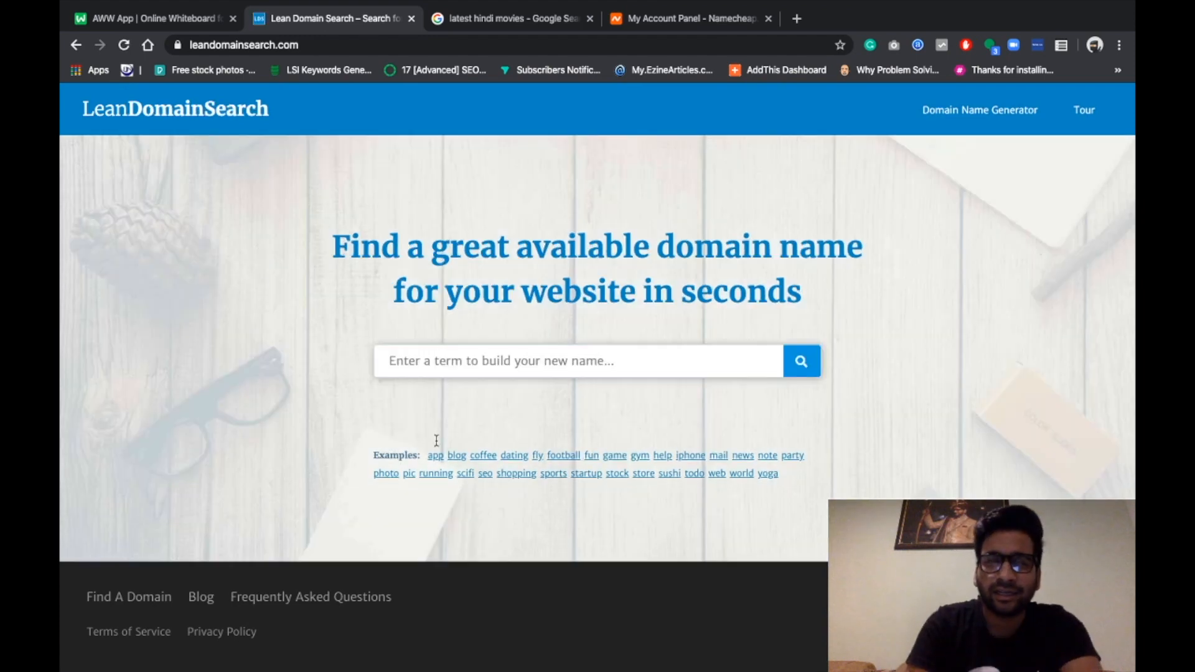
Search Lean Domain Search for 'marketing', which returns no domains
click(414, 359)
text(marke)
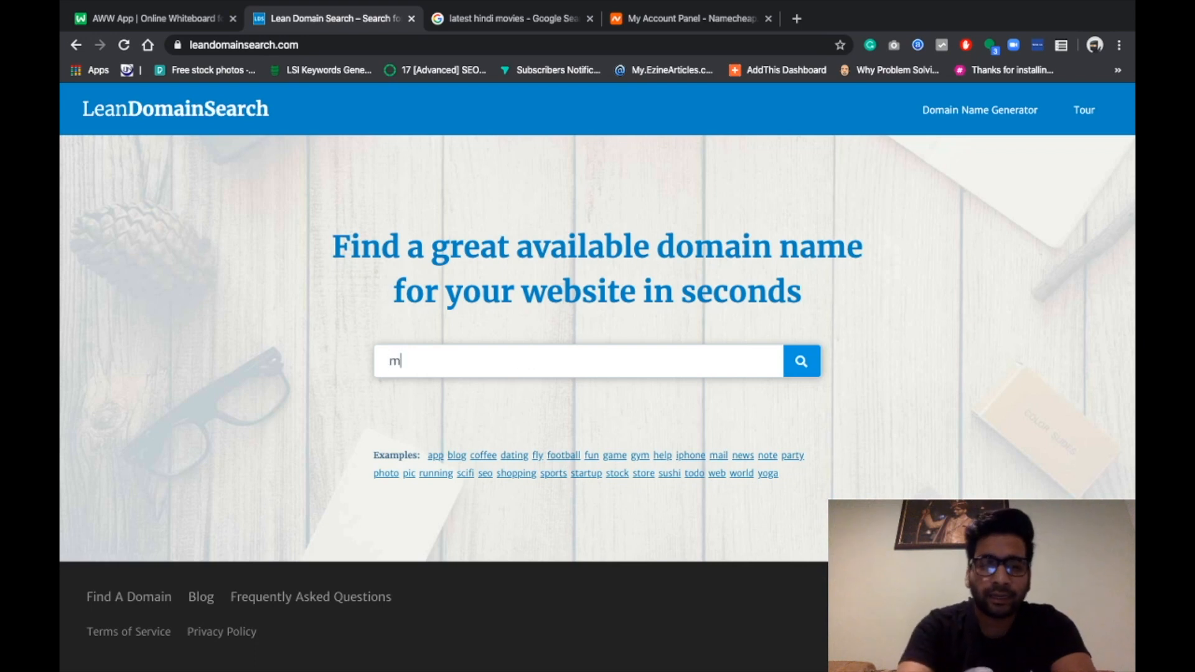
text(ng)
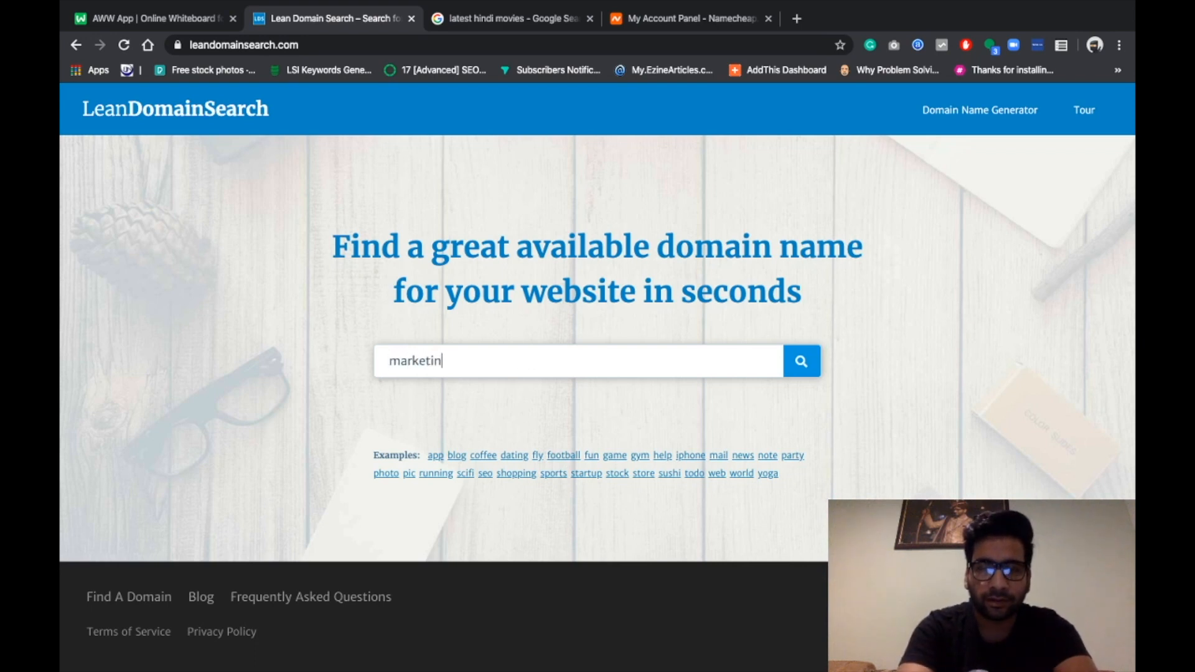
click(808, 362)
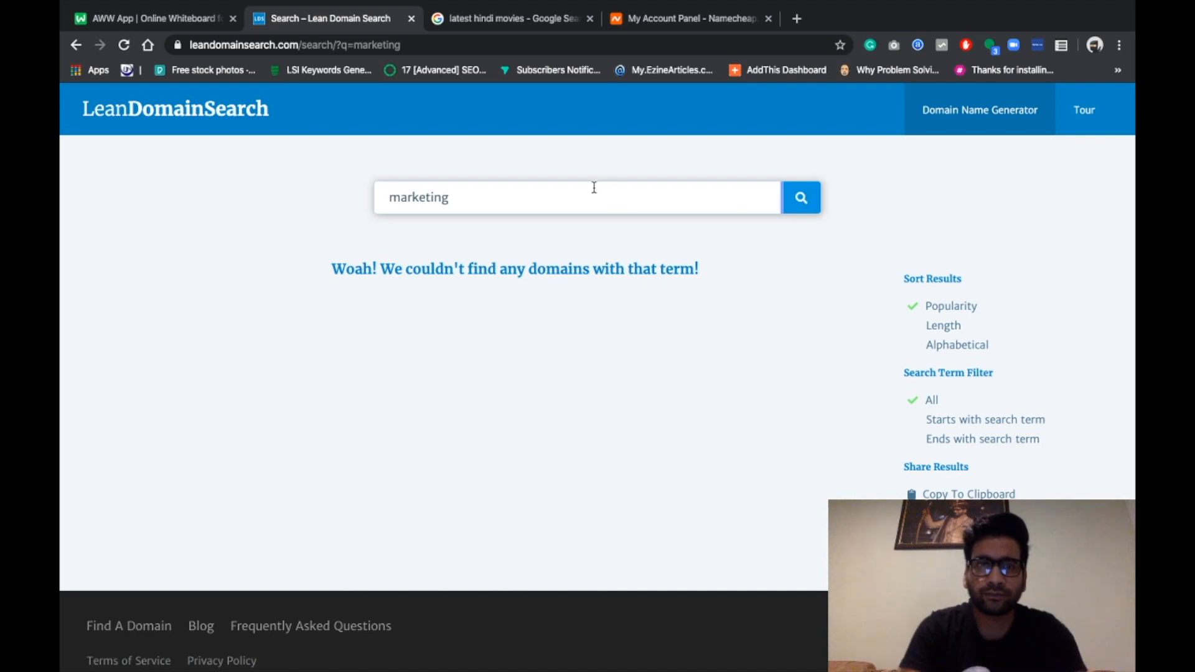
Change the term to 'digital marketing' to list 2709 available .com domains
click(387, 198)
text(digital)
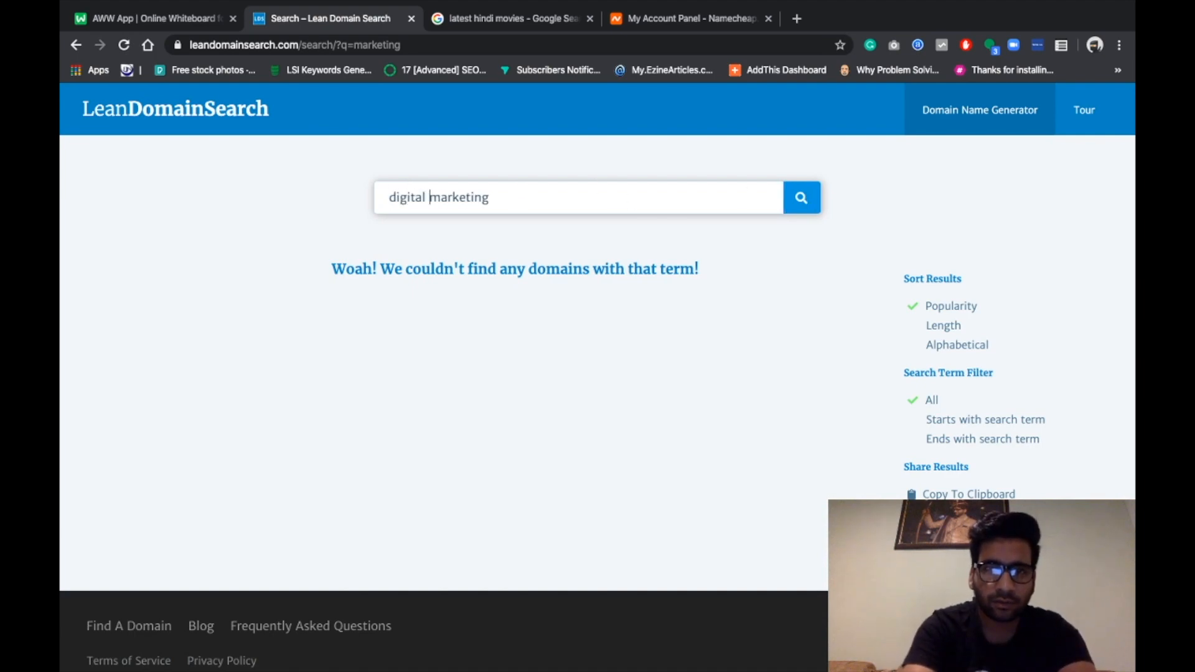
click(801, 210)
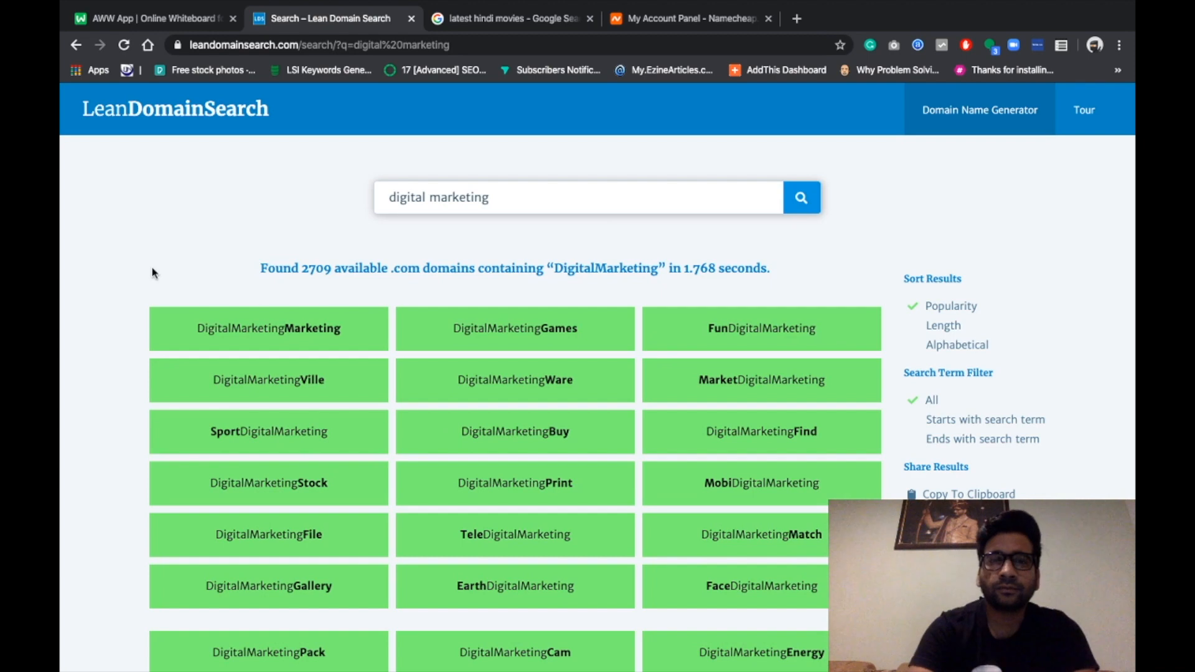
Browse the 2709 DigitalMarketing .com domain results
scroll(165, 333, down, 1)
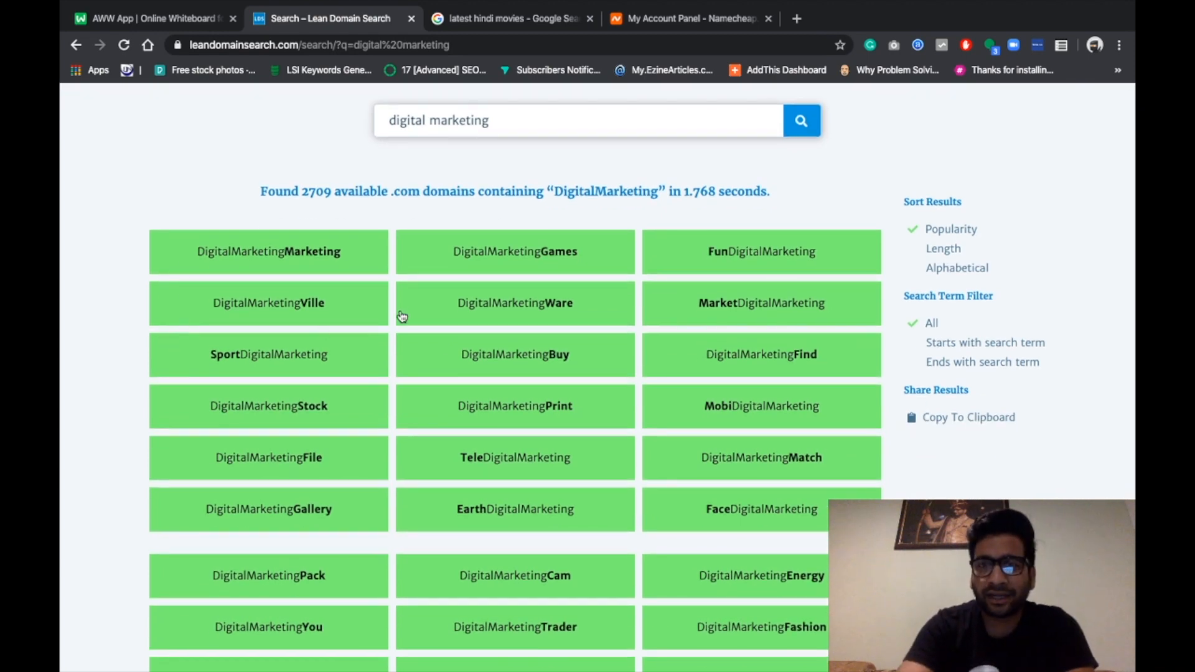
scroll(523, 358, down, 2)
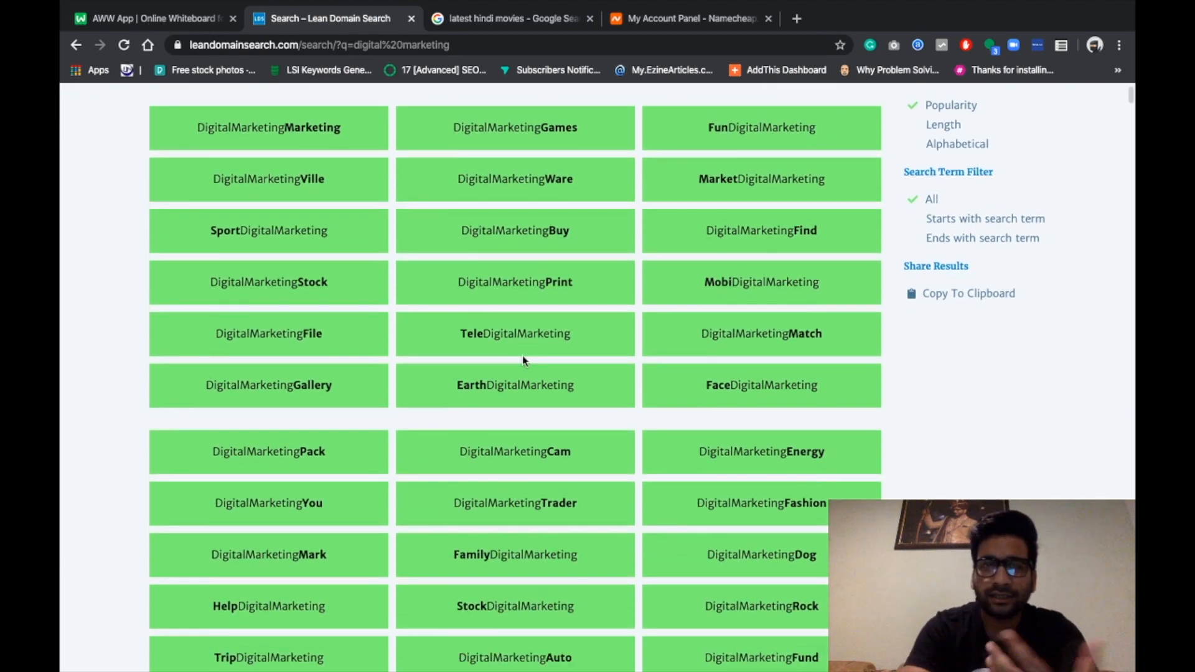
scroll(361, 393, down, 1)
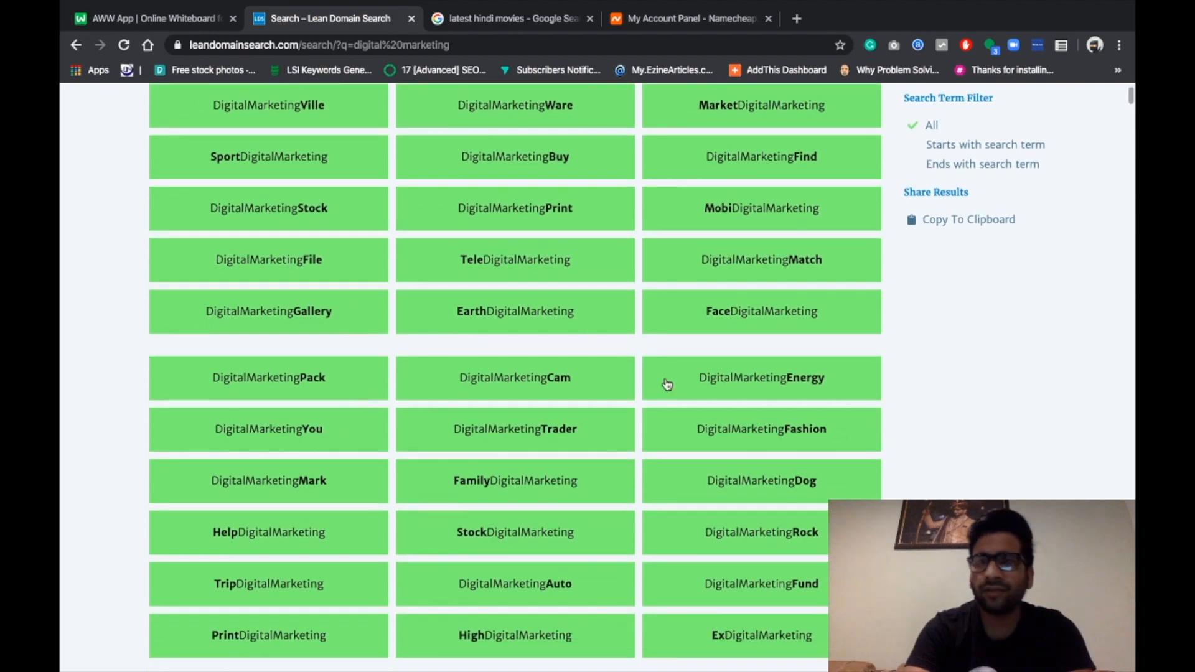
scroll(667, 384, down, 1)
scroll(641, 338, up, 5)
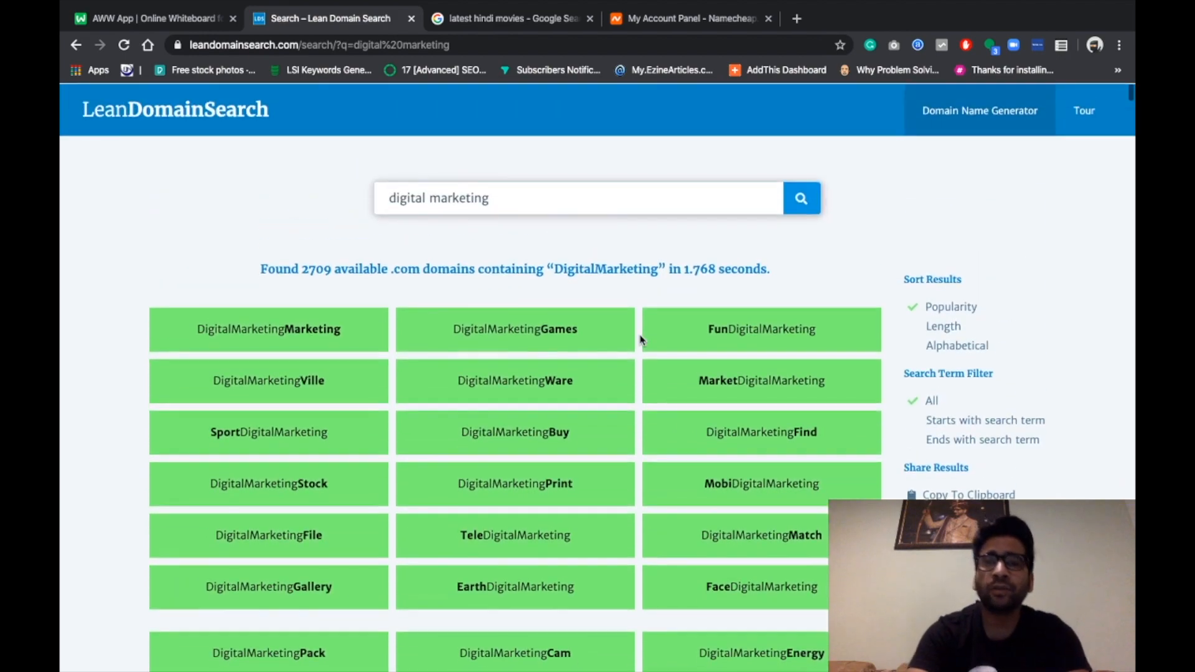
scroll(640, 339, down, 15)
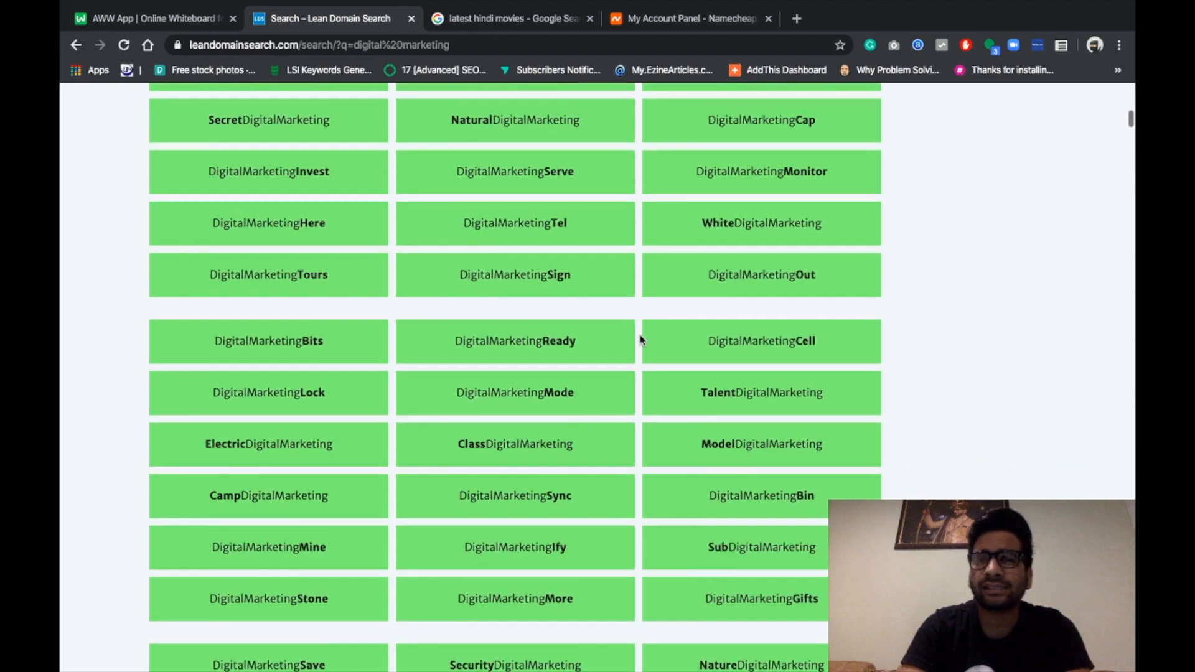
scroll(640, 340, up, 15)
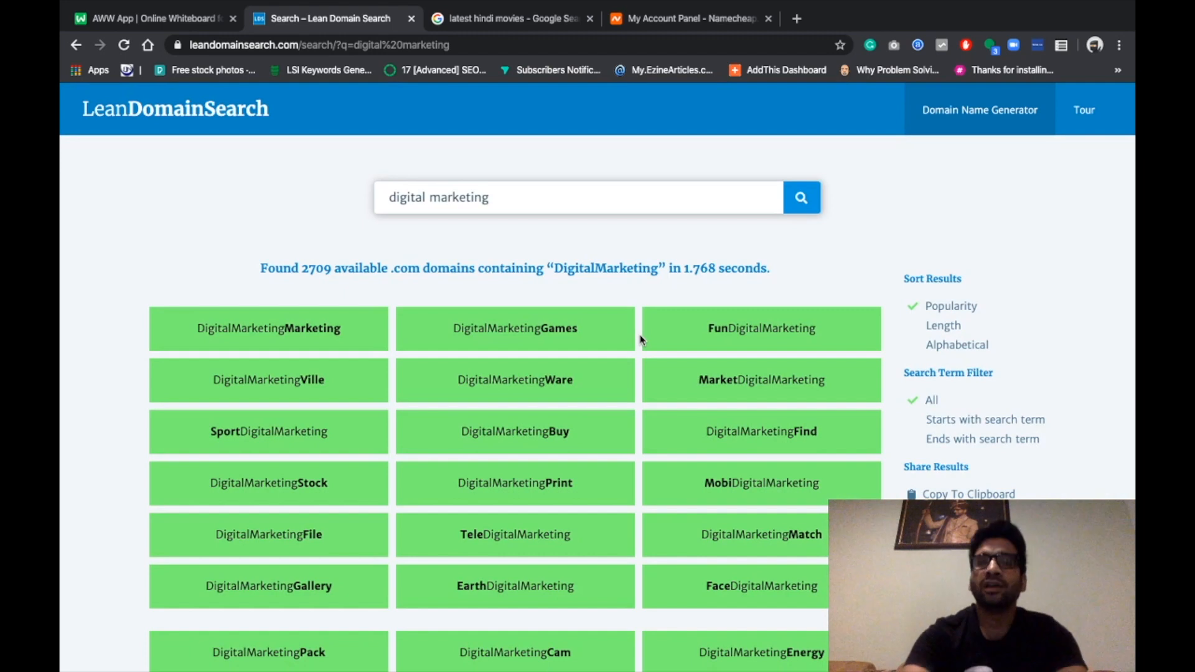
scroll(640, 339, down, 1)
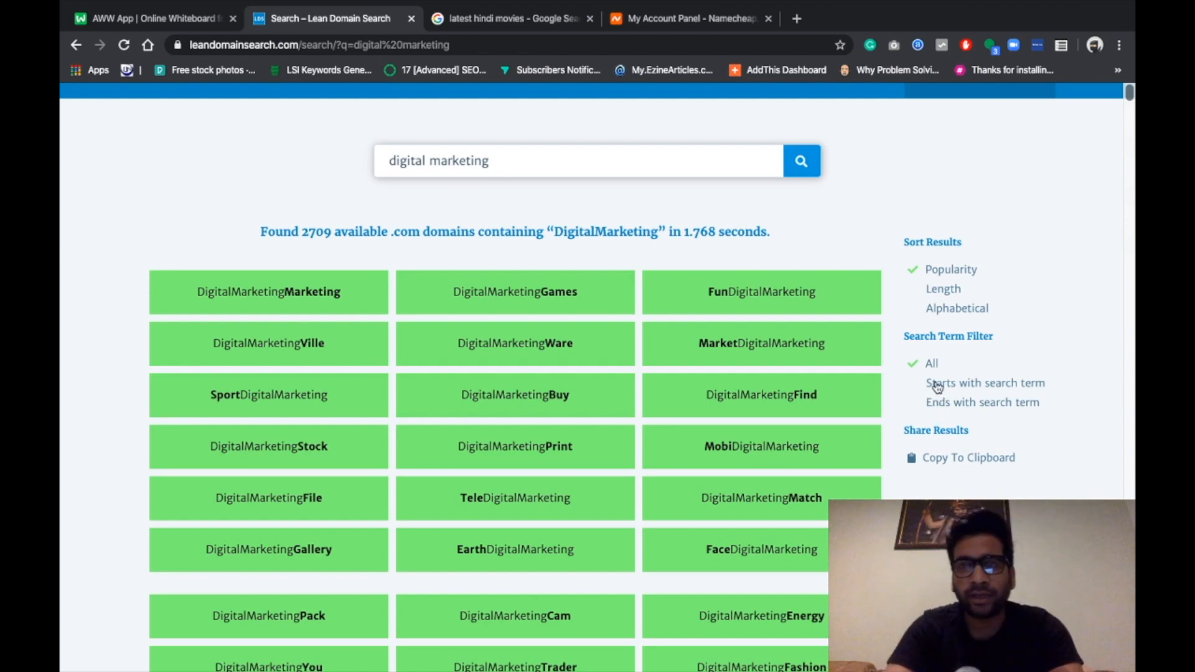
Filter to the 821 domains starting with DigitalMarketing, then return to GoDaddy's results
click(937, 384)
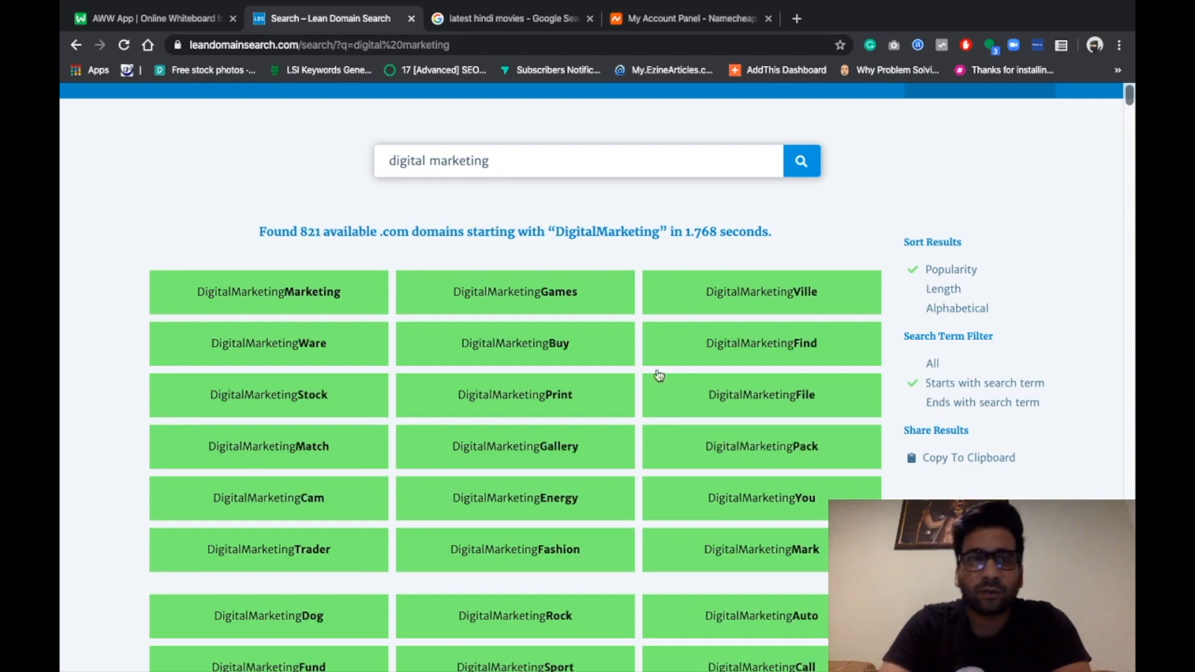
scroll(520, 386, down, 1)
scroll(278, 339, down, 15)
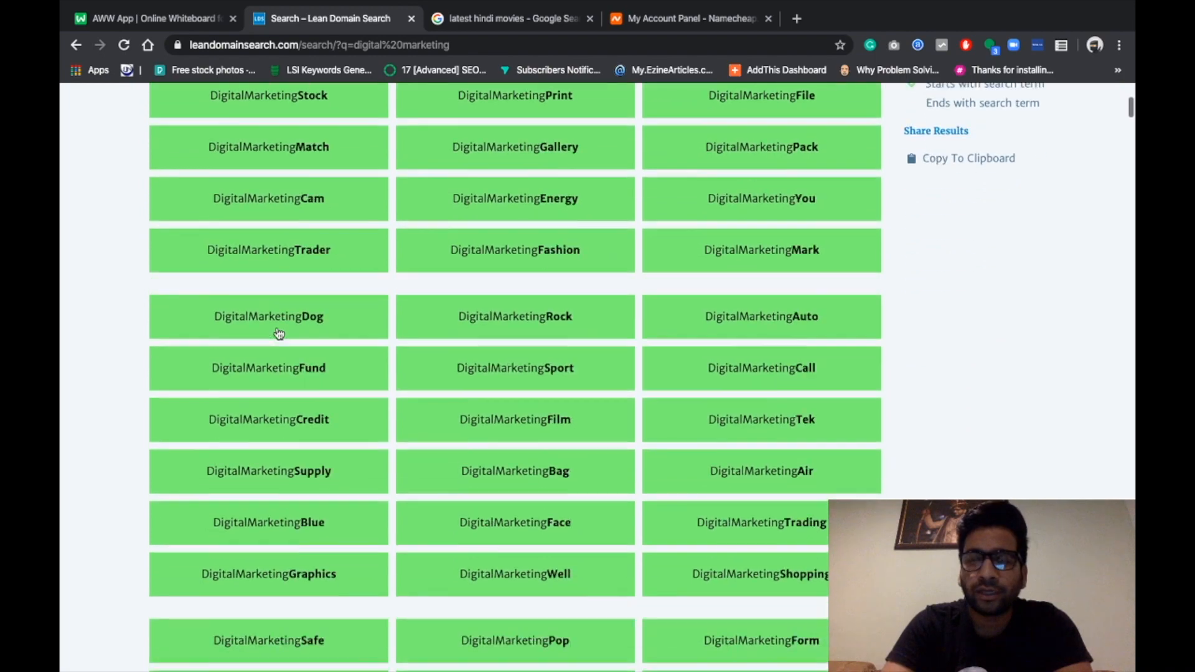
scroll(279, 332, down, 13)
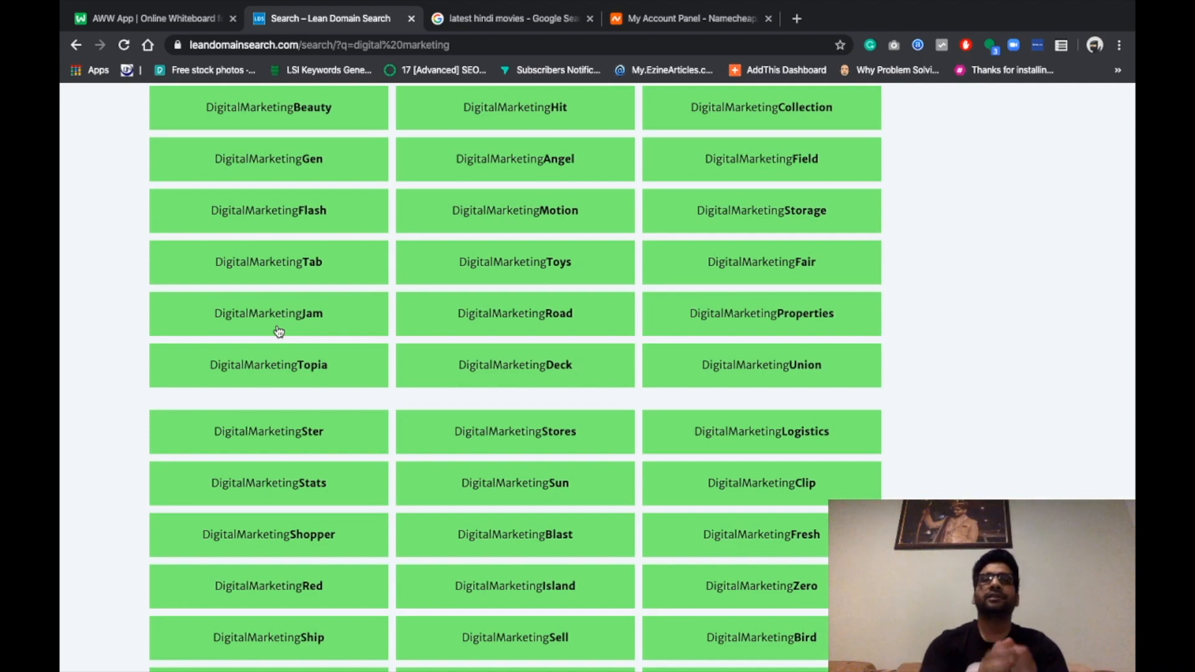
key(ctrl+Left)
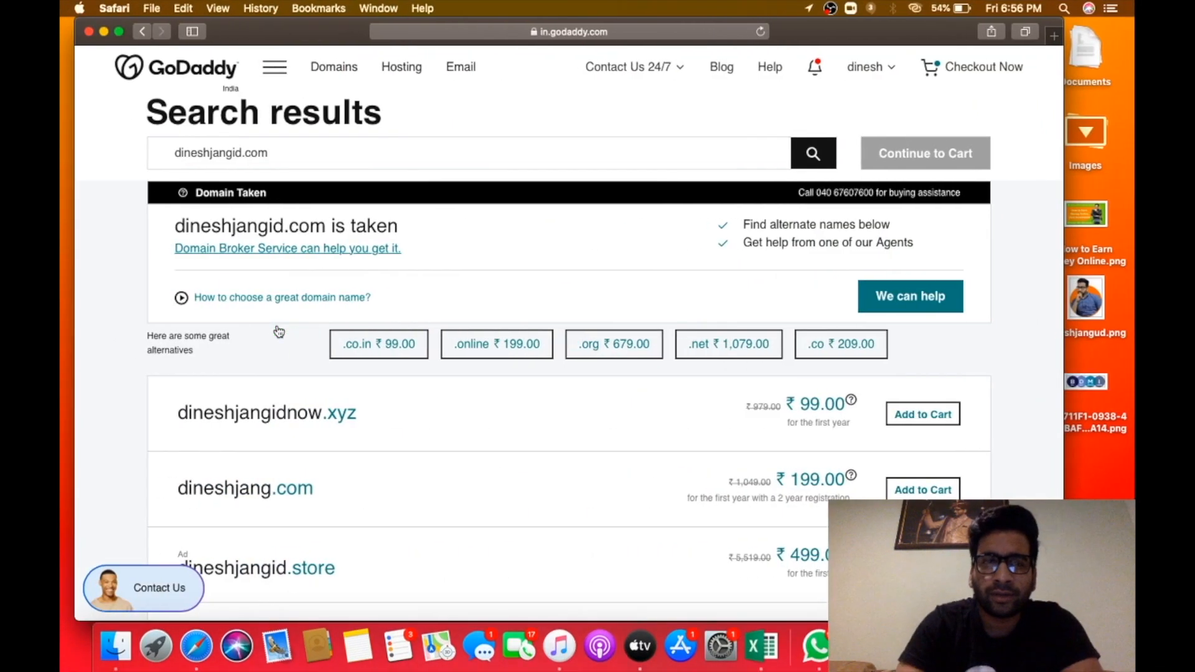
Search GoDaddy for latesthindimovies.in and add it to the cart at ₹149.00
triple_click(206, 155)
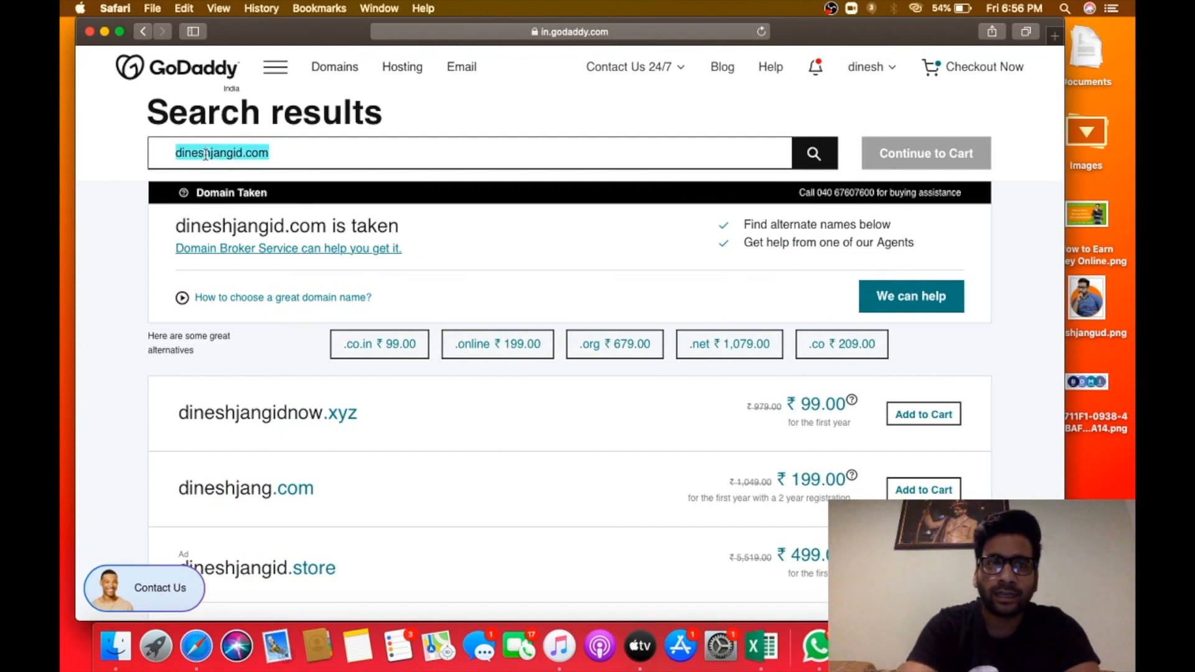
text(latesthindimovies.in)
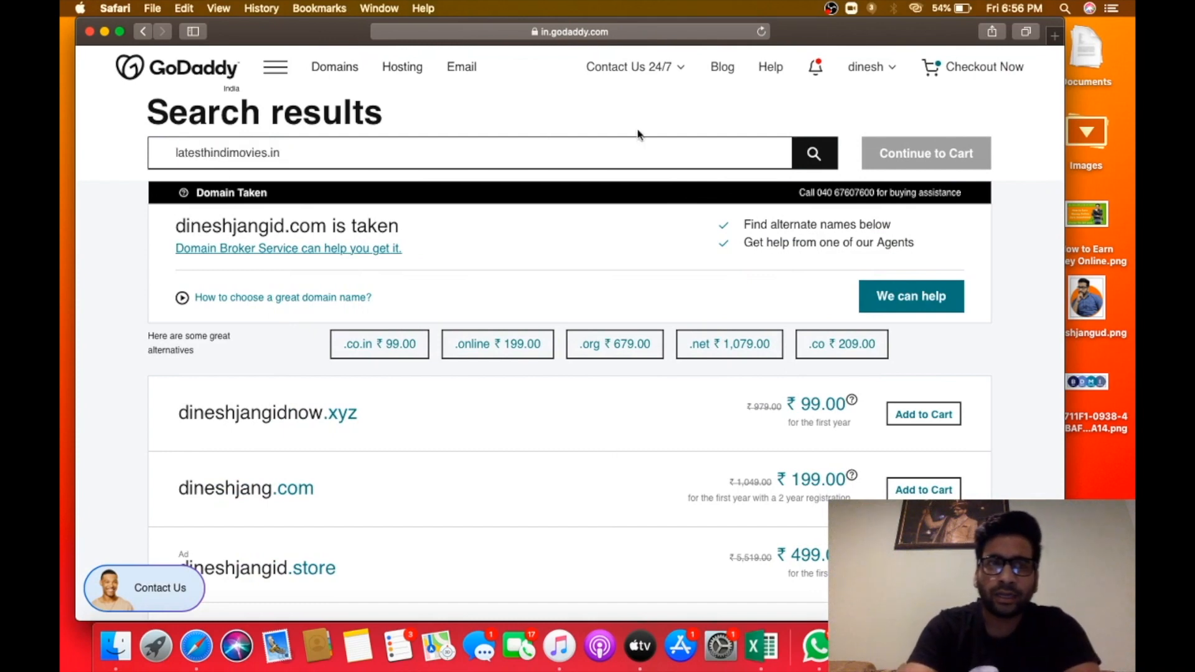
click(815, 153)
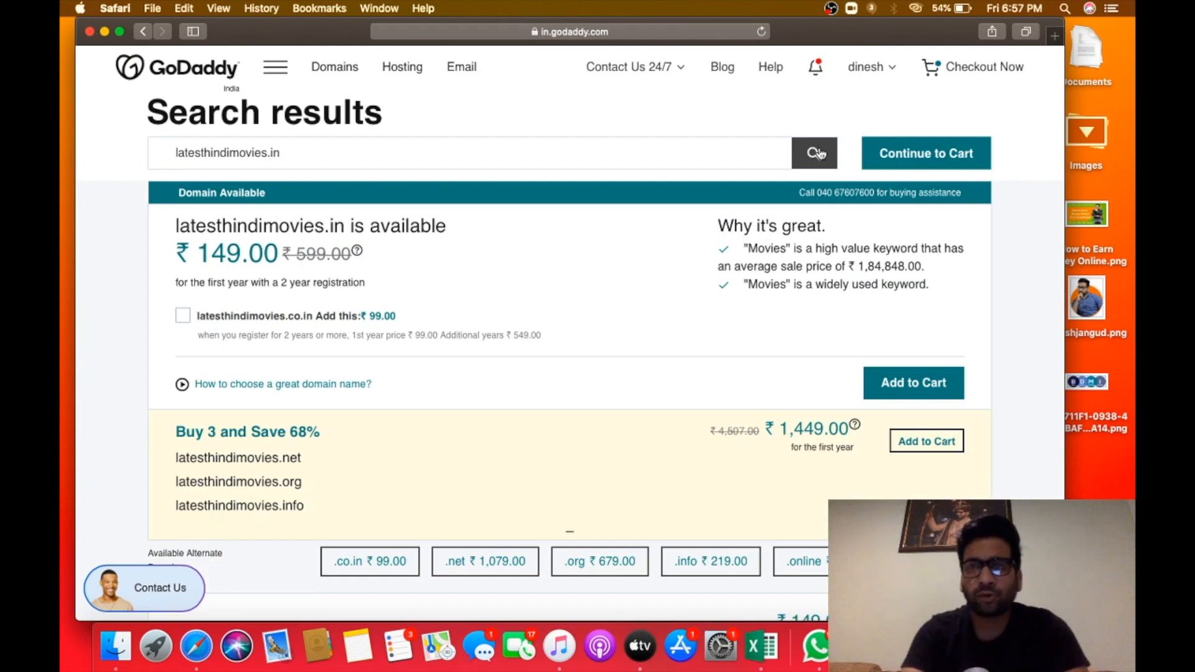
click(907, 385)
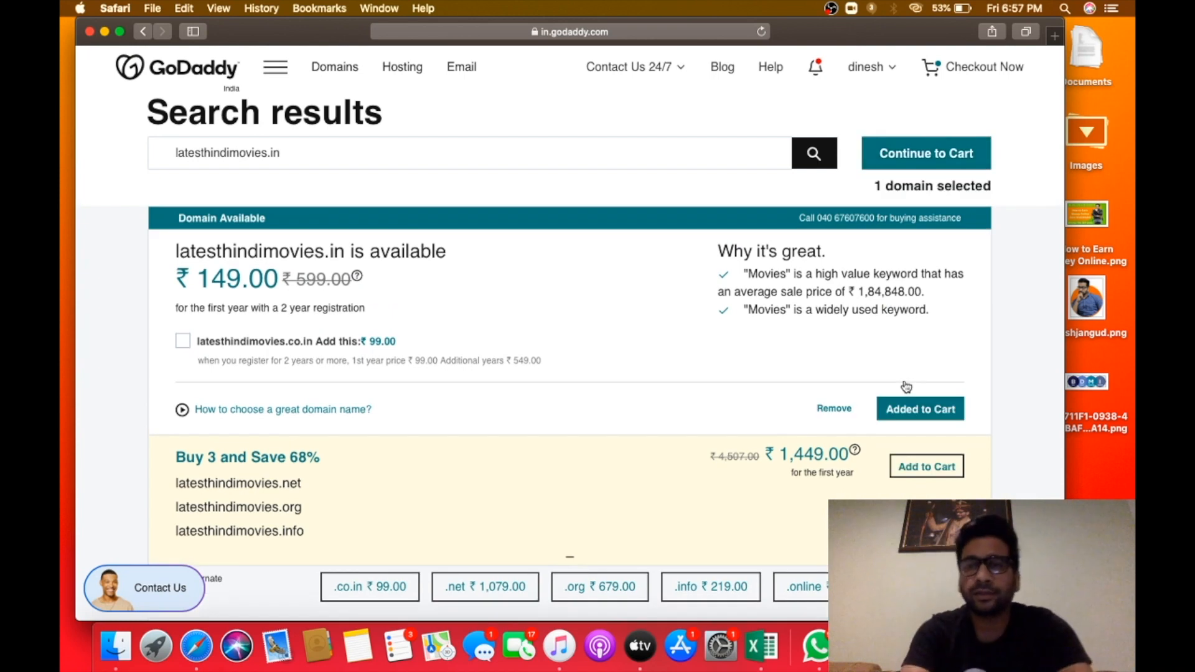
Decline the Professional Email add-on with No Thanks and proceed to the checkout Payment step
click(927, 154)
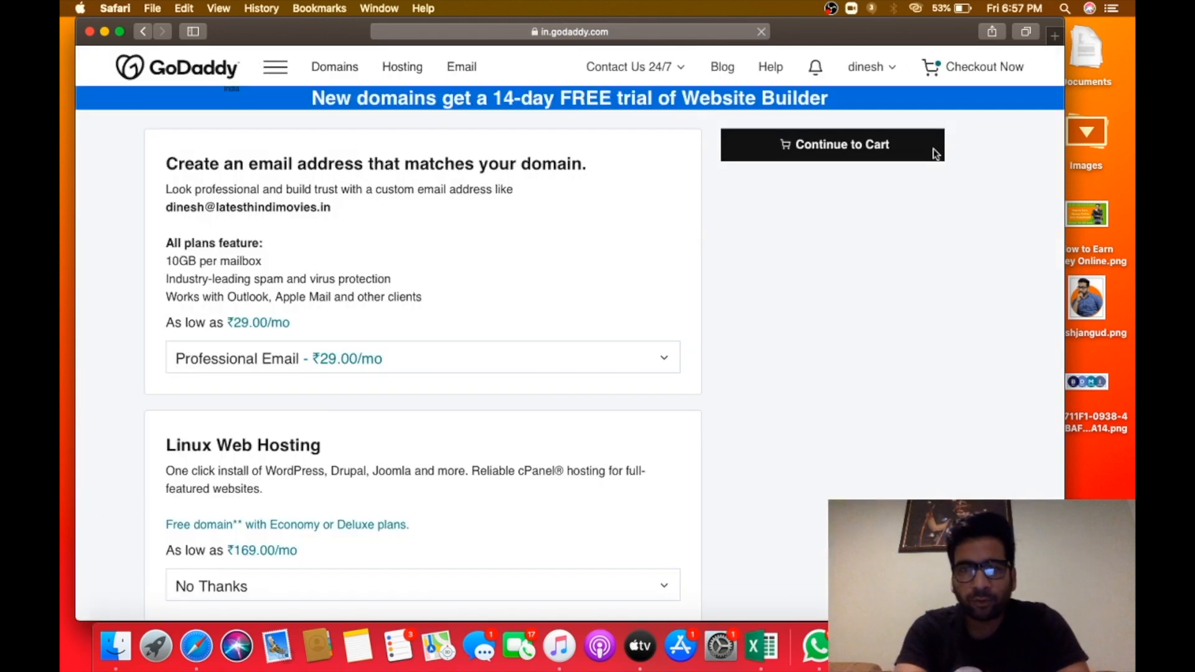
scroll(387, 352, down, 5)
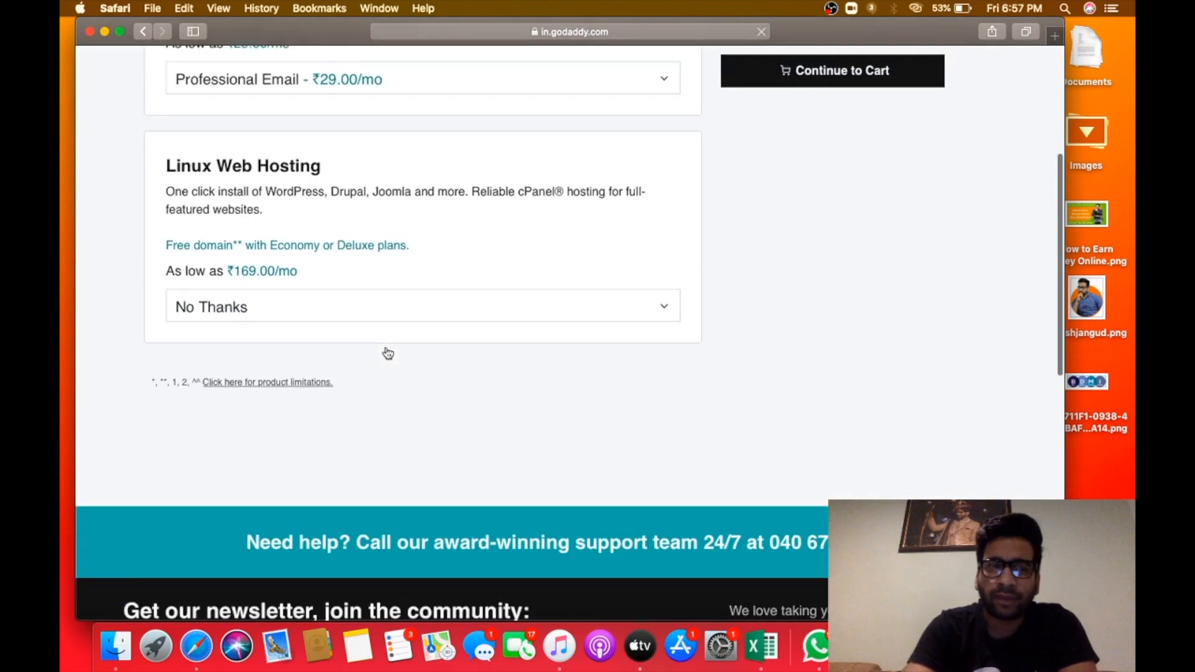
scroll(387, 352, up, 5)
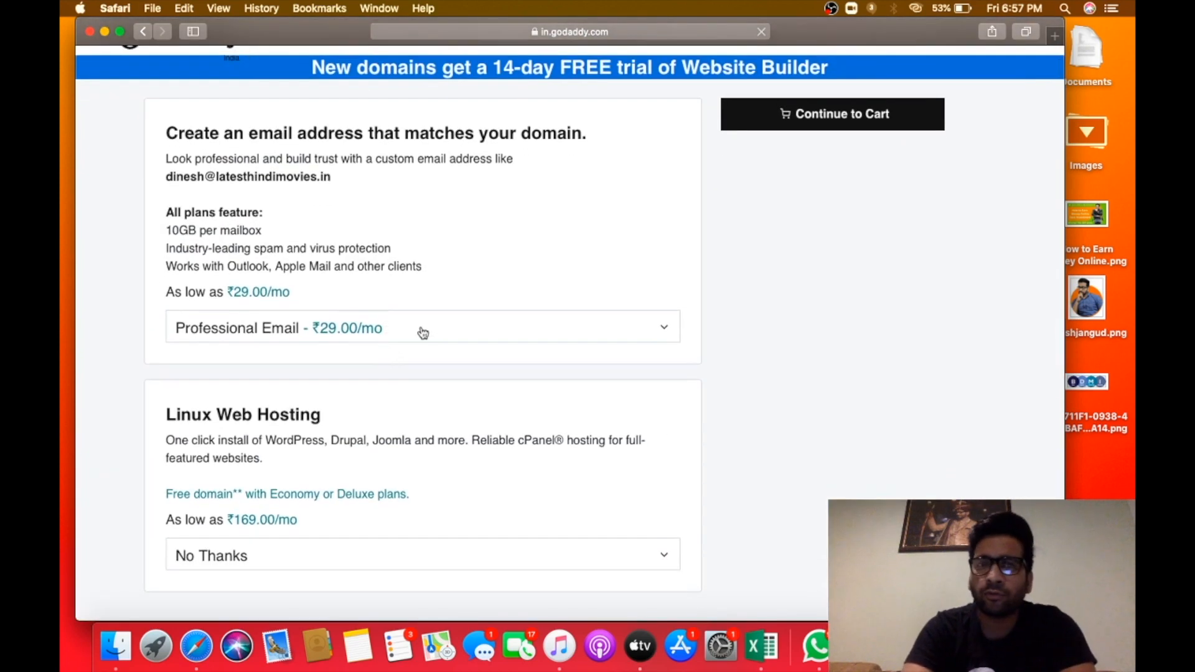
click(439, 331)
click(355, 355)
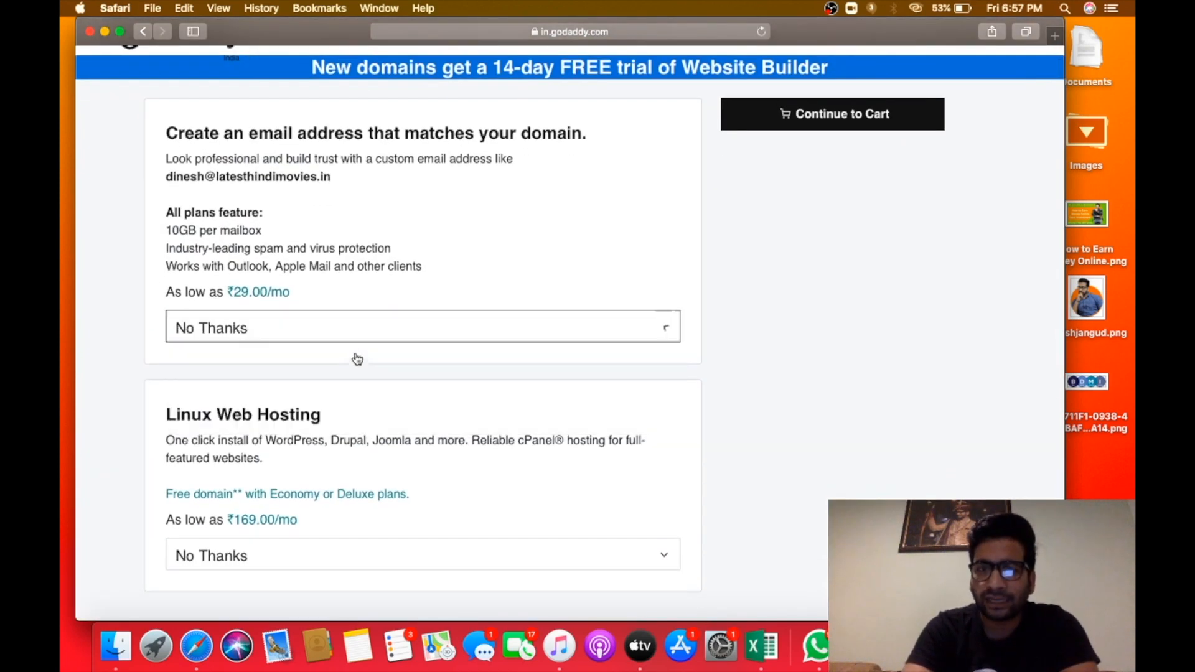
scroll(382, 411, down, 4)
scroll(381, 411, up, 5)
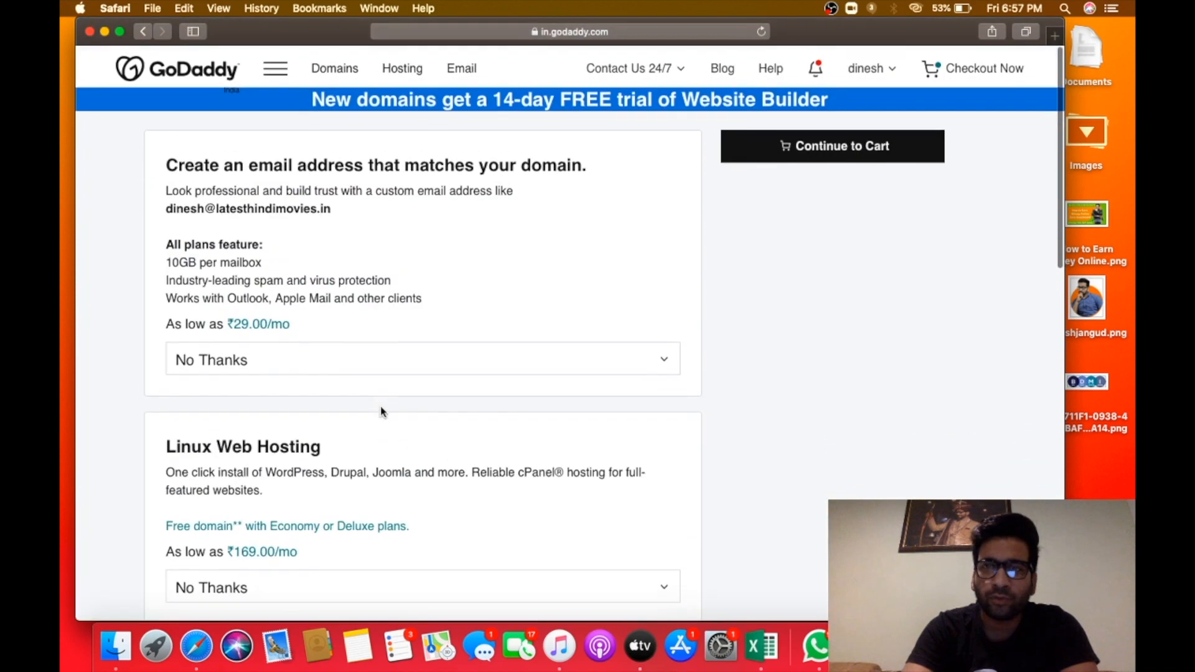
click(791, 155)
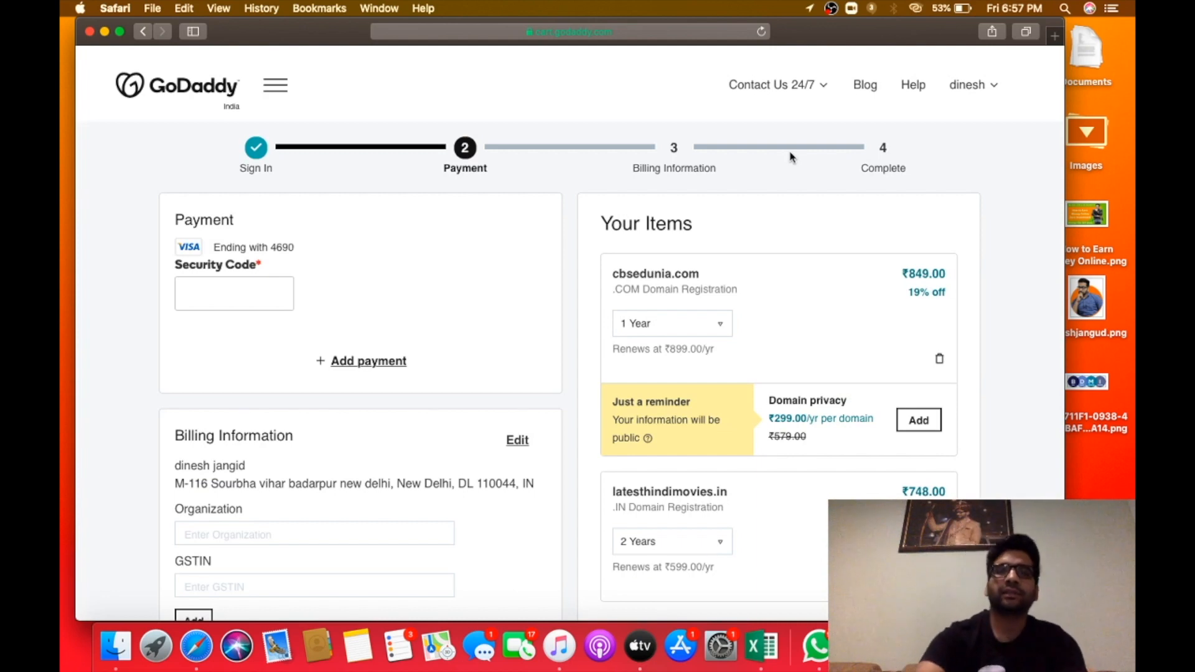
Remove cbsedunia.com and set latesthindimovies.in to 1 Year at ₹399.00, totalling ₹470.82
scroll(557, 288, down, 2)
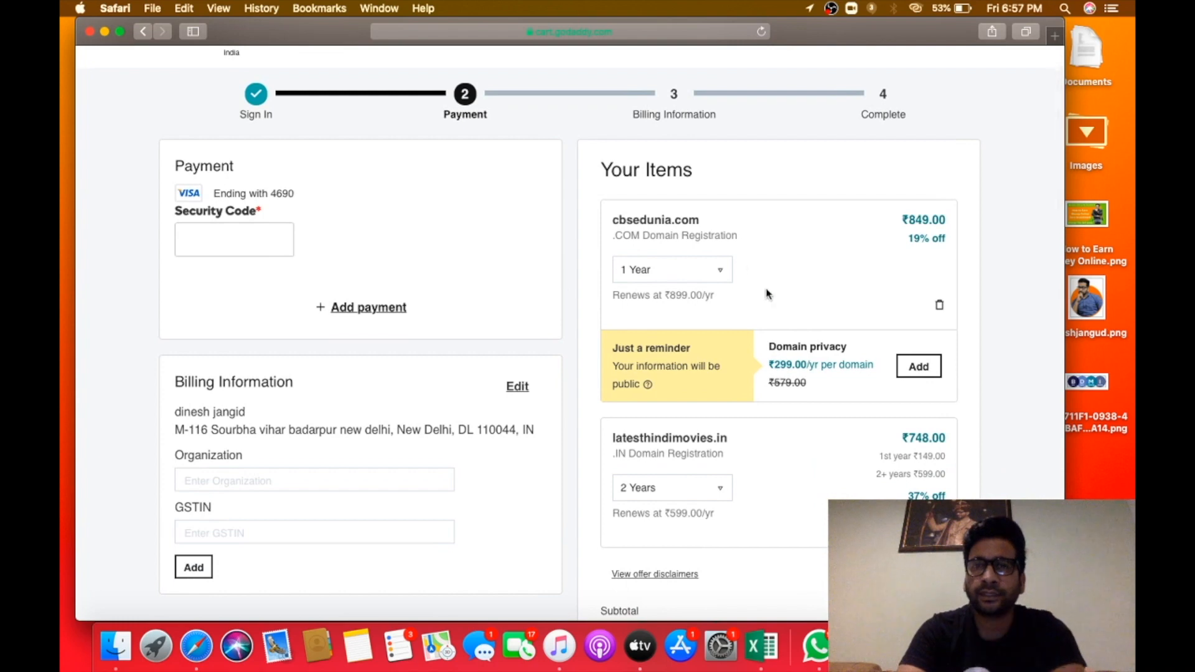
click(939, 305)
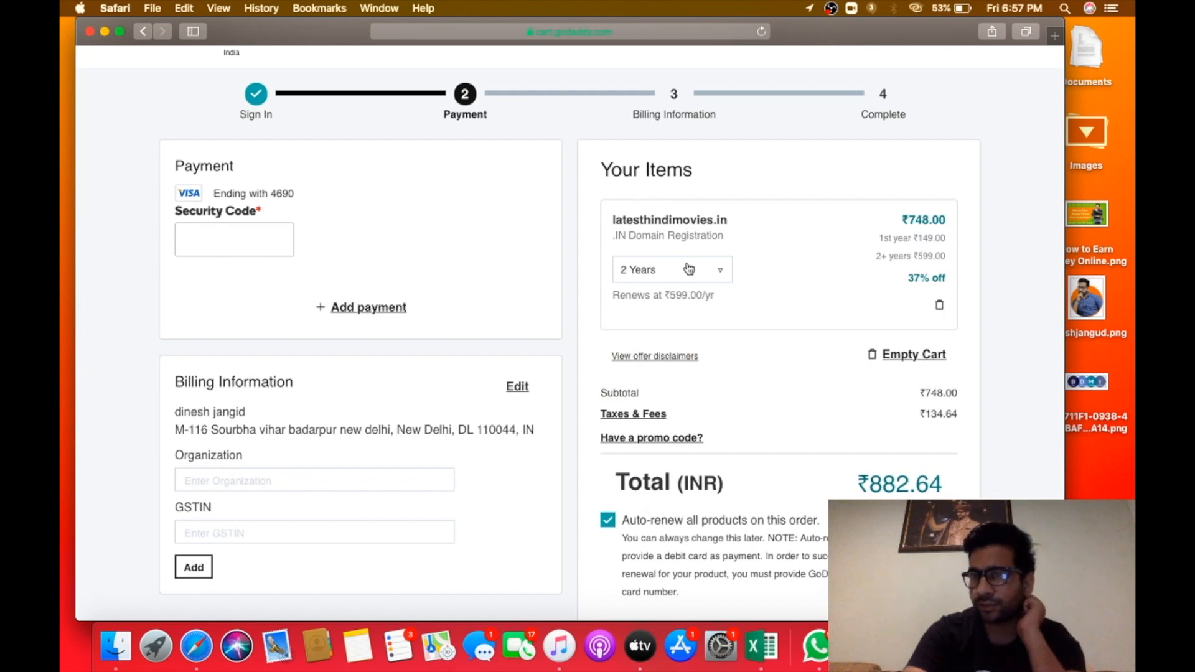
scroll(694, 341, down, 1)
click(651, 245)
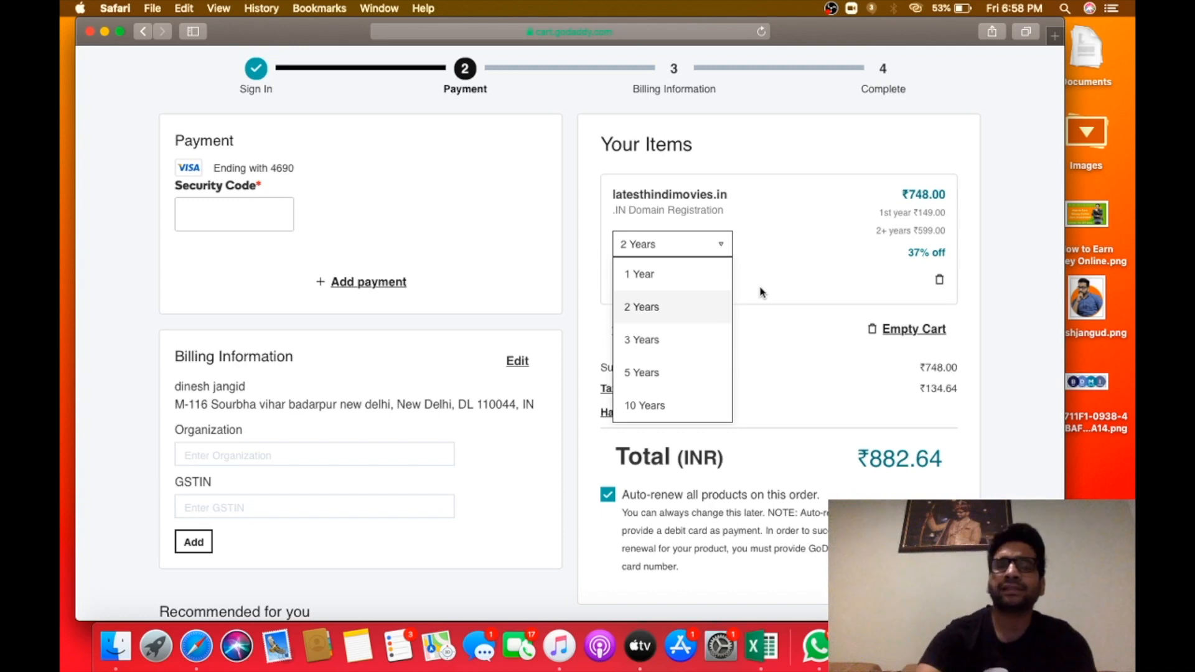
click(643, 283)
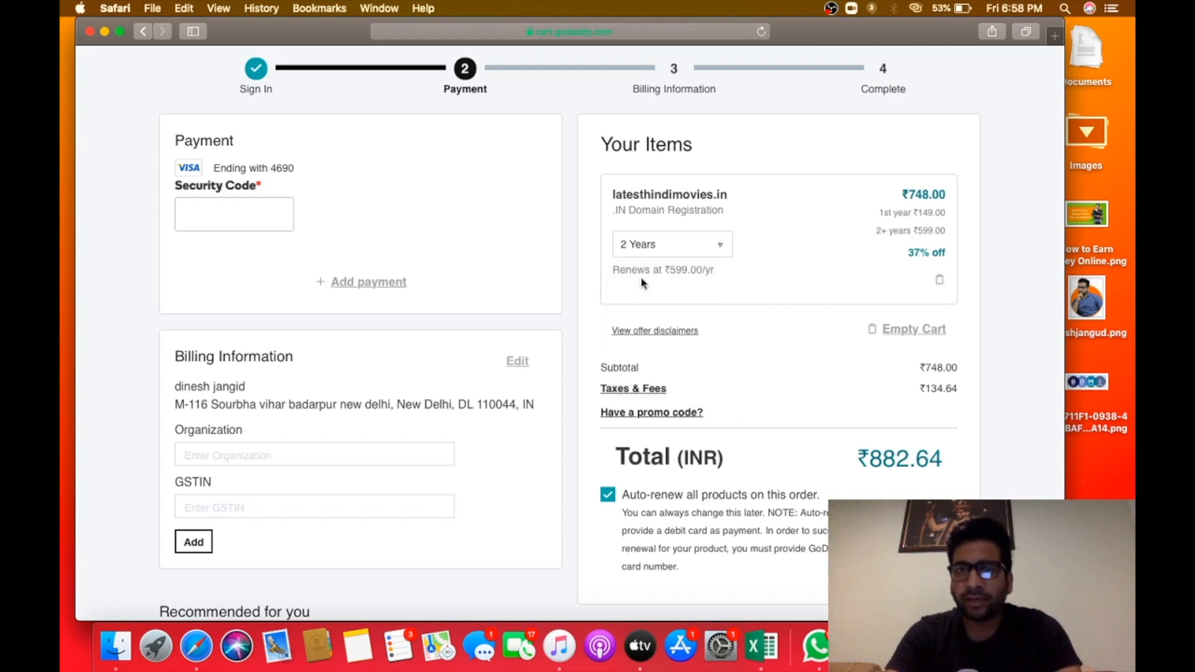
scroll(710, 319, down, 3)
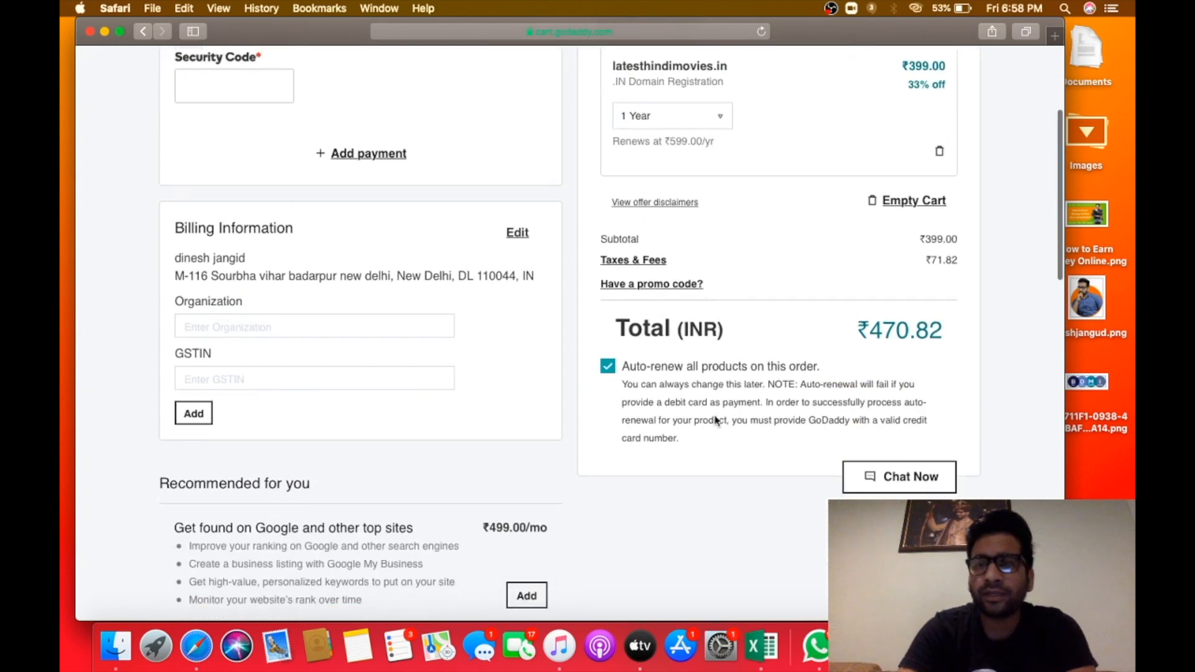
scroll(713, 420, down, 2)
scroll(709, 421, up, 5)
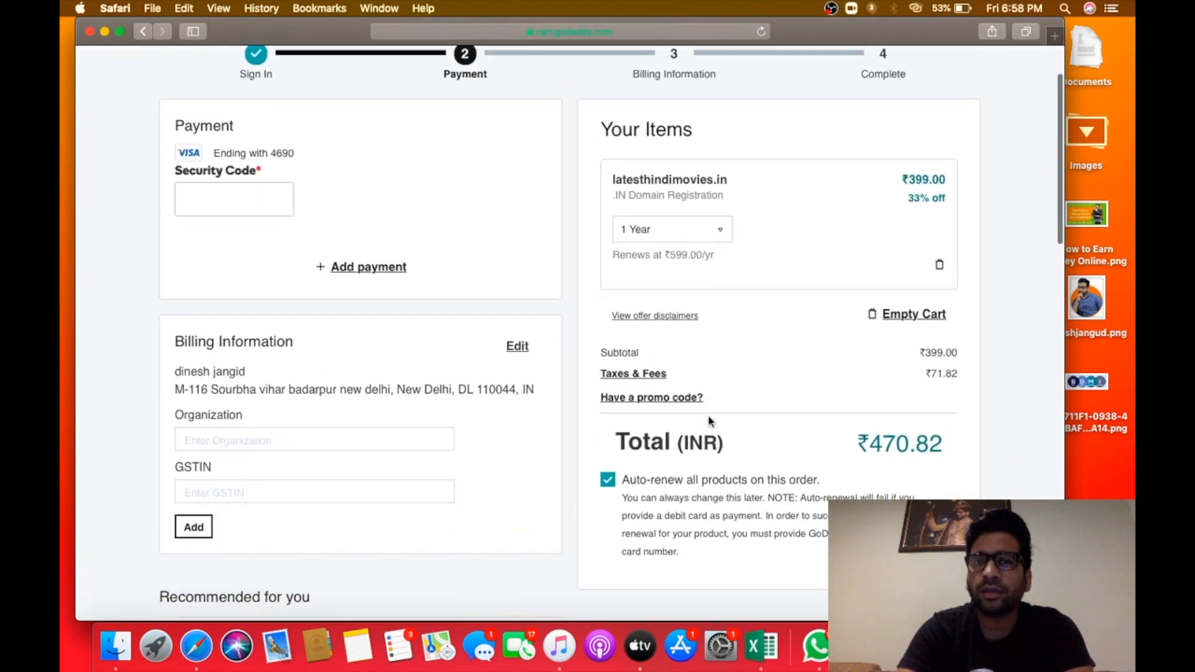
scroll(708, 419, down, 3)
scroll(709, 419, up, 4)
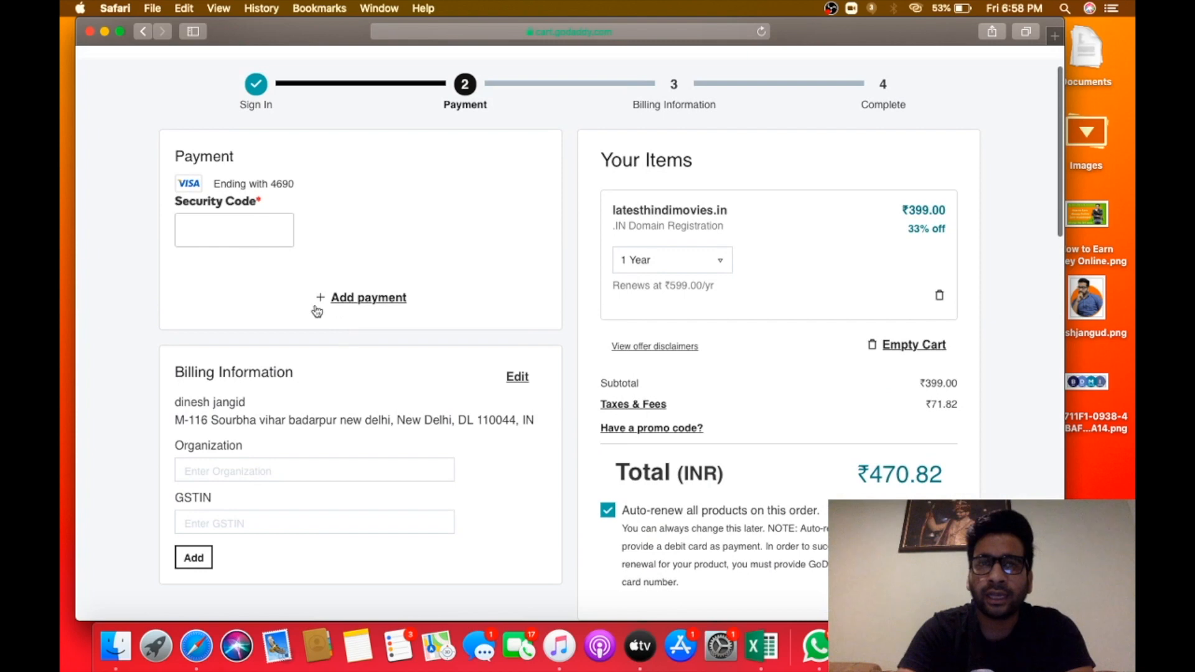
Choose Wallets as the payment method and complete the ₹470.82 purchase
click(368, 306)
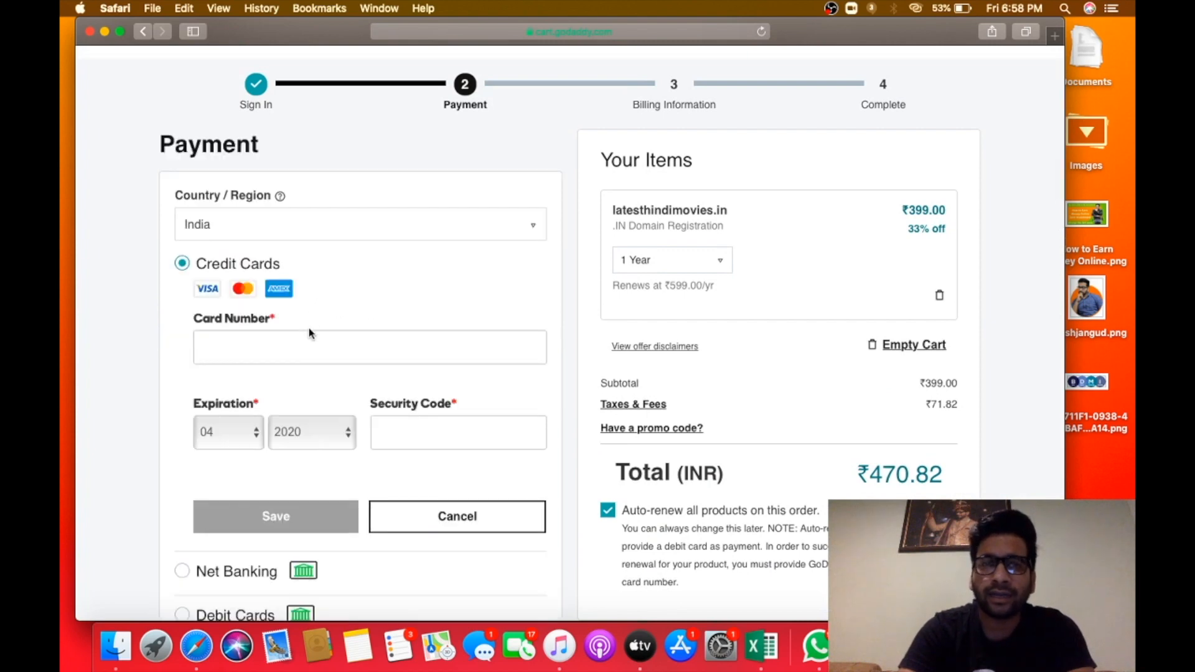
scroll(310, 333, down, 3)
scroll(309, 333, up, 3)
scroll(280, 330, down, 1)
scroll(221, 324, down, 5)
click(182, 425)
scroll(313, 461, down, 5)
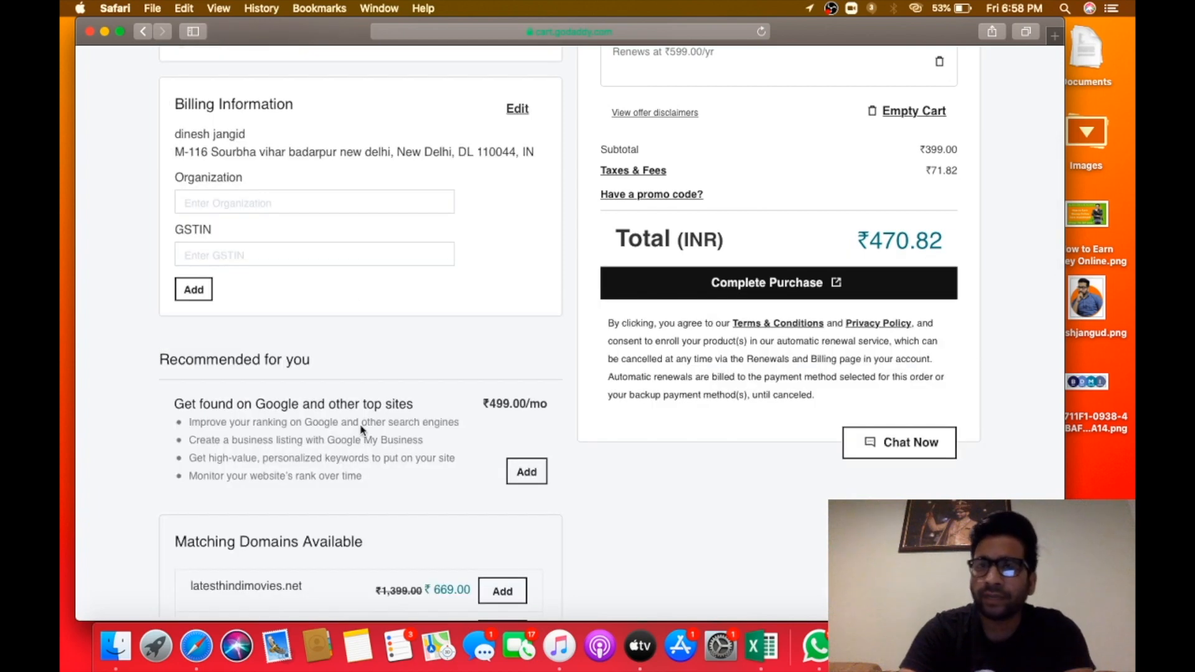
scroll(312, 461, up, 2)
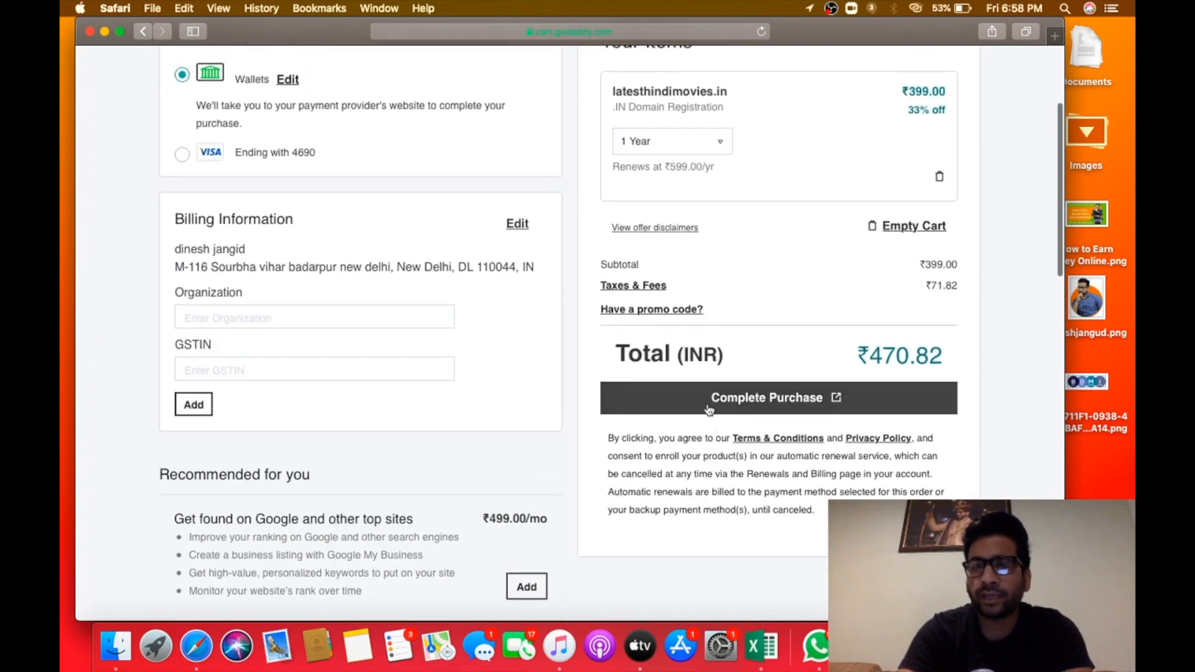
click(709, 408)
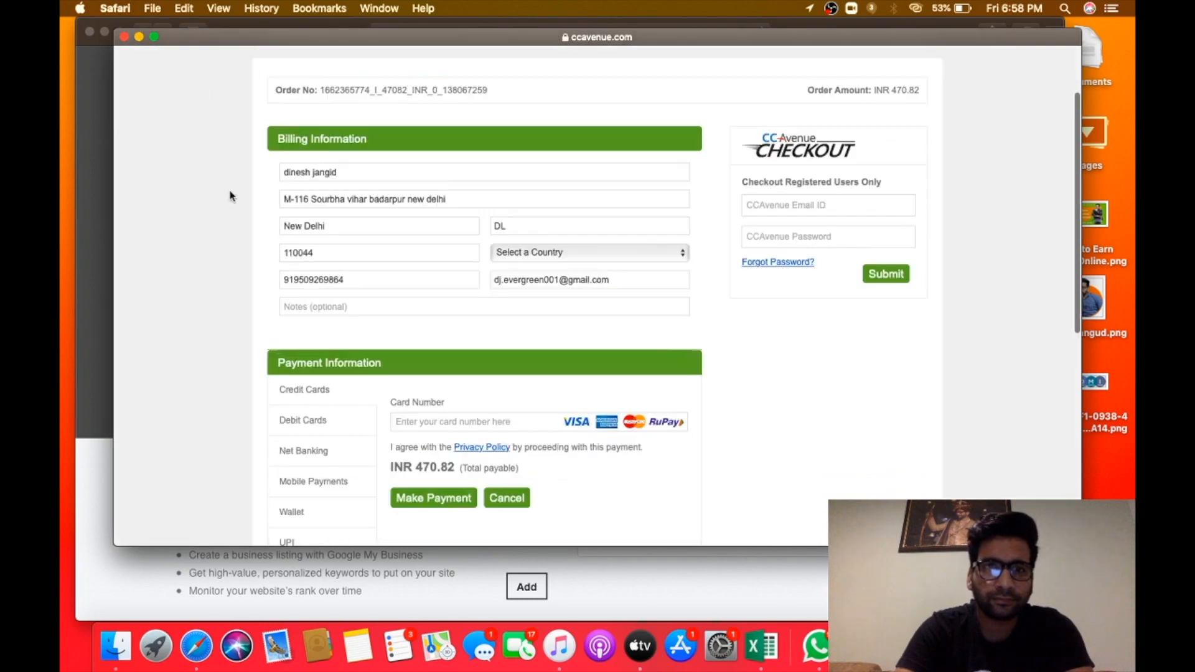
Pay through Paytm Wallet on CCAvenue, reaching Paytm's payment page for ₹470.82
scroll(230, 196, down, 5)
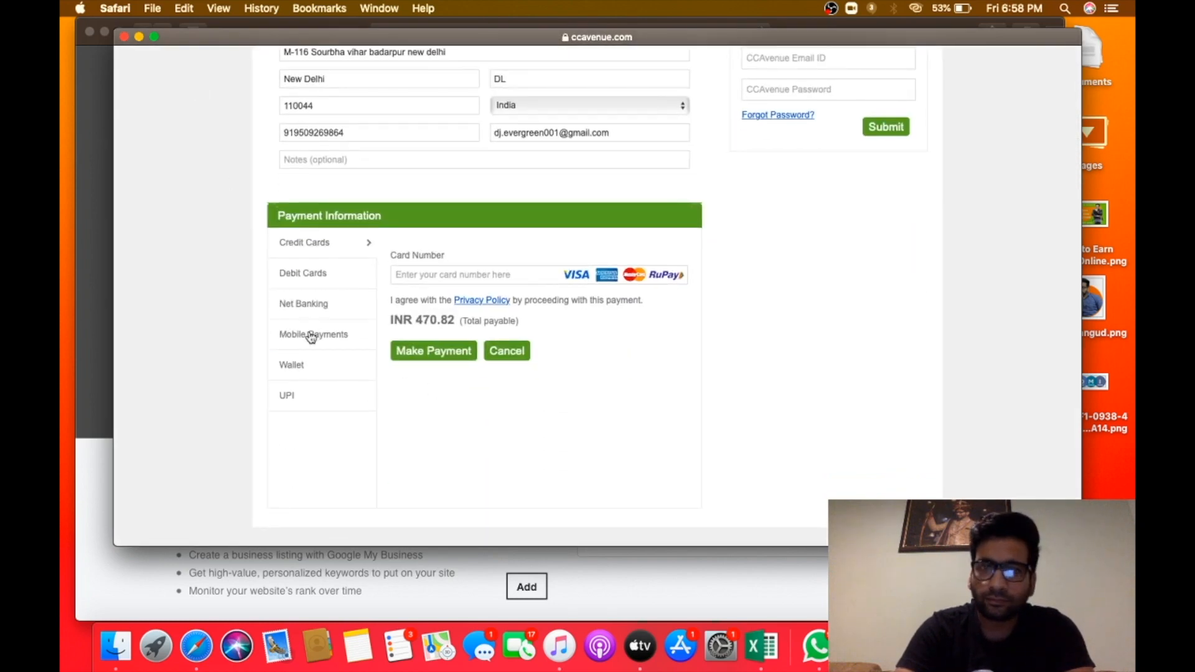
click(308, 377)
click(450, 270)
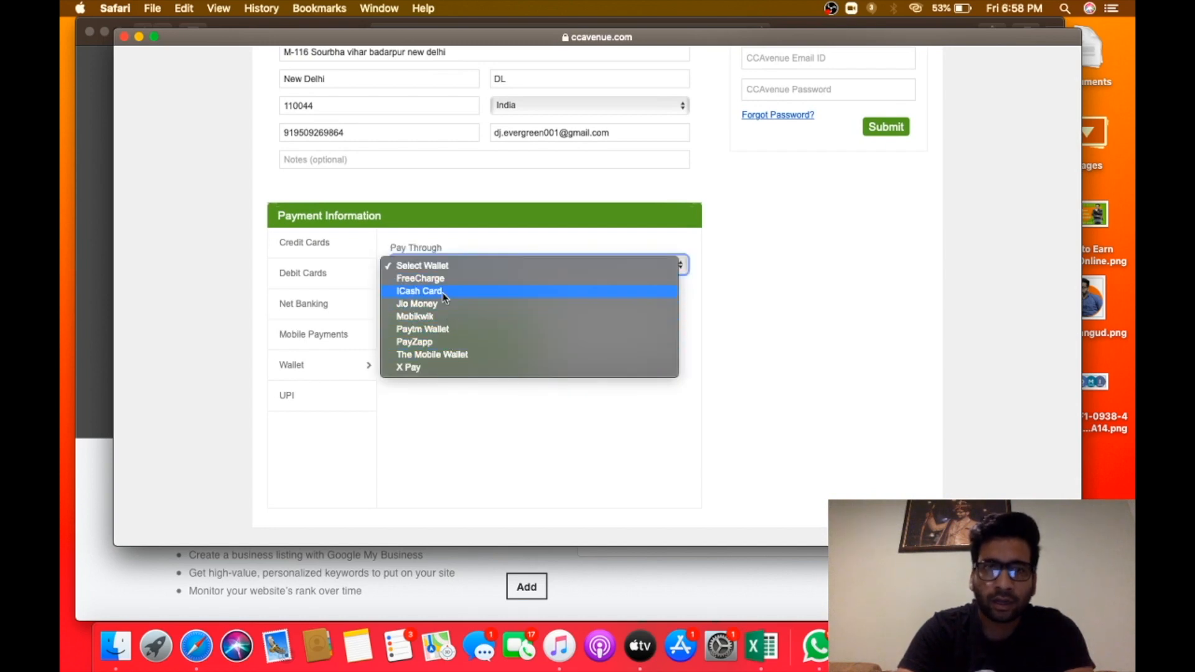
click(441, 334)
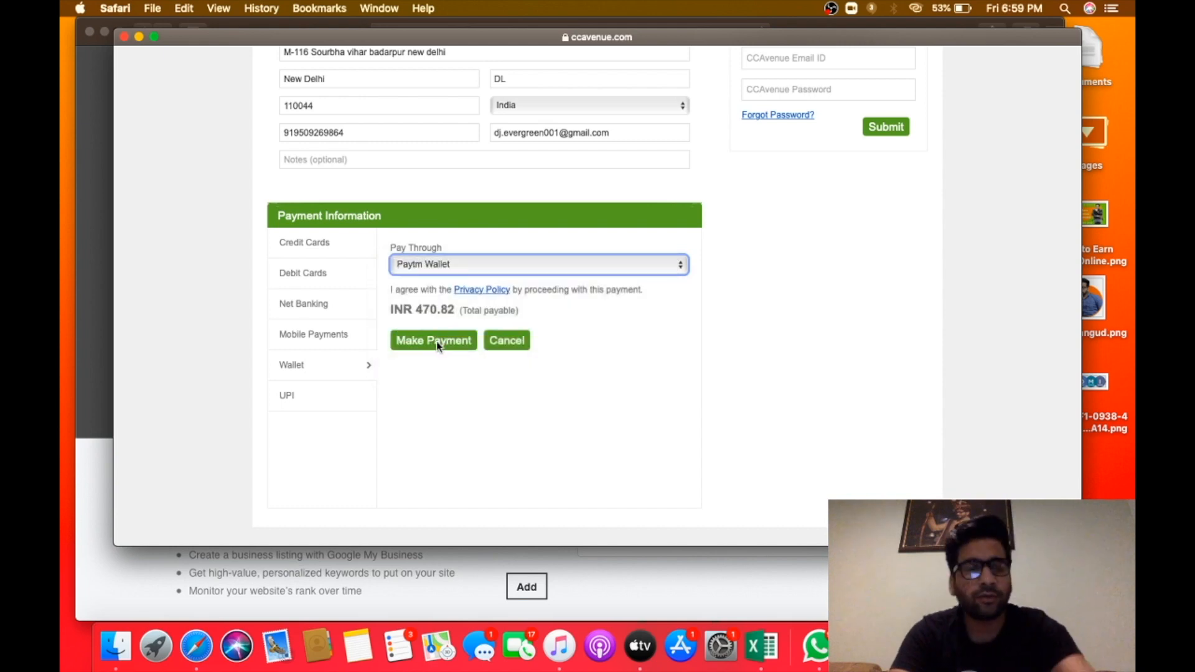
click(436, 341)
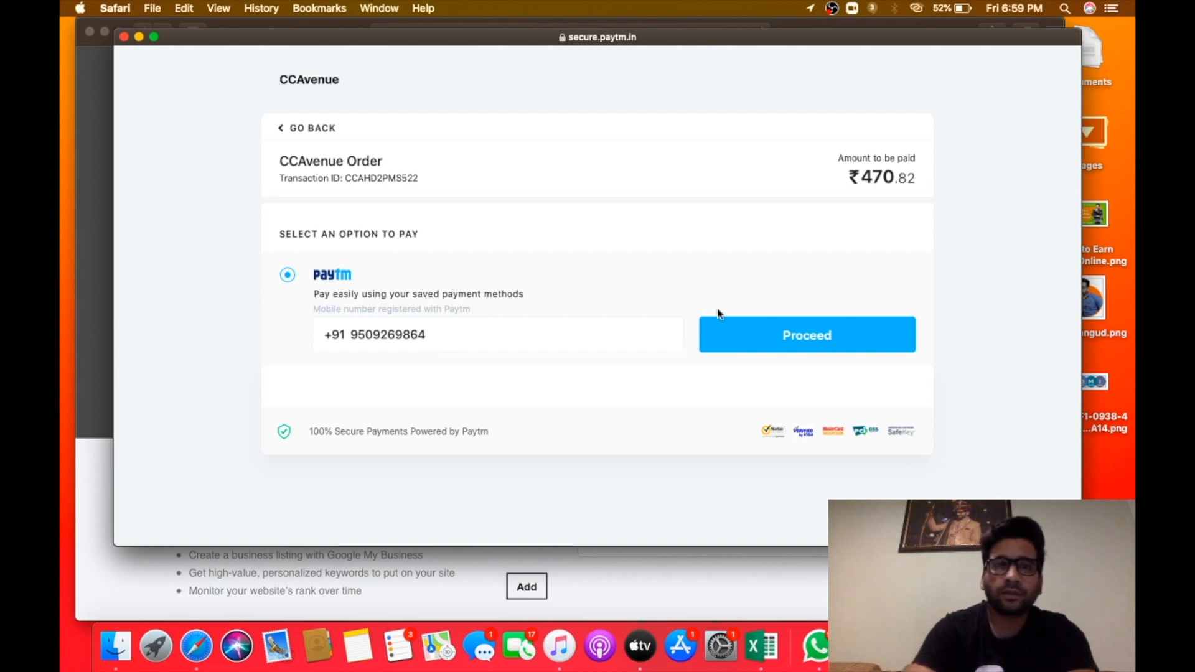
Verify the one-time code sent to the mobile and pay ₹470.82 from the Paytm balance
click(789, 346)
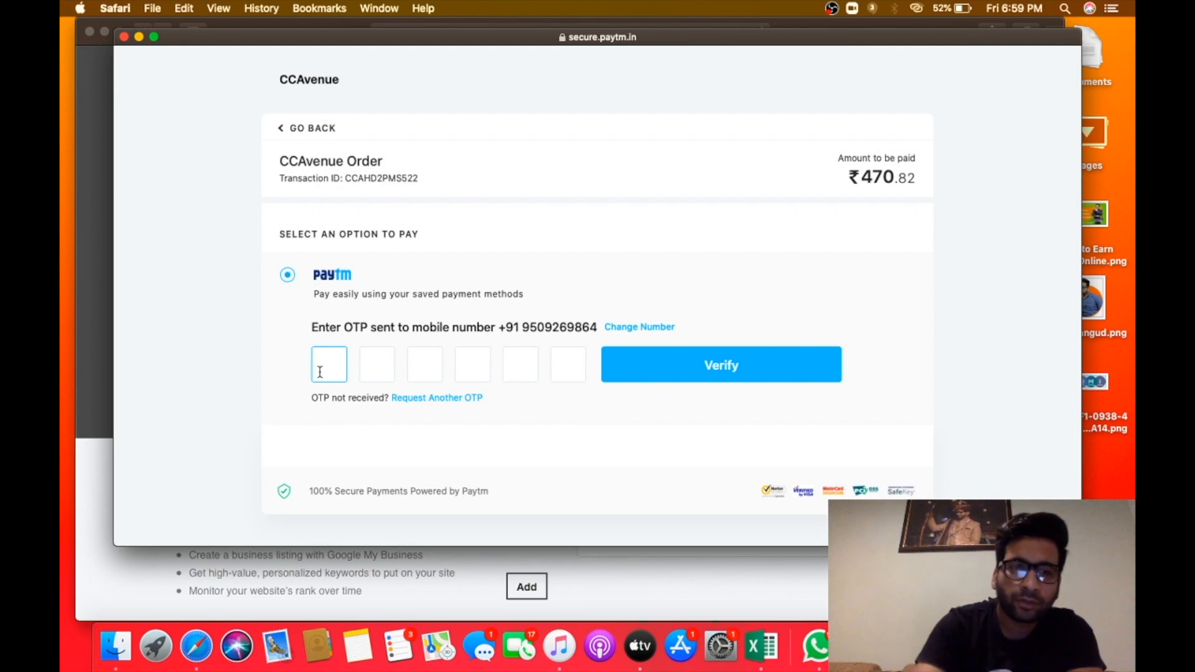
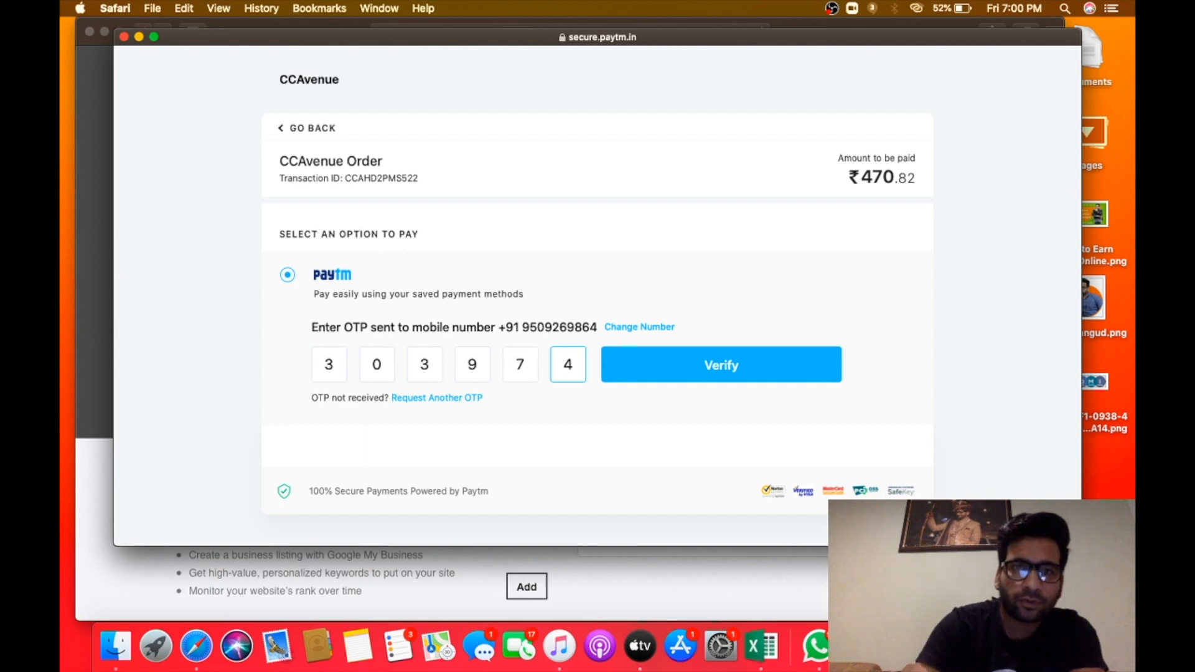
click(663, 381)
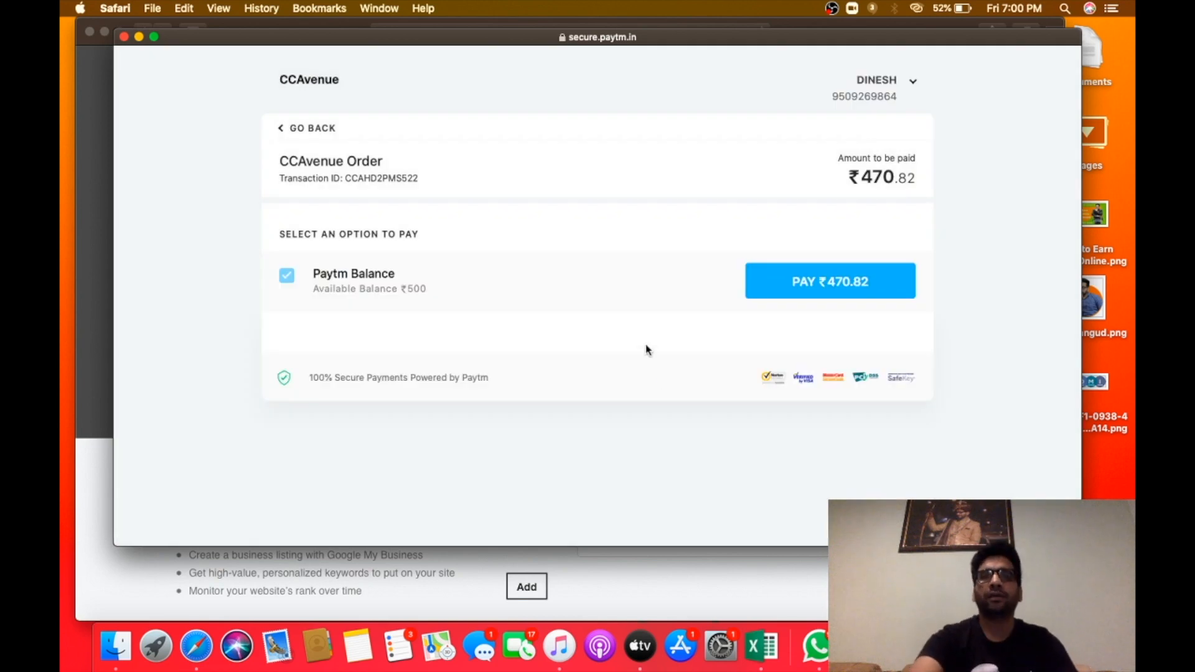
click(819, 293)
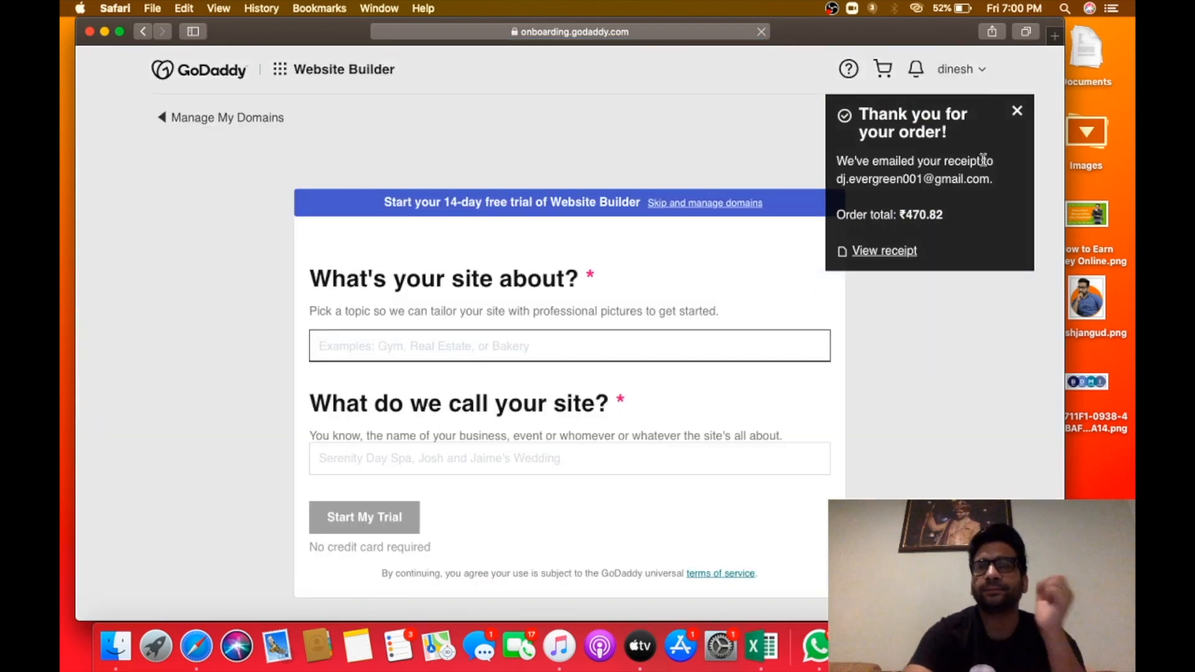
Dismiss the thank-you message, go to My Products, and reload so latesthindimovies.in appears
click(1018, 112)
click(973, 72)
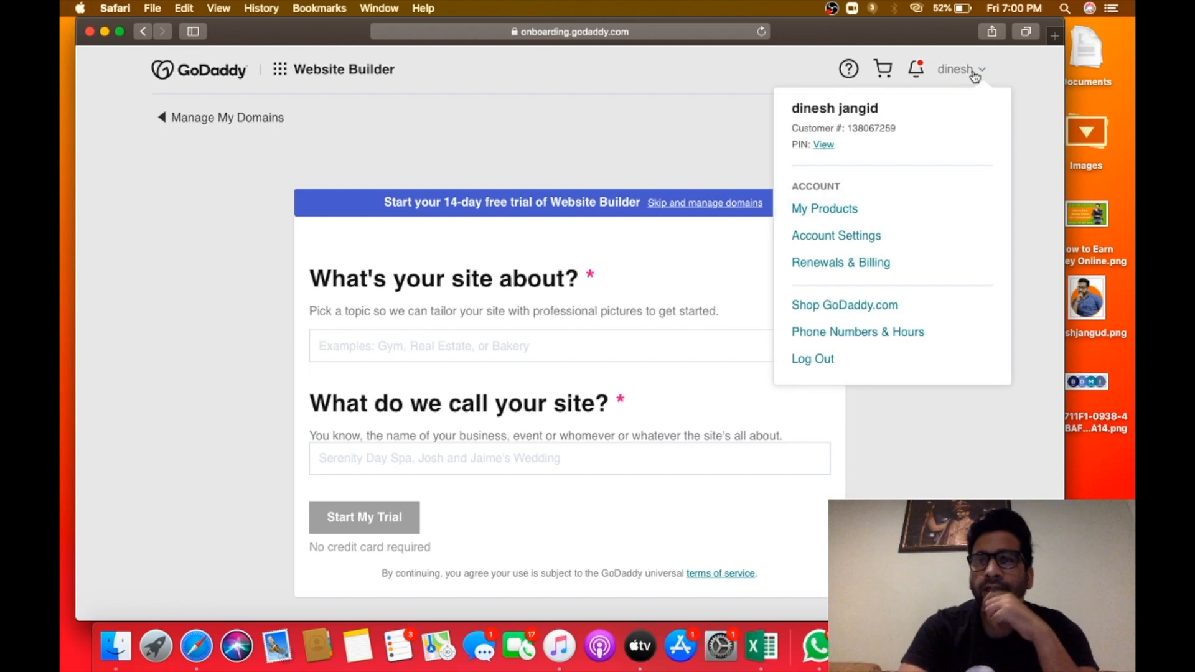
click(837, 219)
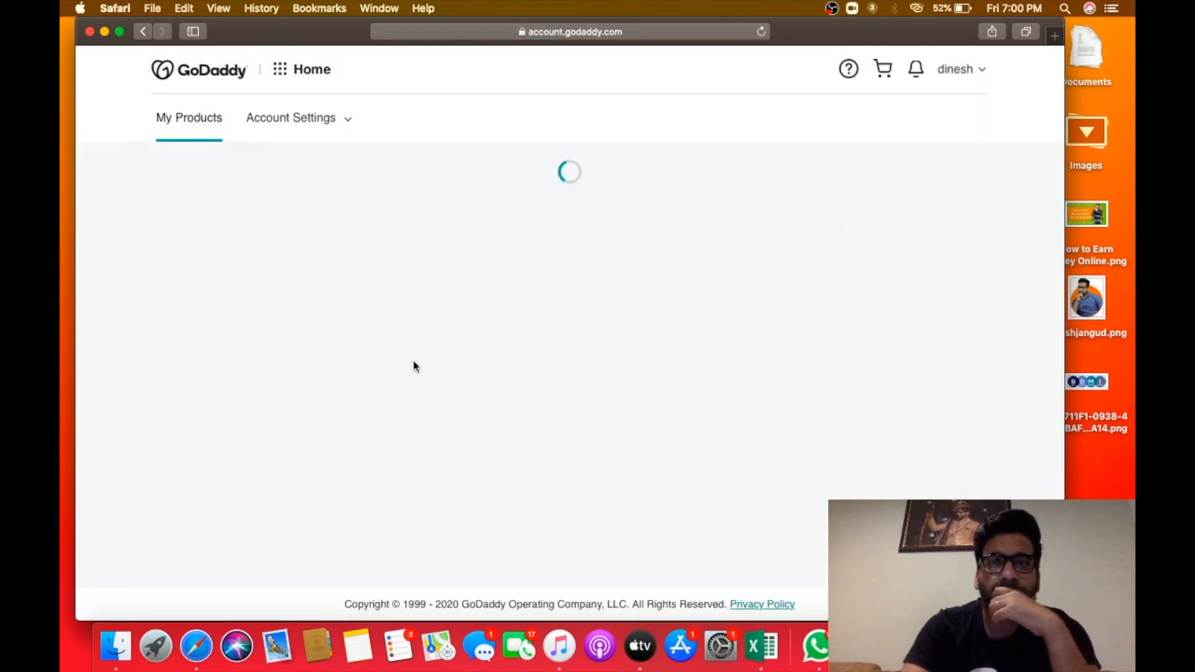
scroll(305, 334, down, 5)
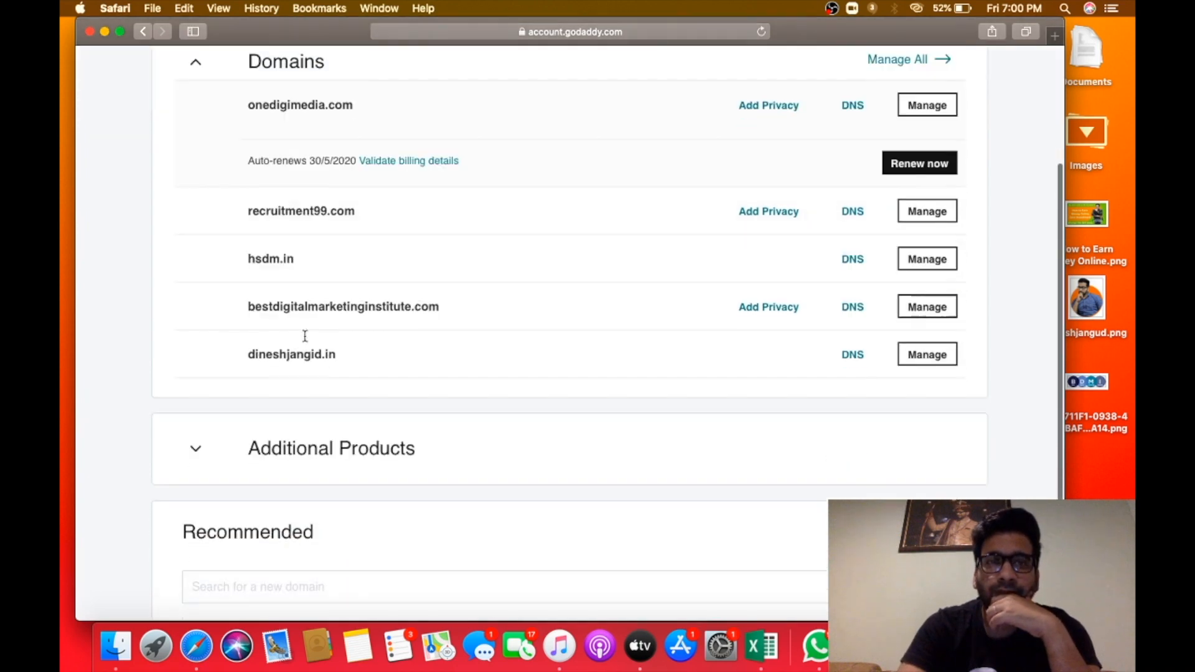
scroll(305, 336, up, 2)
scroll(305, 336, down, 5)
scroll(305, 336, up, 8)
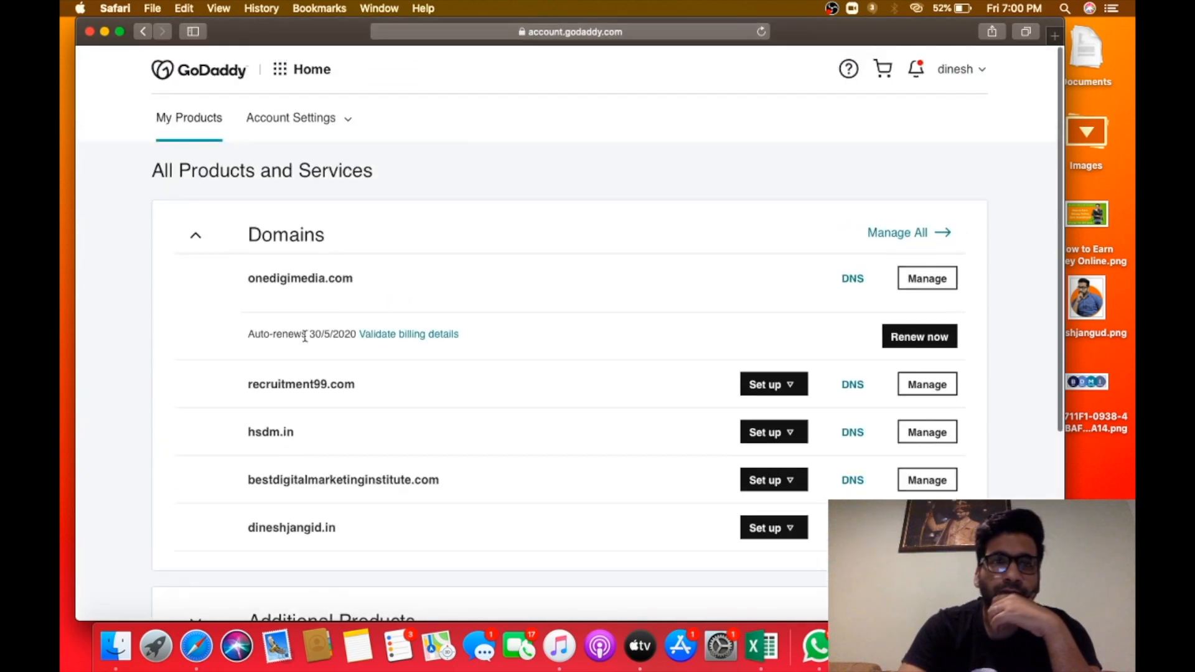
scroll(322, 405, down, 4)
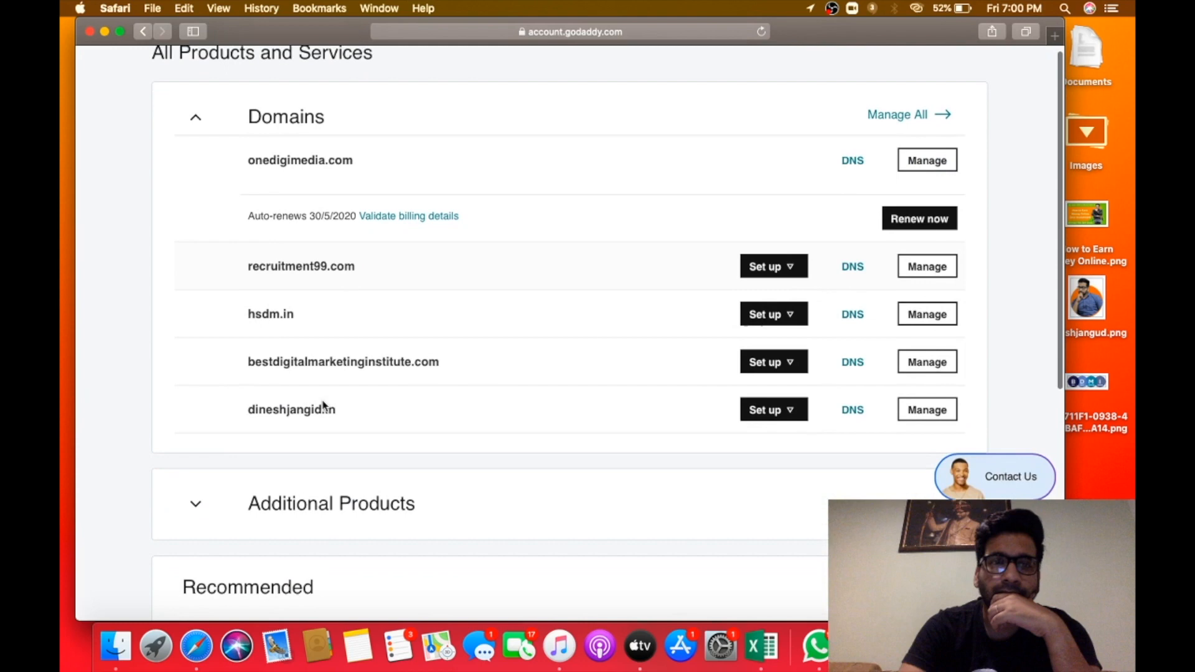
scroll(322, 405, down, 9)
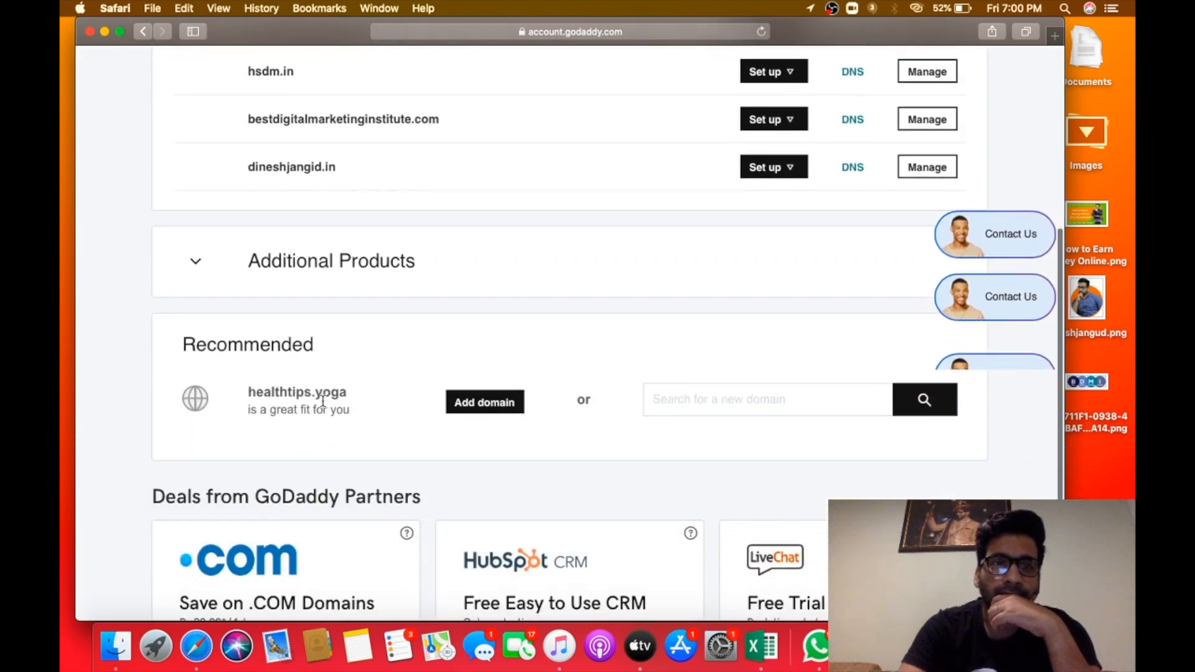
scroll(322, 401, up, 13)
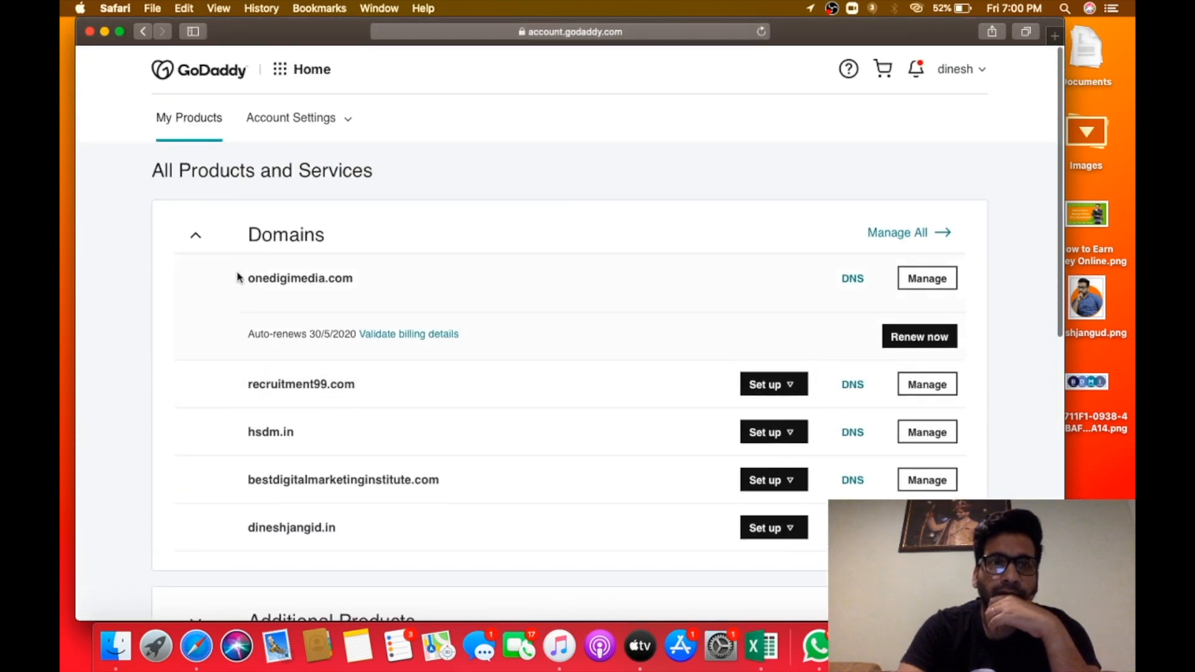
click(761, 31)
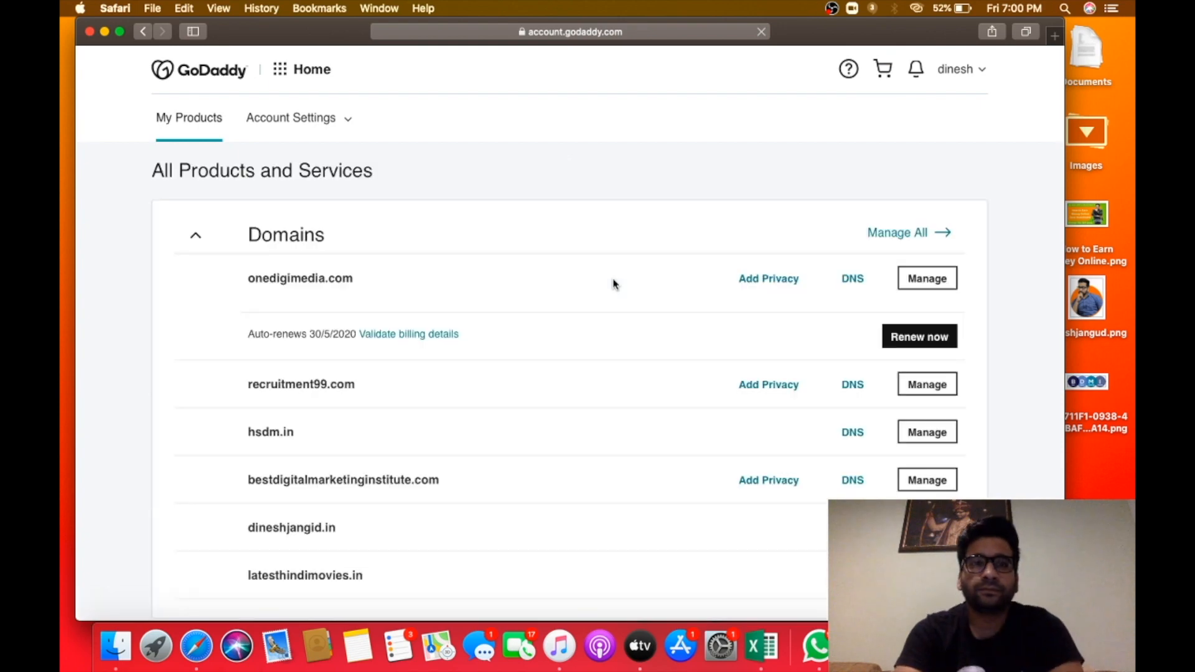
Highlight the latesthindimovies.in row in the Domains list, then clear the highlight
scroll(615, 284, down, 2)
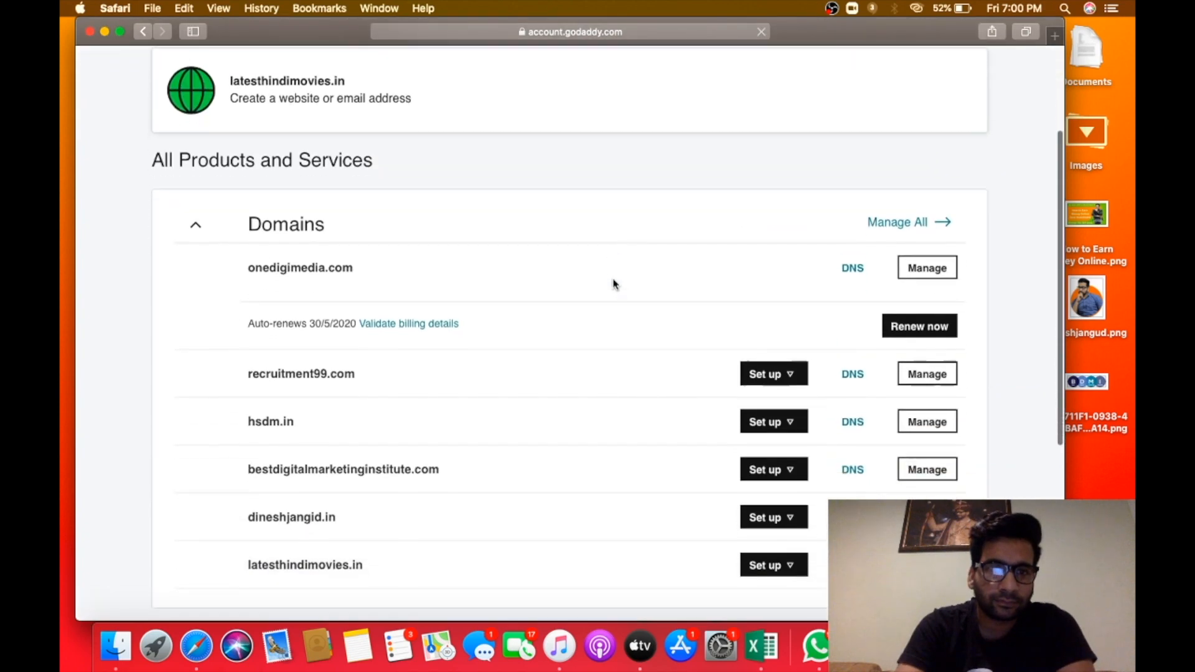
scroll(615, 285, down, 3)
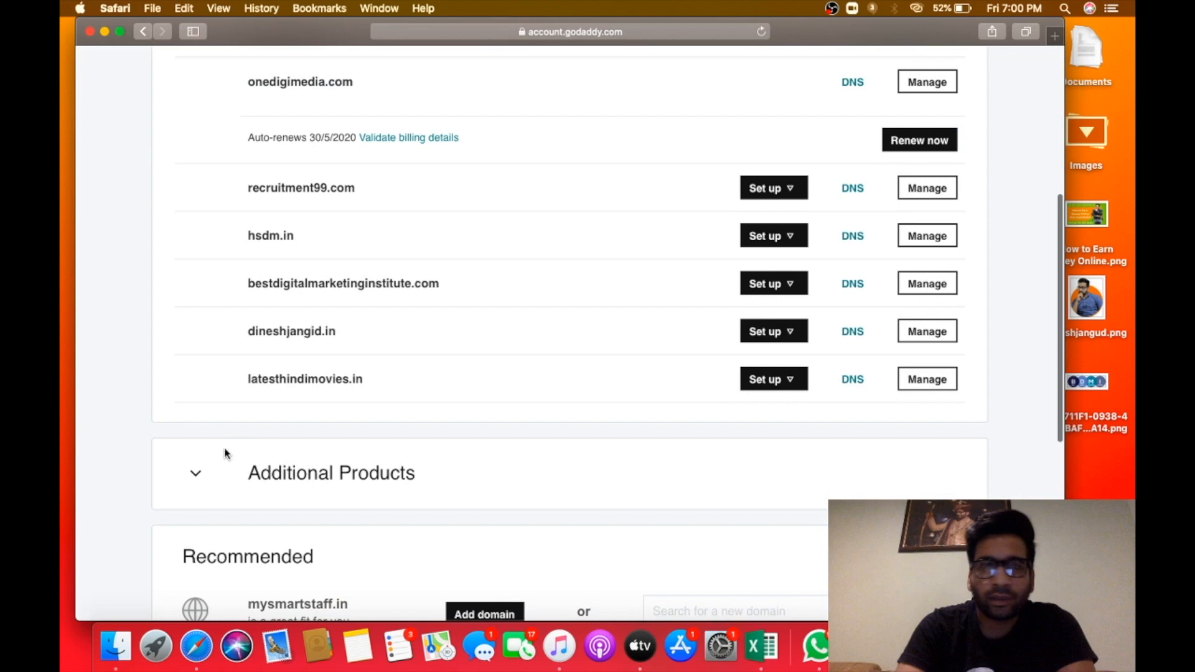
drag(242, 383, 384, 399)
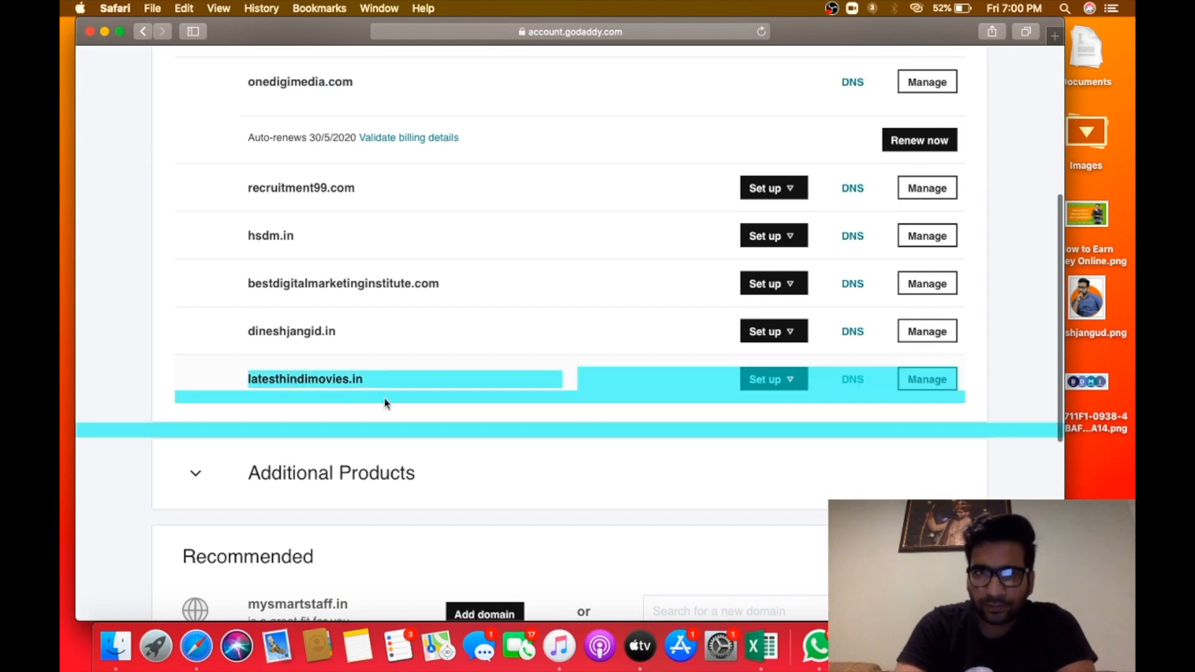
click(384, 399)
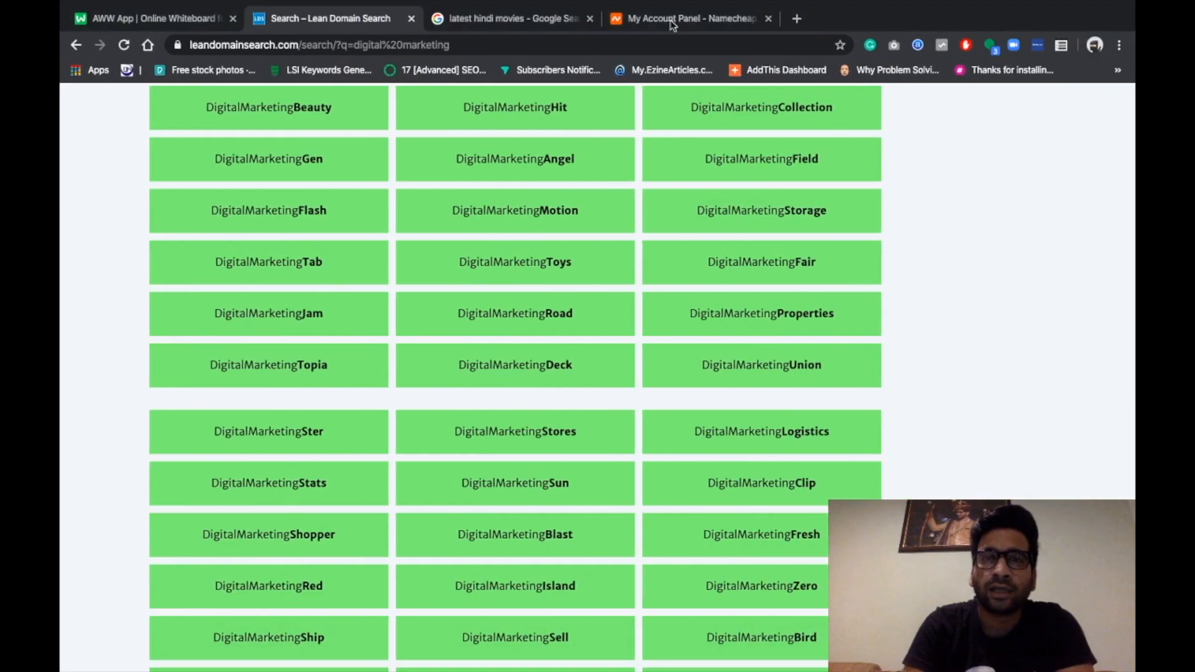
View the Namecheap account dashboard, then switch back to GoDaddy's My Products page
click(641, 20)
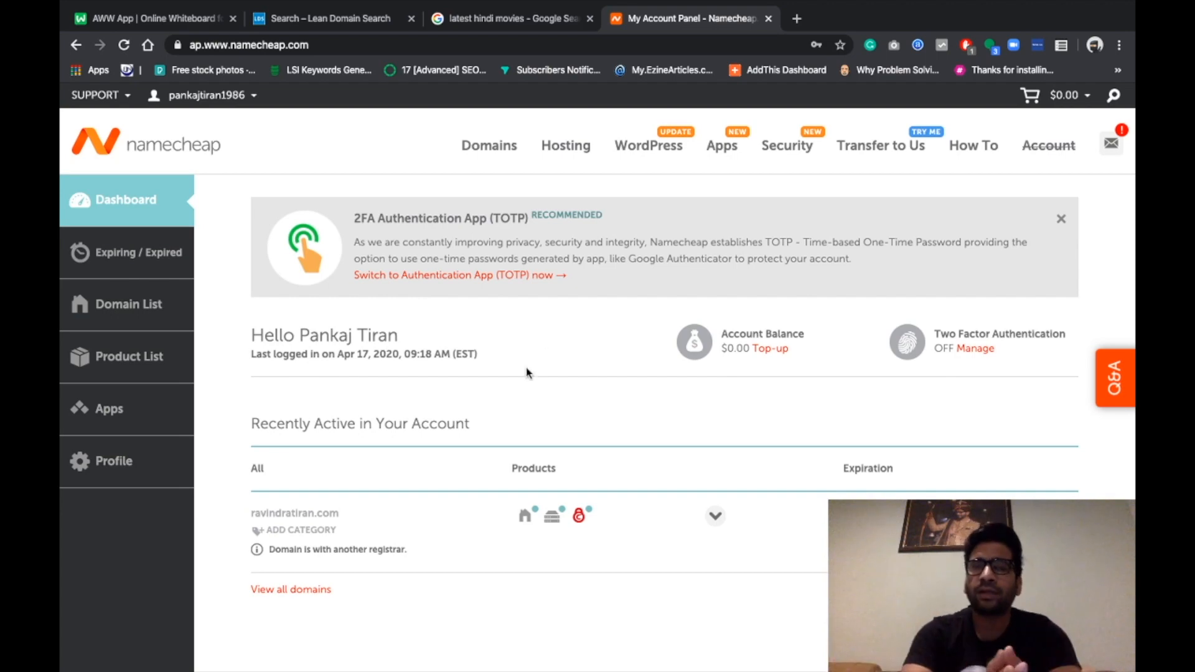
key(ctrl+Left)
Go from the GoDaddy home page to the Web Hosting plans, Starter ₹99.00 through Ultimate ₹449.00
scroll(322, 258, up, 6)
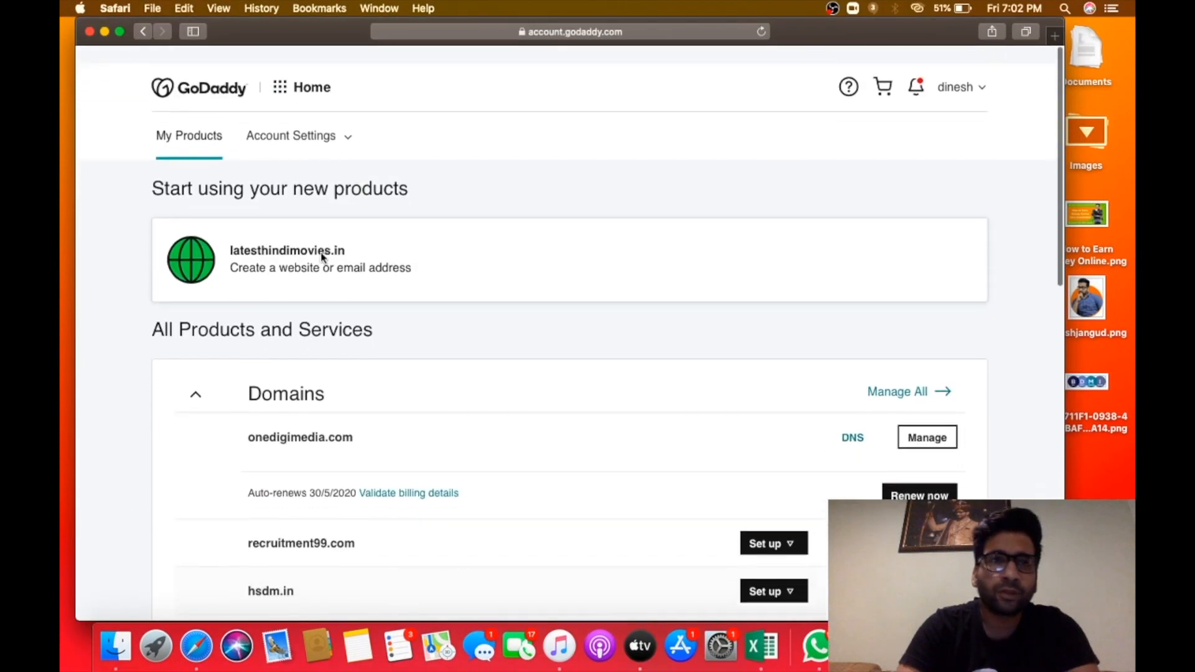
click(210, 71)
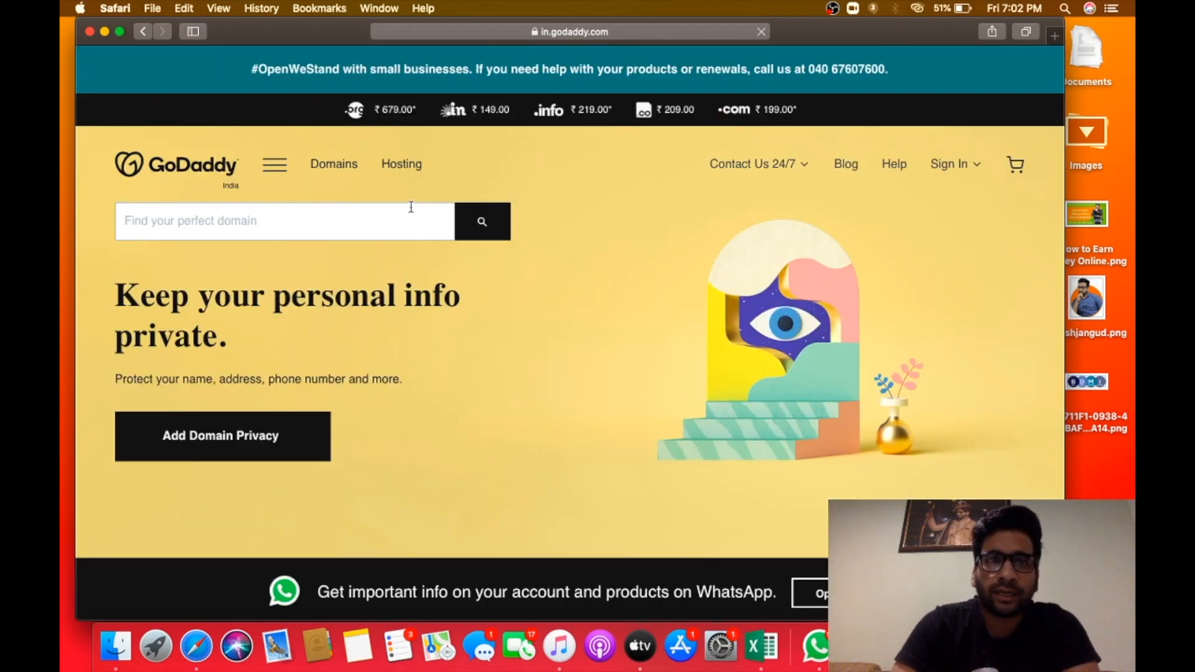
click(406, 167)
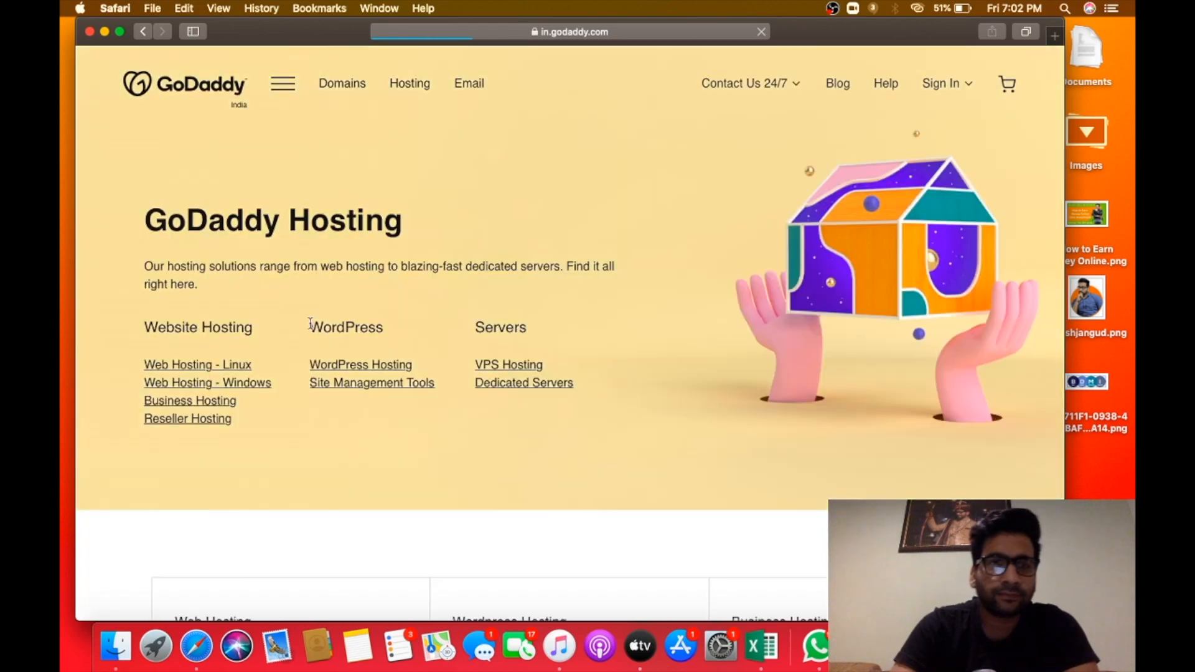
scroll(243, 331, down, 10)
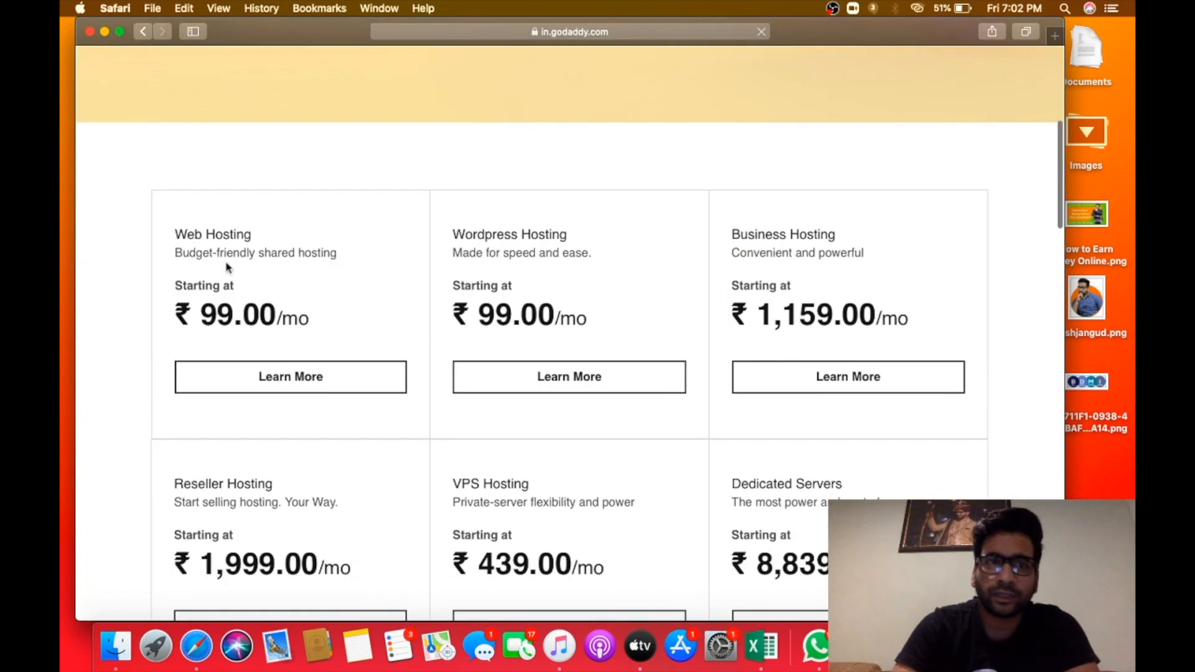
click(255, 390)
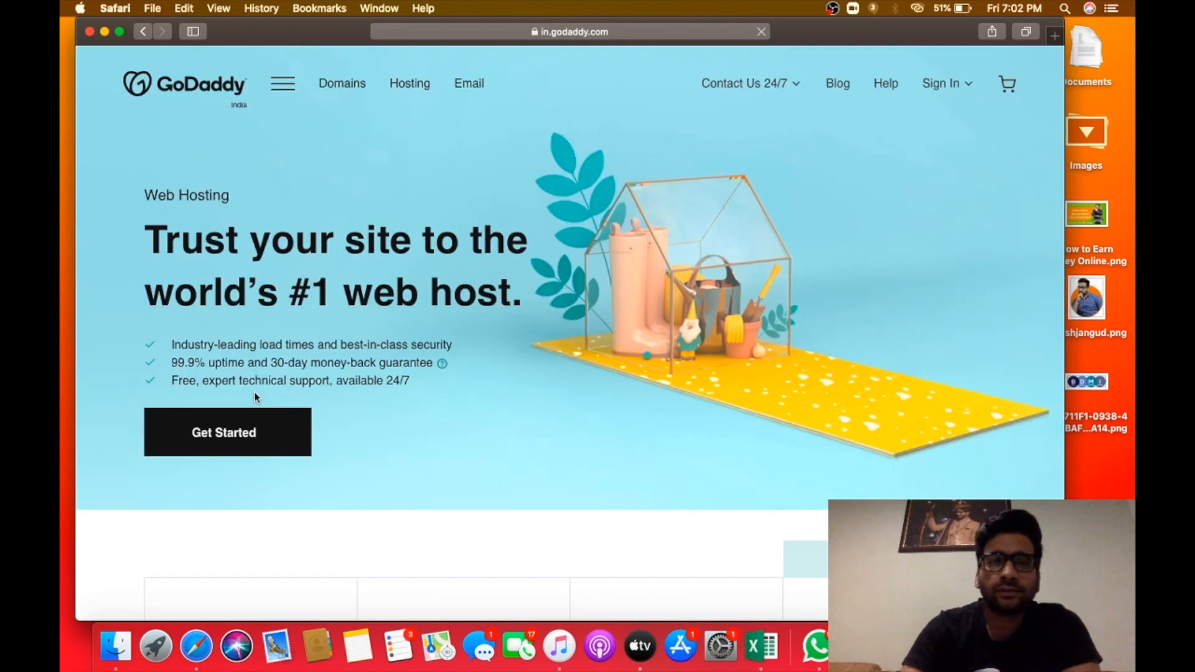
scroll(255, 397, down, 3)
scroll(255, 397, down, 5)
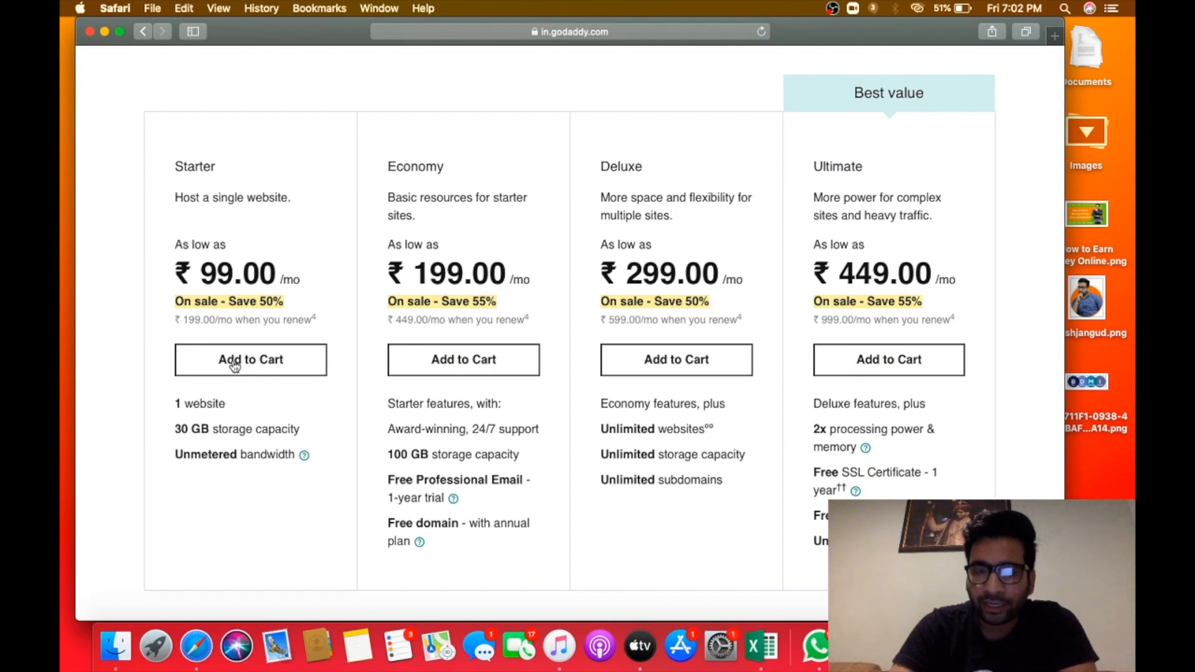
Add the Starter hosting plan to the cart with a 12-month term
click(234, 366)
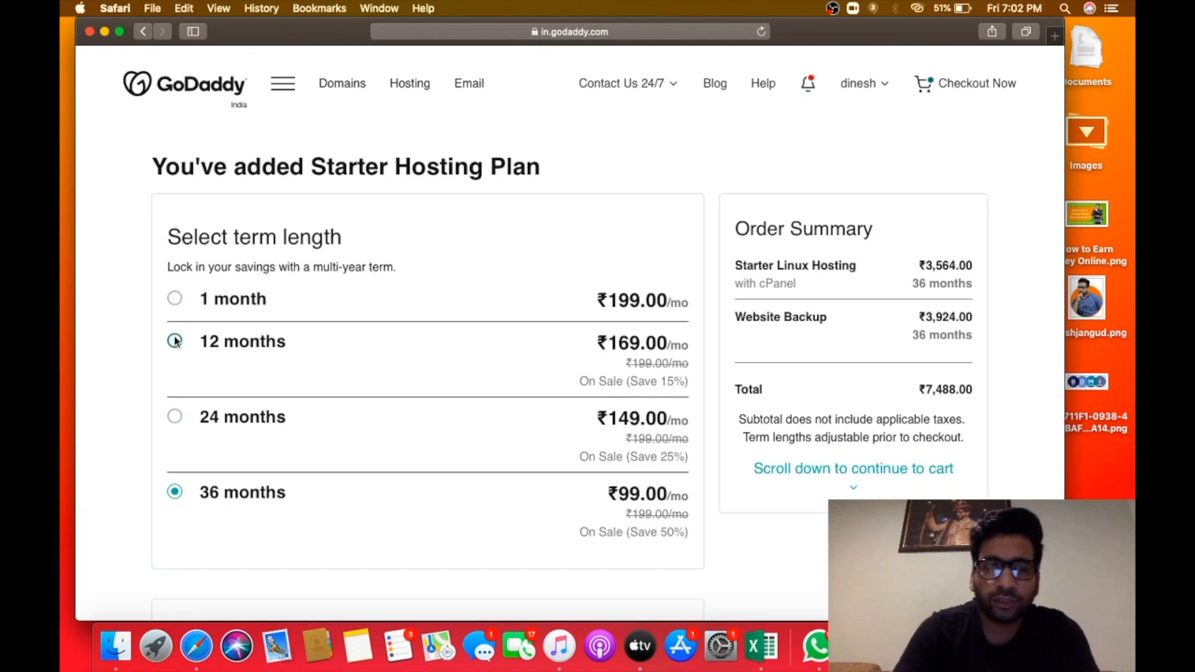
click(175, 342)
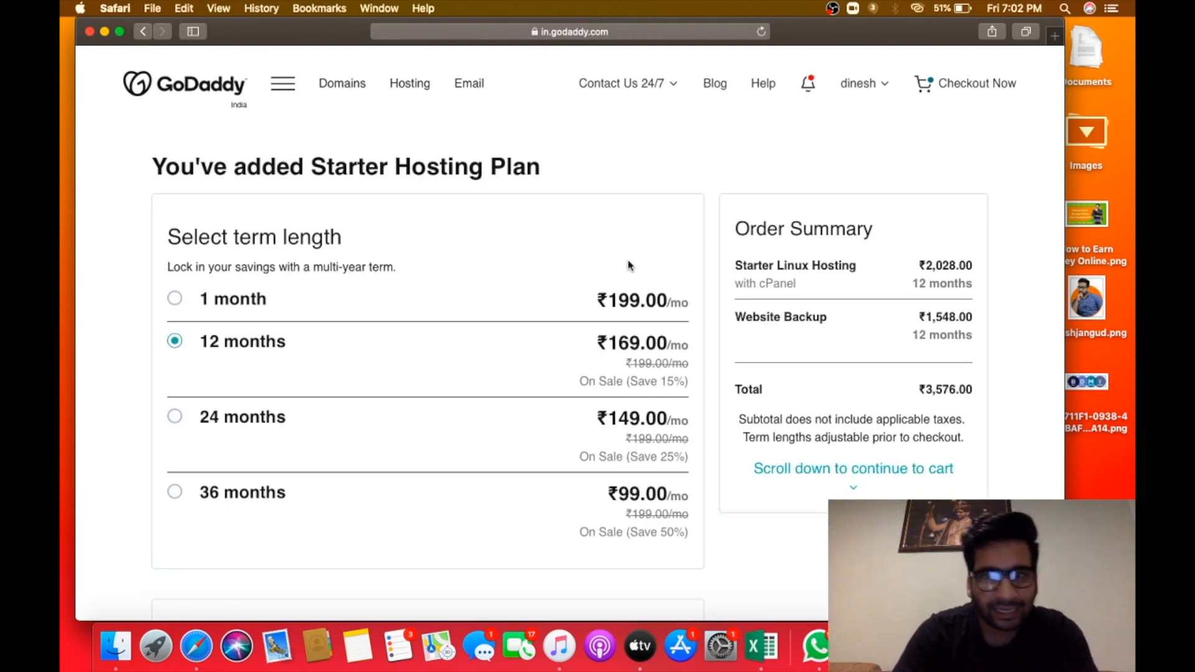
scroll(926, 368, down, 1)
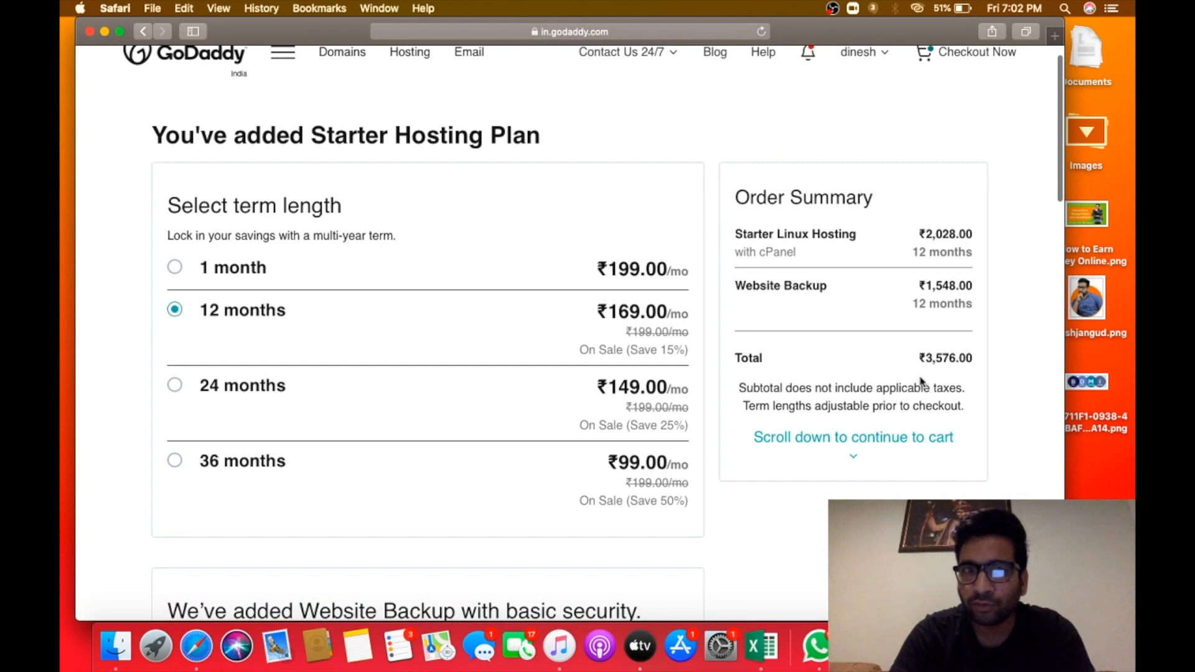
drag(920, 356, 974, 359)
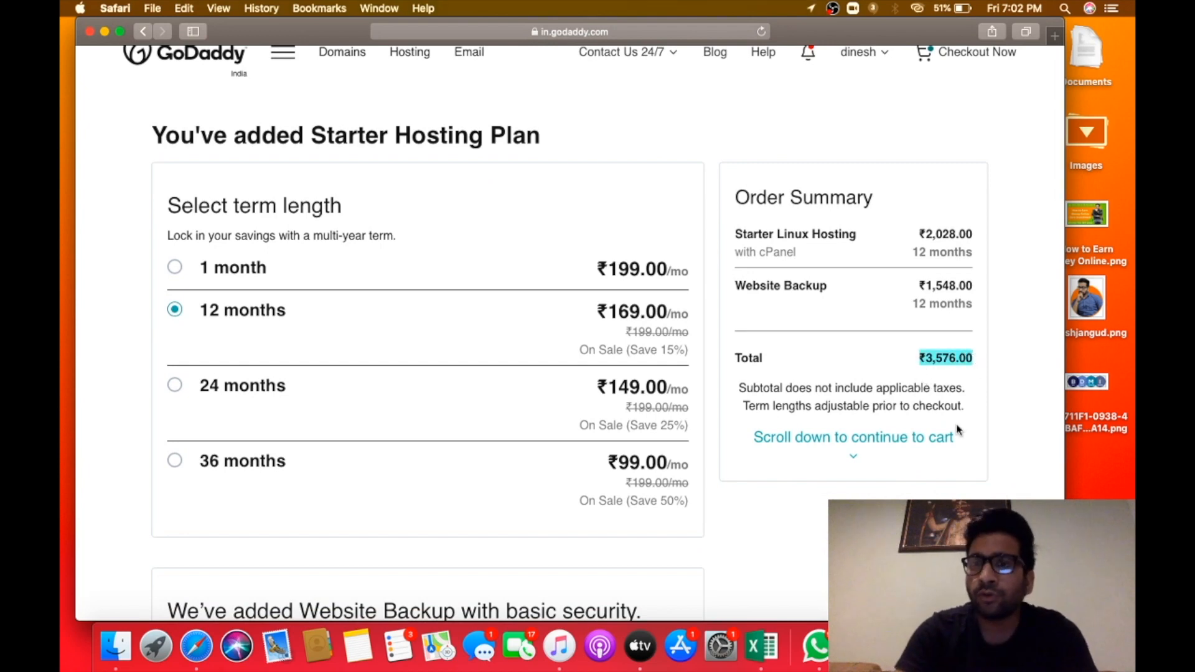
Decline the Website Backup add-on for a ₹2,028.00 total, then go back to the hosting plans
scroll(958, 430, down, 10)
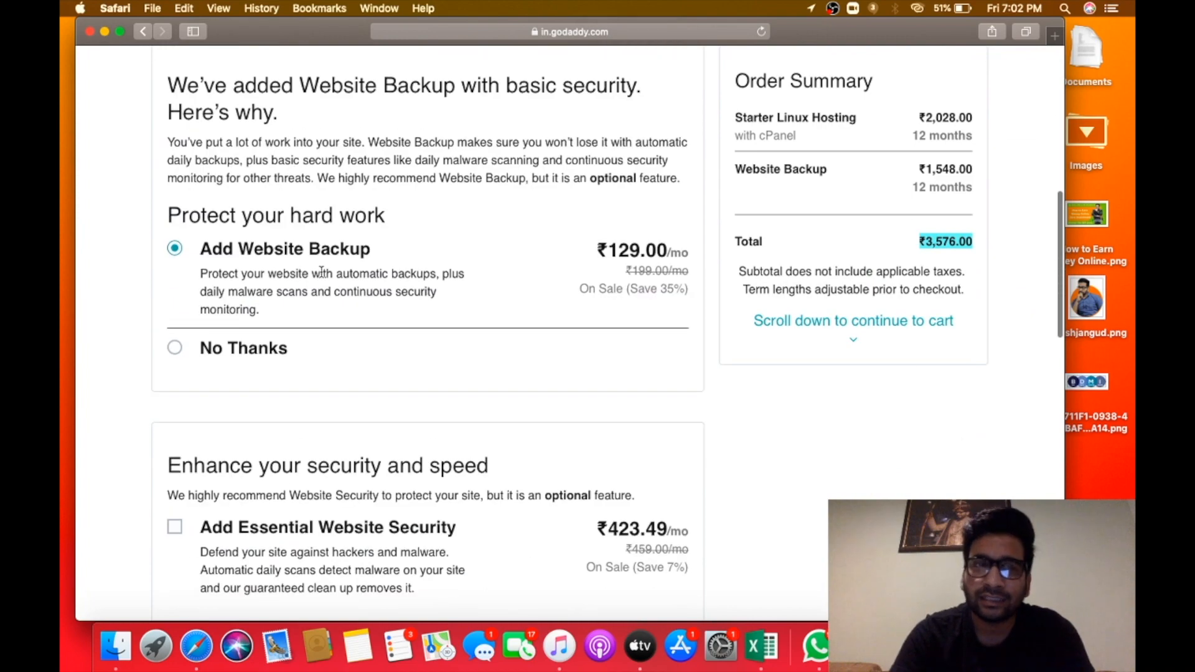
click(175, 348)
scroll(221, 452, down, 5)
scroll(217, 446, up, 8)
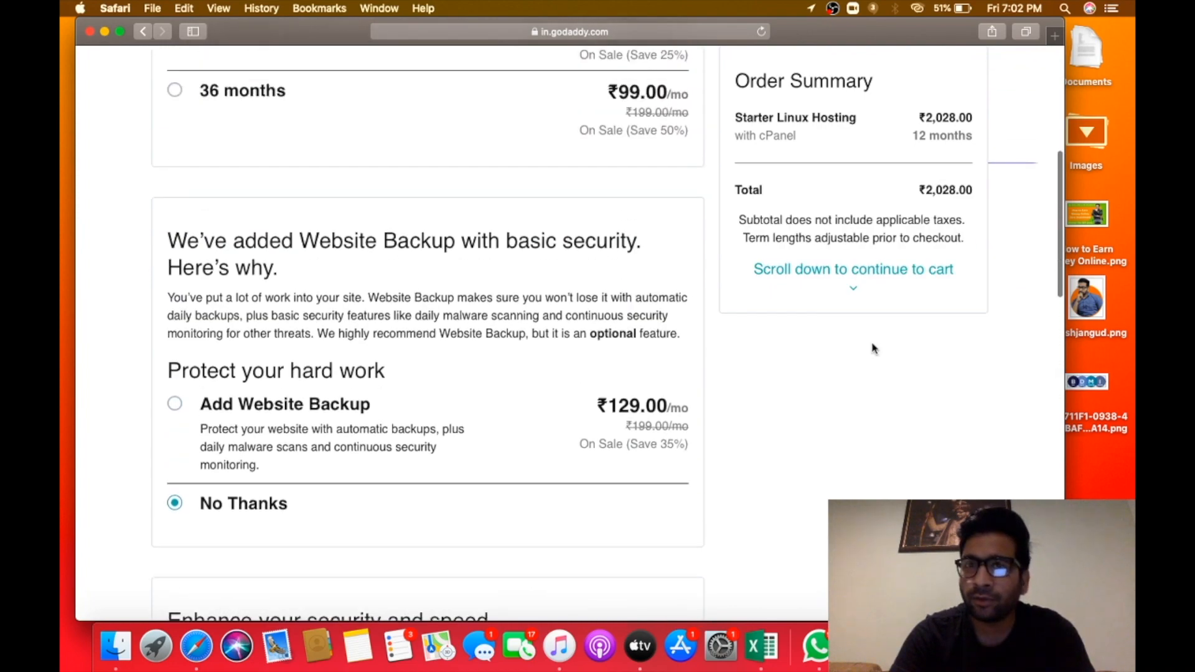
scroll(874, 349, up, 5)
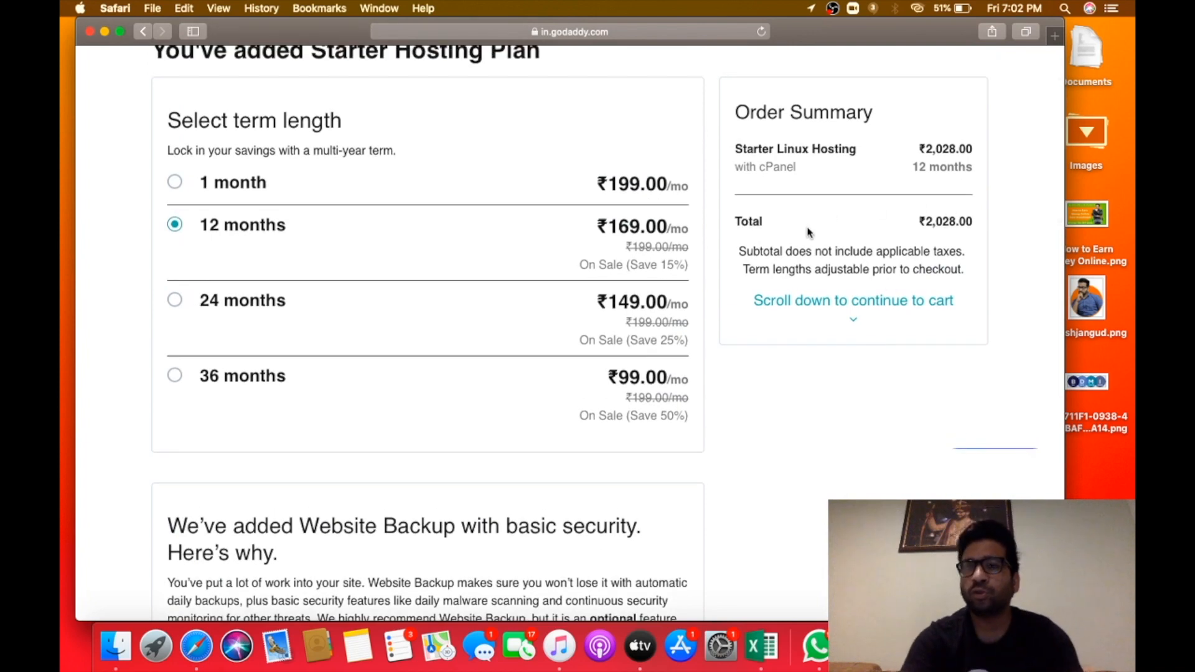
scroll(363, 301, up, 3)
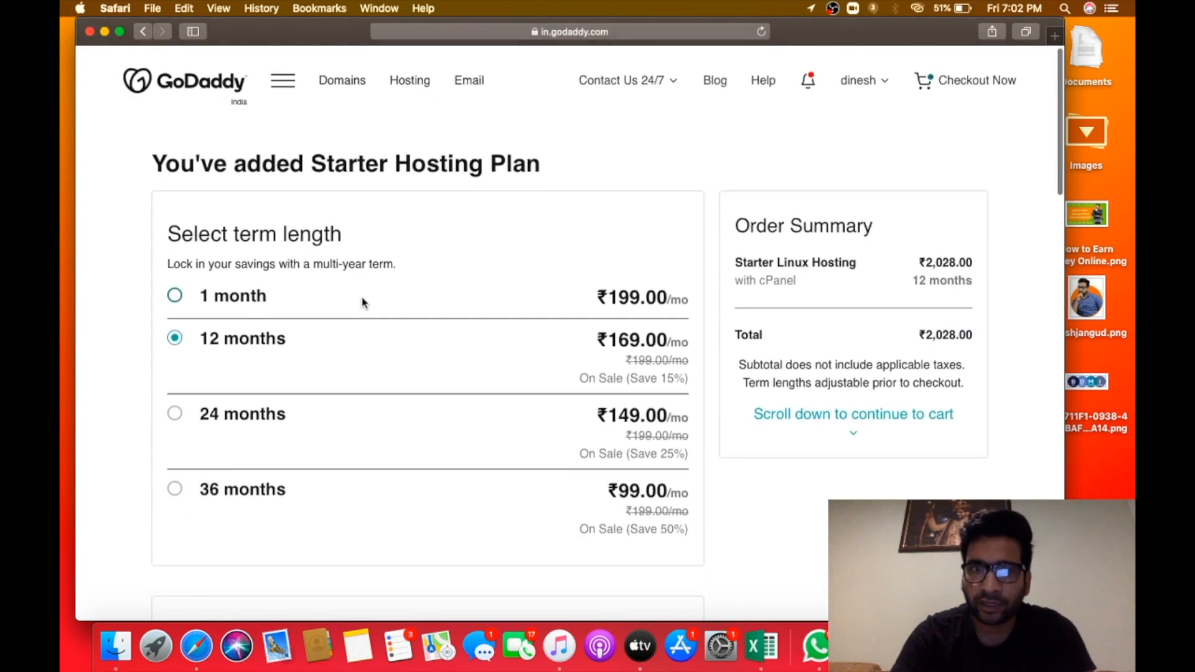
click(142, 31)
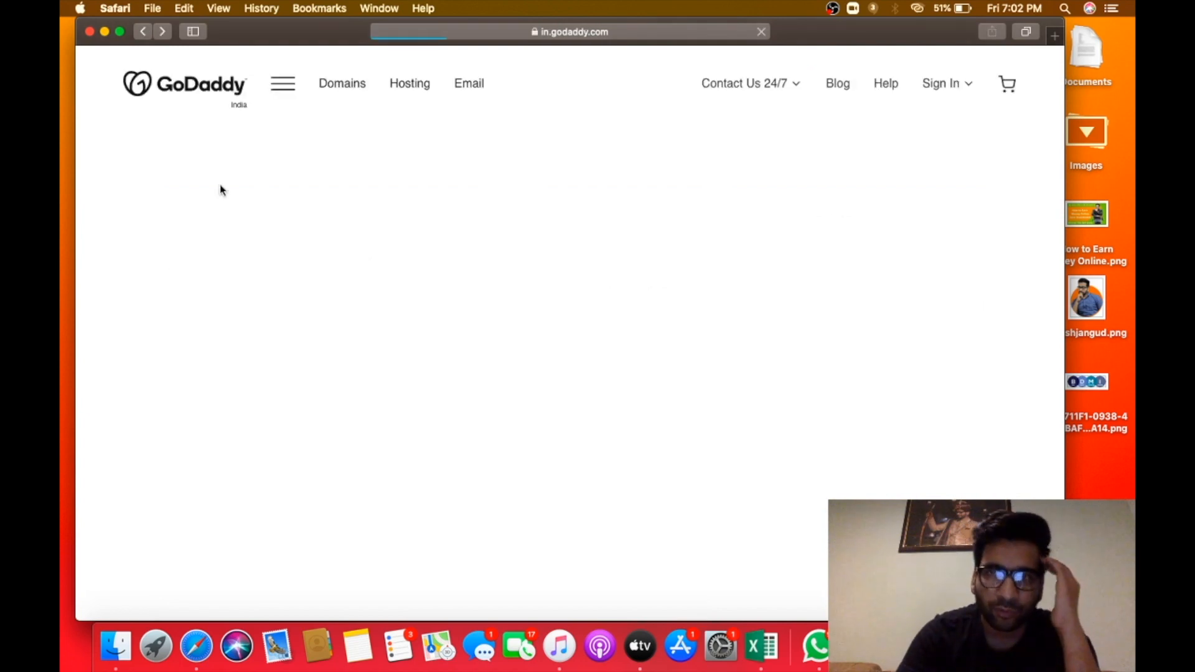
Highlight the Starter plan's sale price and features, then switch to the Namecheap dashboard in Chrome
scroll(304, 350, down, 10)
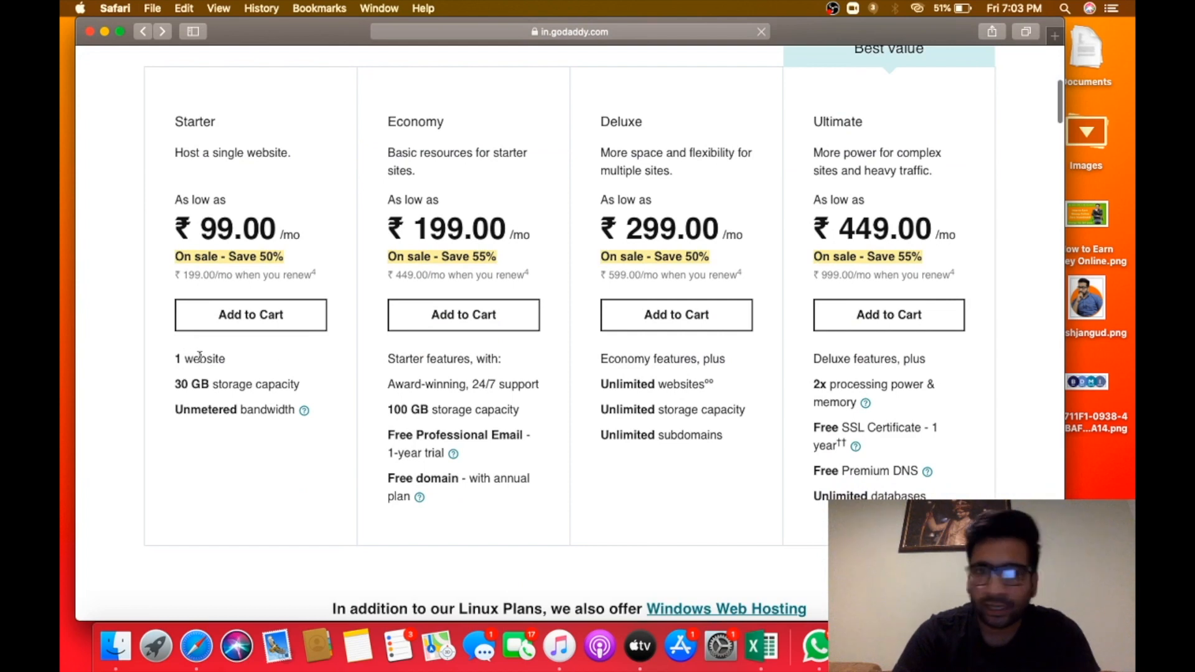
drag(178, 357, 255, 359)
click(254, 359)
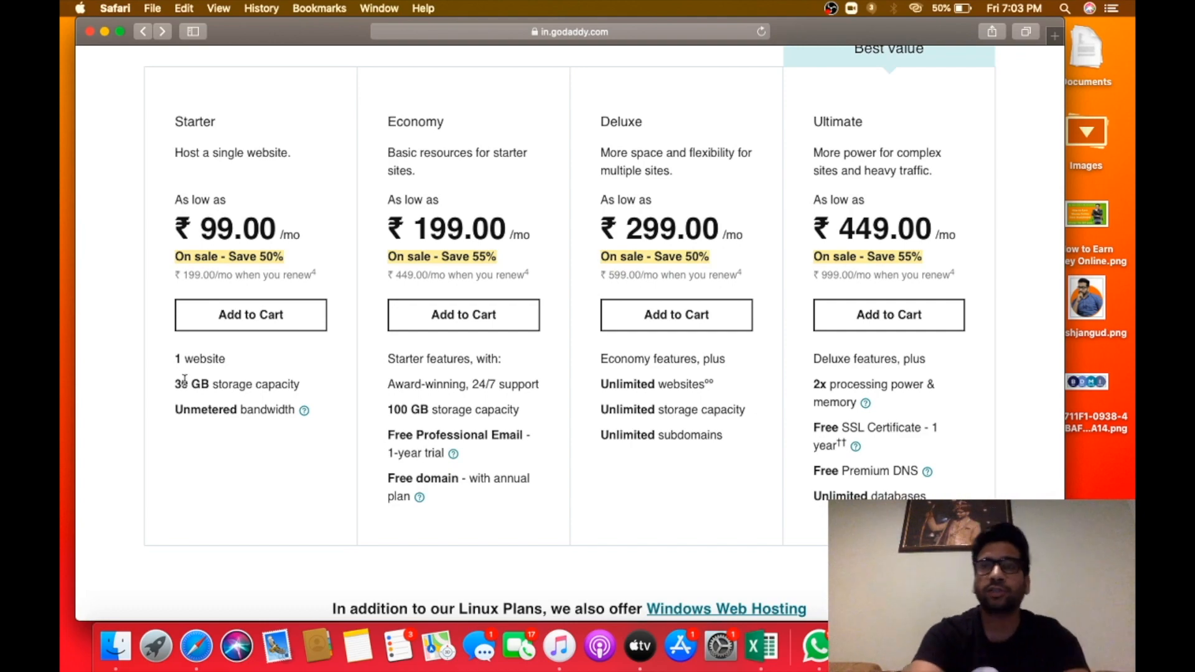
key(ctrl+Right)
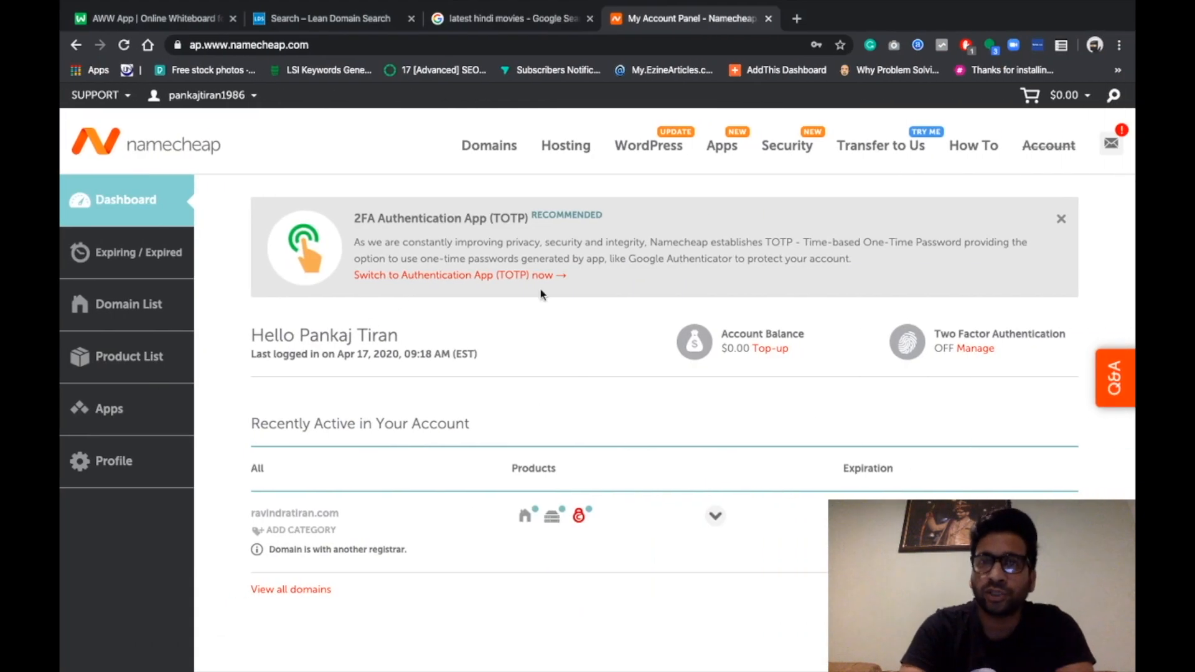
Open Namecheap's Shared Hosting plans: Stellar $1.44, Stellar Plus $2.44, Stellar Business $4.44 per month
mouse_move(571, 149)
click(575, 197)
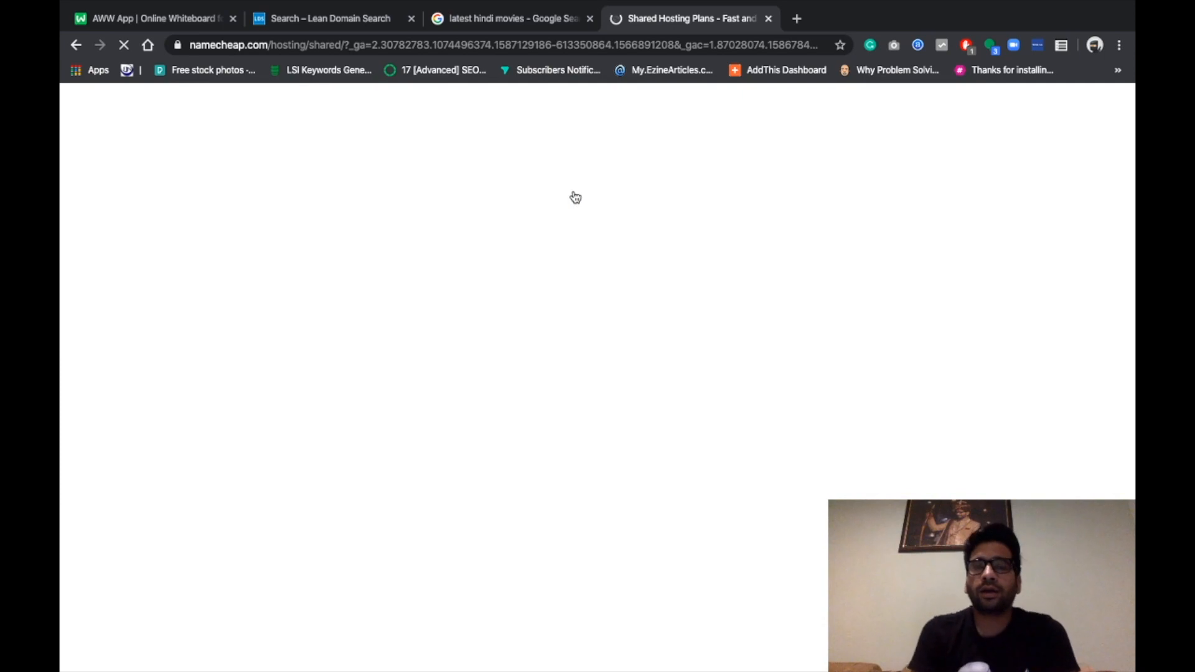
scroll(576, 197, down, 5)
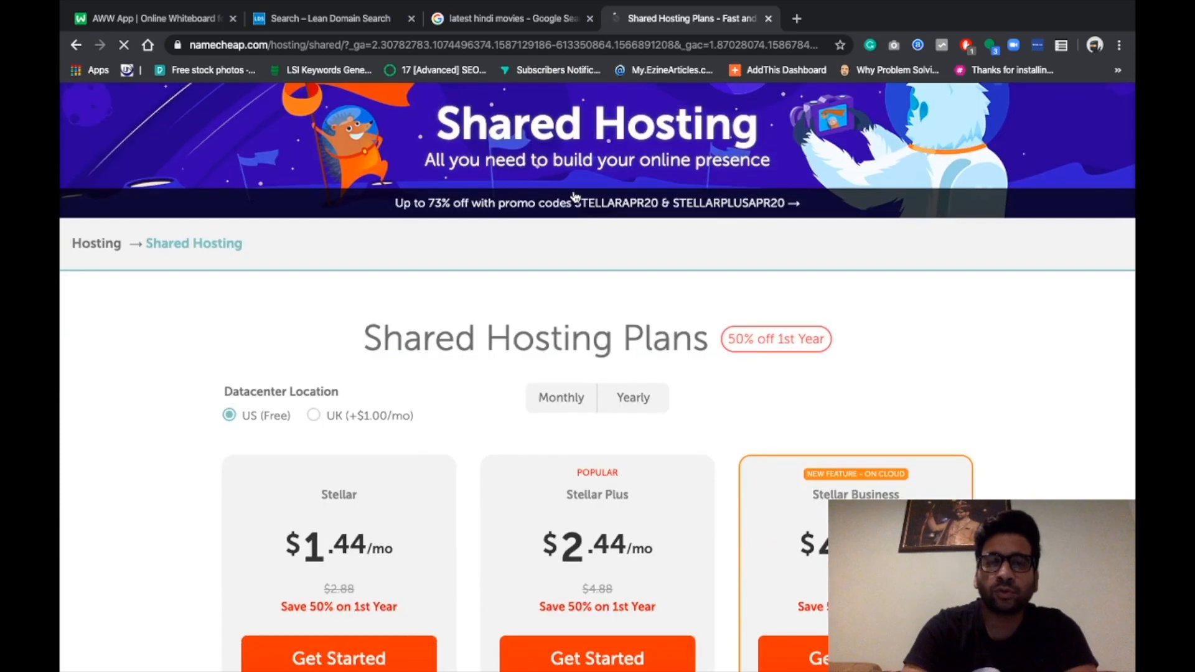
scroll(292, 373, down, 1)
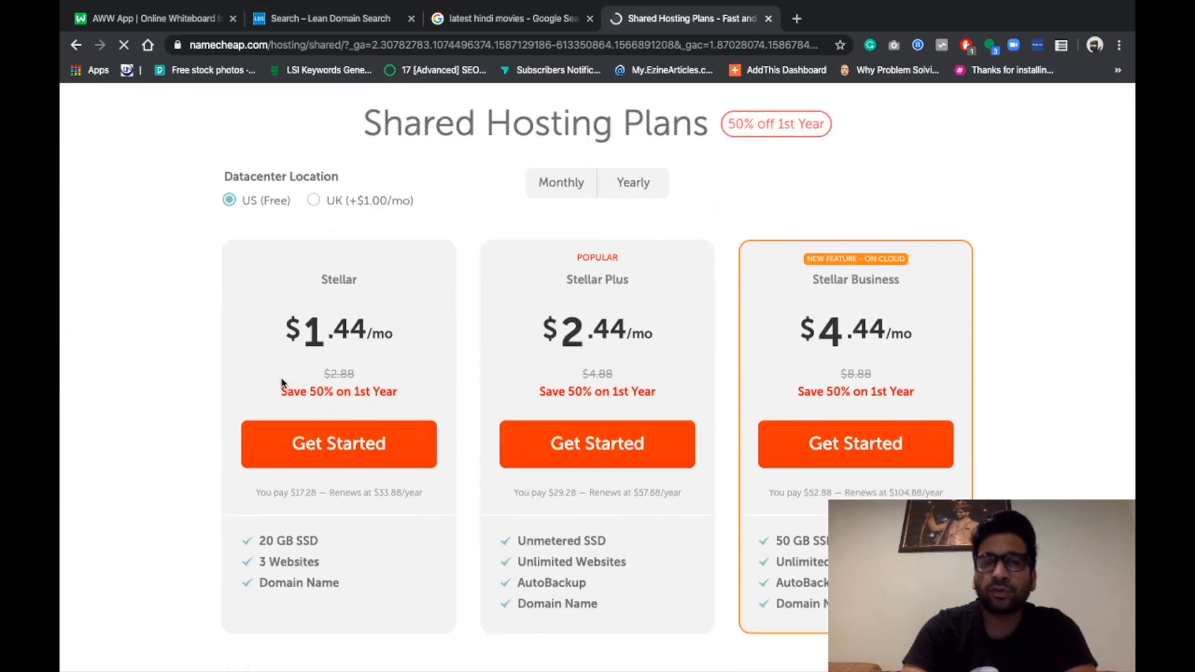
scroll(242, 548, down, 1)
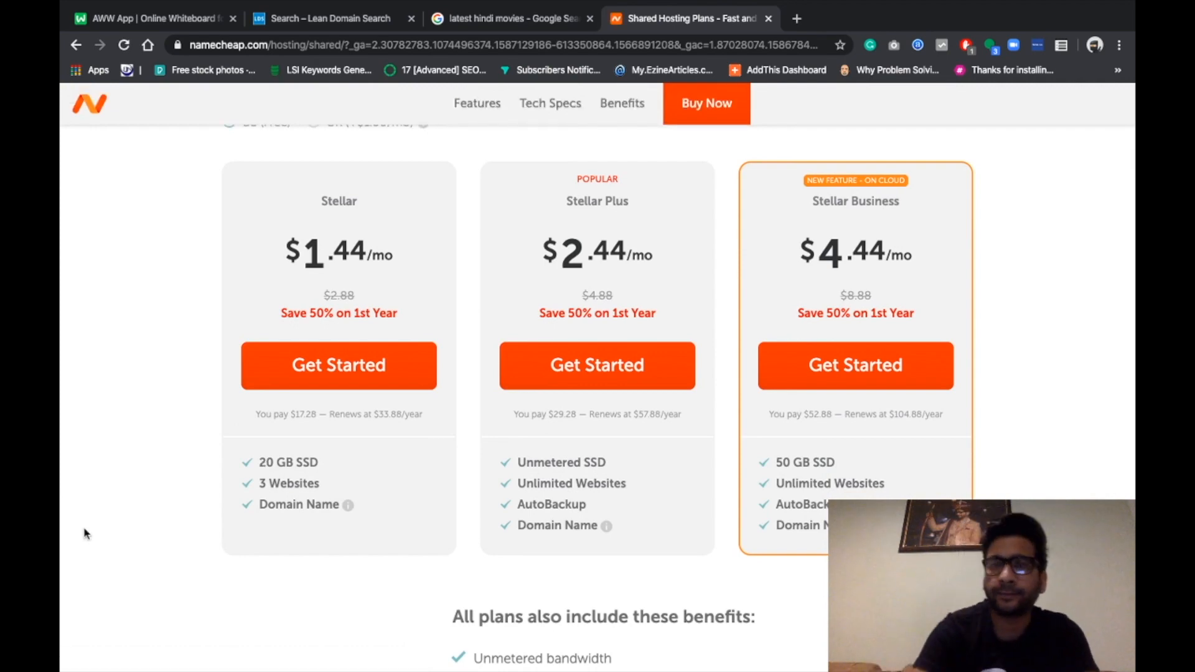
Start buying the Stellar plan, select its $17.28 yearly total, and open a new tab
click(288, 371)
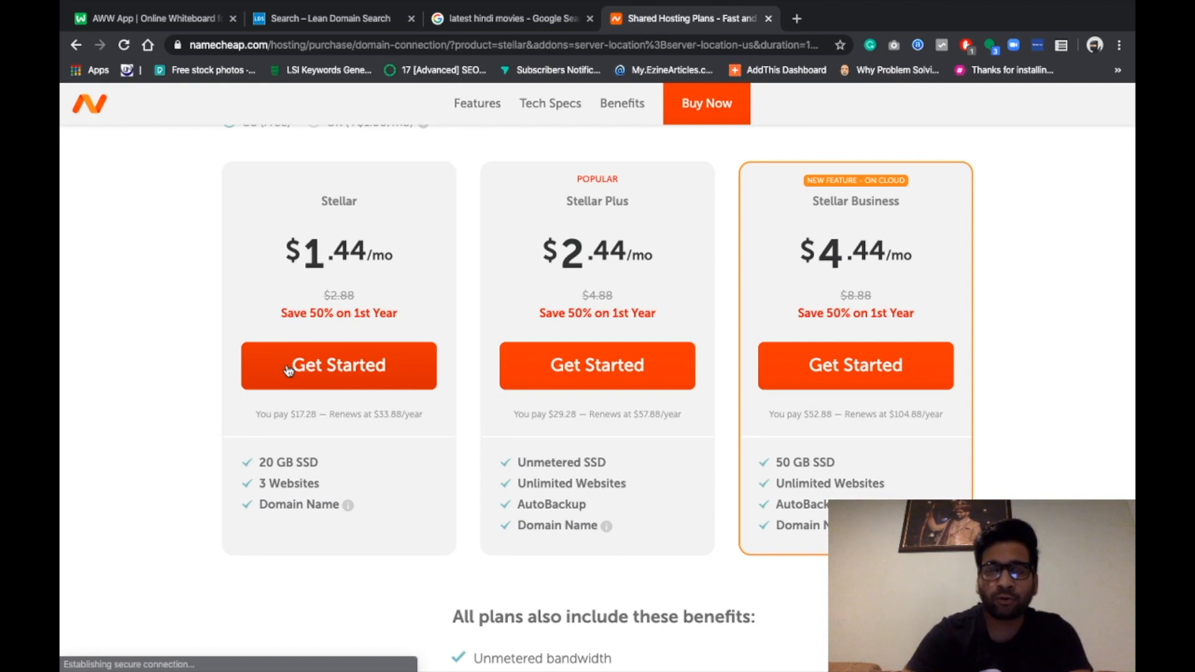
scroll(286, 368, down, 2)
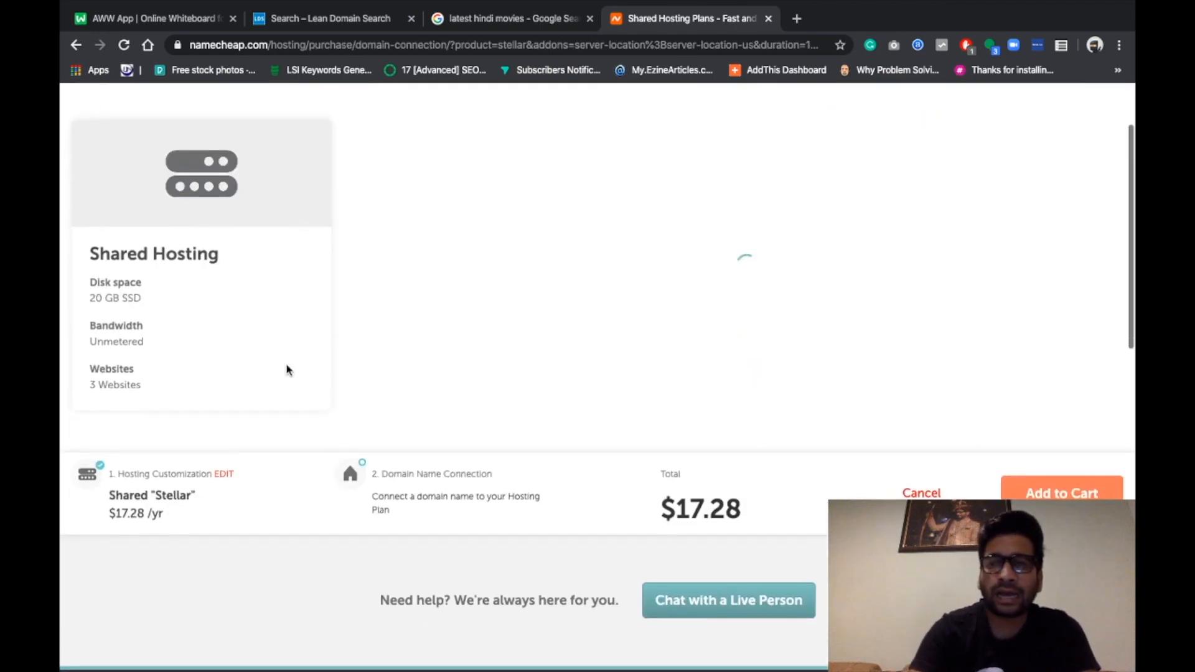
drag(674, 502, 774, 506)
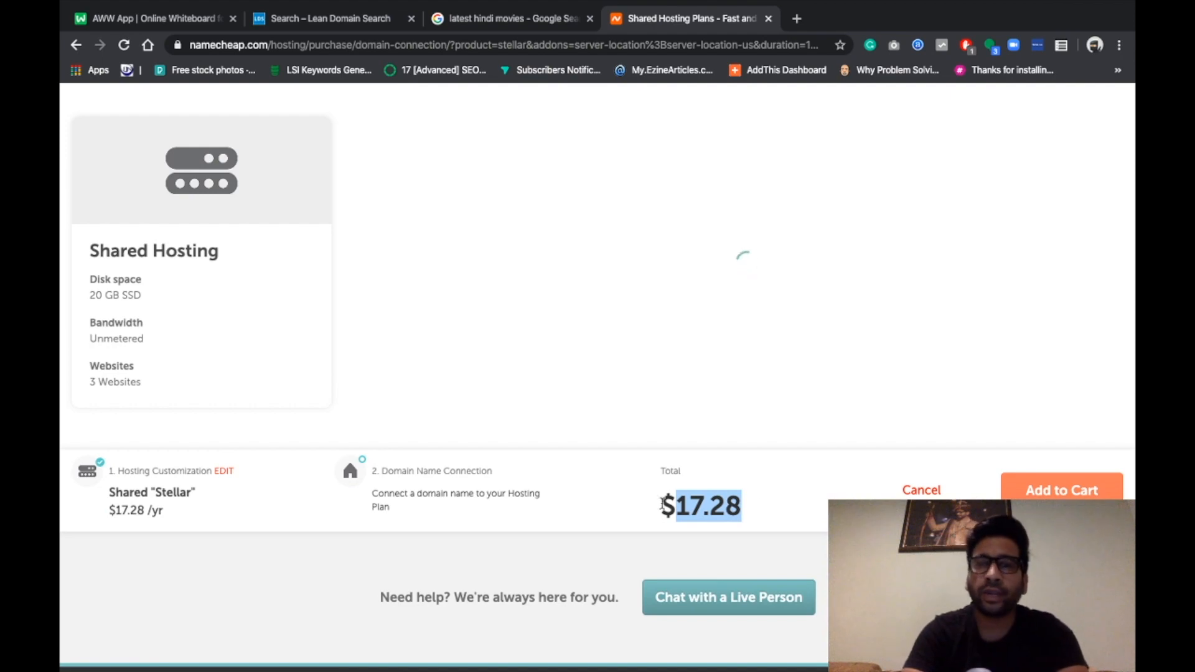
click(622, 503)
drag(661, 504, 744, 508)
key(ctrl+c)
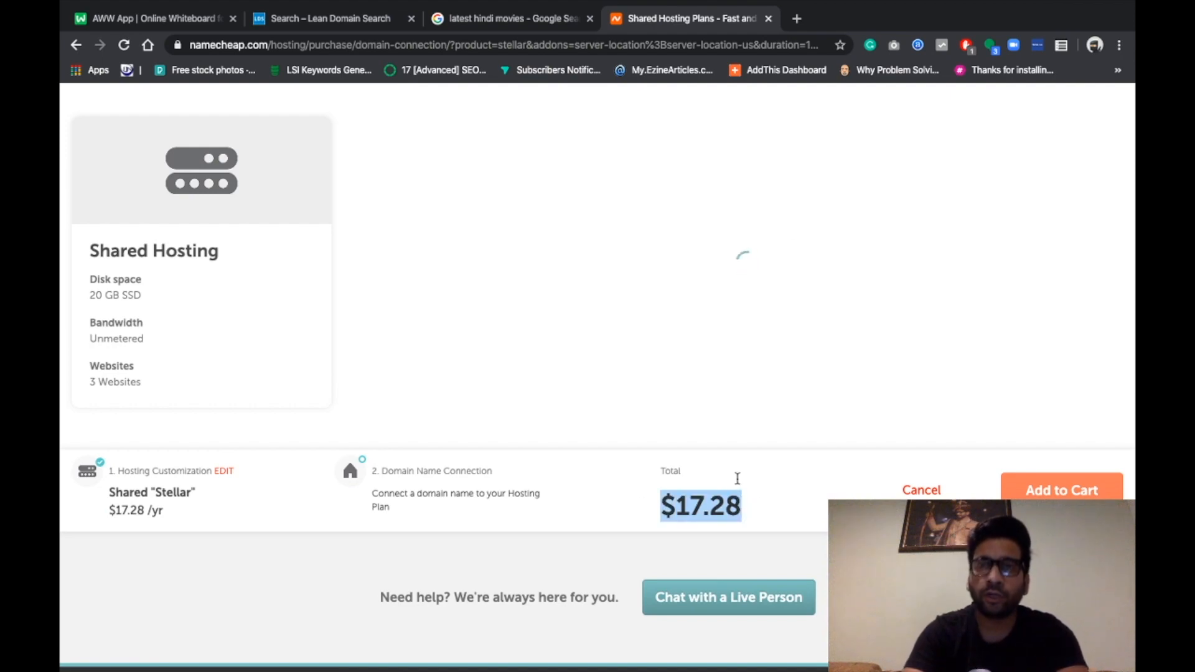
click(801, 19)
Convert 17.28 USD to INR on Google (1,322.09 rupees), then return to the Namecheap tab
key(ctrl+v)
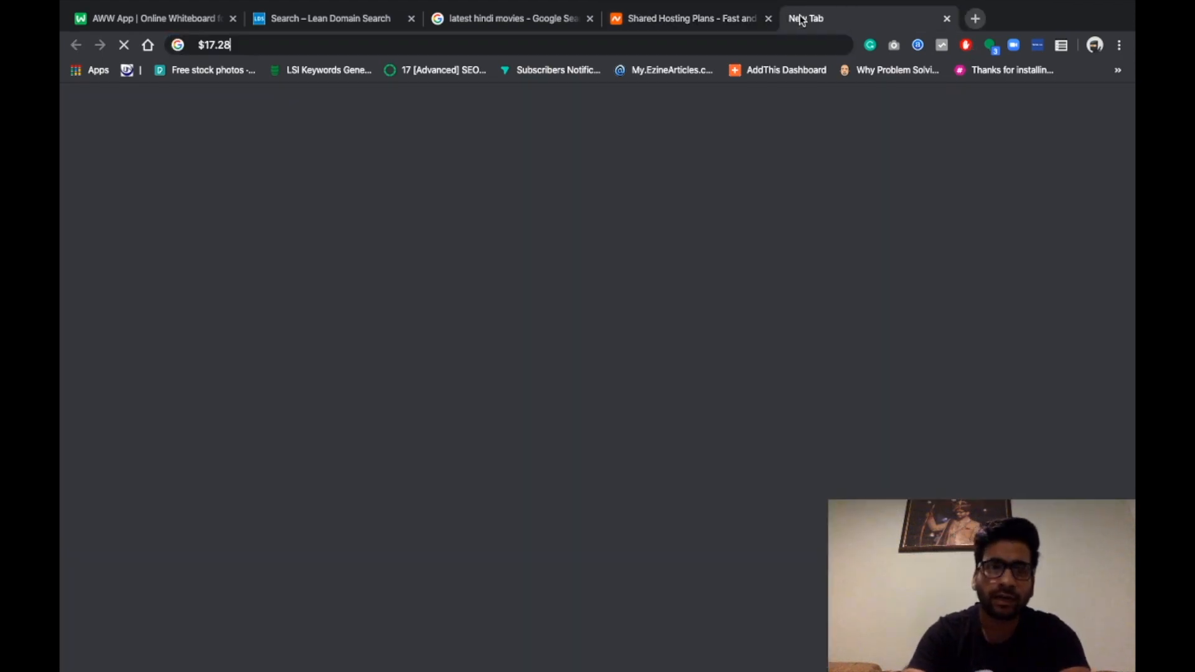
text(in)
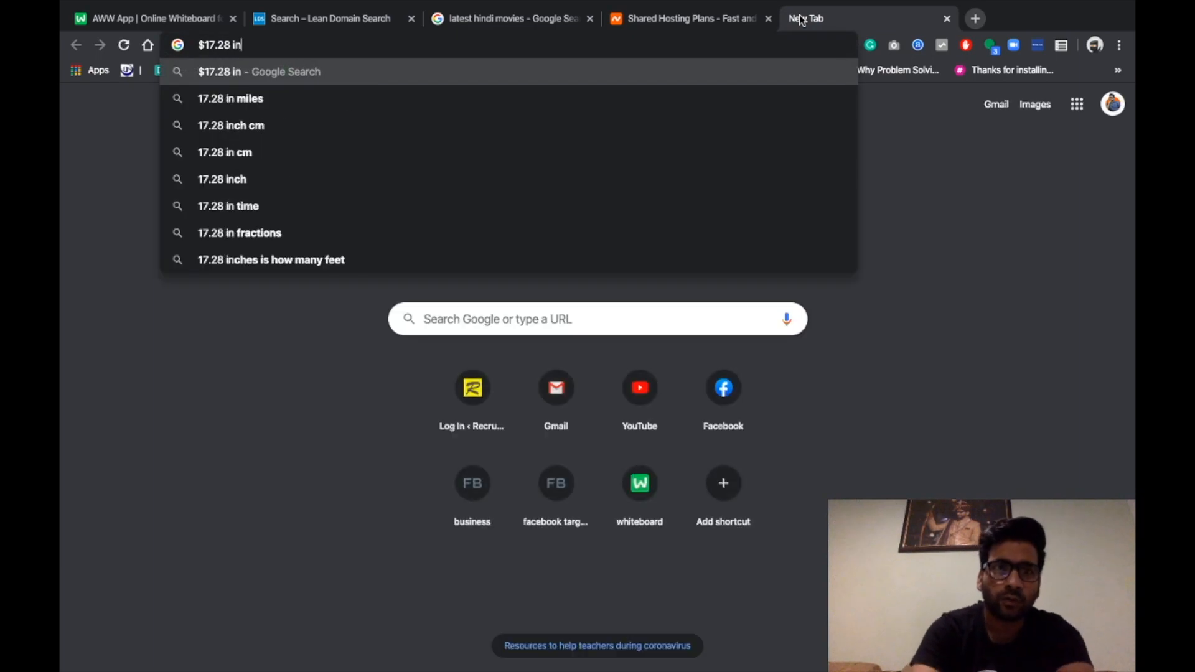
text(r)
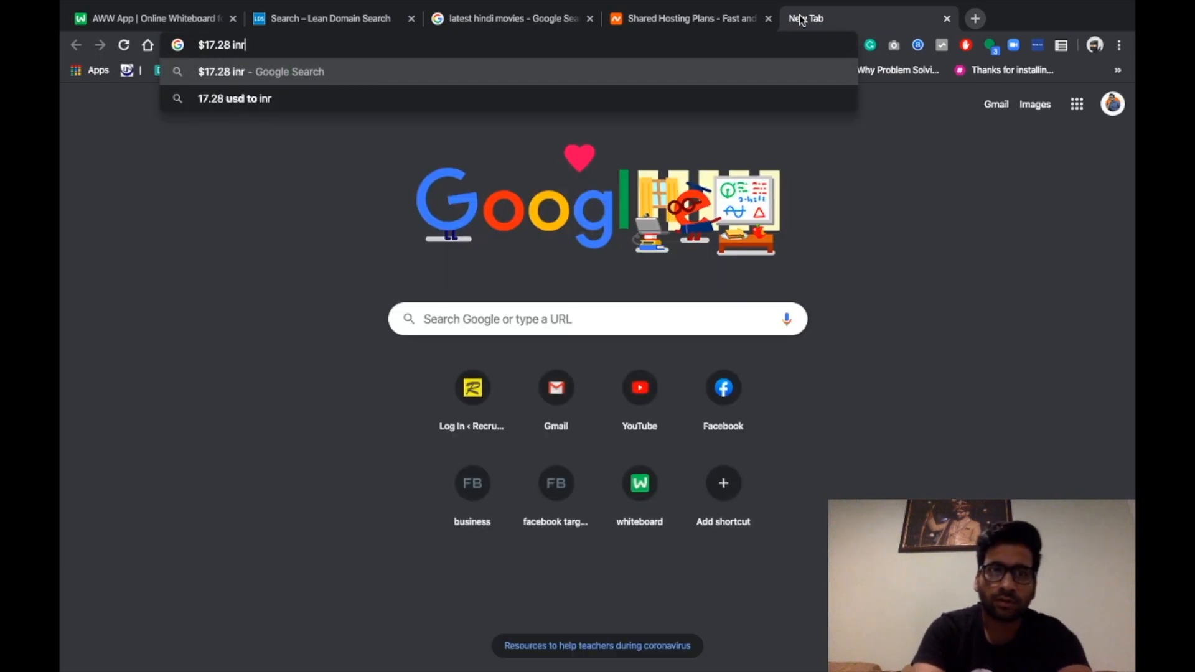
key(Down)
key(Return)
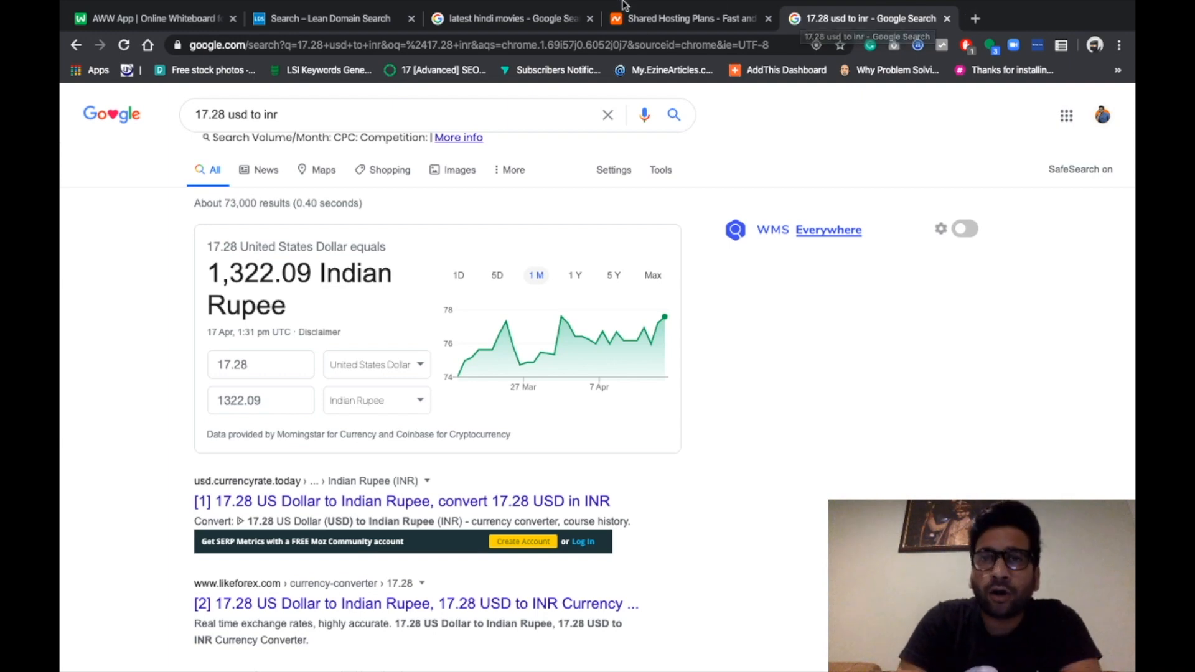
click(623, 20)
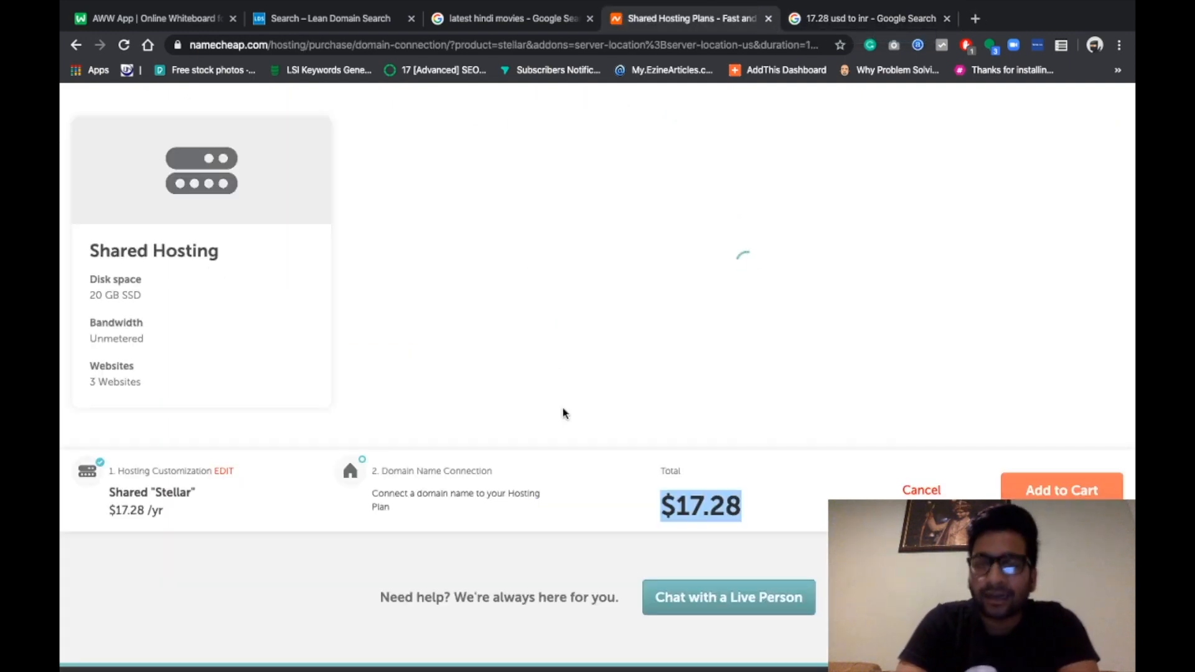
Return to the top of the Stellar purchase page and open the Your Account menu
click(608, 530)
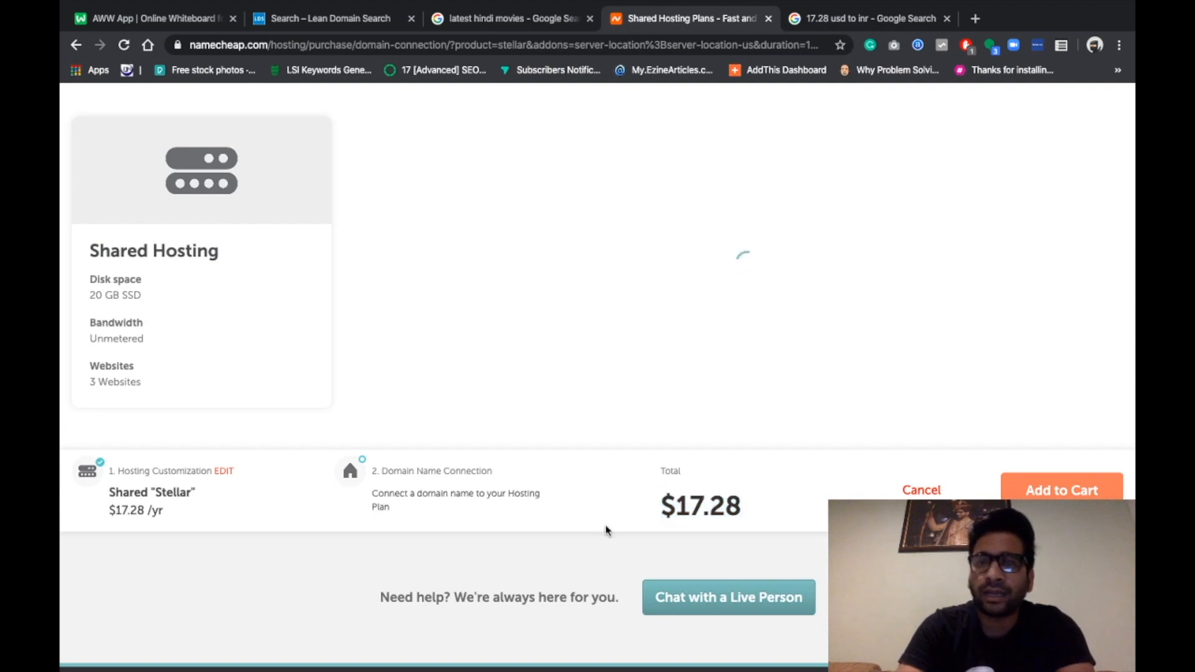
scroll(608, 530, down, 5)
scroll(608, 530, up, 7)
scroll(368, 483, down, 3)
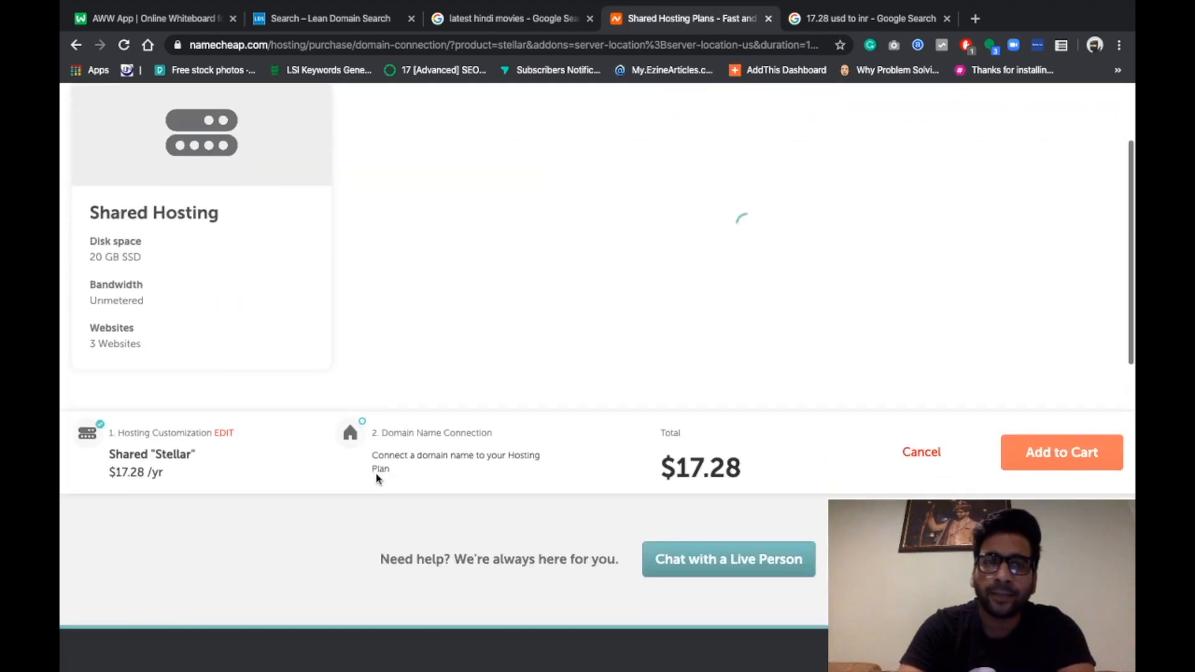
scroll(648, 416, up, 3)
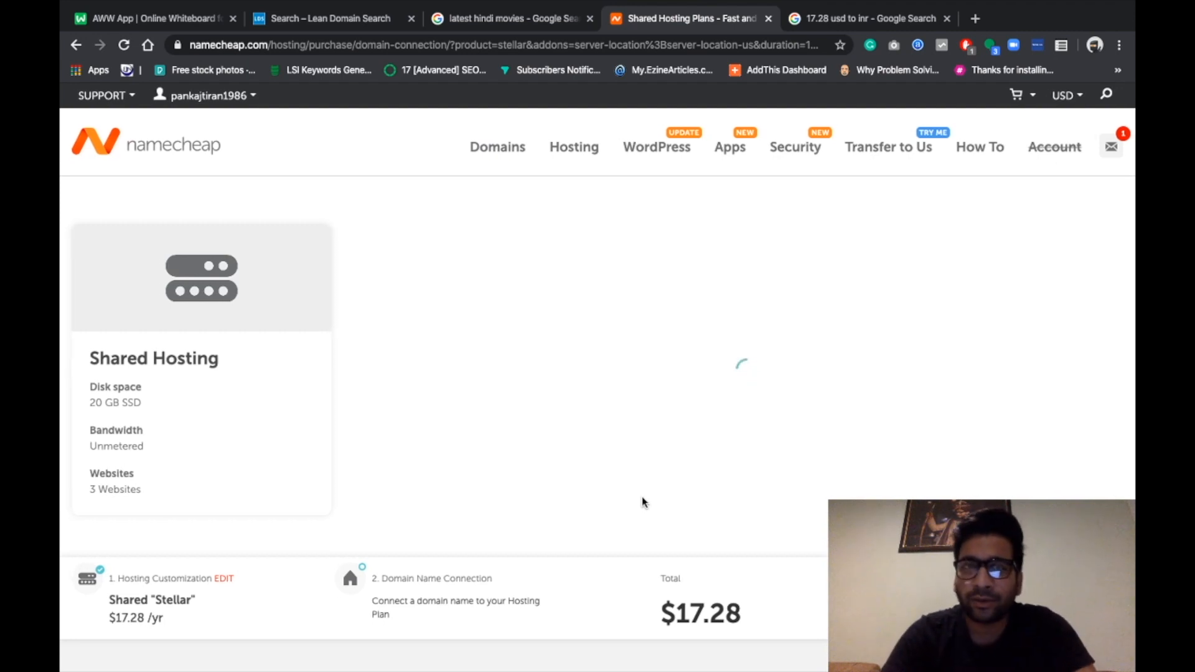
mouse_move(205, 95)
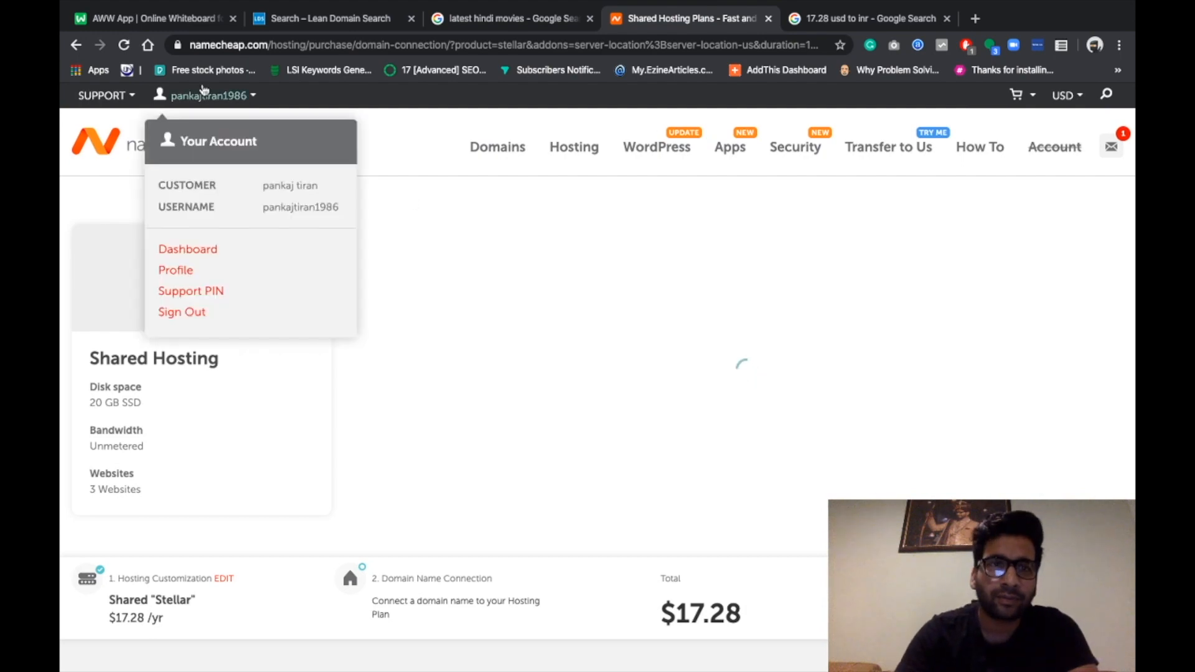
Go to the Namecheap Dashboard to see the account balance and recently active domains
click(203, 253)
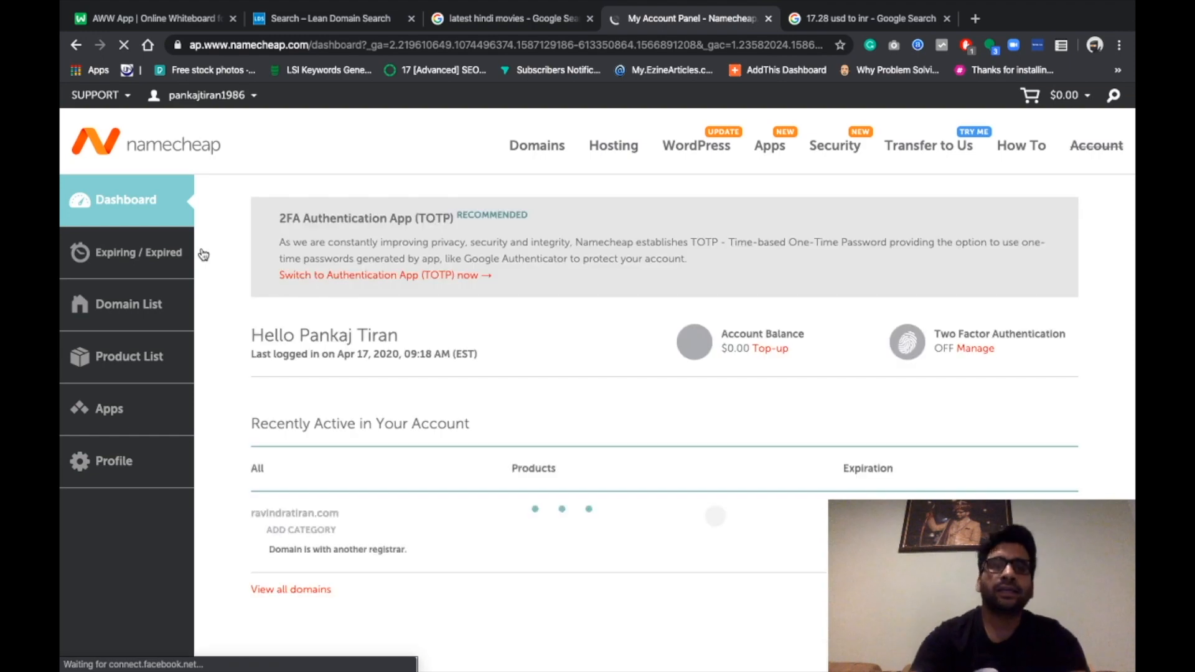
scroll(204, 255, down, 1)
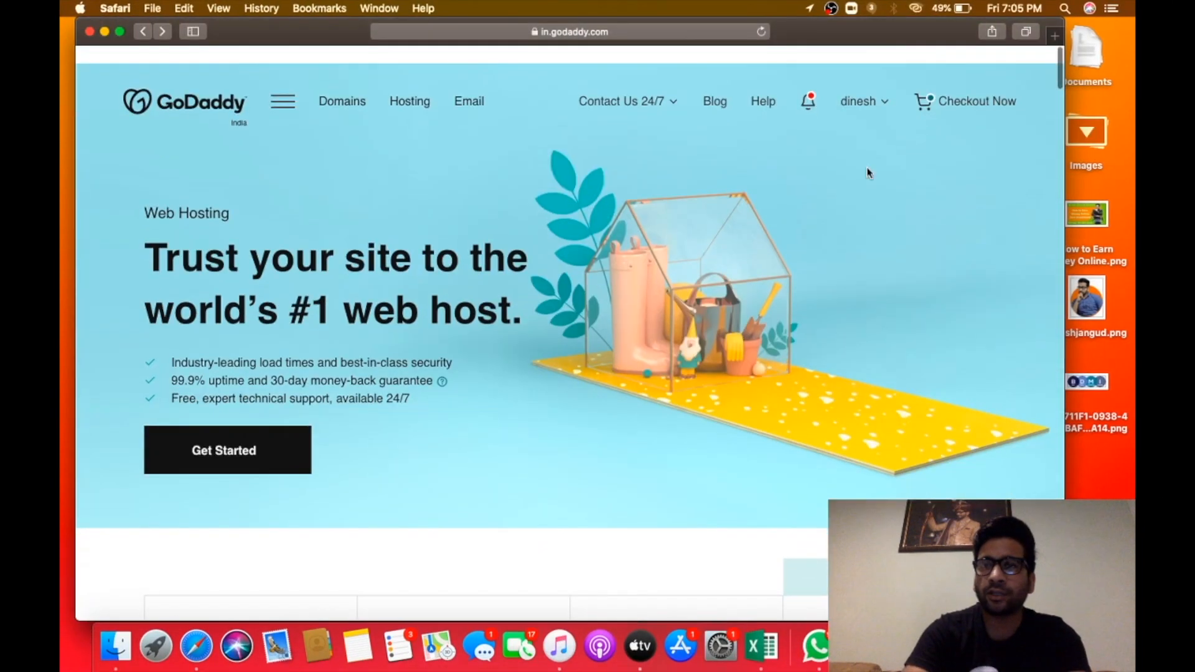
In GoDaddy My Products, open DNS settings for latesthindimovies.in
click(869, 85)
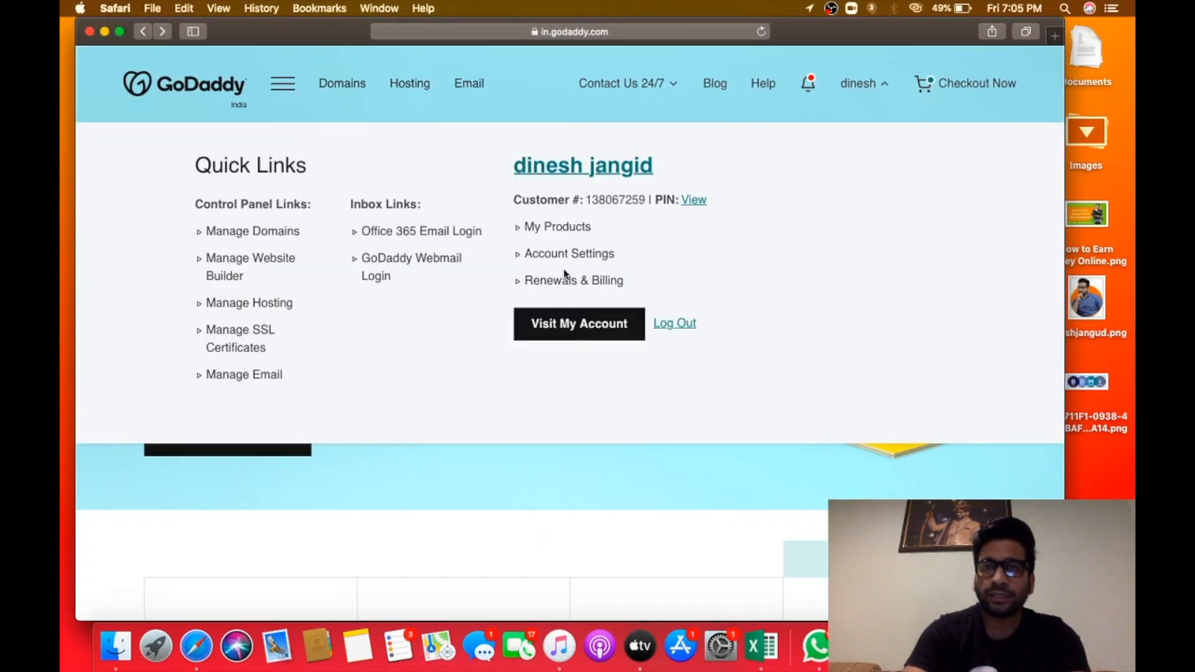
click(560, 228)
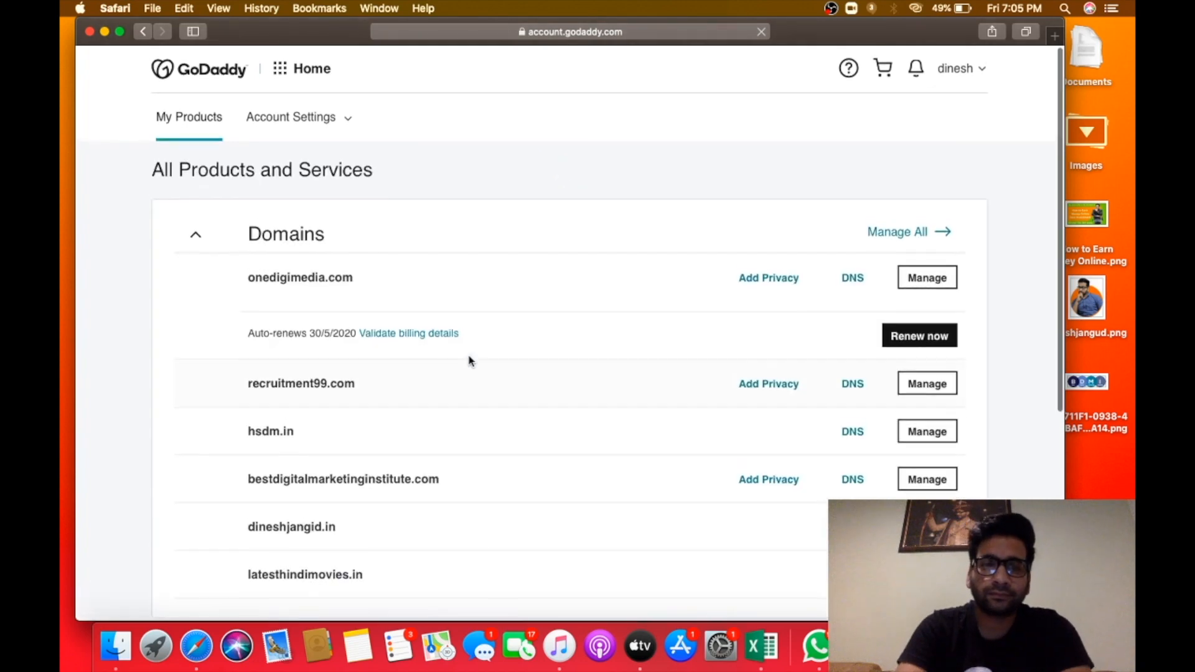
scroll(469, 361, down, 3)
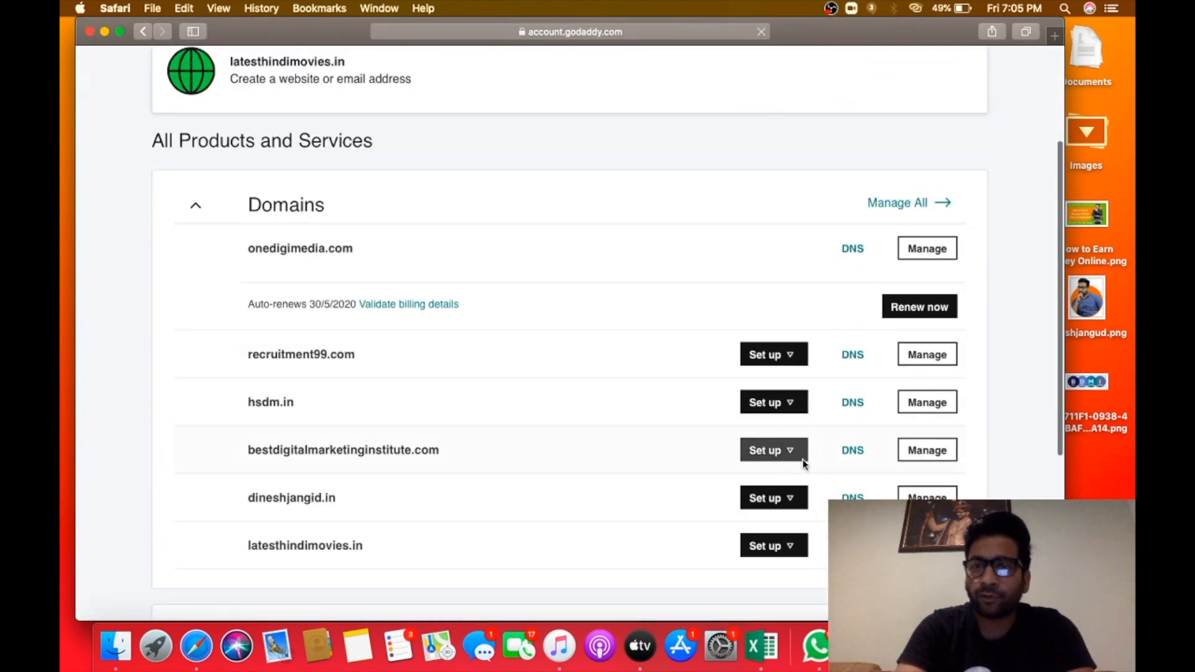
click(853, 546)
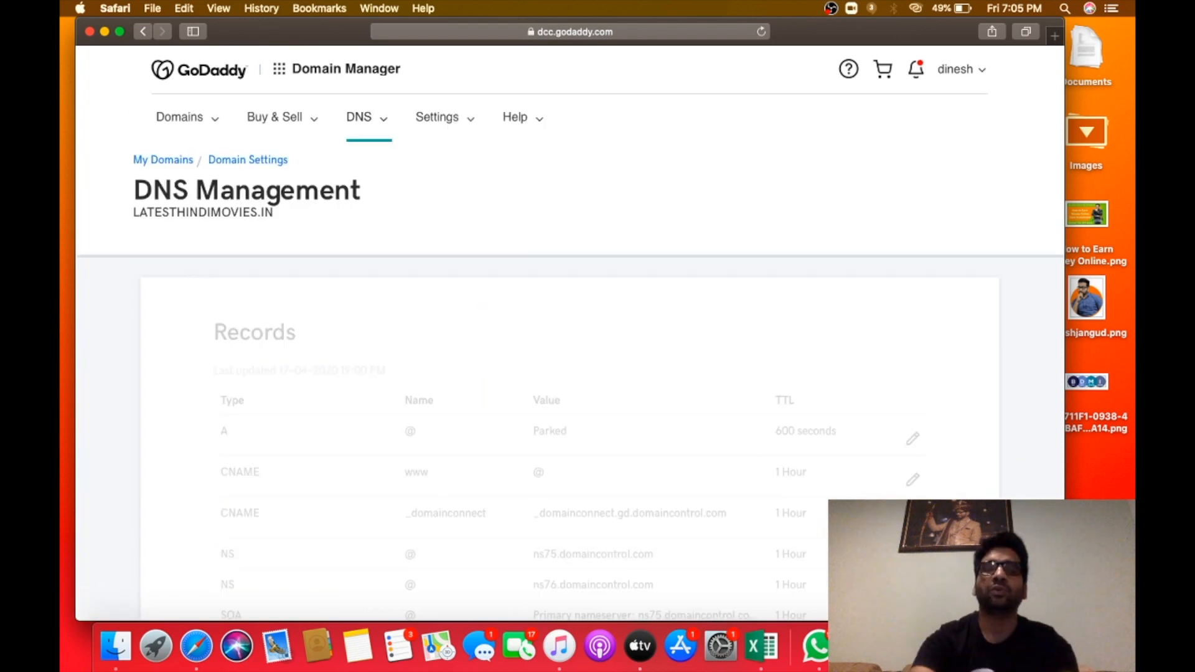
Check the default nameservers ns75/ns76.domaincontrol.com, then return to the Chrome desktop
scroll(537, 382, down, 10)
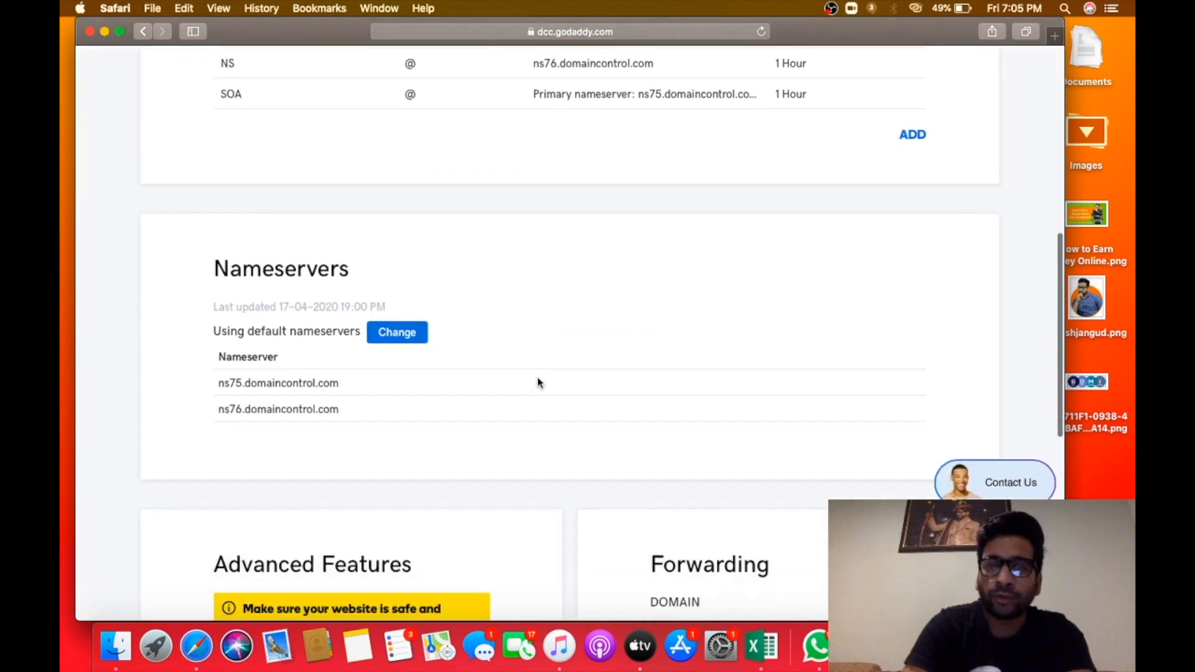
drag(220, 334, 257, 362)
click(257, 362)
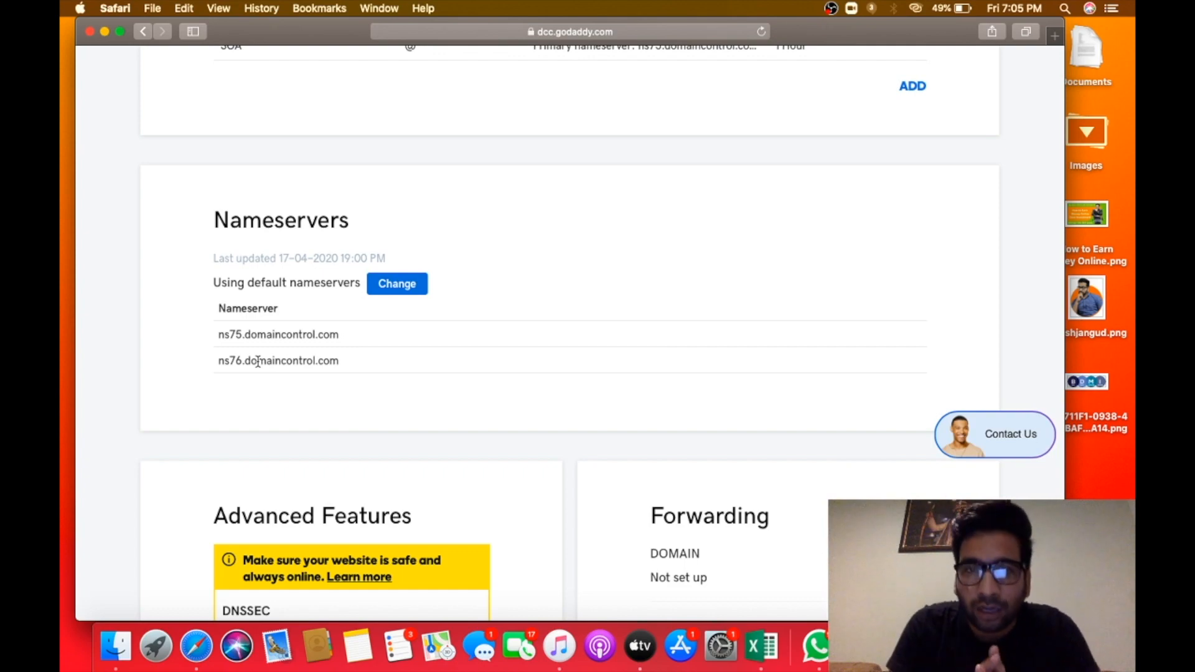
key(ctrl+Right)
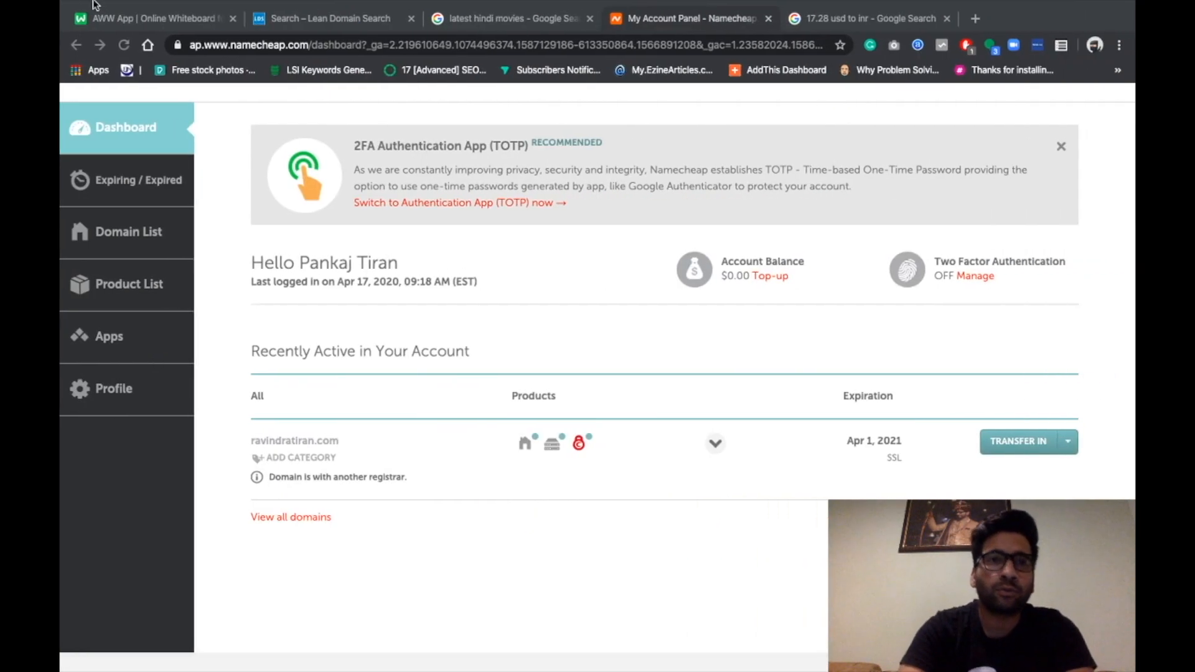
On the AWW App whiteboard, add text labels 'Domain' and 'Hosting' side by side
click(122, 21)
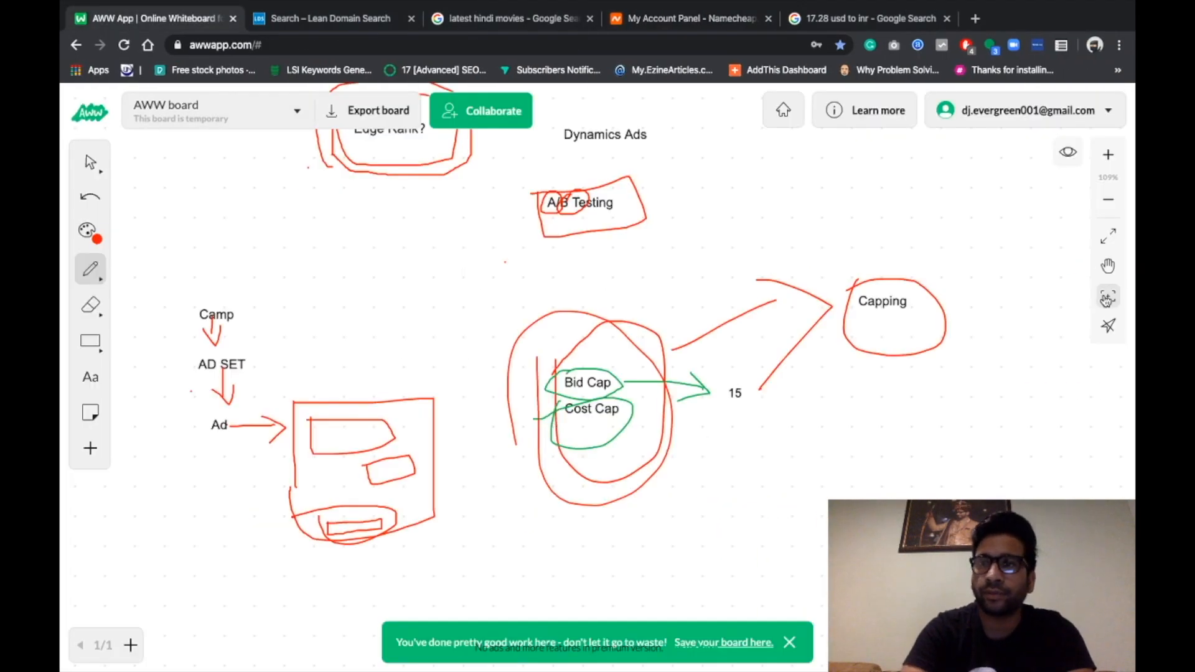
click(1108, 296)
click(1108, 266)
scroll(765, 162, down, 6)
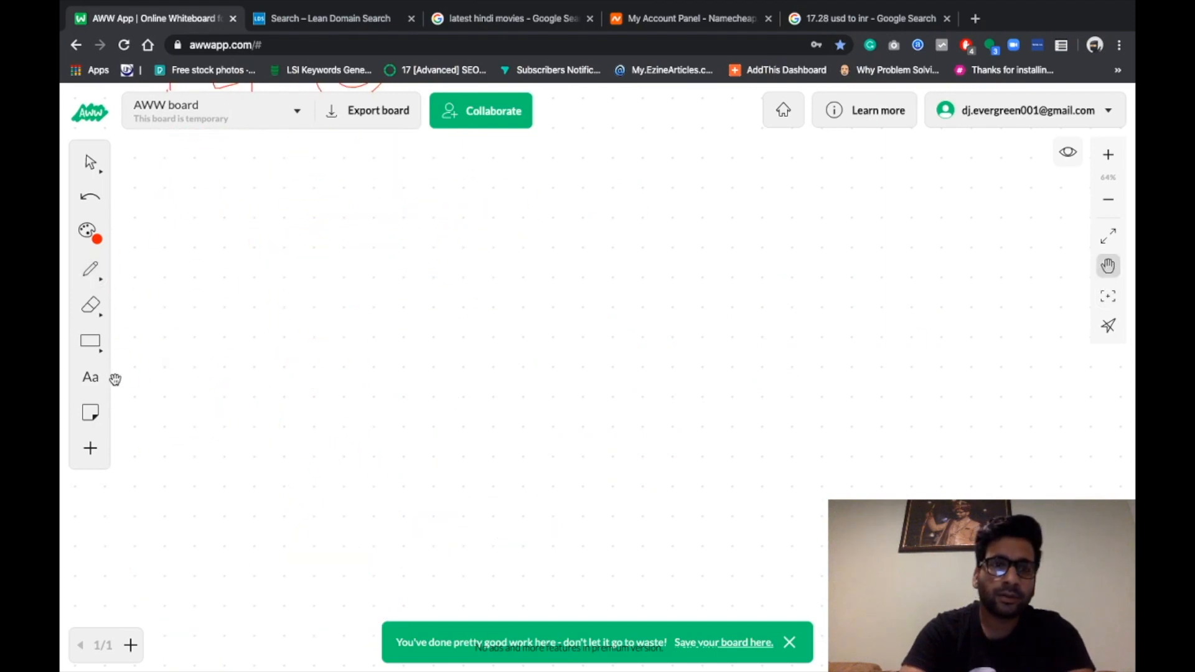
click(89, 382)
click(375, 408)
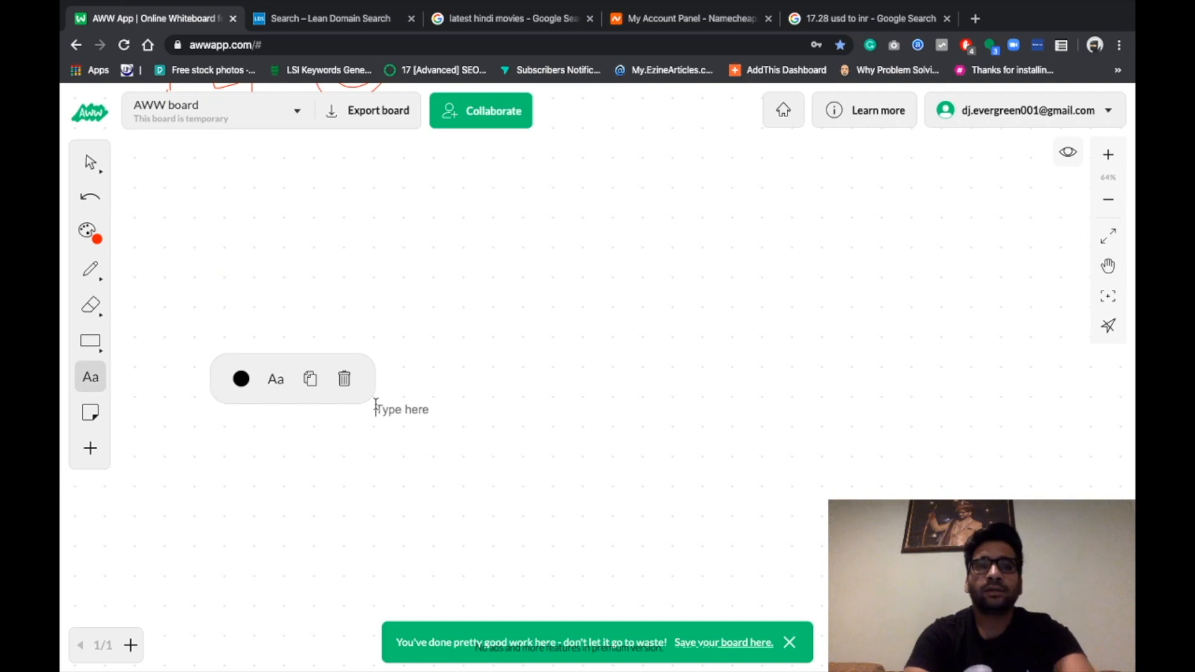
text(Domain)
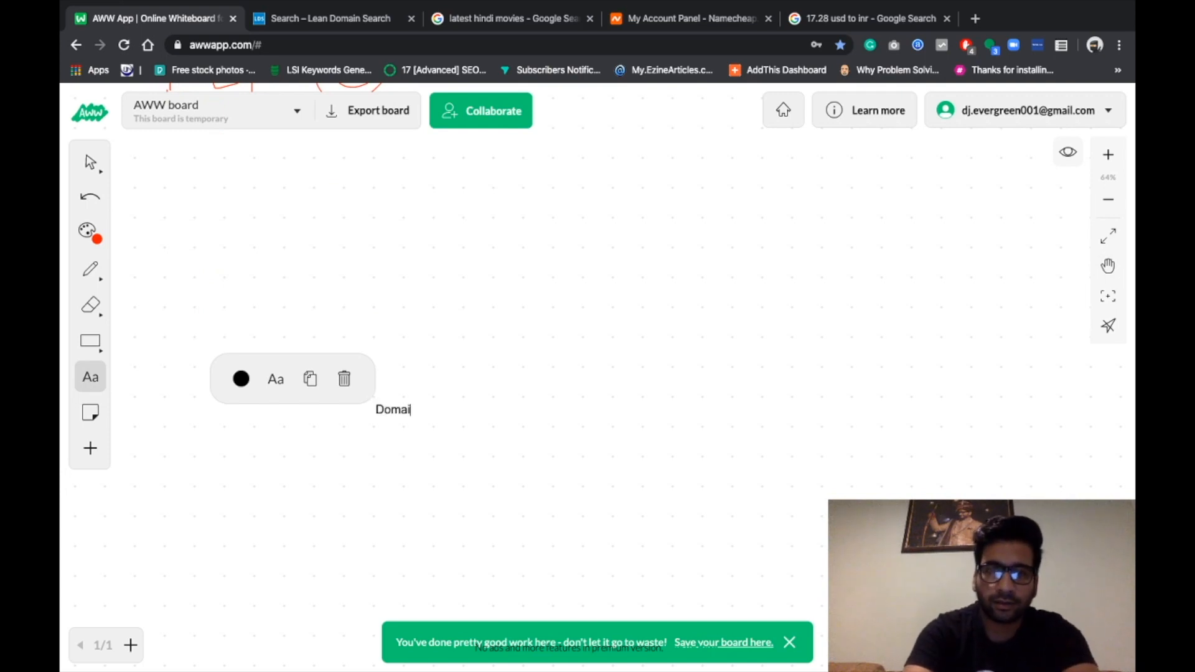
click(853, 407)
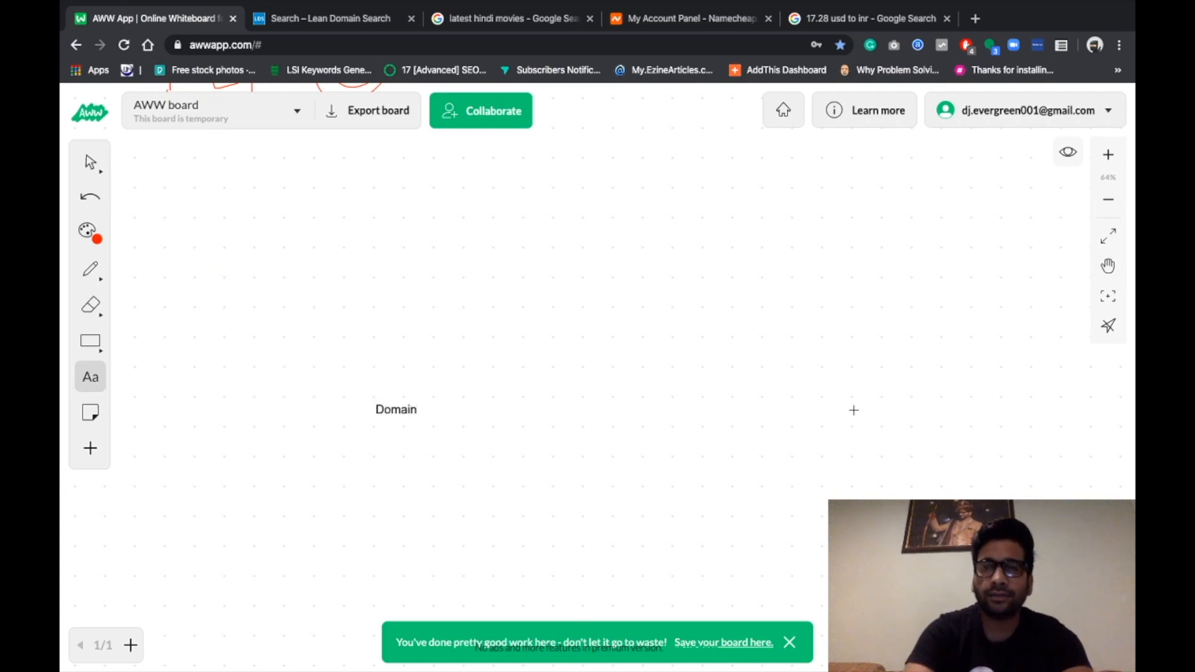
click(853, 408)
text(Hosting)
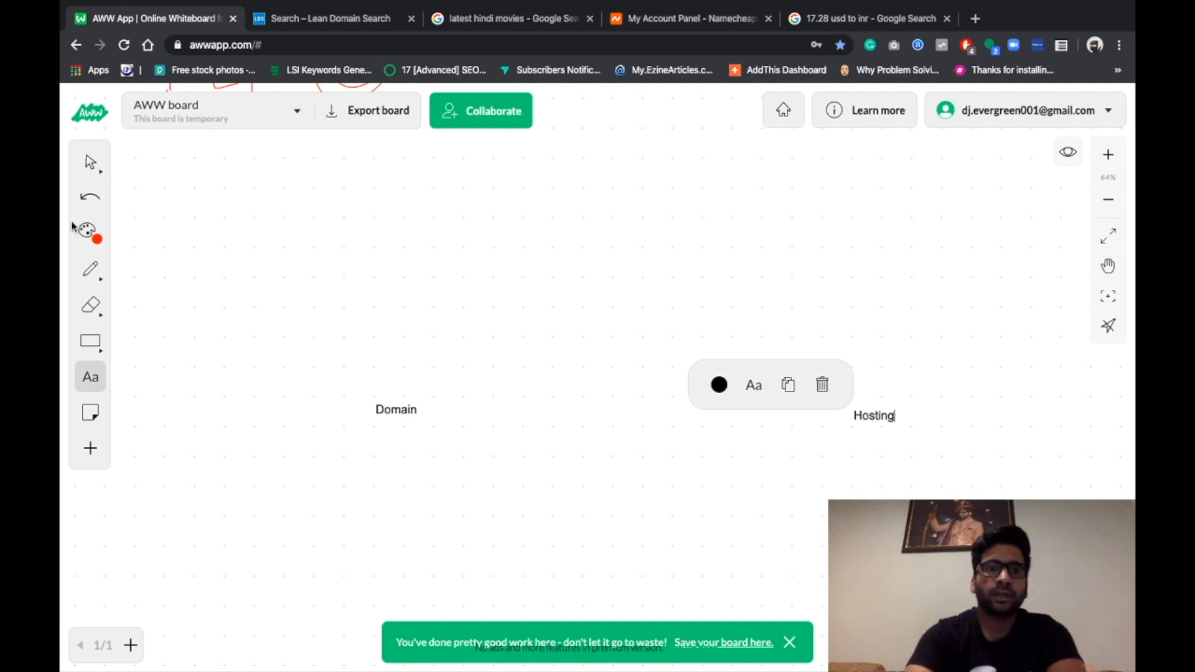
Draw red freehand circles around the Domain and Hosting labels
click(87, 231)
click(89, 279)
mouse_move(363, 394)
mouse_down()
mouse_move(361, 421)
mouse_move(450, 392)
mouse_move(358, 384)
mouse_up()
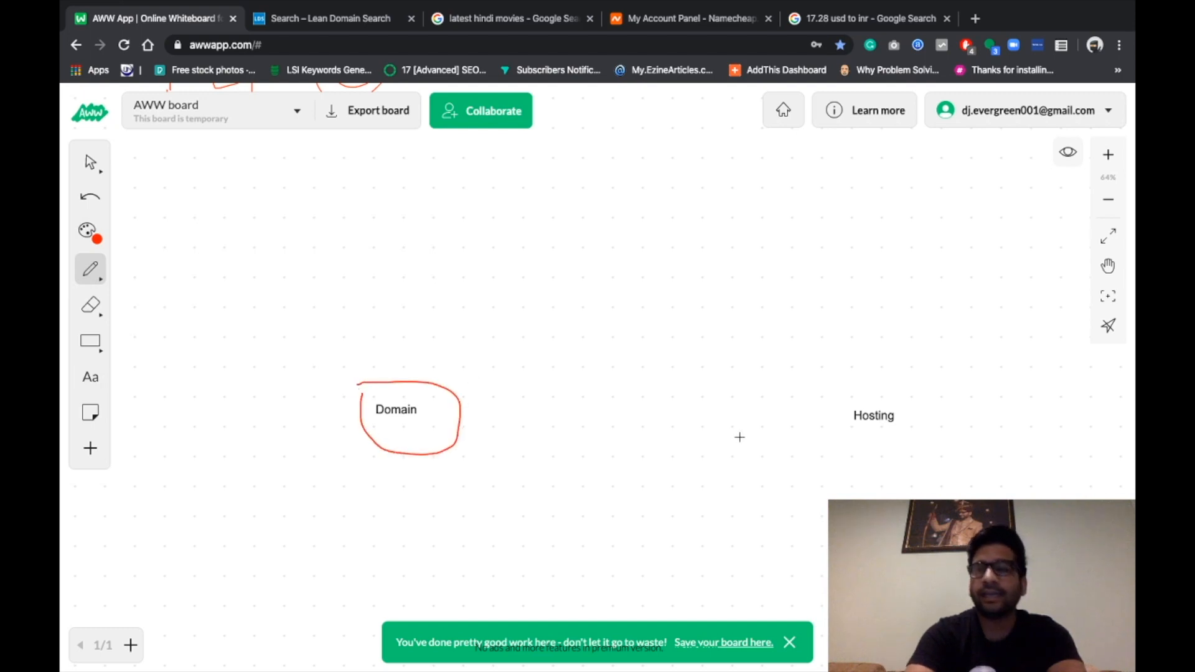
mouse_move(841, 387)
mouse_down()
mouse_move(839, 443)
mouse_move(932, 342)
mouse_move(830, 392)
mouse_up()
Label 'Godaddy' under the Domain circle and 'Namecheap' under the Hosting circle
click(91, 378)
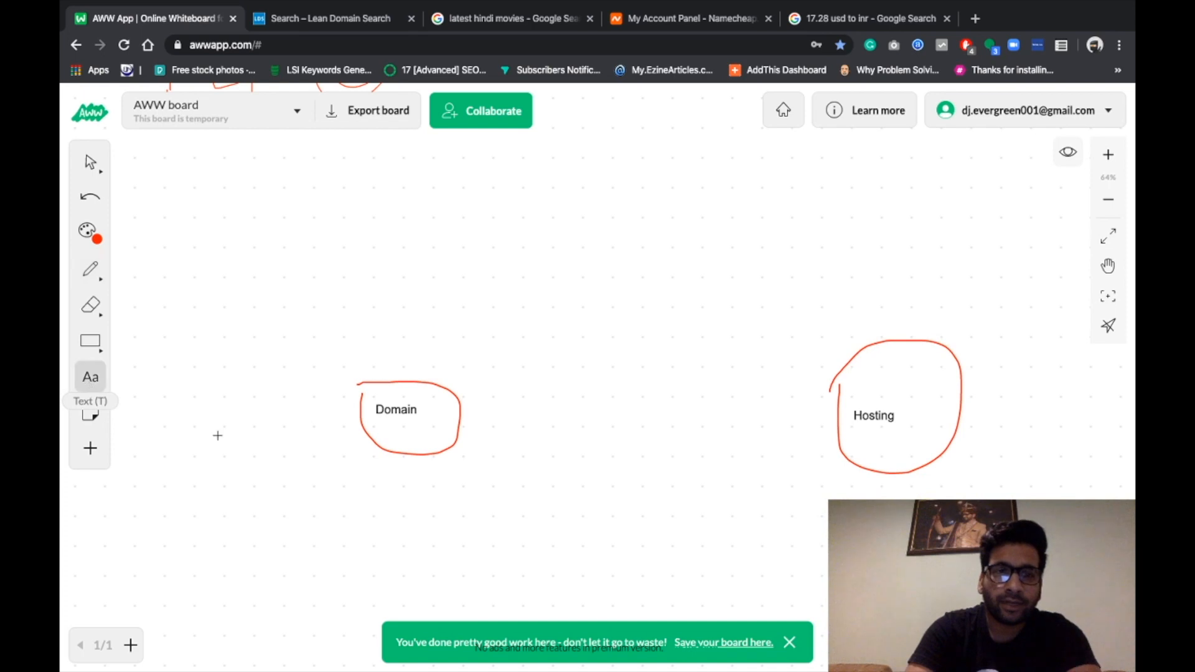
click(353, 482)
text(Godaddy)
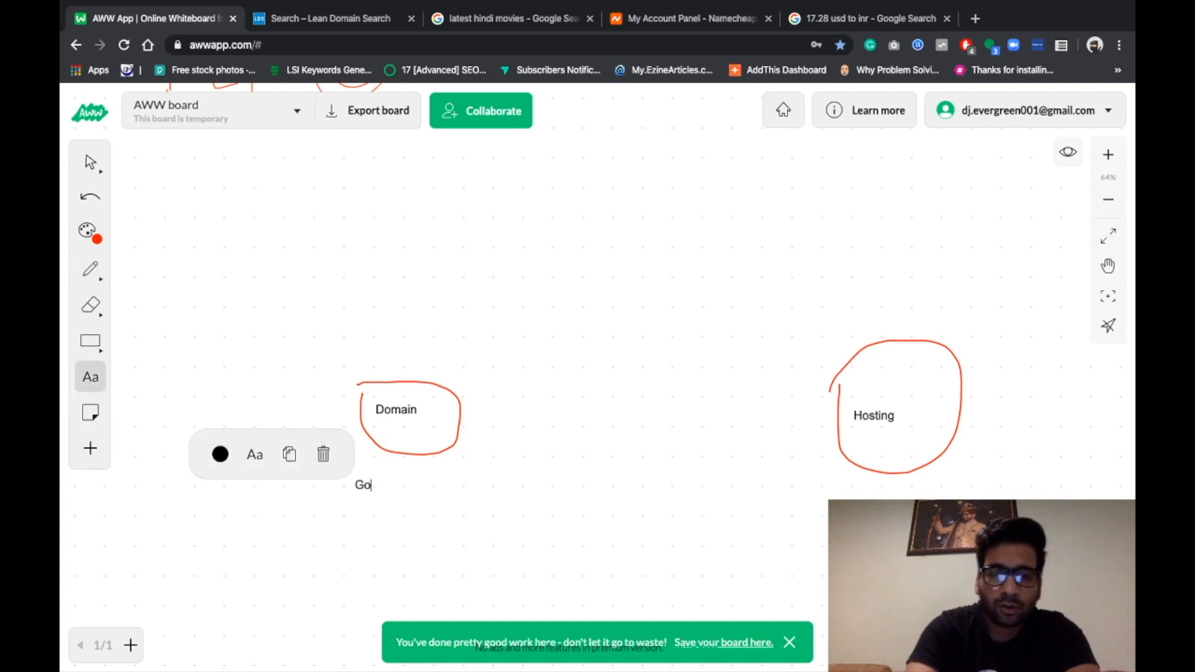
click(851, 484)
text(Namecheap)
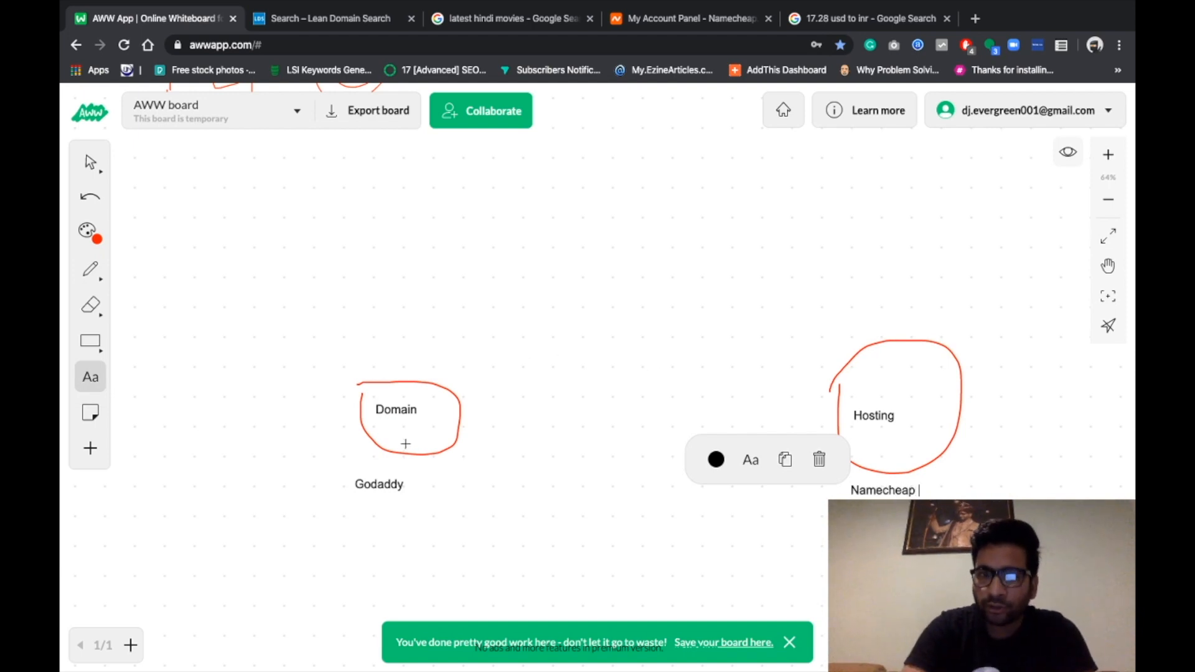
Draw a red arrow down from the Domain circle with a 'Godaddy' label at its tip
click(102, 260)
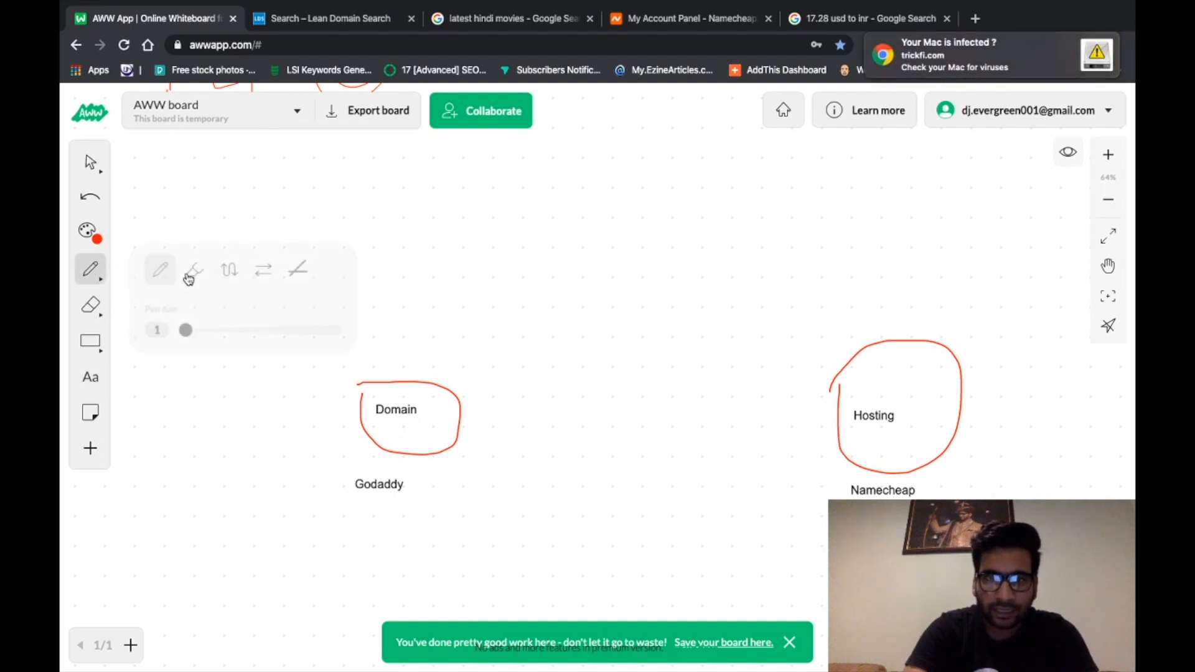
mouse_move(432, 459)
mouse_down()
mouse_move(464, 491)
mouse_move(470, 476)
mouse_up()
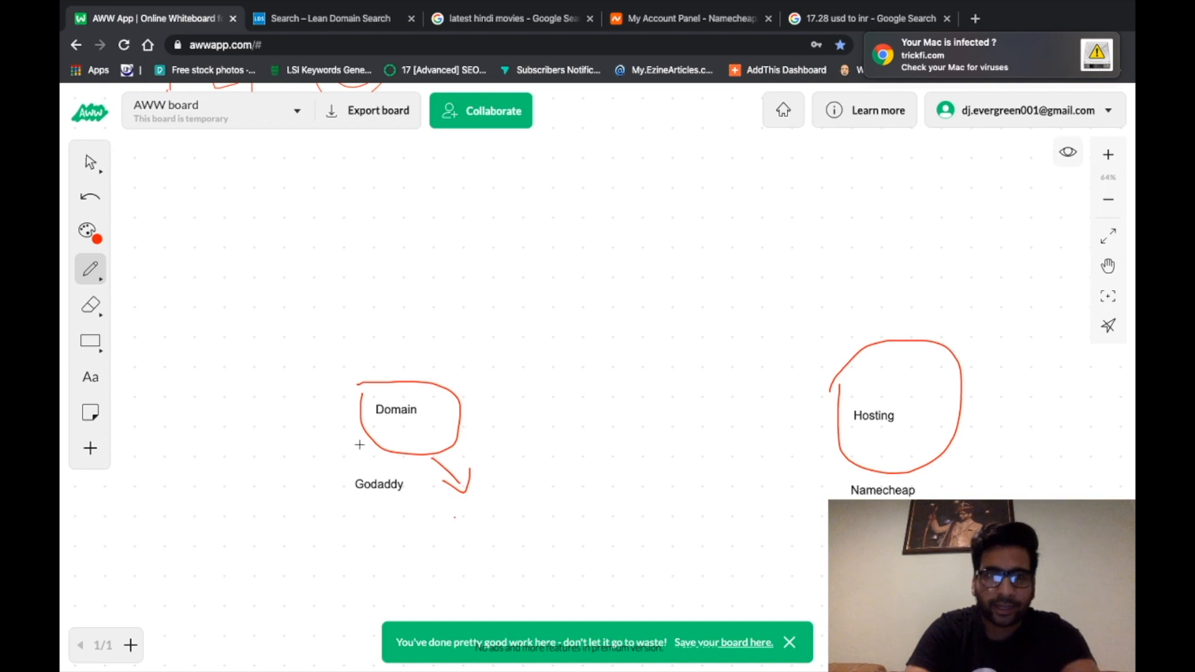
click(90, 377)
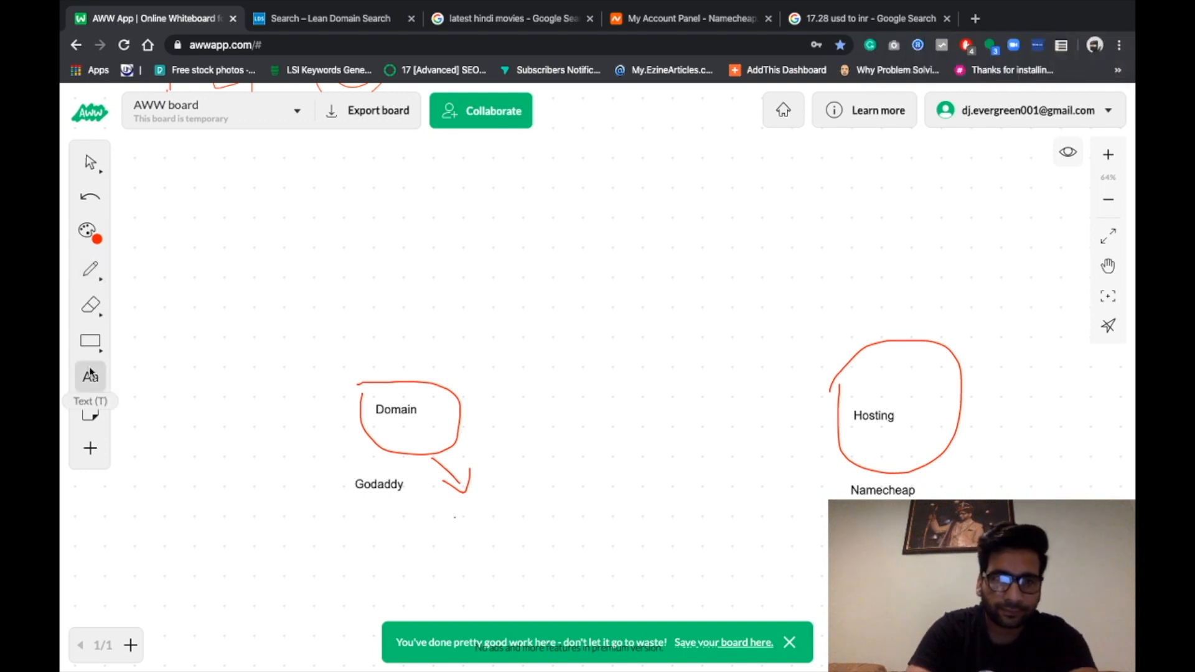
click(465, 506)
text(Godaddy)
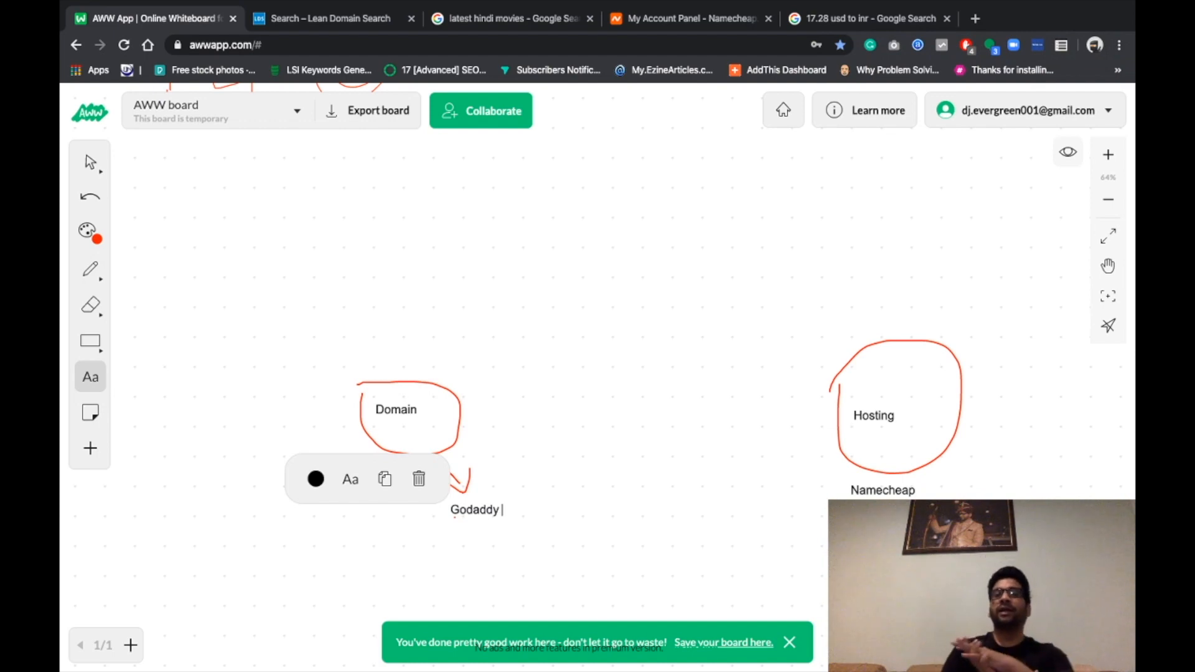
click(499, 383)
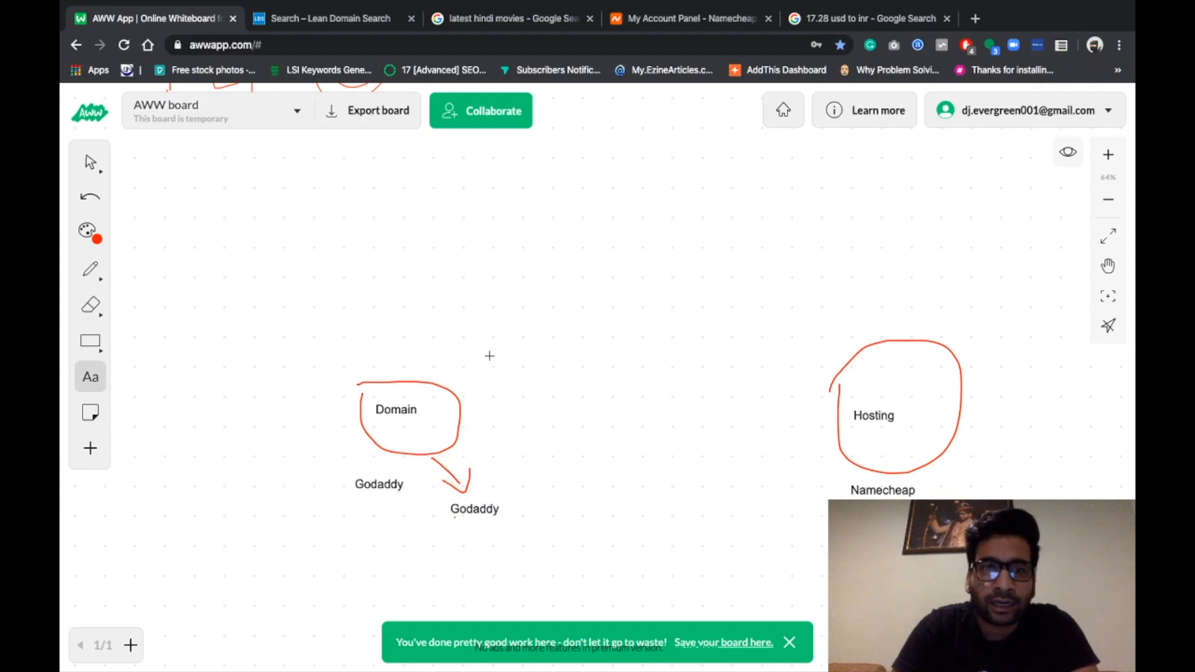
Draw a red line linking Hosting to the Domain circle, then return to Namecheap
click(92, 268)
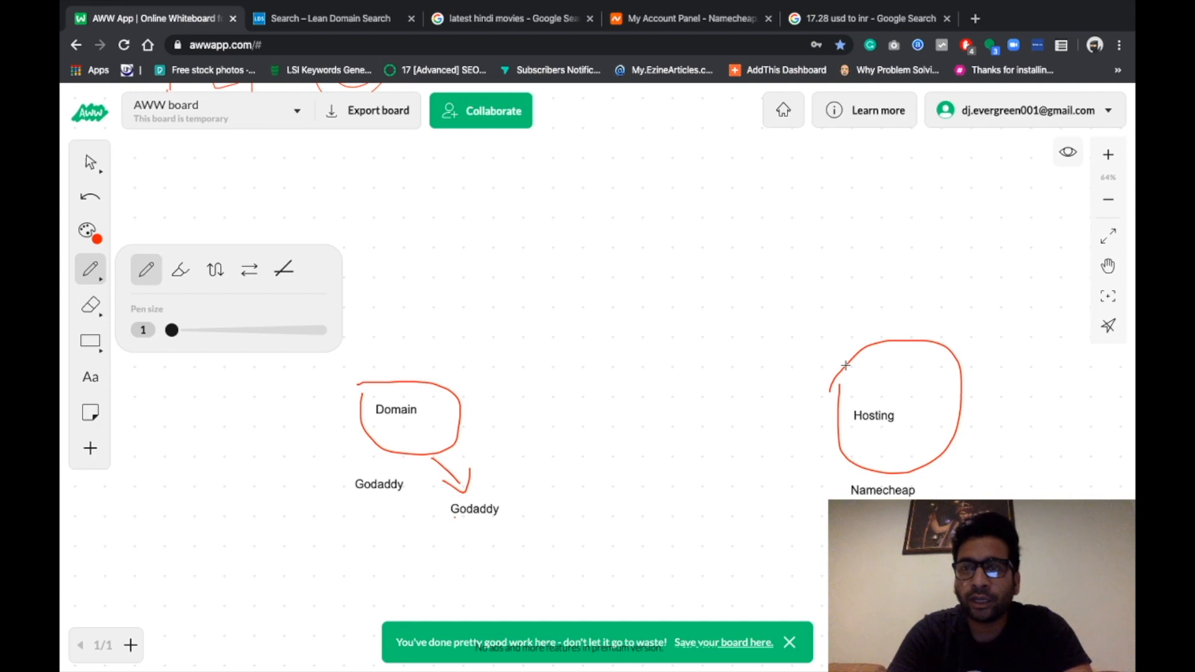
mouse_move(845, 365)
mouse_down()
mouse_move(582, 347)
mouse_move(437, 356)
mouse_move(403, 388)
mouse_move(455, 364)
mouse_up()
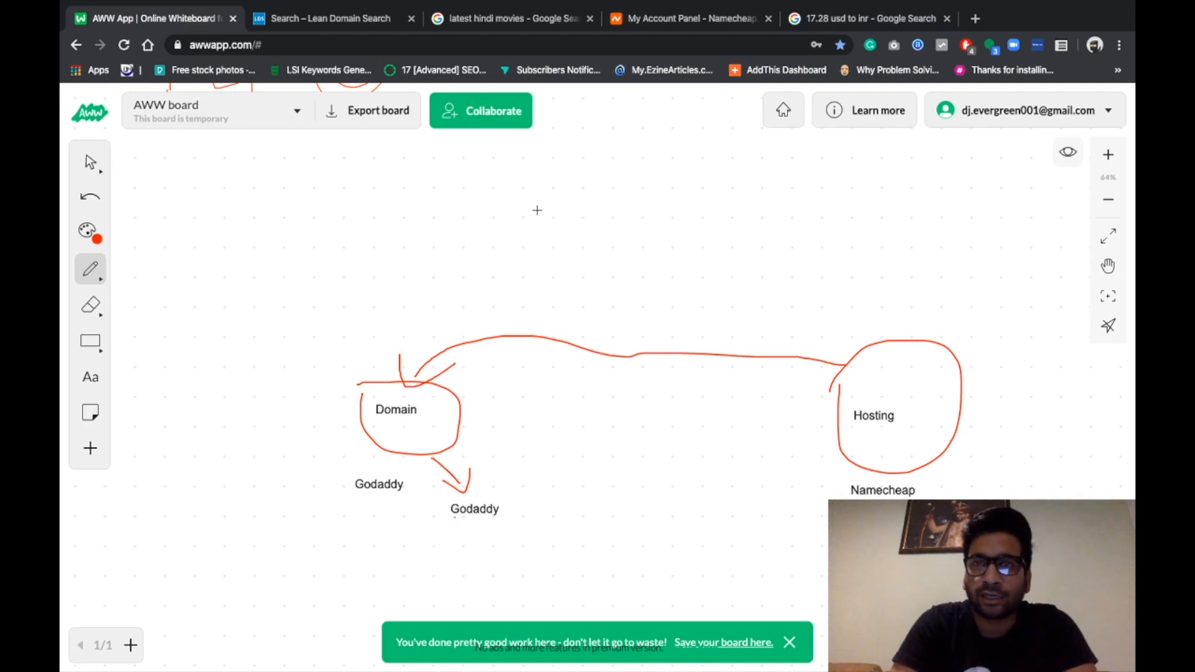
click(647, 22)
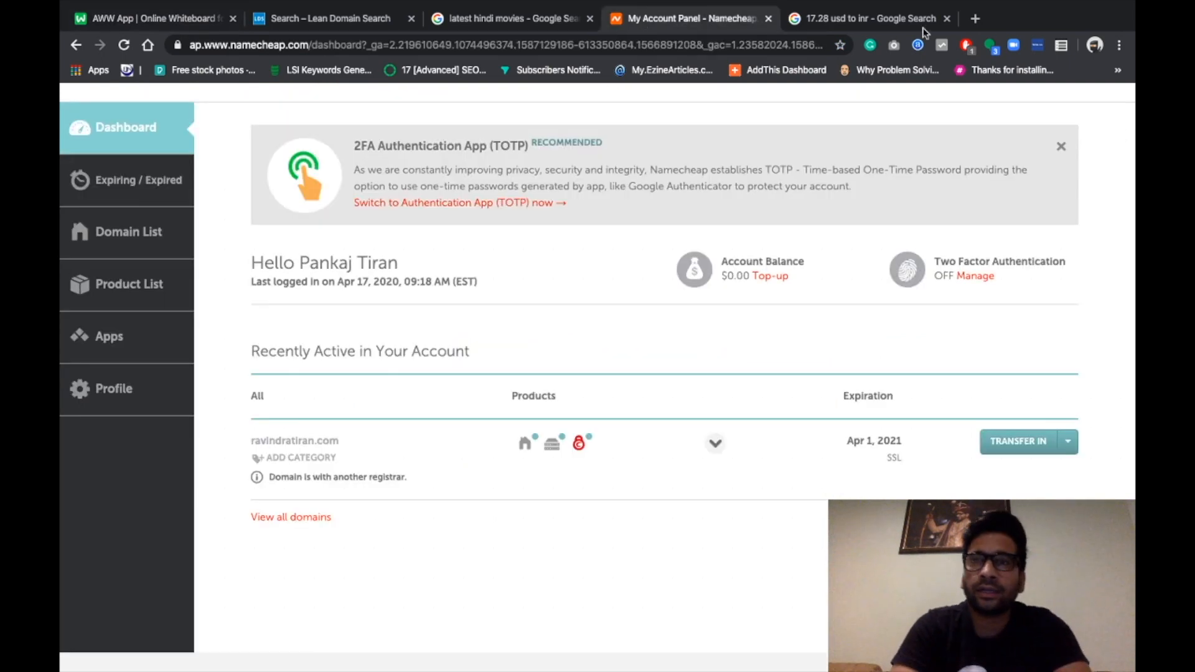
Replace the old Google query with a search for 'namecheap dns'
click(840, 19)
click(358, 115)
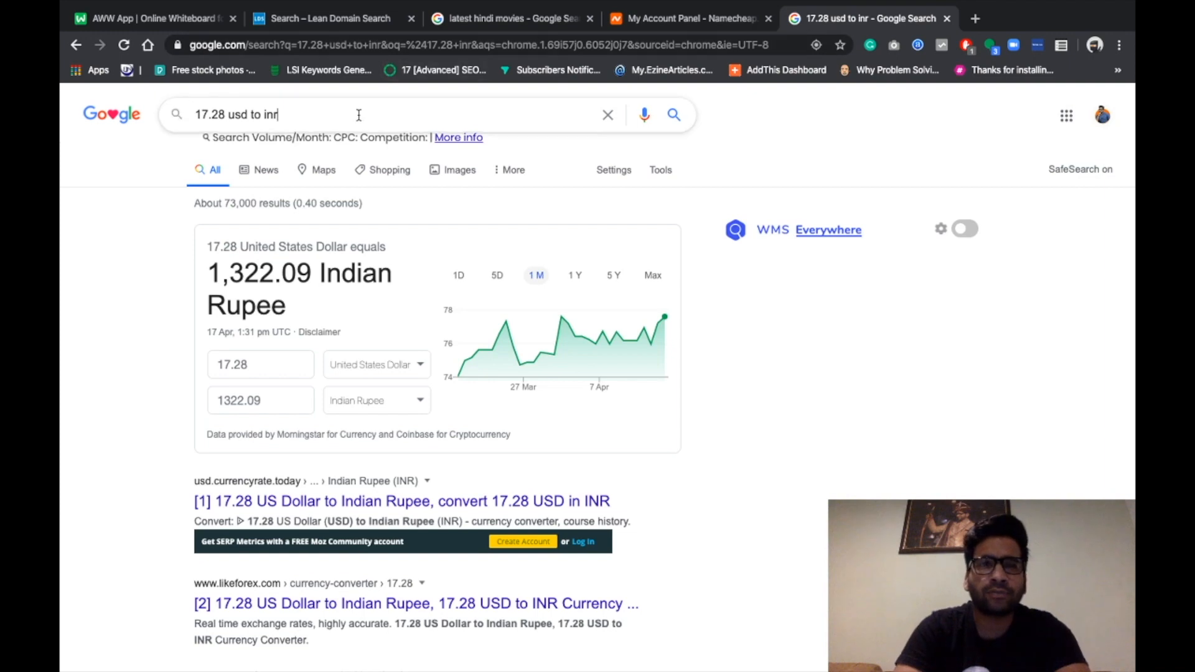
text(nm)
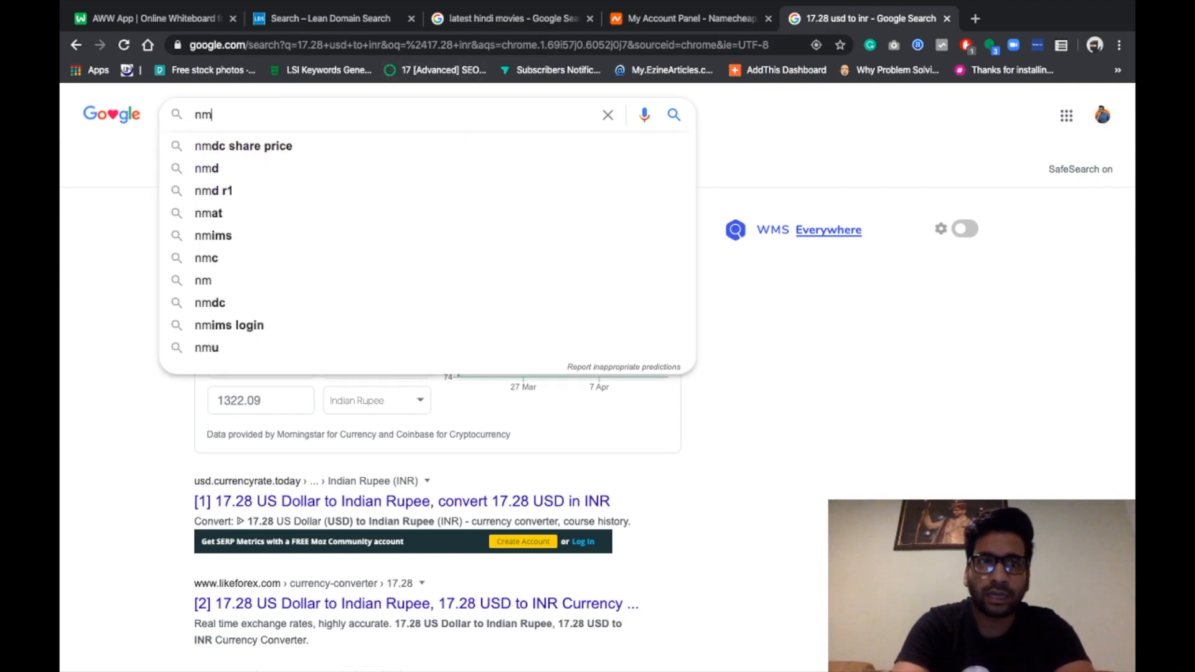
key(BackSpace)
text(amecheap dns)
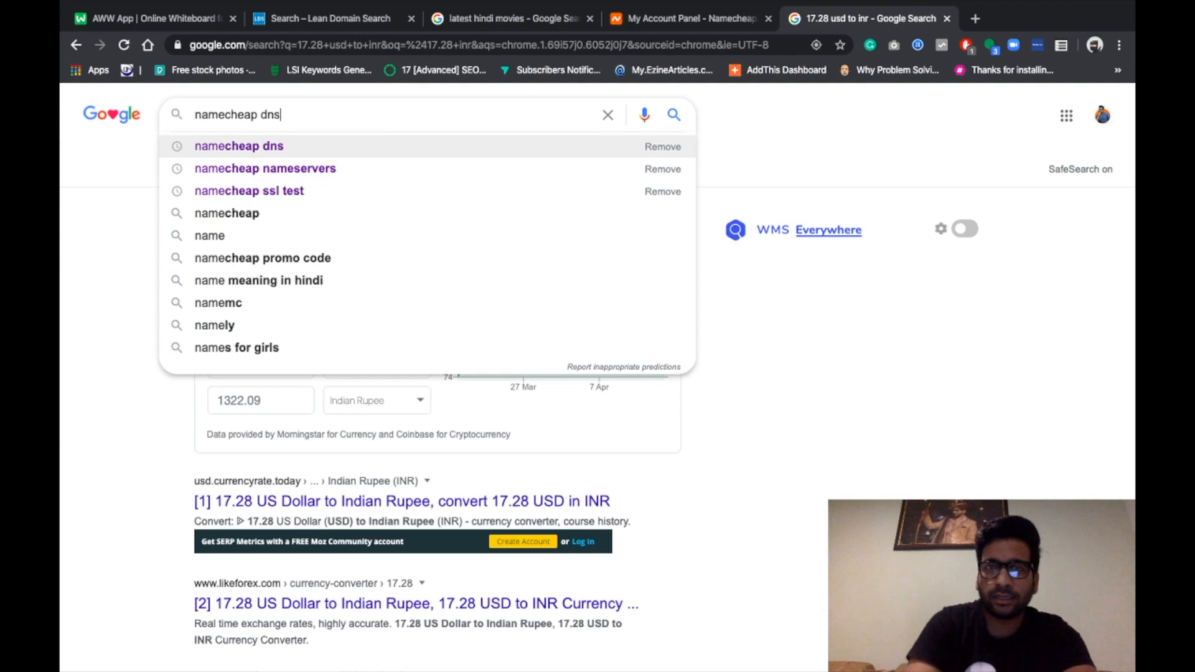
key(Return)
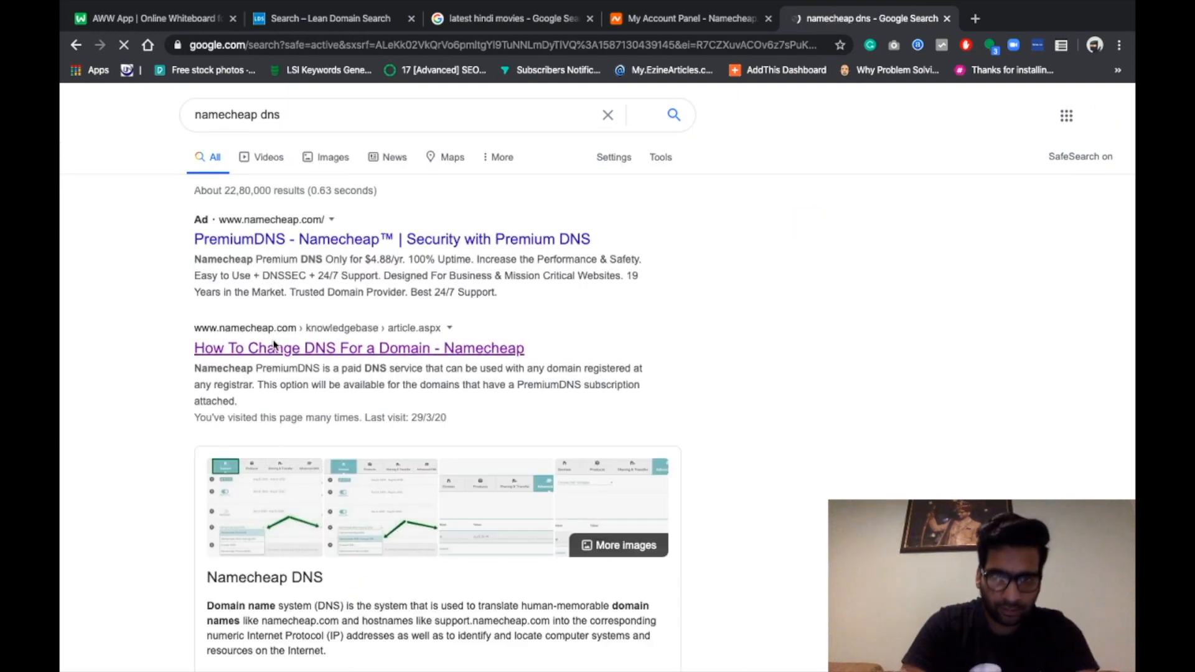
Open 'How To Change DNS For a Domain' and select dns1.namecheaphosting.com from its hosting list
click(274, 347)
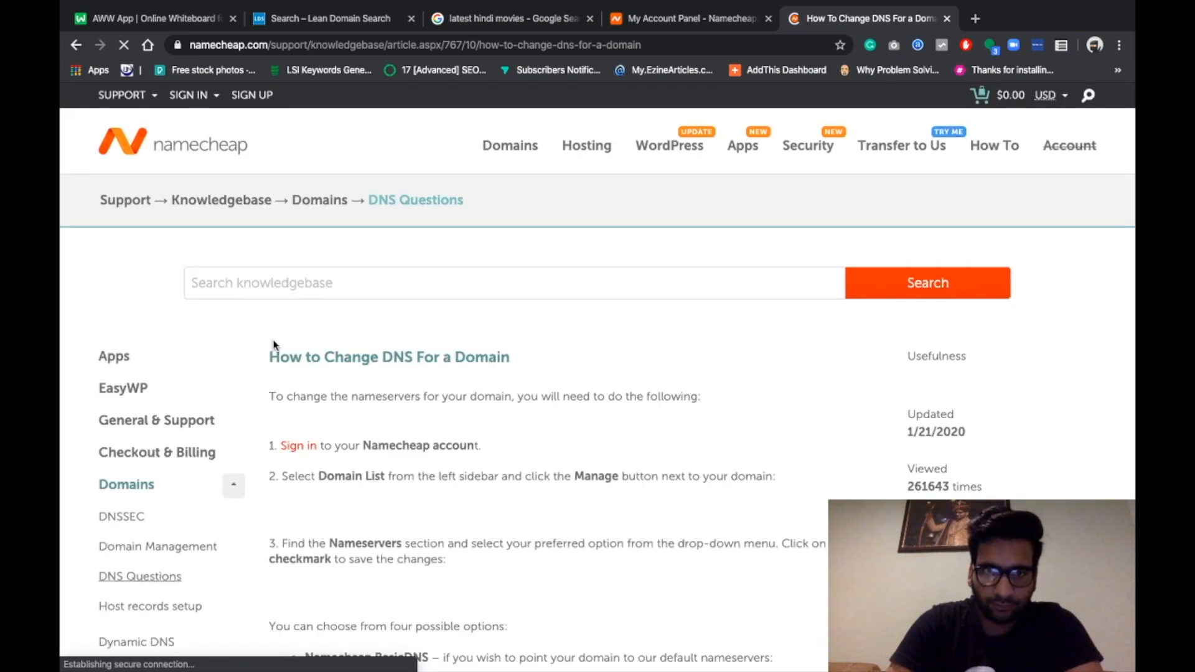
scroll(328, 416, down, 5)
scroll(328, 416, down, 5)
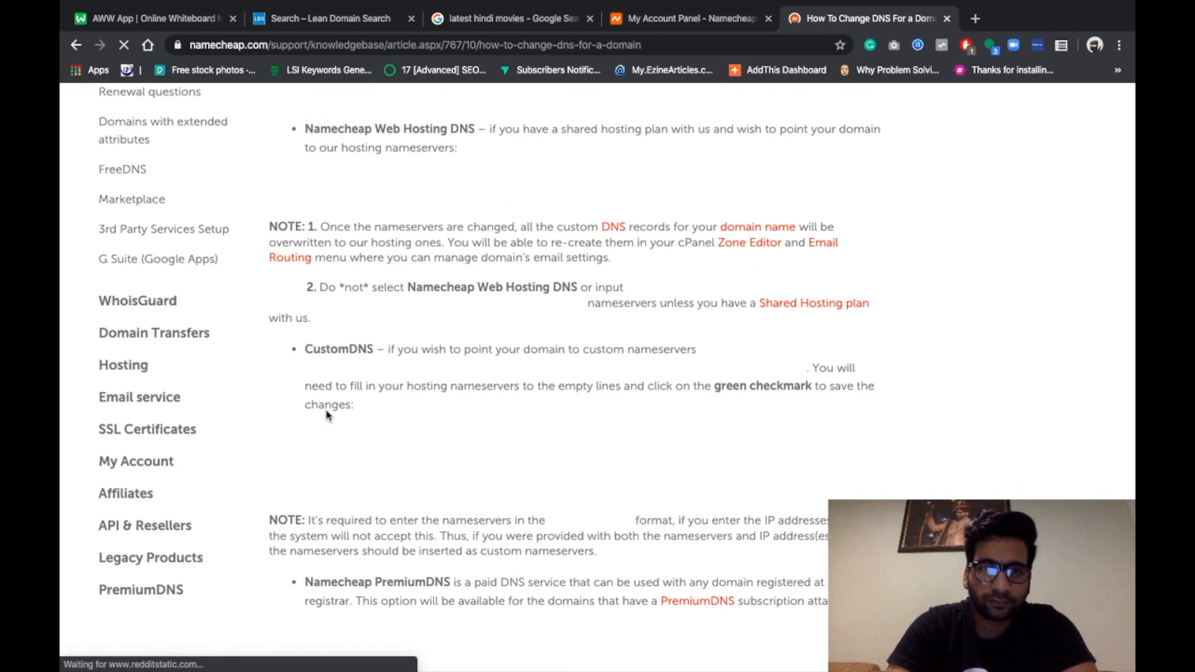
scroll(326, 411, down, 5)
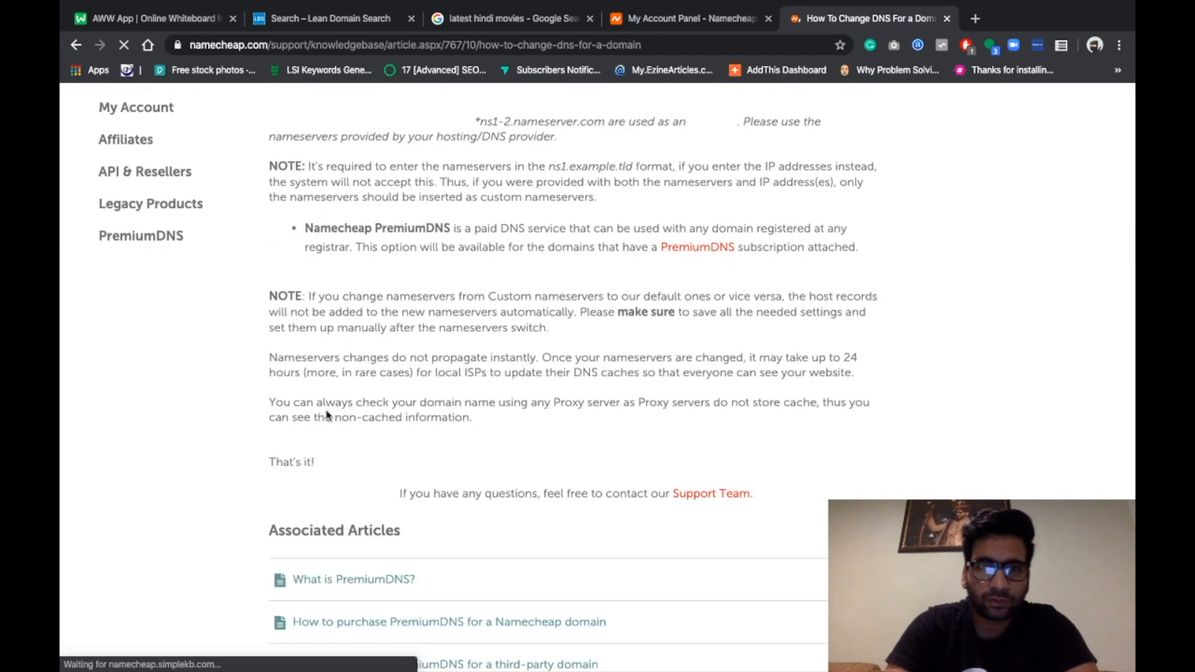
scroll(328, 415, up, 2)
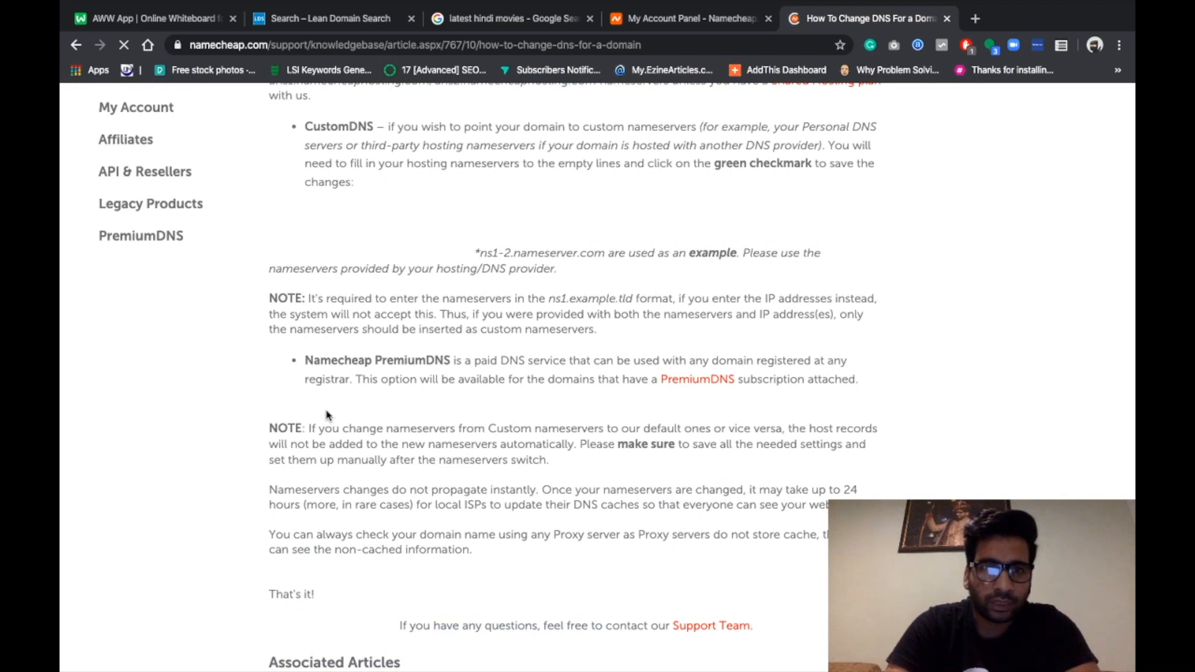
scroll(354, 361, up, 7)
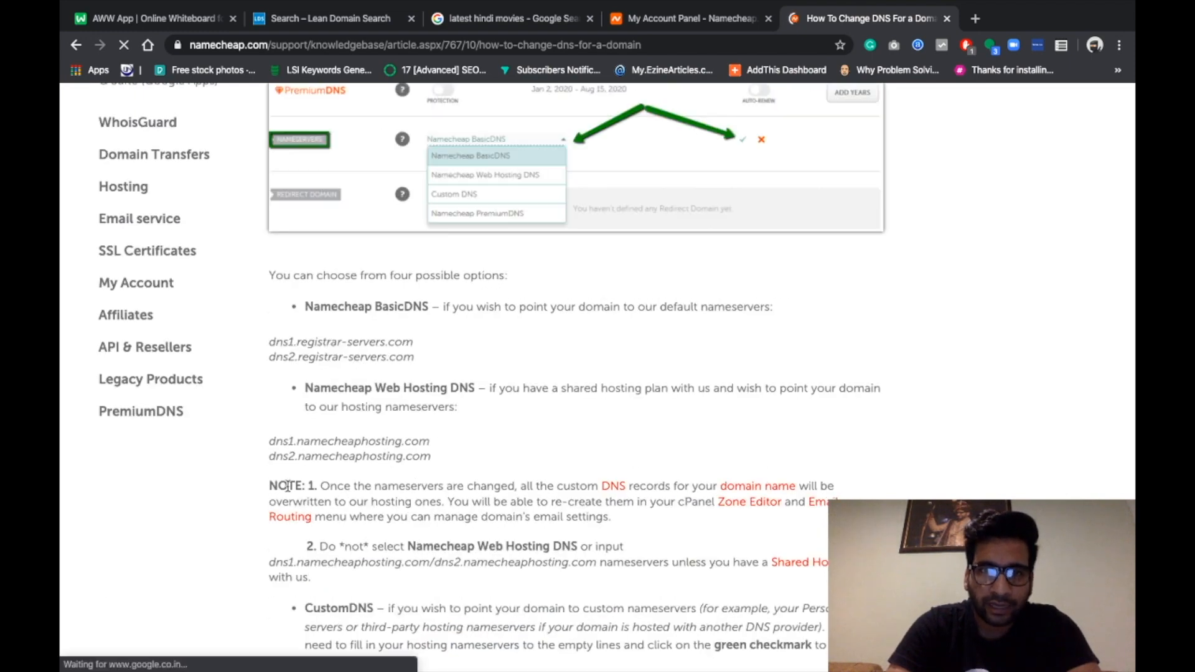
drag(271, 444, 437, 445)
key(super+c)
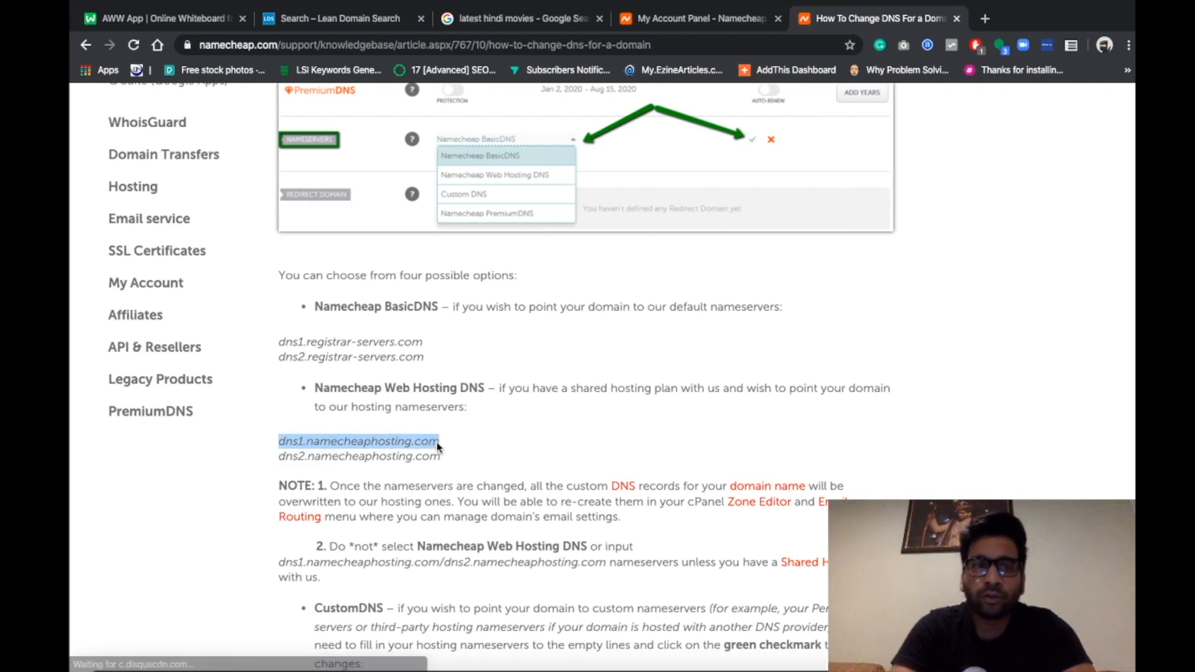
In GoDaddy, set latesthindimovies.in to custom nameservers dns1 and dns2.namecheaphosting.com and save
key(ctrl+Left)
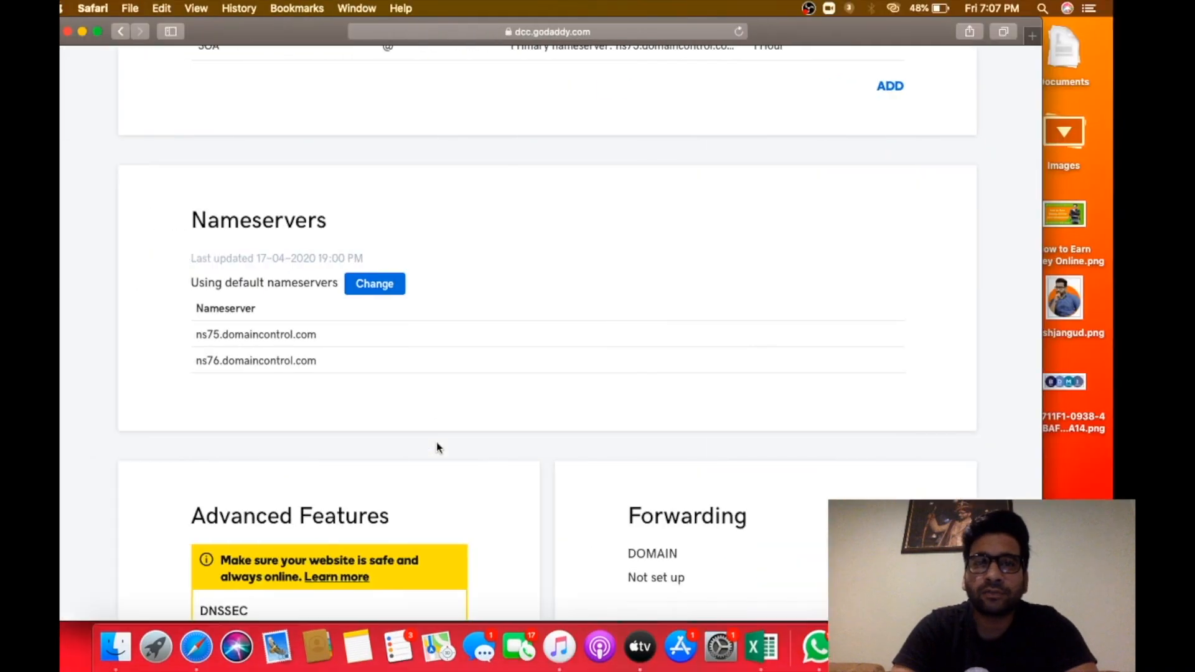
click(398, 291)
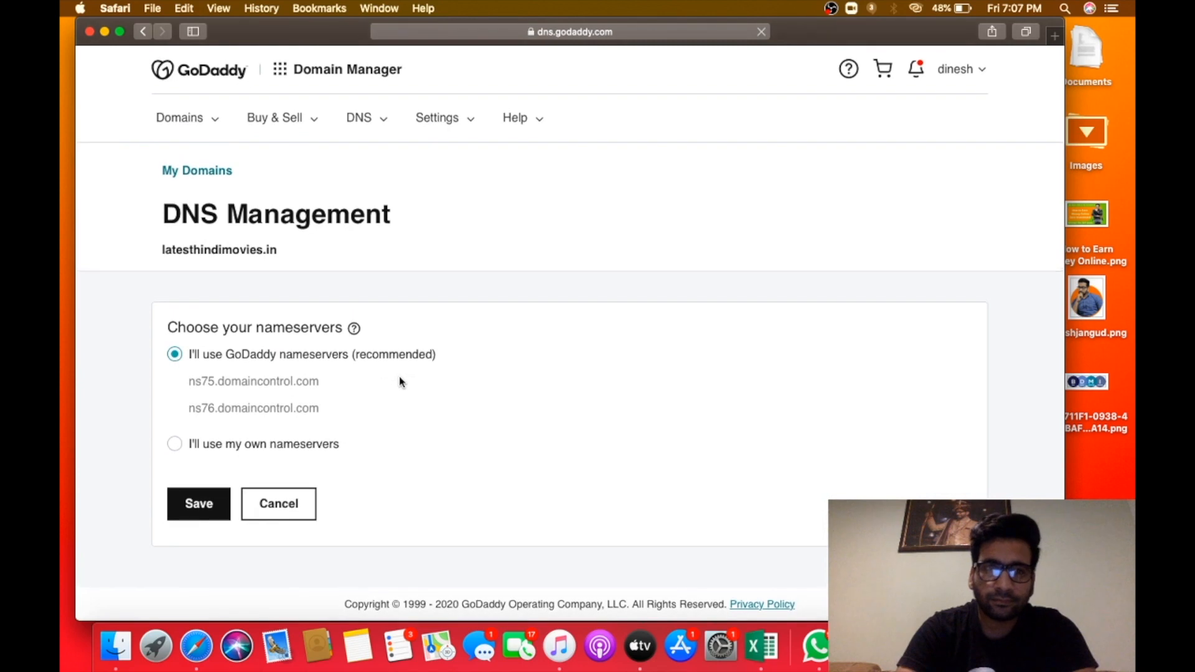
scroll(274, 498, down, 2)
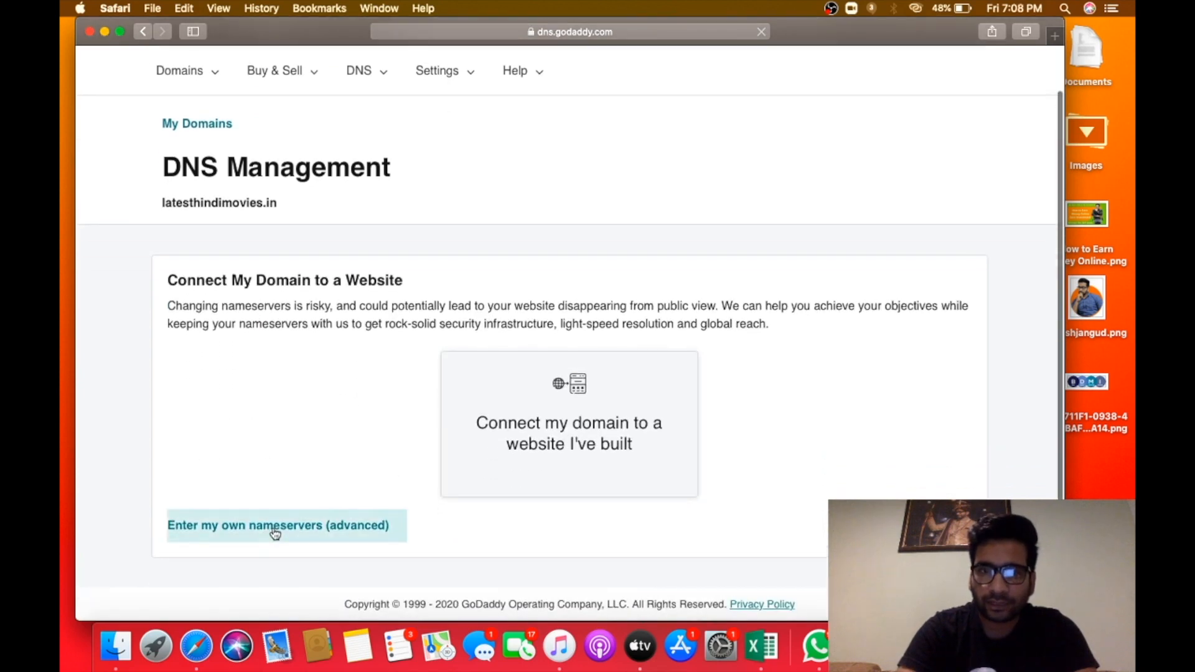
click(265, 532)
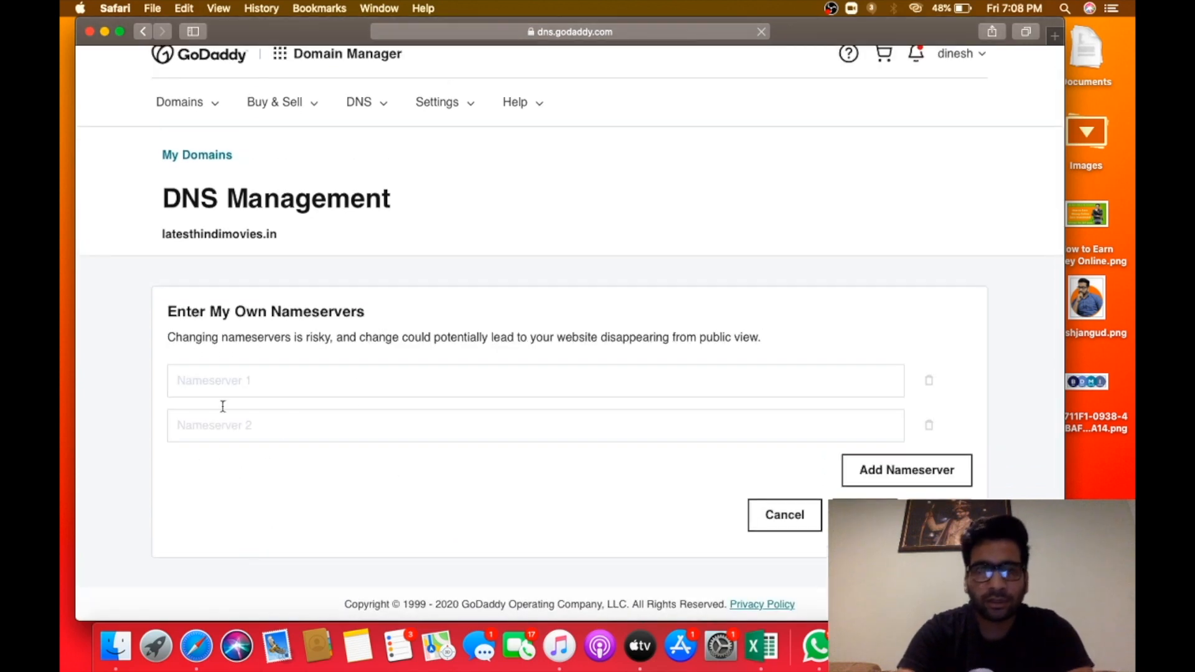
click(210, 373)
key(super+v)
click(196, 424)
key(super+v)
click(203, 425)
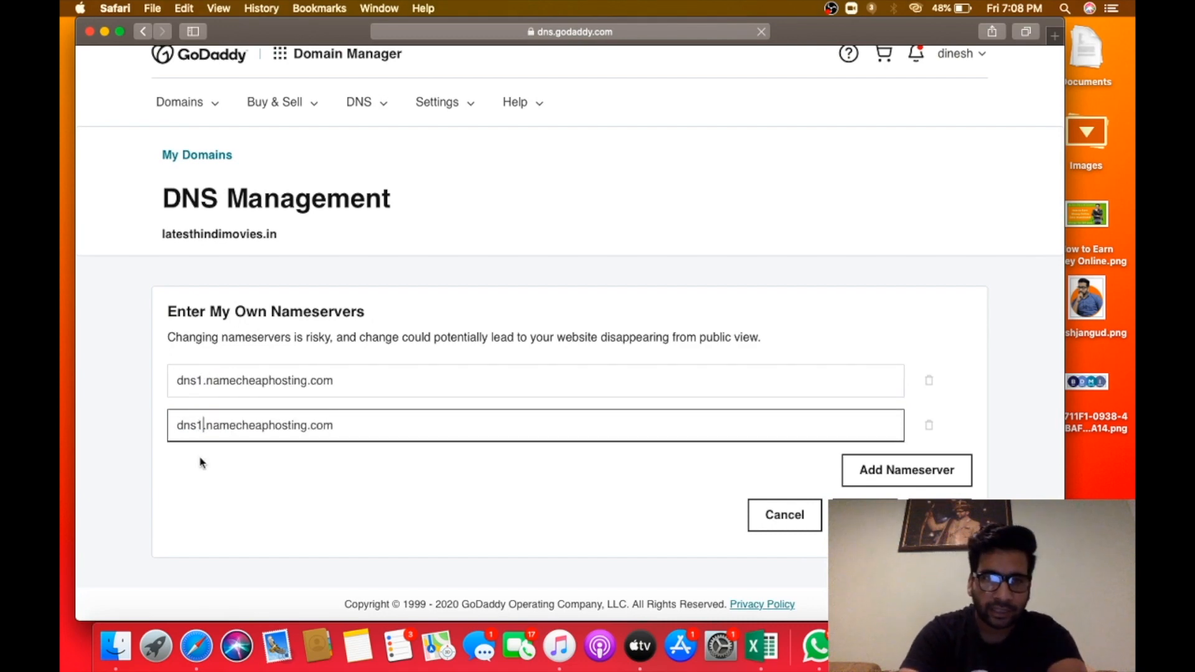
key(BackSpace)
text(2)
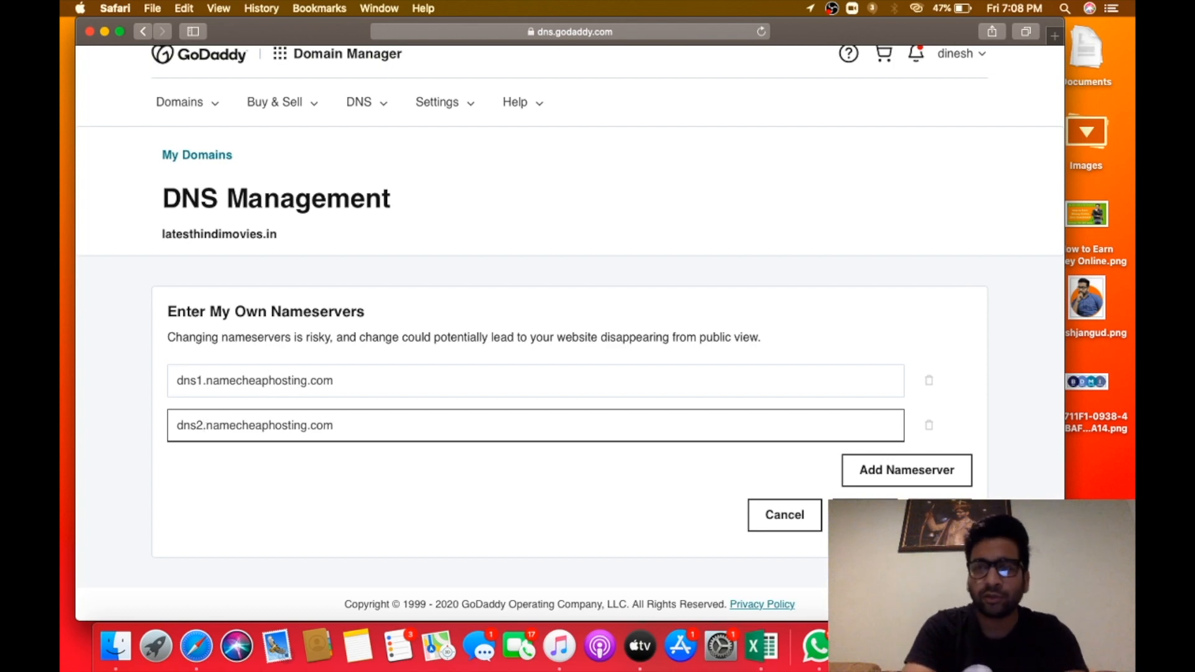
click(940, 514)
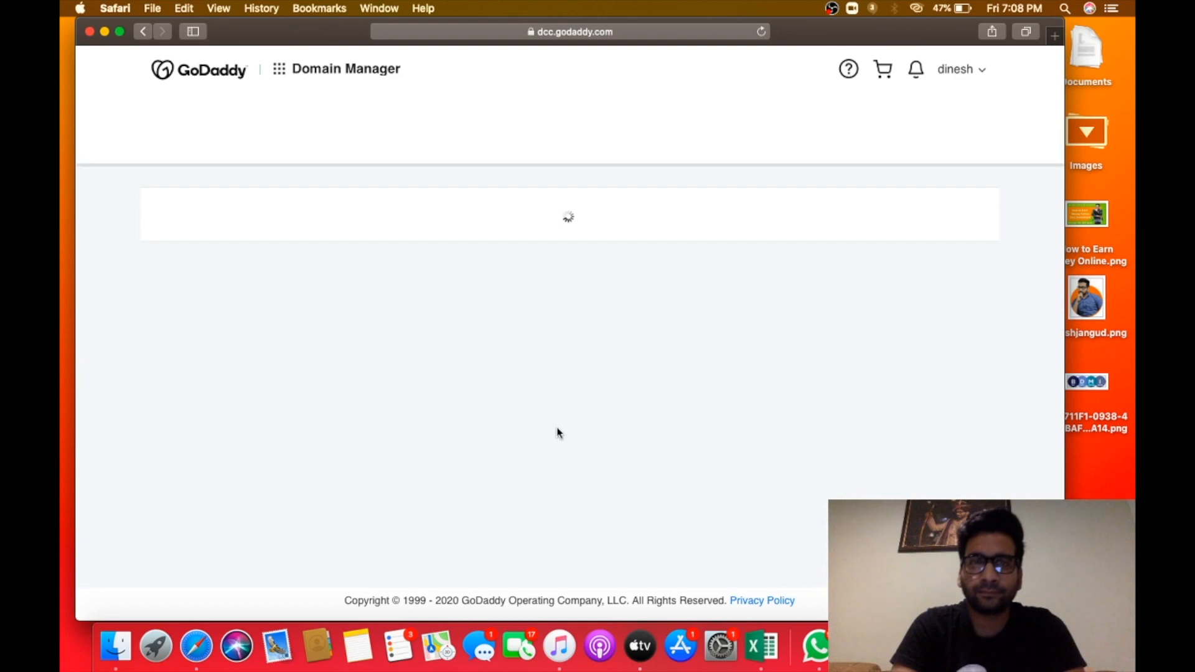
Reload DNS Management to confirm the dns1/dns2.namecheaphosting.com nameservers, then select latesthindimovies.in
scroll(557, 432, down, 8)
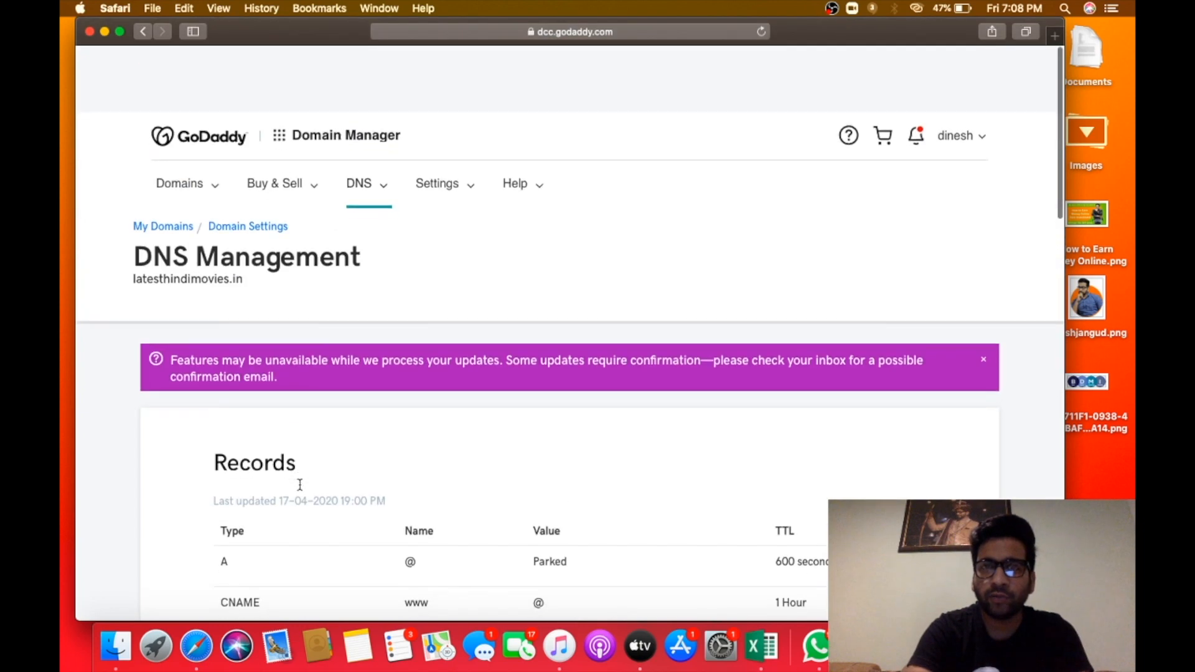
click(760, 32)
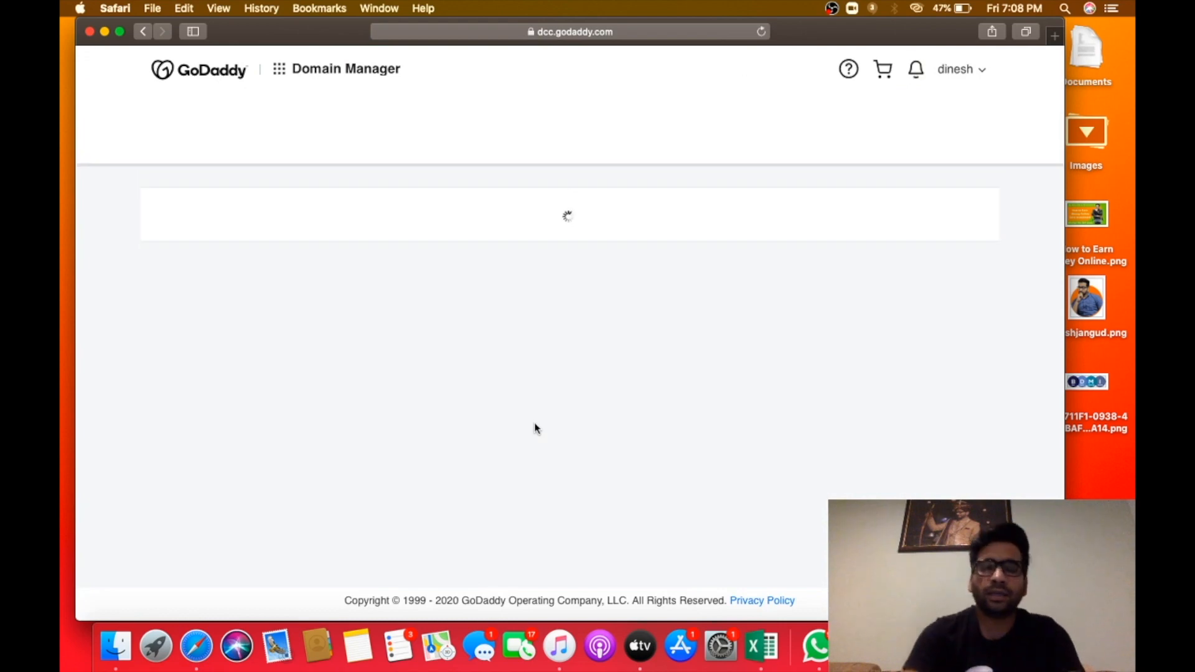
scroll(535, 428, down, 10)
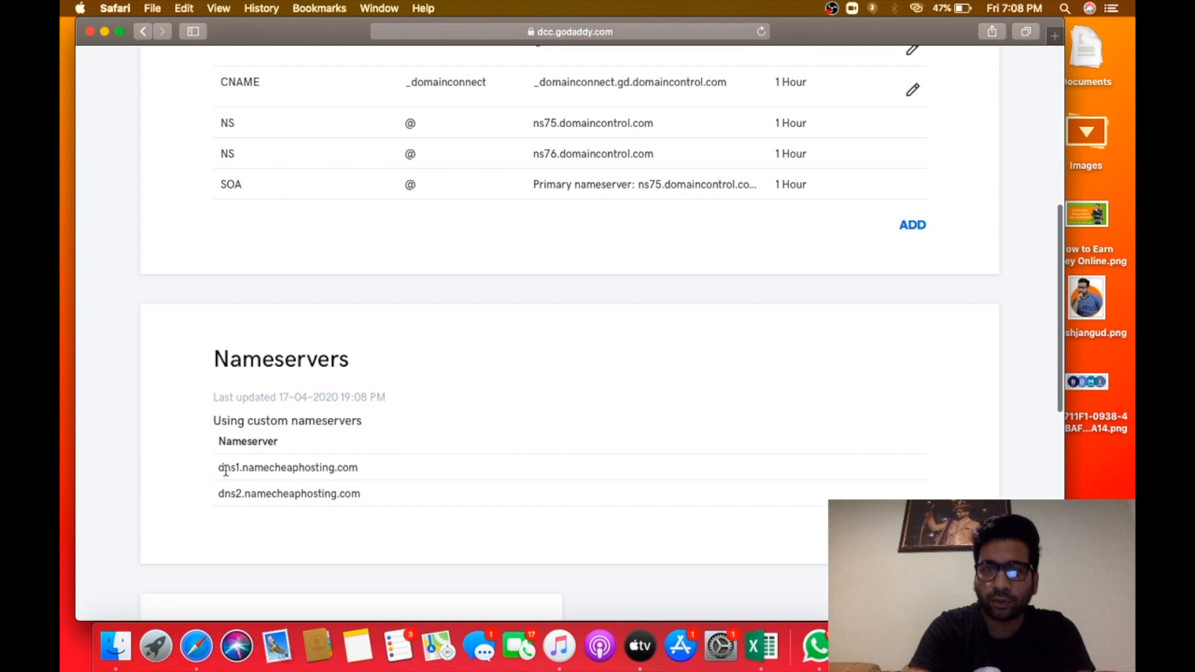
scroll(226, 471, down, 1)
triple_click(219, 430)
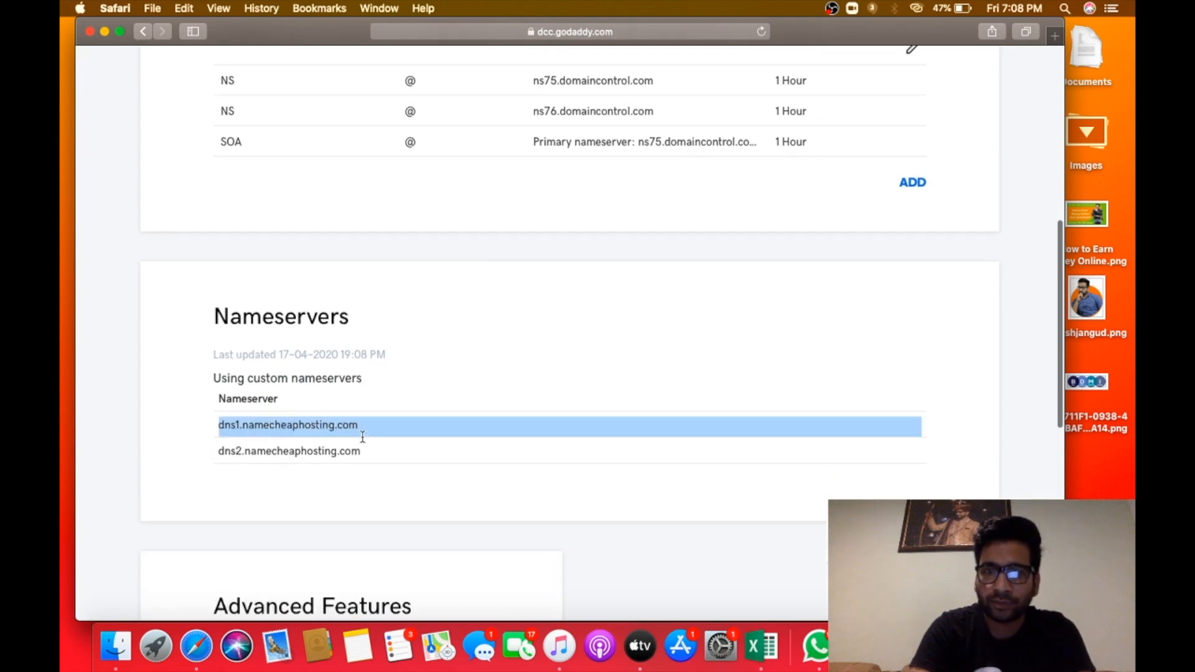
drag(224, 430, 365, 457)
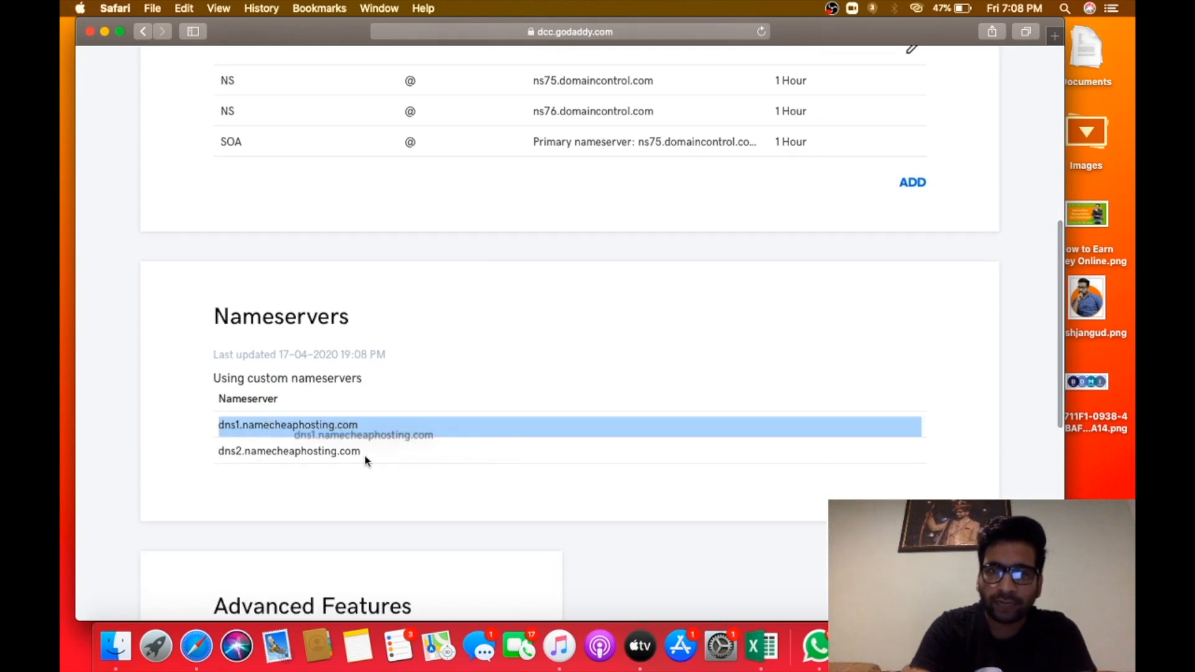
click(365, 457)
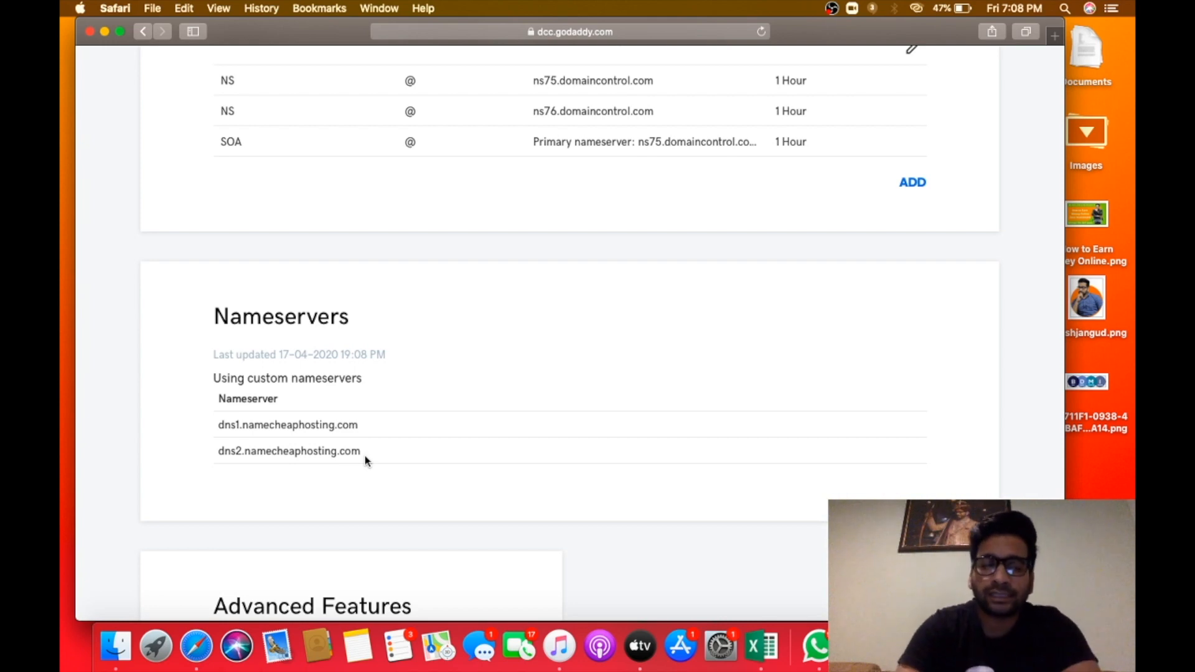
scroll(365, 461, up, 10)
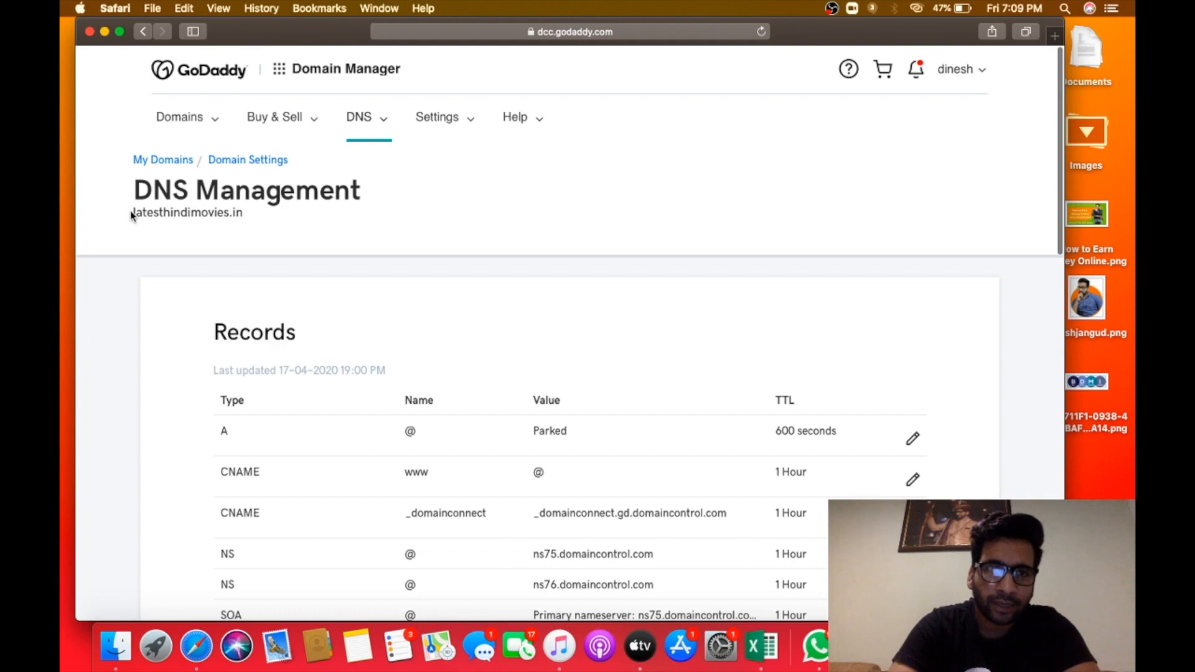
drag(132, 215, 246, 217)
key(ctrl+c)
From the Namecheap account dashboard, launch cPanel for the Stellar hosting plan
key(ctrl+Right)
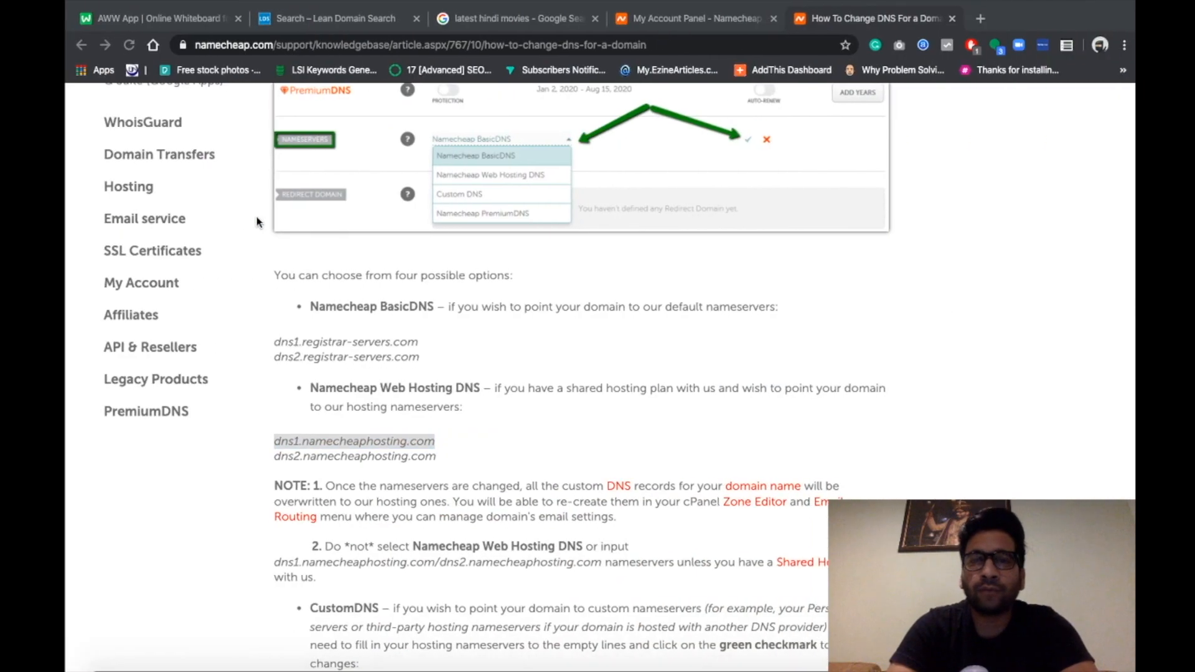
click(672, 23)
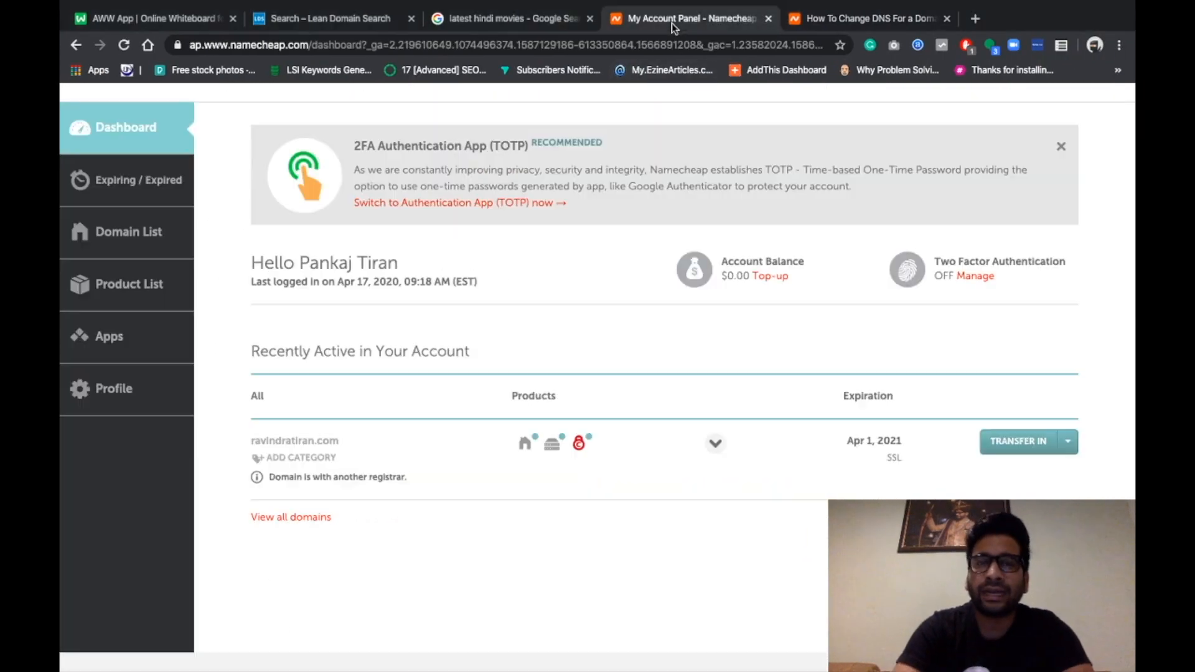
scroll(535, 633, down, 3)
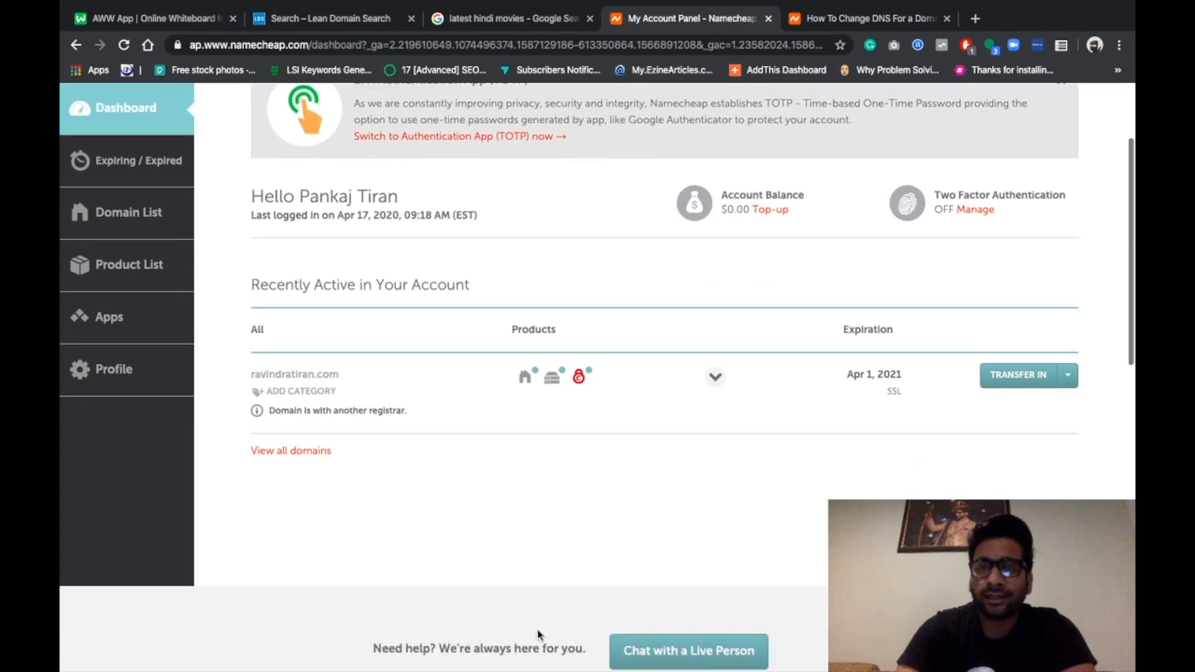
mouse_move(524, 333)
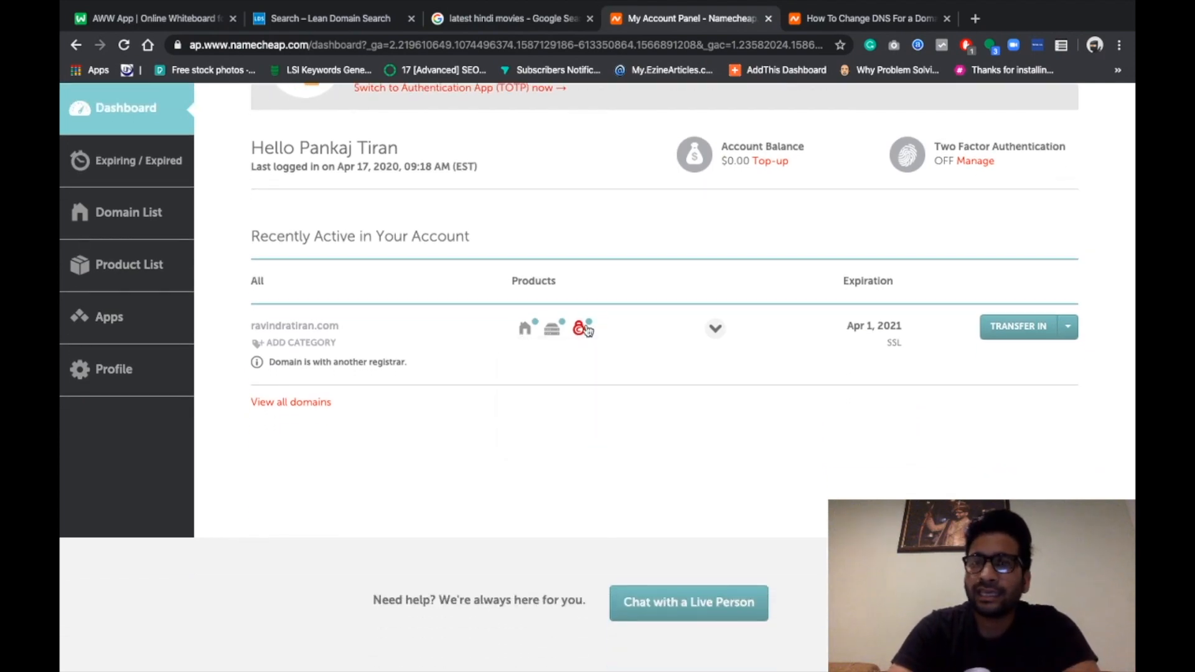
mouse_move(582, 334)
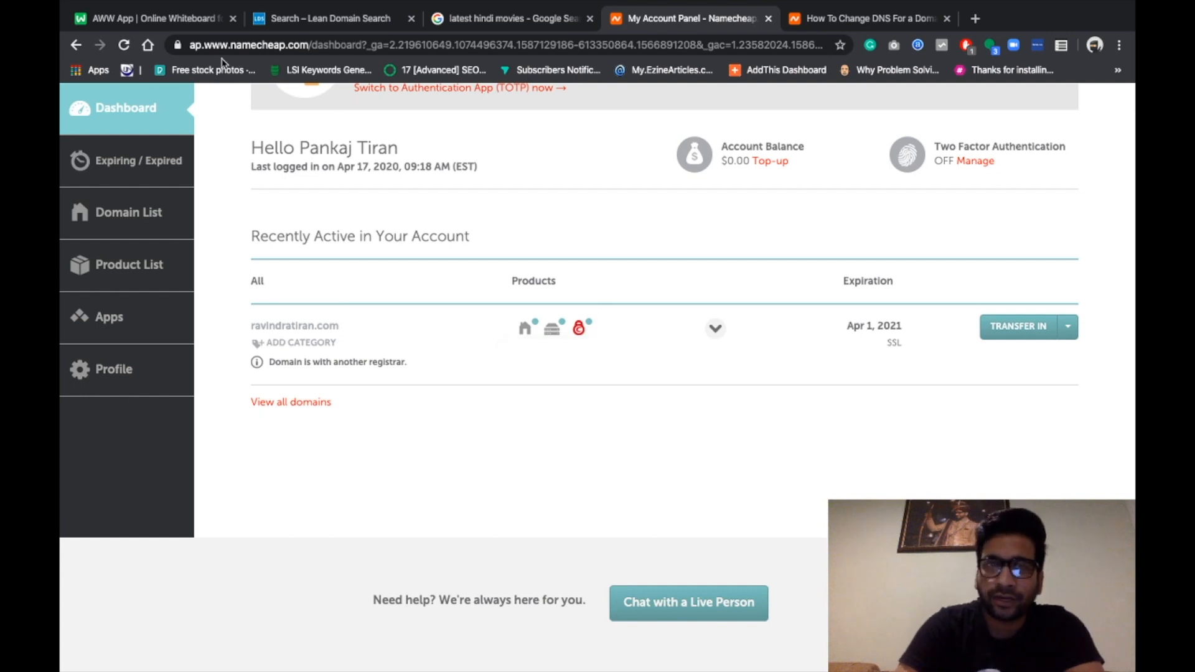
click(178, 48)
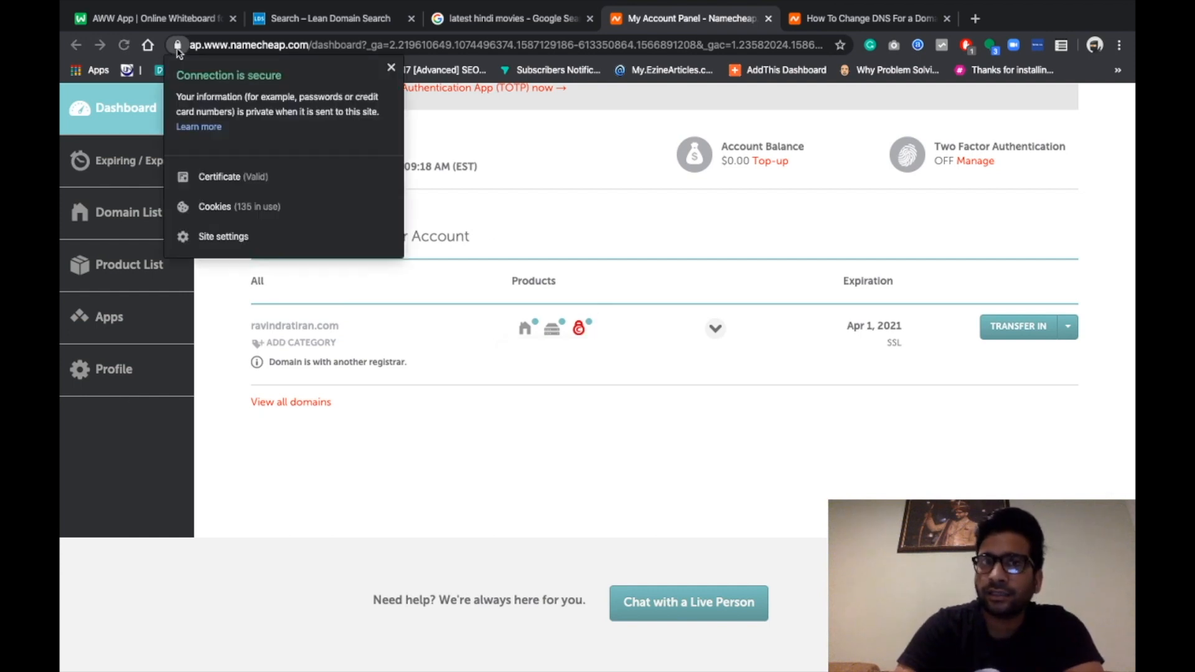
click(178, 48)
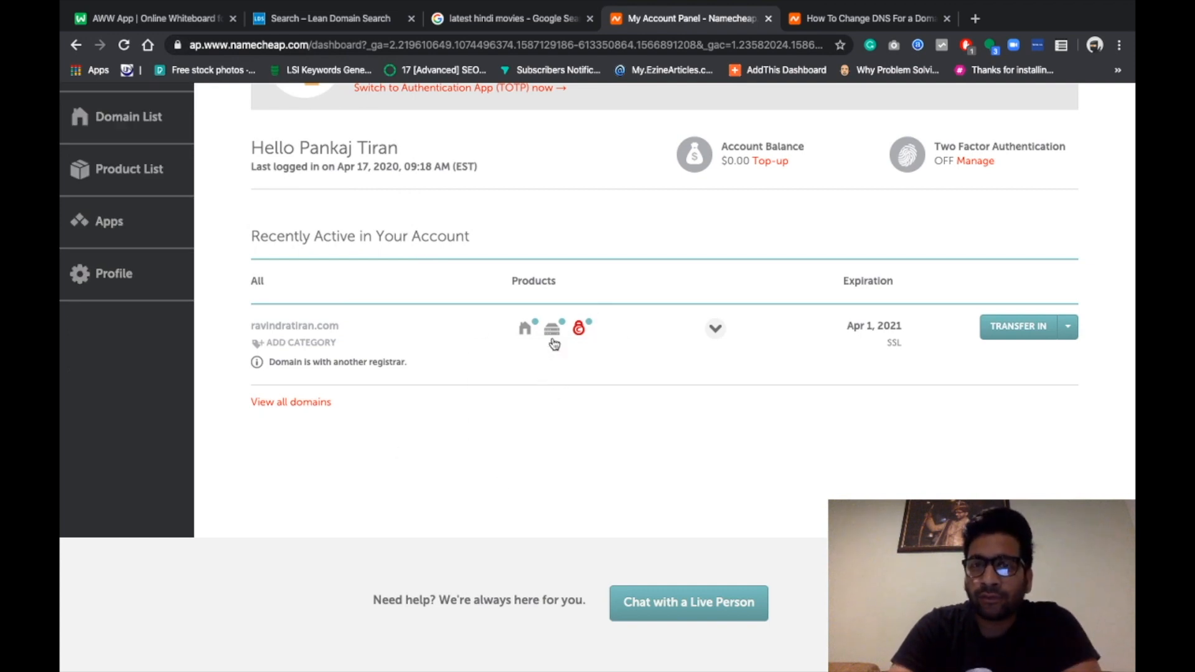
mouse_move(554, 336)
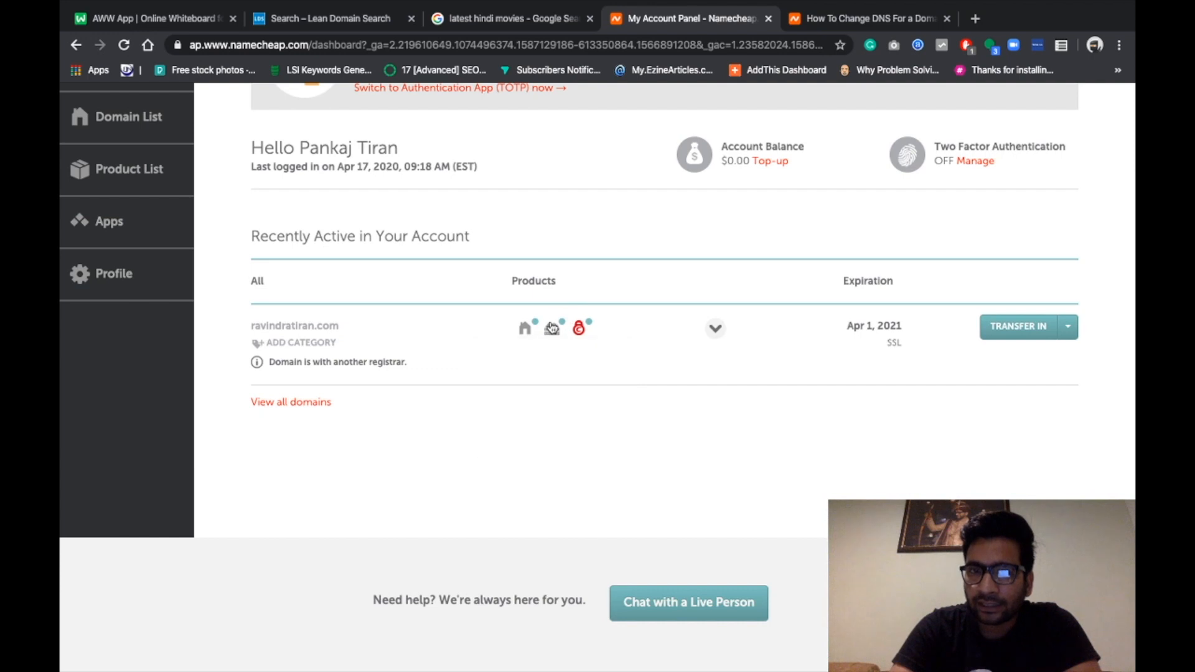
click(533, 439)
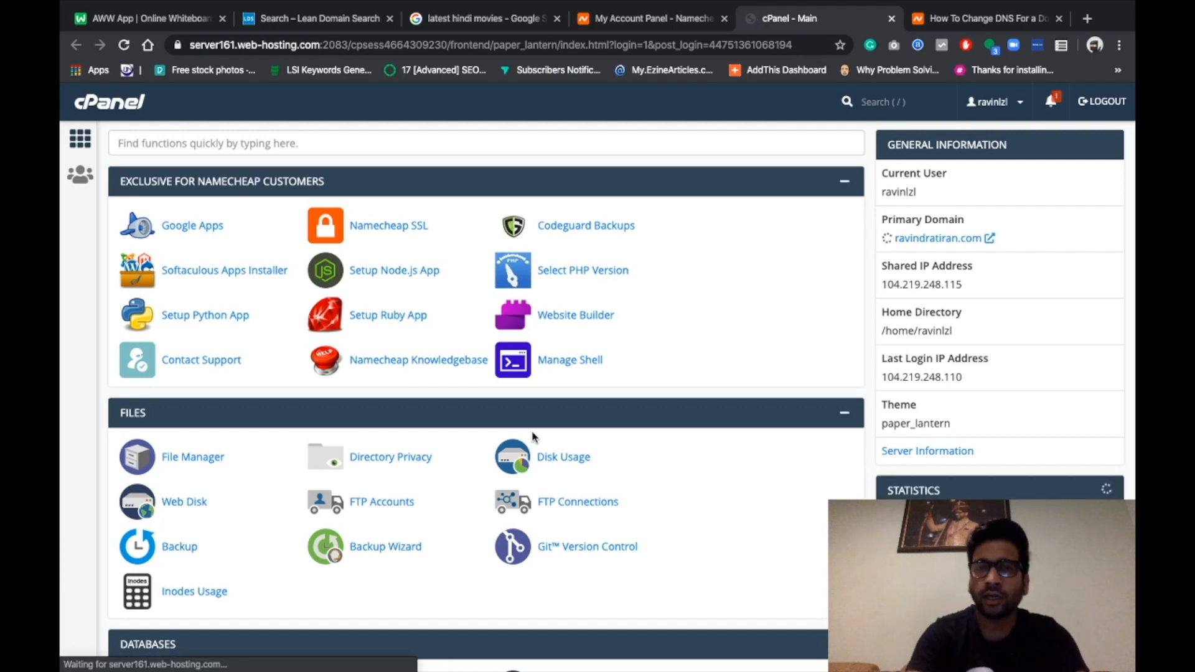
Open Addon Domains from the cPanel main page
scroll(532, 436, down, 5)
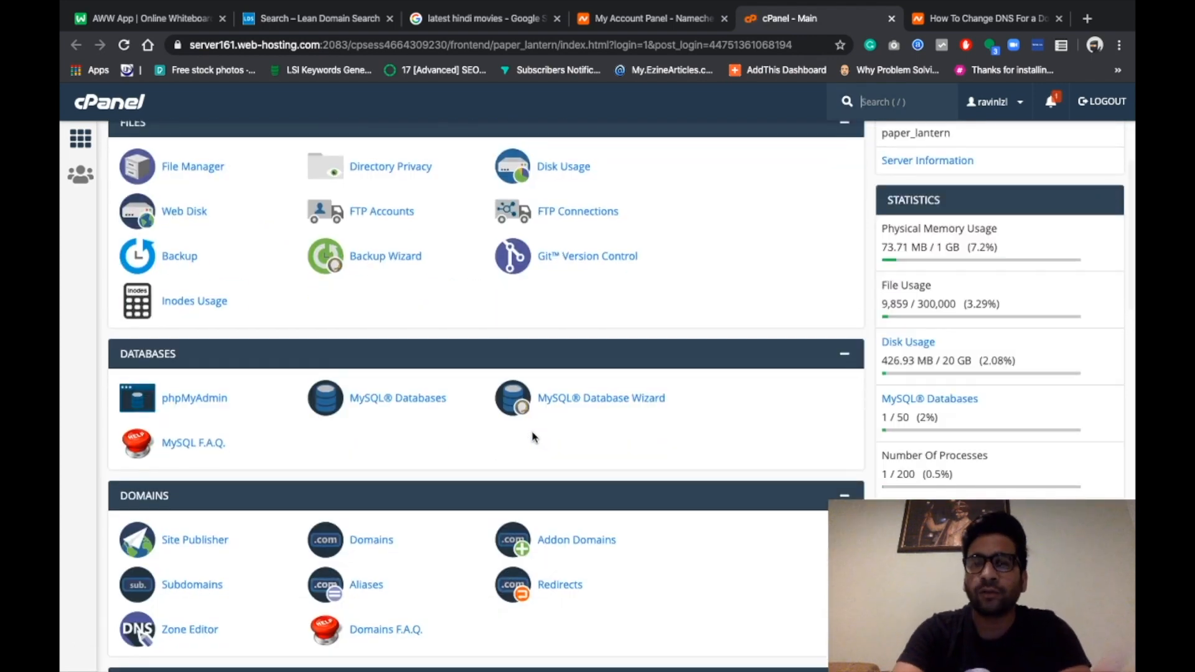
scroll(532, 435, up, 2)
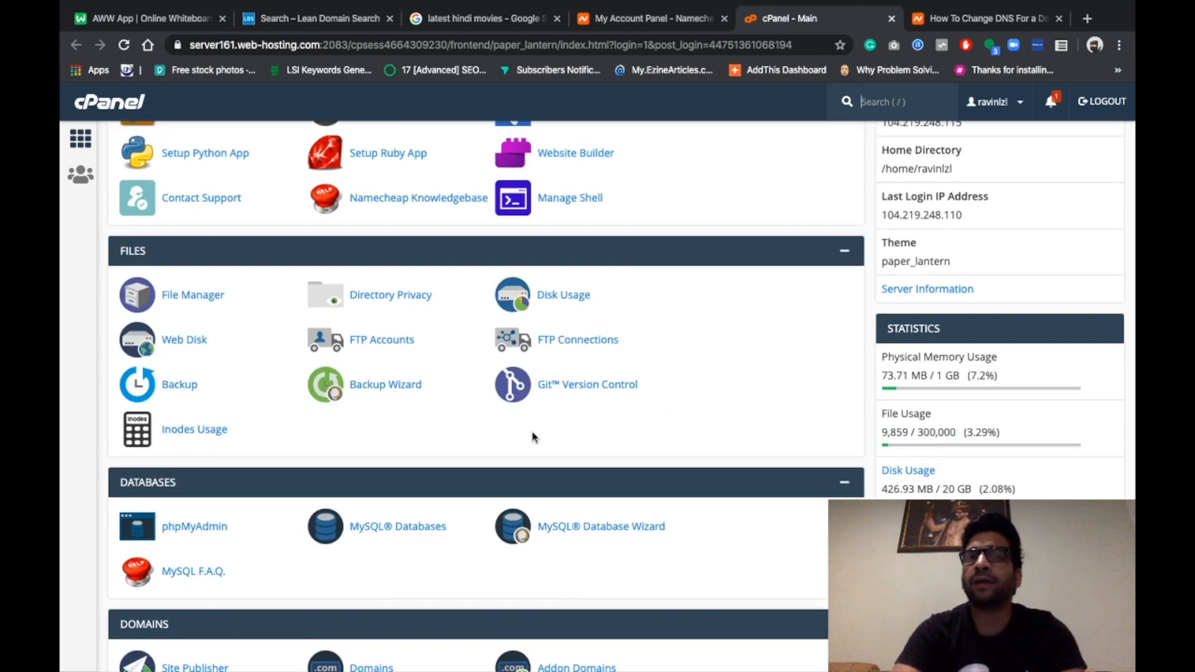
scroll(532, 436, down, 6)
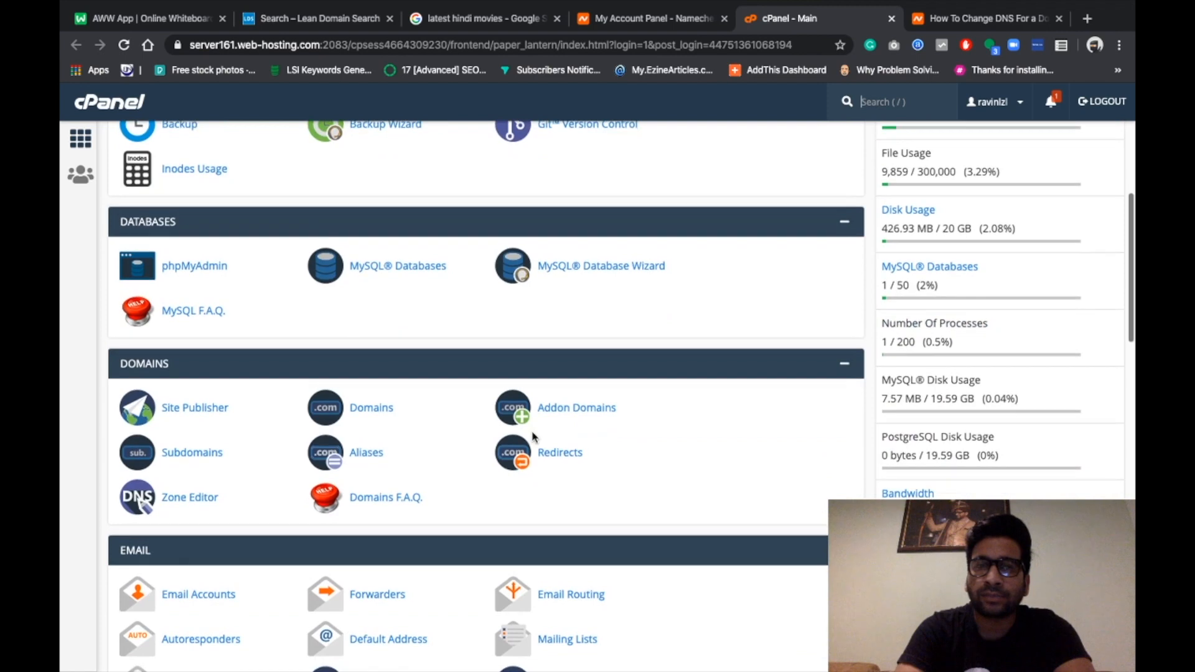
click(593, 287)
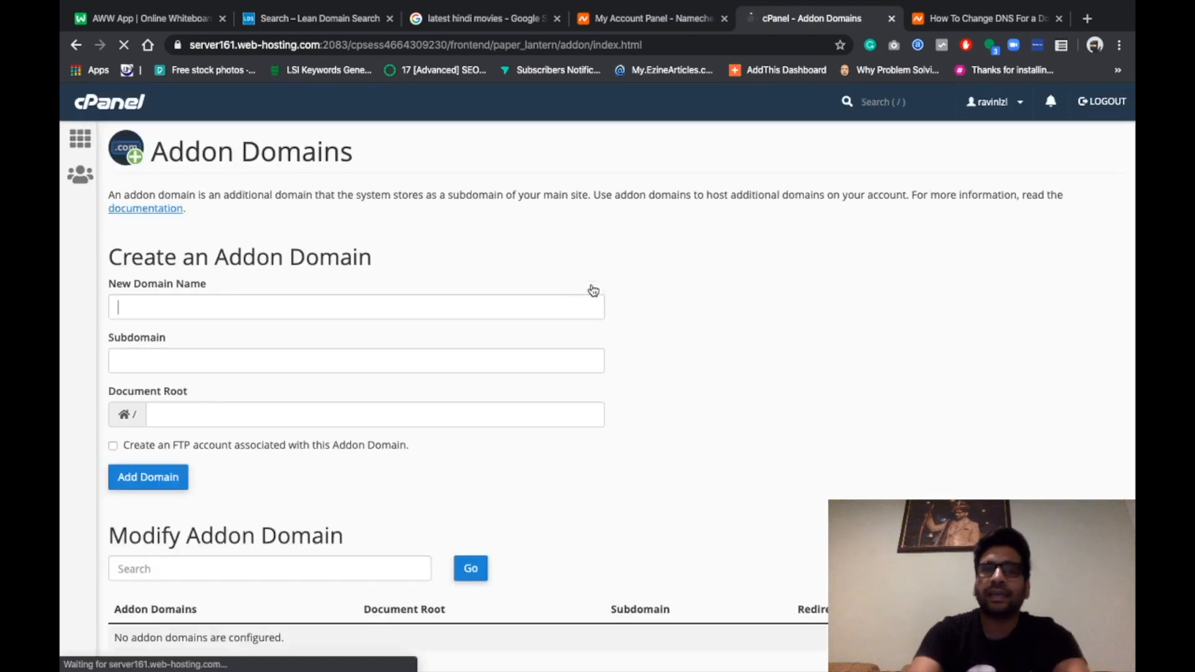
Submit latesthindimovies.in as a new addon domain with auto-filled subdomain and document root
click(309, 307)
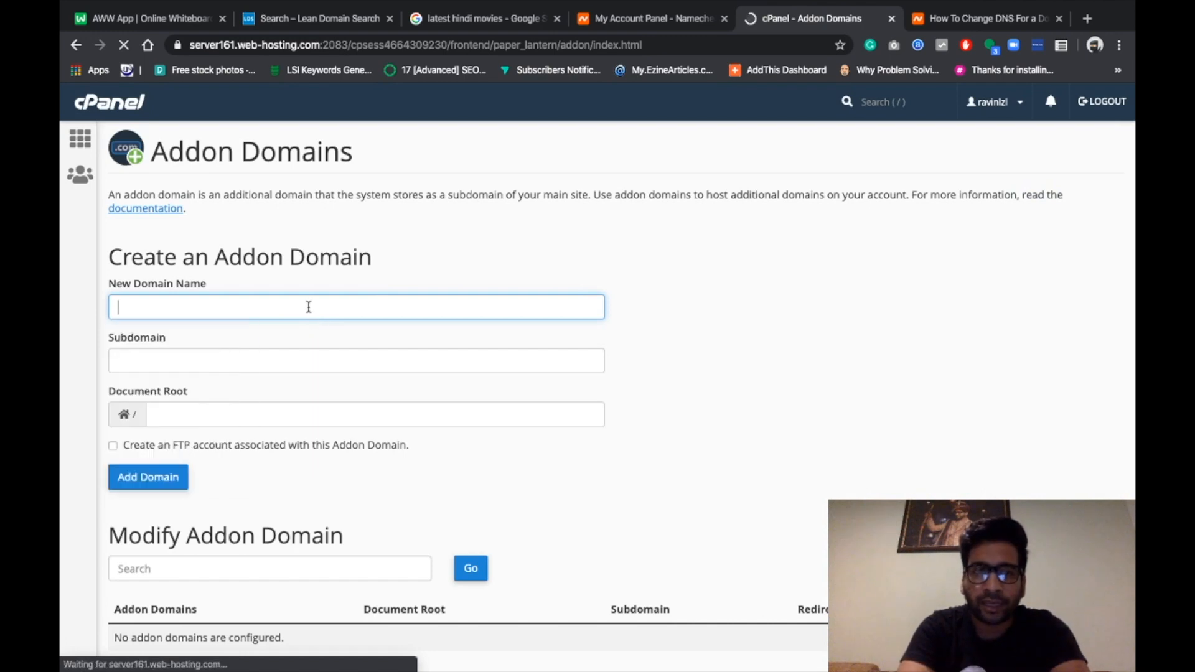
key(ctrl+v)
click(249, 361)
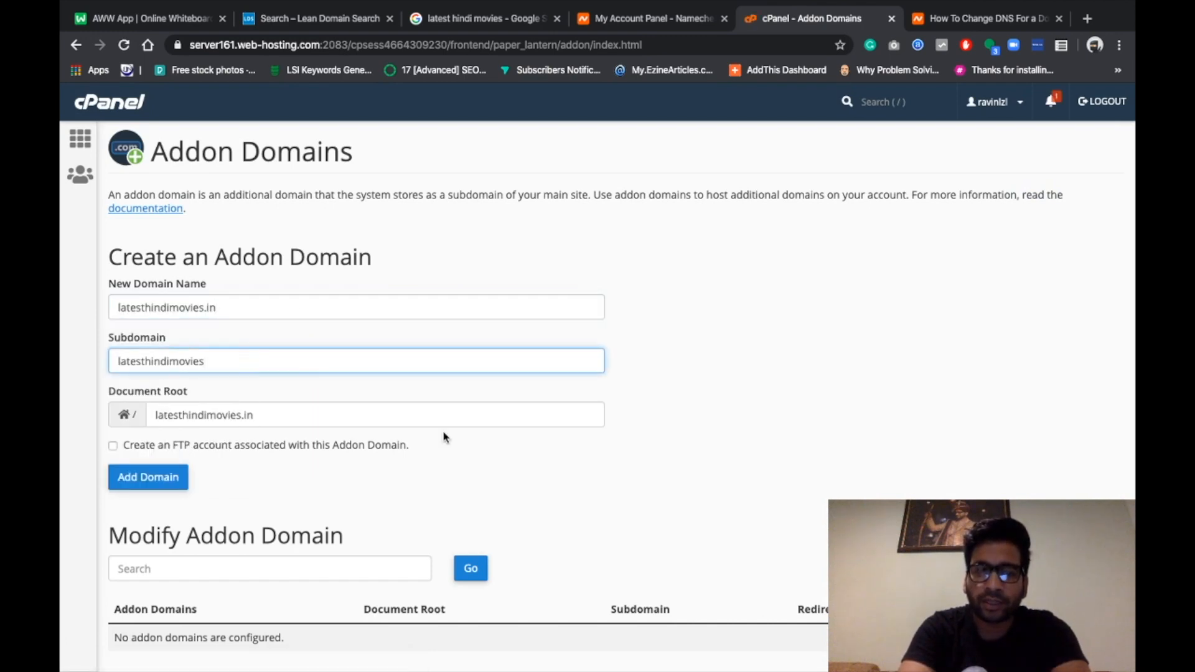
scroll(442, 435, down, 1)
click(148, 411)
scroll(424, 377, up, 1)
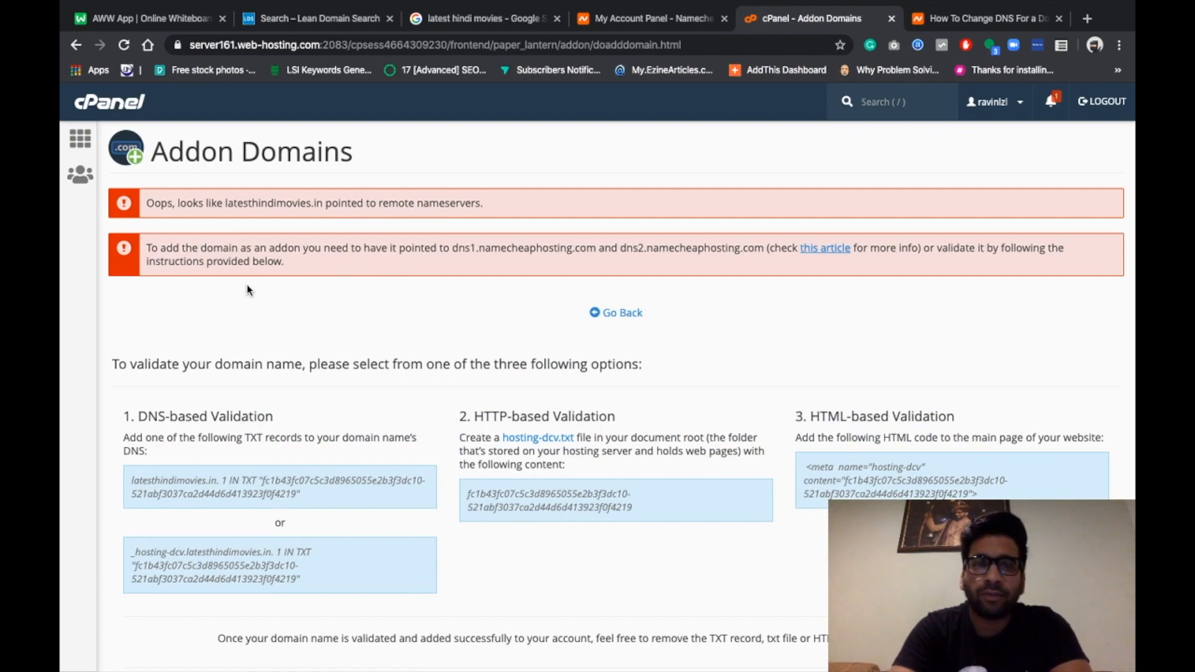
Reload the GoDaddy DNS page and copy the domain name latesthindimovies.in
key(ctrl+Left)
scroll(341, 361, down, 5)
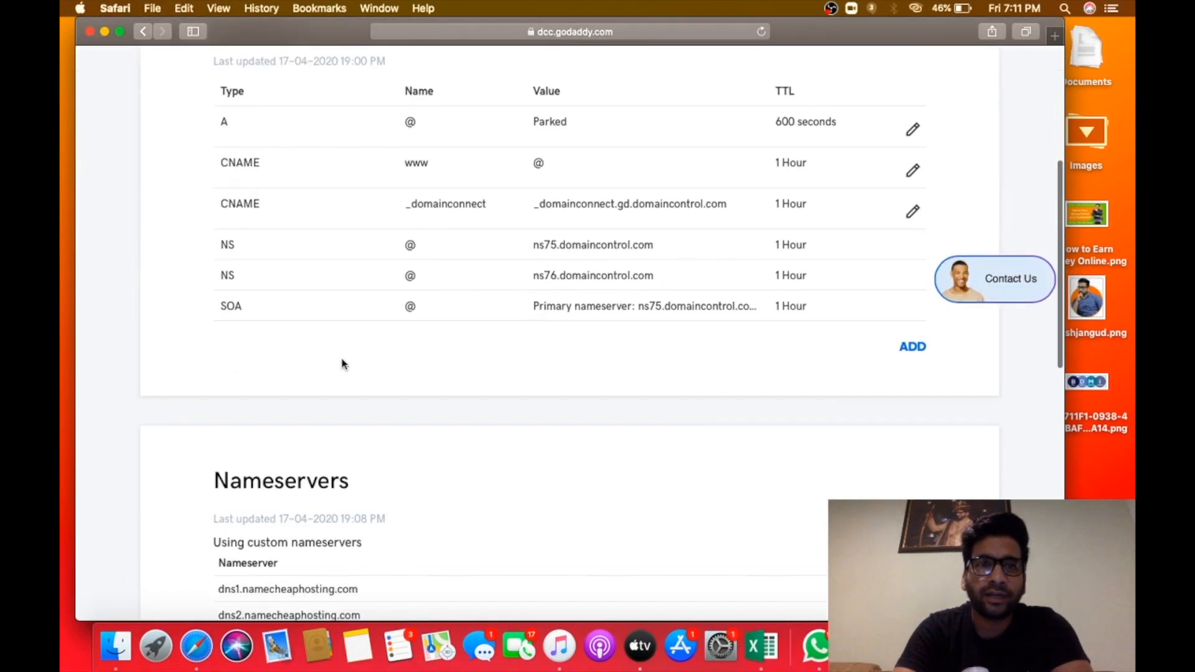
scroll(341, 364, down, 3)
scroll(342, 357, up, 10)
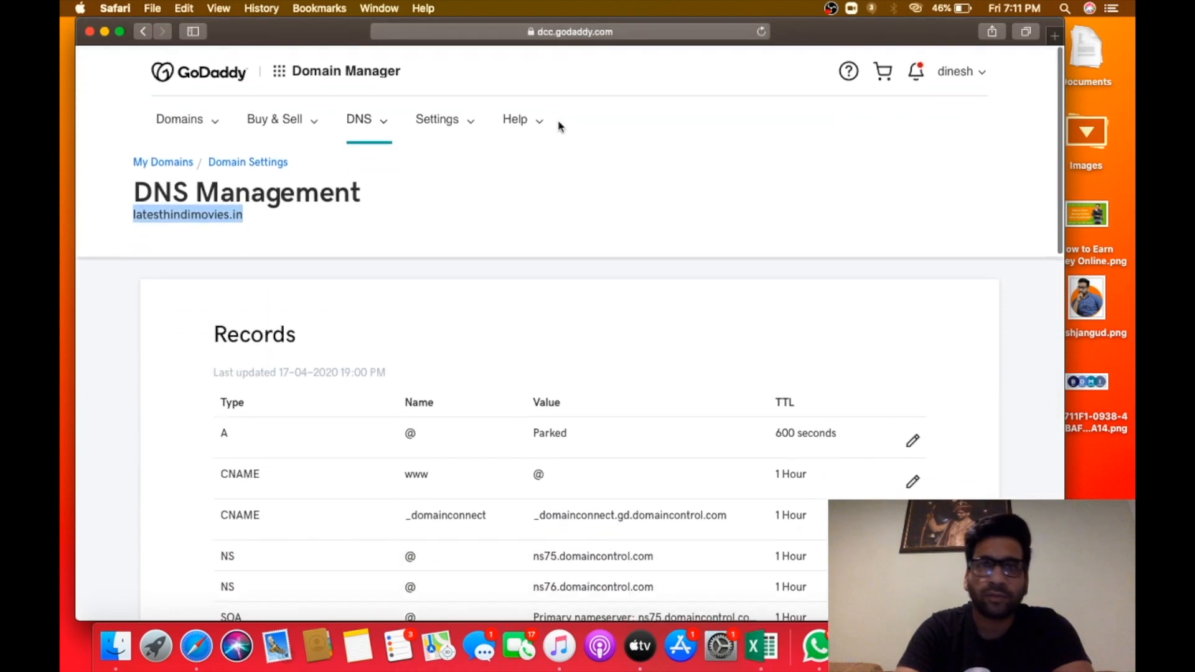
click(762, 32)
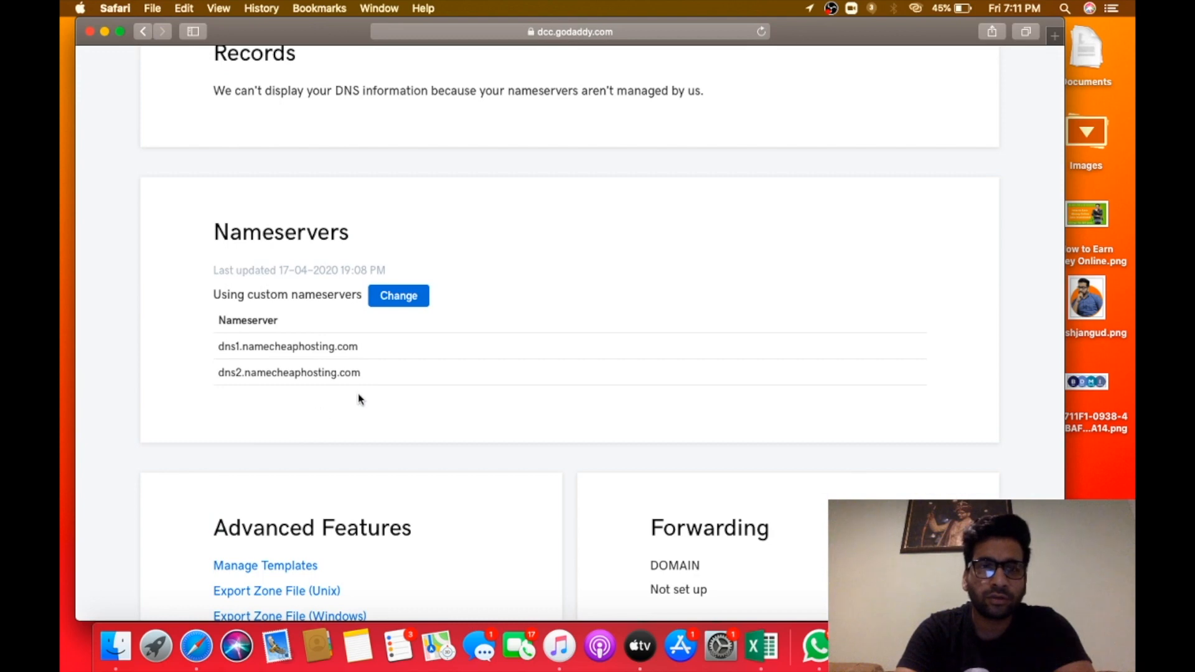
scroll(359, 399, up, 5)
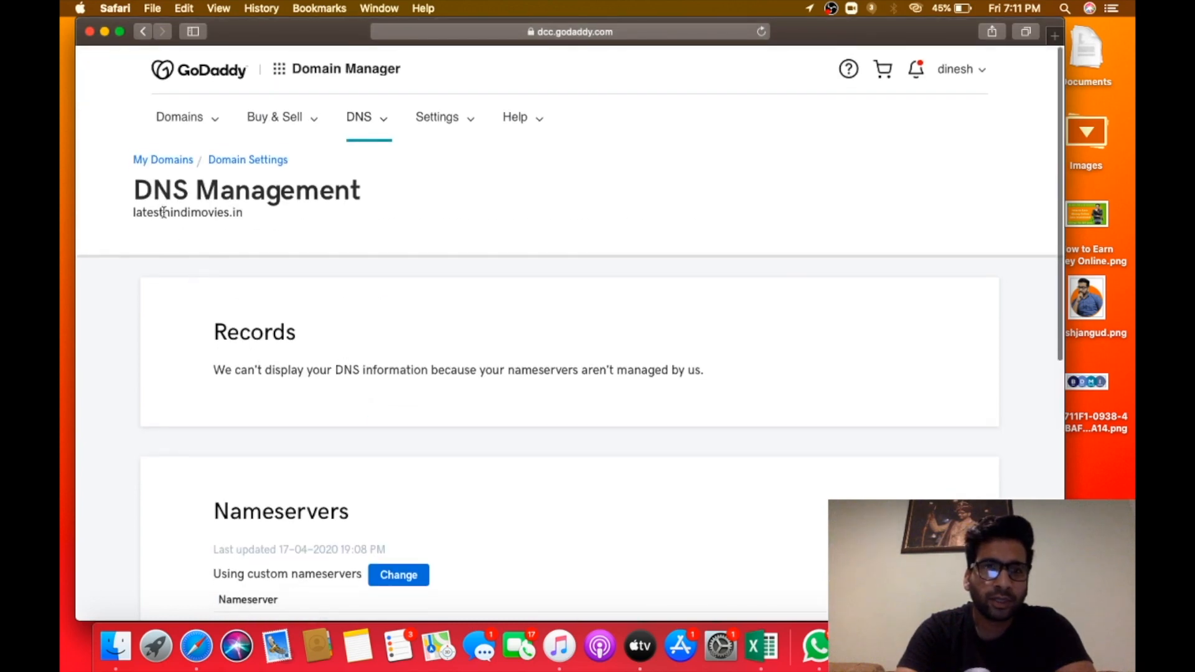
double_click(137, 215)
key(super+c)
key(super+c)
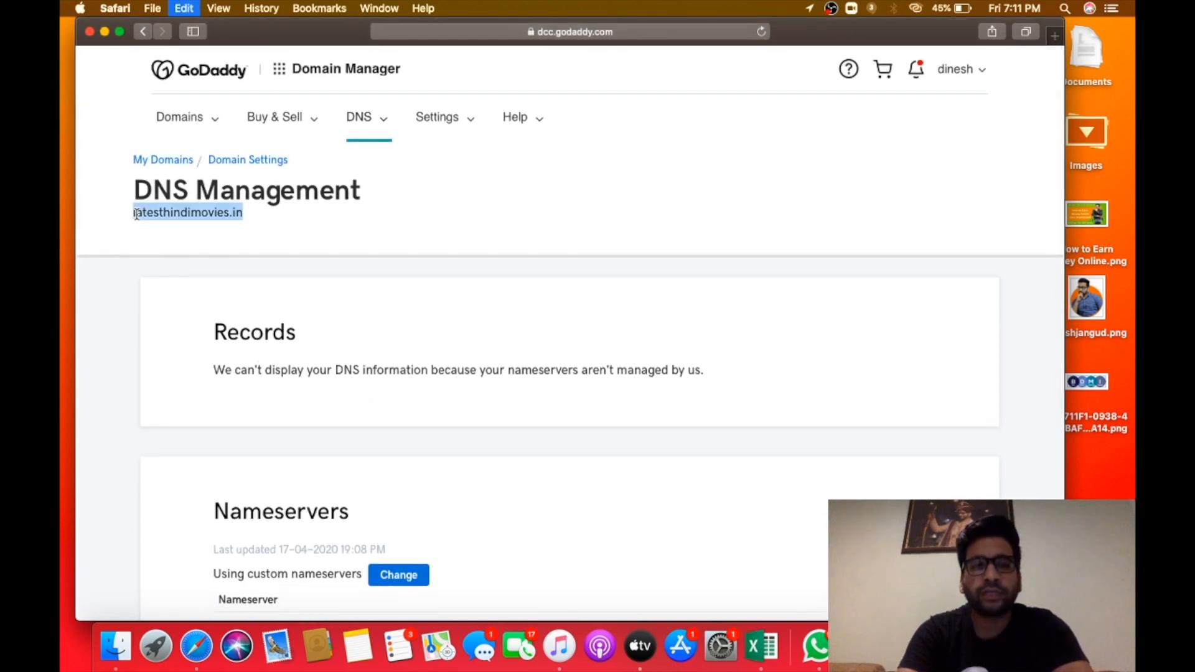
key(ctrl+Right)
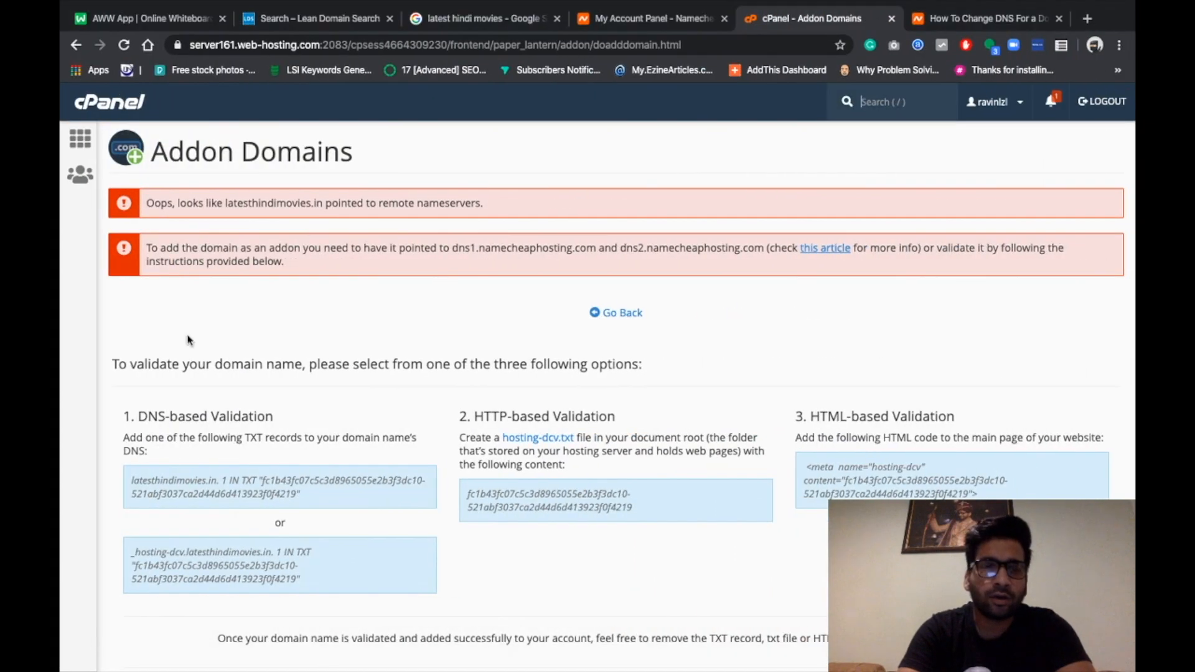
click(614, 314)
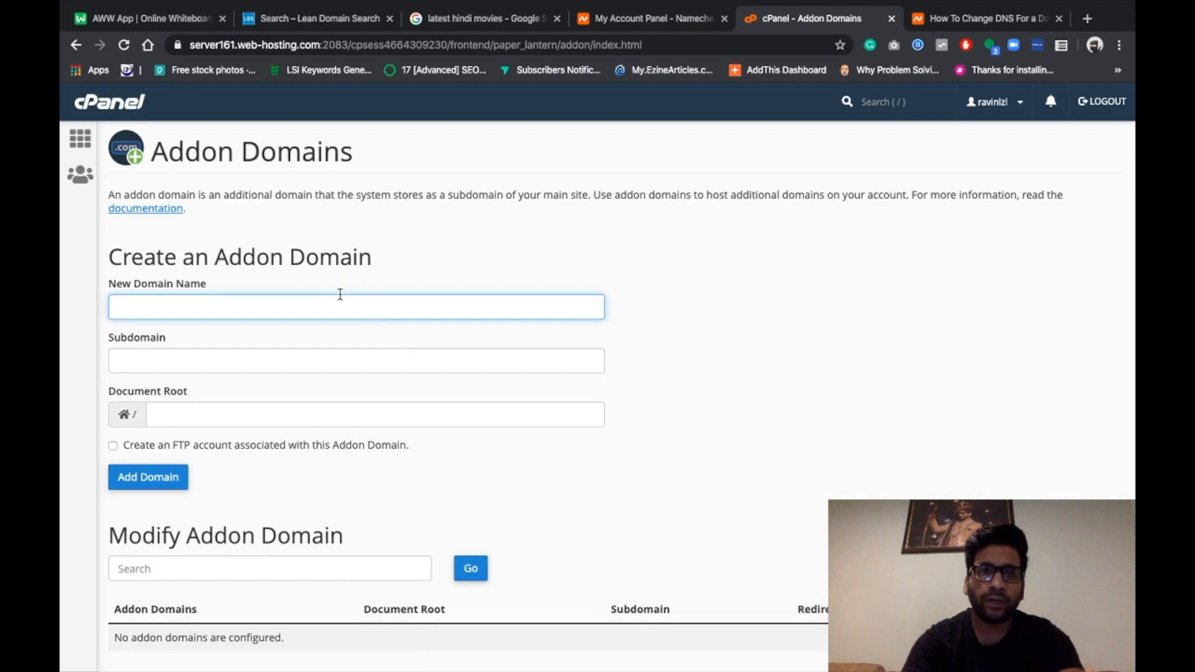
key(ctrl+v)
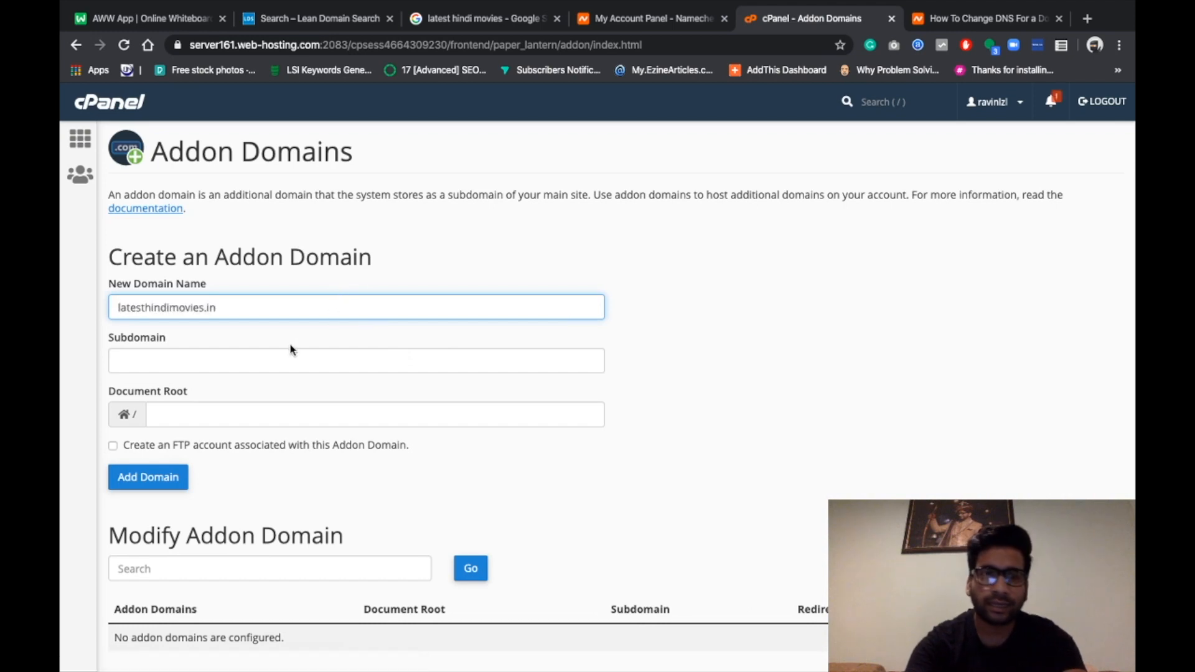
click(274, 347)
click(145, 486)
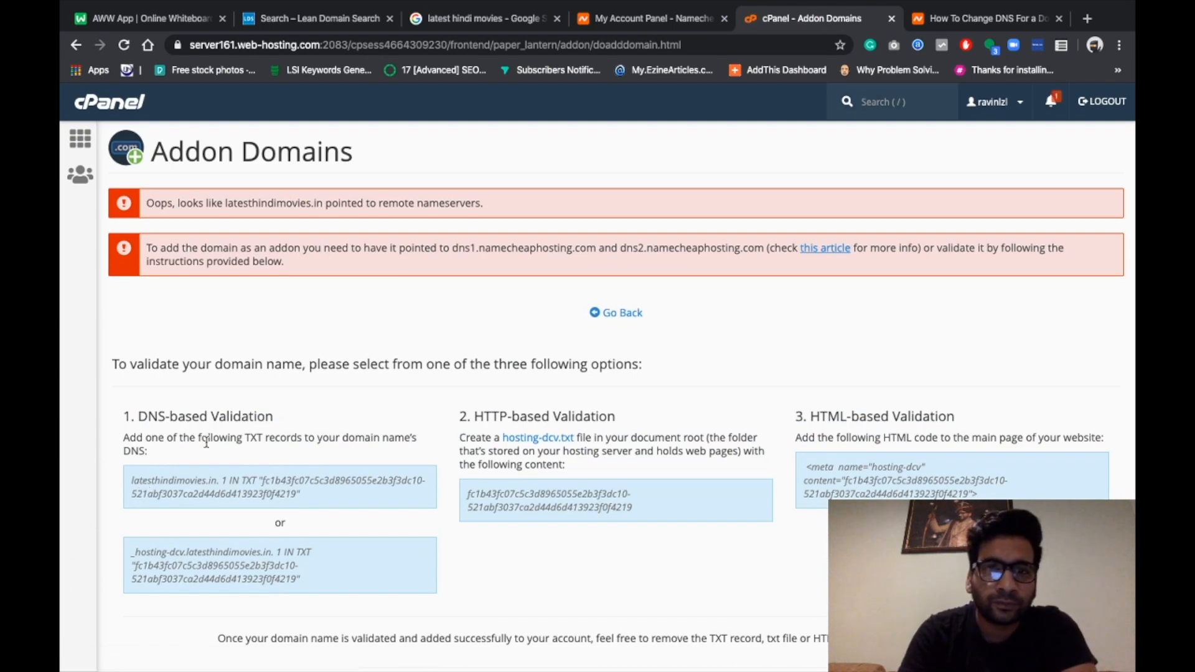
scroll(371, 294, down, 1)
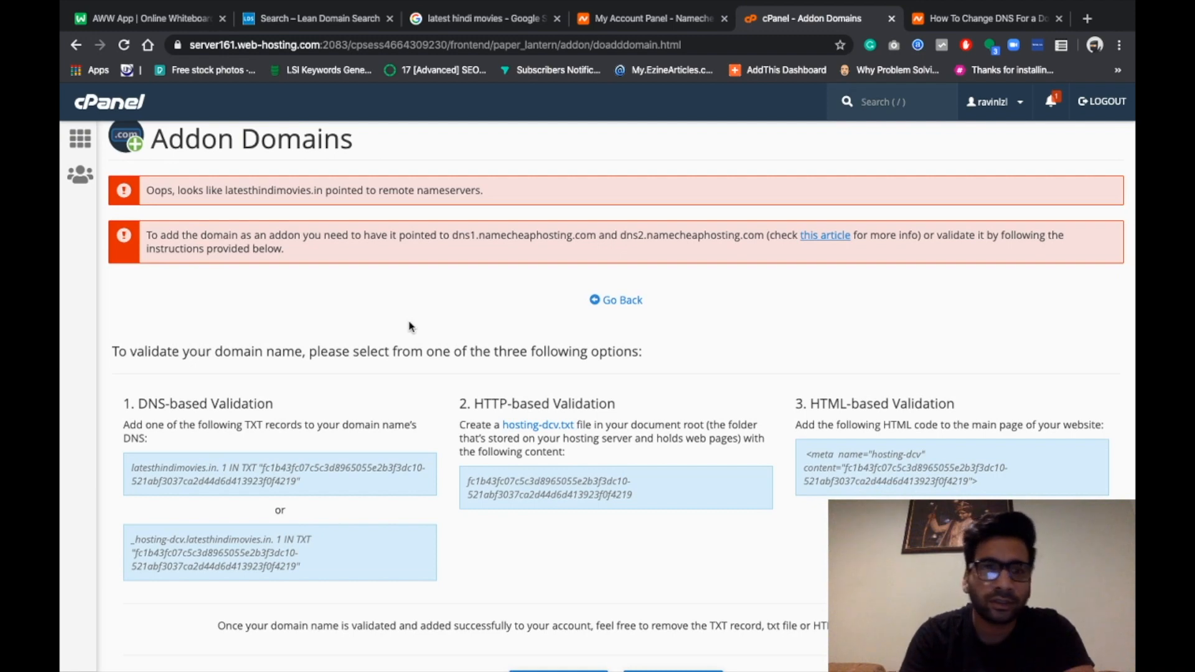
scroll(409, 326, up, 1)
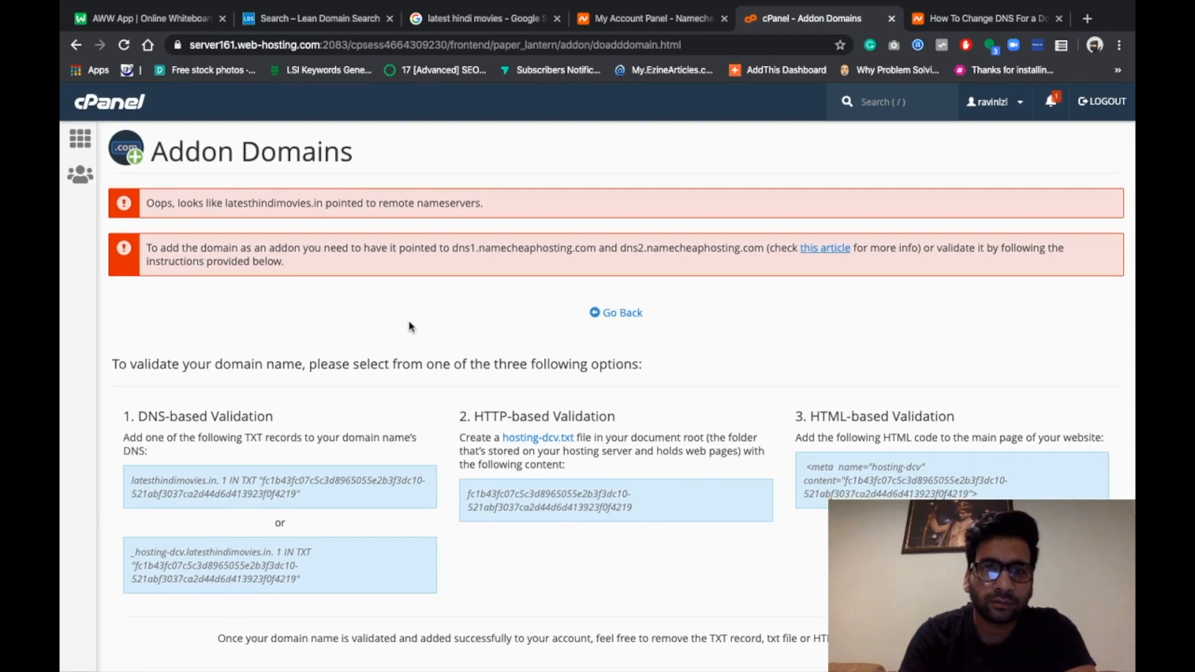
scroll(408, 326, down, 1)
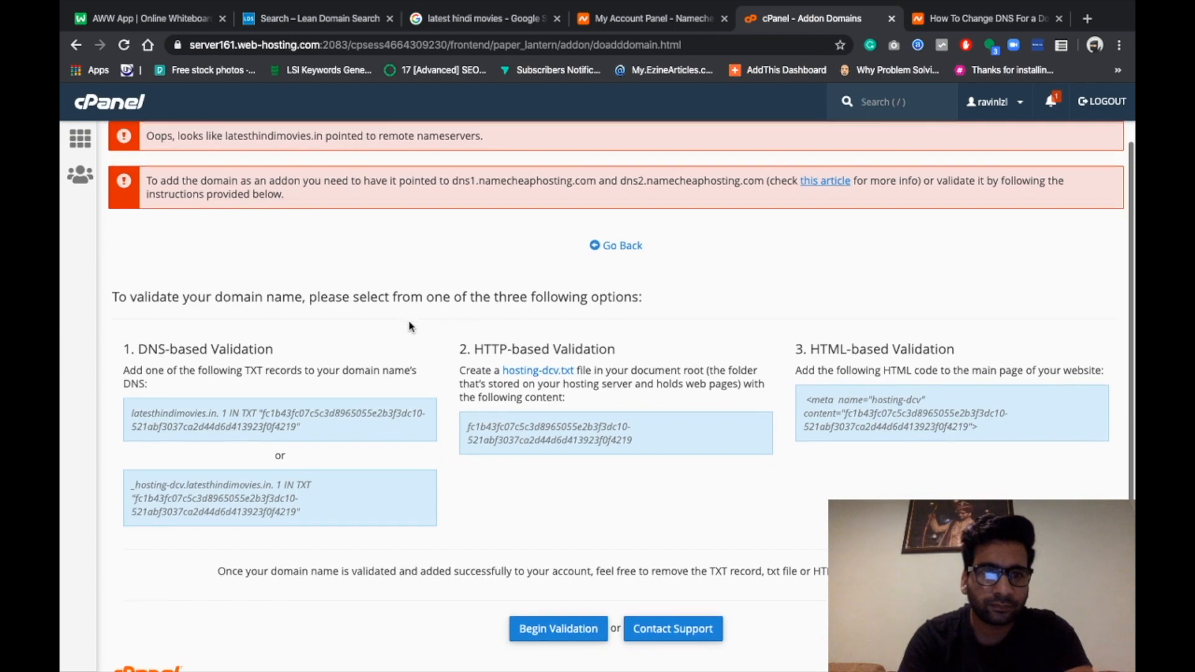
scroll(409, 326, down, 1)
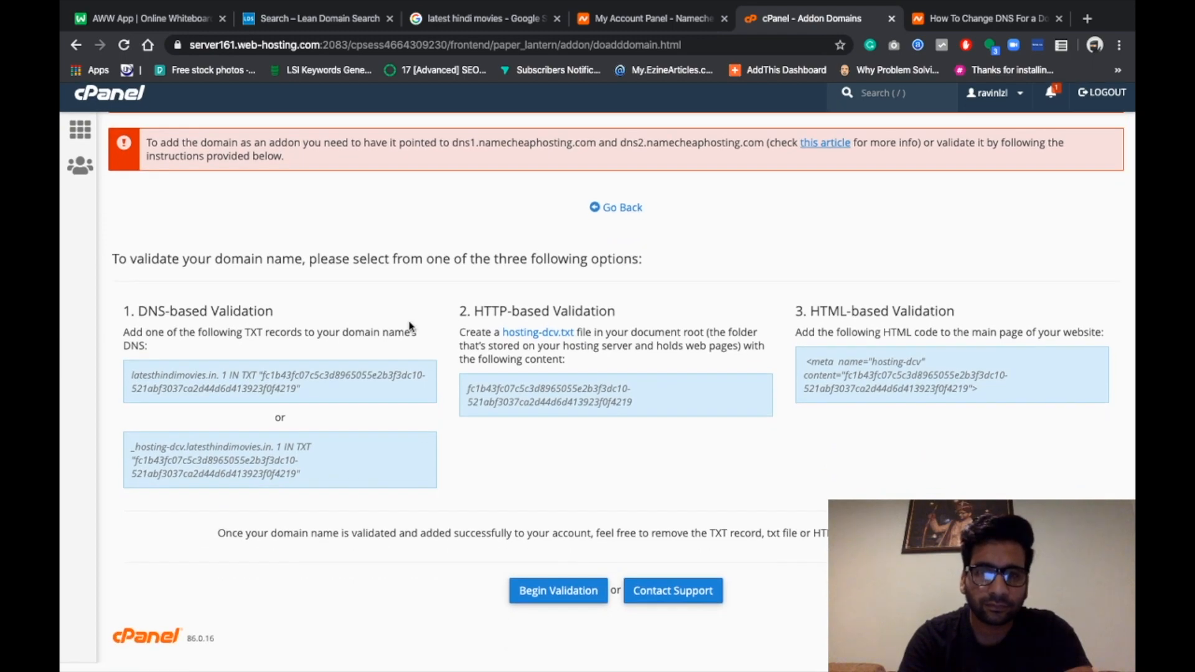
scroll(409, 326, up, 2)
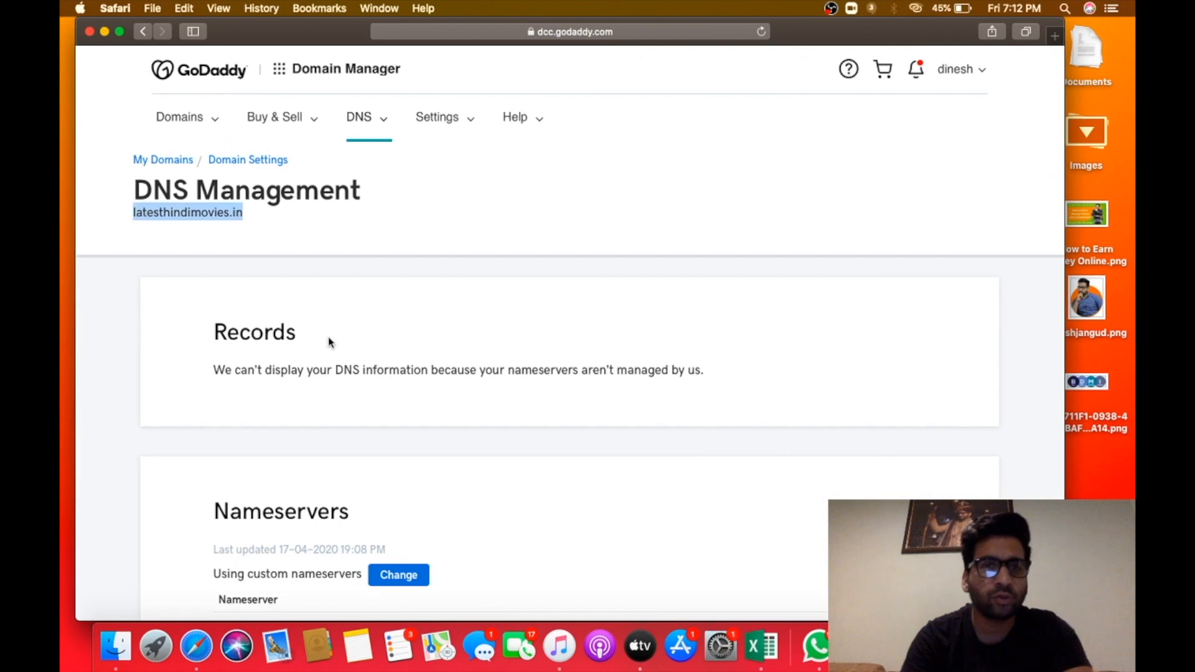
scroll(330, 349, down, 4)
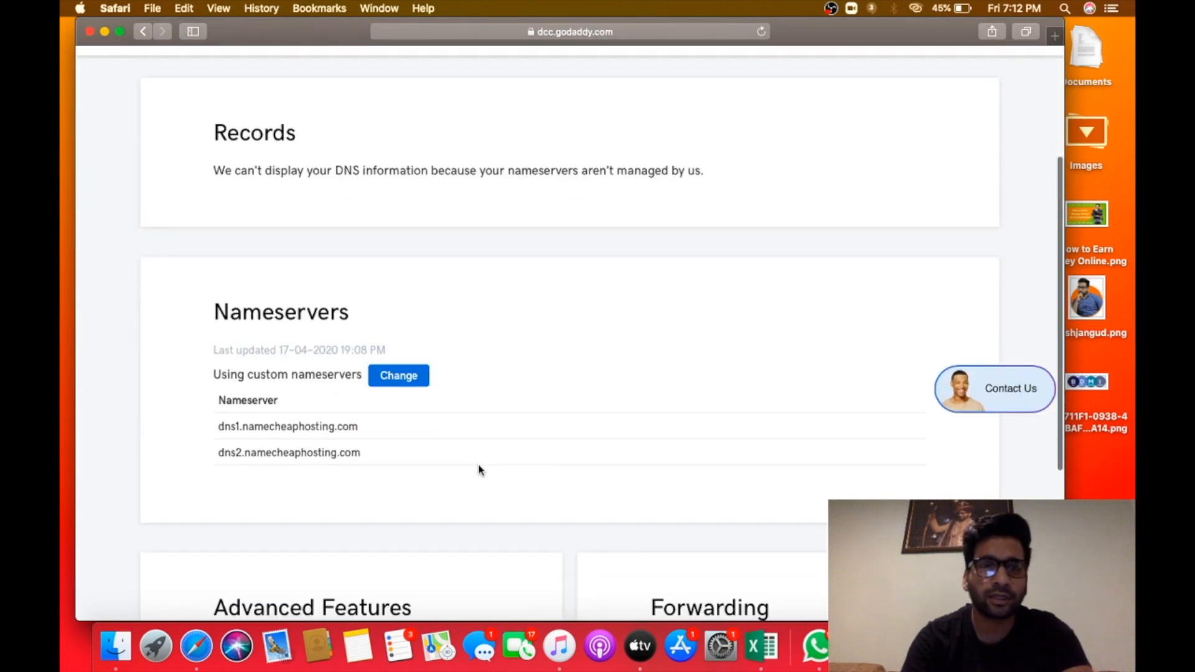
Re-save the custom nameservers dns1 and dns2.namecheaphosting.com for latesthindimovies.in
click(399, 376)
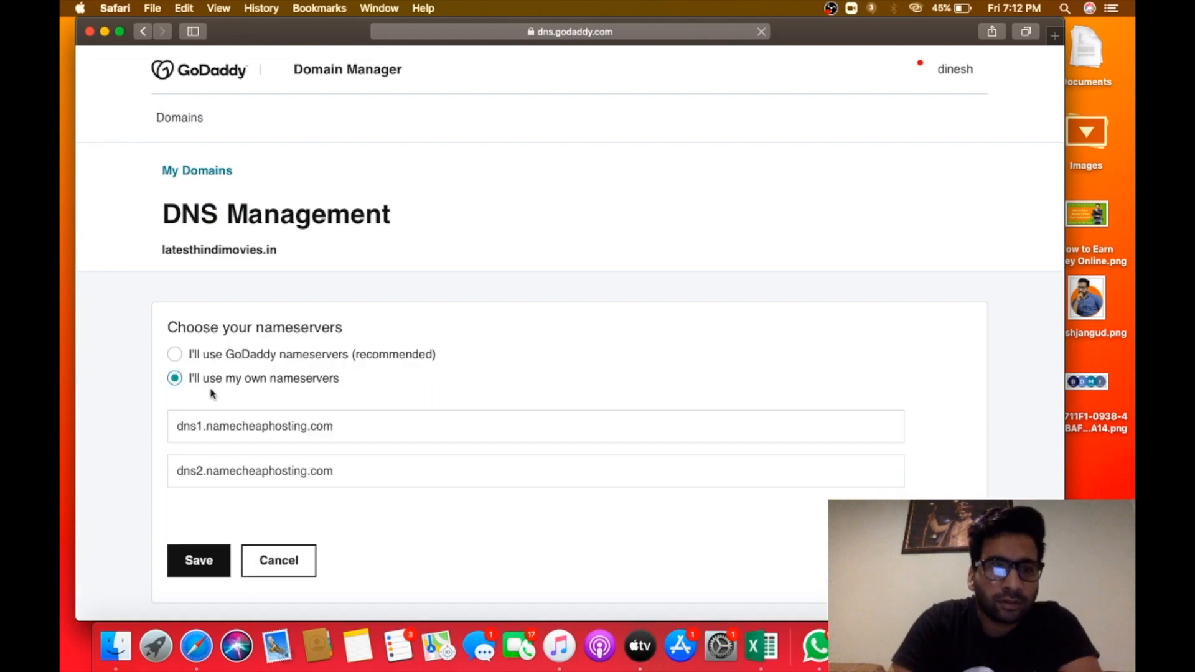
click(205, 430)
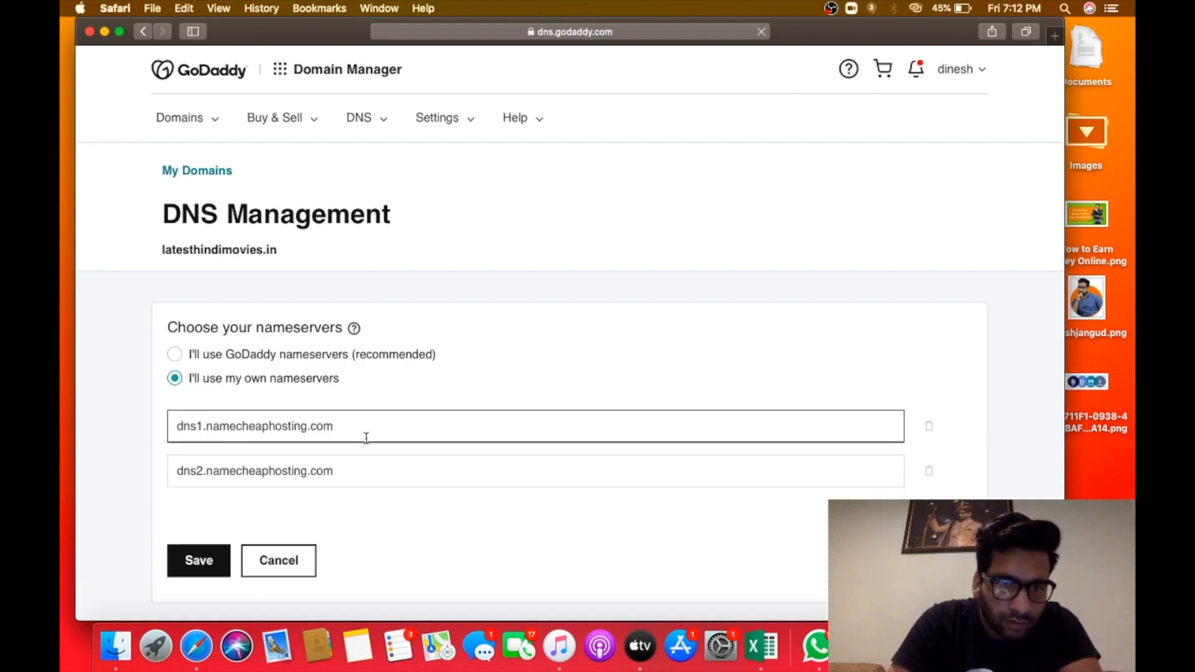
click(344, 467)
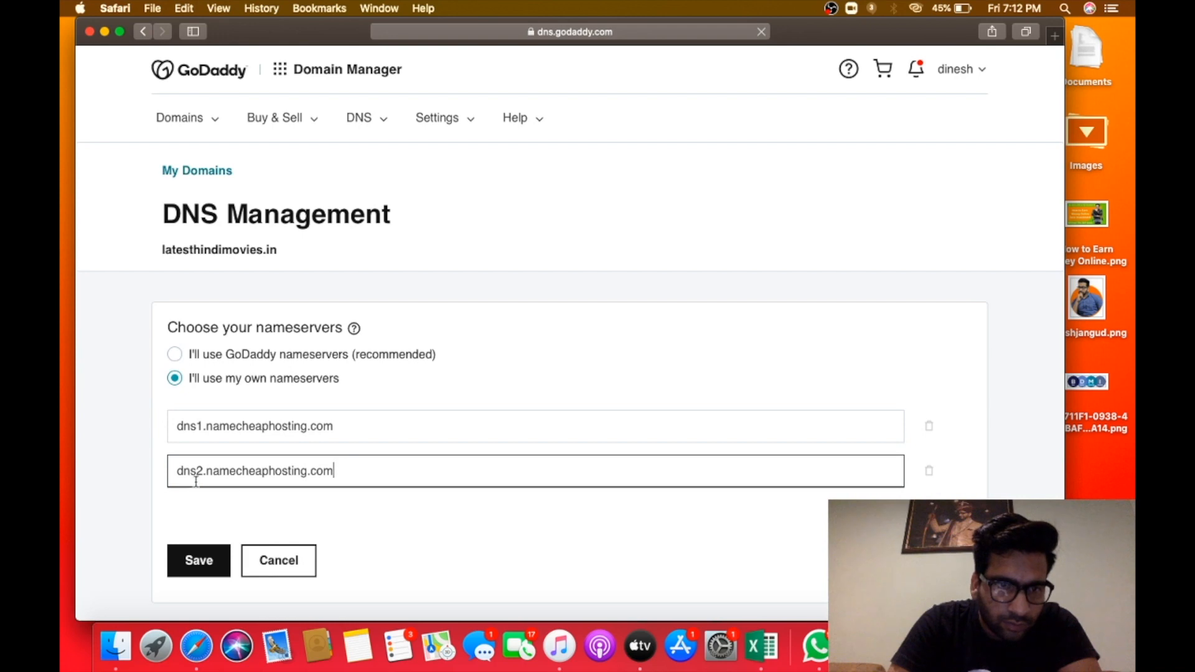
click(195, 562)
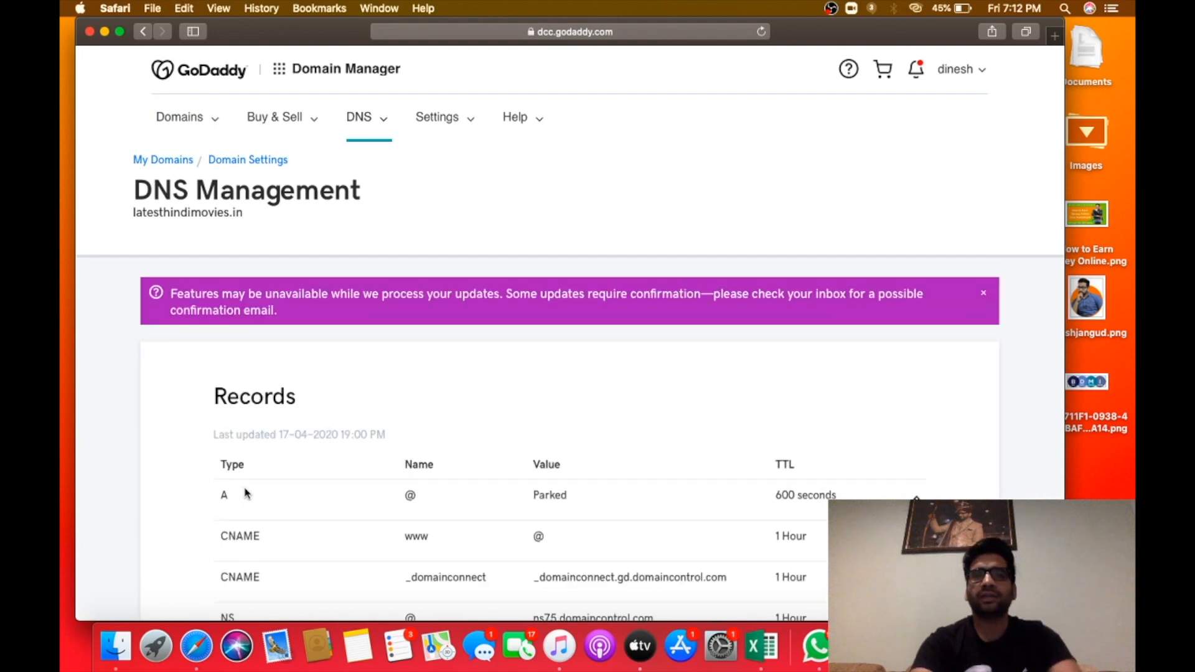
Reload the DNS page to confirm the 19:12 update and select the domain name
scroll(391, 326, down, 2)
scroll(391, 326, up, 2)
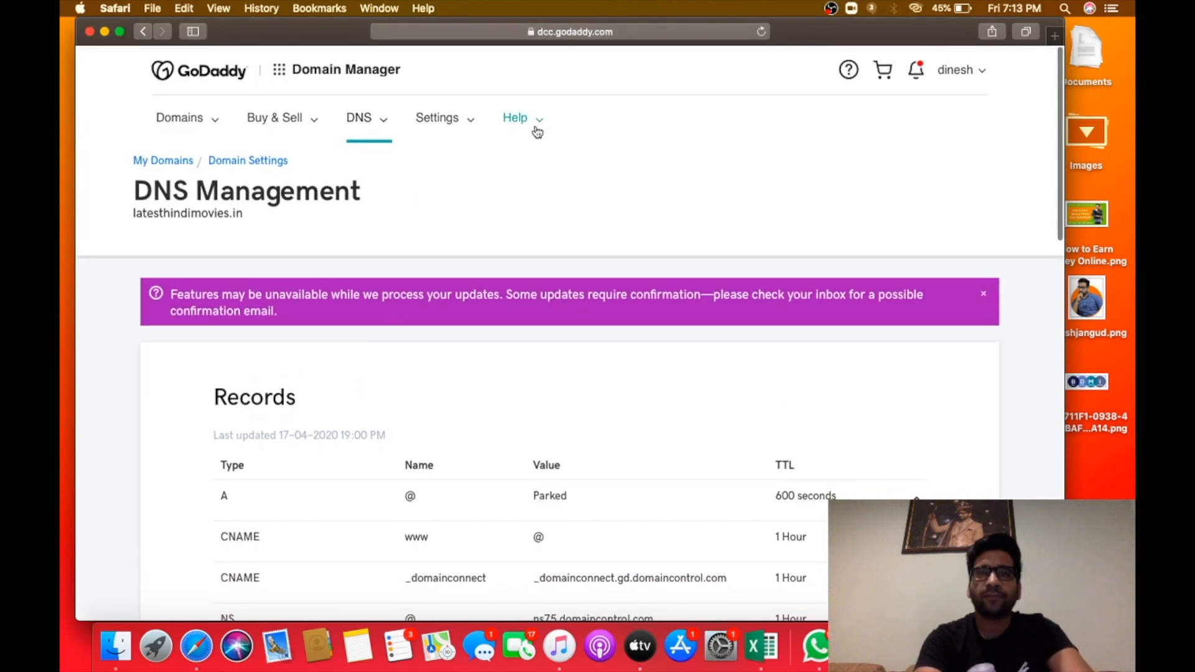
click(761, 32)
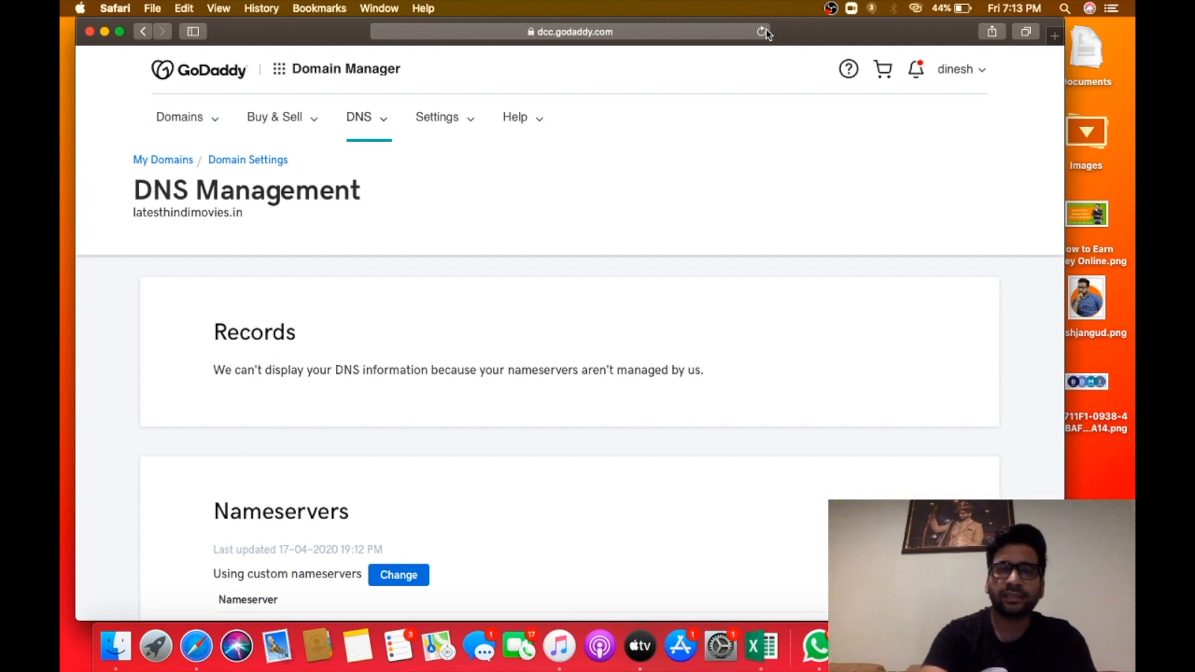
scroll(436, 374, down, 5)
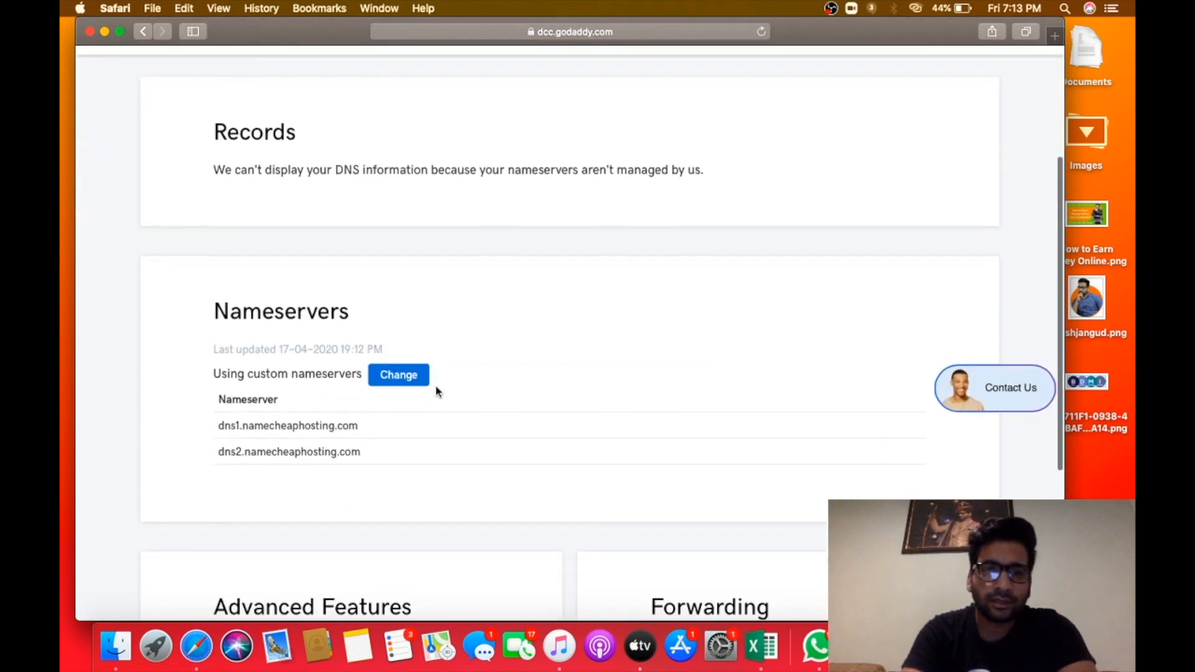
scroll(436, 391, up, 5)
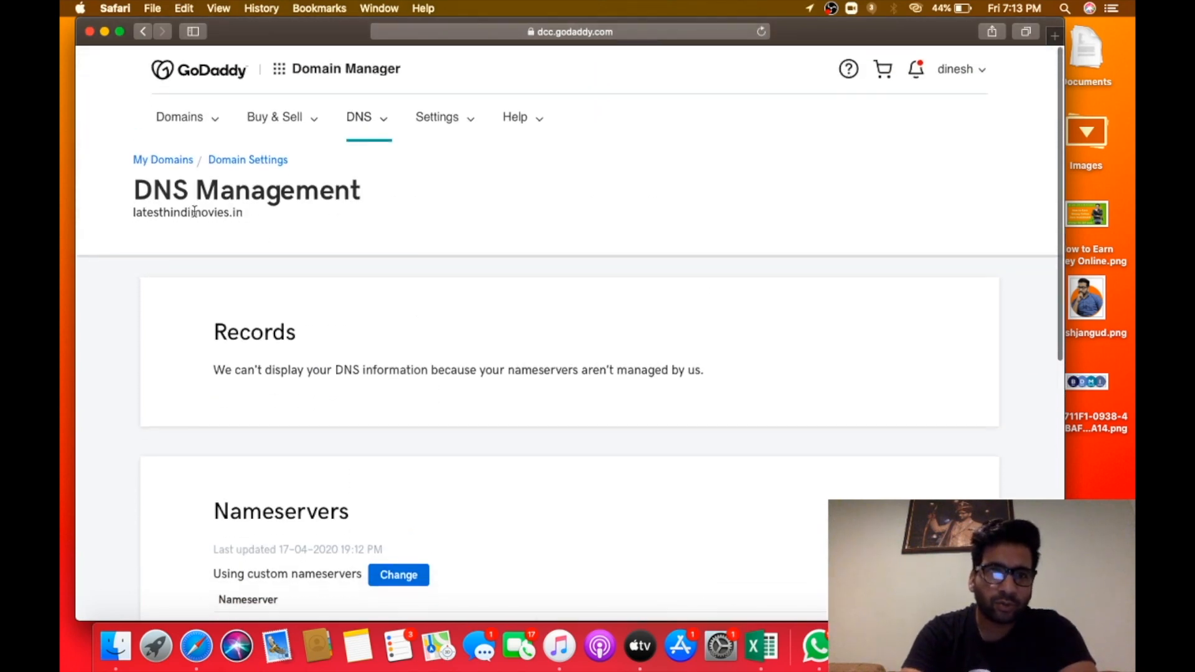
double_click(168, 209)
key(ctrl+c)
key(super+Tab)
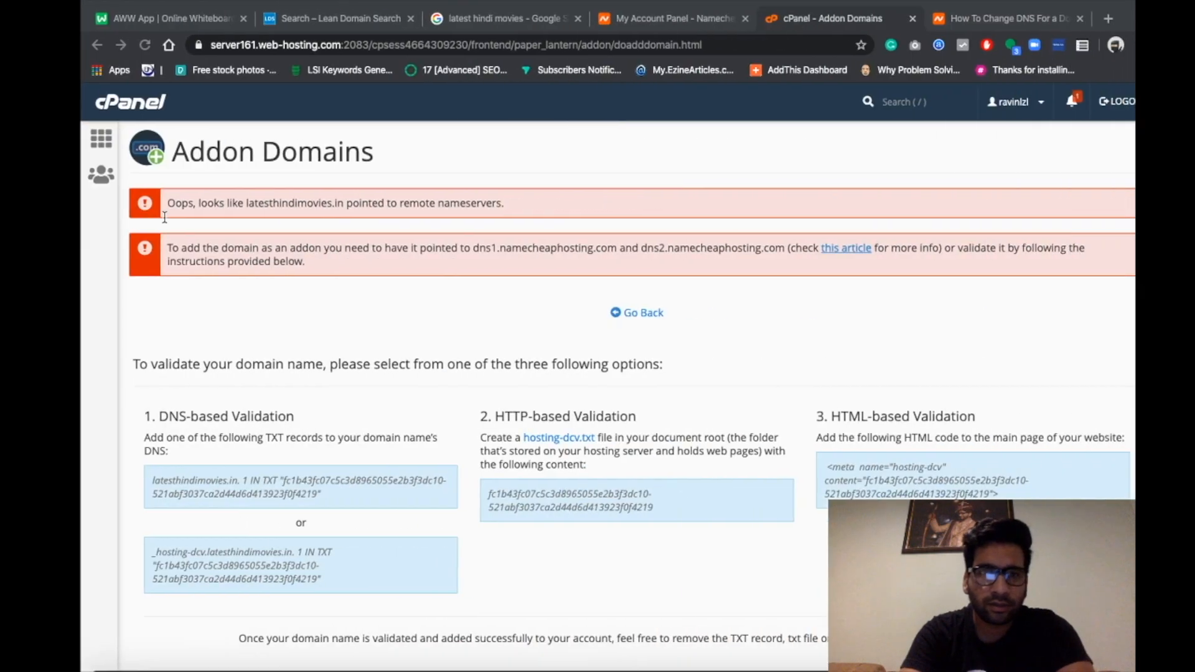
Submit latesthindimovies.in as an addon domain with subdomain latesthindimovies and matching document root
click(86, 139)
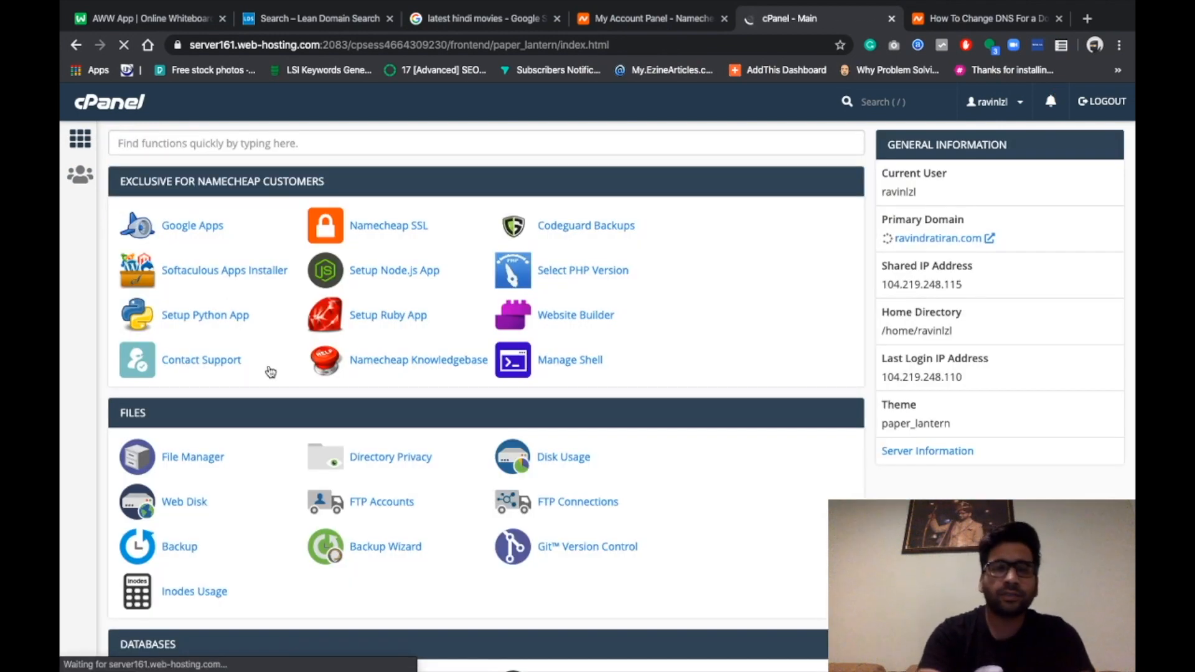
scroll(205, 420, down, 5)
scroll(297, 471, down, 1)
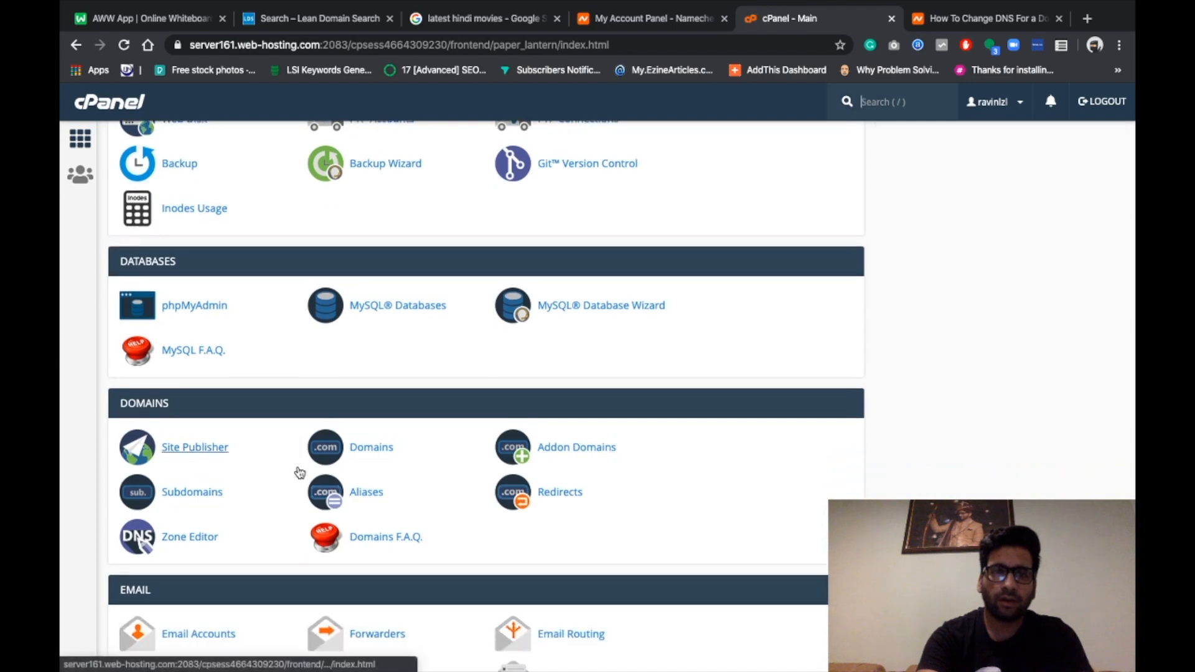
click(572, 456)
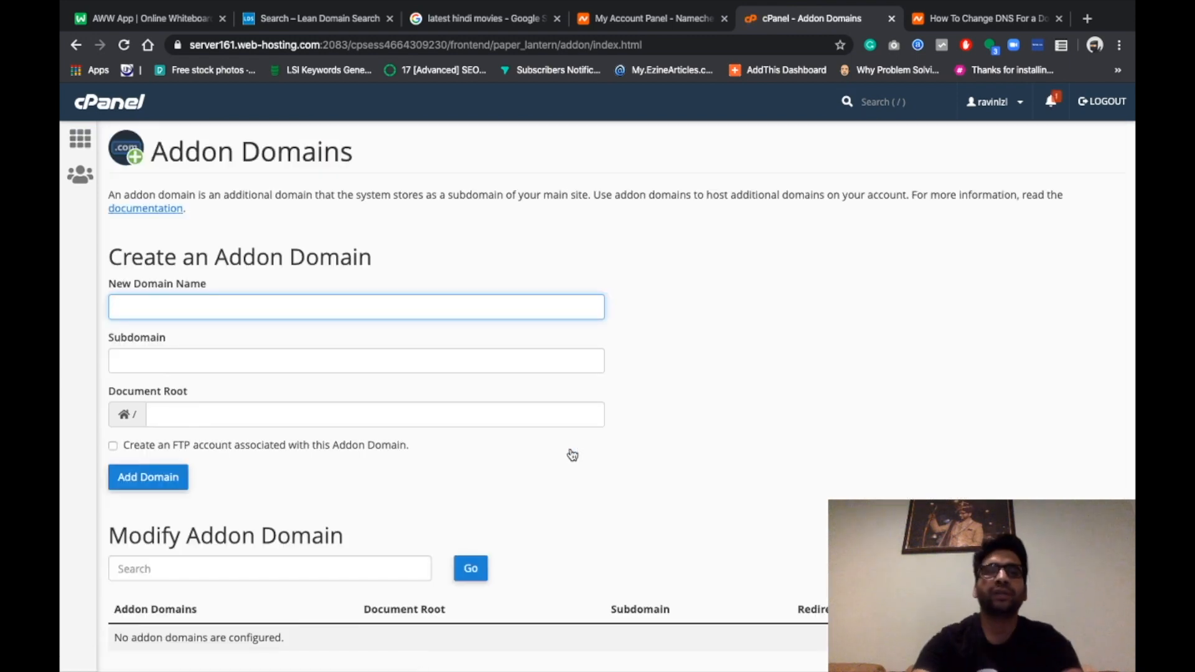
key(ctrl+v)
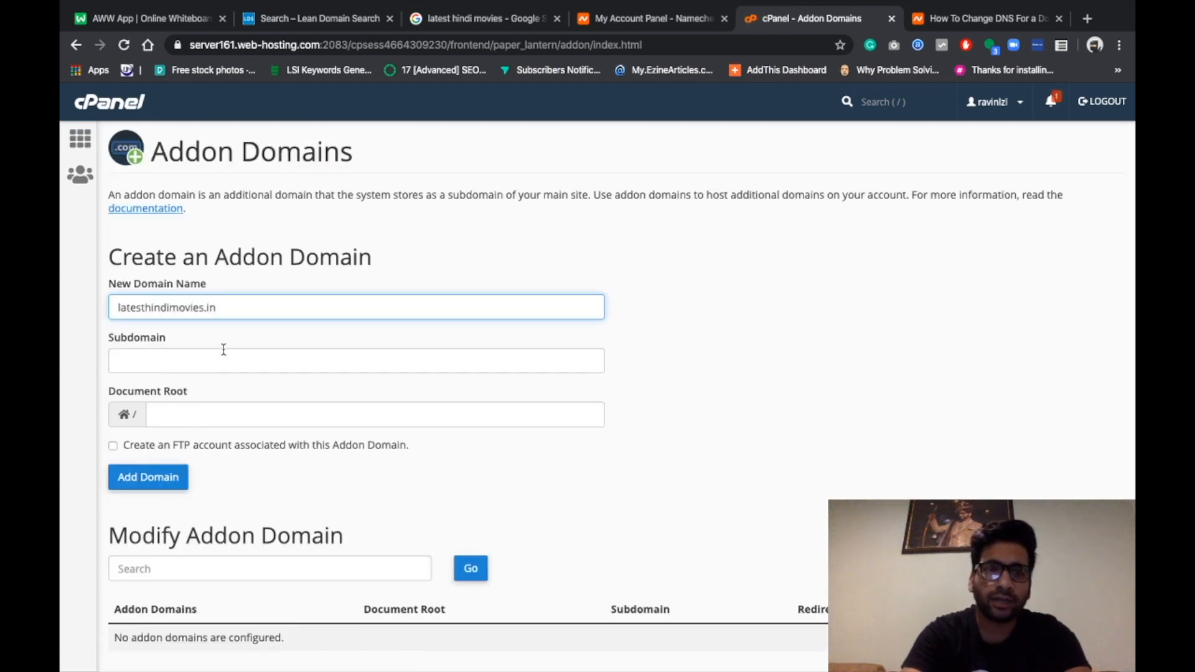
click(200, 362)
click(140, 484)
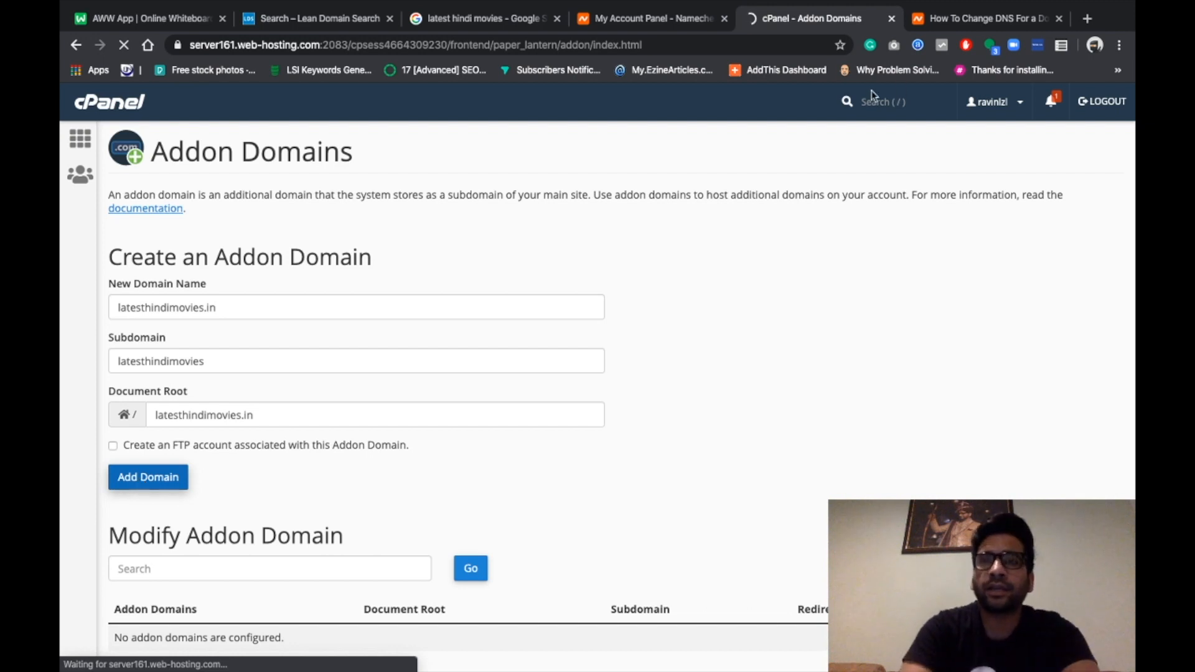
Search the web for 'dns checker' in a new tab and open dnschecker.org
click(1088, 19)
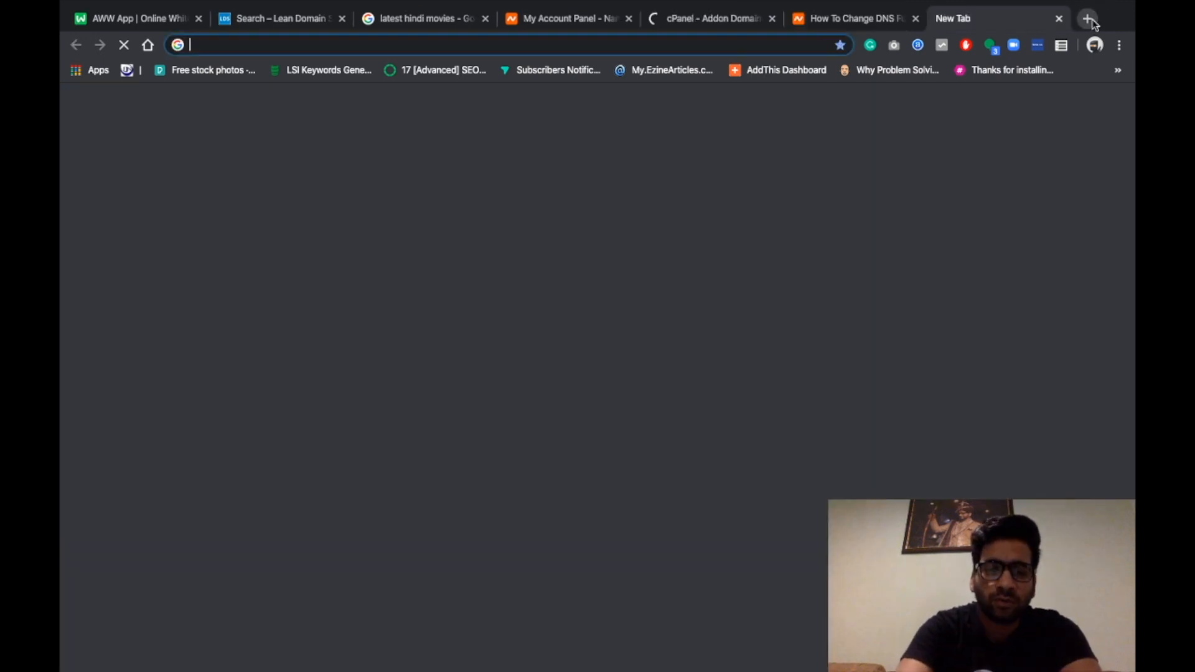
text(dnc)
key(BackSpace)
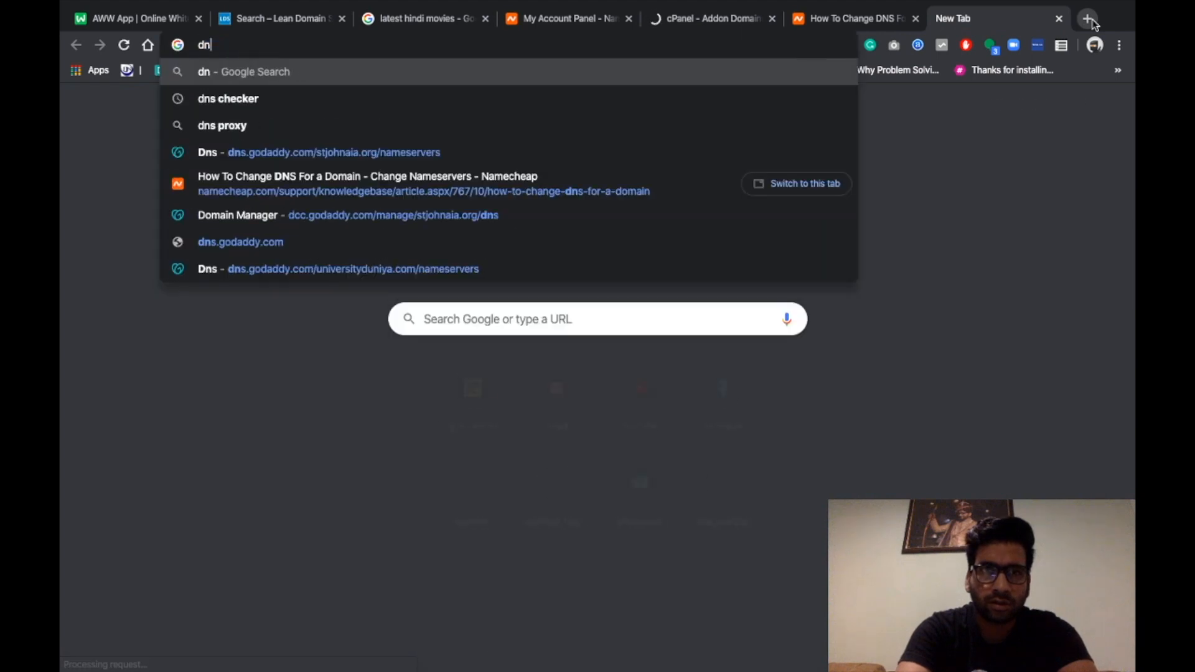
text(s)
key(Return)
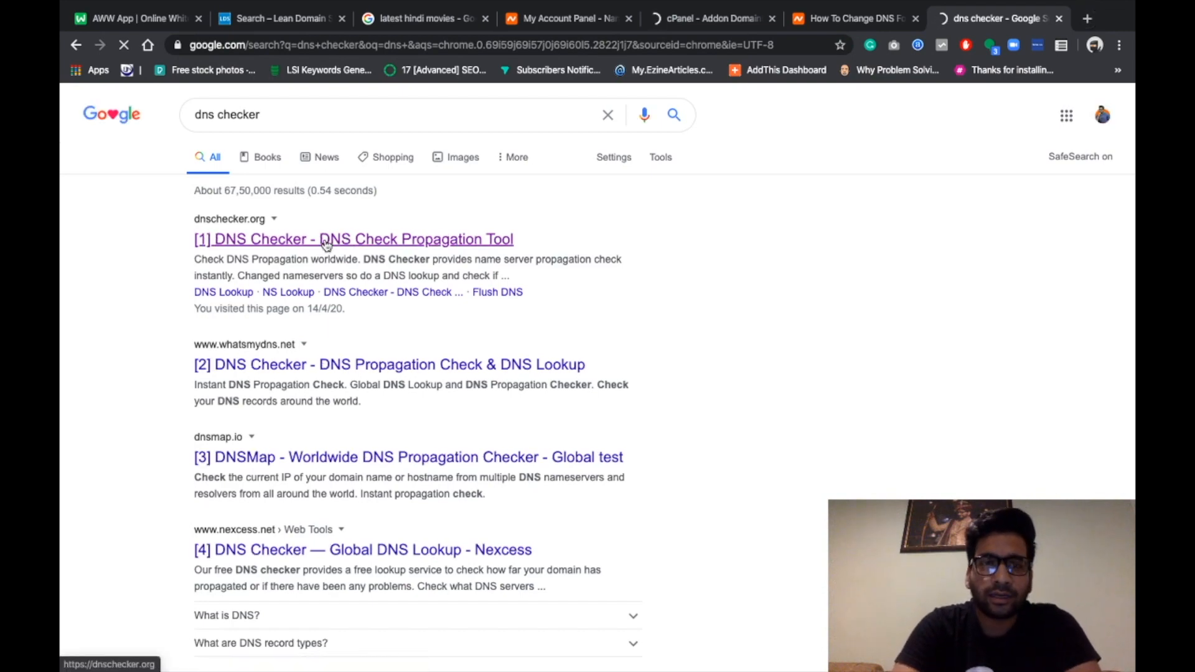
click(324, 241)
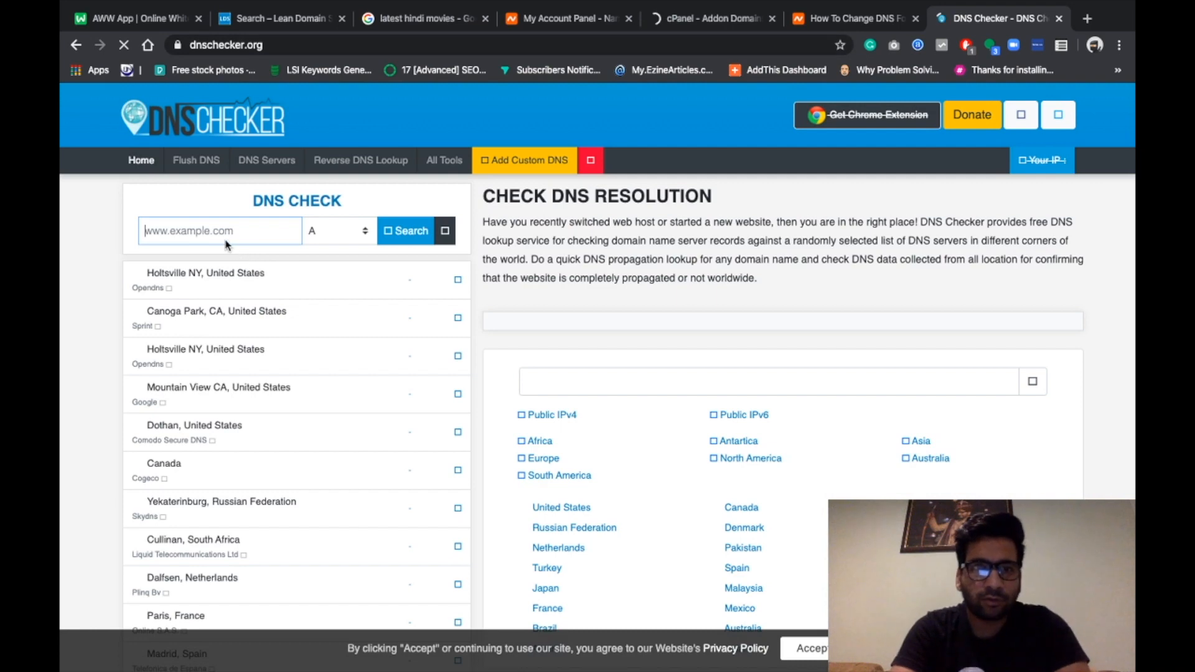
Run an A-record lookup for latesthindimovies.in and review the unresolved server results
key(ctrl+v)
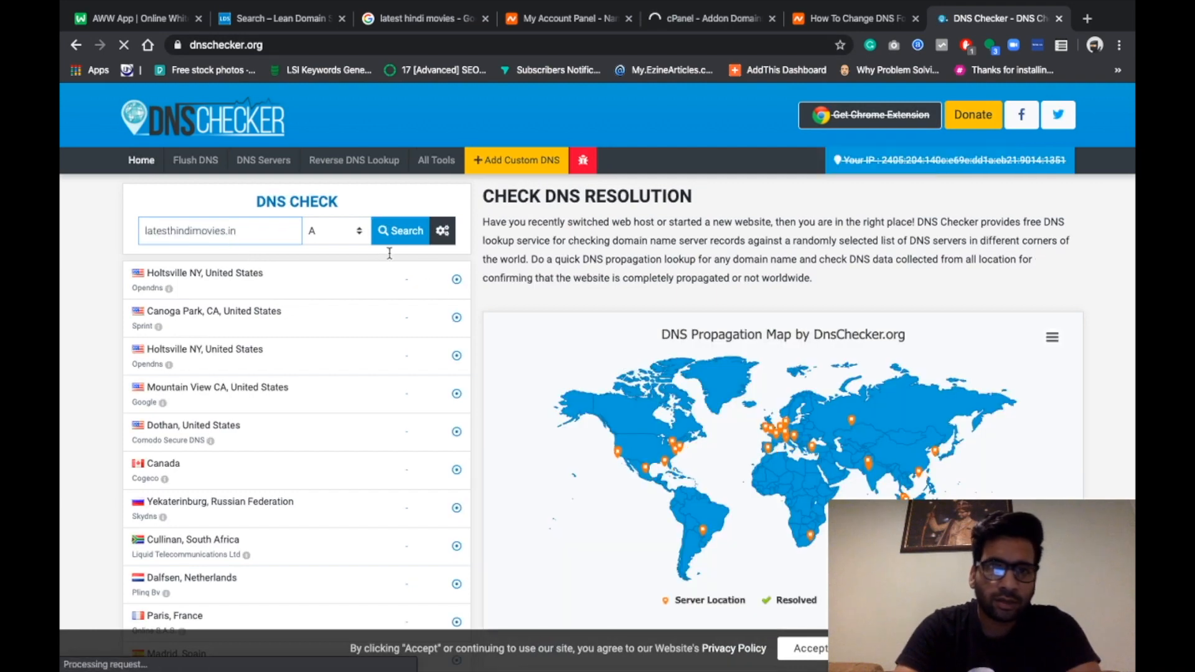
click(397, 232)
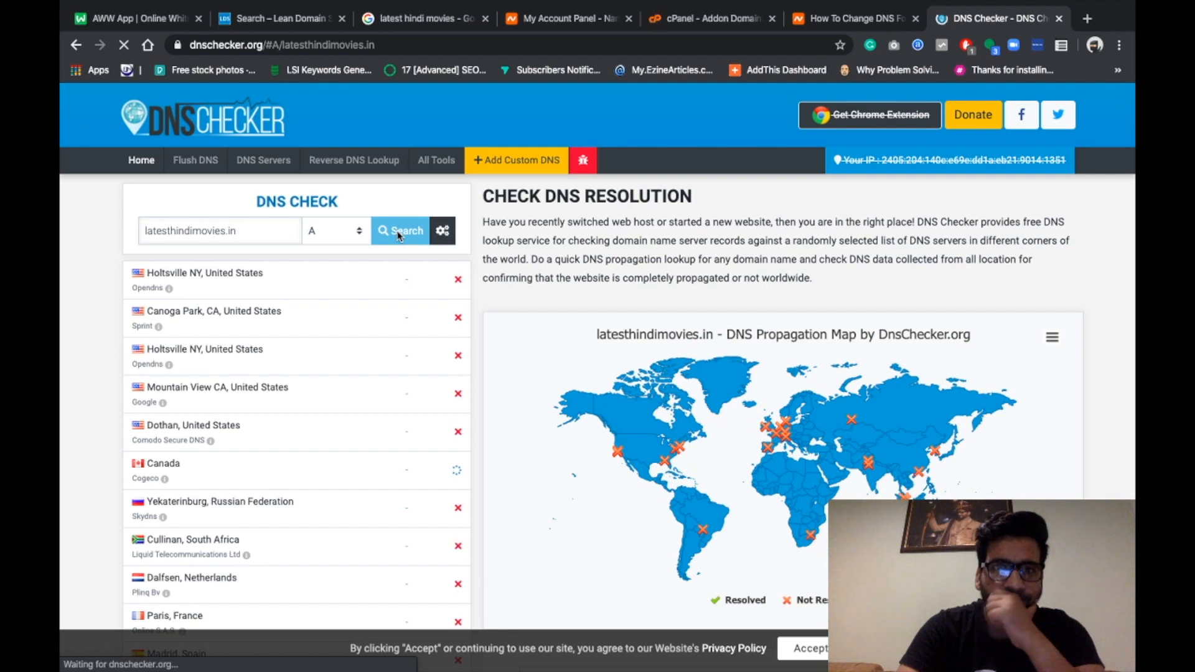
scroll(398, 396, down, 2)
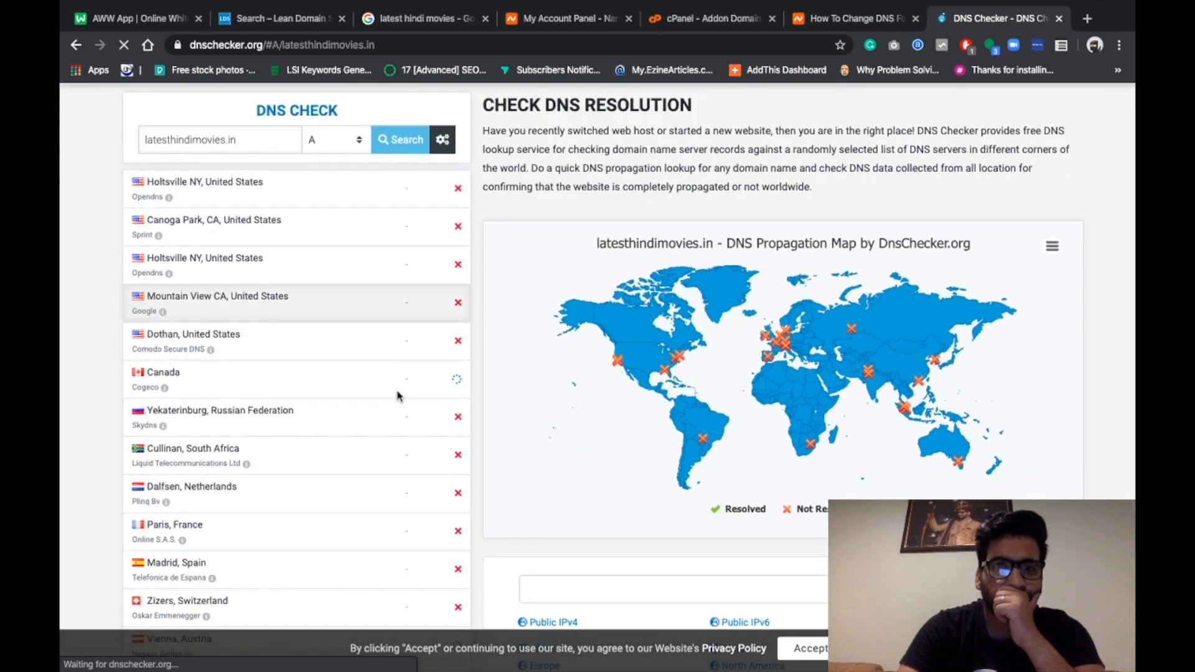
scroll(398, 396, down, 3)
scroll(399, 396, up, 5)
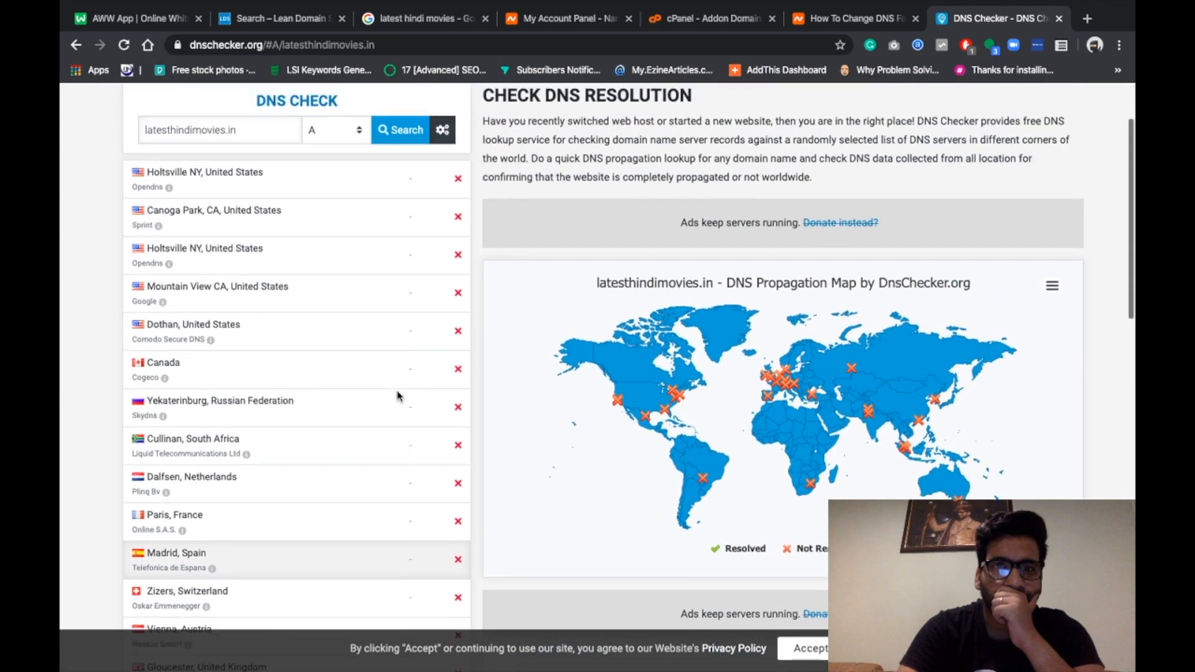
scroll(442, 366, down, 4)
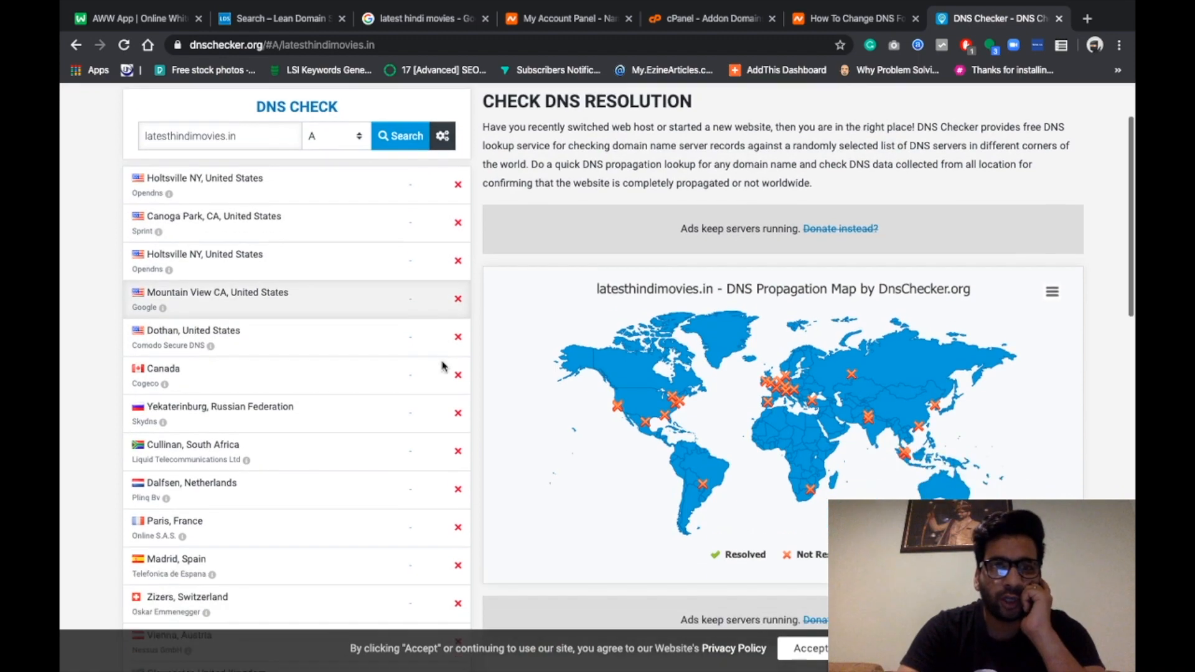
scroll(444, 366, down, 4)
scroll(446, 366, up, 8)
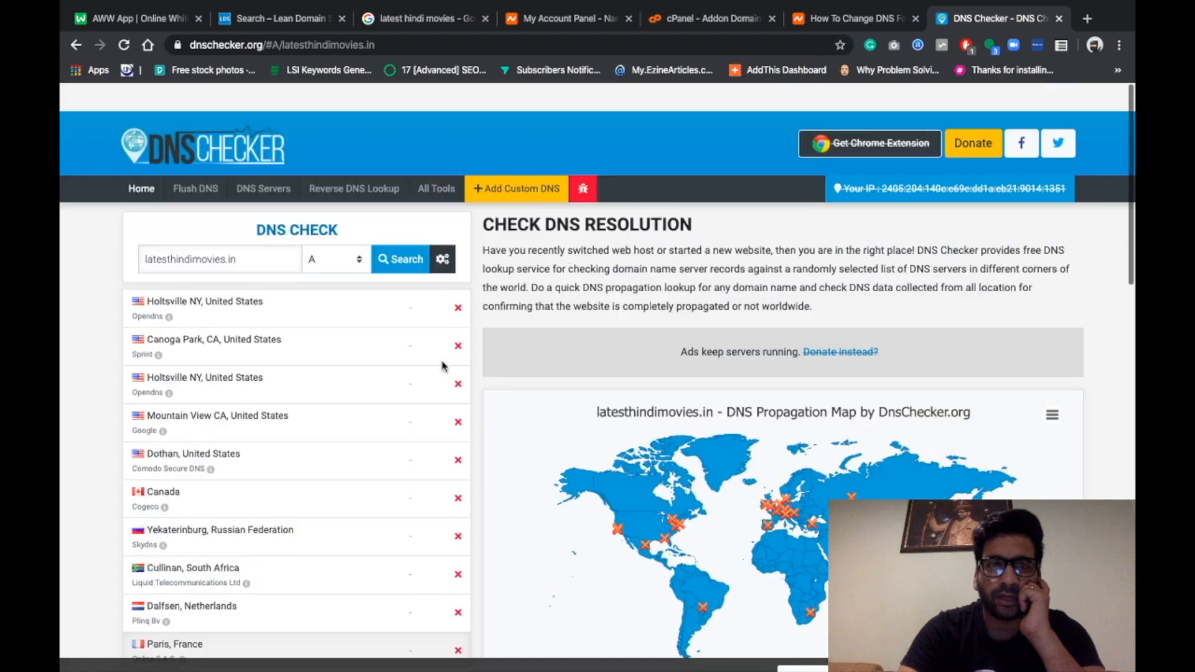
Confirm the addon domain was created and rerun the DNS check, now resolving to 104.219.248.115
click(709, 19)
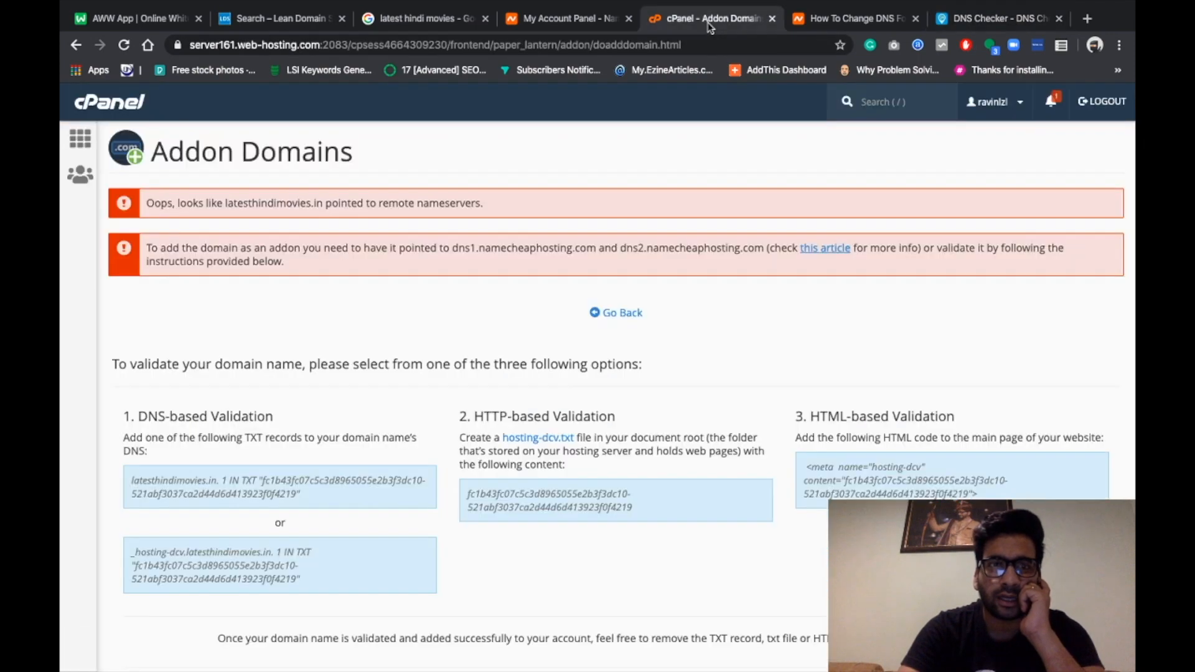
scroll(478, 344, down, 1)
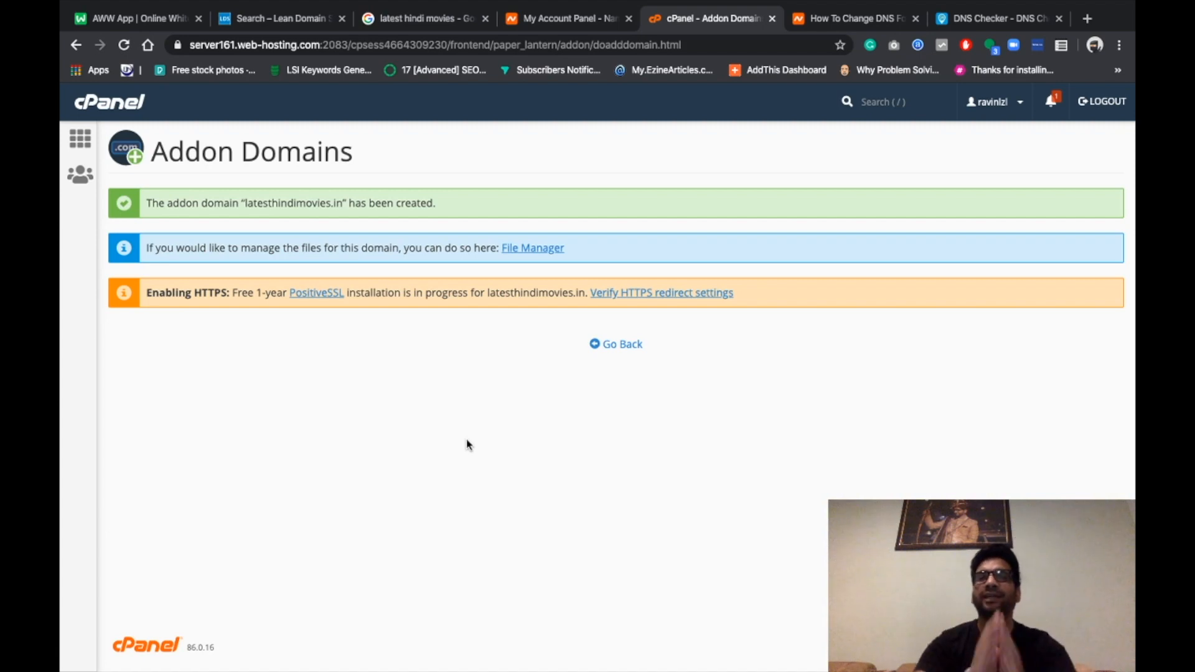
click(996, 18)
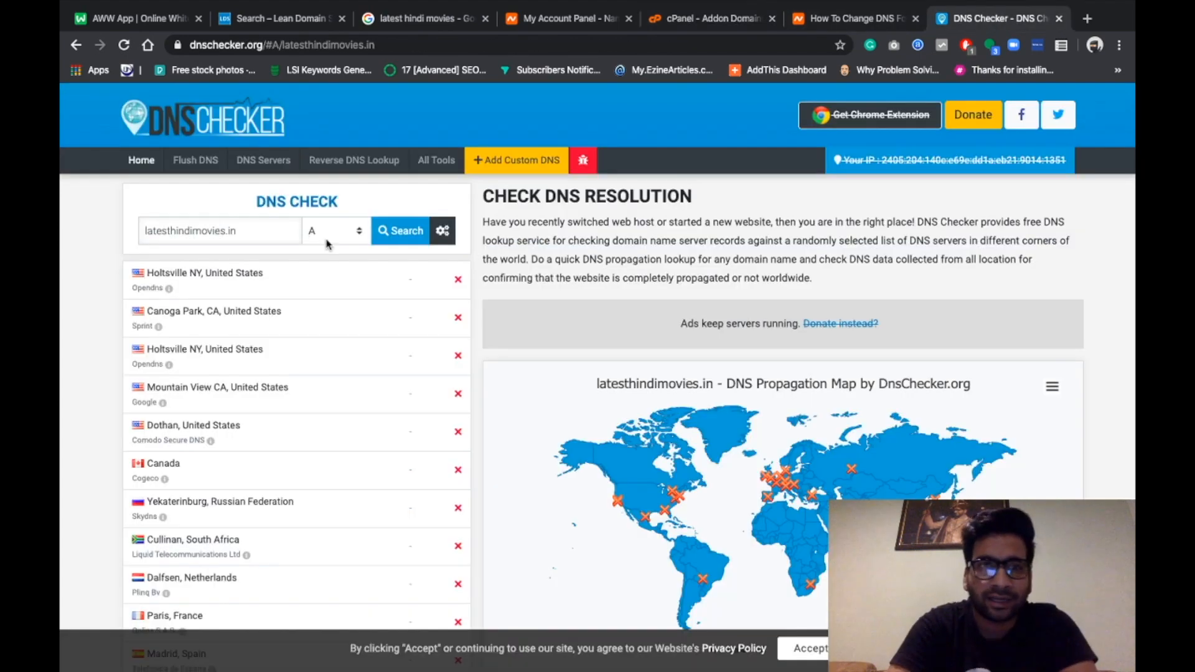
click(402, 234)
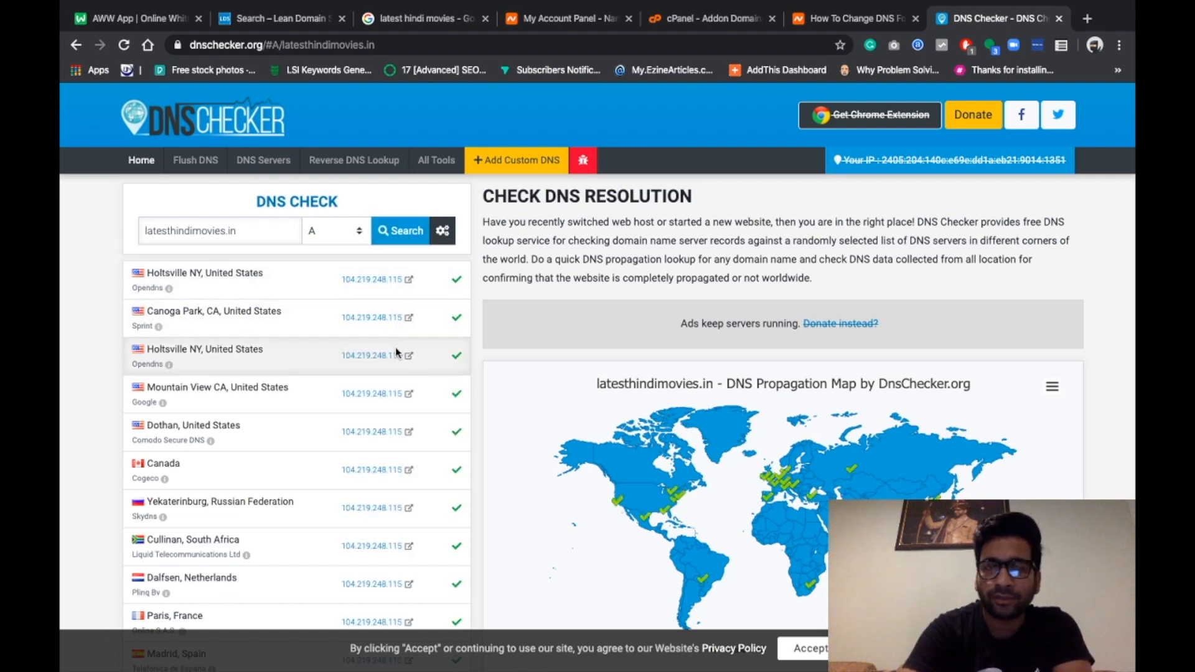
scroll(396, 349, down, 2)
scroll(405, 336, up, 1)
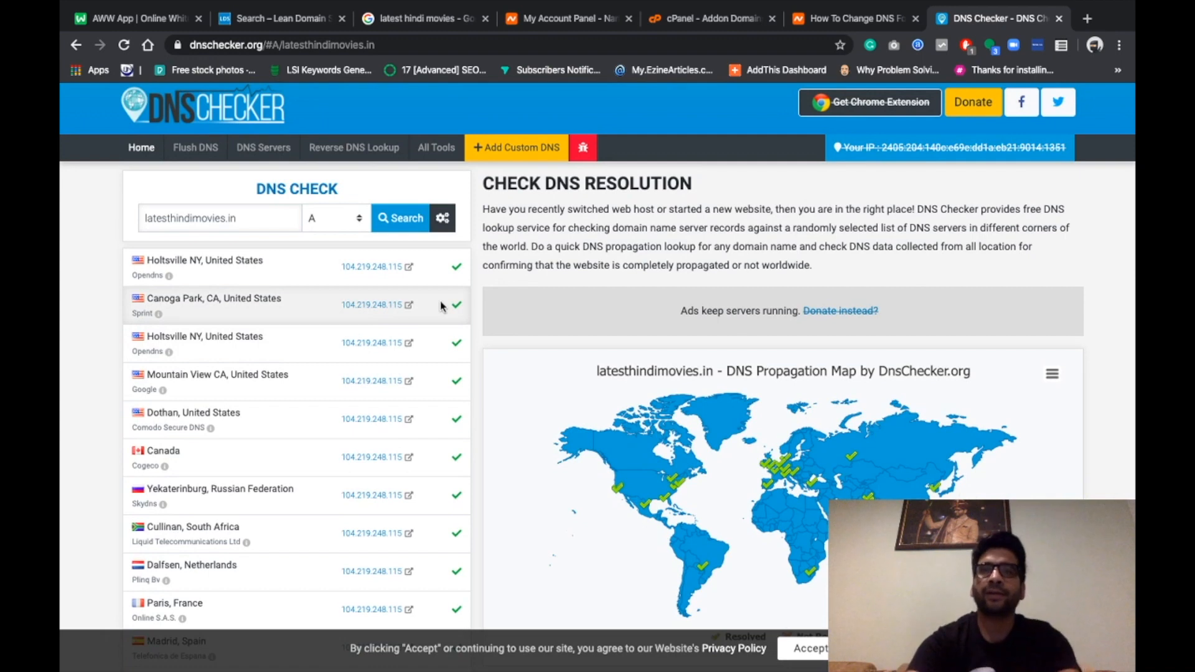
Return to the cPanel tools home page
click(816, 24)
click(697, 18)
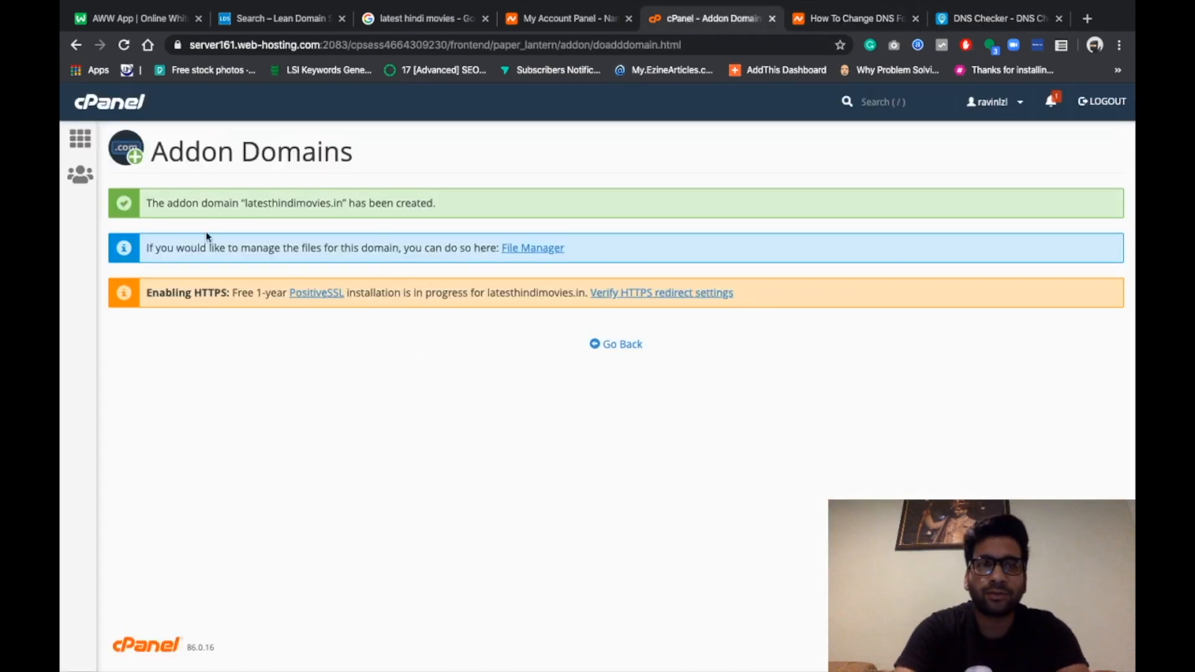
click(78, 138)
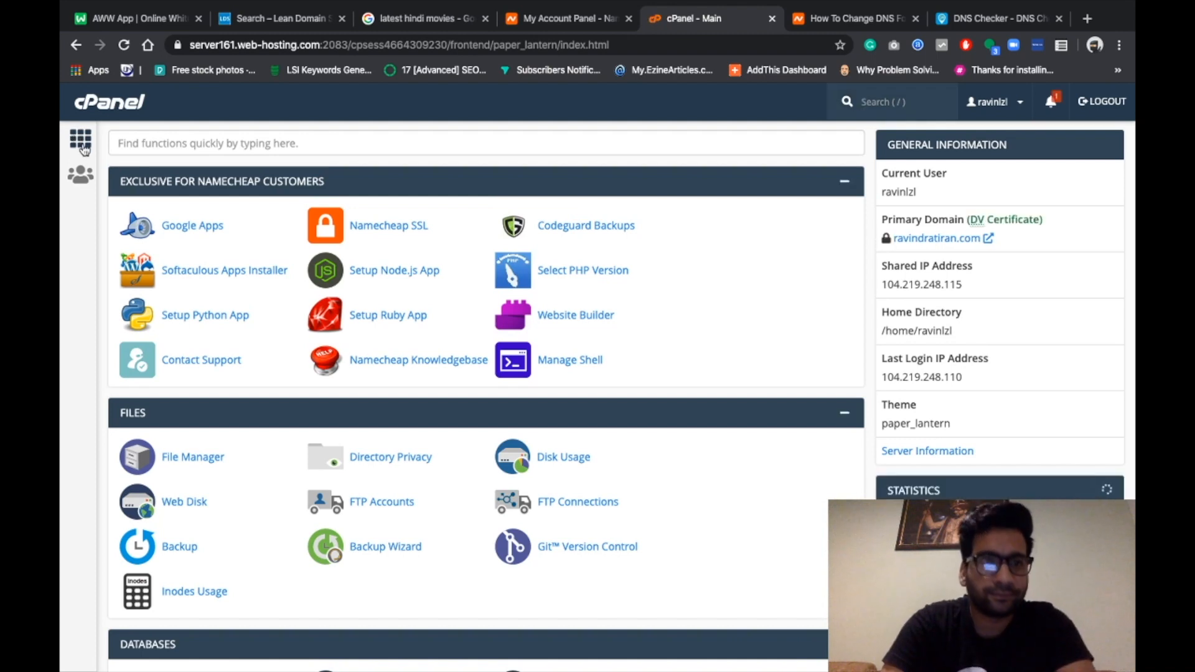
Open WordPress 5.4 from the Softaculous Apps Installer section of cPanel
scroll(187, 365, down, 1)
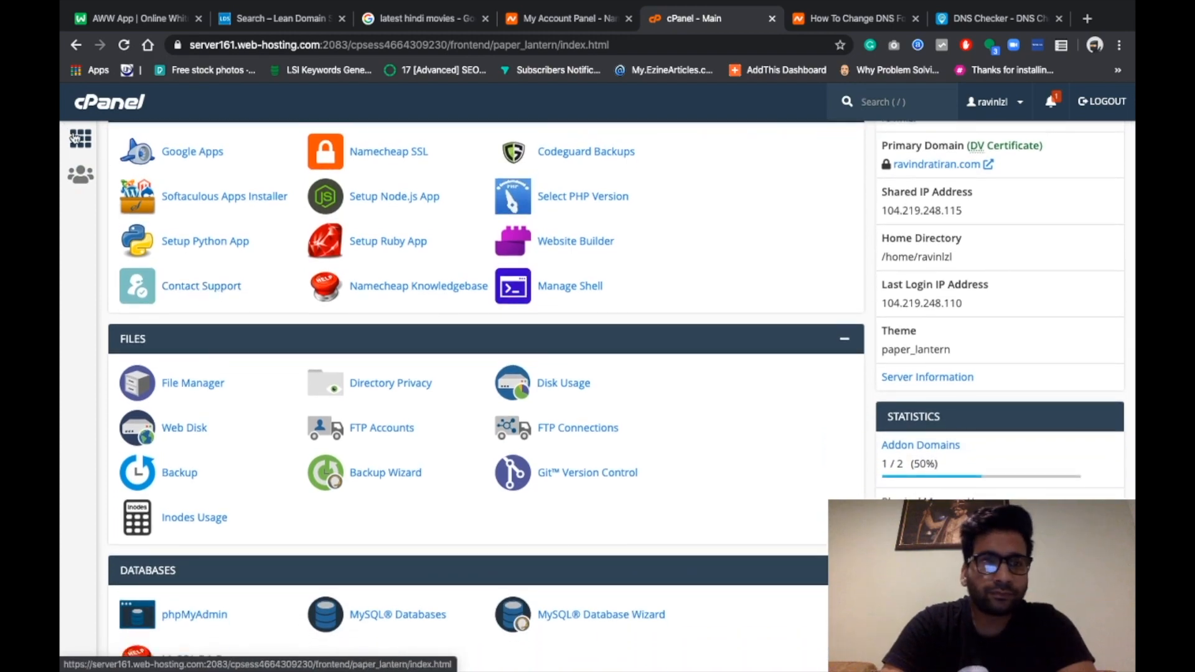
scroll(222, 325, down, 15)
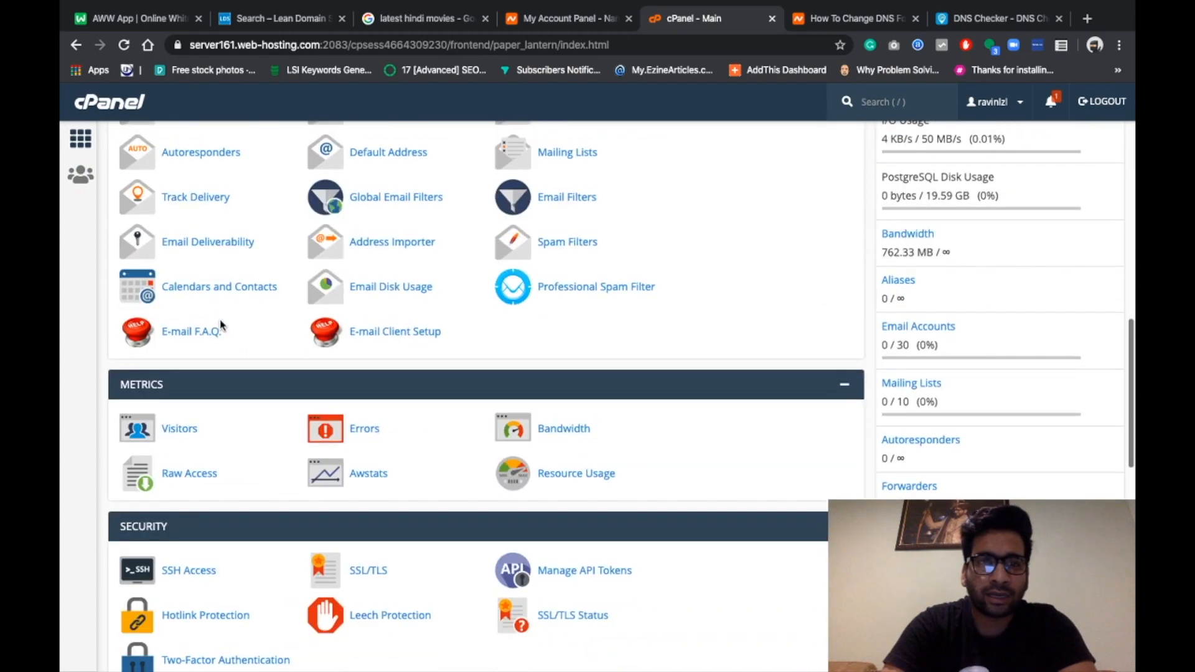
scroll(222, 326, down, 6)
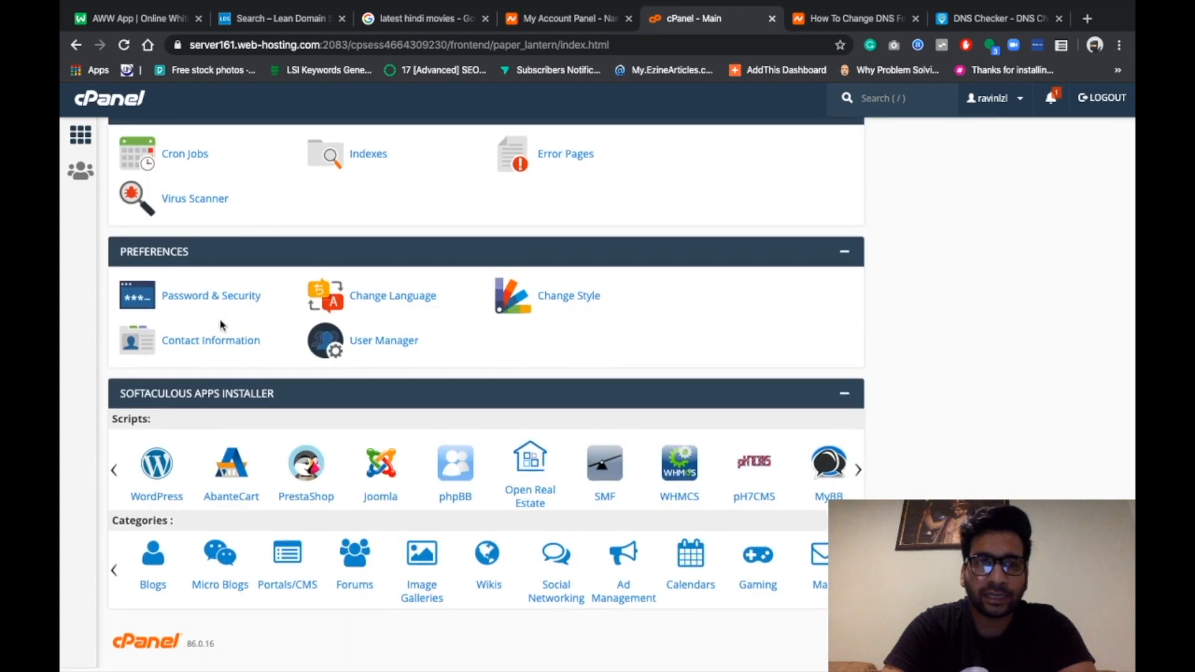
click(153, 503)
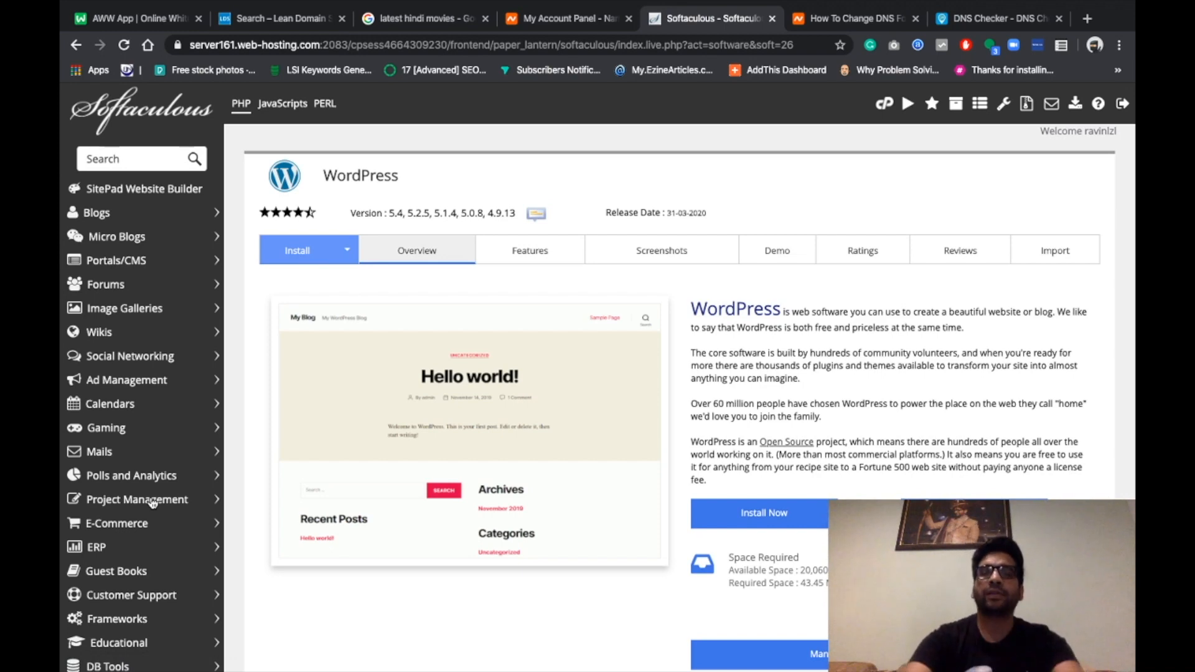
Open the WordPress install form and keep version 5.4
click(758, 514)
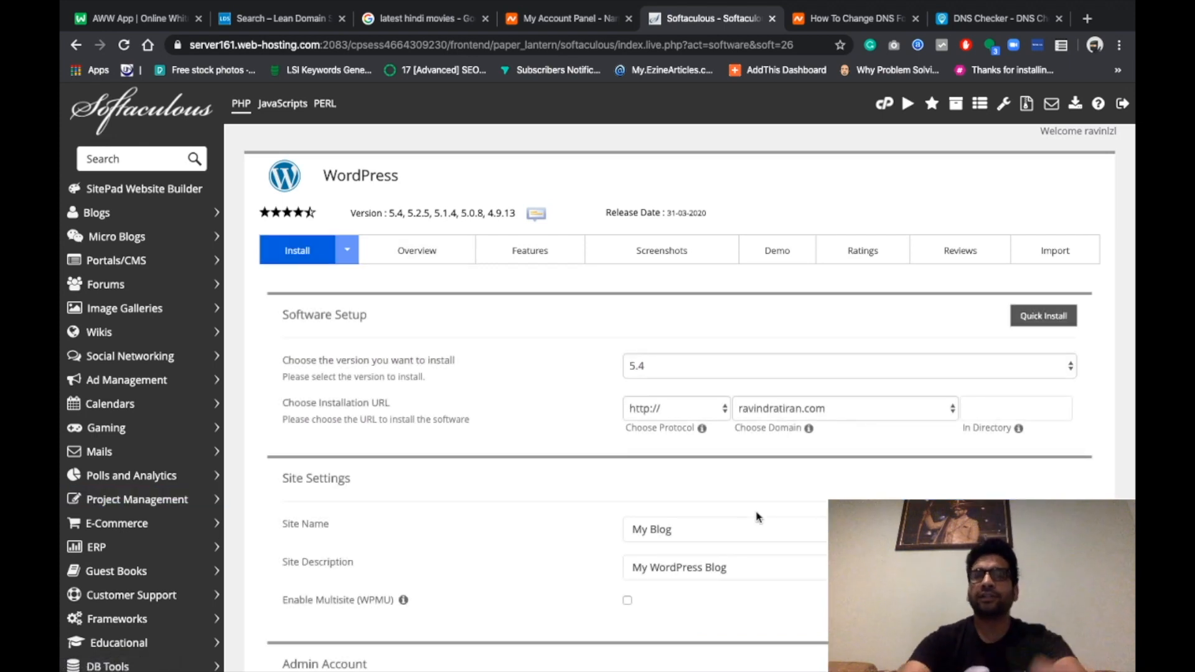
scroll(758, 517, down, 2)
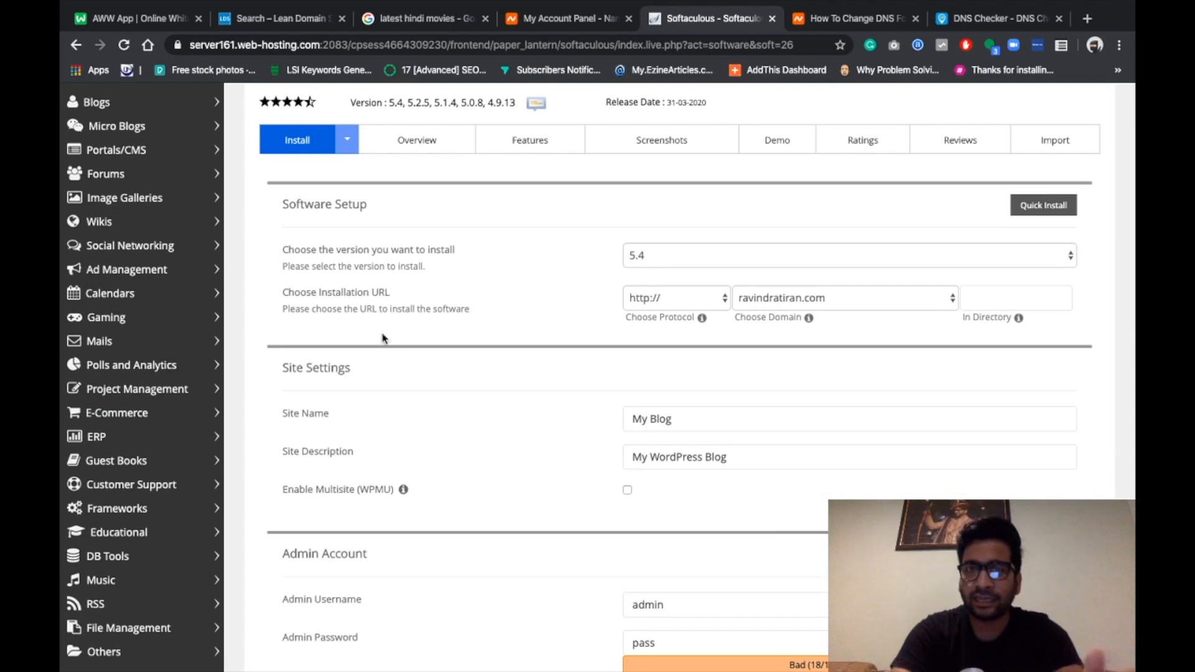
click(315, 249)
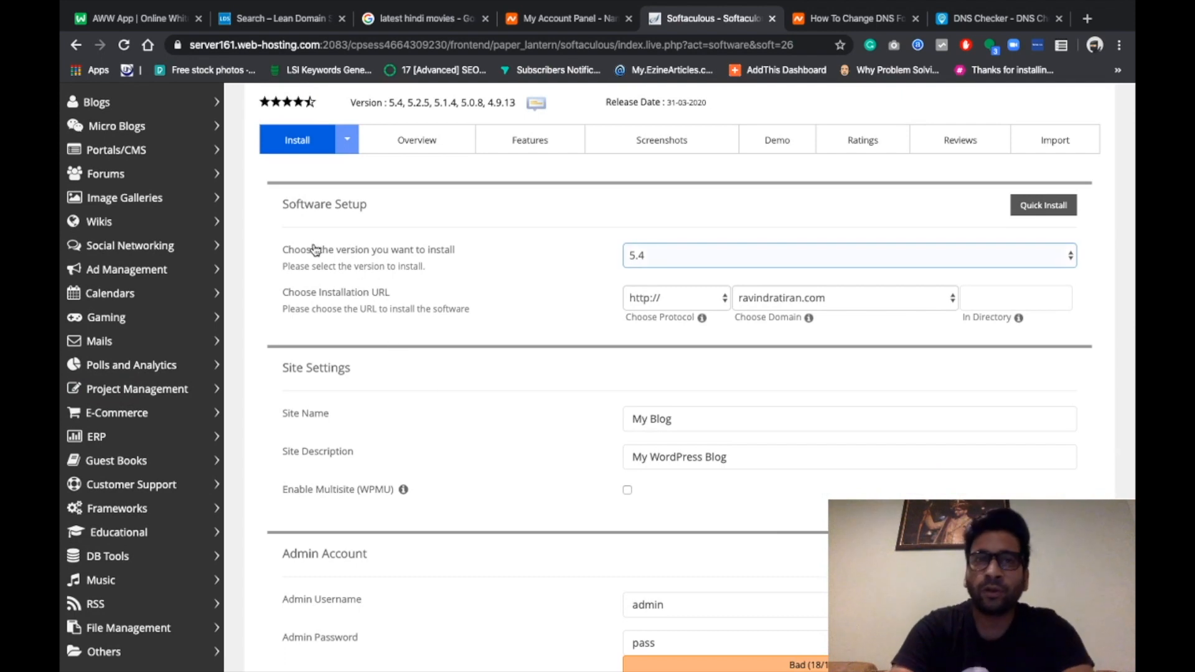
click(689, 253)
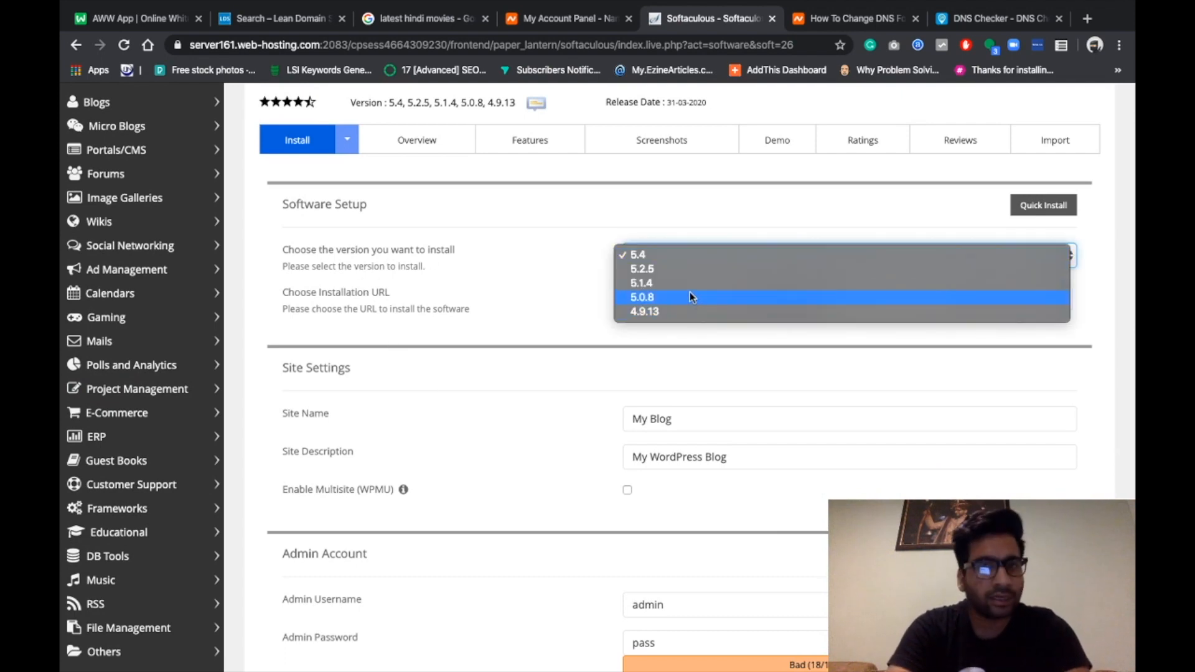
click(663, 256)
click(783, 302)
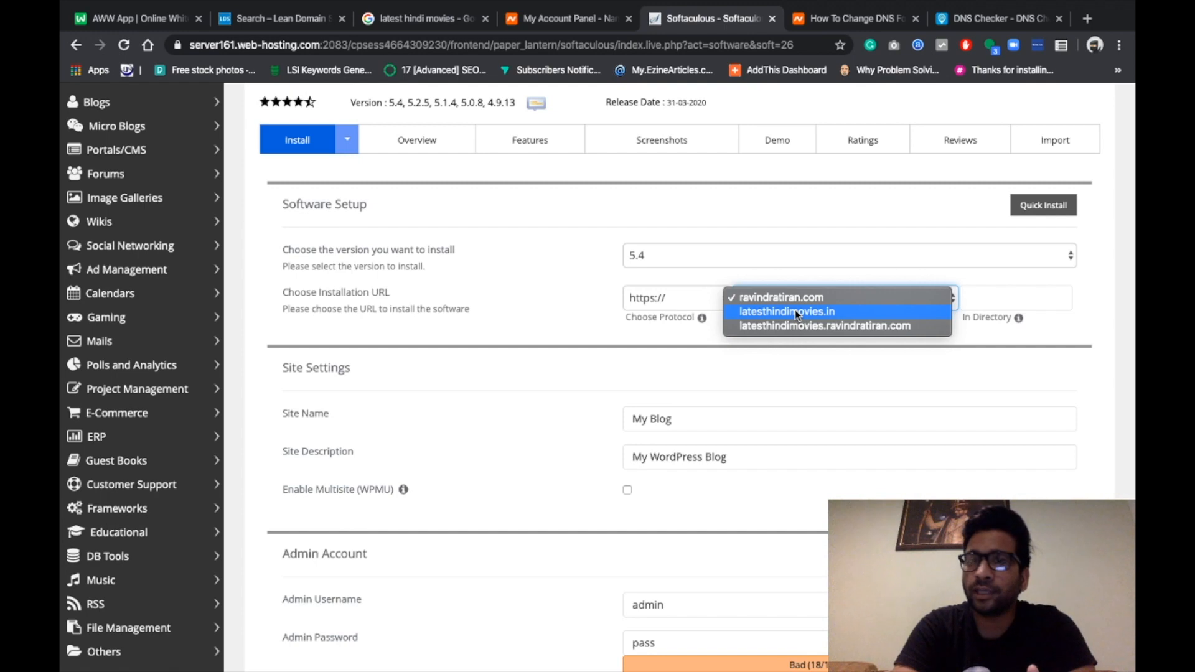
click(794, 309)
click(669, 300)
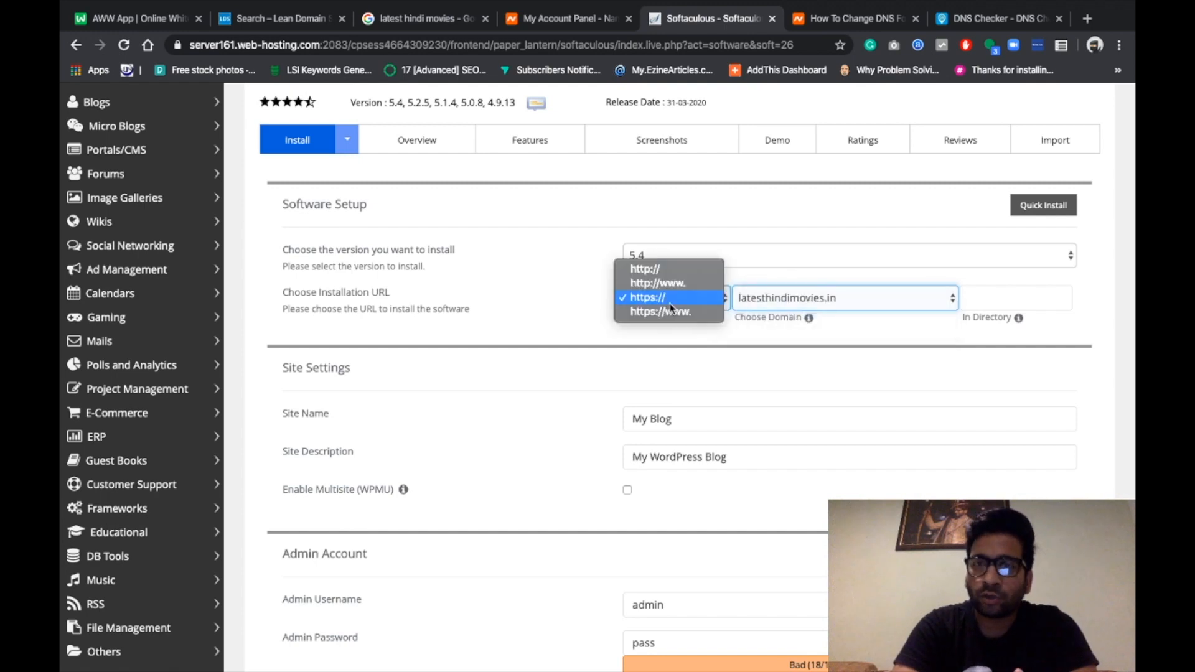
click(664, 272)
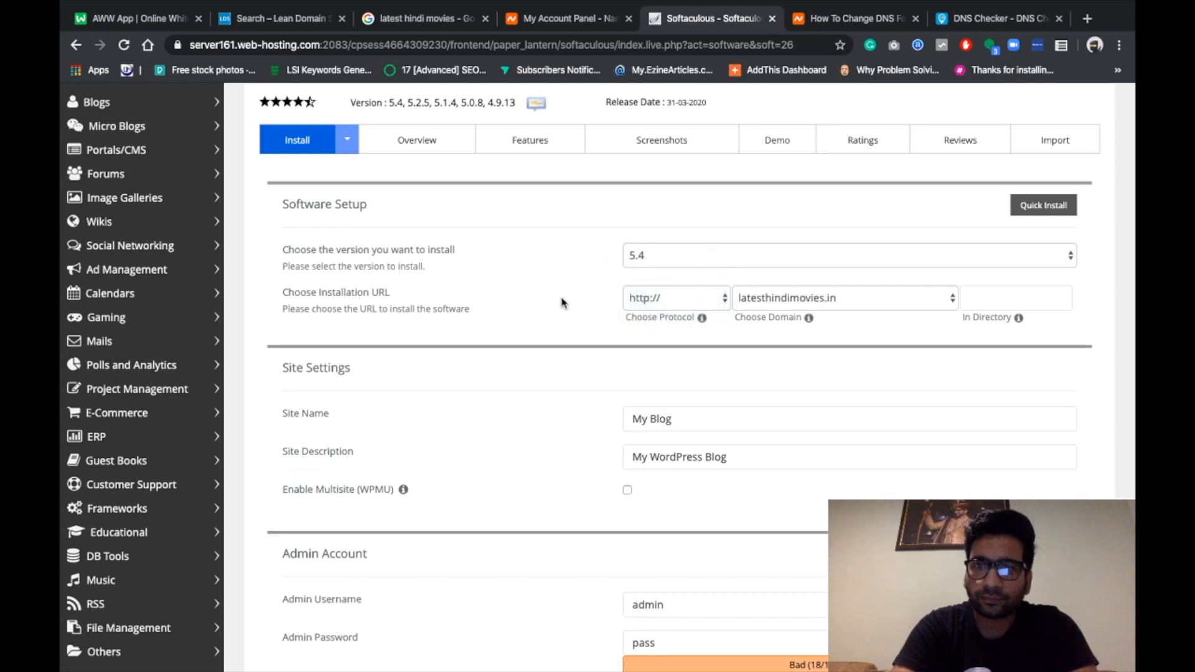
click(653, 299)
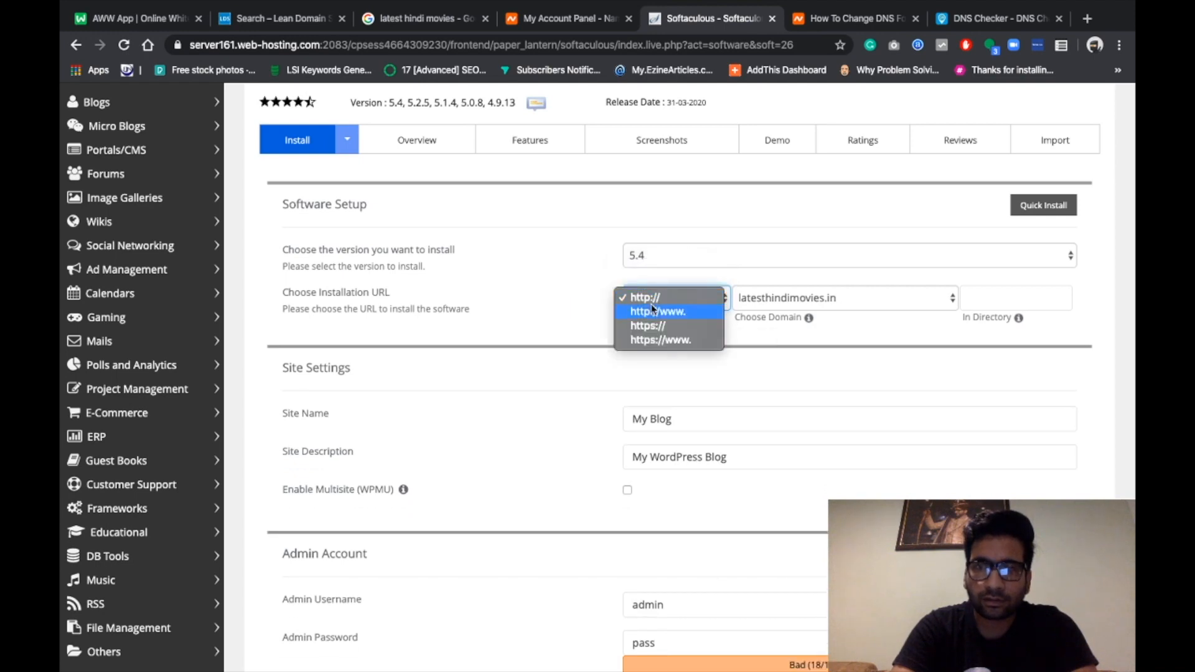
click(657, 326)
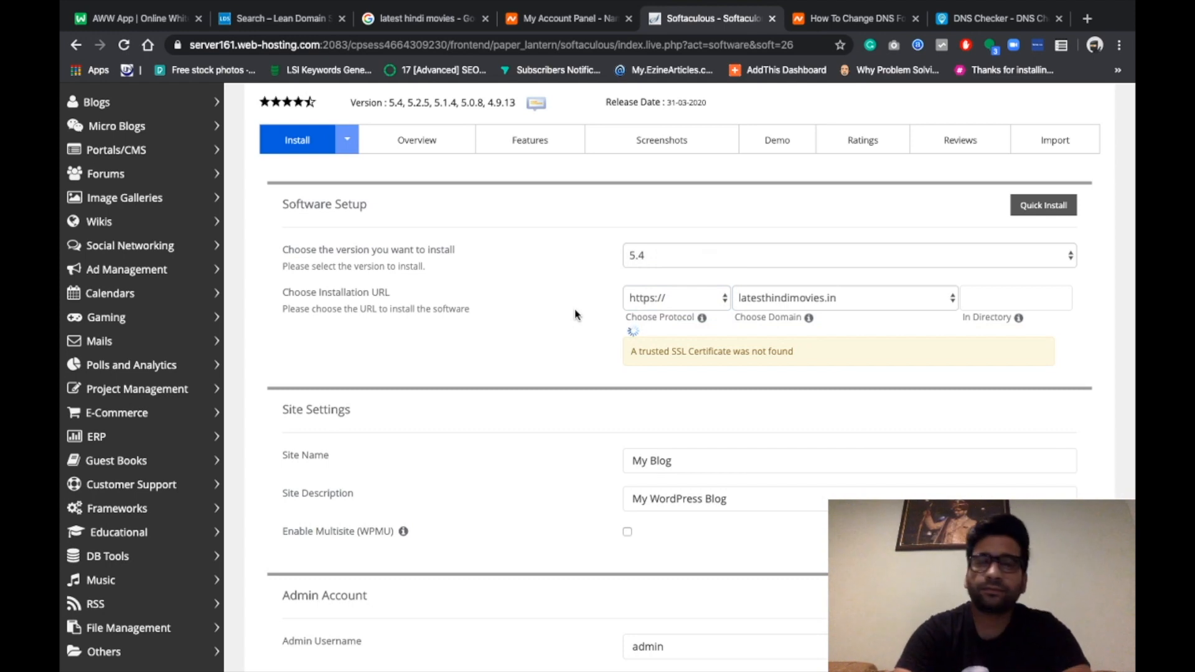
scroll(571, 336, down, 2)
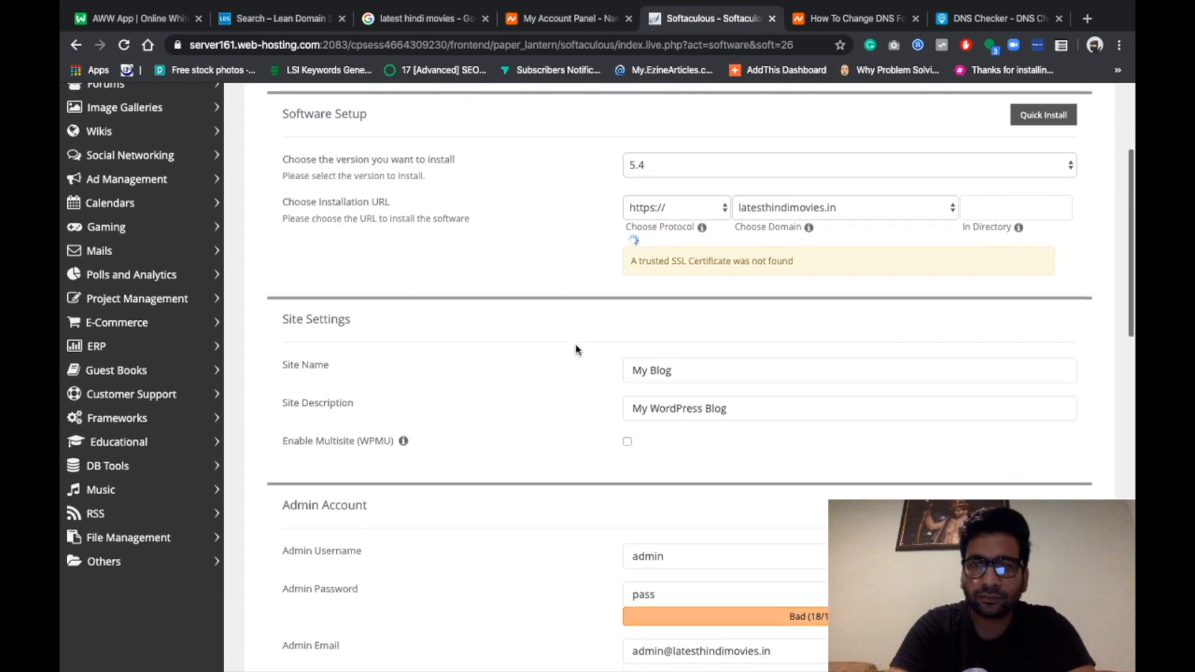
scroll(571, 237, down, 1)
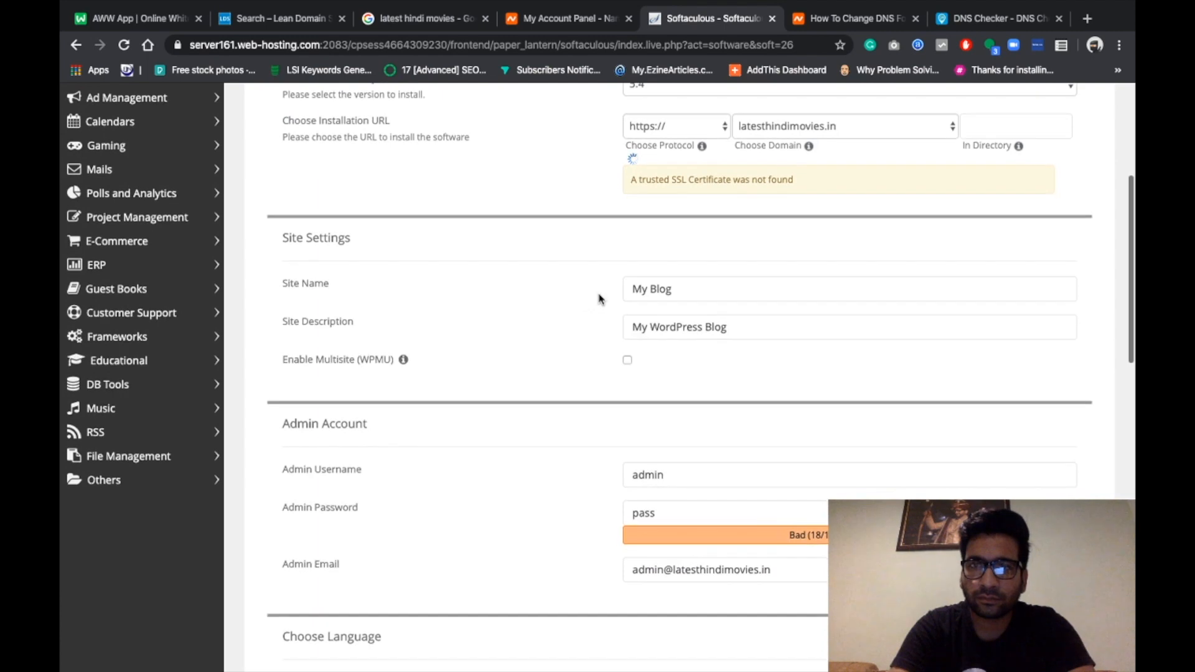
click(647, 274)
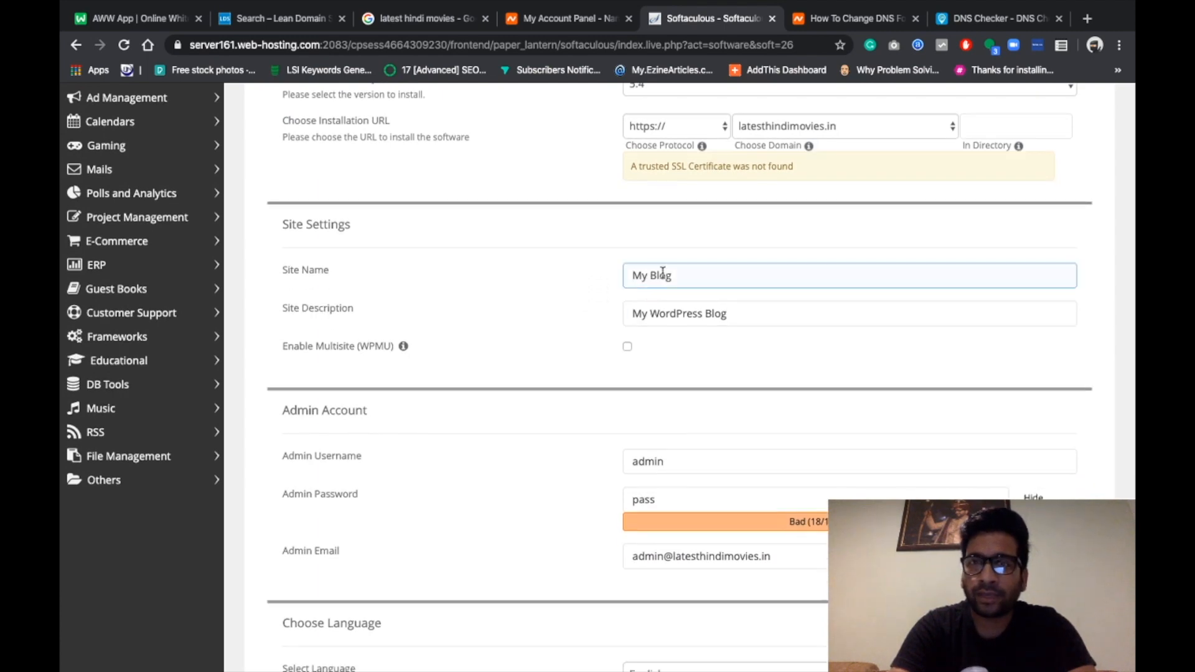
scroll(648, 273, up, 1)
Replace the default site name My Blog with 'Find Latest Hindi Movies'
click(648, 336)
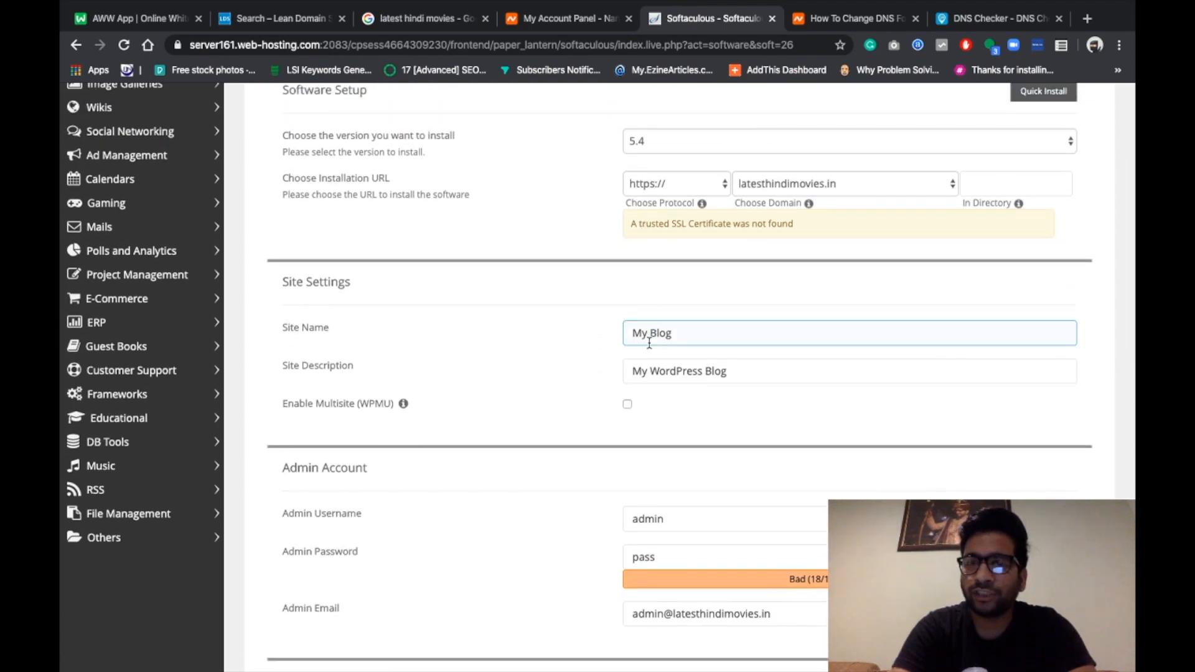
triple_click(648, 340)
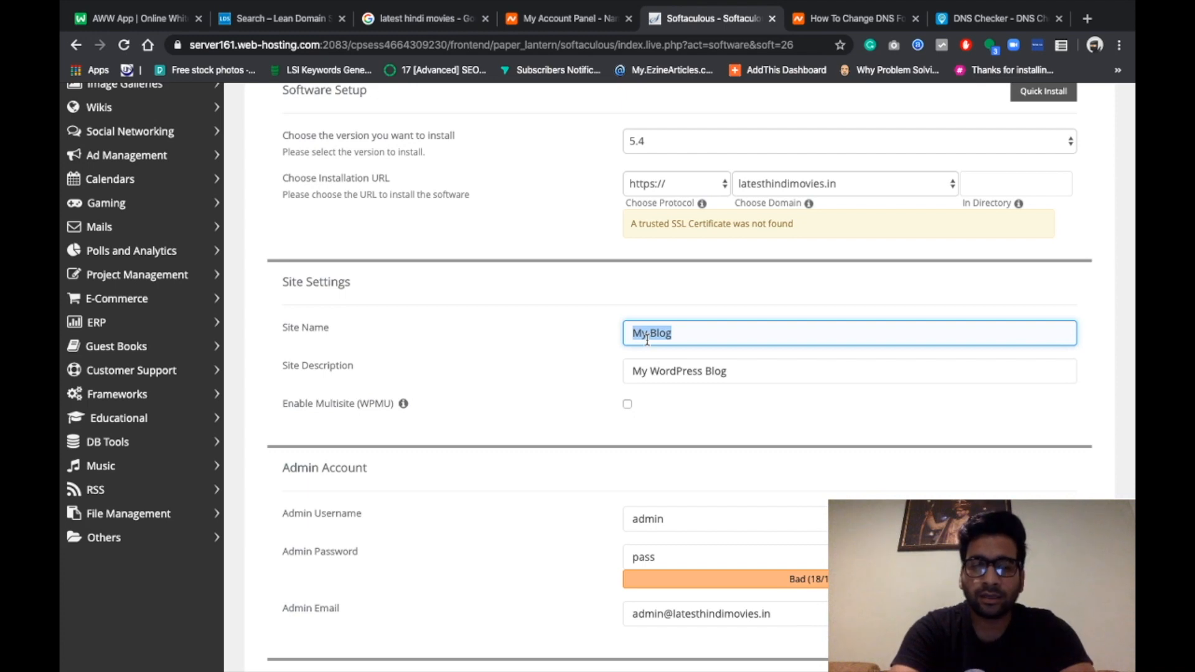
text(Find )
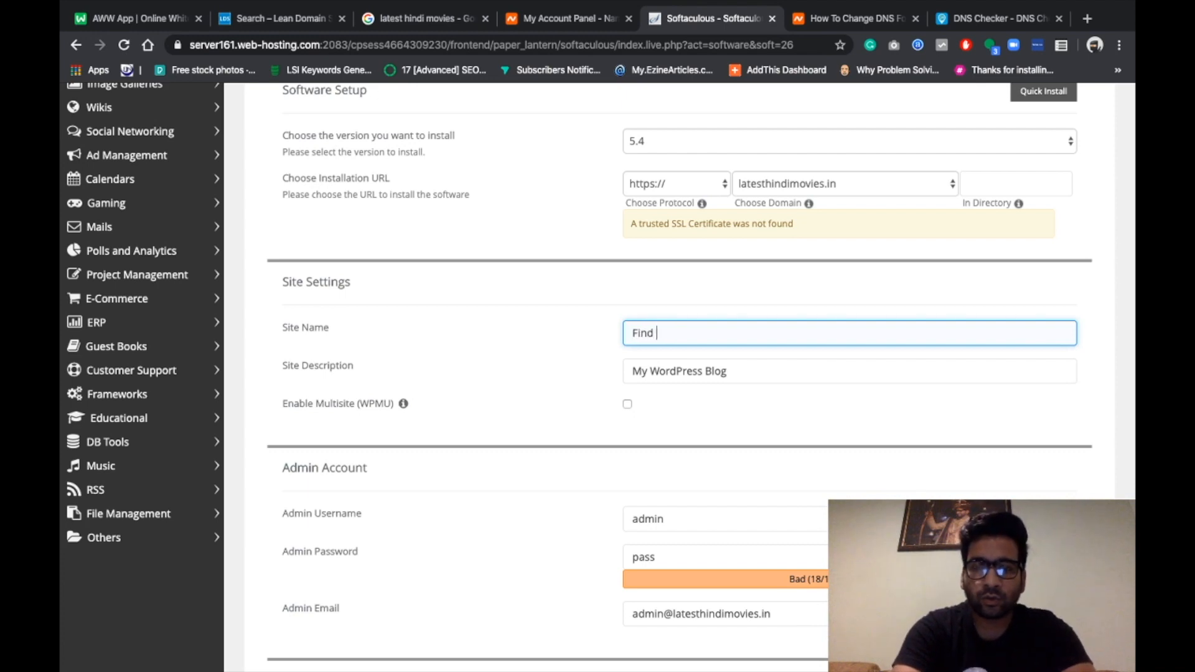
text(Latest )
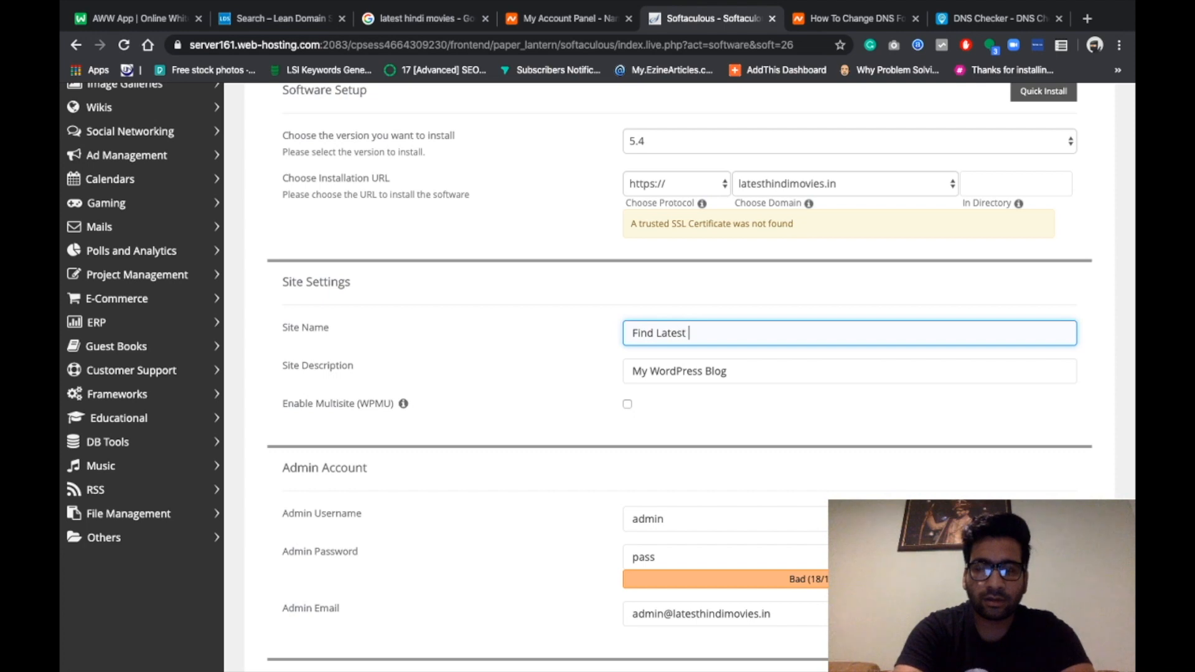
text(Movies)
key(BackSpace)
text(s)
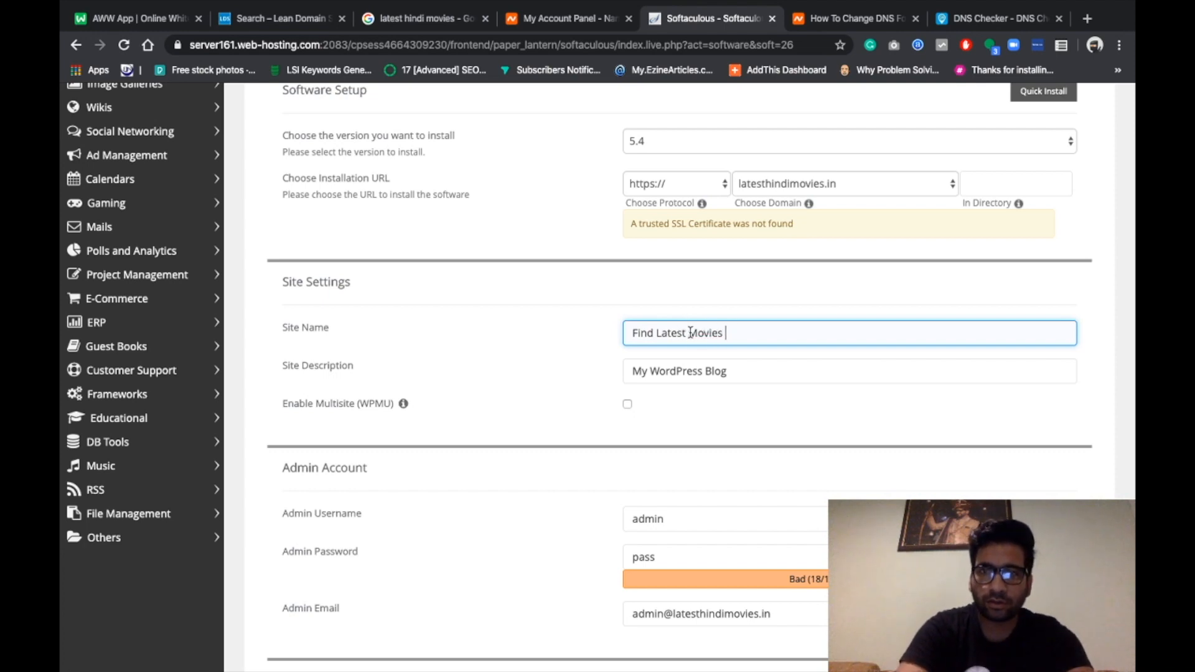
click(690, 333)
text(Hindi)
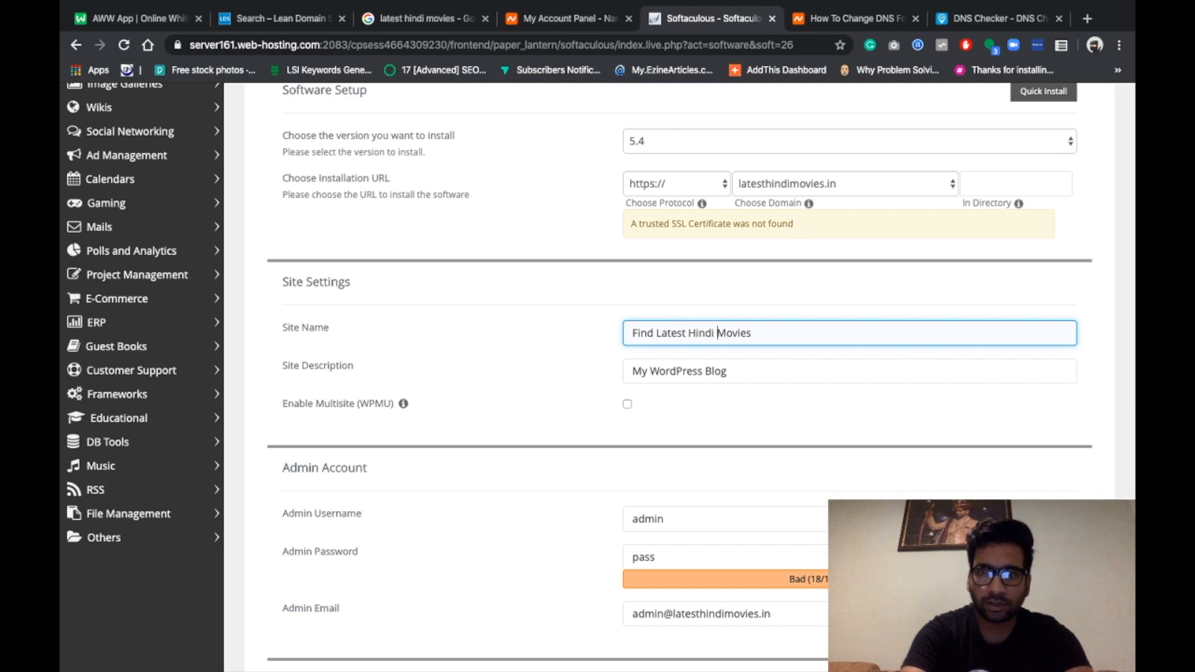
Move 'Find Latest Hindi Movies' into the site description and retype the site name as 'Latest Hindi Movies'
triple_click(695, 373)
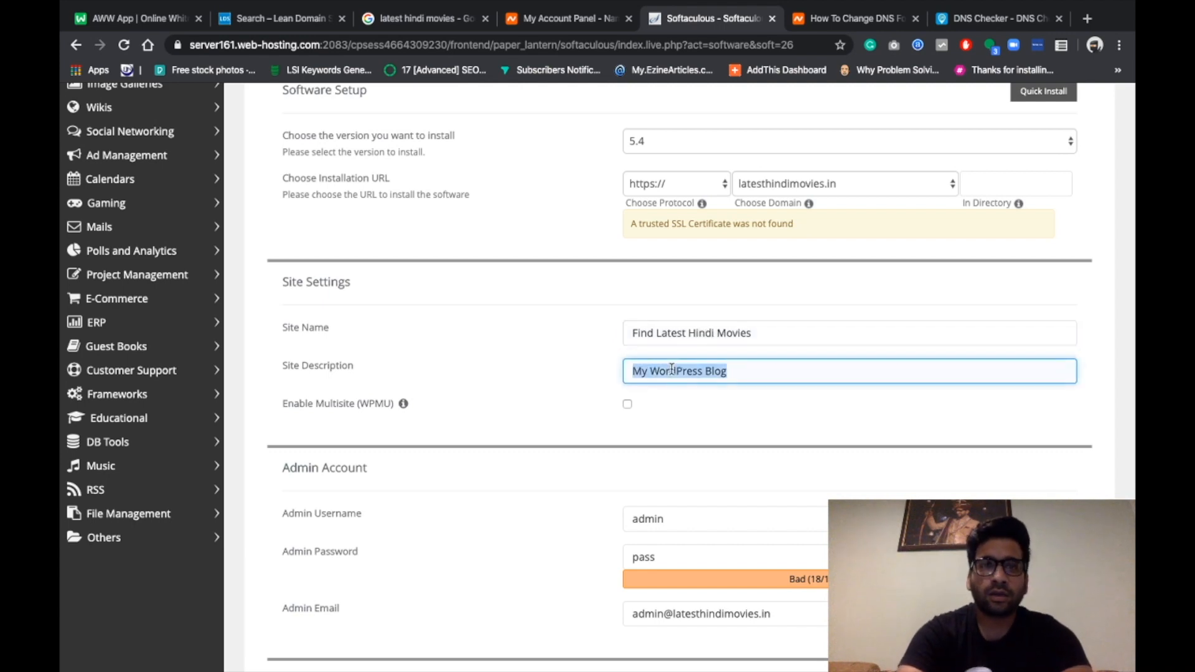
key(BackSpace)
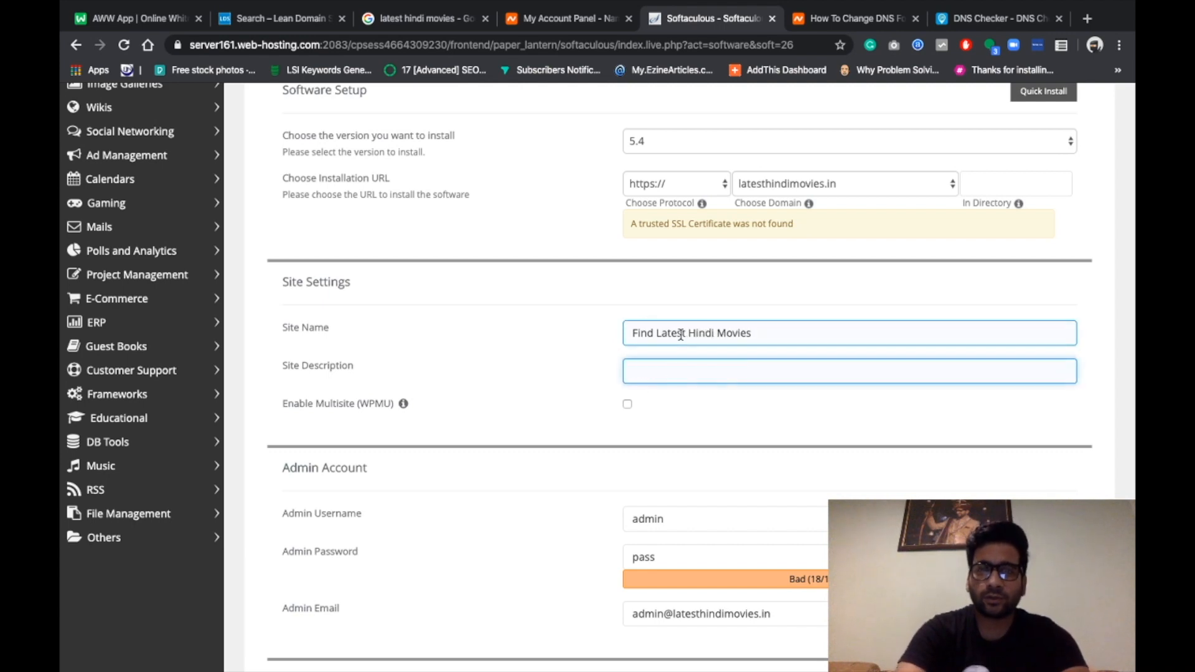
triple_click(681, 334)
key(ctrl+c)
key(BackSpace)
click(656, 371)
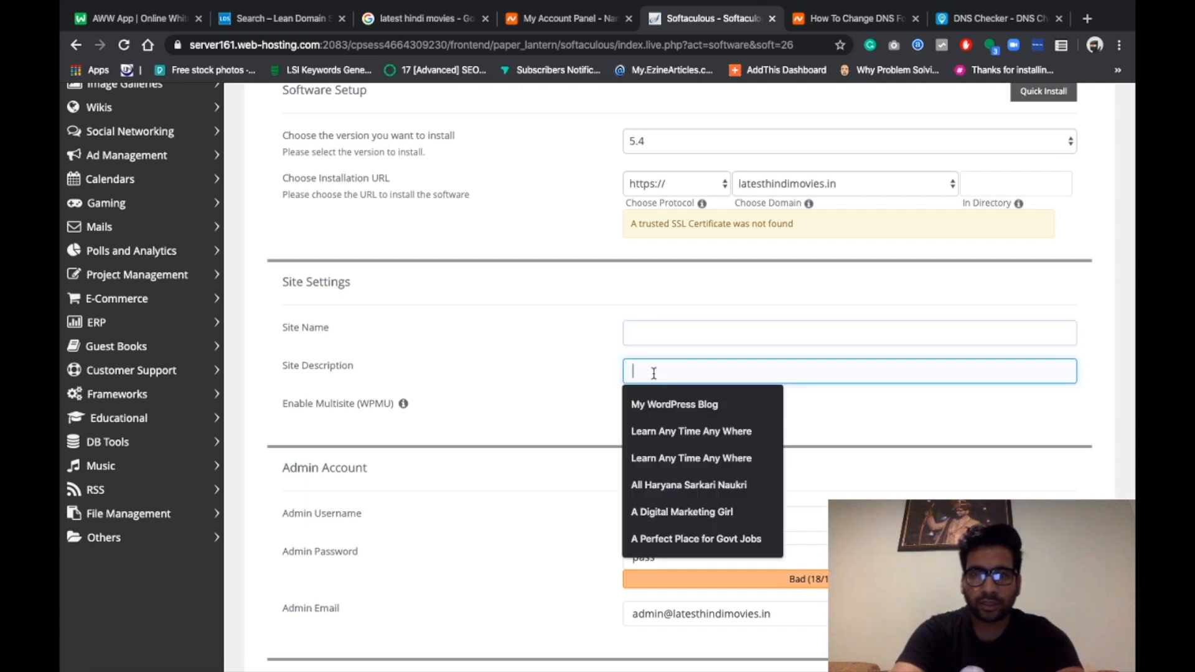
key(ctrl+v)
click(648, 332)
text(Latest )
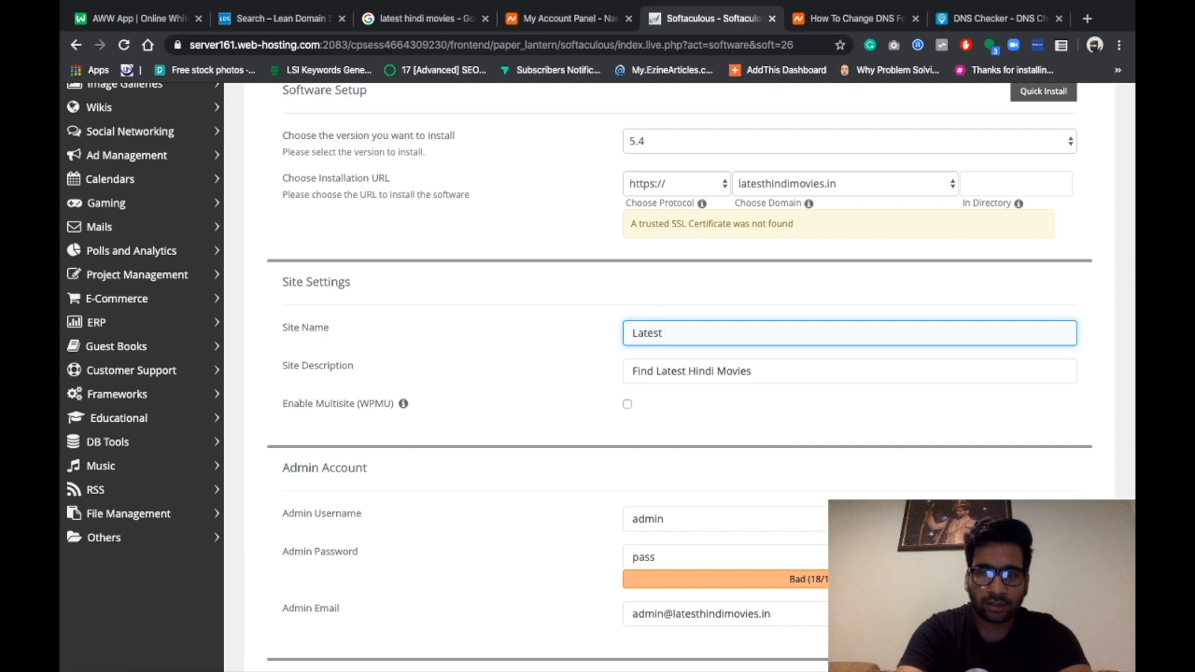
text(Hindi Movies)
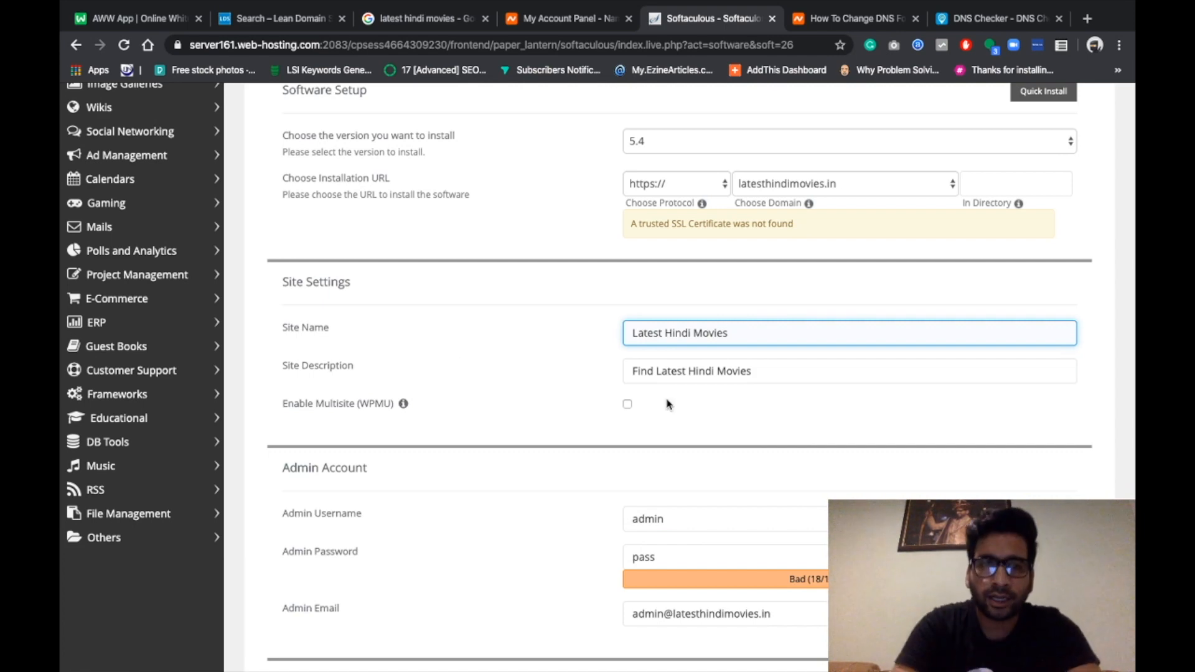
Replace the default admin username with the site name, removing its spaces
scroll(667, 404, down, 4)
double_click(648, 260)
key(BackSpace)
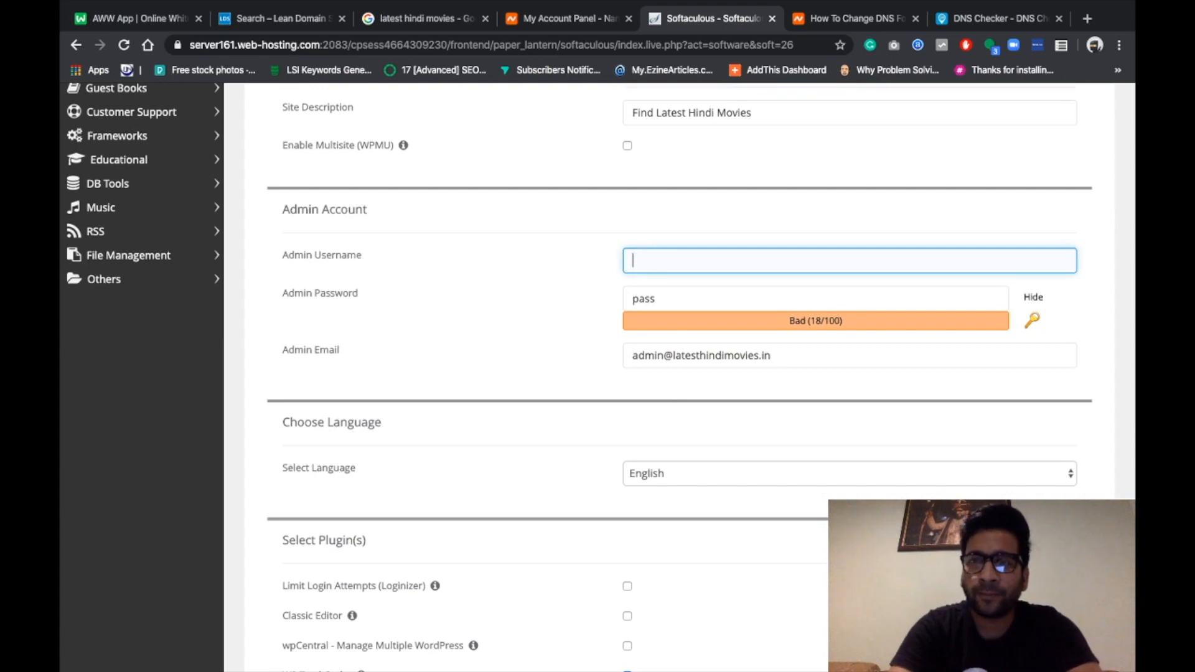
scroll(658, 146, up, 1)
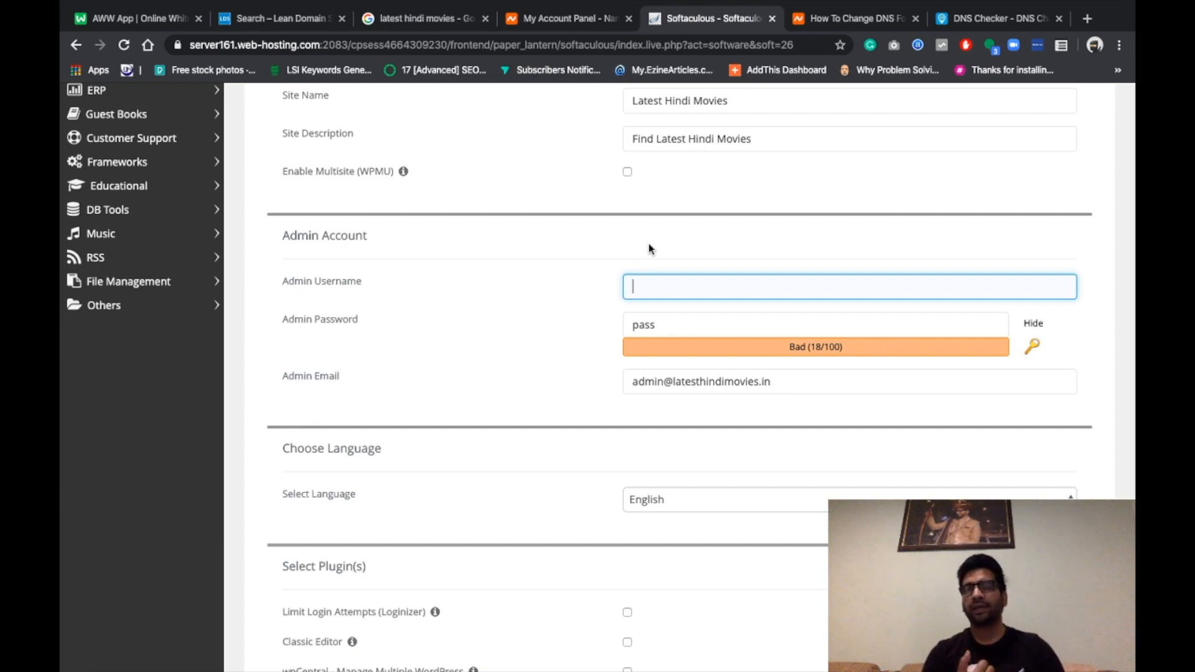
scroll(649, 249, up, 1)
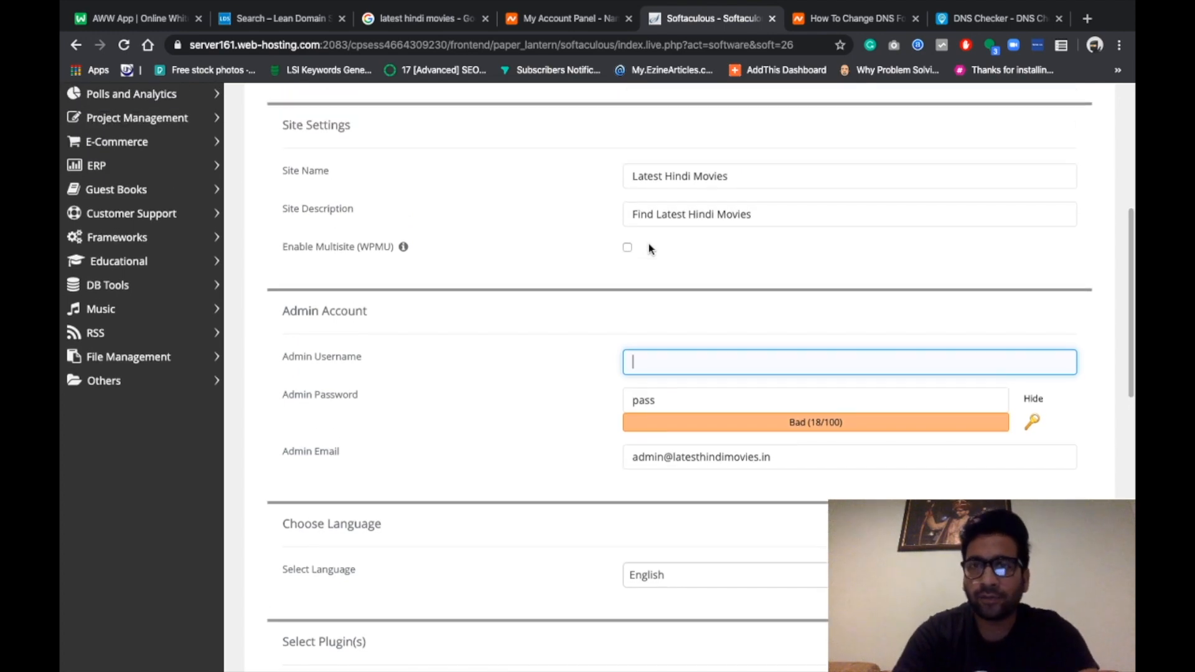
click(640, 179)
drag(640, 178, 703, 179)
key(ctrl+c)
click(644, 358)
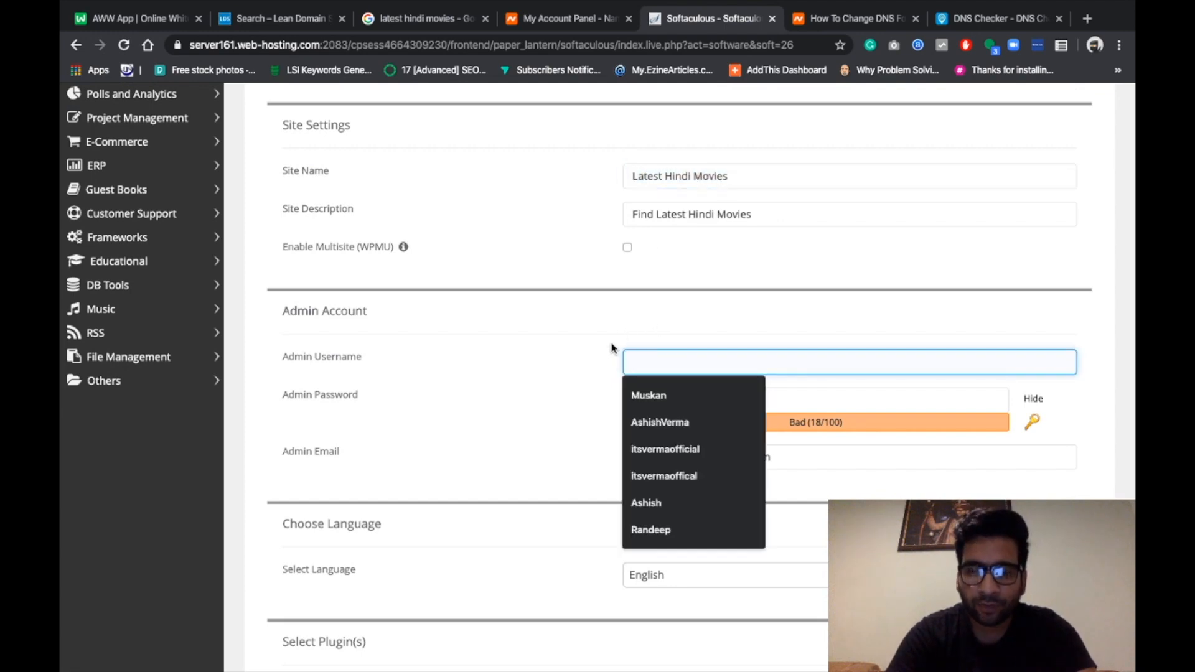
key(ctrl+v)
click(664, 364)
key(BackSpace)
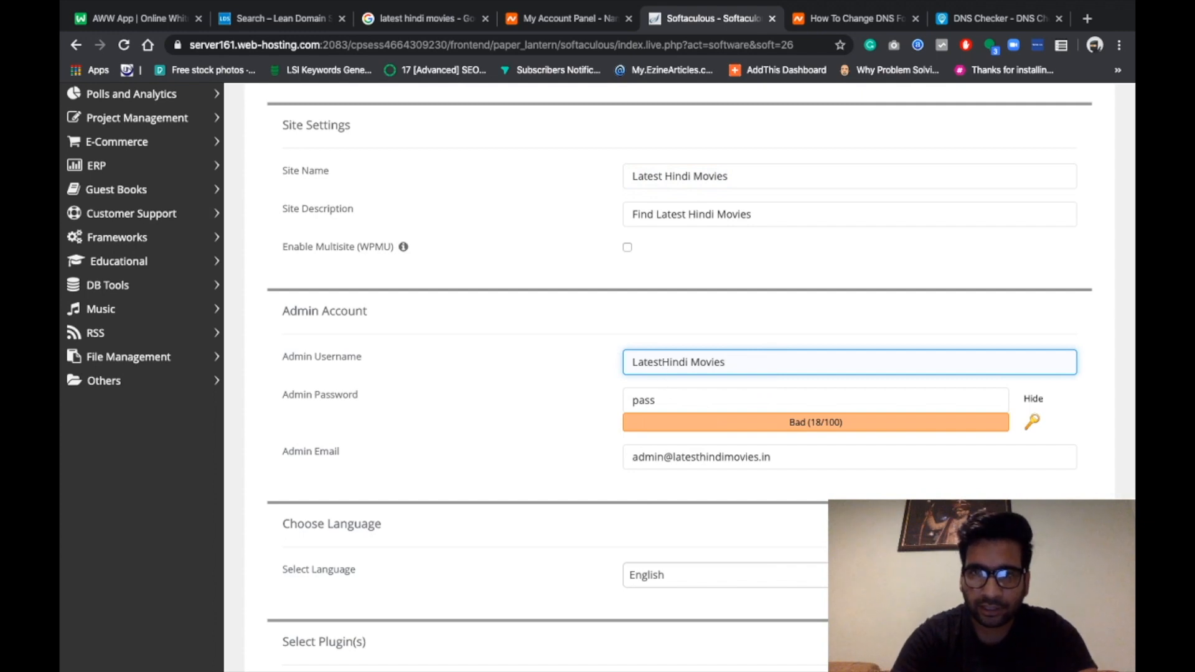
key(Delete)
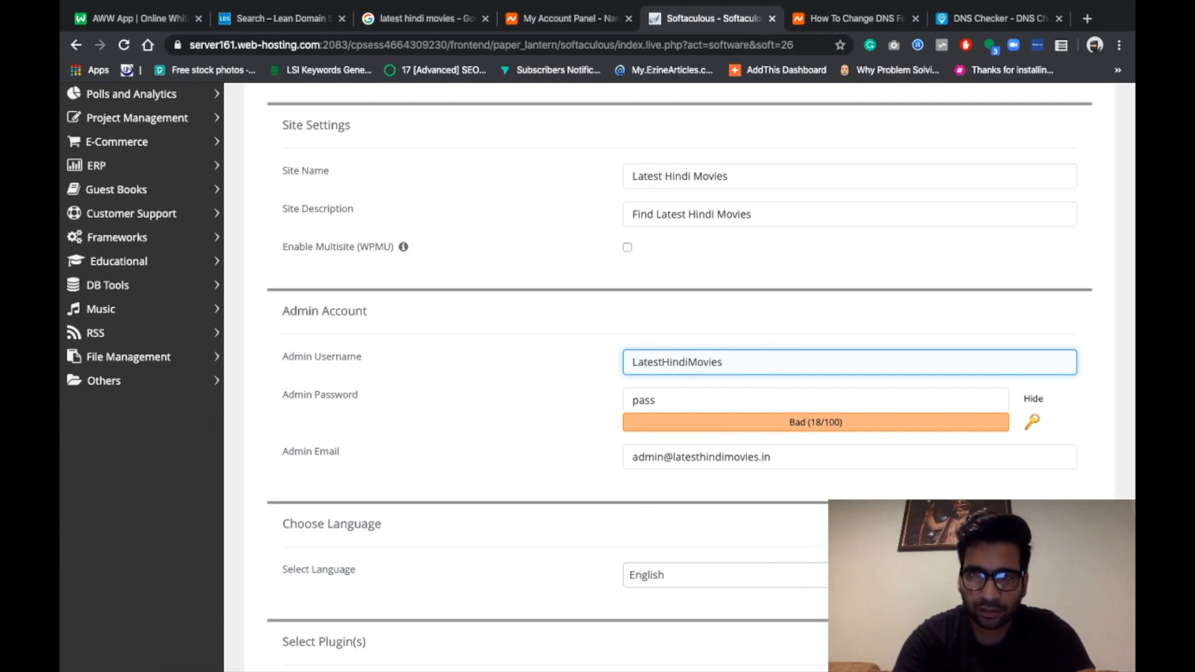
double_click(636, 368)
key(ctrl+c)
double_click(639, 404)
key(ctrl+v)
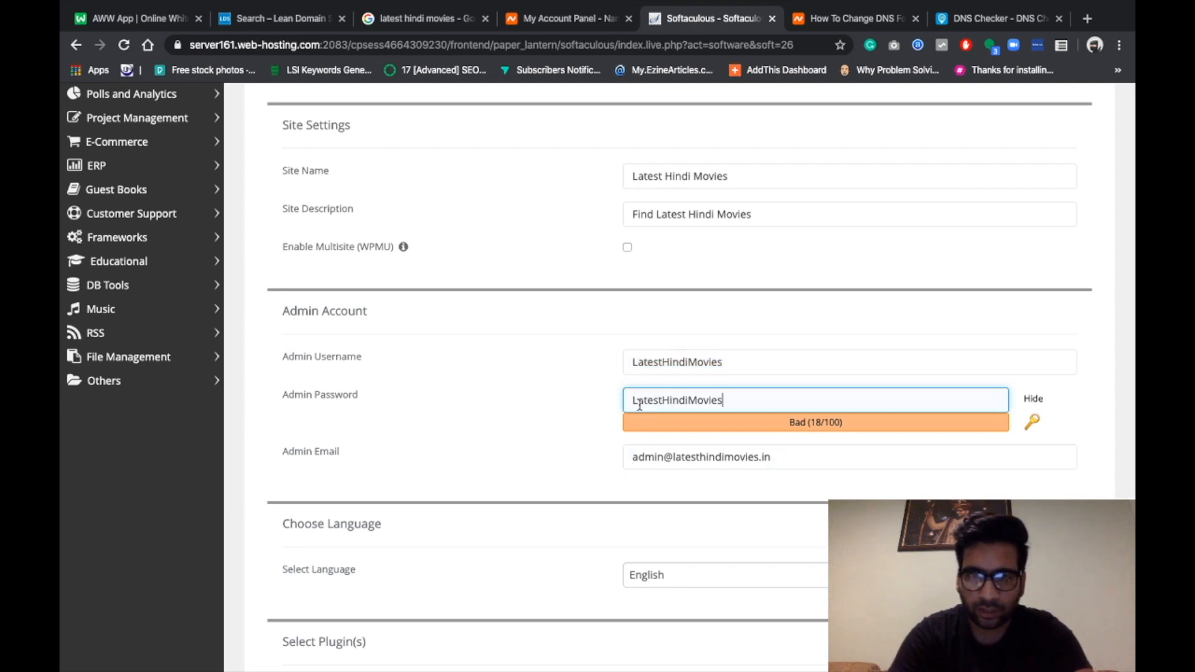
click(547, 453)
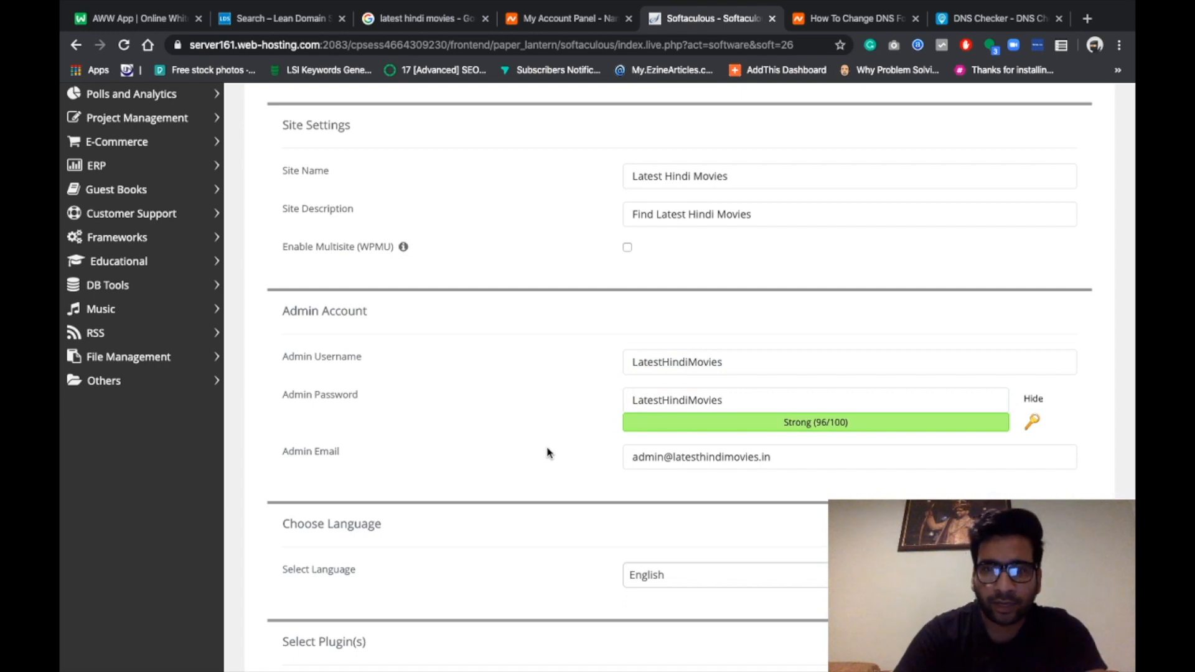
scroll(548, 454, down, 10)
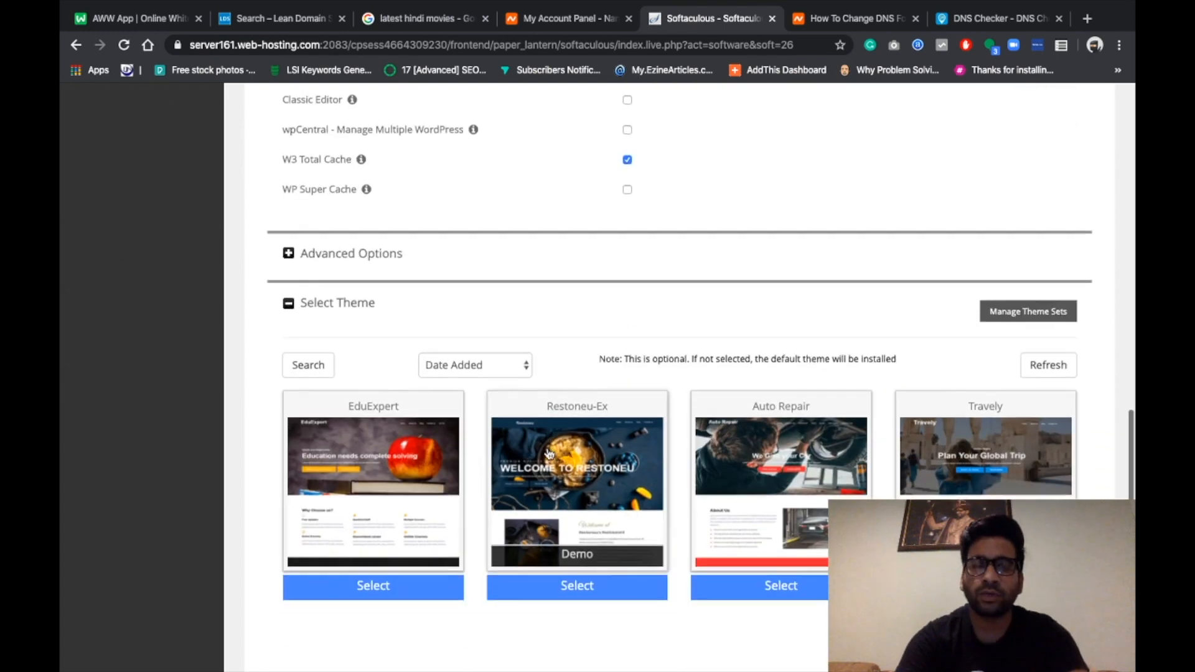
scroll(548, 453, up, 4)
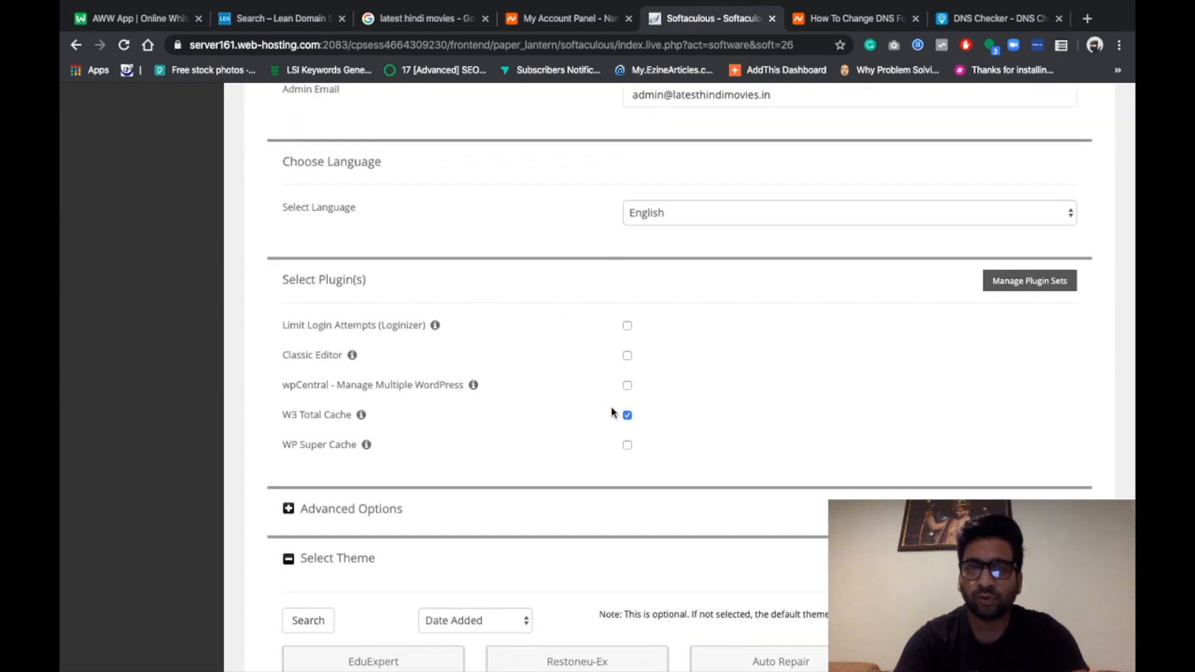
scroll(582, 395, down, 6)
click(579, 328)
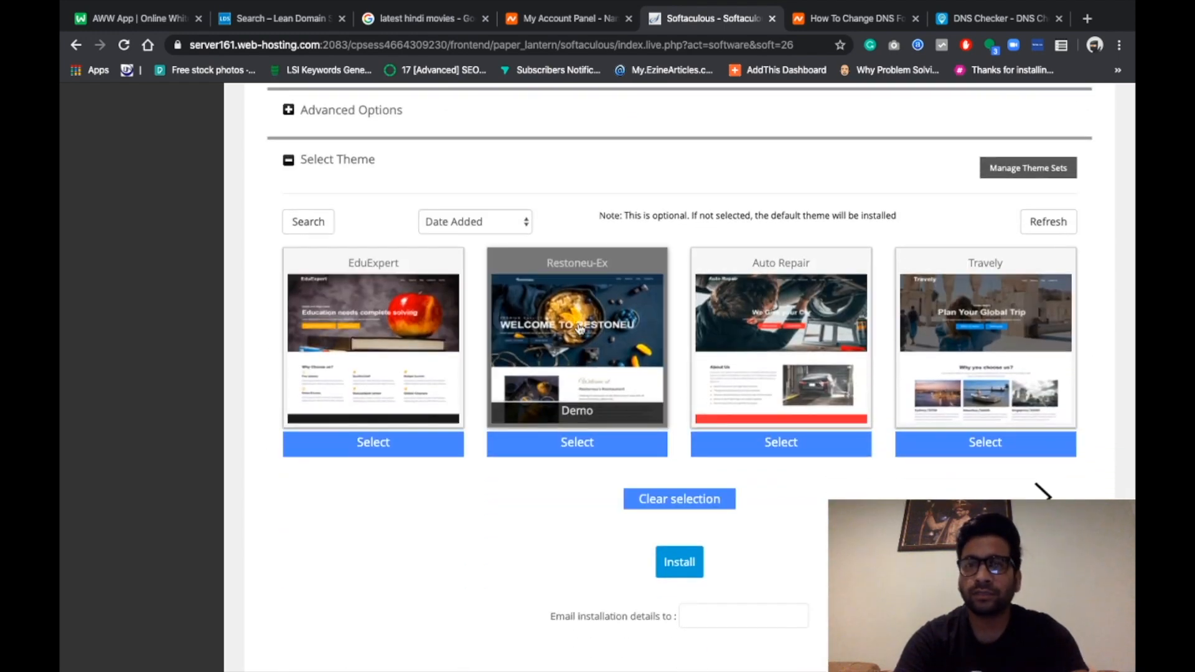
click(678, 563)
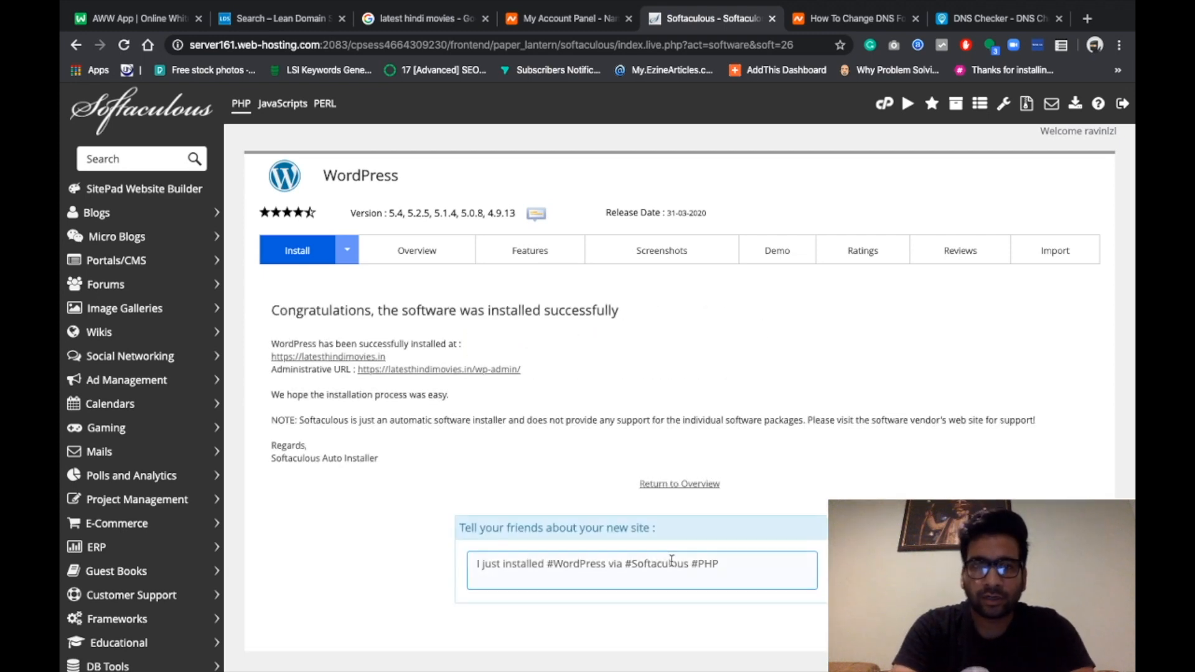
scroll(394, 338, down, 1)
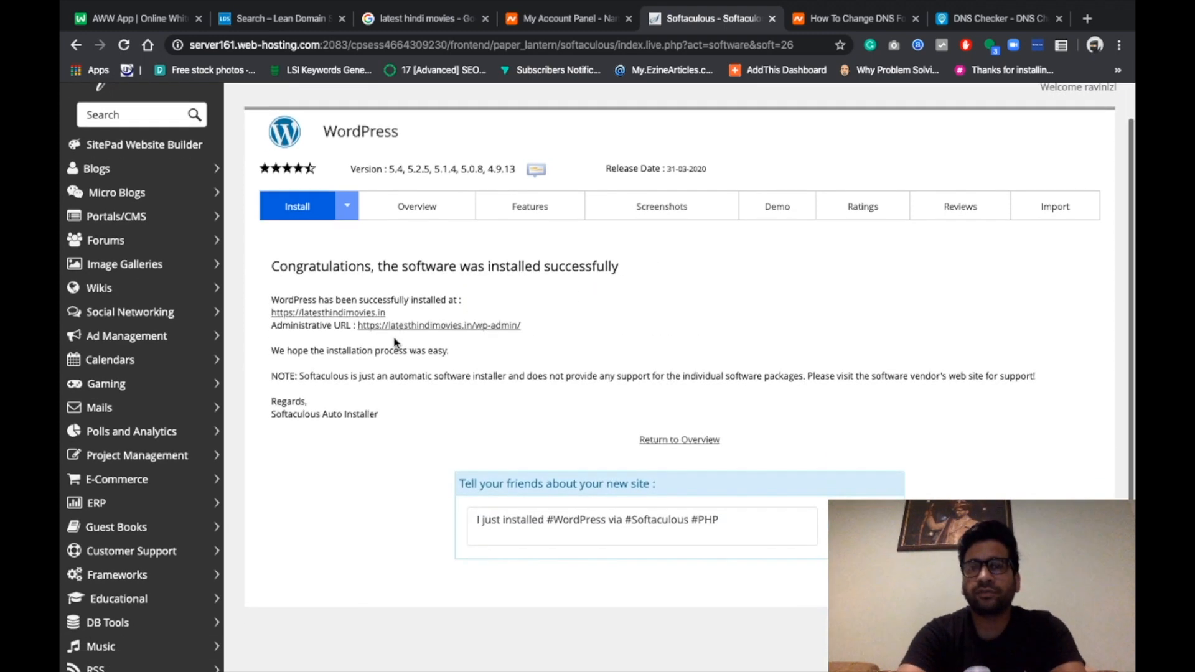
Open the newly installed site past the security warning to view its Restoneu homepage
click(295, 313)
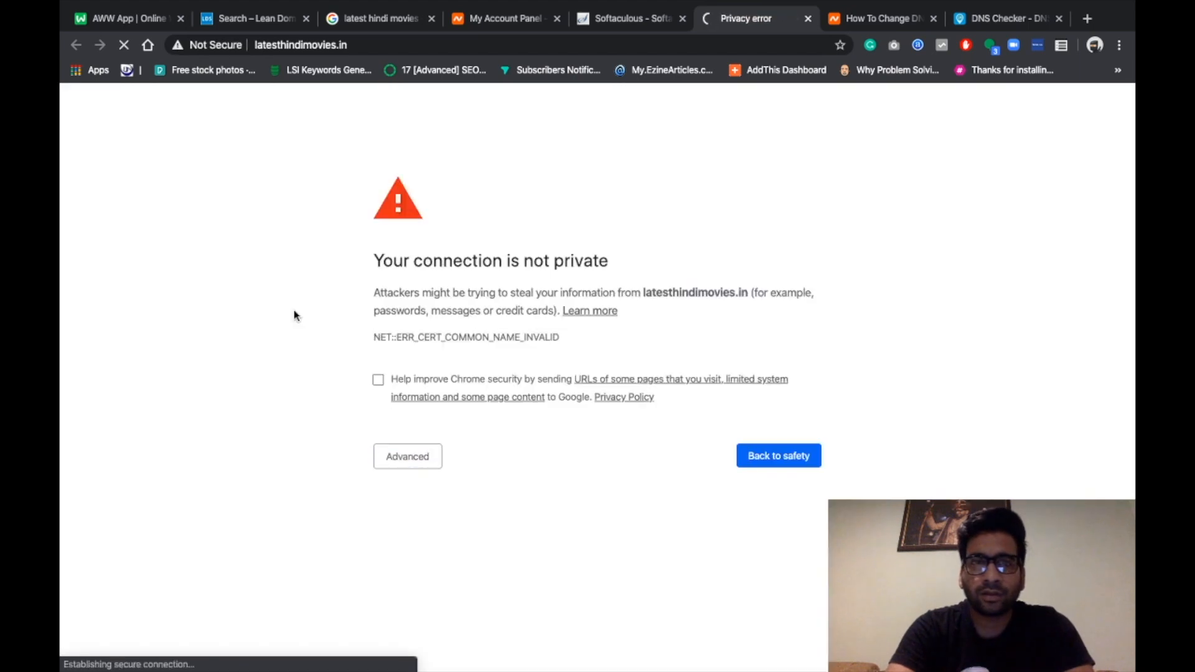
click(408, 458)
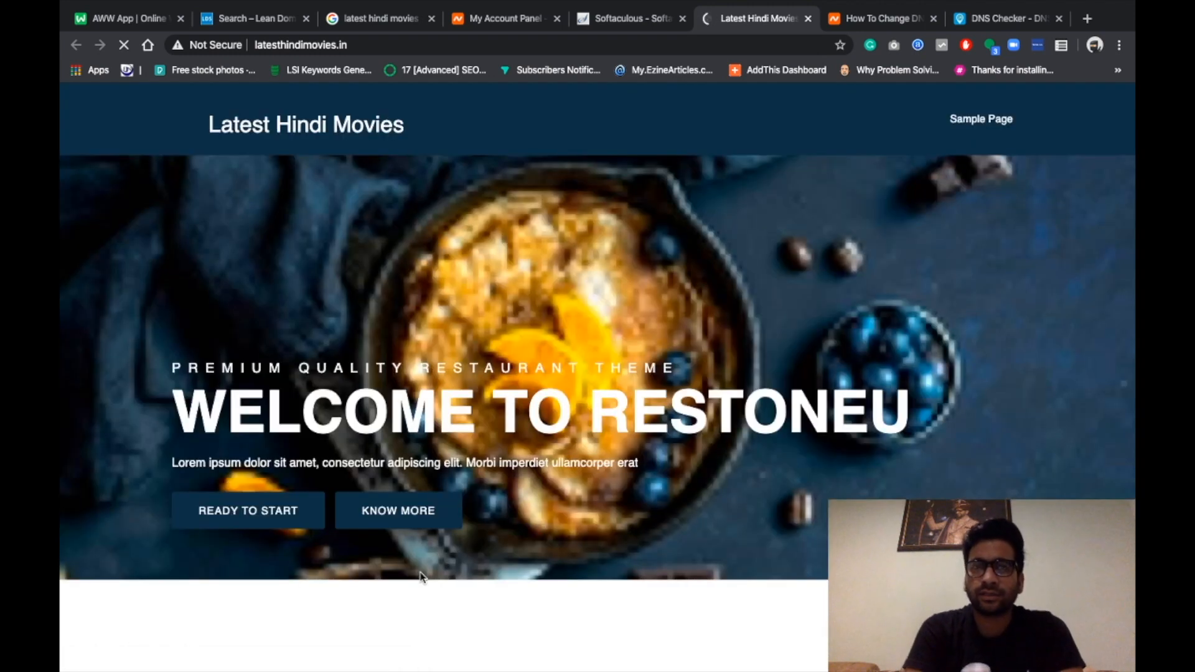
scroll(373, 419, down, 8)
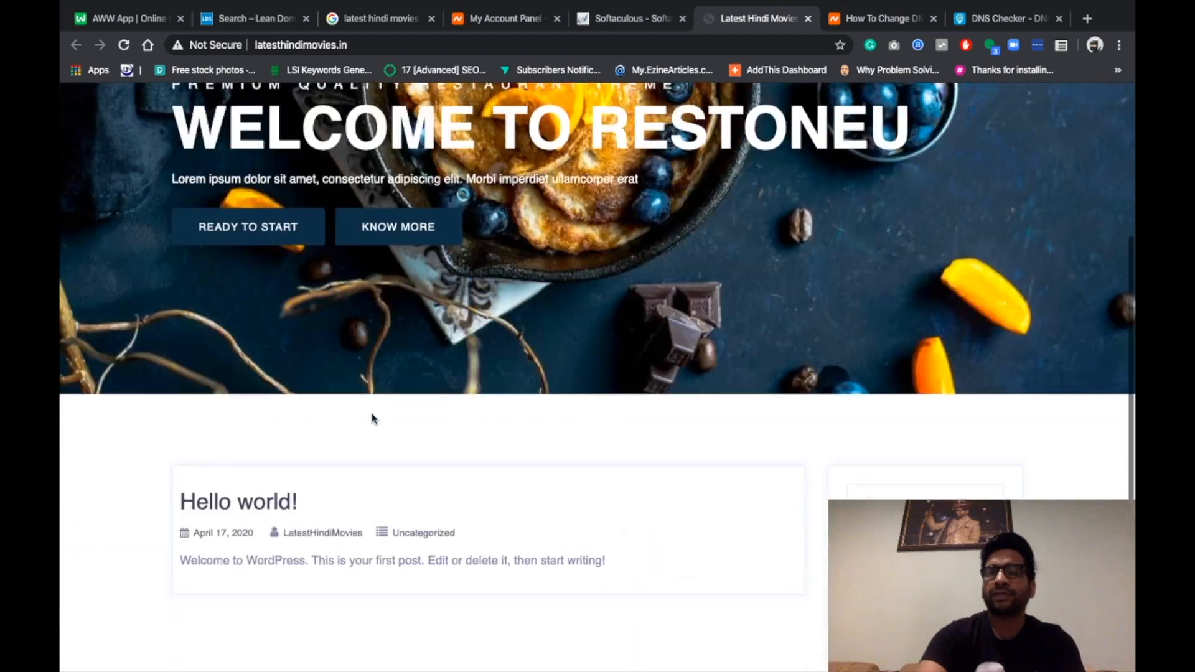
scroll(373, 418, up, 8)
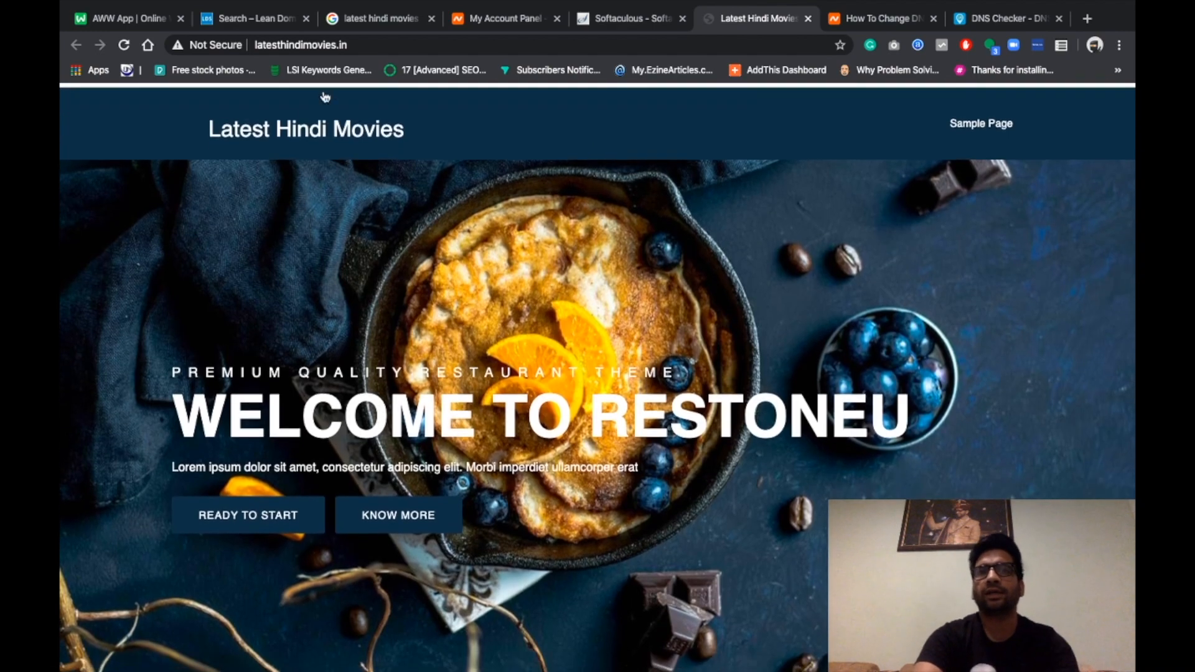
Go to the site's /wp-admin address to reach the WordPress login page
click(356, 45)
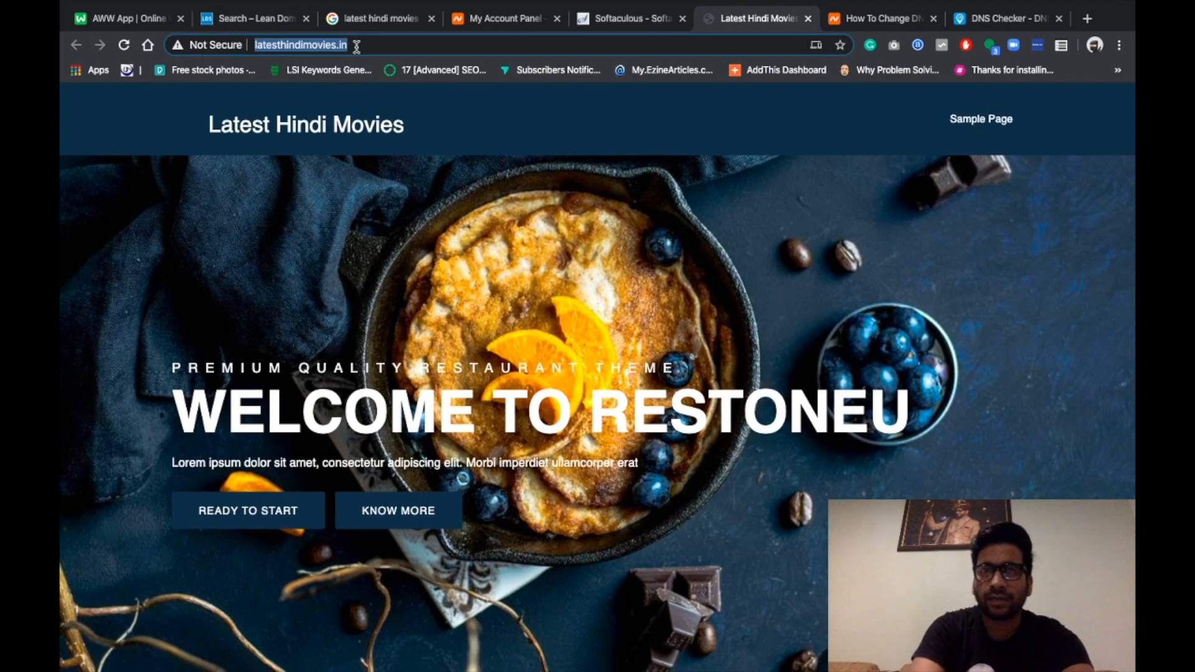
key(super+v)
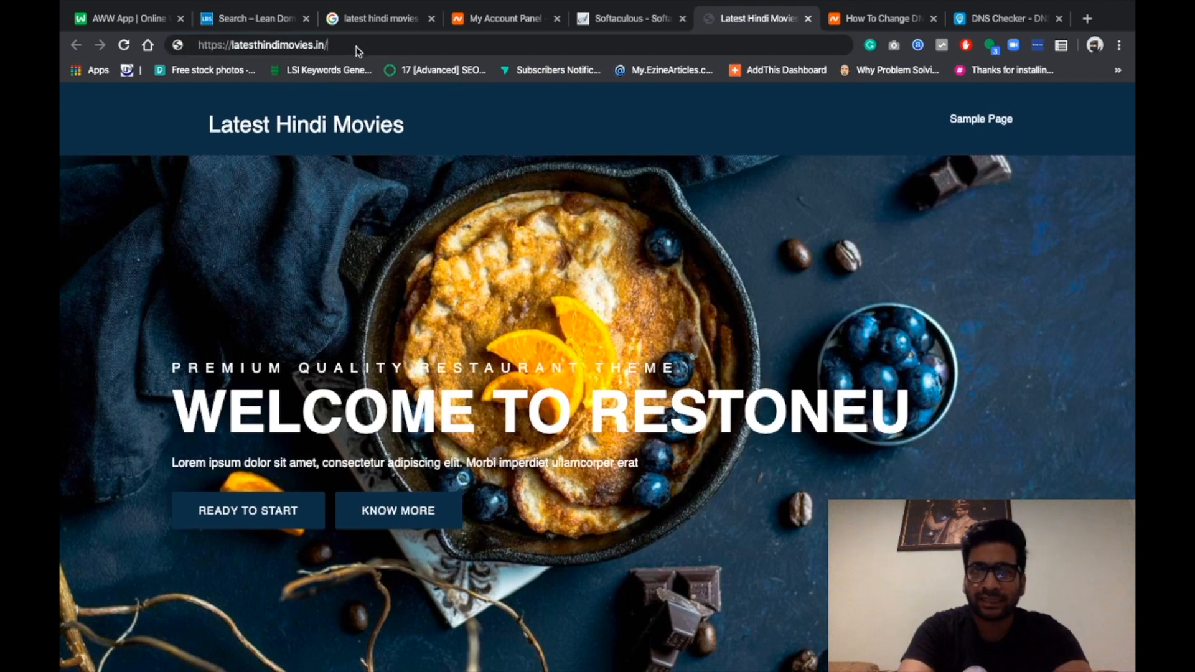
text(/)
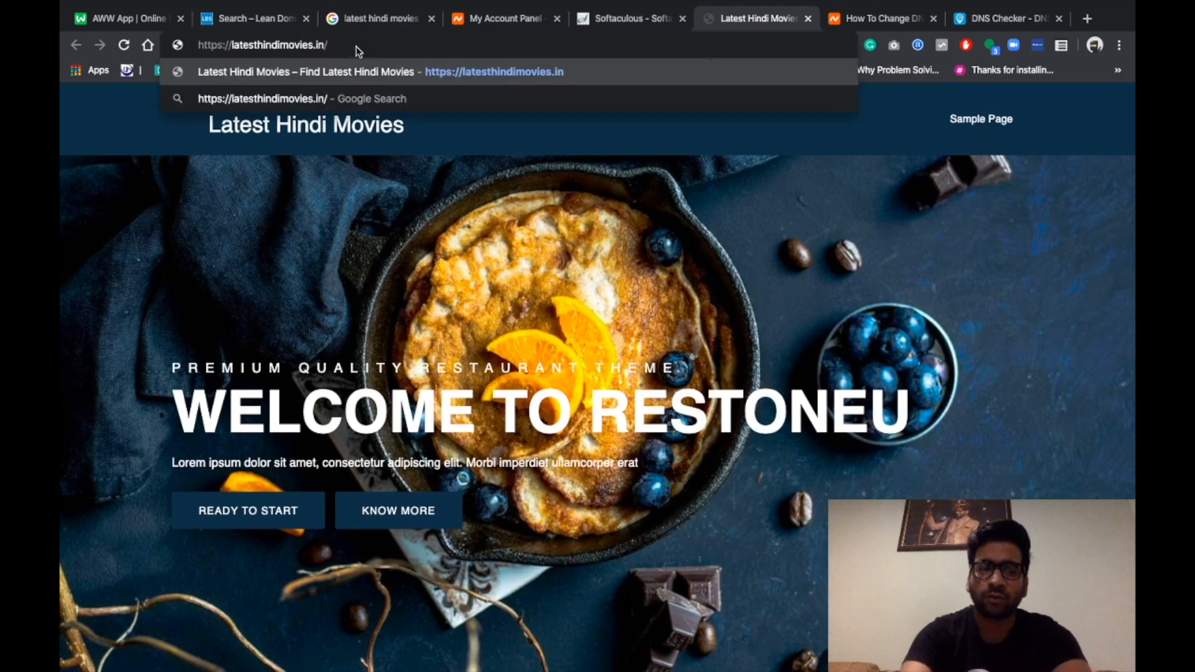
text(wp-admin)
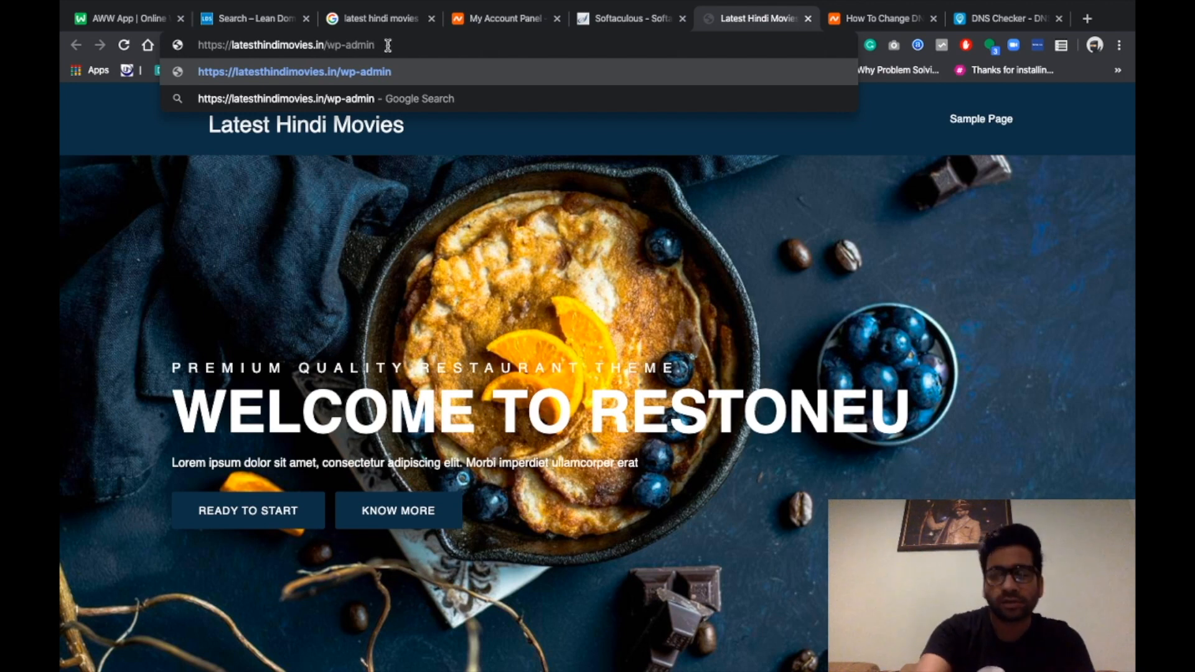
key(Return)
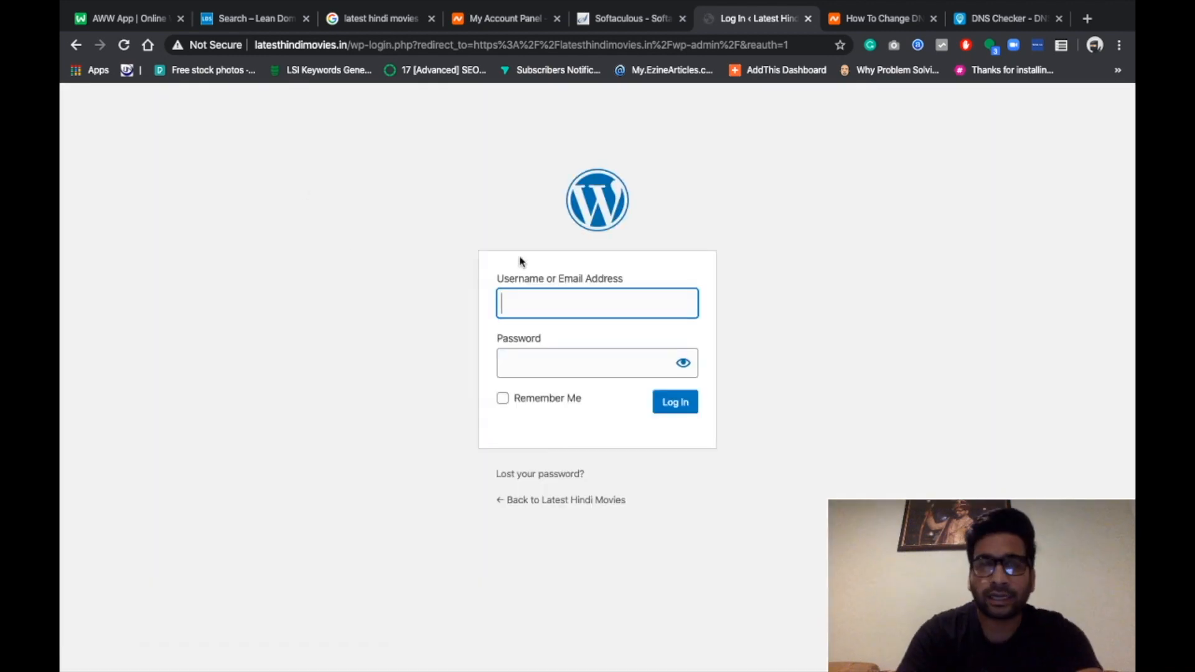
Log in to WordPress admin with the saved username and password
click(514, 295)
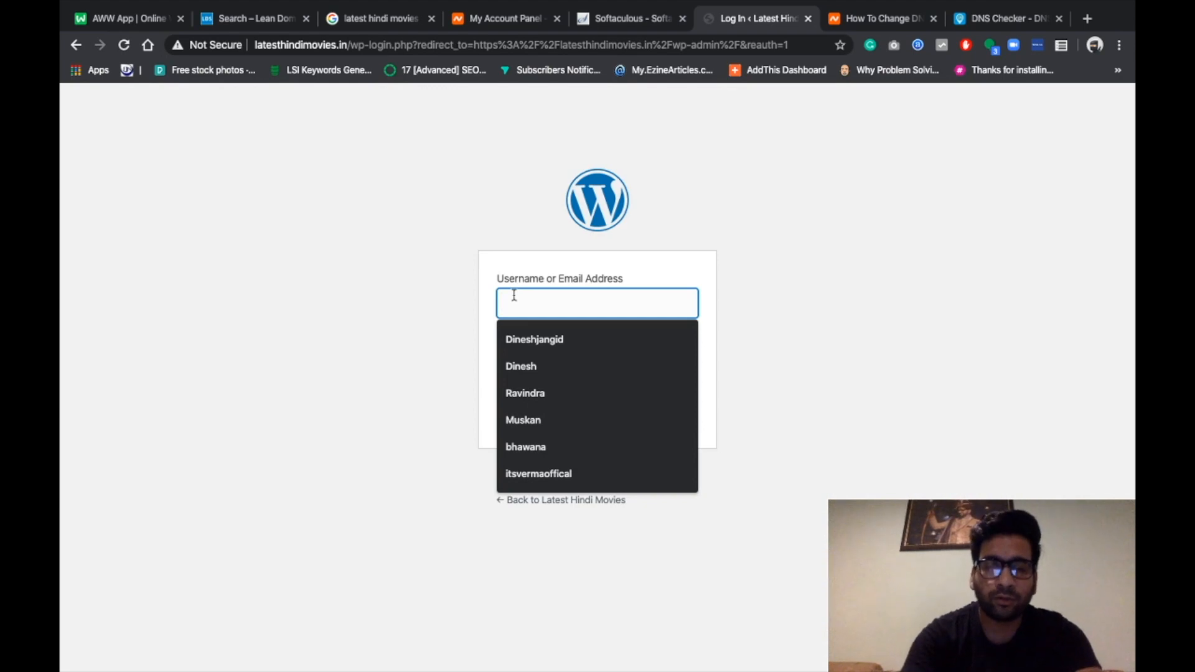
key(ctrl+v)
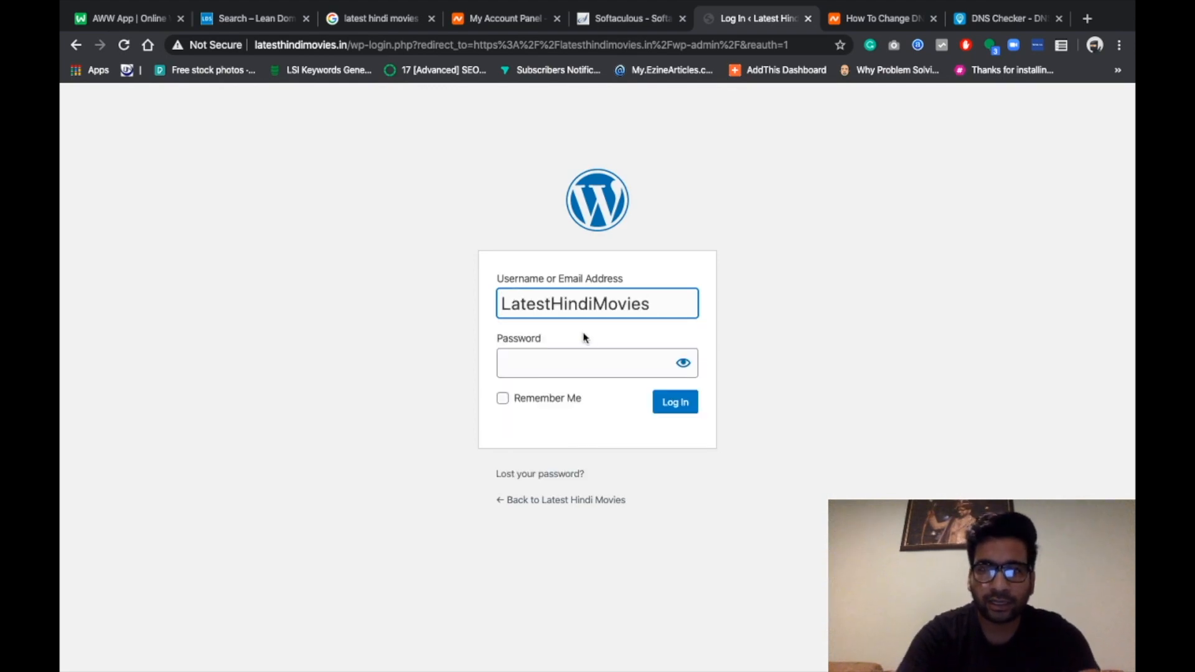
click(550, 362)
key(ctrl+v)
click(678, 406)
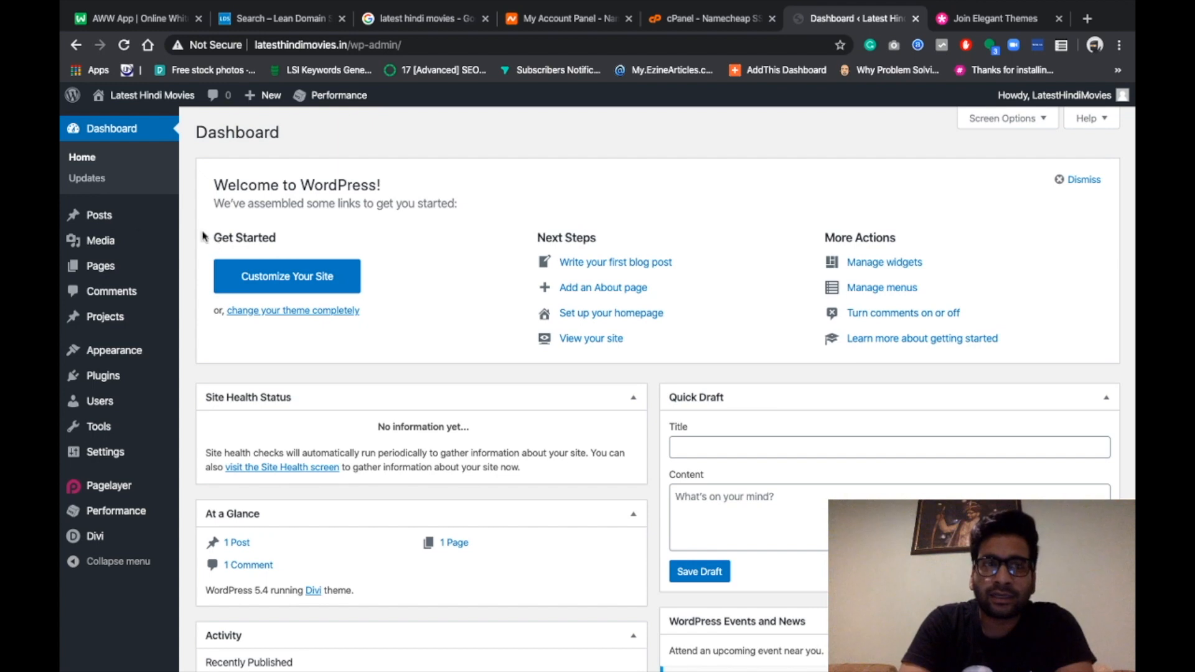
Open Posts > Add New in a separate tab, keeping the Dashboard in this one
mouse_move(92, 216)
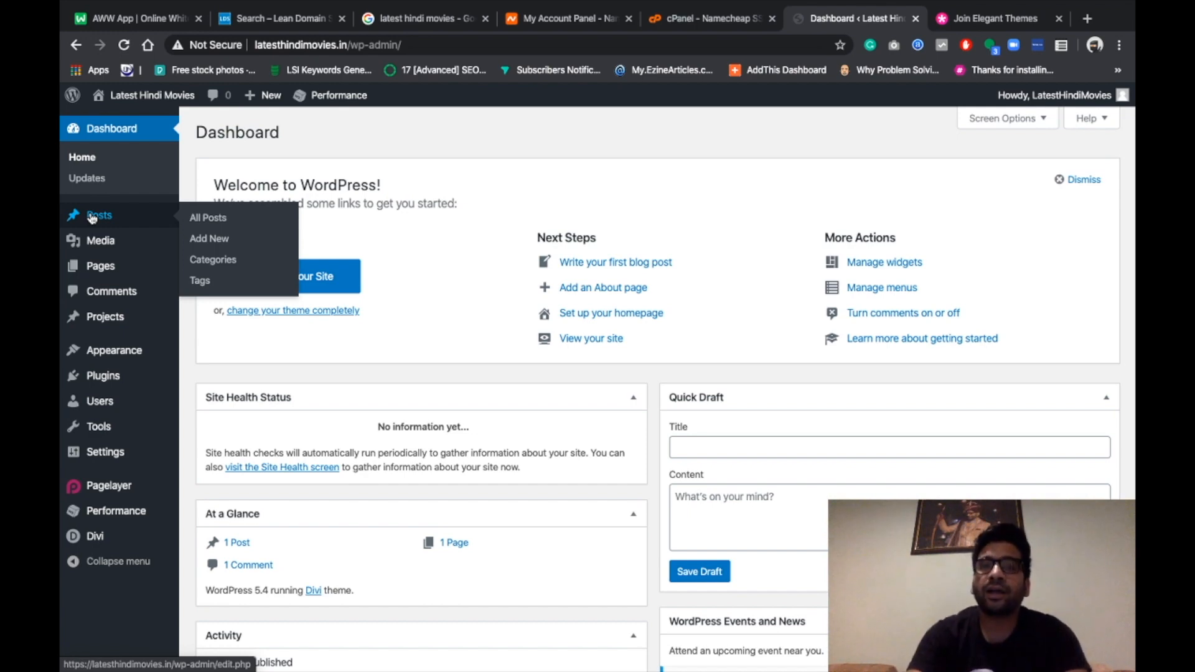
middle_click(215, 247)
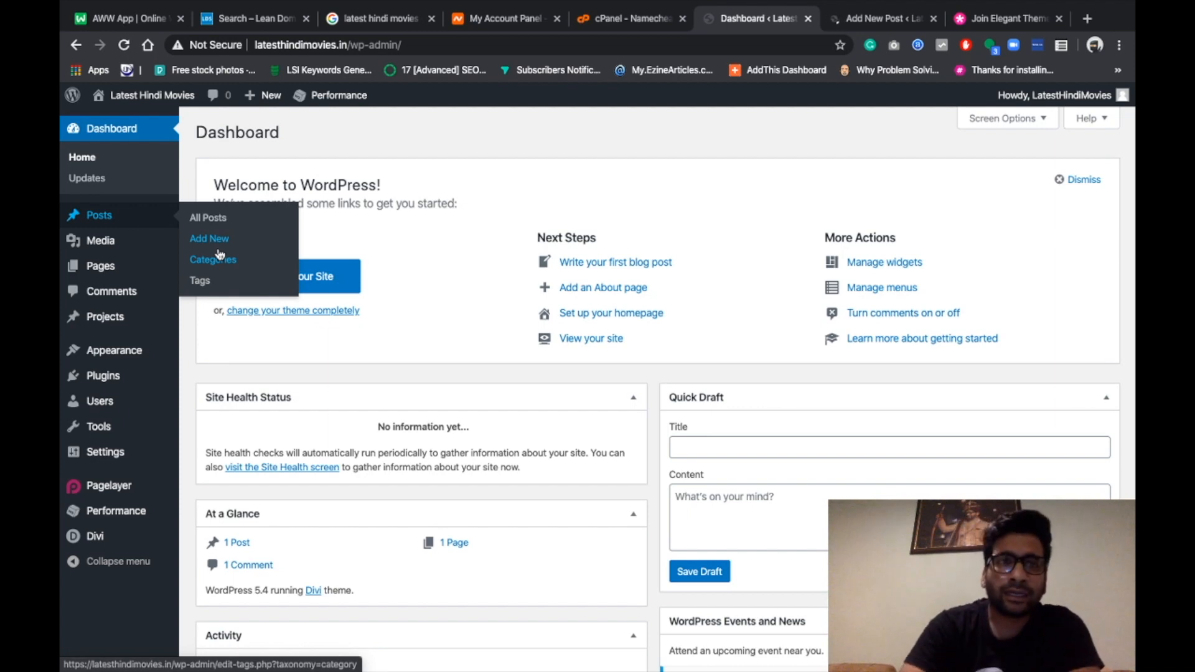
mouse_move(108, 247)
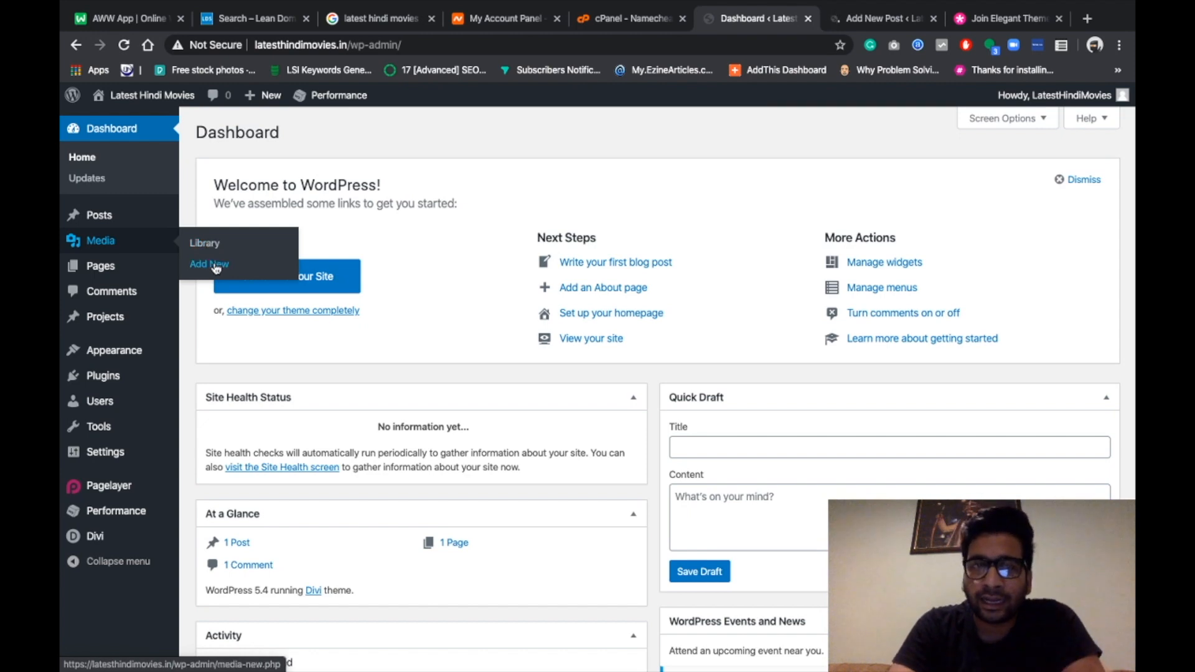
Upload the image How to Earn Money Online.png on the Upload New Media page
click(216, 266)
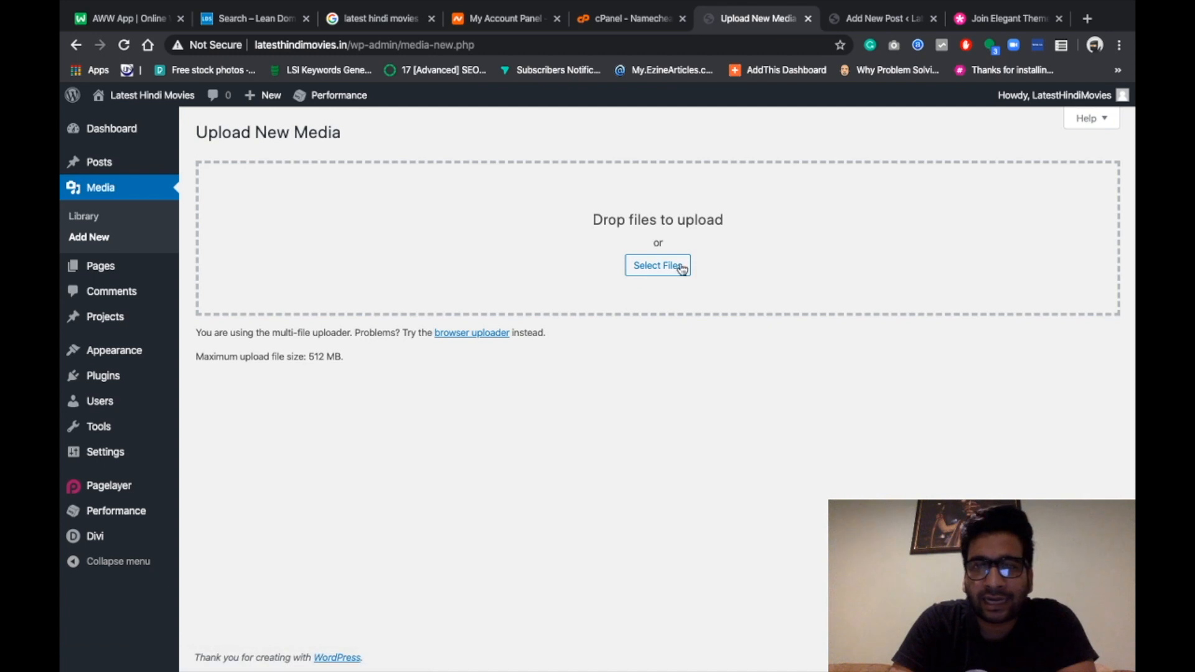
click(665, 259)
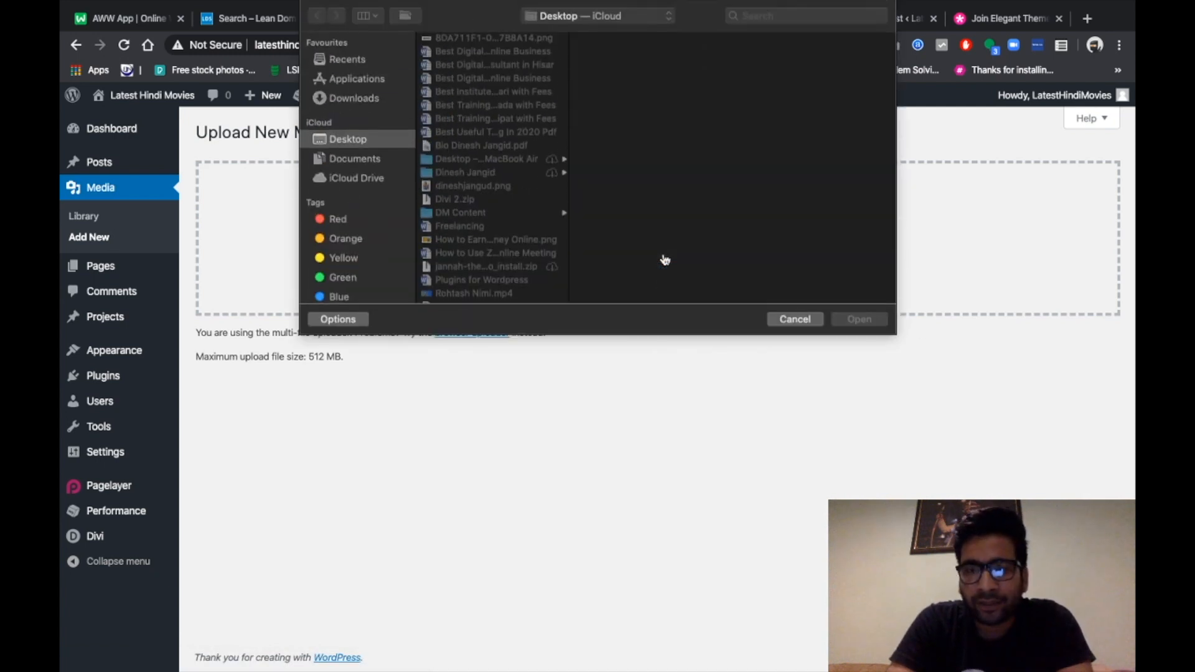
scroll(454, 211, down, 2)
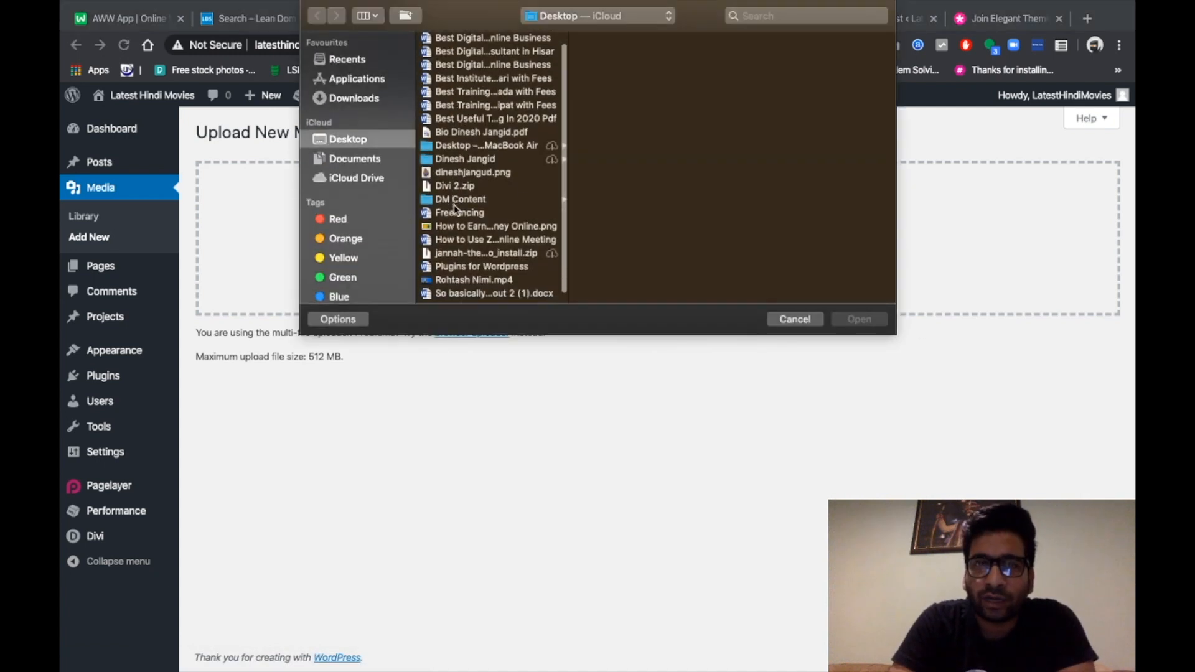
click(453, 224)
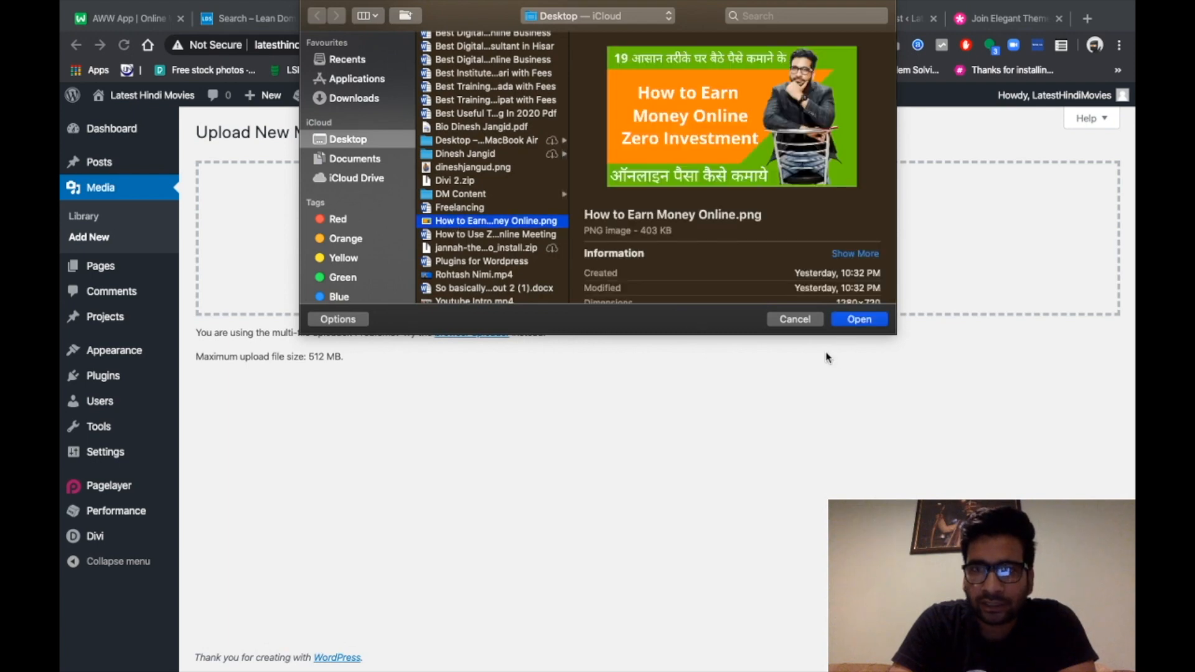
click(857, 321)
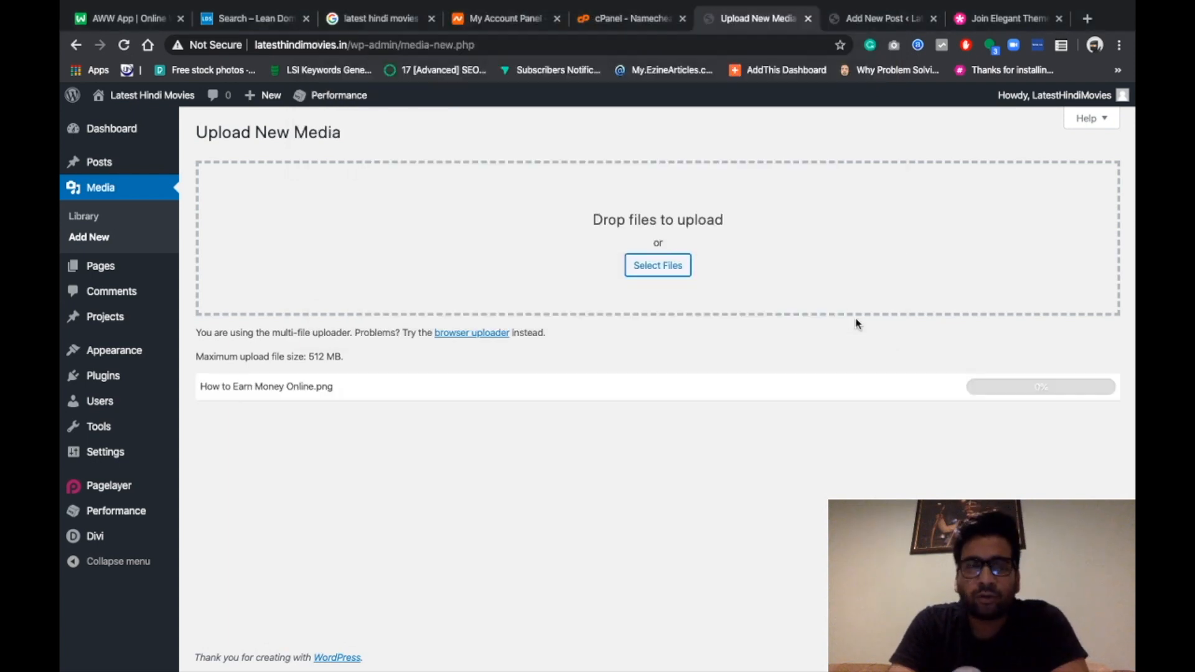
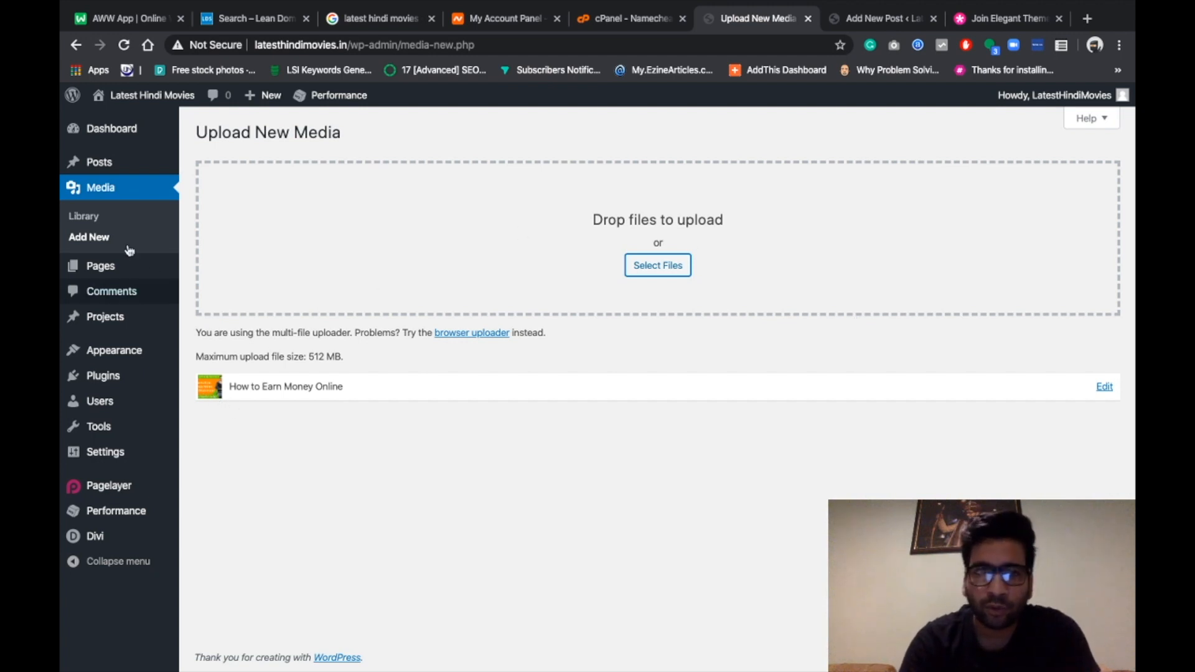
Open the Media Library, then return to the new post draft in the other tab
click(98, 217)
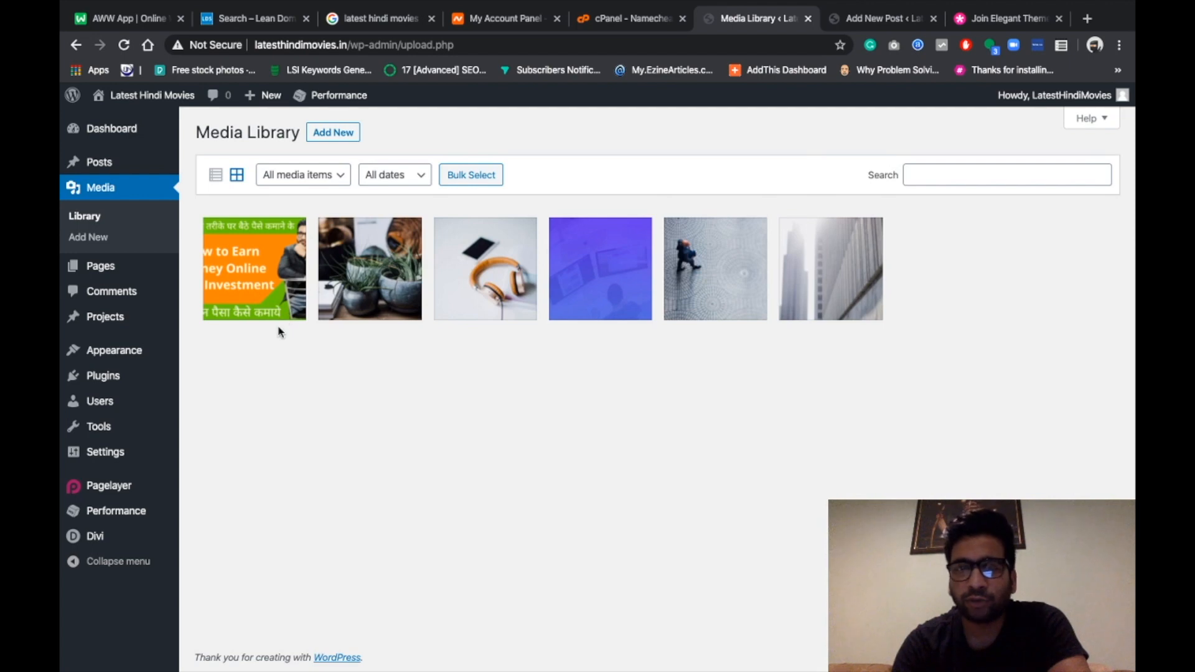
key(ctrl+Tab)
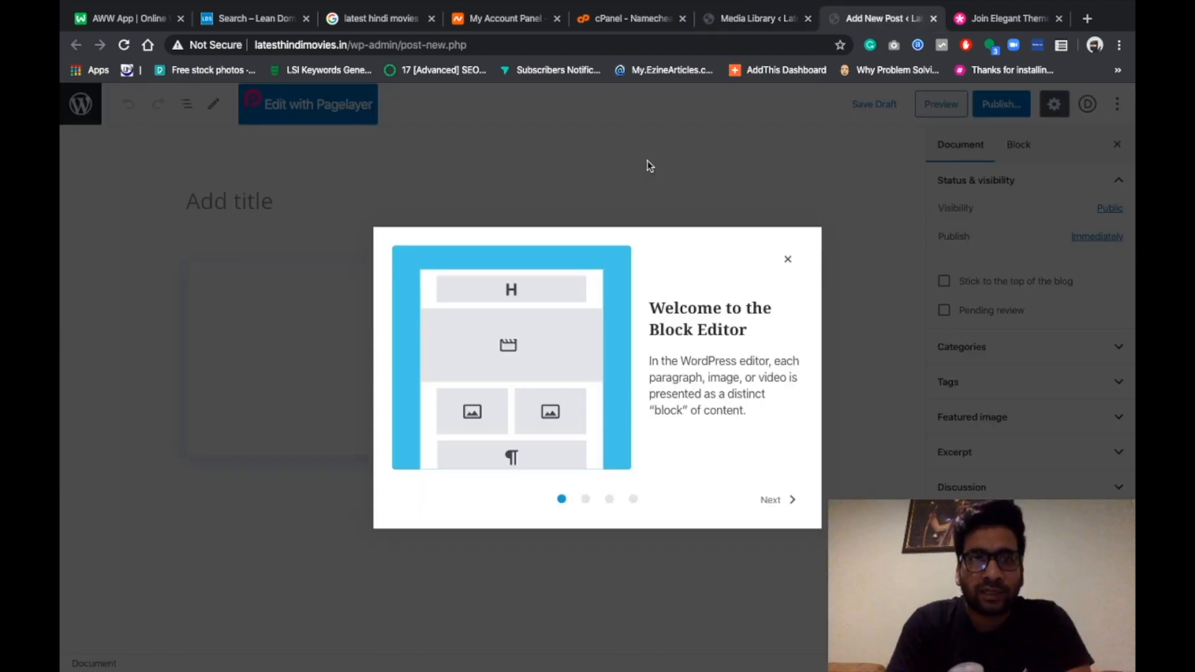
Dismiss the block editor welcome guide and keep the default editor instead of Divi
click(788, 259)
click(252, 207)
click(523, 420)
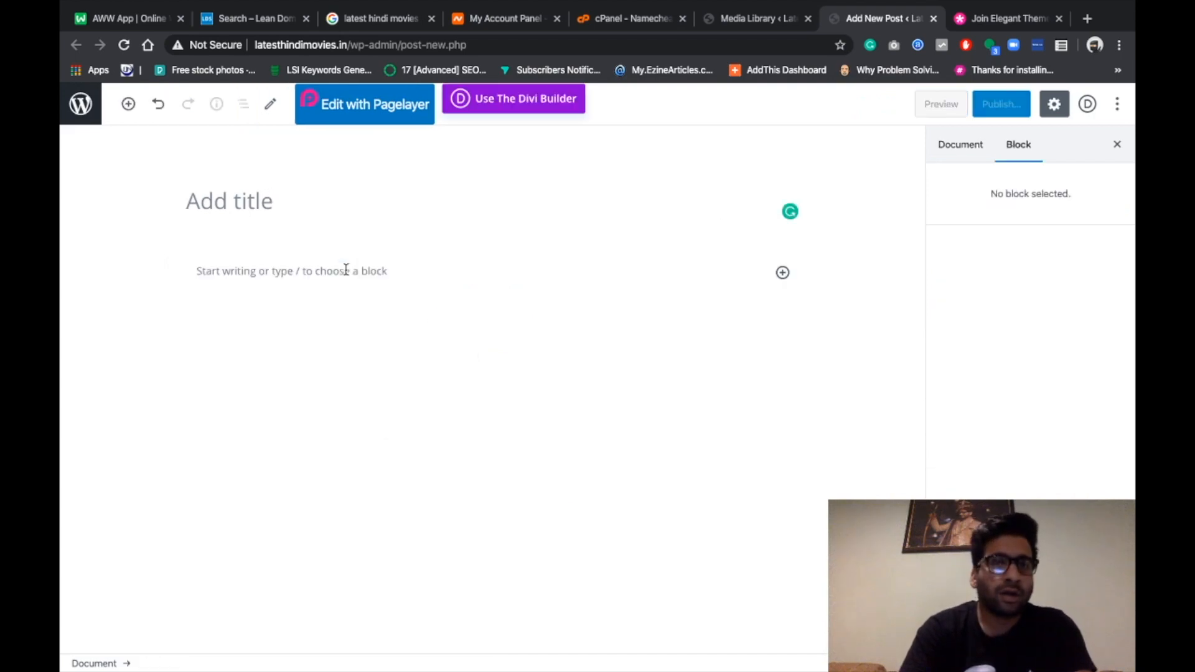
click(245, 271)
Title the post 'What is Digital Marketing?'
click(232, 199)
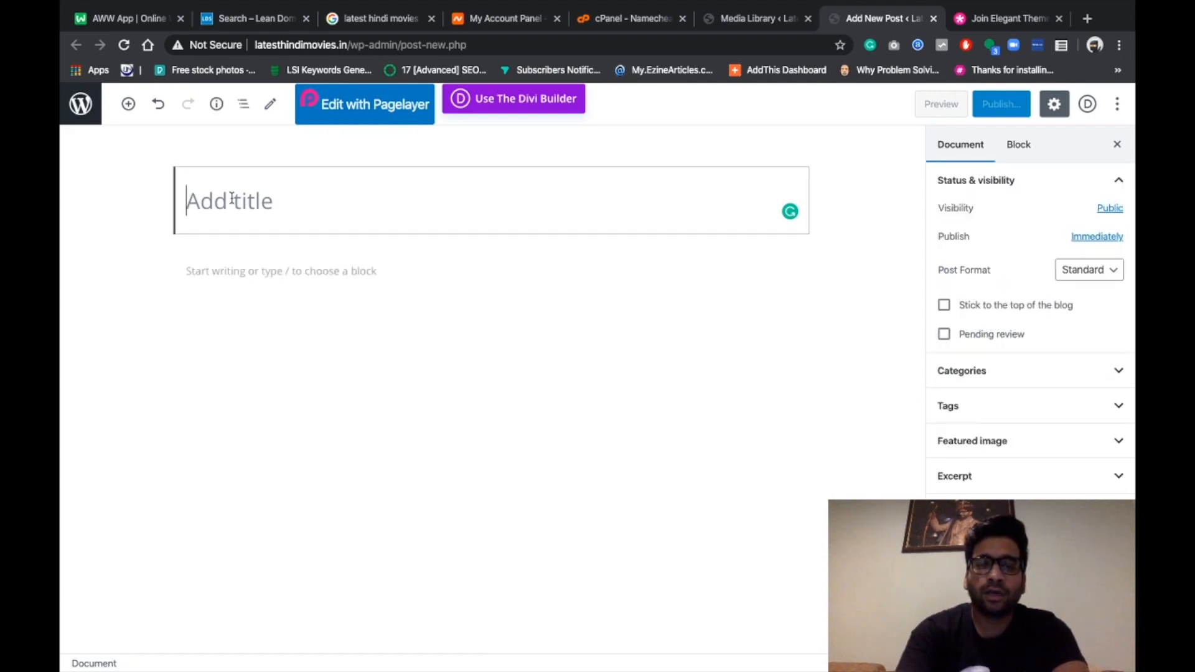
text(What is Digi)
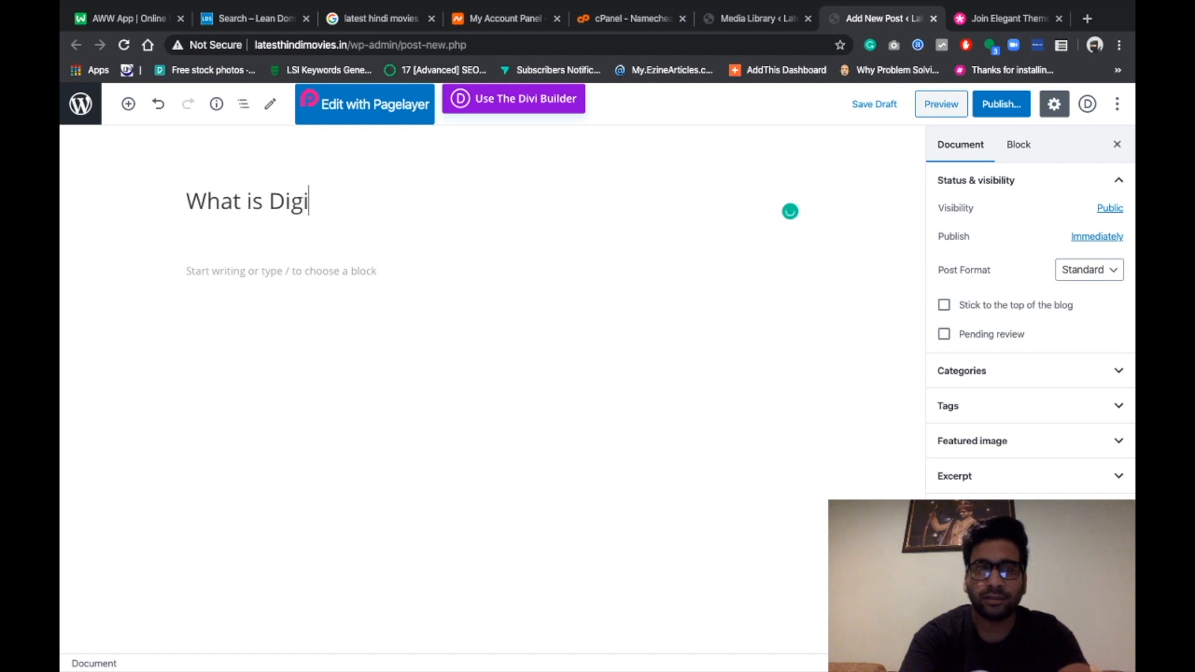
text(tal Marketin)
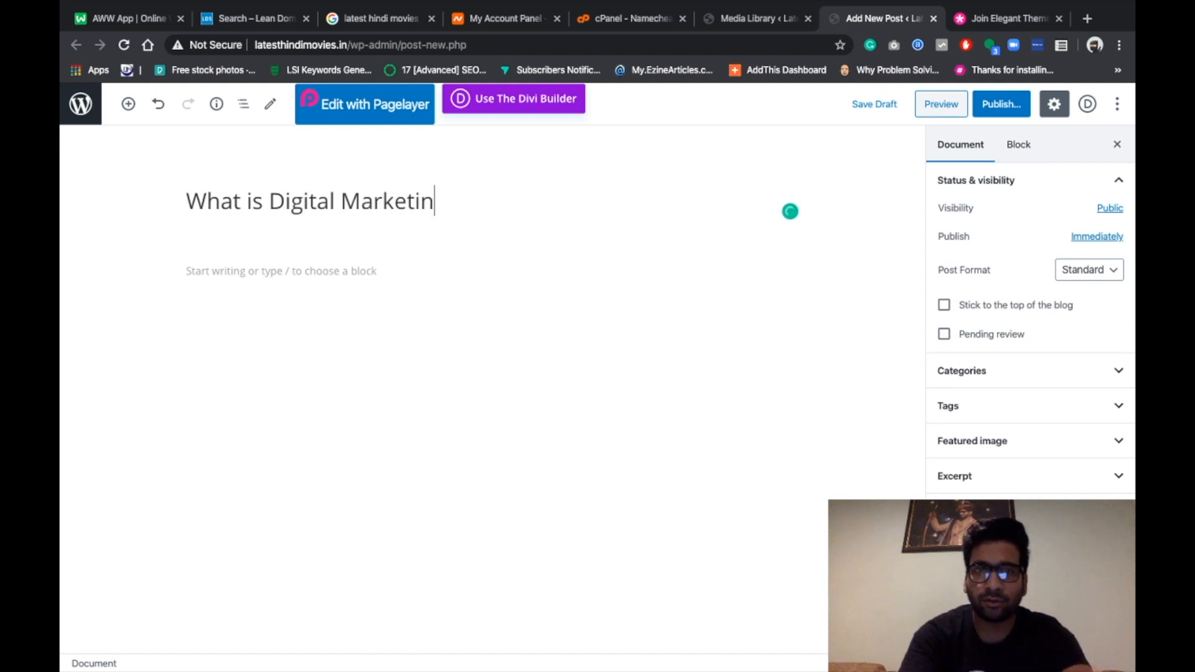
text(g?)
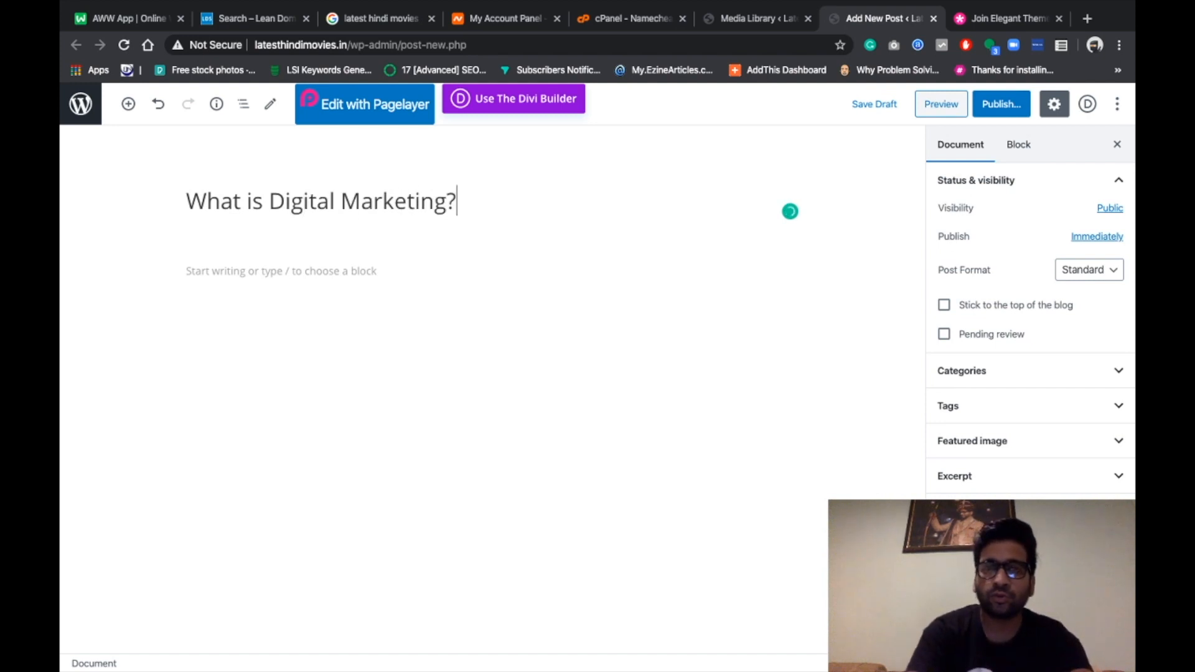
Add a paragraph reading 'digital marketing' below the title
click(246, 264)
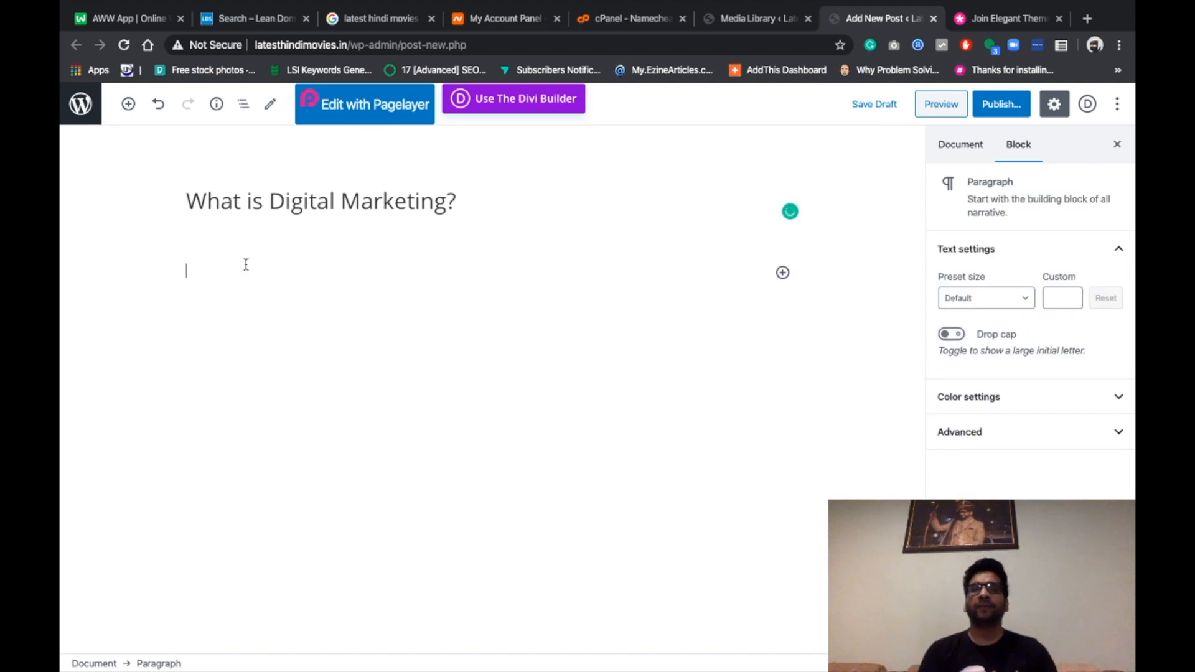
text(digital marke)
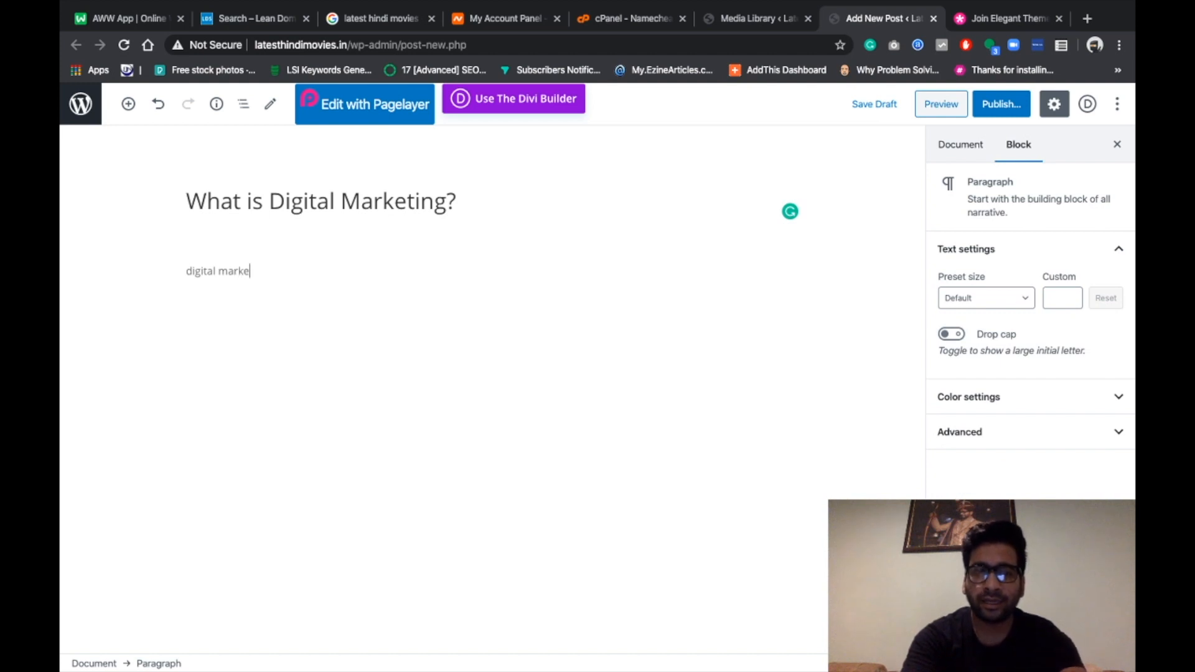
text(iting)
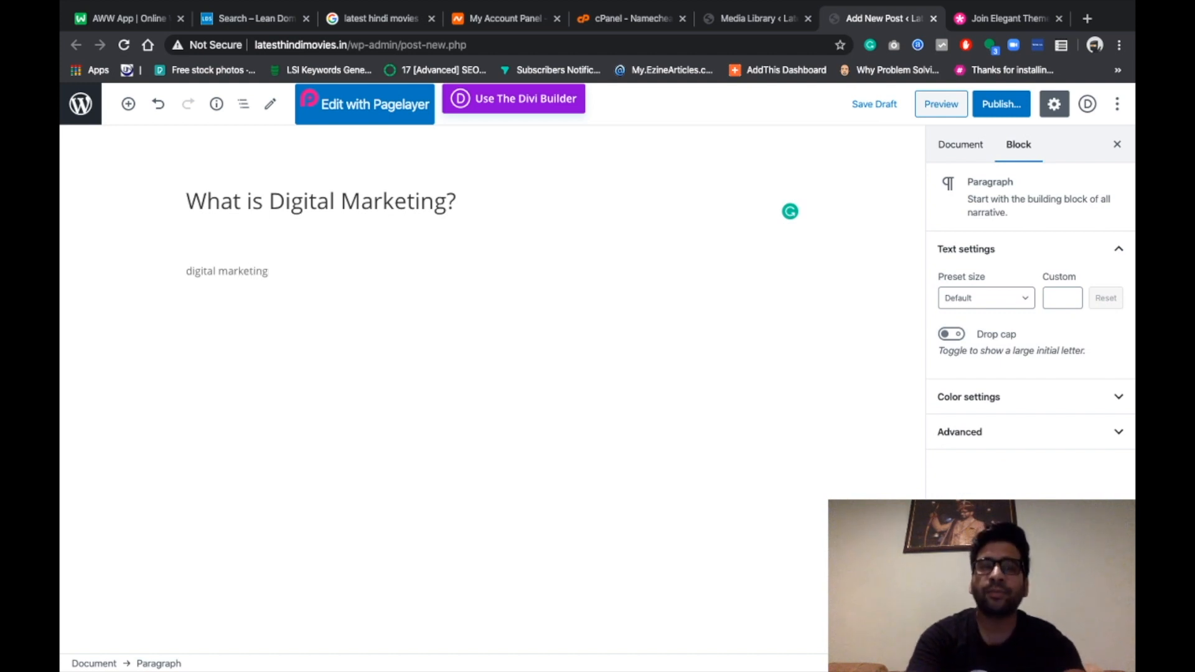
key(Return)
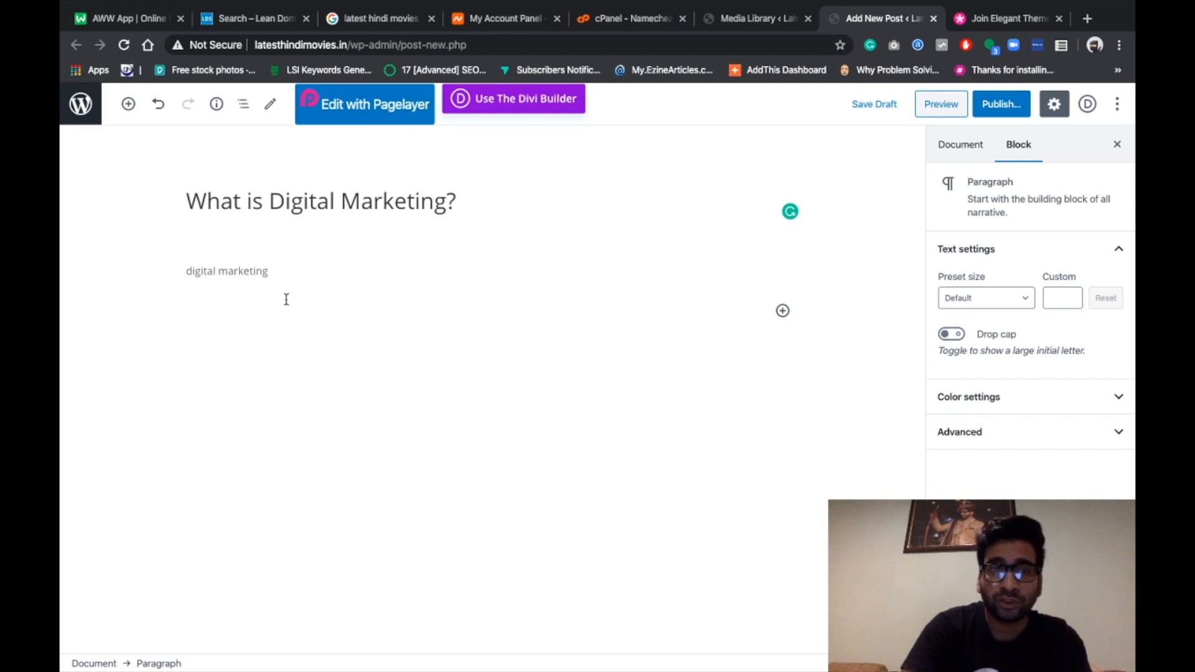
click(783, 310)
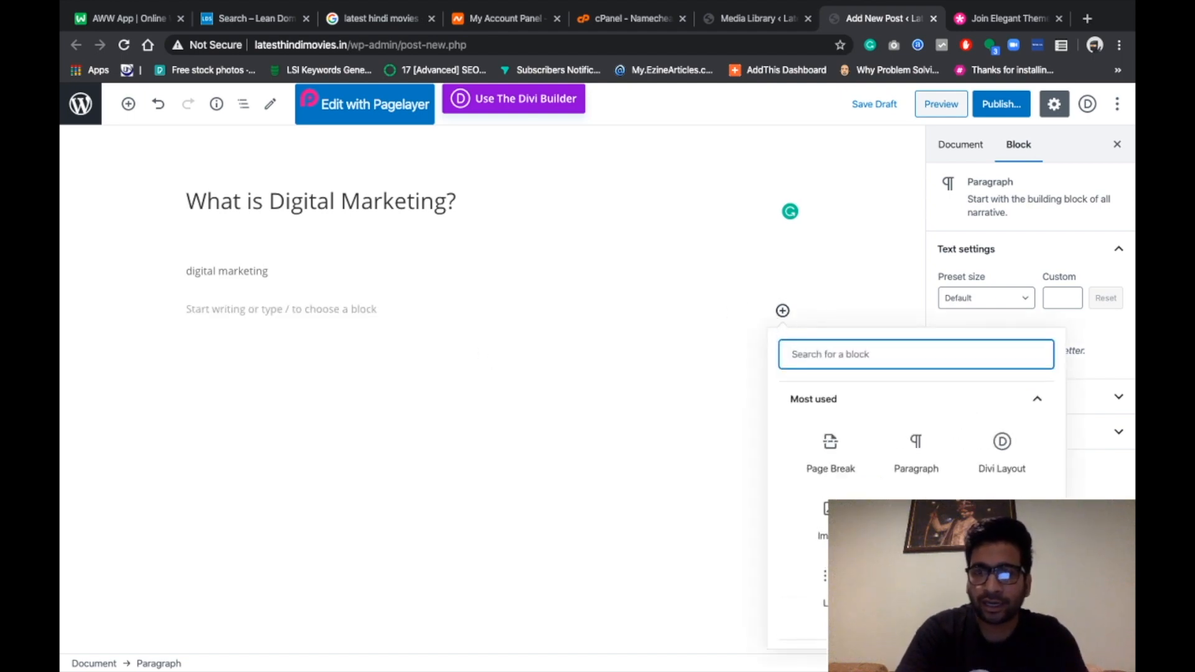
Insert the How-to-Earn-Money-Online.png image from the Media Library below the paragraph
click(823, 520)
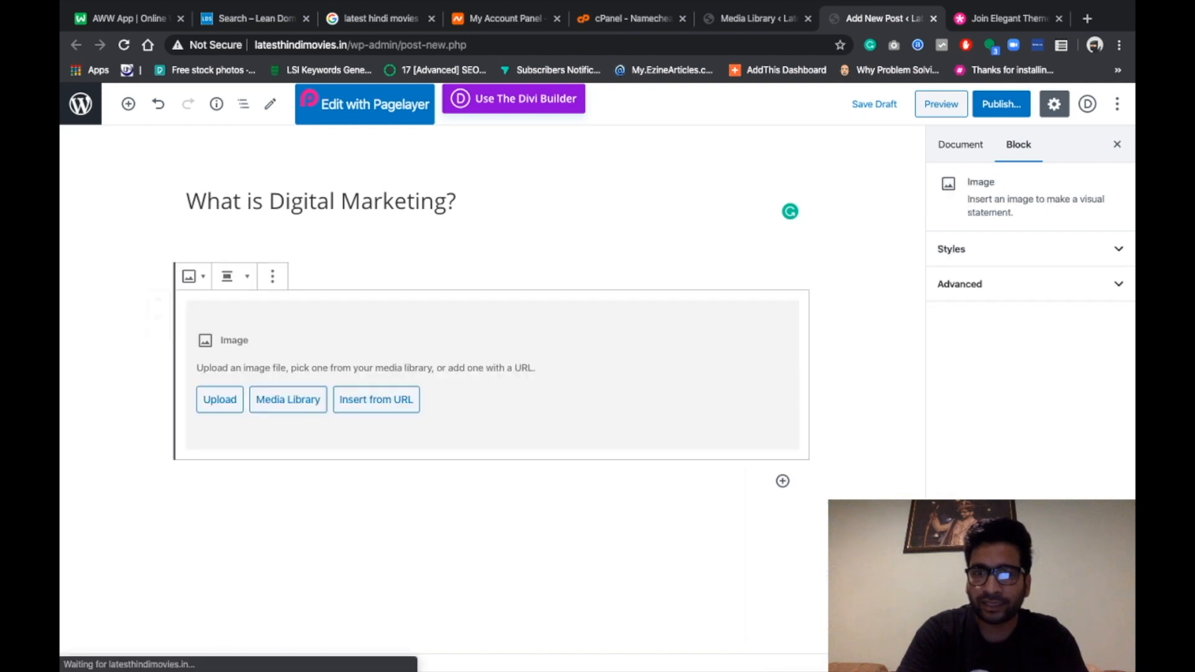
click(277, 406)
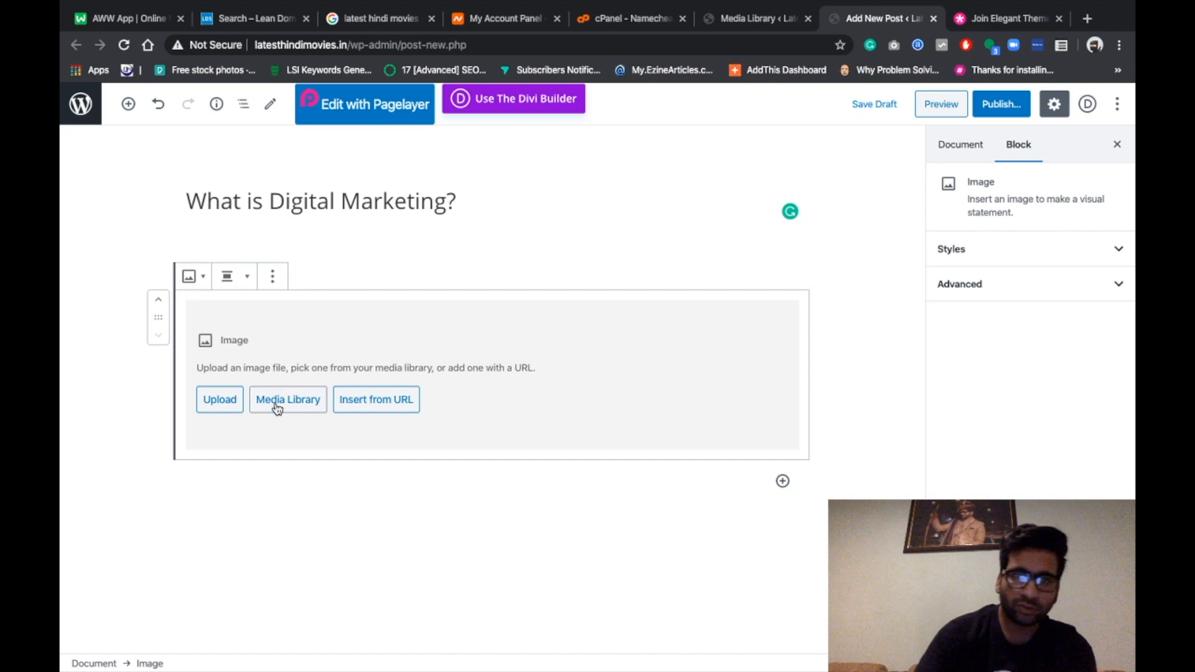
click(184, 163)
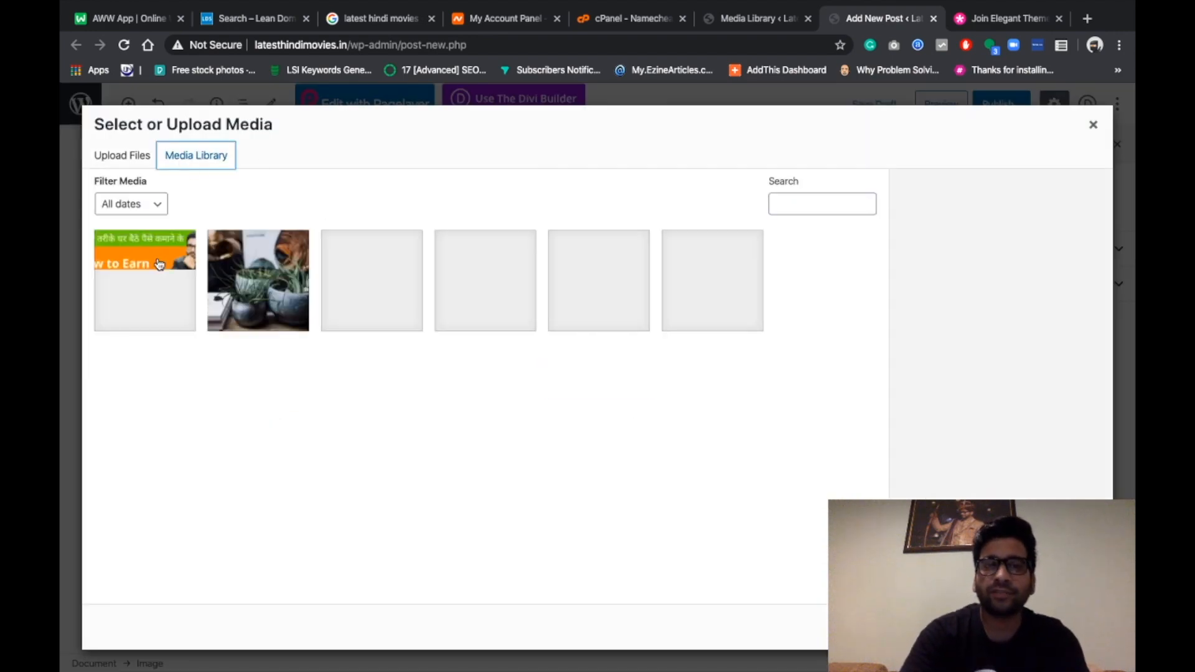
click(177, 257)
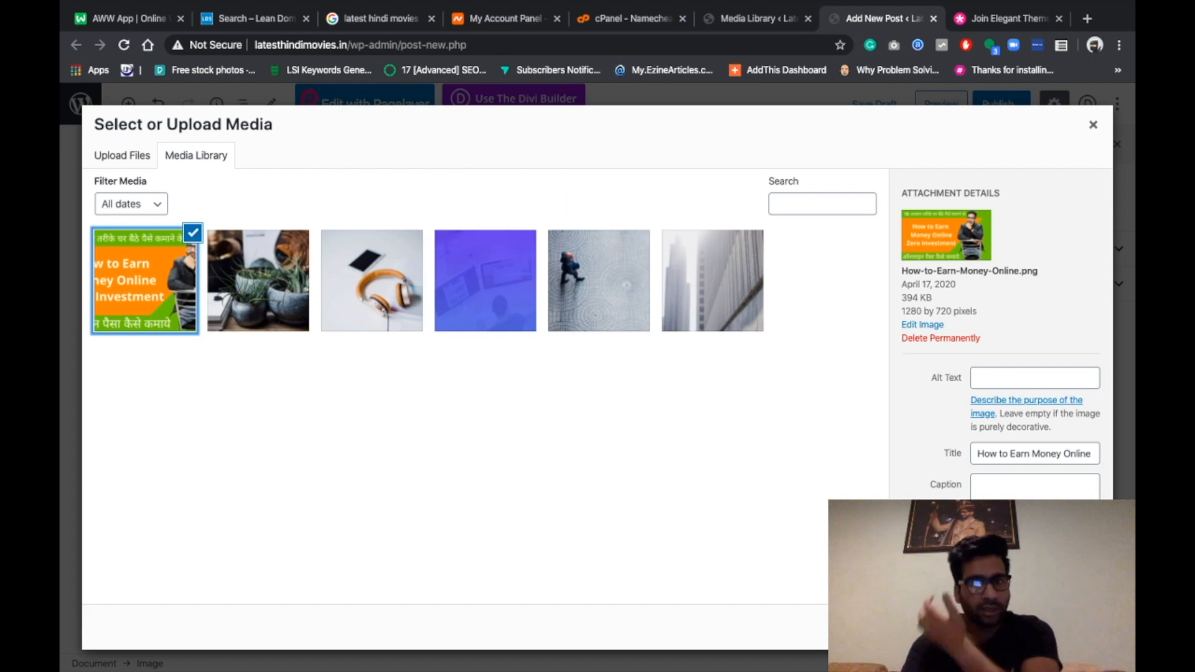
click(1080, 627)
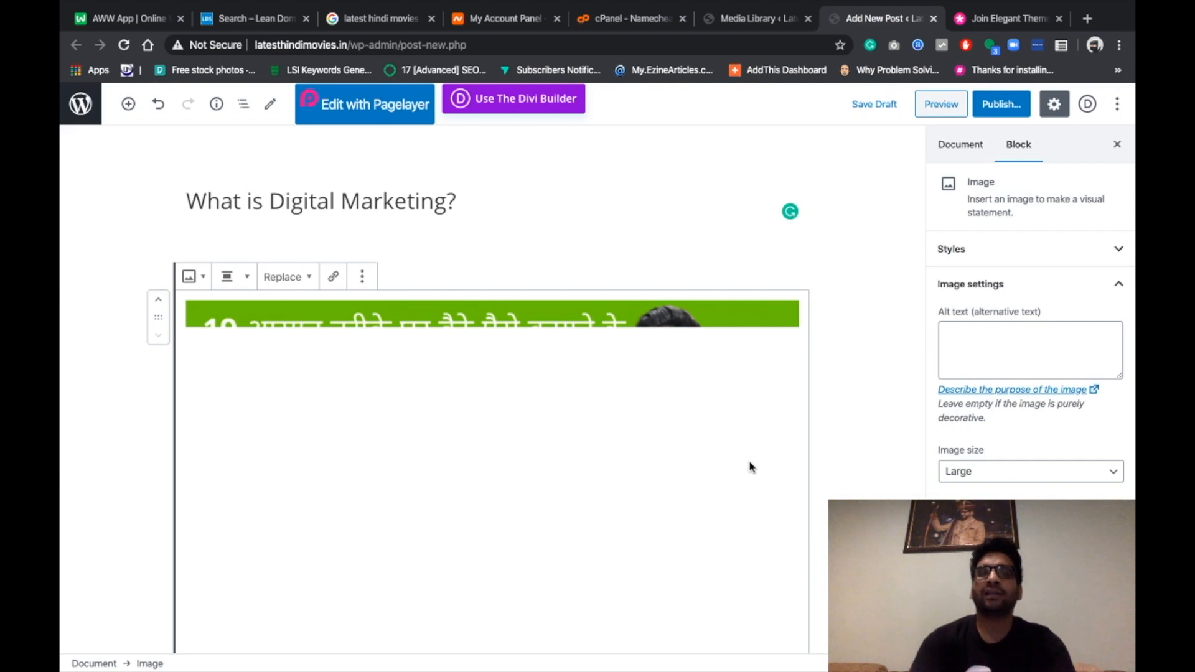
scroll(636, 589, down, 4)
scroll(636, 589, down, 1)
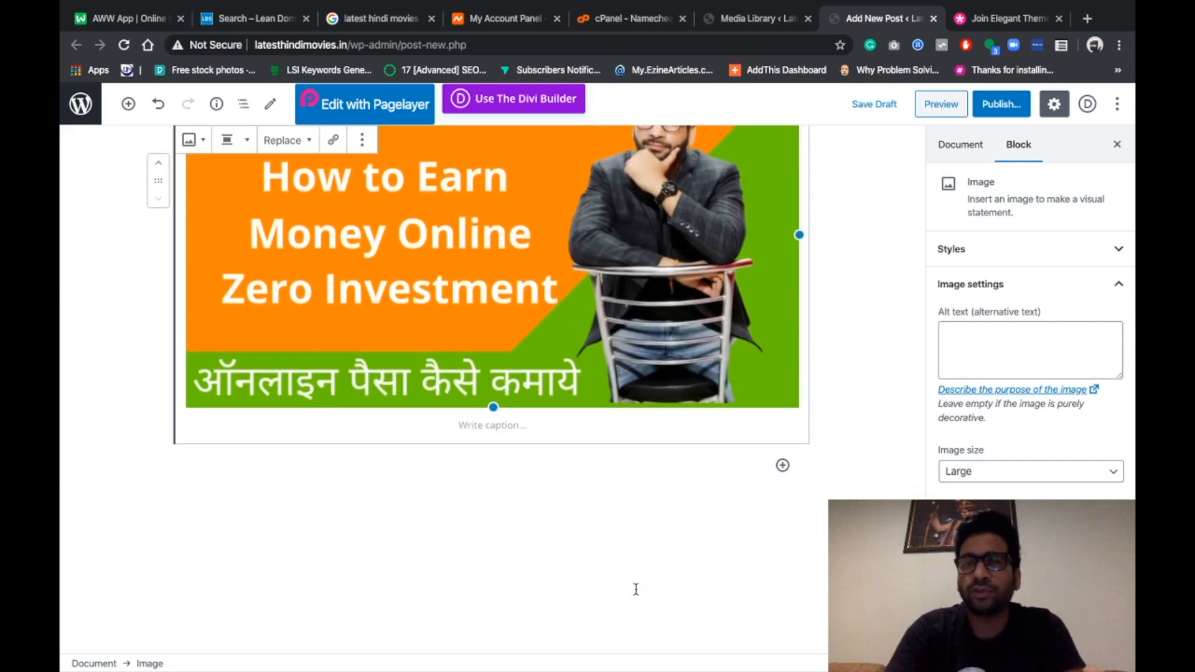
click(636, 588)
scroll(636, 591, up, 2)
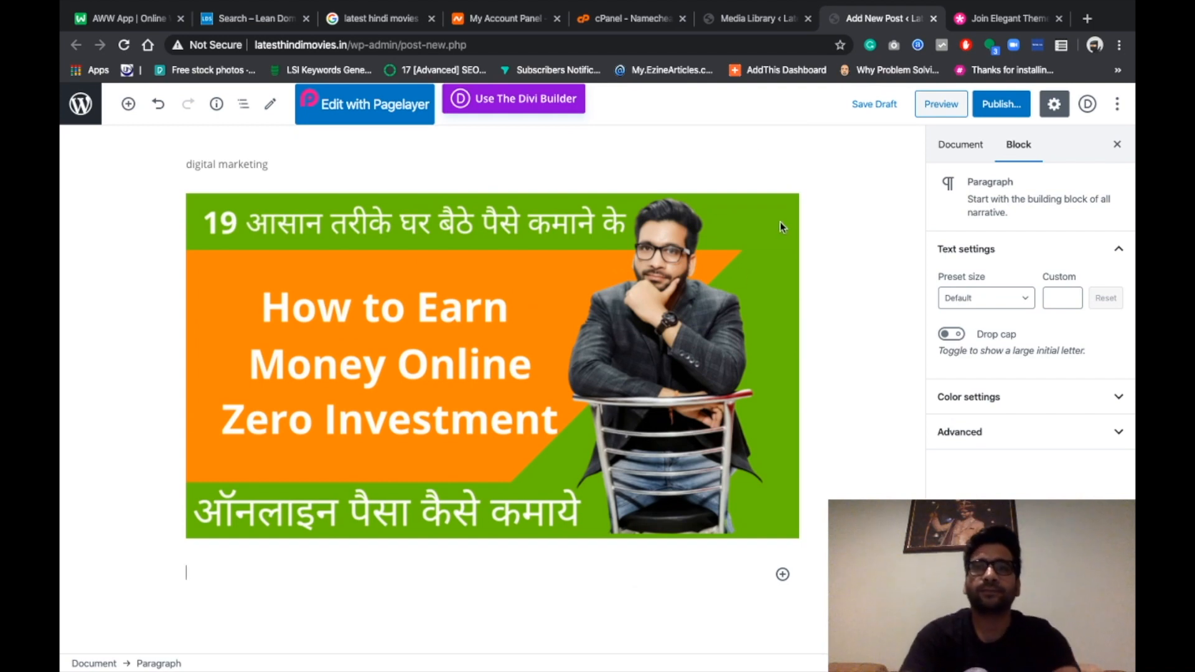
click(727, 24)
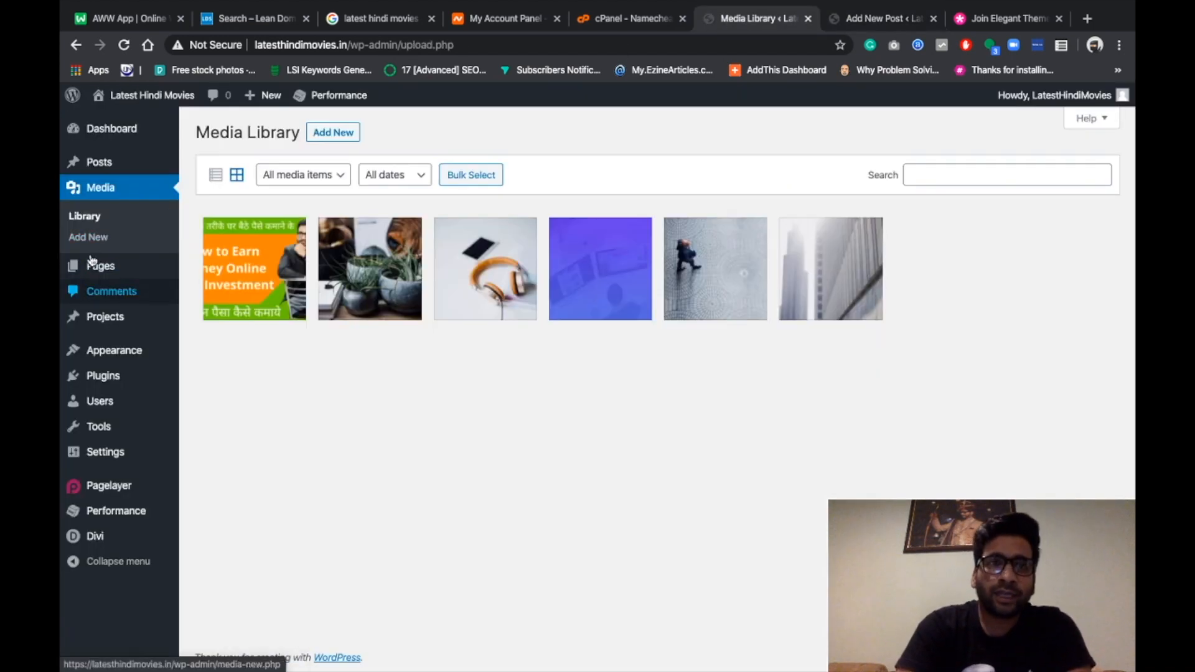
Go to Appearance > Themes to see the five installed themes, with Divi active
mouse_move(116, 270)
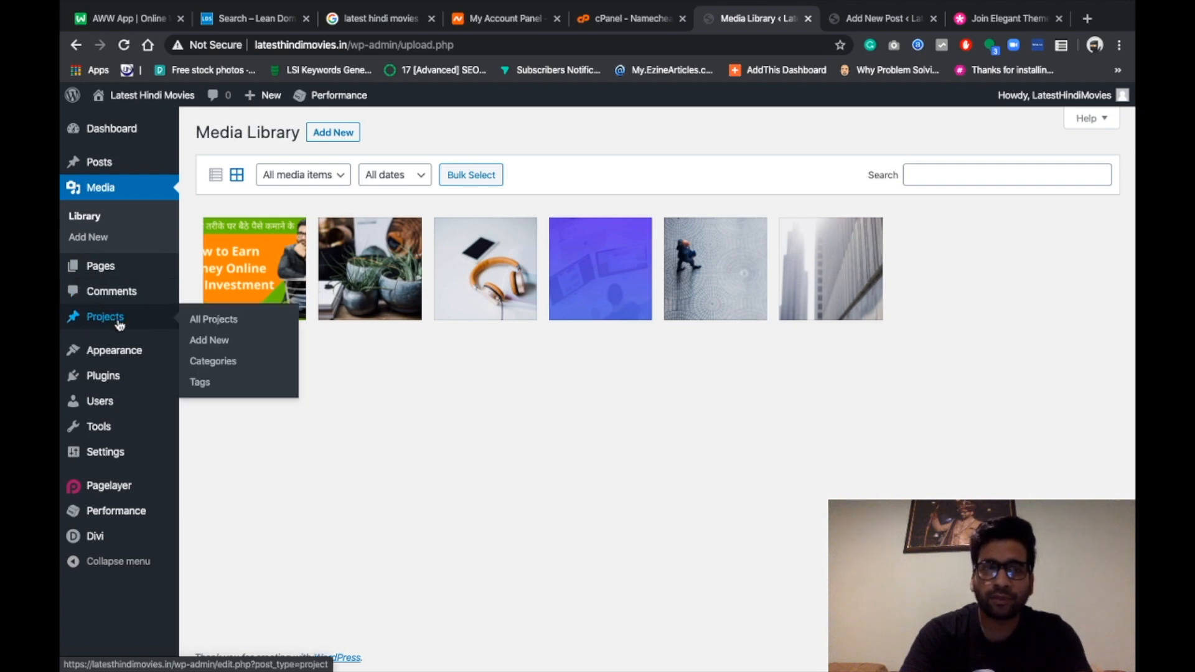
mouse_move(120, 353)
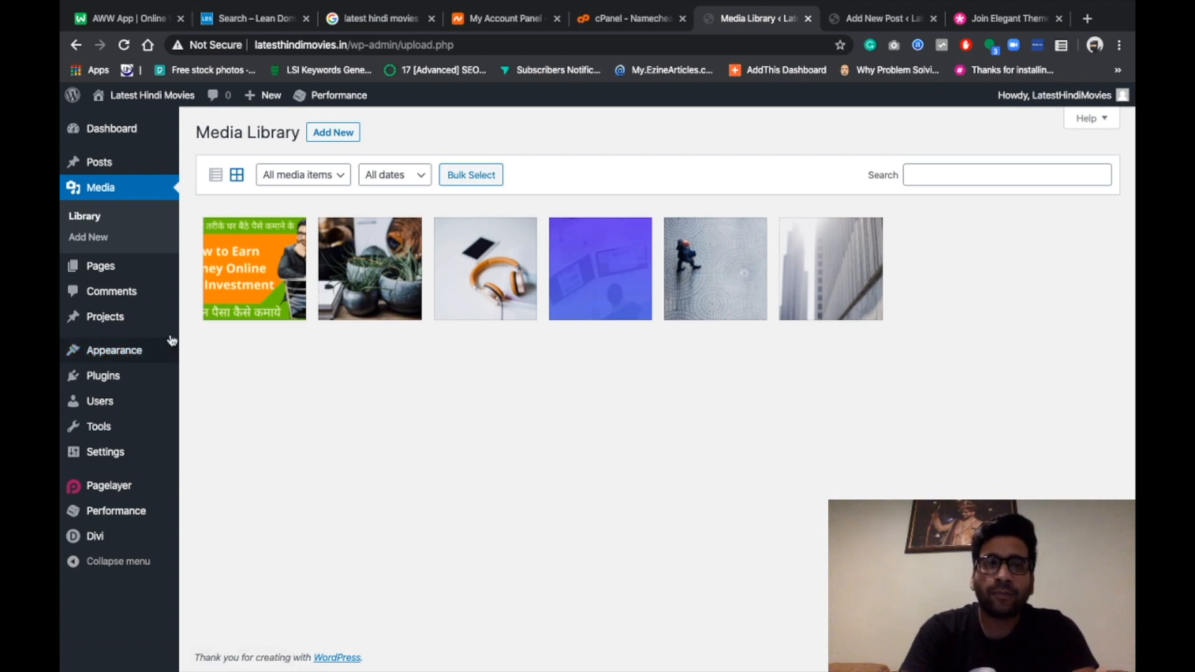
click(209, 357)
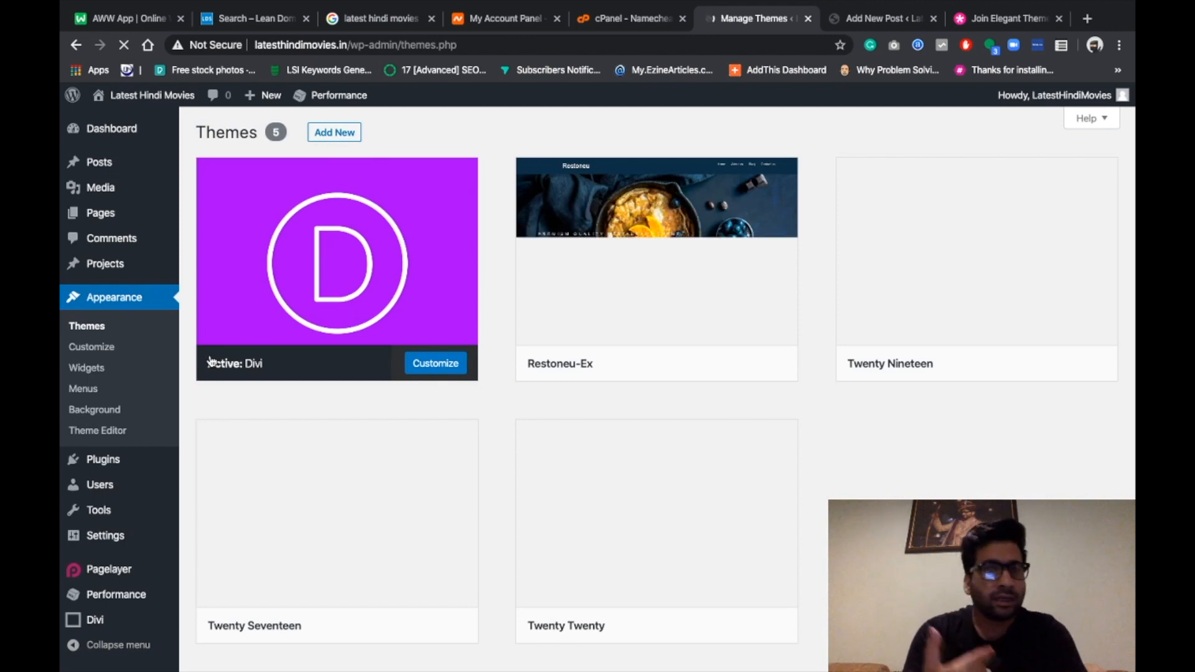
Close the Elegant Themes signup popup, select the $89 yearly price, and open a new tab
click(981, 18)
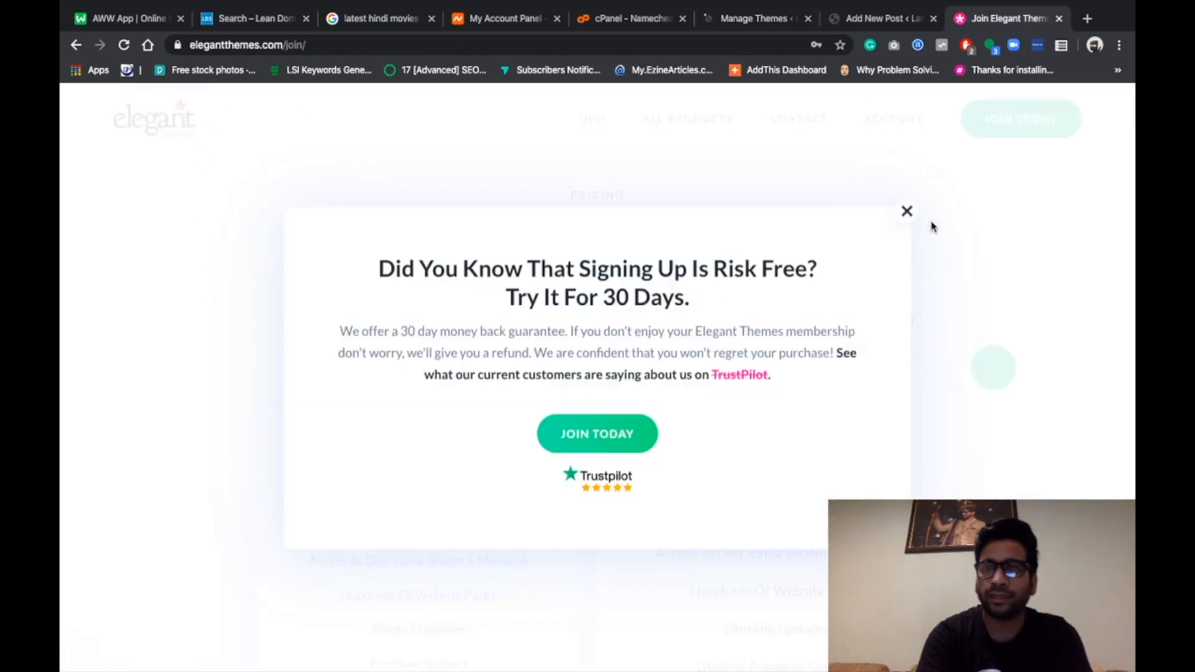
click(905, 215)
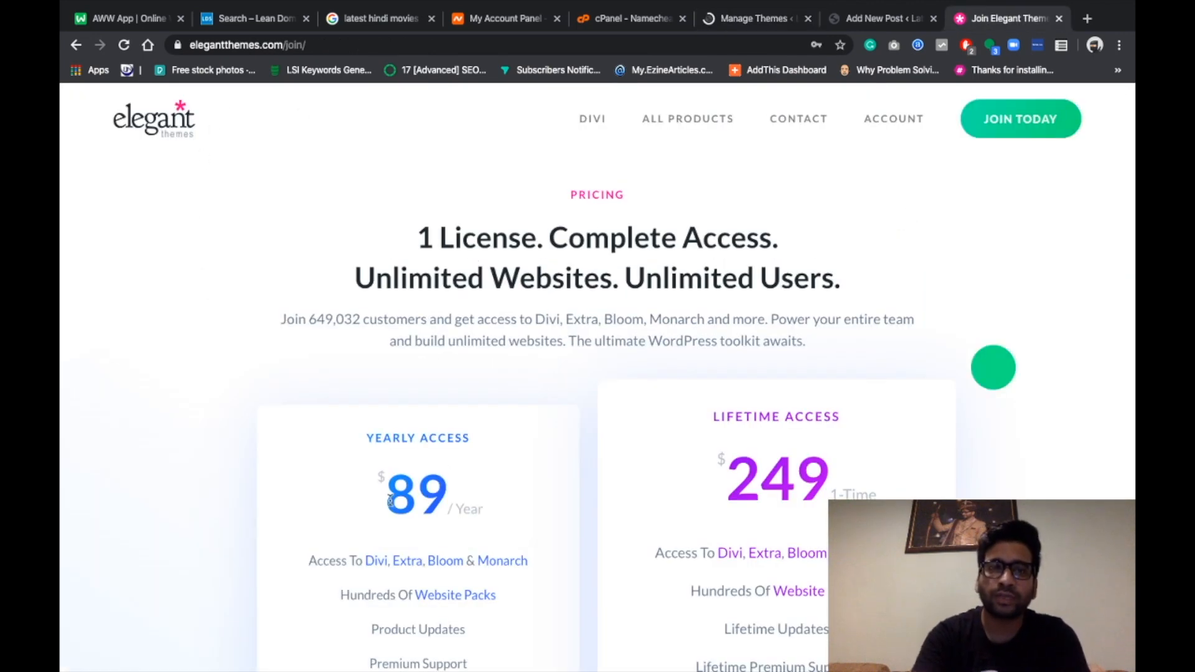
double_click(430, 496)
click(447, 495)
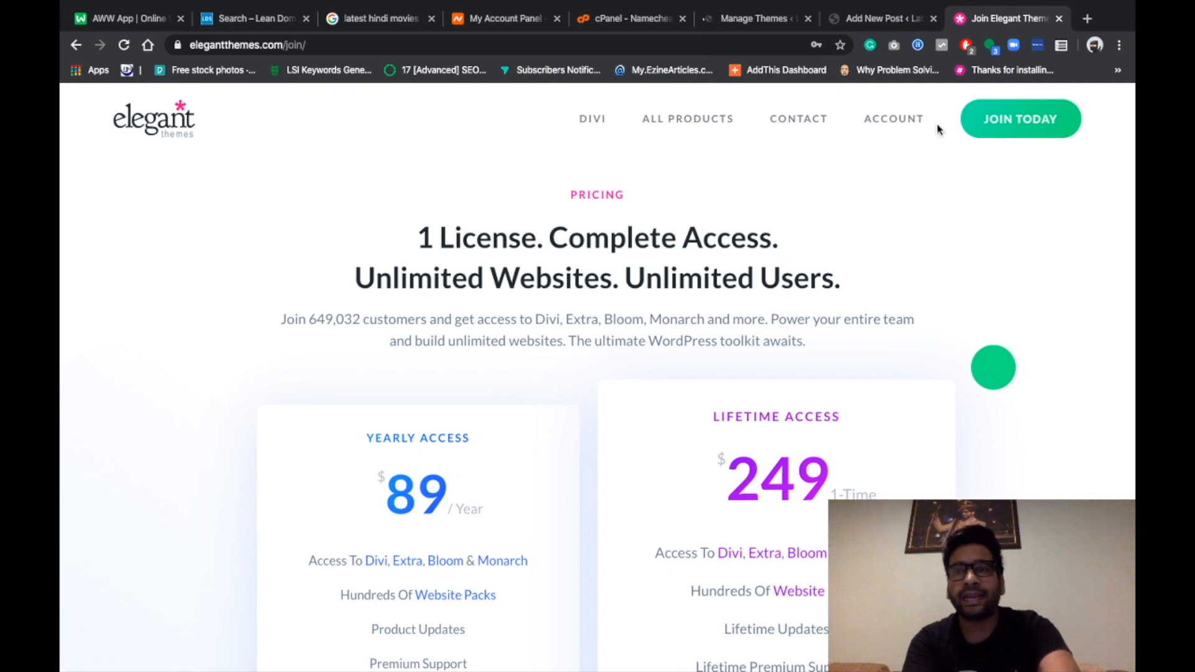
click(1092, 21)
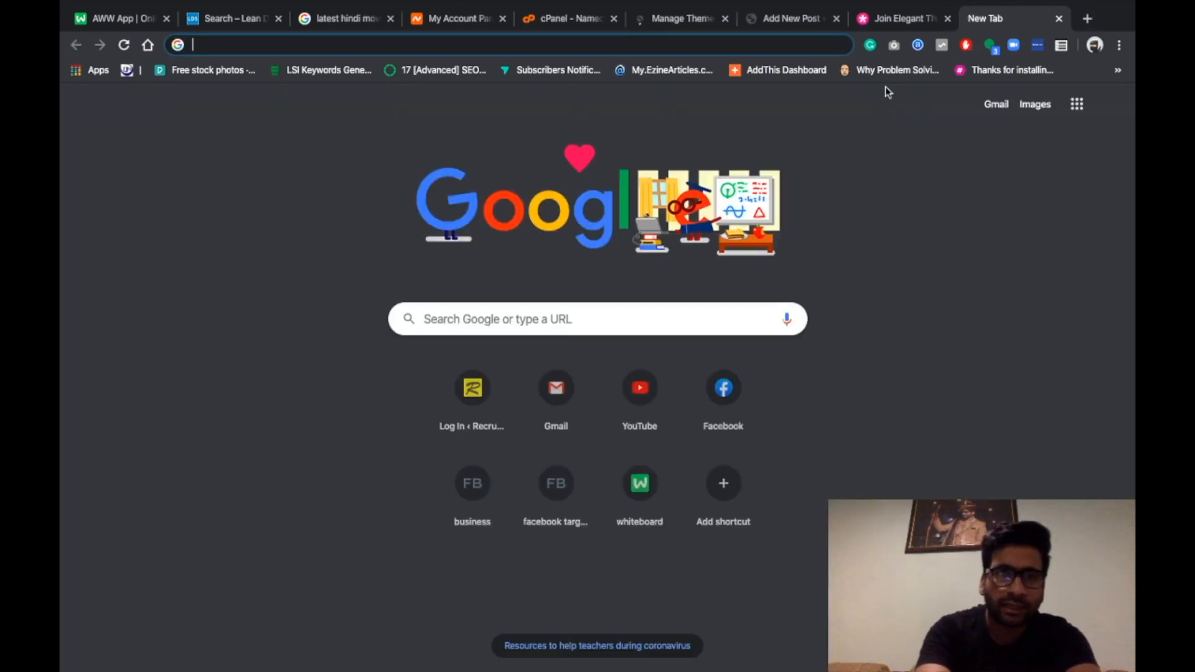
Convert $89 to Indian Rupees on Google (6,815.35 INR), then return to the post editor
text($)
key(BackSpace)
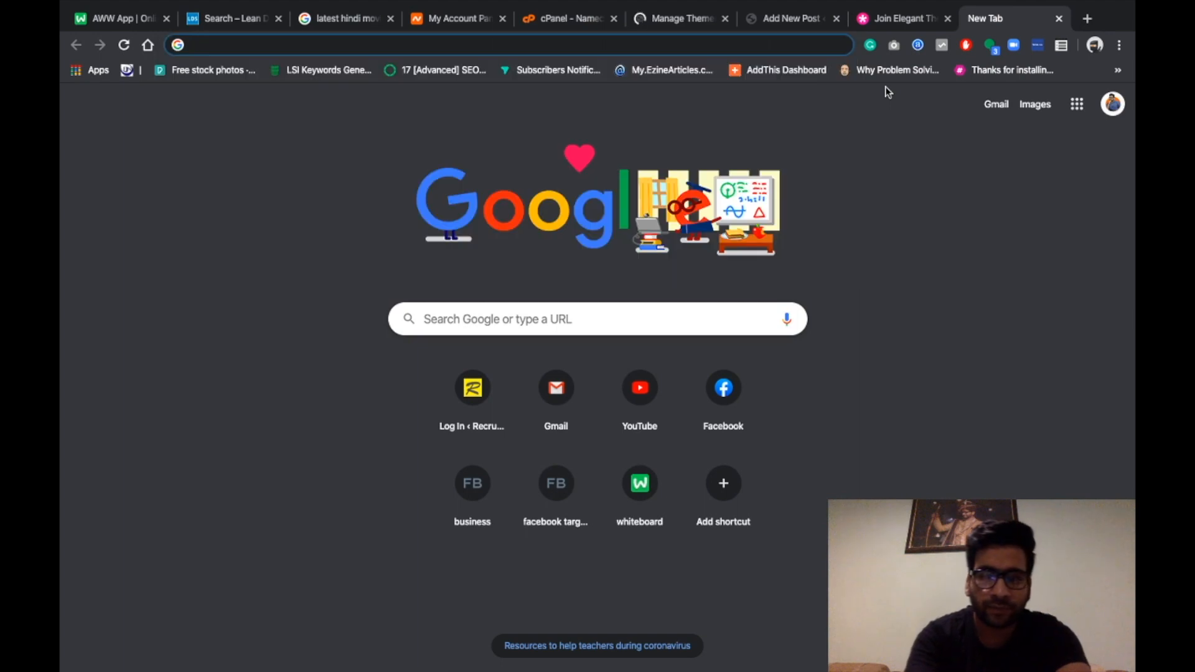
text(89$)
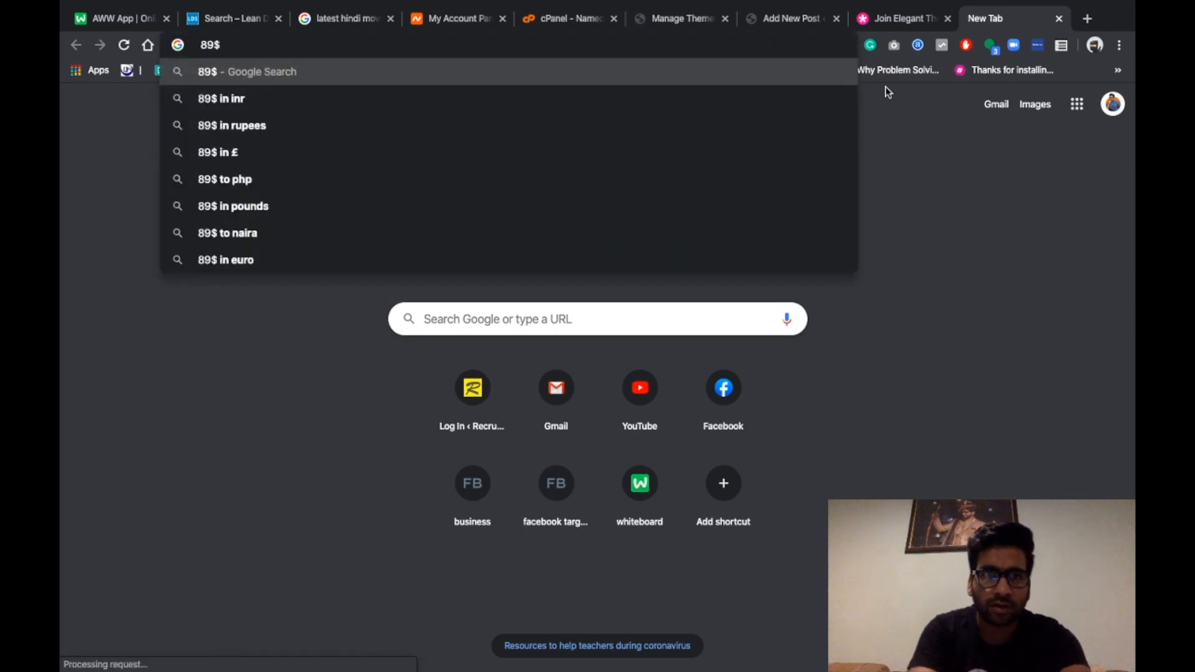
key(Down)
key(Return)
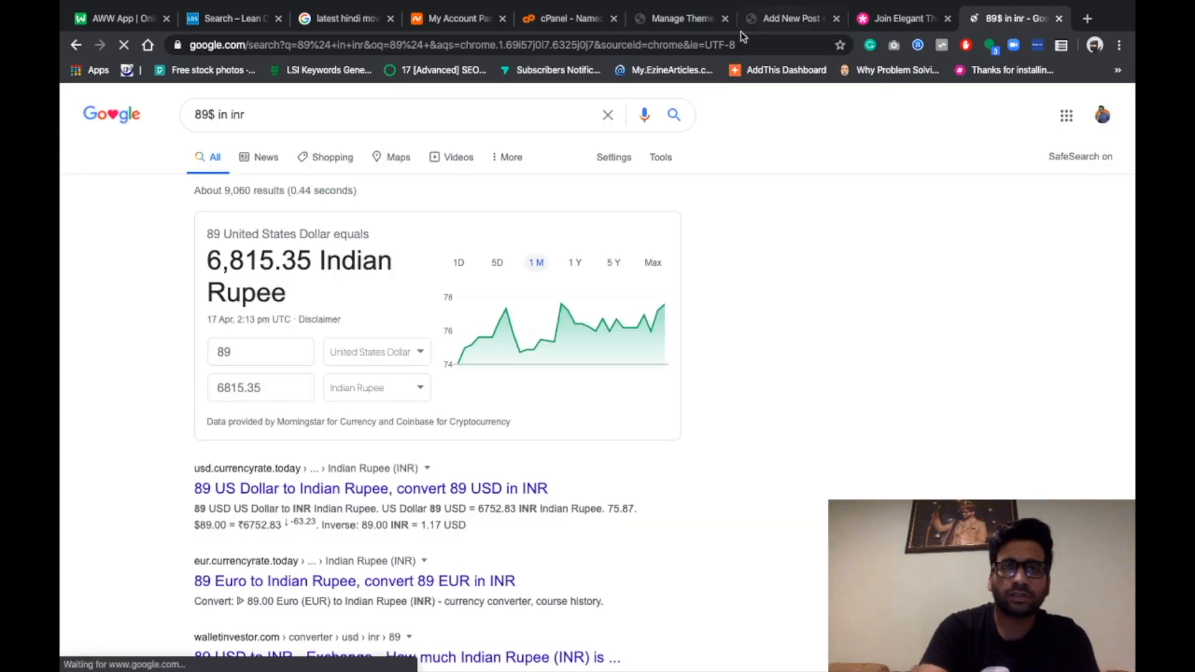
click(760, 25)
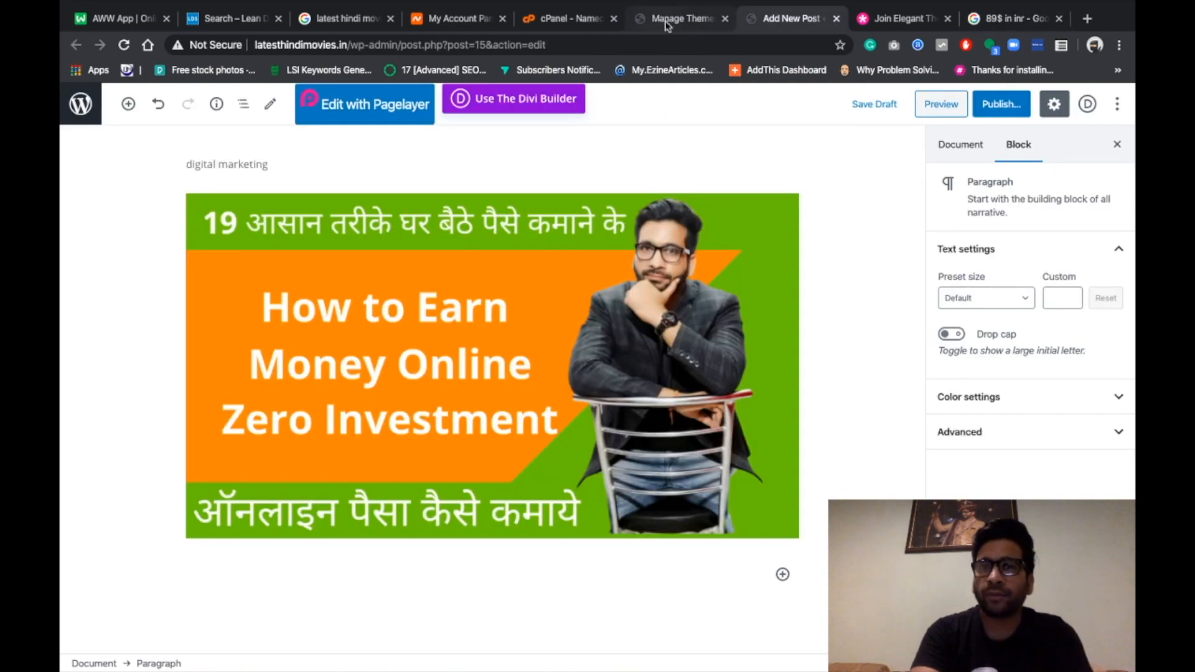
Switch to the Manage Themes tab listing the installed themes
click(665, 24)
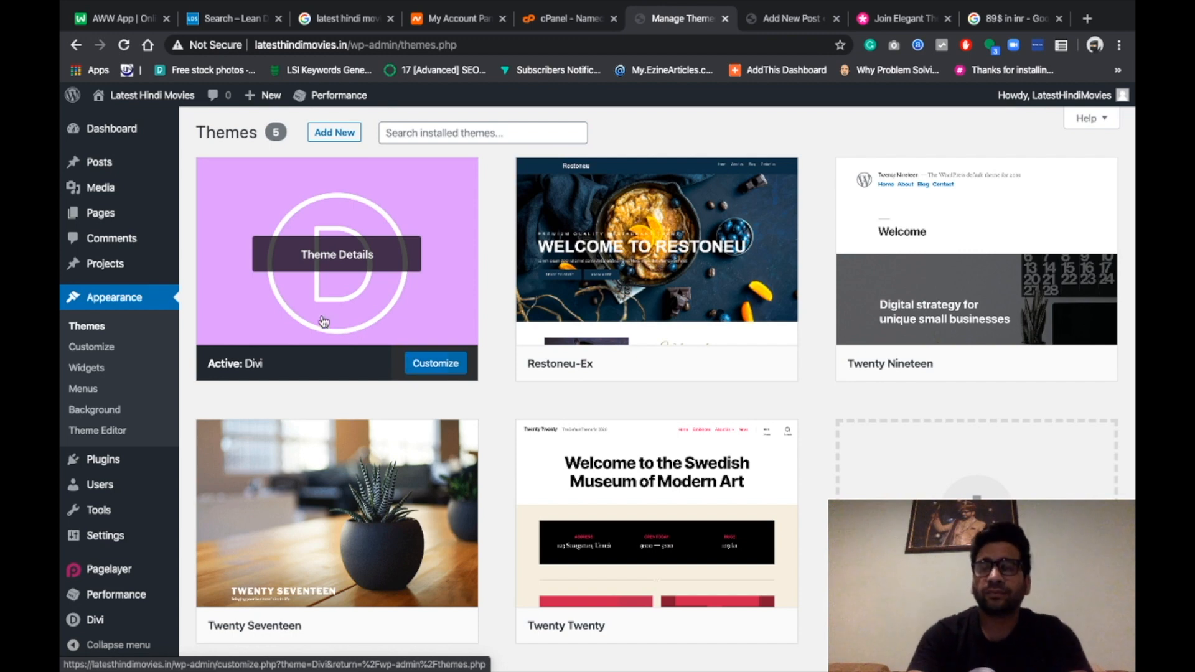
Open Add New Themes and its Upload Theme panel, cancelling the file picker without choosing a zip
click(334, 132)
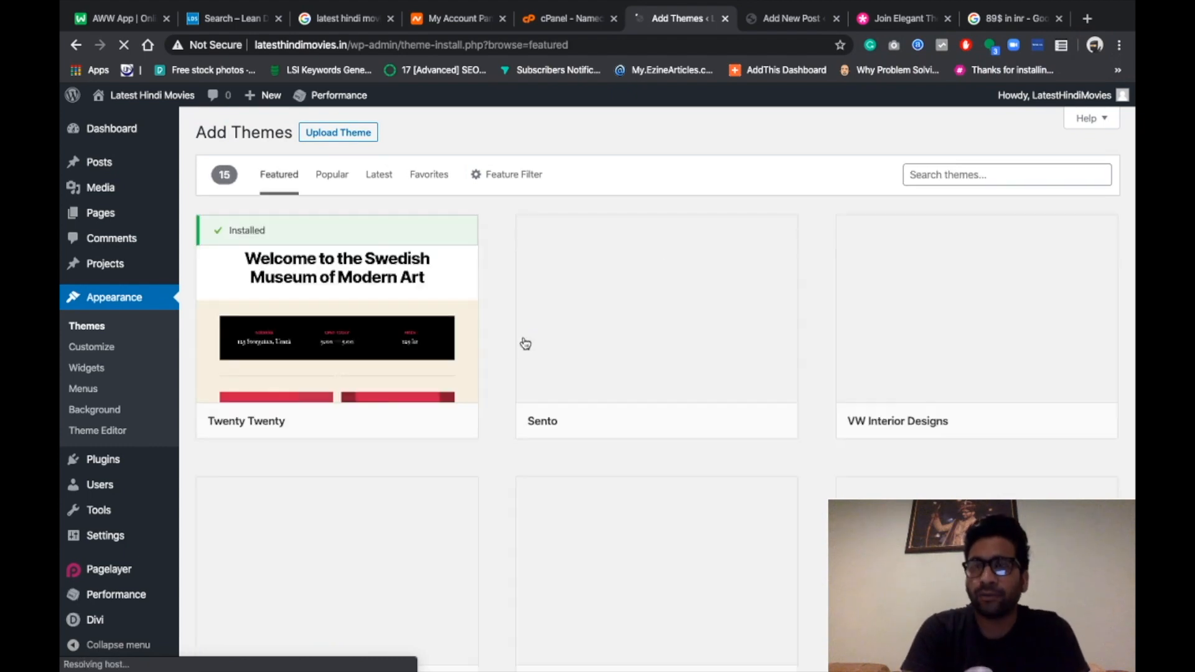
scroll(581, 432, down, 1)
scroll(581, 432, down, 7)
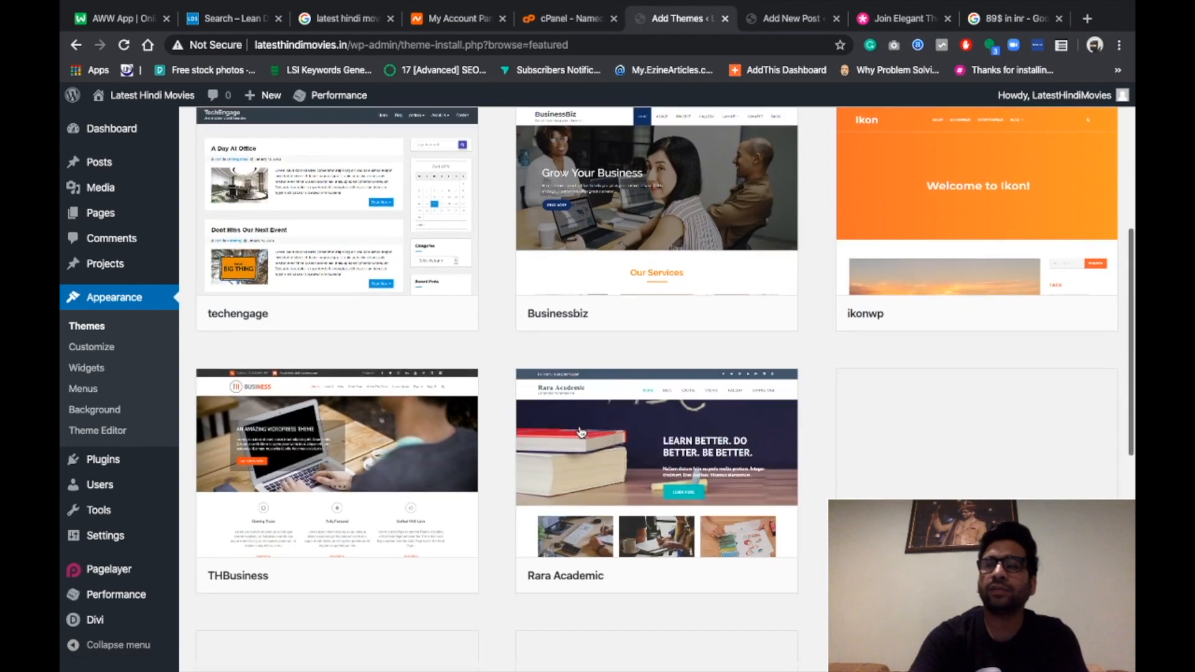
scroll(573, 430, up, 7)
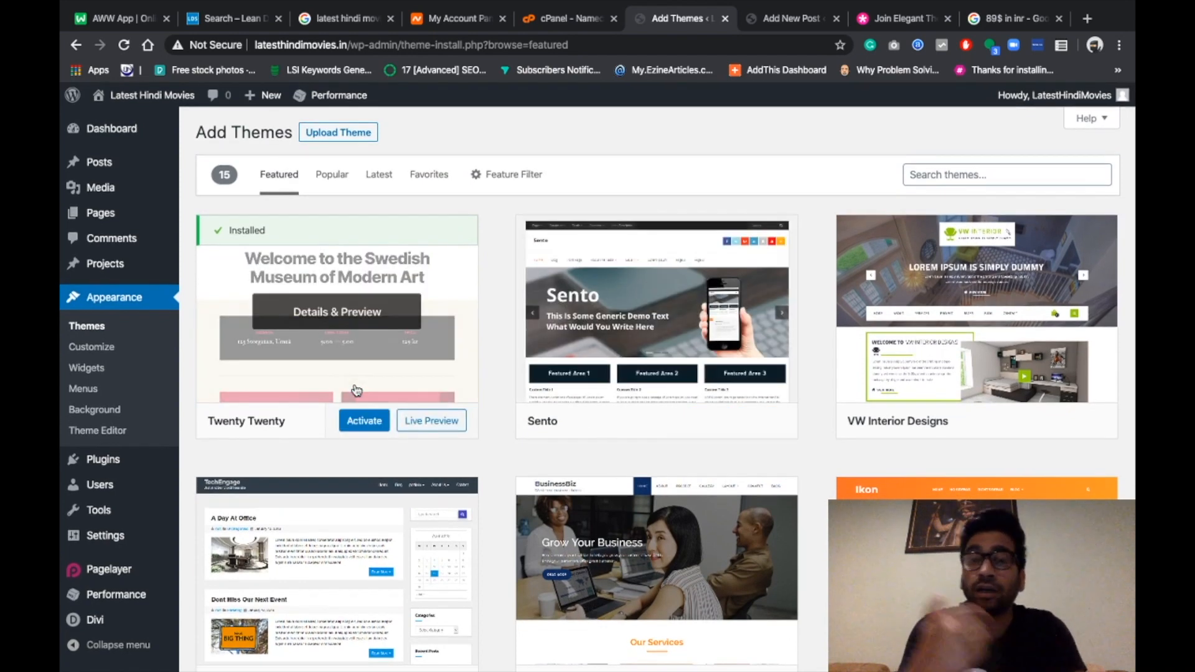
click(336, 137)
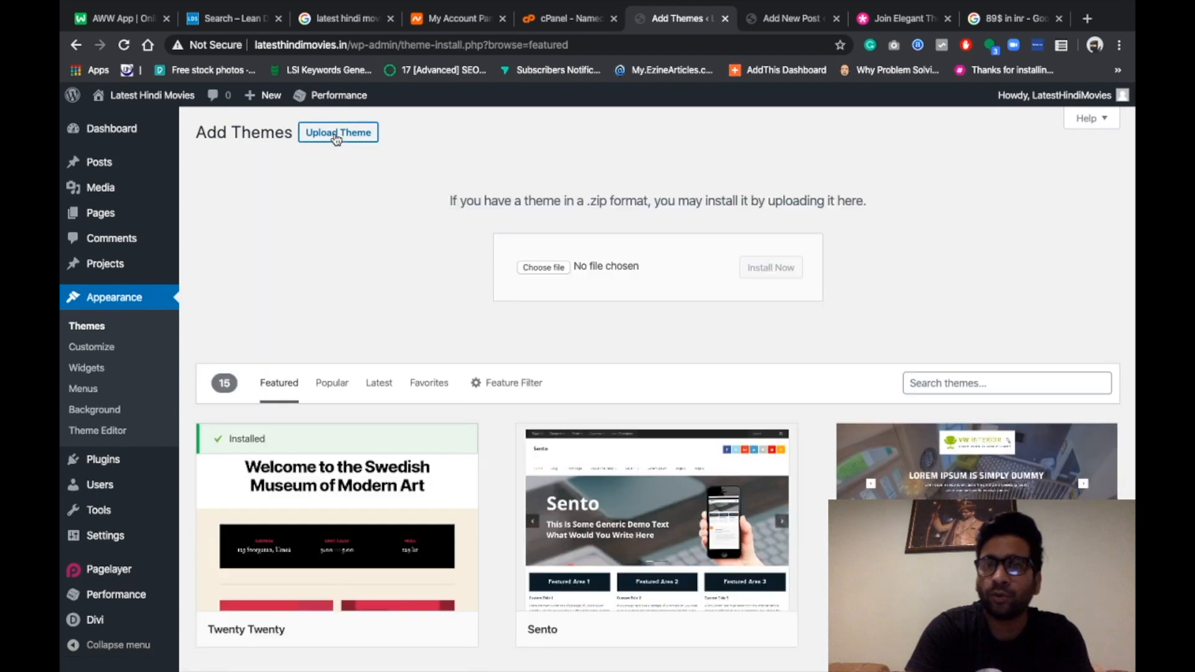
click(542, 277)
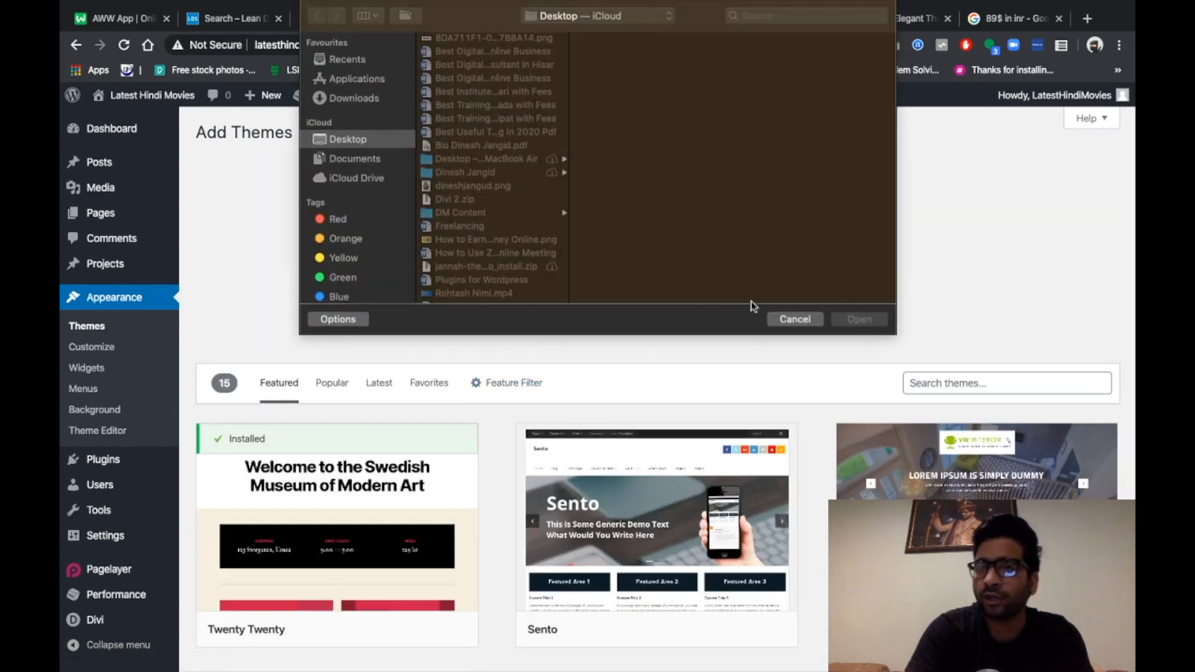
click(792, 323)
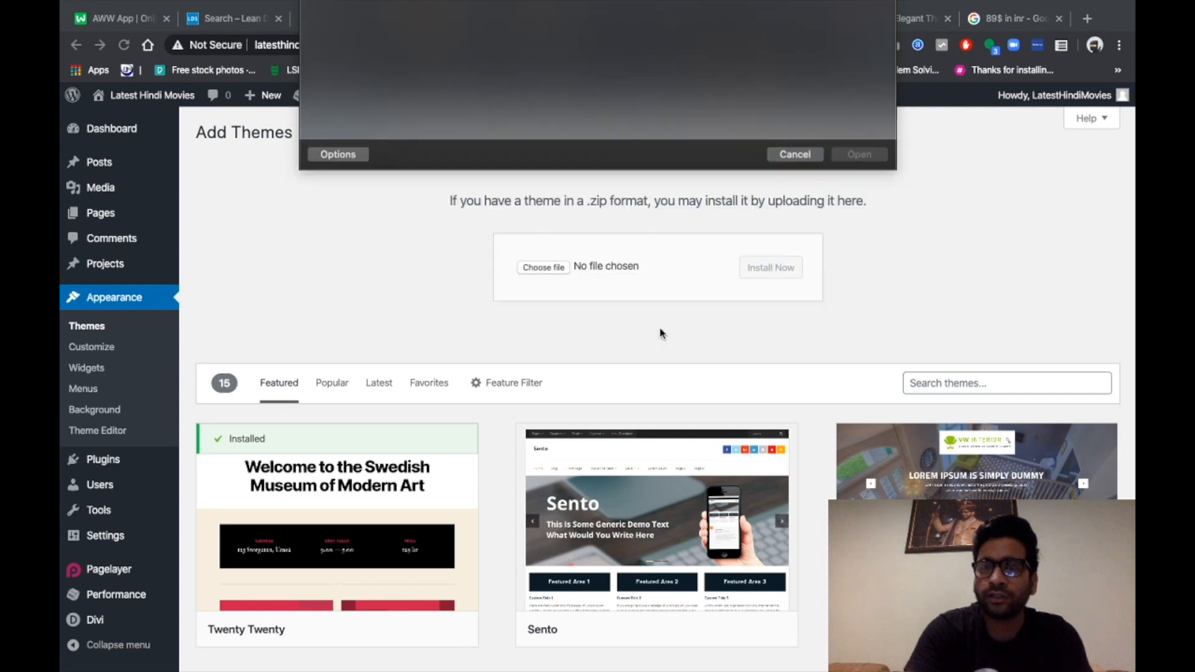
scroll(560, 347, down, 3)
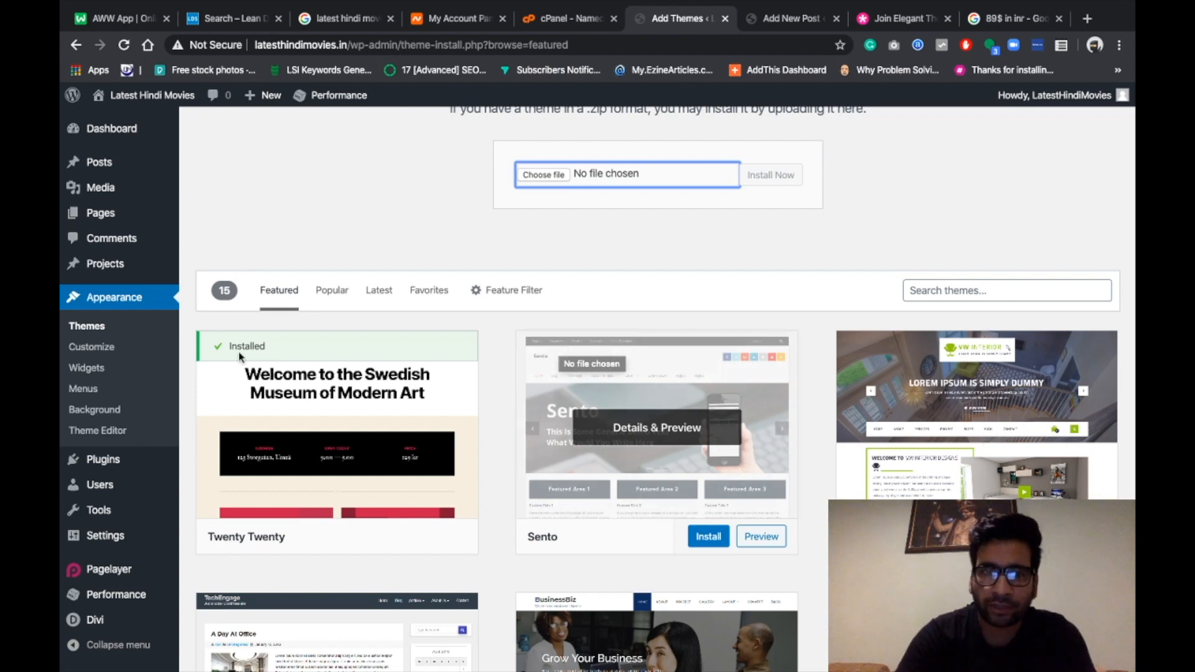
mouse_move(100, 461)
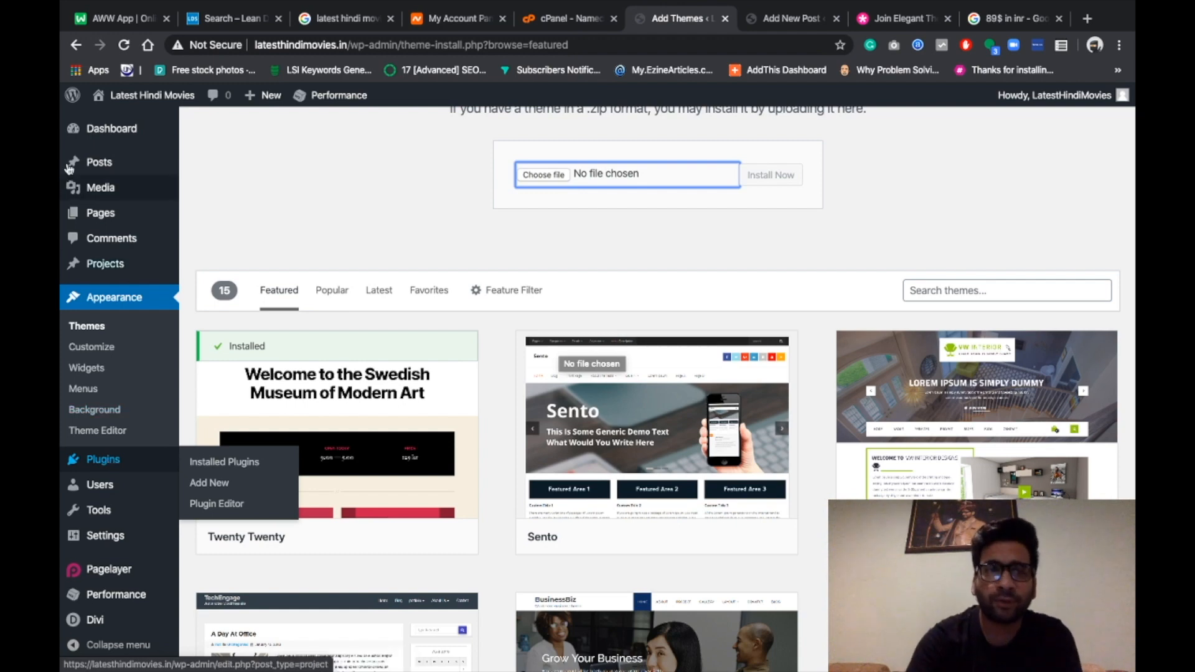
click(103, 17)
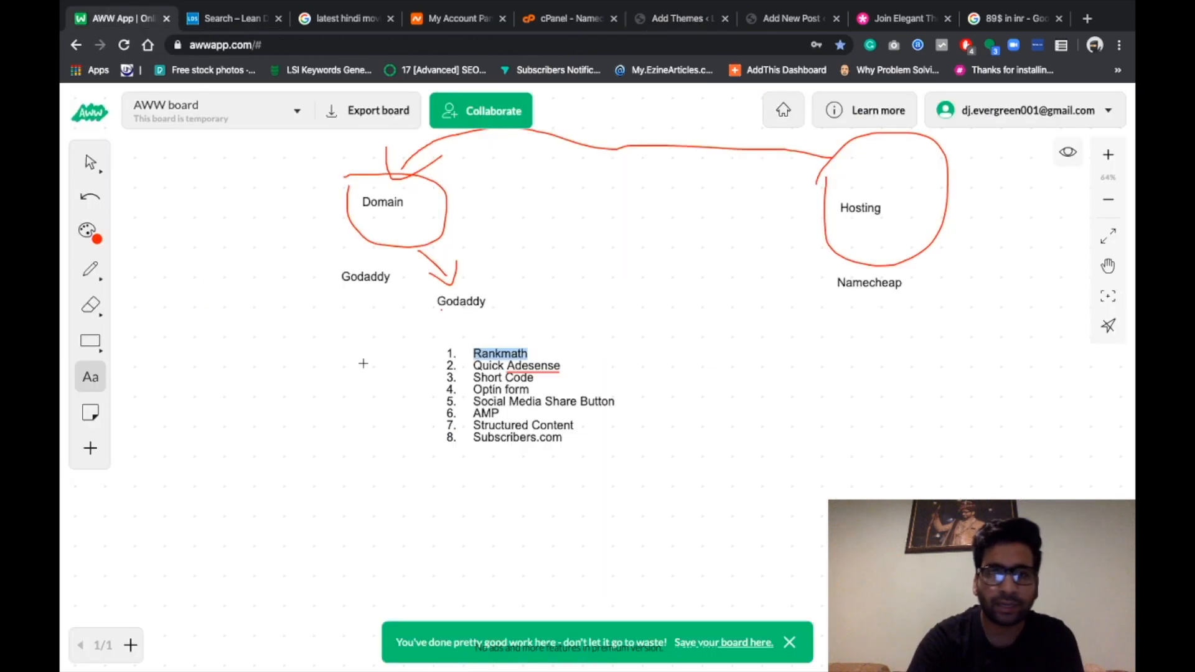
Correct 'Quick Adesense' to 'Quick Adsense' on the whiteboard using the spelling suggestion
click(503, 435)
right_click(540, 371)
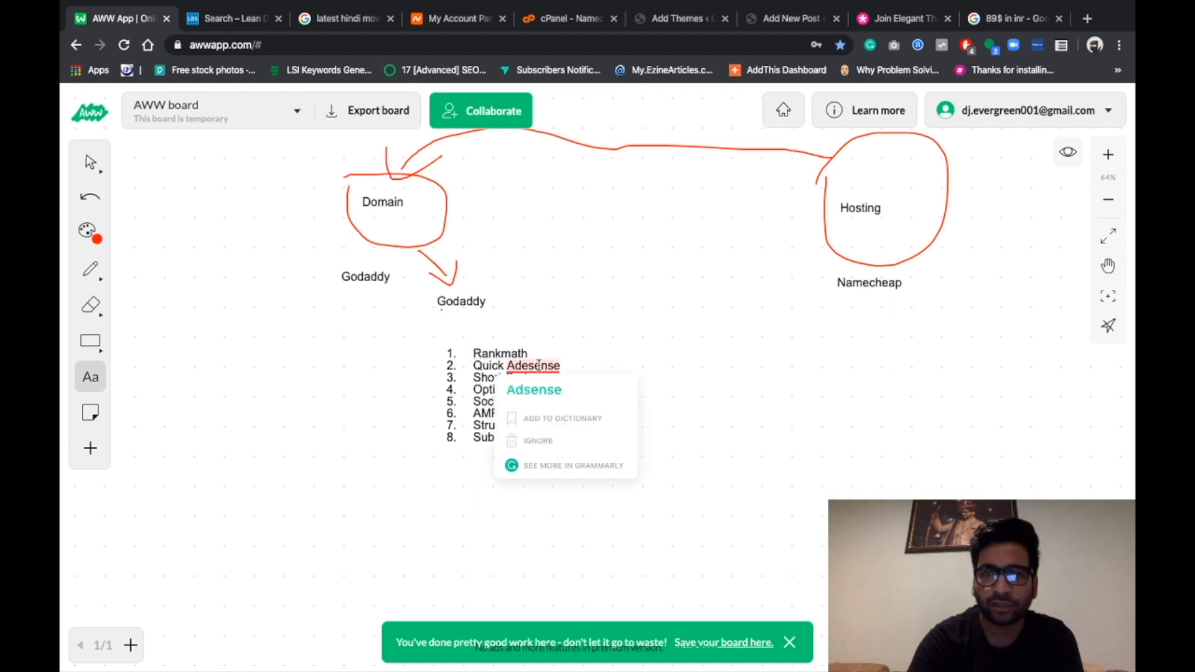
click(534, 390)
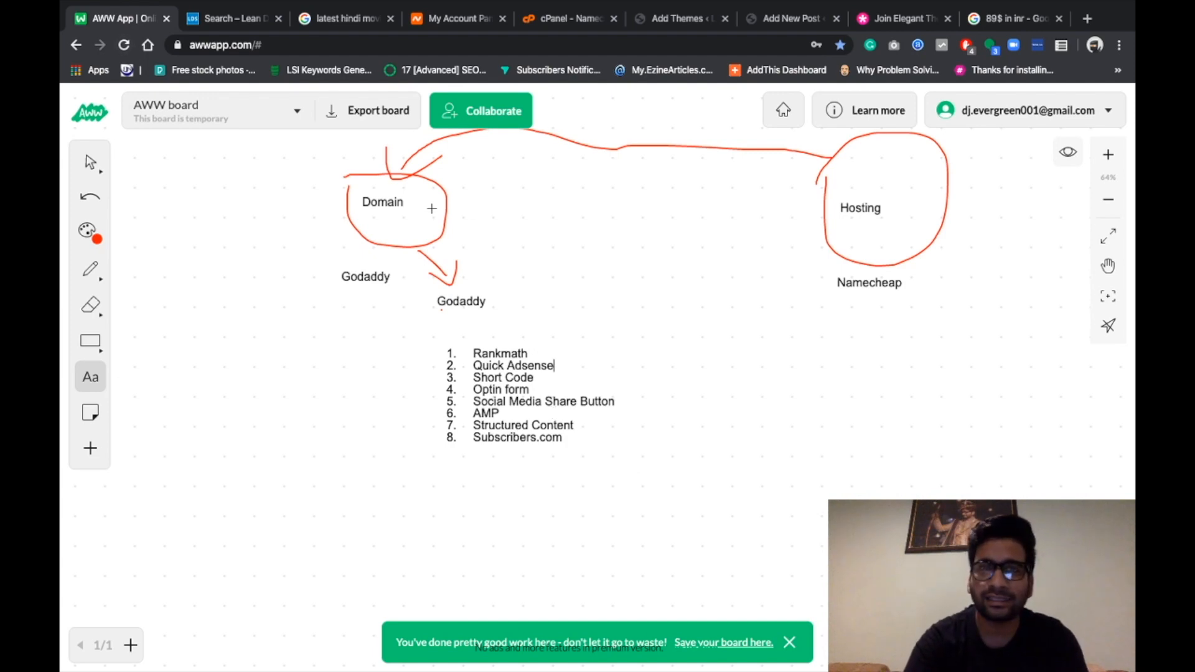
click(658, 21)
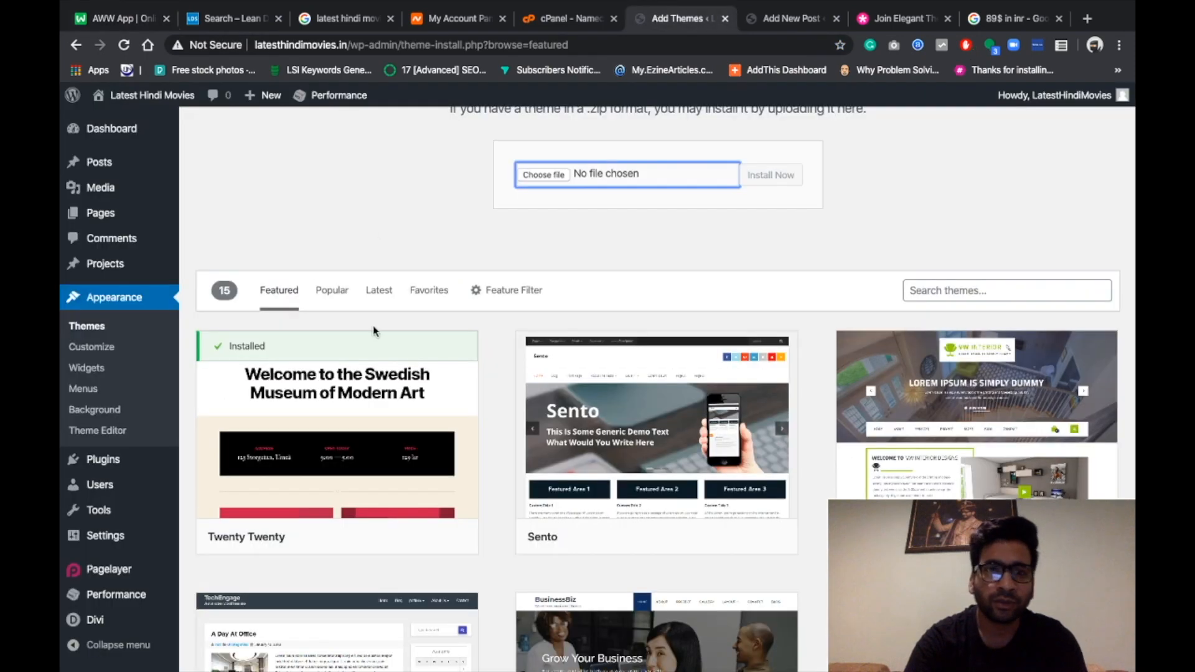
Open Plugins > Add New and search for 'Rankmath', copied from the whiteboard
scroll(261, 423, down, 2)
mouse_move(99, 468)
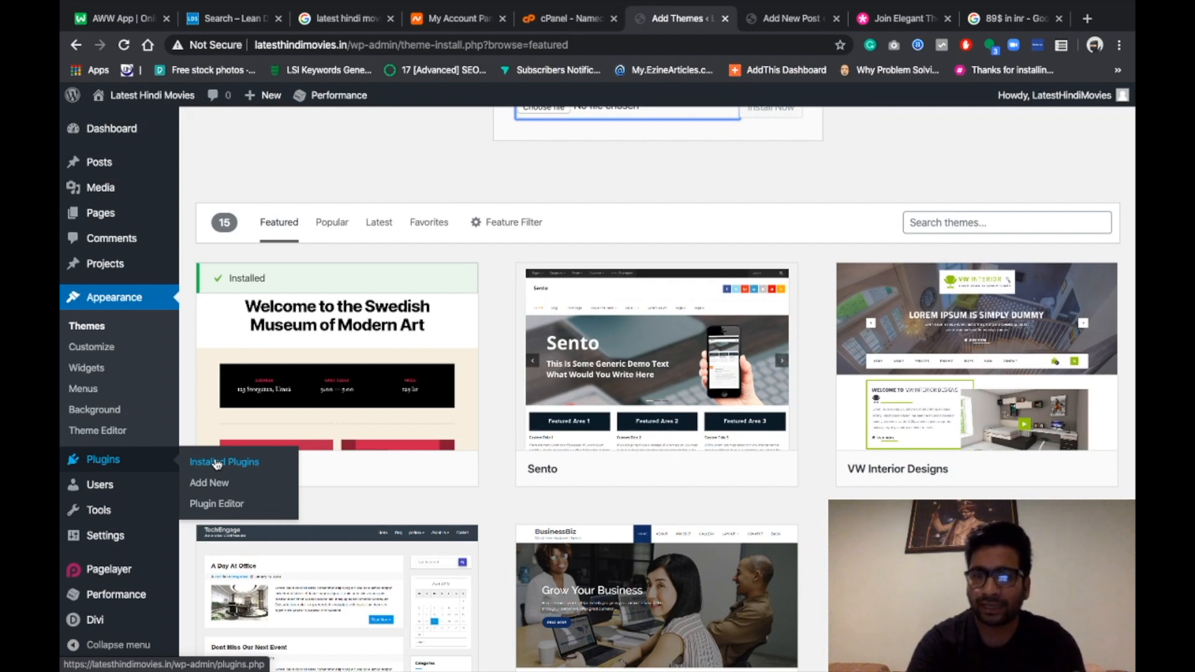
click(216, 489)
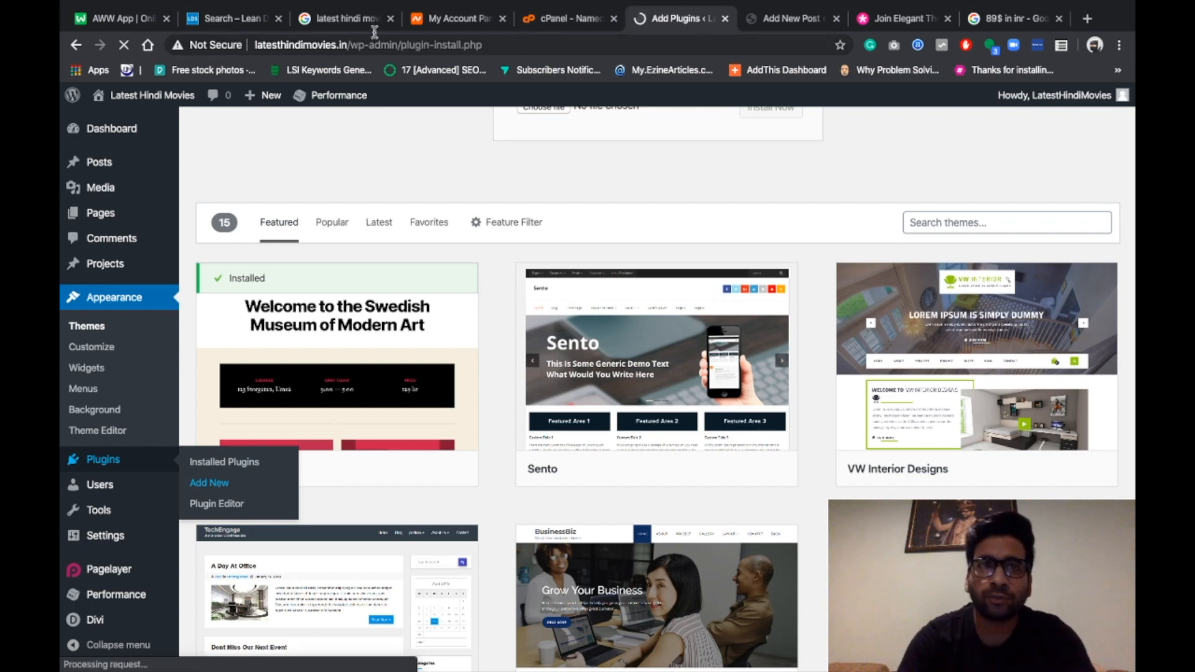
click(109, 19)
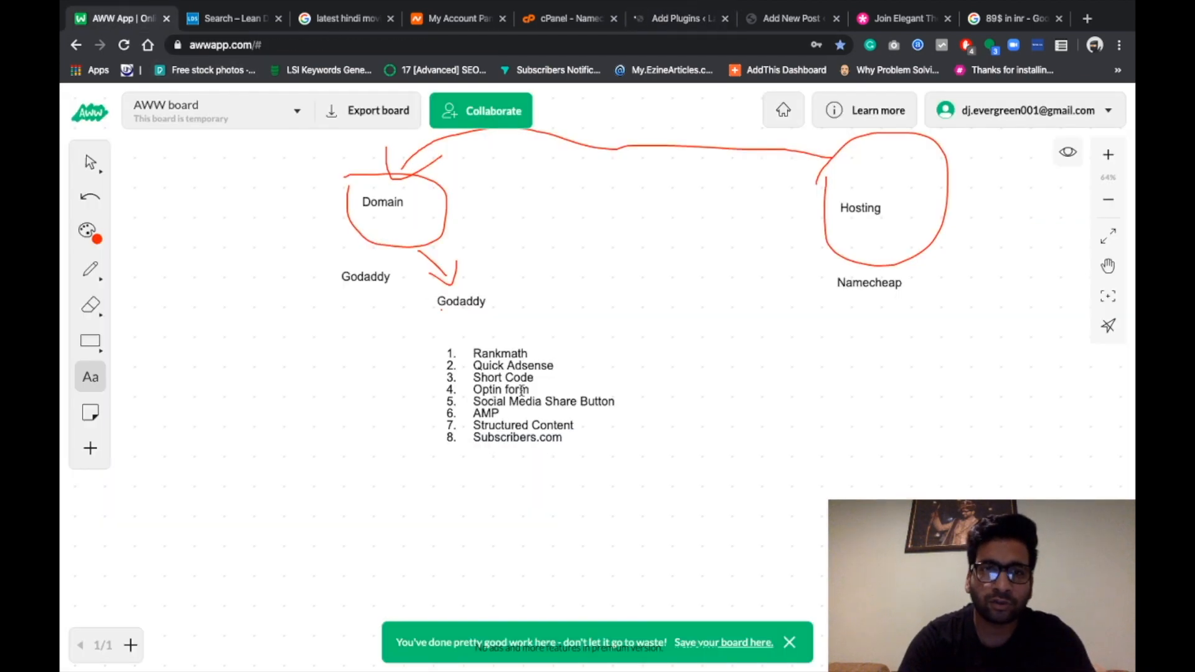
double_click(505, 355)
key(ctrl+c)
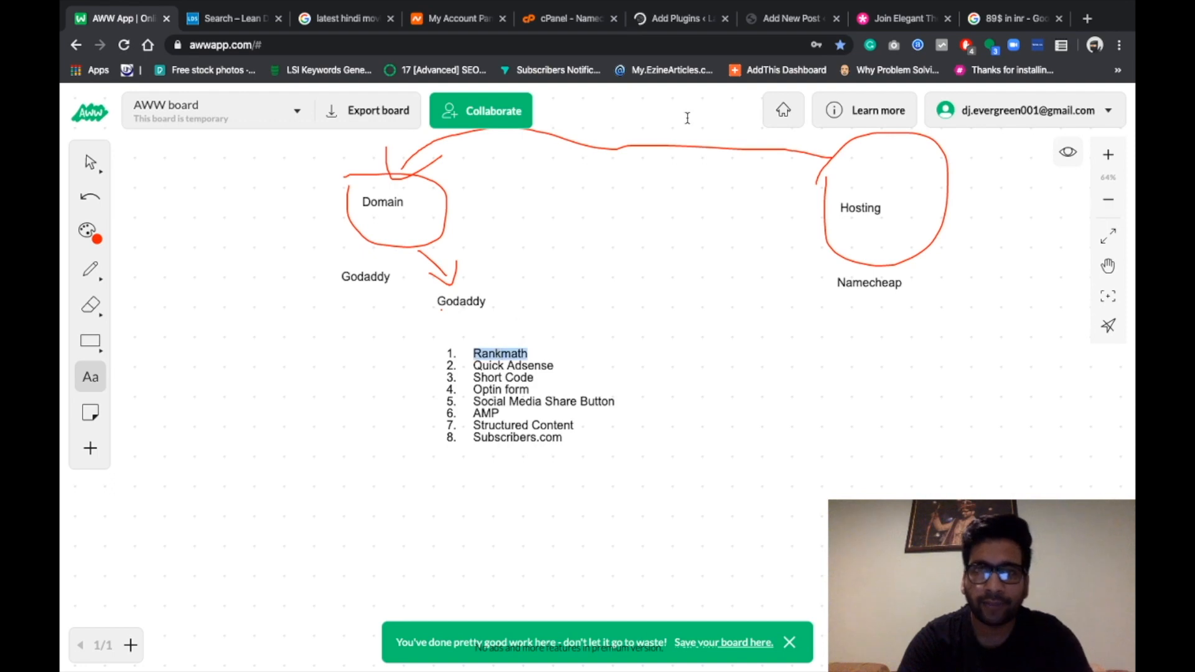
click(672, 20)
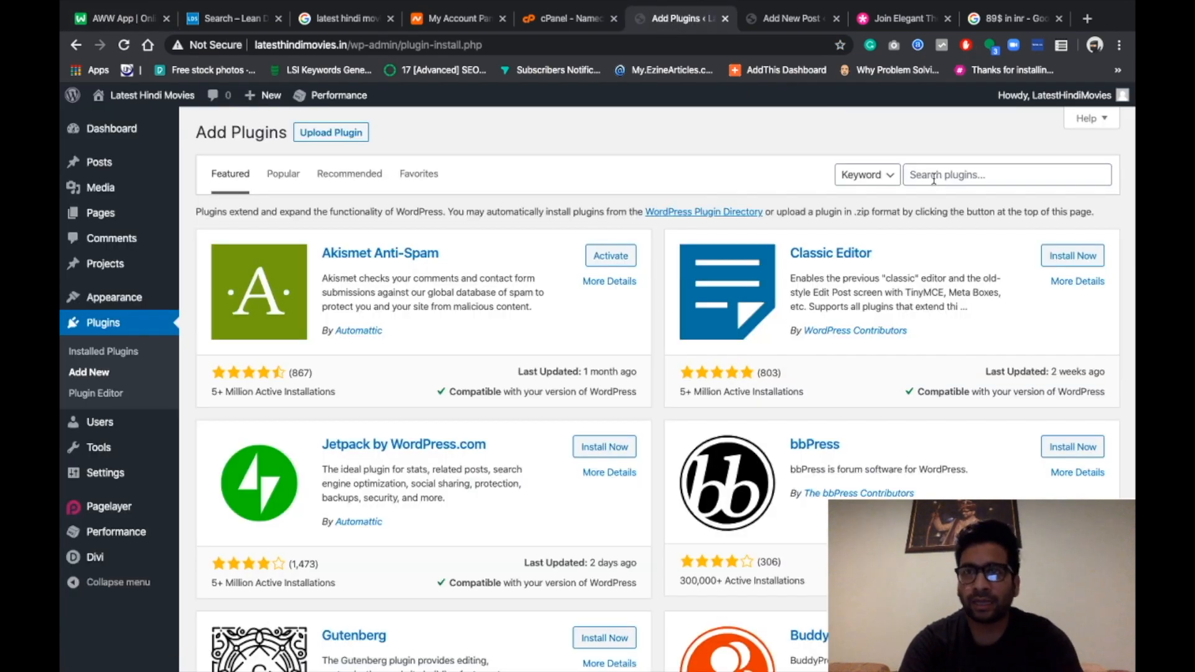
click(934, 178)
key(ctrl+v)
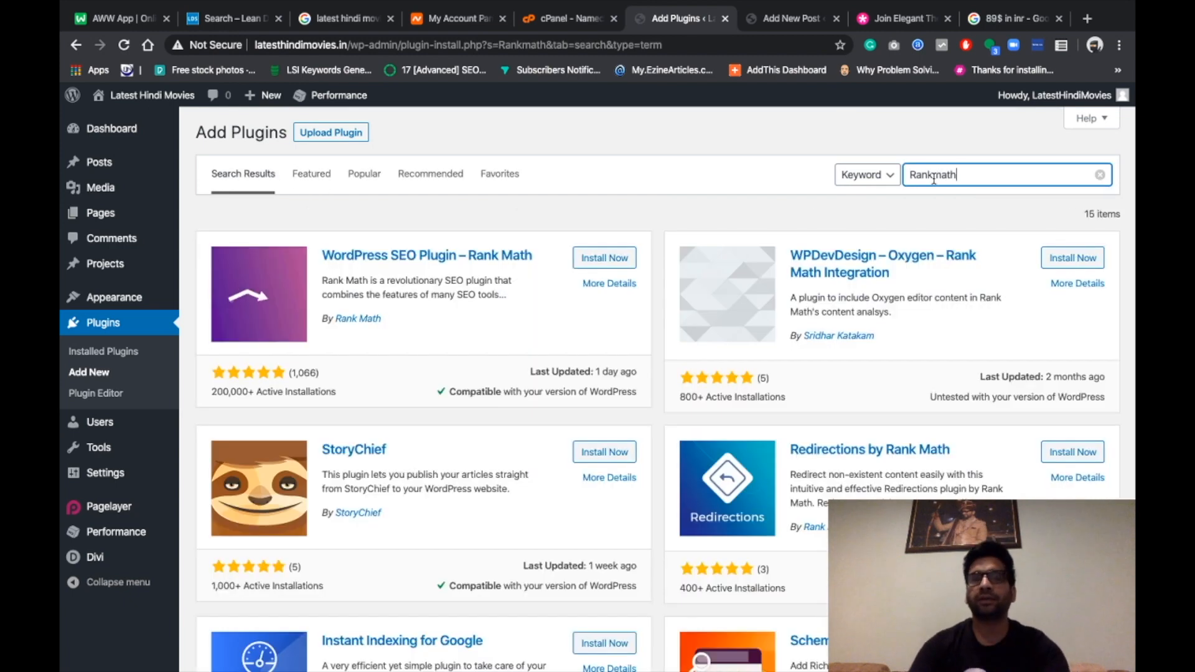
Install and activate the Rank Math SEO plugin, bringing up its setup wizard
click(604, 258)
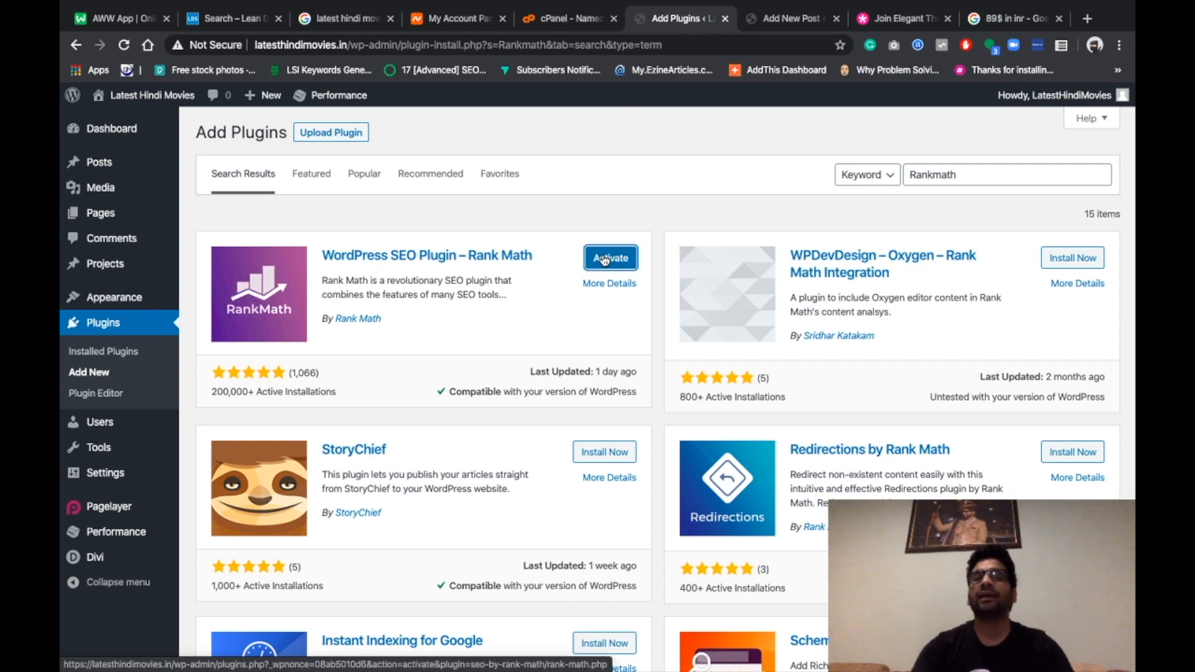
click(604, 259)
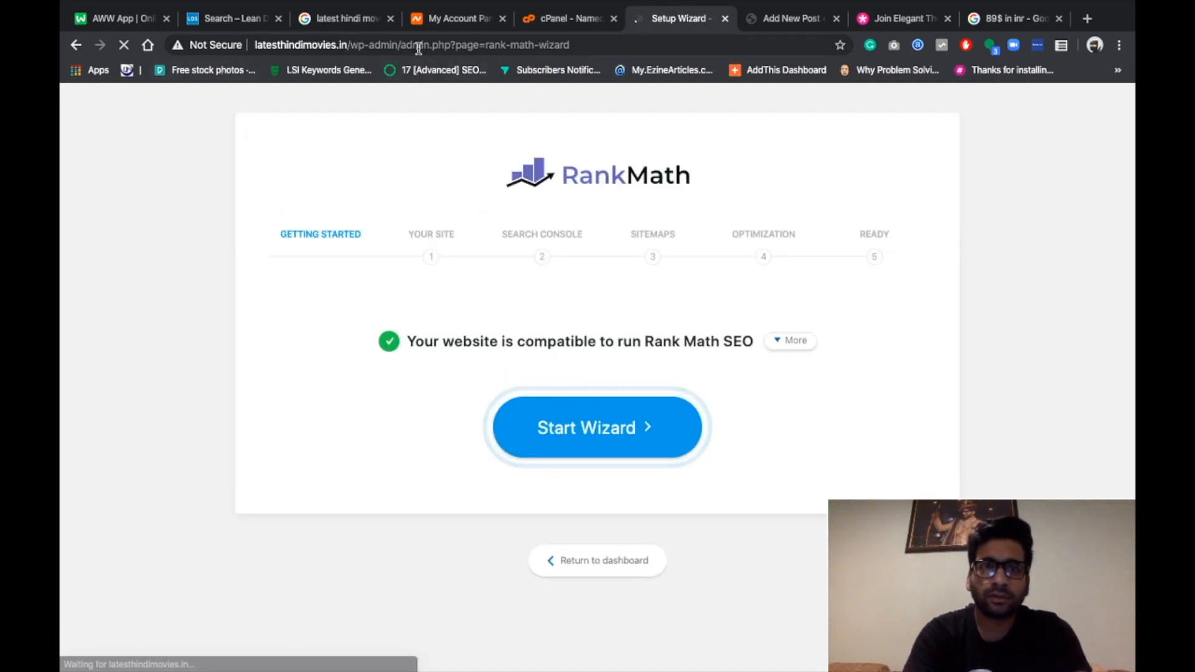
Leave the Rank Math wizard by loading latesthindimovies.in/wp-admin to reach the Dashboard
drag(405, 46, 434, 45)
drag(600, 58, 598, 45)
key(BackSpace)
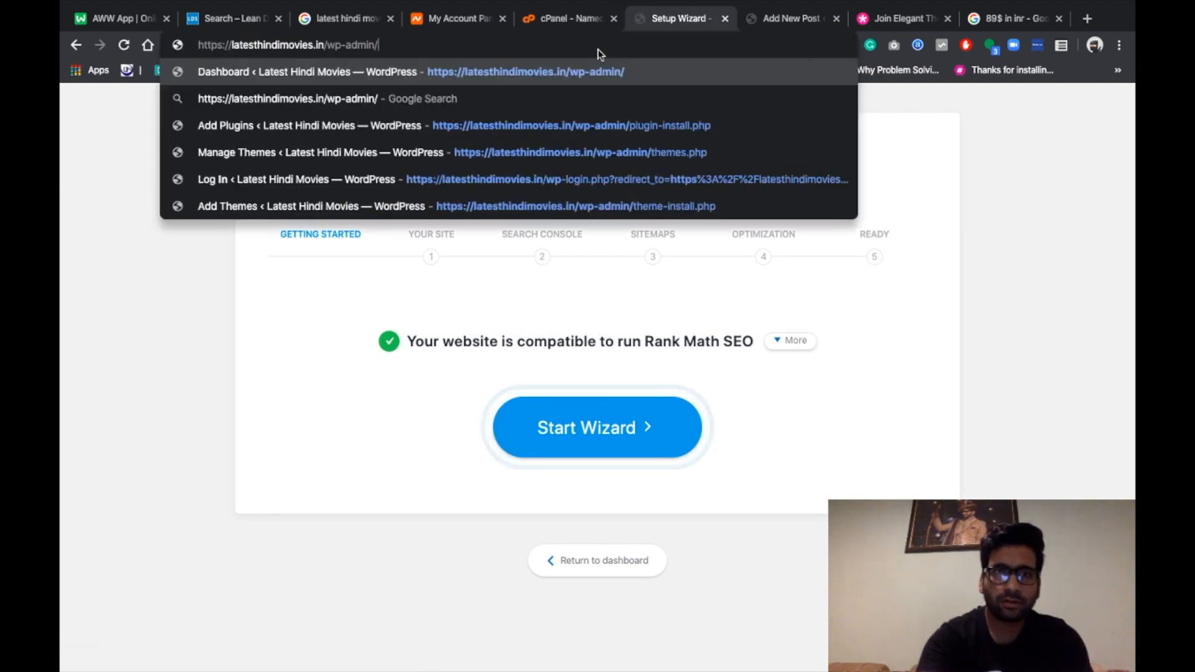
key(BackSpace)
key(Return)
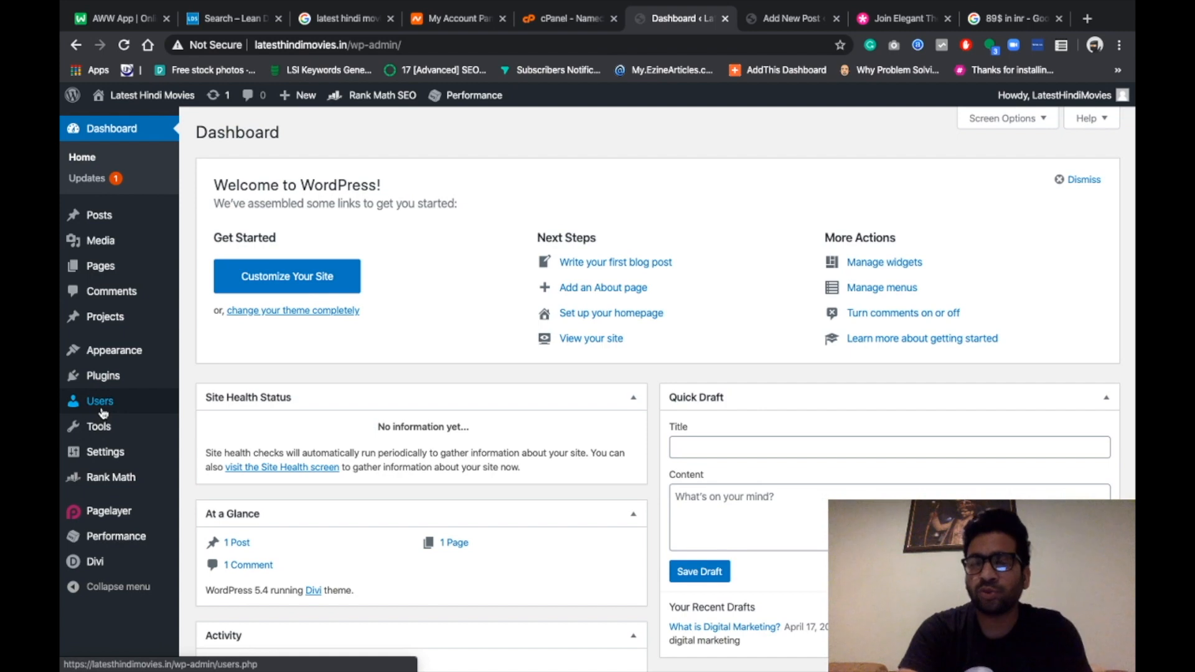
mouse_move(104, 406)
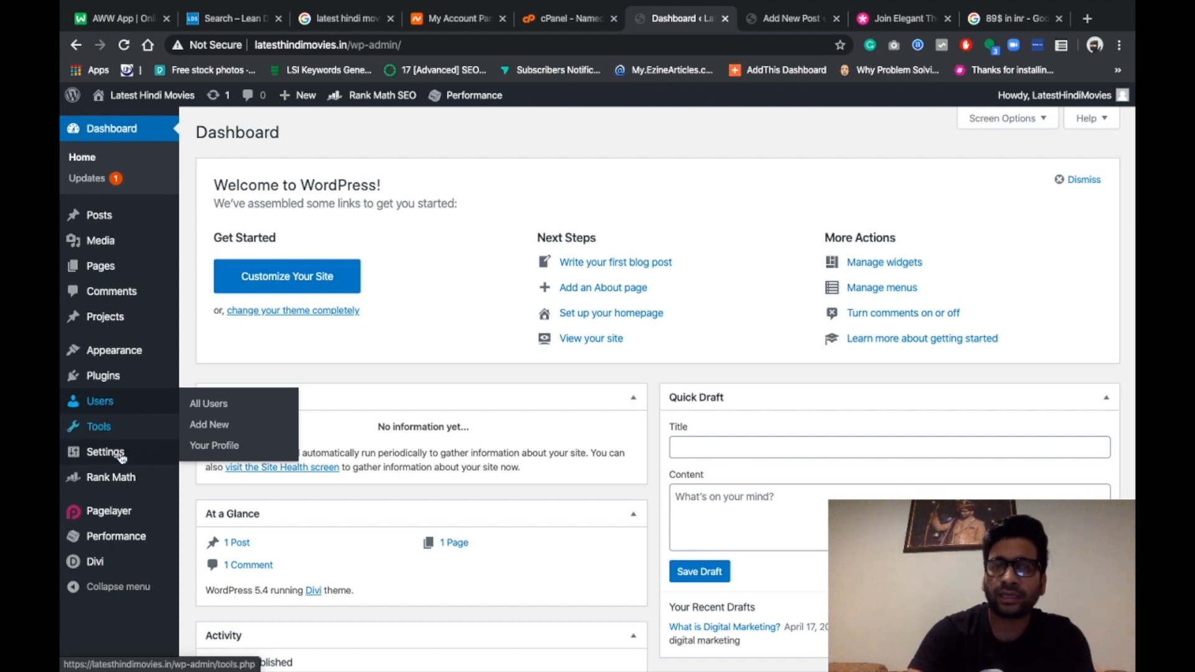
mouse_move(123, 459)
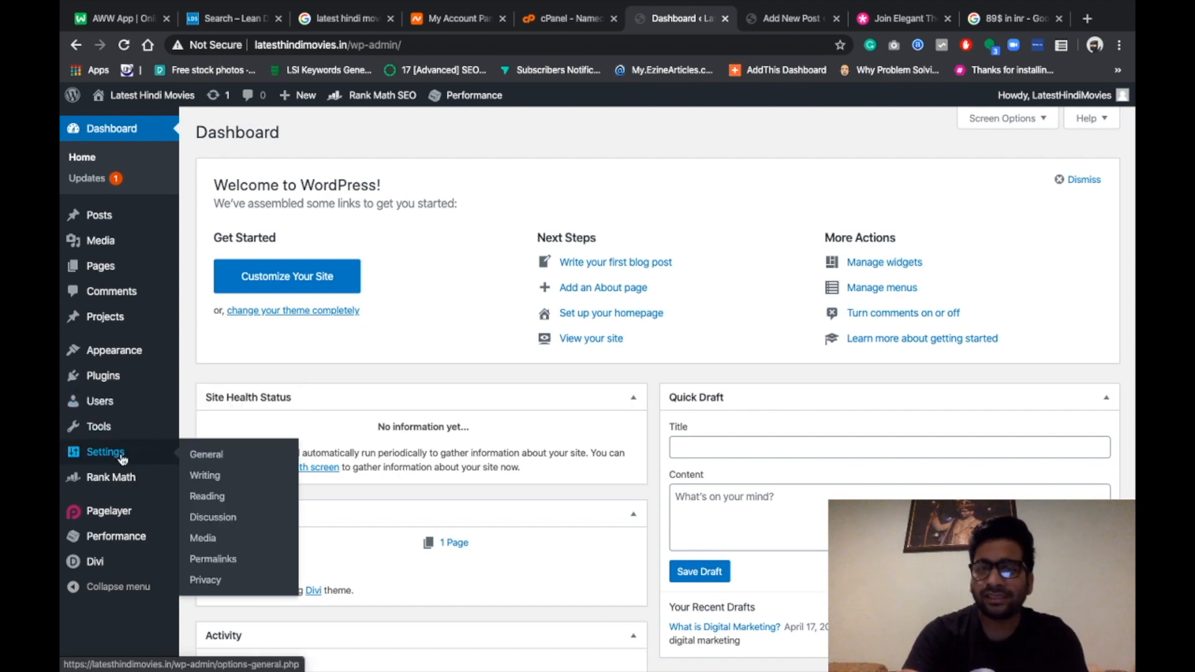
Open General Settings and look through its options
click(114, 460)
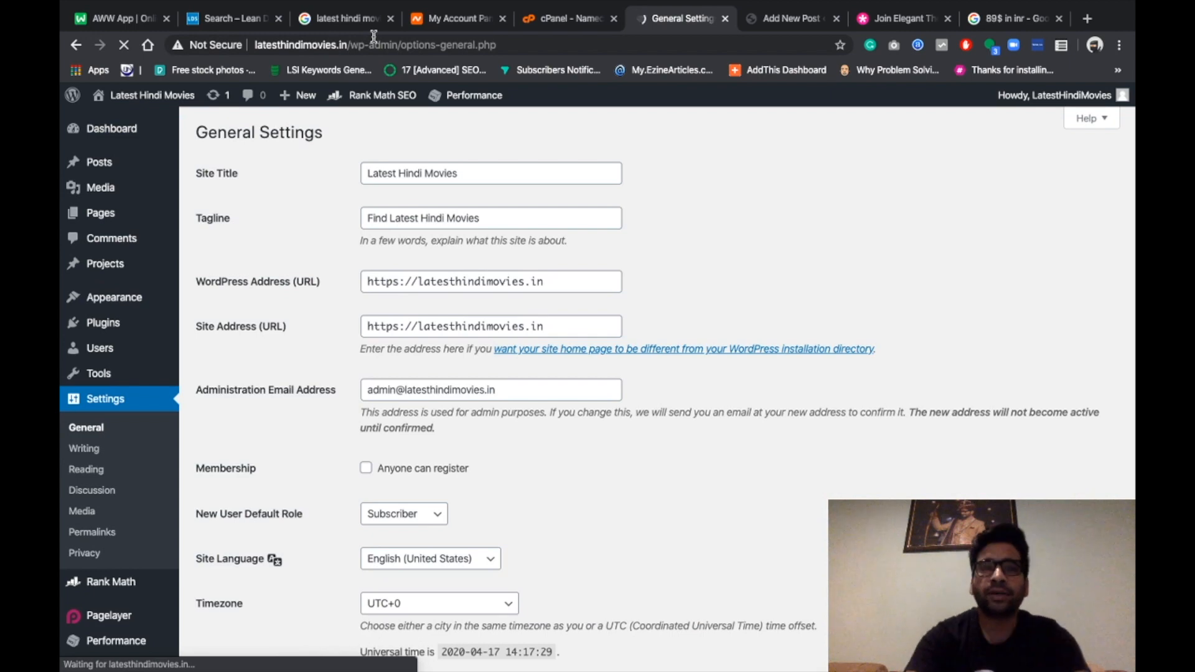
scroll(193, 386, down, 2)
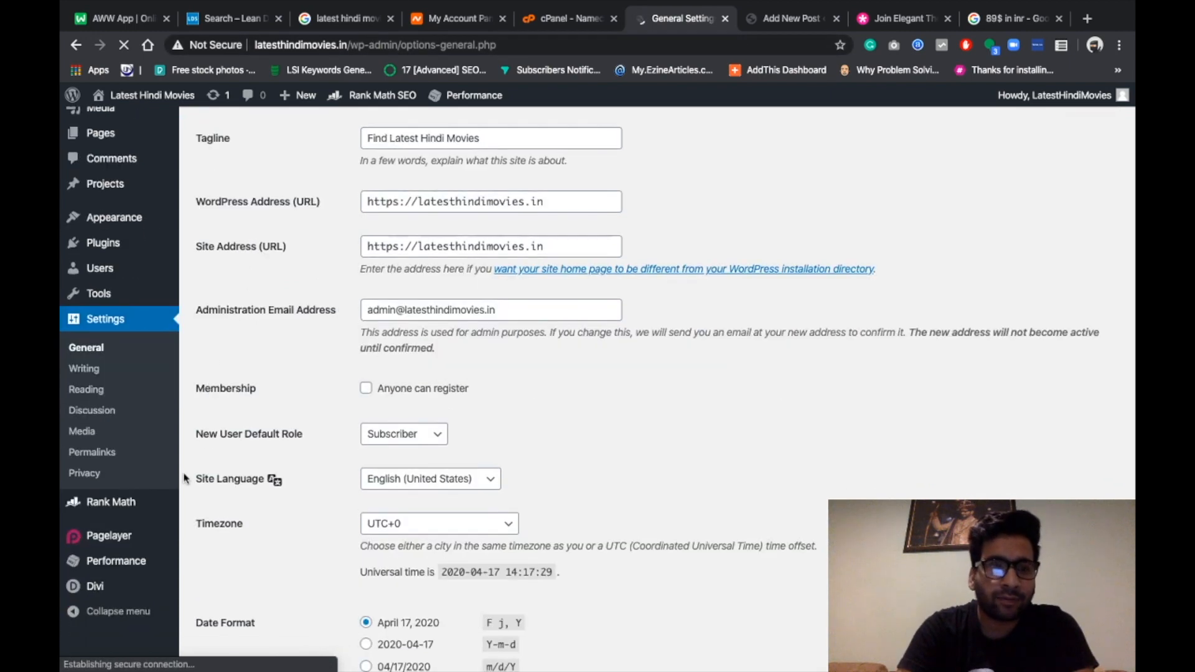
scroll(238, 375, down, 1)
scroll(238, 374, up, 2)
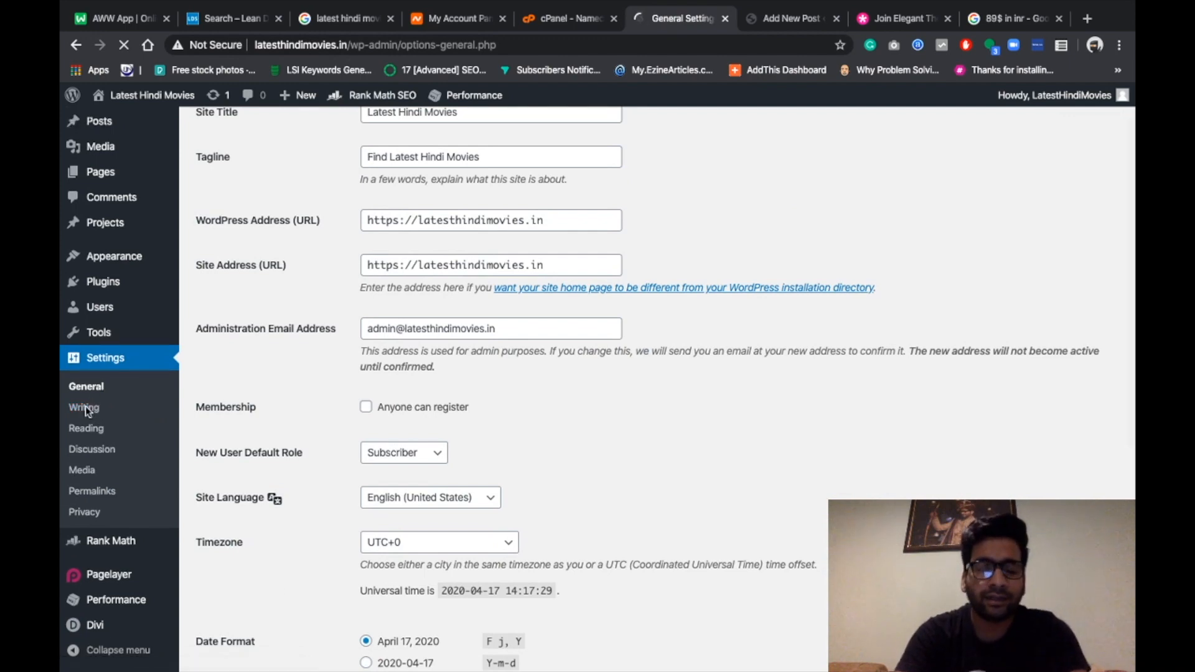
Open Writing Settings, showing Uncategorized as default category and Standard post format
click(85, 408)
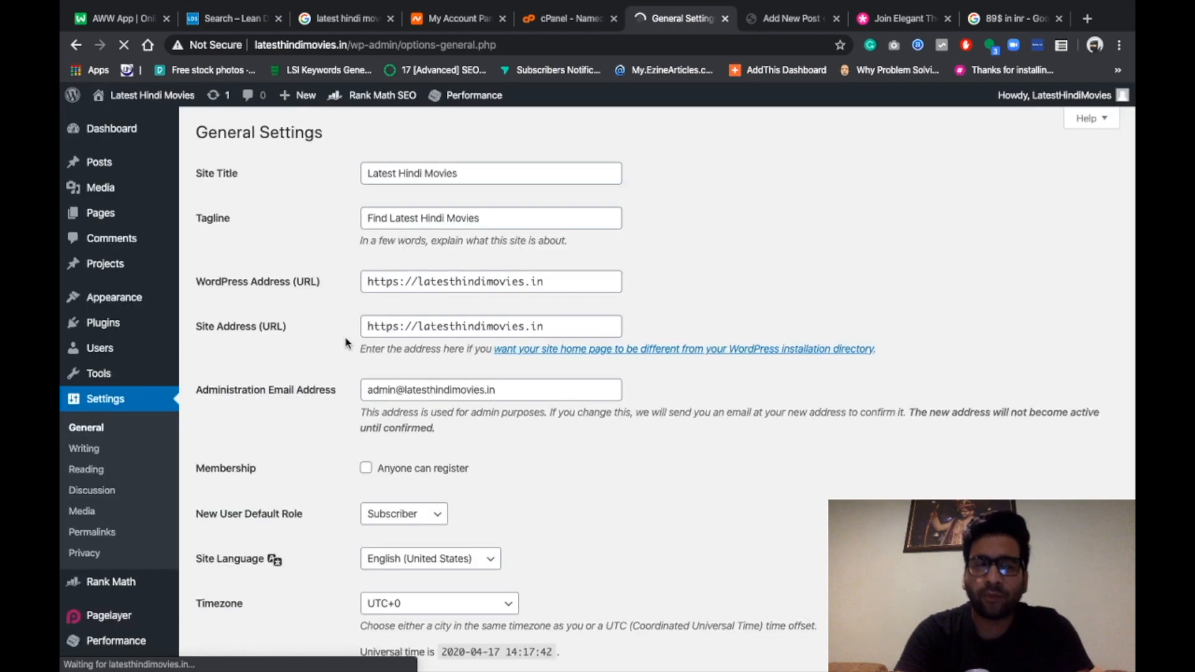
scroll(346, 341, down, 3)
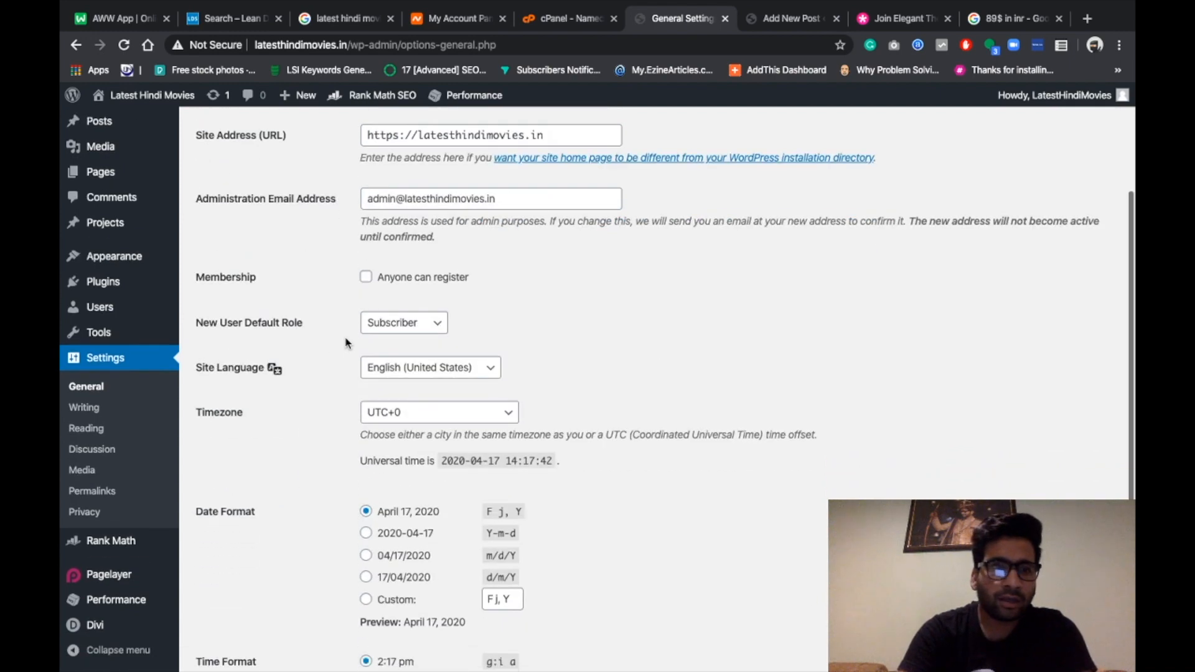
click(94, 409)
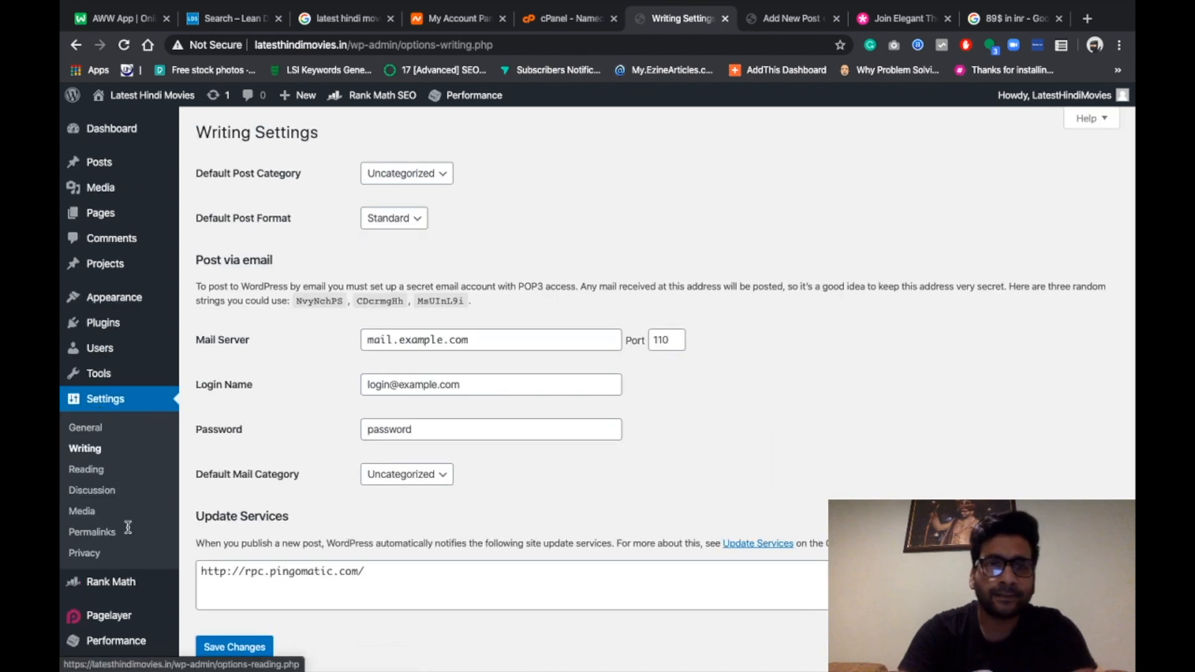
In Reading Settings, turn on 'Discourage search engines from indexing this site' and save
scroll(287, 385, down, 2)
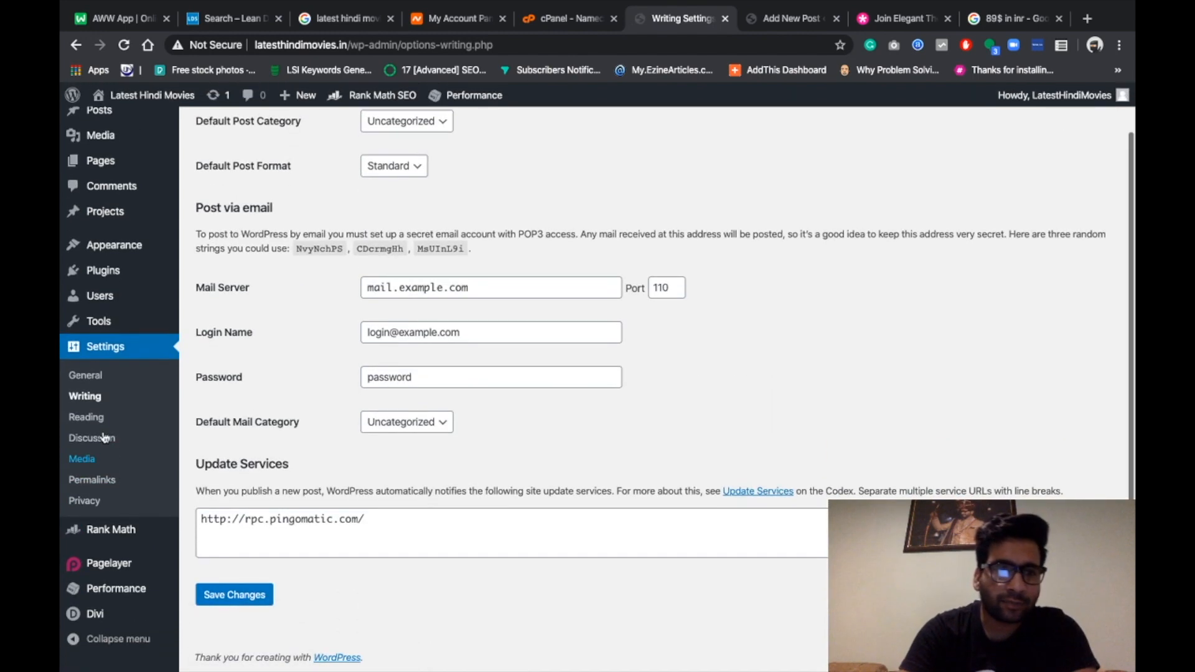
click(86, 418)
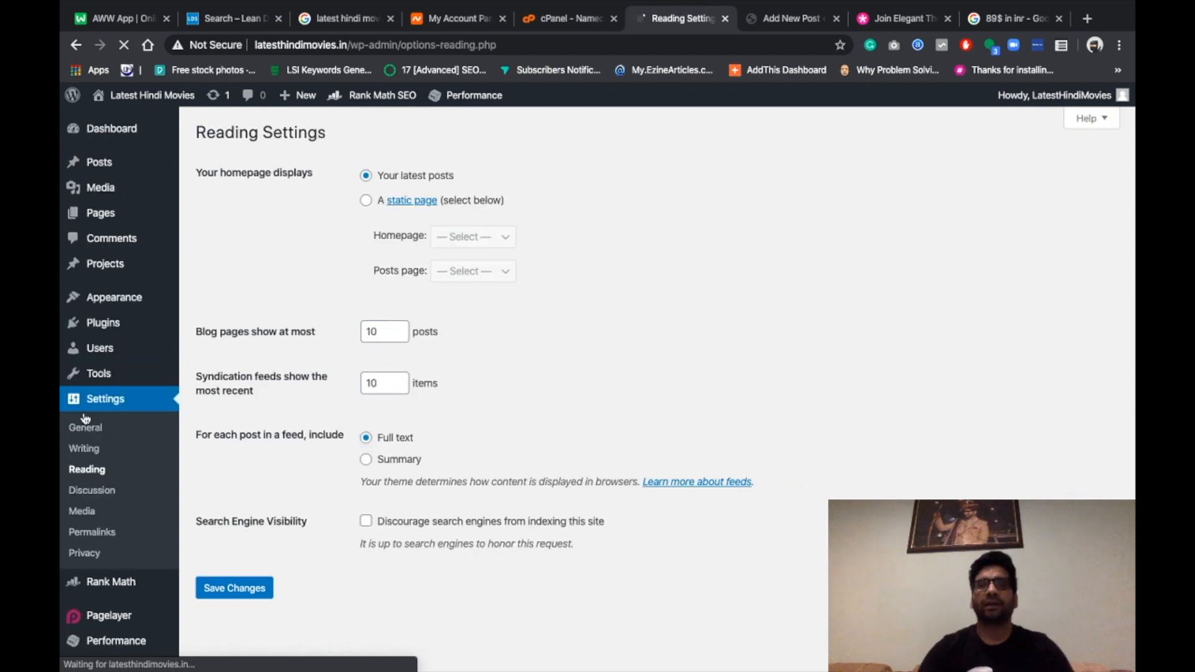
scroll(99, 353, down, 1)
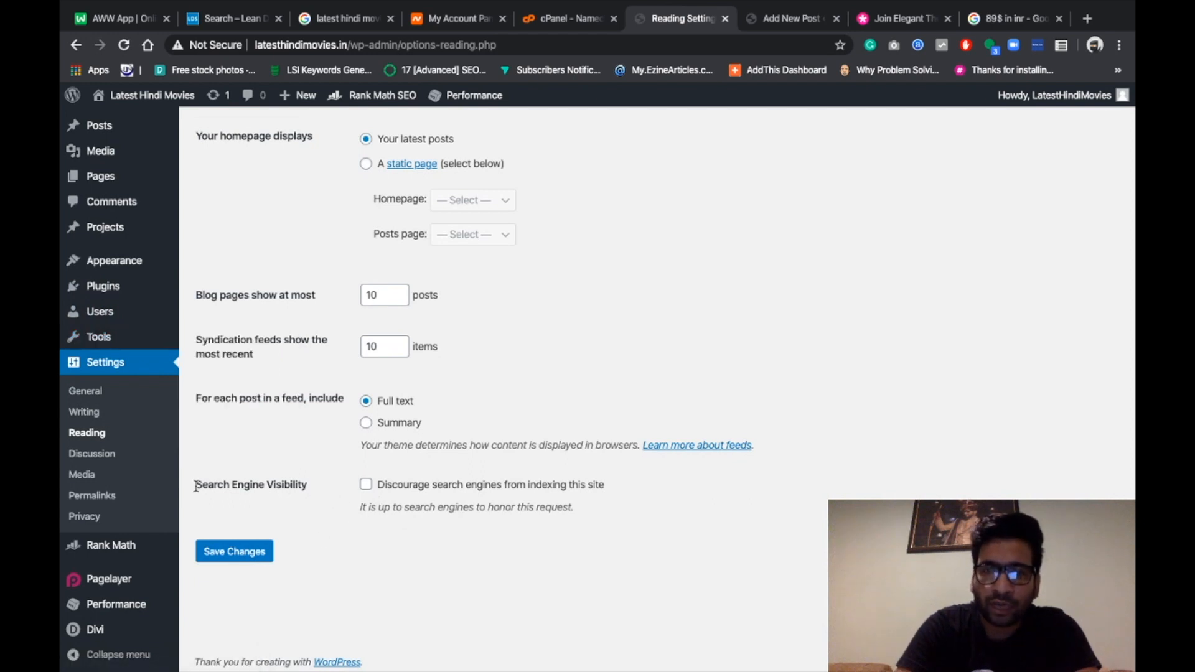
drag(195, 486, 331, 500)
click(337, 503)
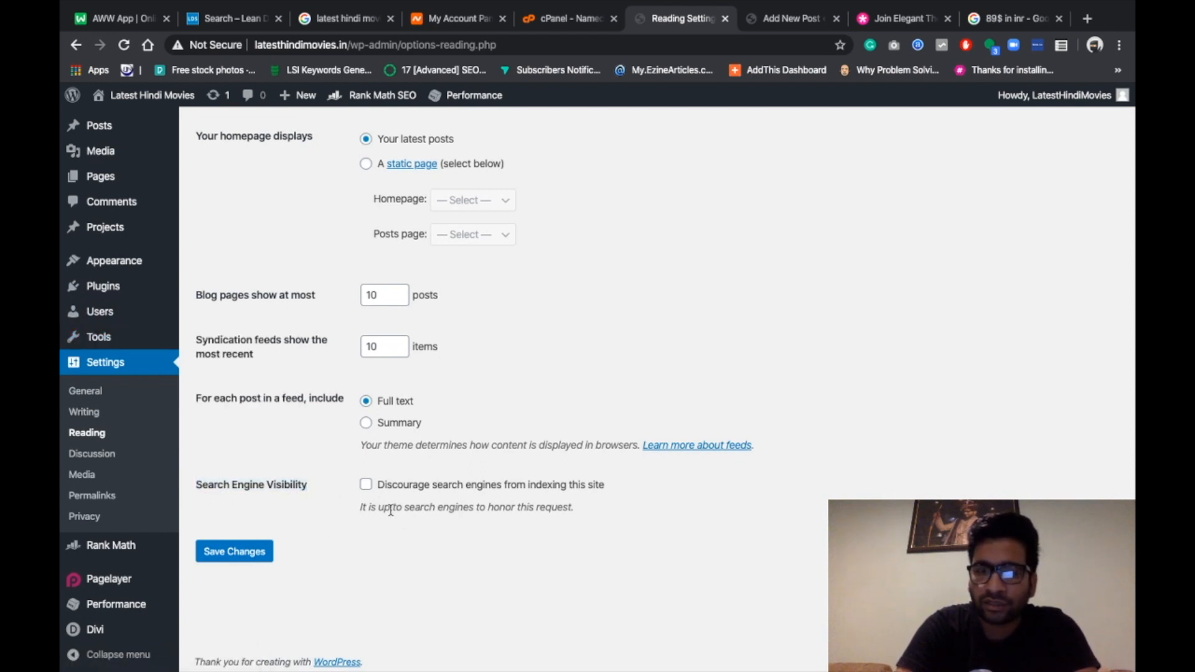
click(367, 485)
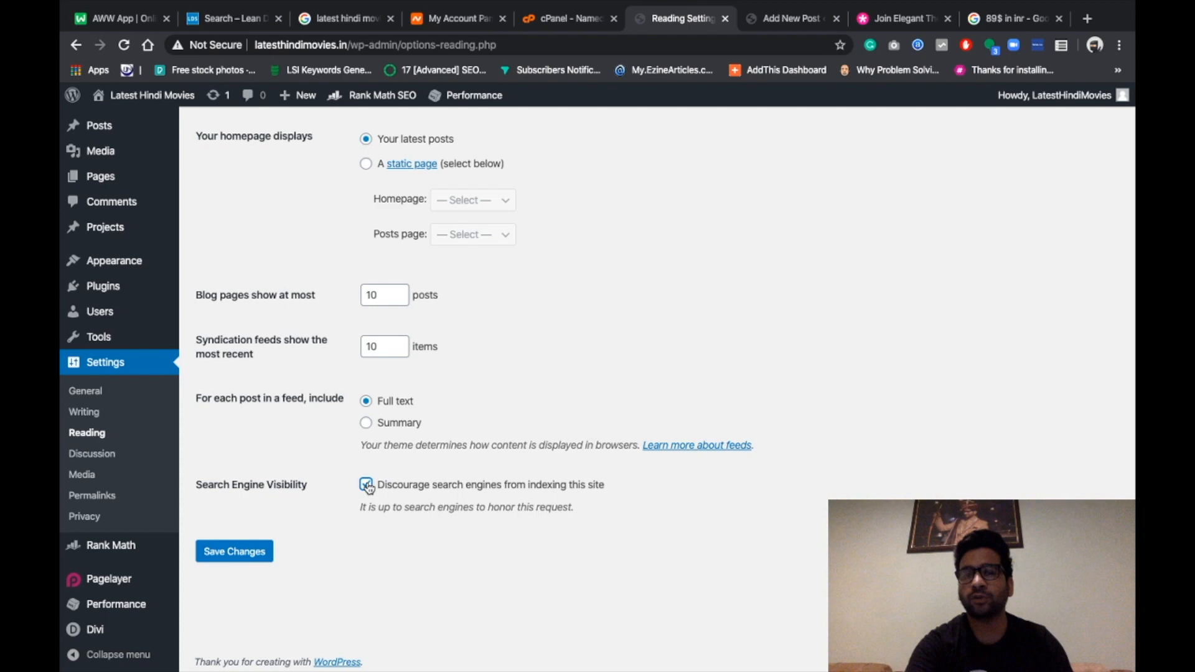
click(217, 555)
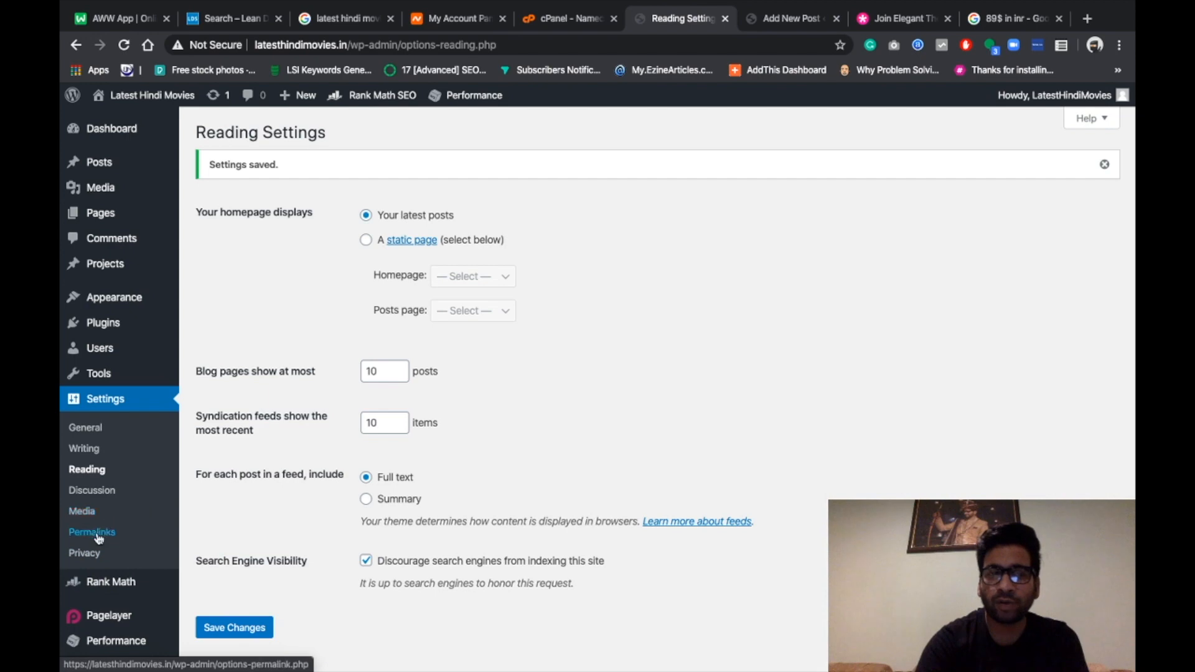
Switch the permalink structure to Post name (/%postname%/) and save it
click(98, 539)
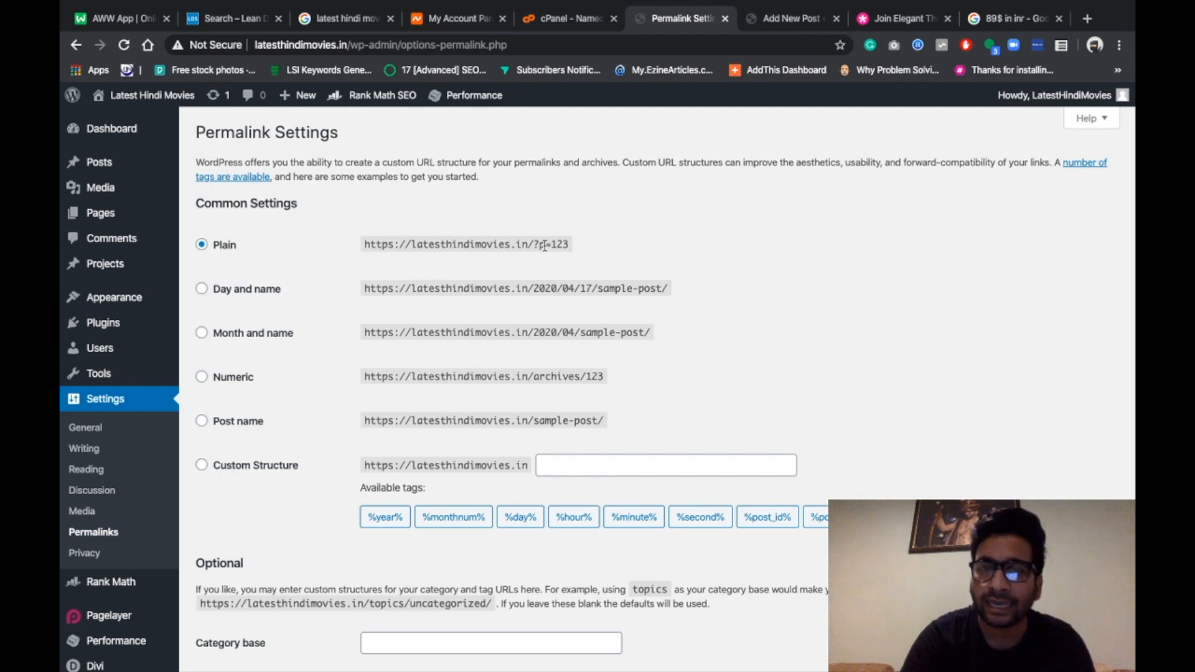
scroll(293, 461, down, 2)
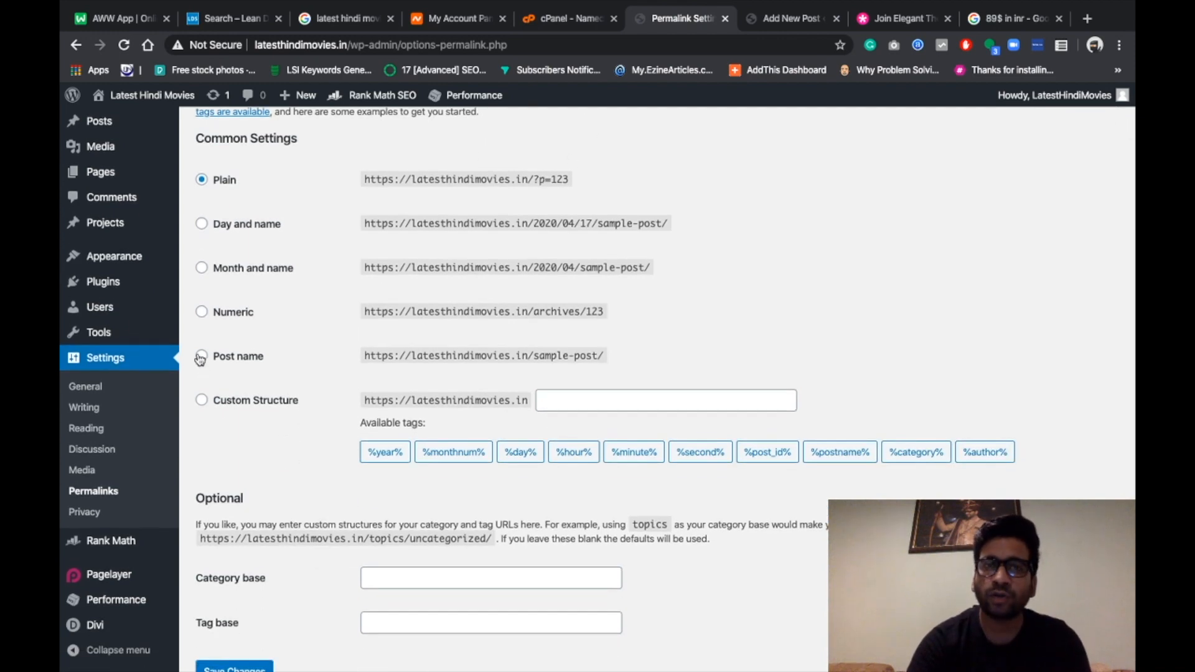
click(201, 355)
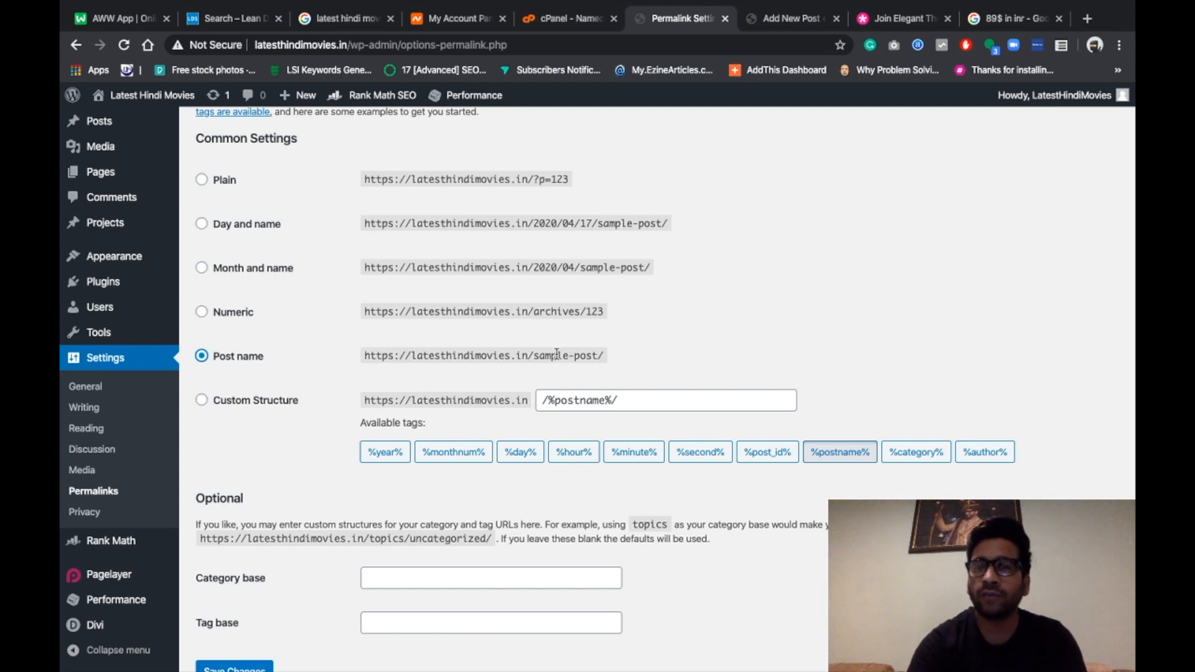
scroll(275, 533, down, 2)
click(218, 593)
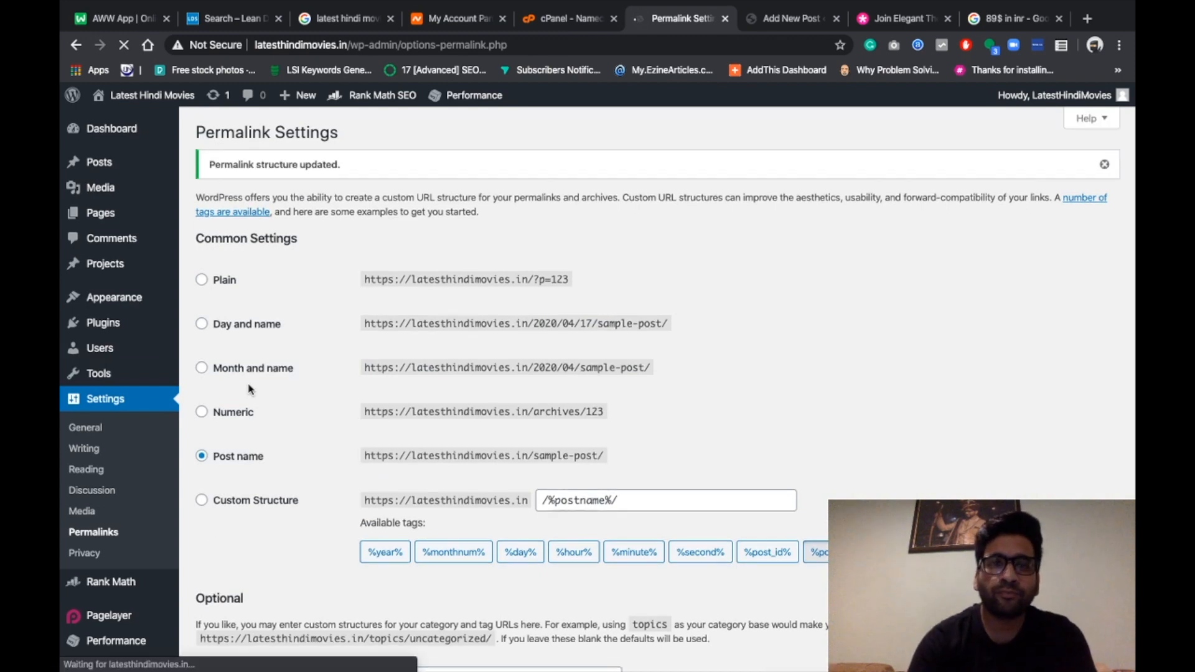
mouse_move(100, 305)
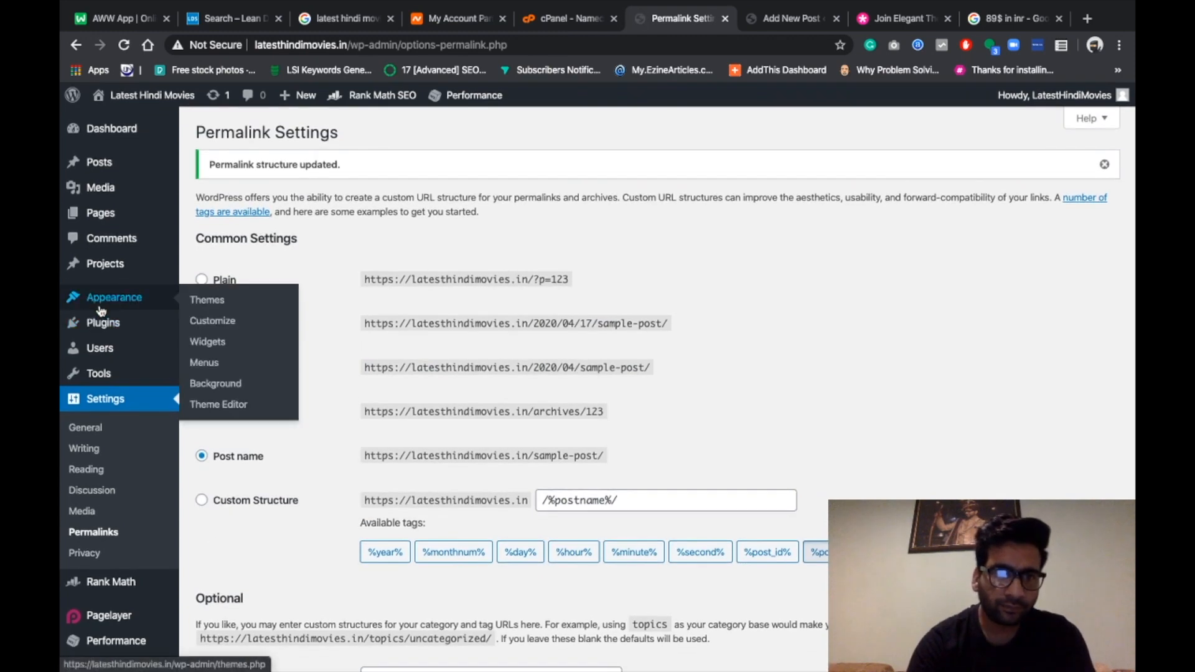
Create a new navigation menu in Appearance > Menus, named with the owner's name
click(203, 363)
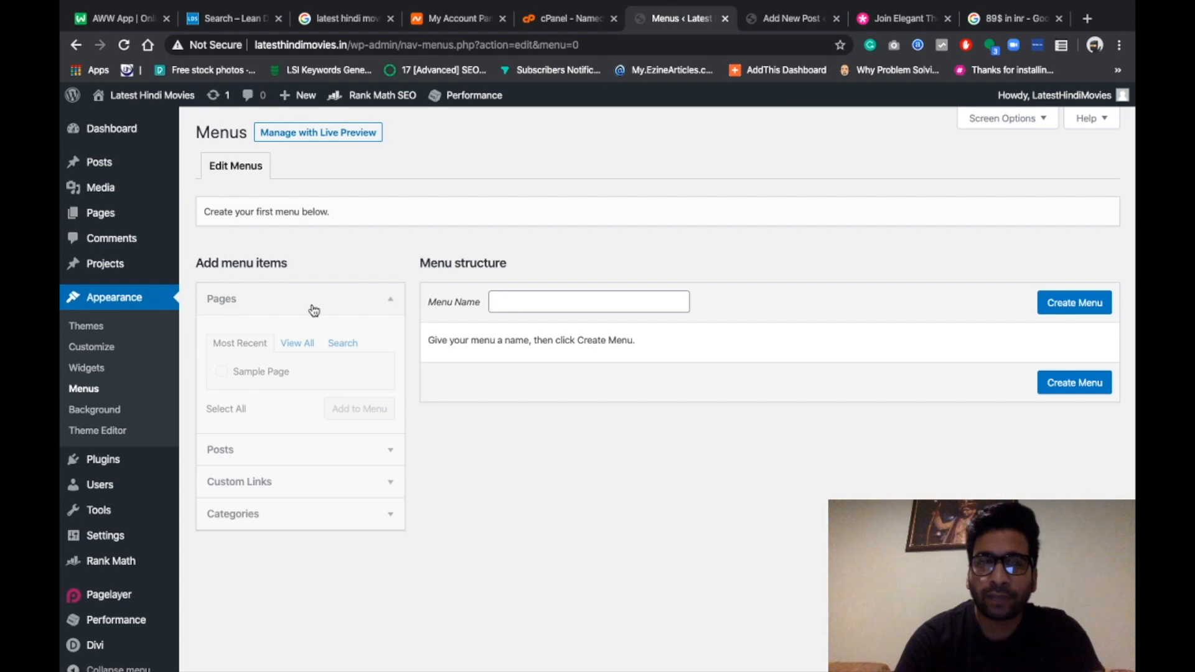
click(513, 303)
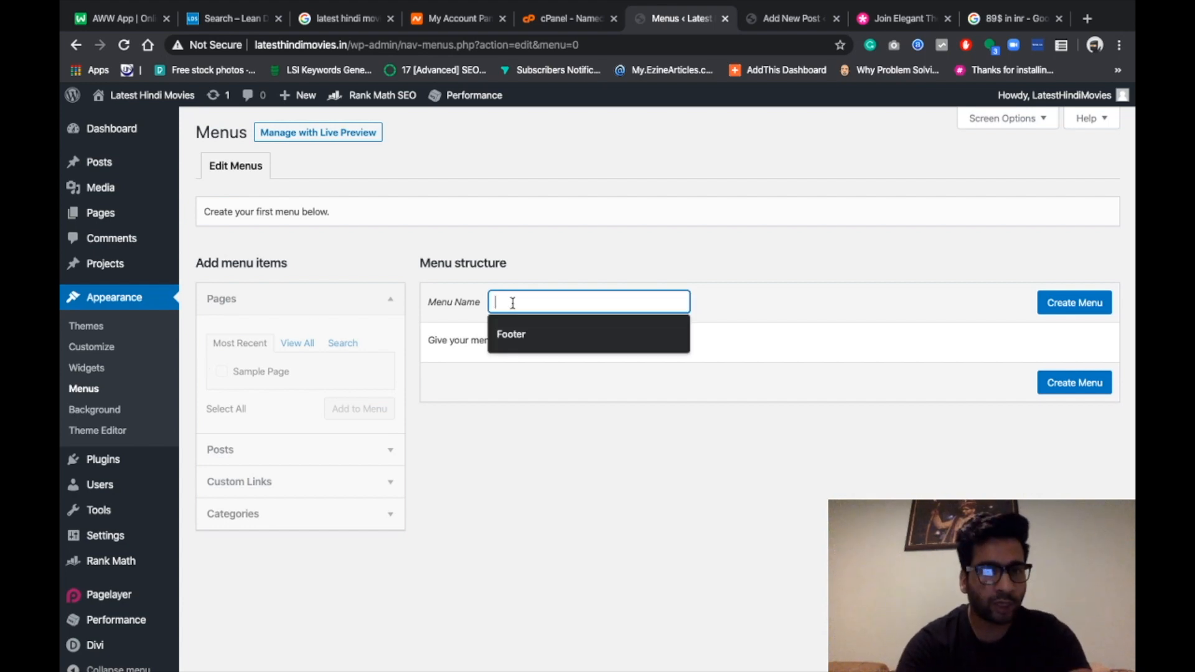
text(Din)
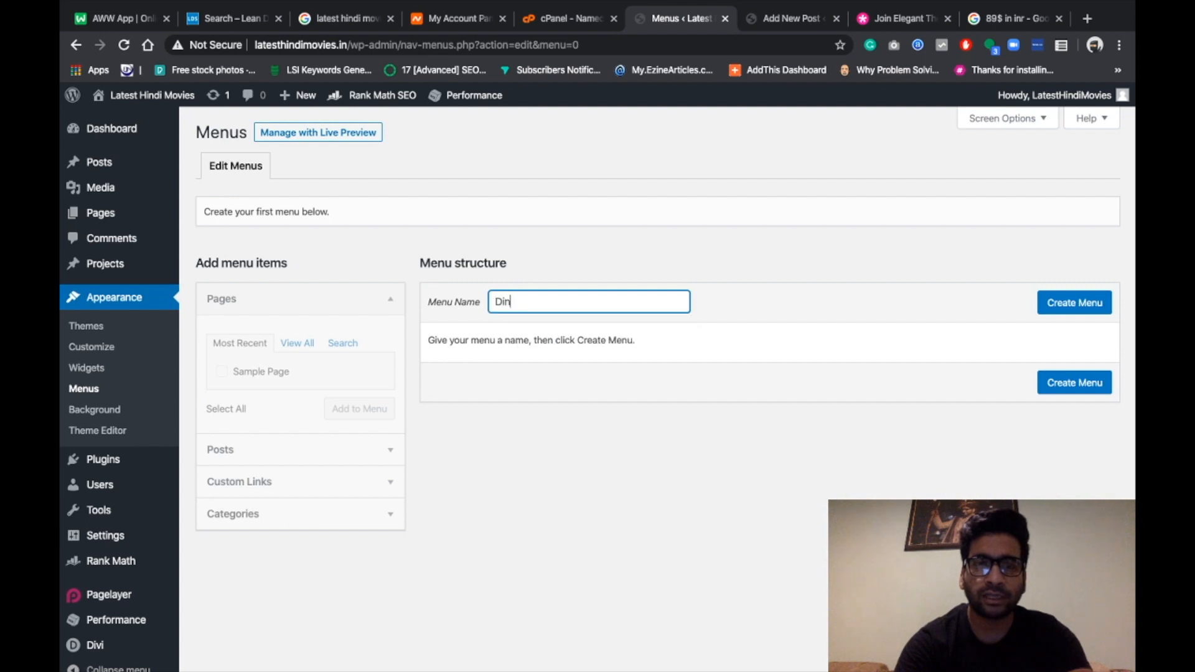
text(esh P)
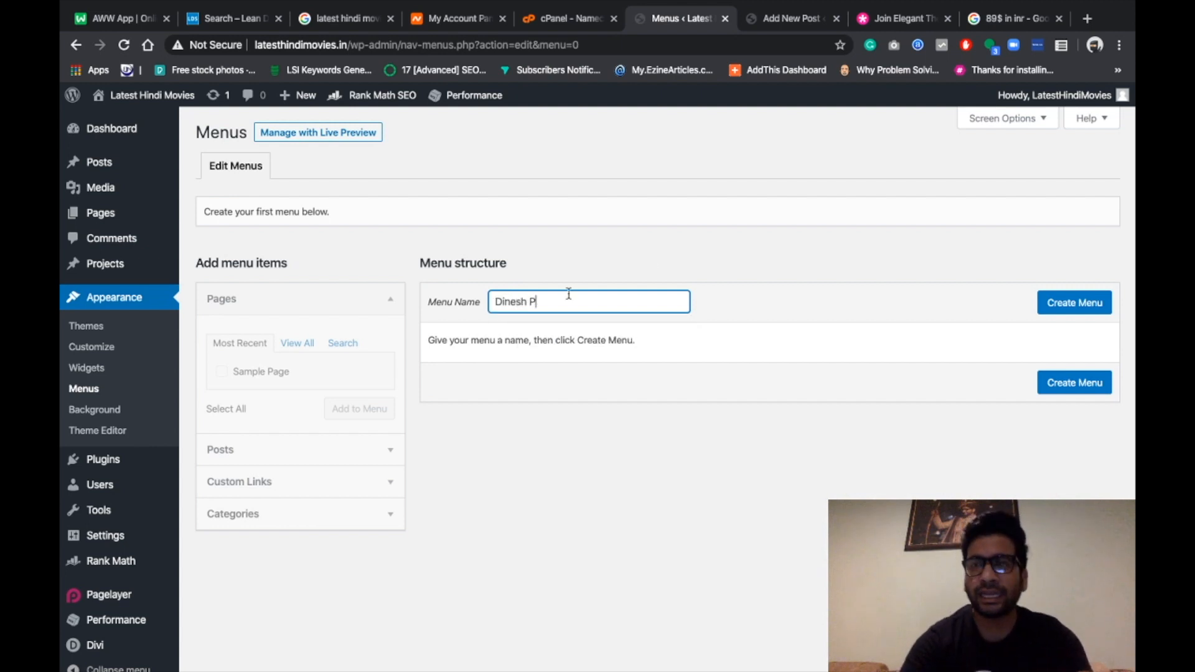
click(1070, 304)
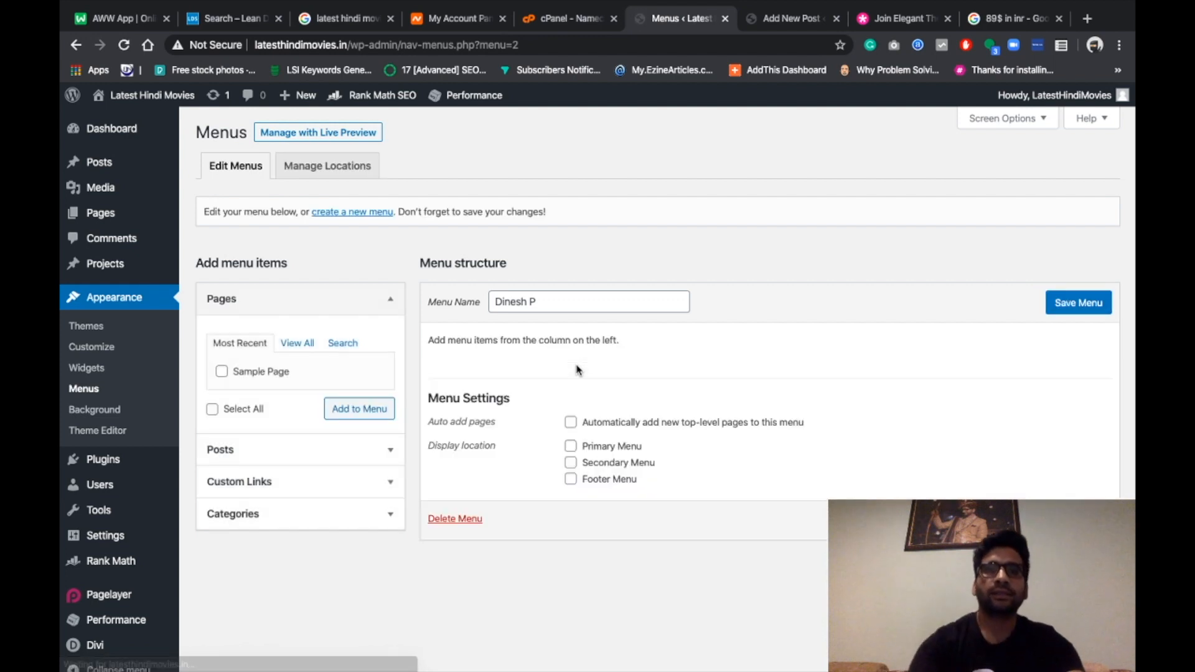
View the live Divi site with the Hello world! post in a new tab, then return to Menus
mouse_move(131, 99)
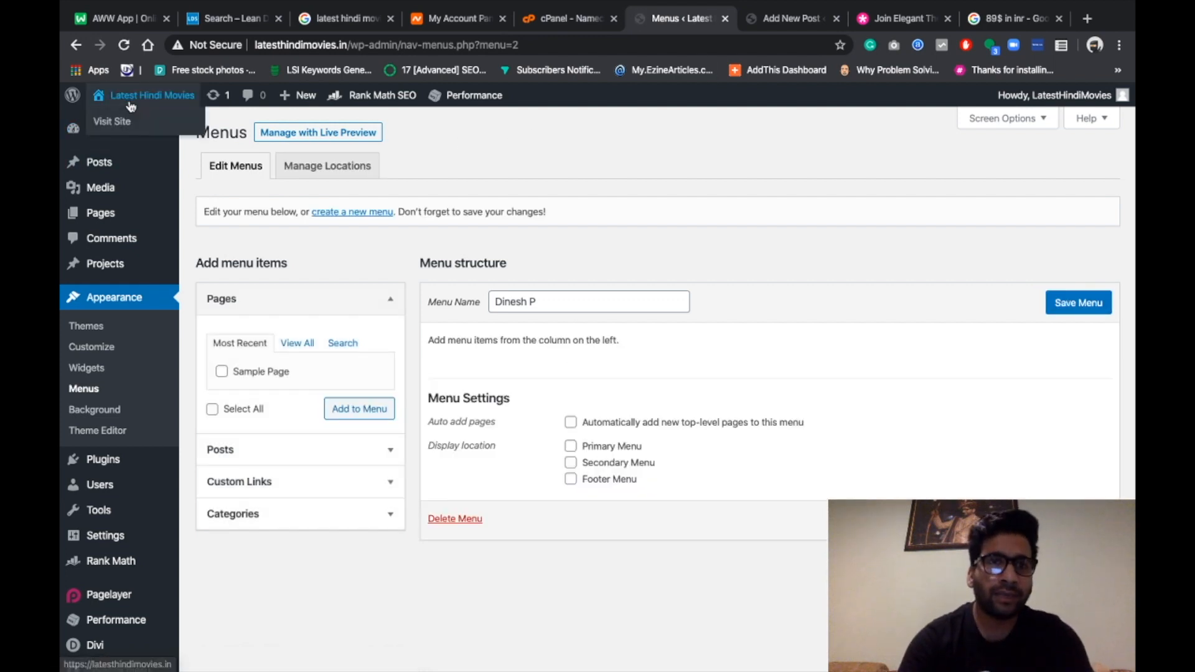
middle_click(129, 122)
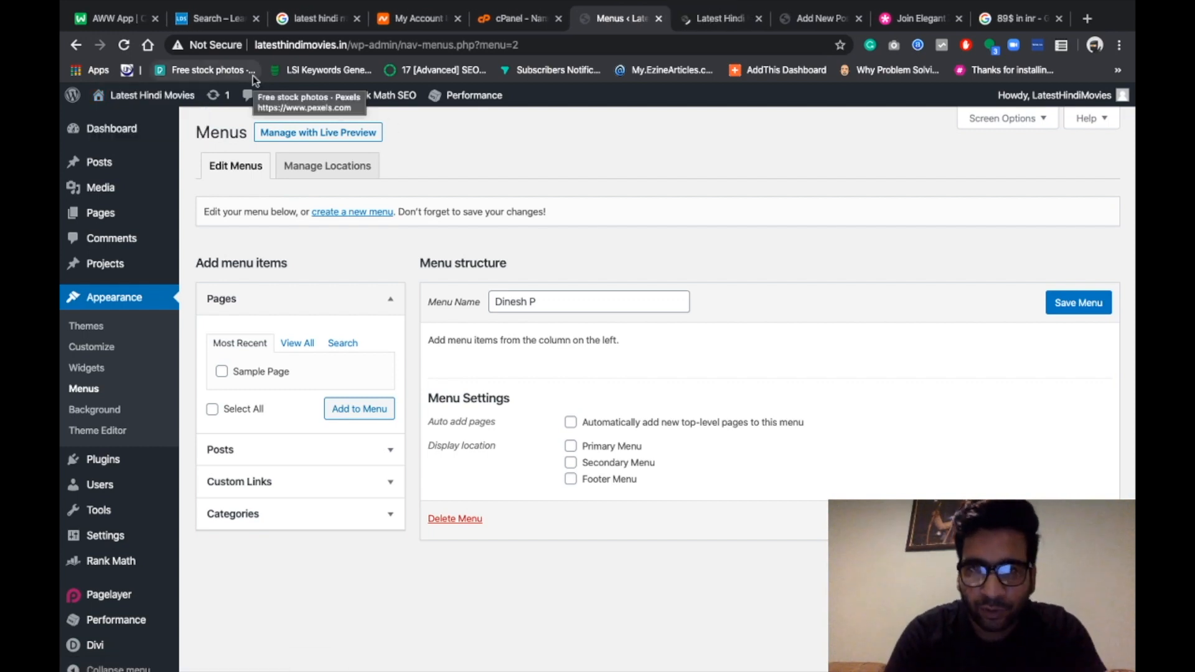
click(720, 18)
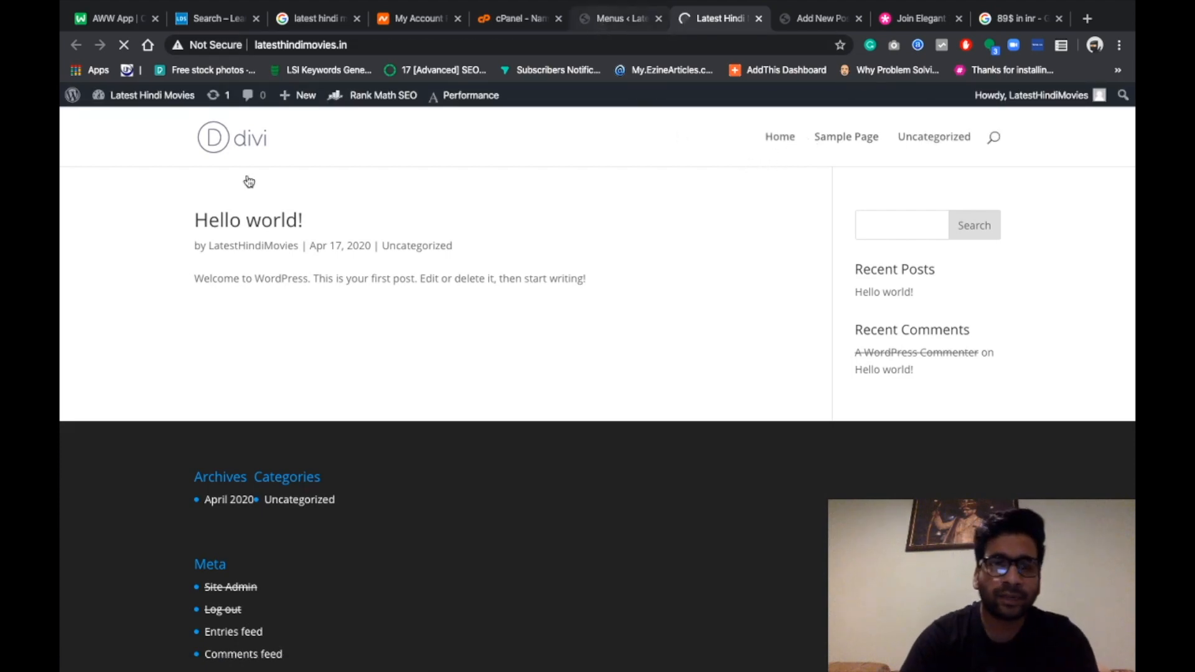
click(600, 23)
mouse_move(98, 258)
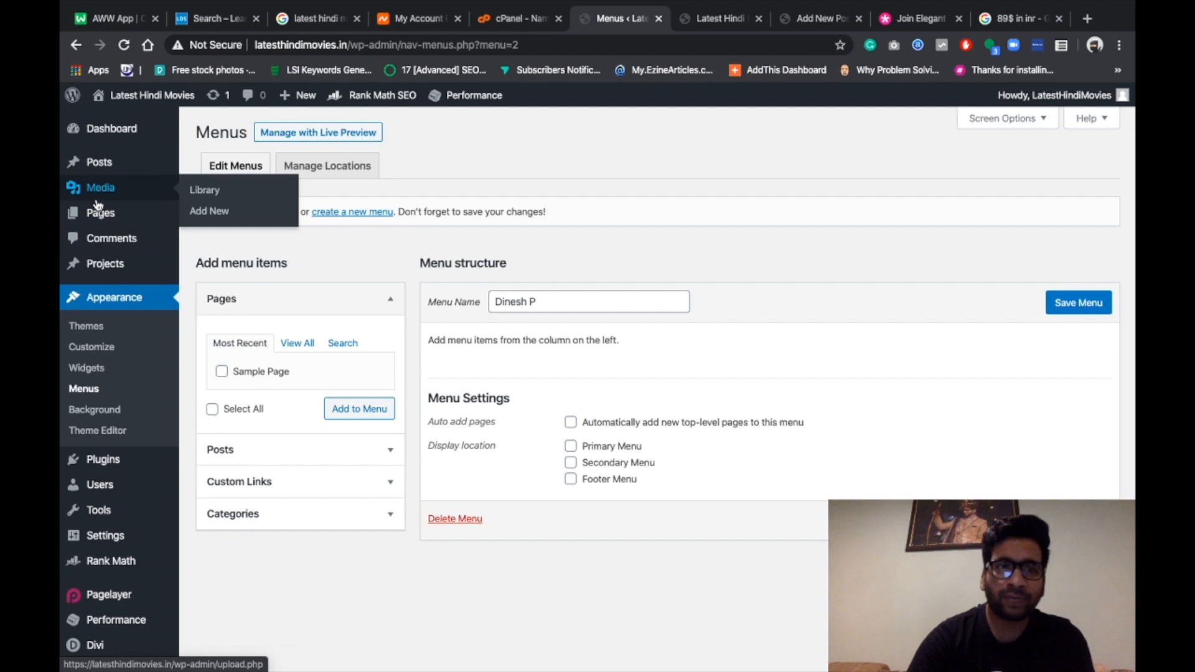
Open Posts > Categories, where only Uncategorized is listed
mouse_move(118, 167)
click(210, 212)
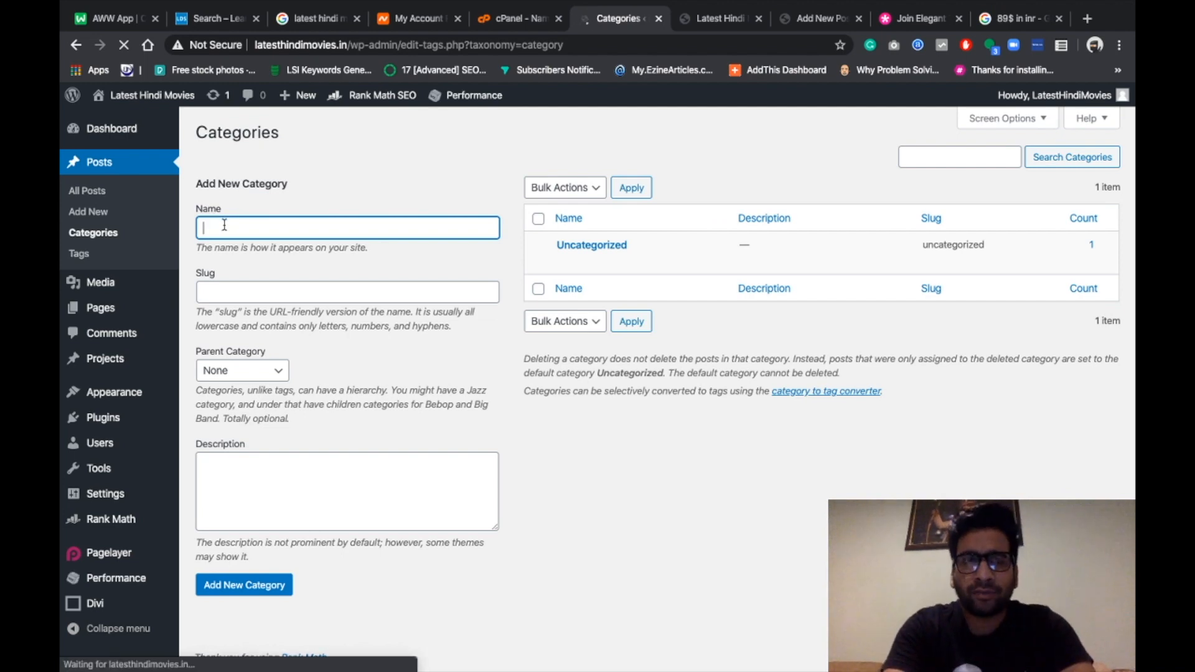
Add the Digital Marketing and SEO post categories
text(D)
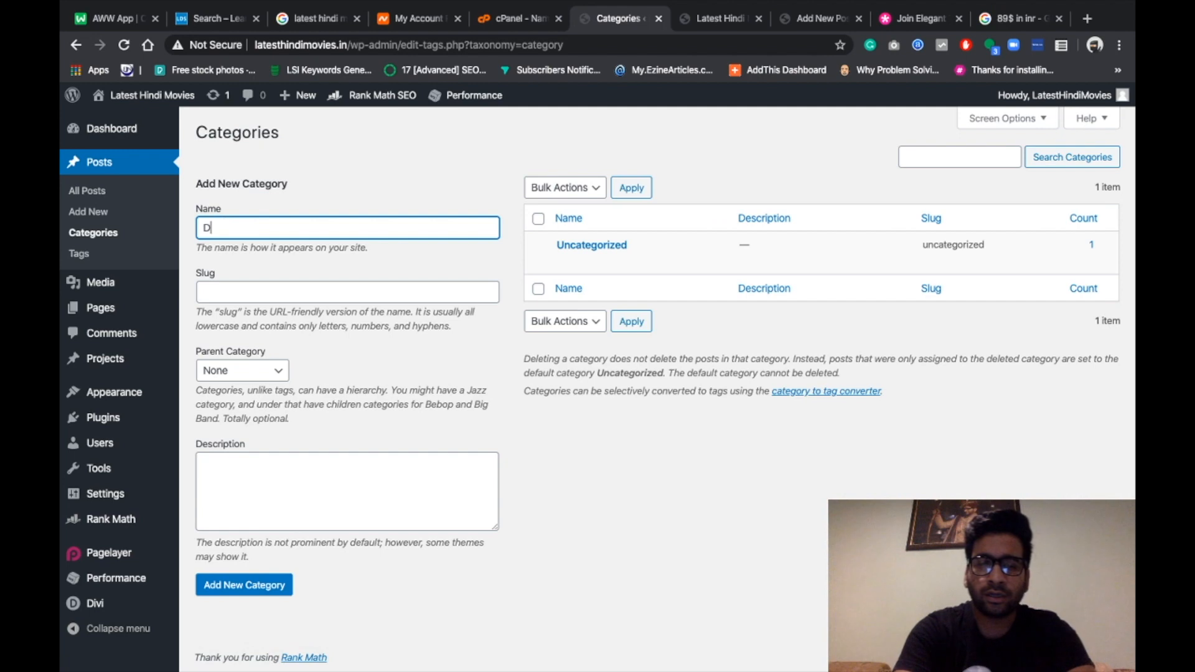
text(igital Marketing)
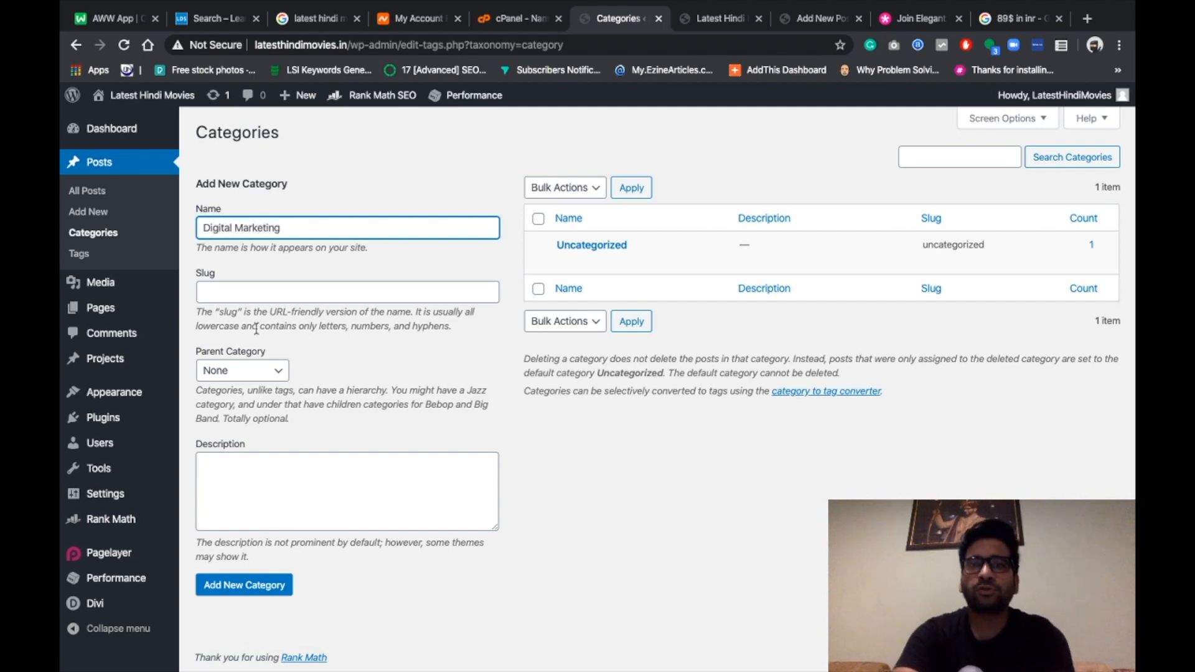
click(238, 586)
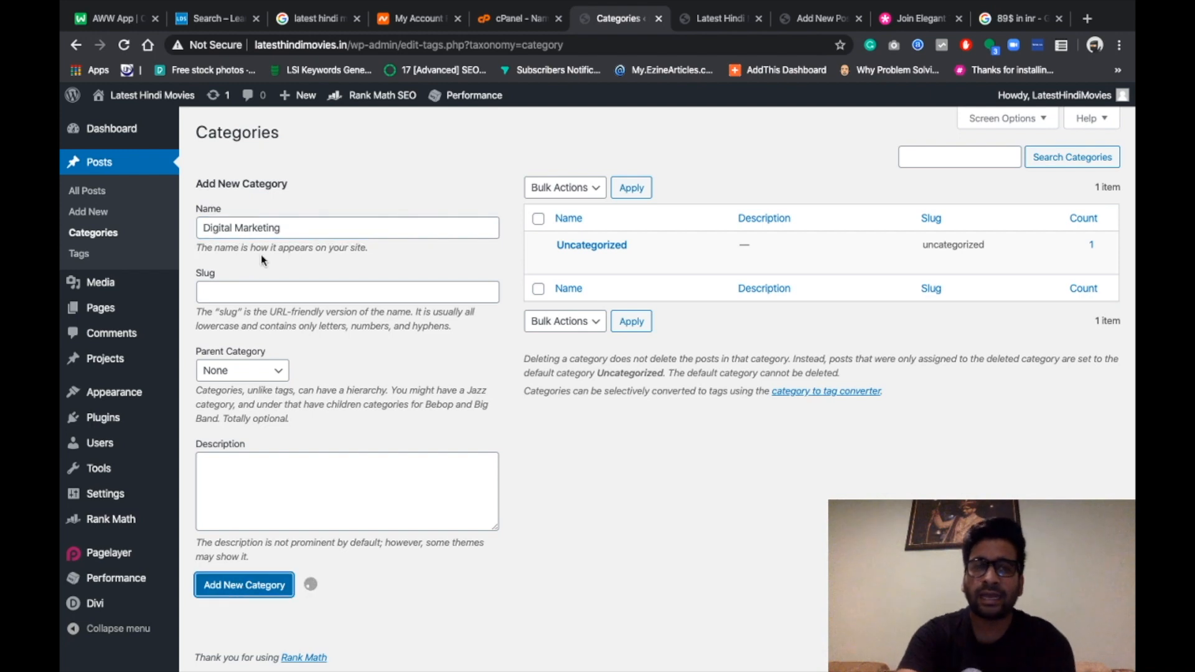
click(245, 227)
text(SEO)
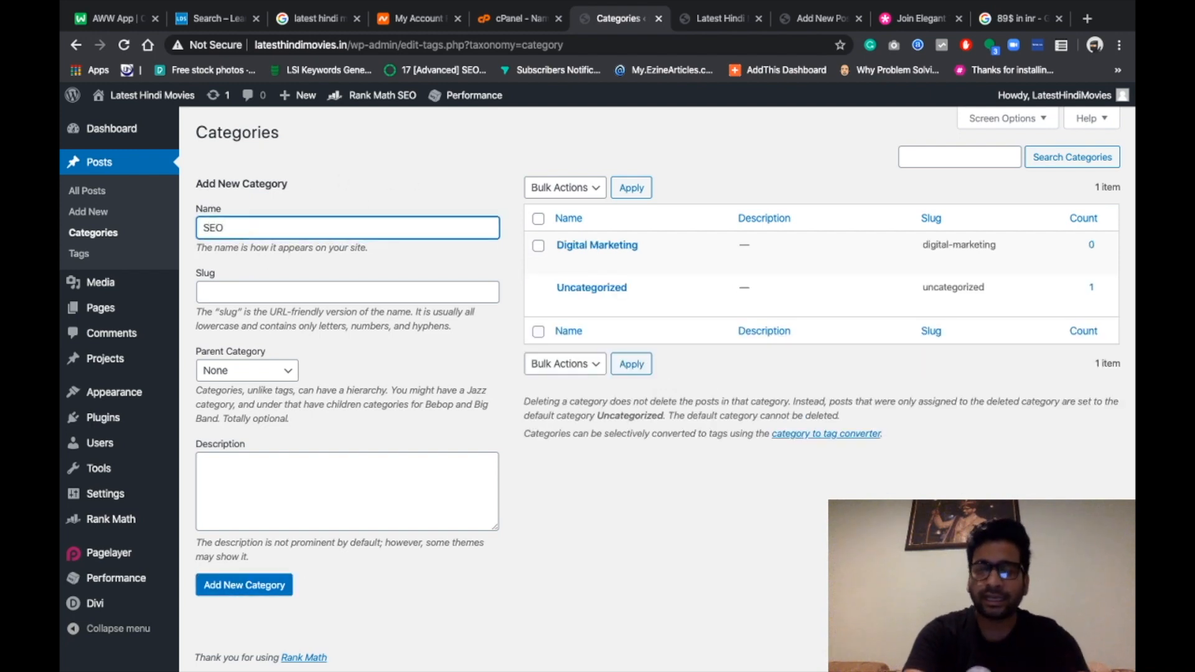
key(Return)
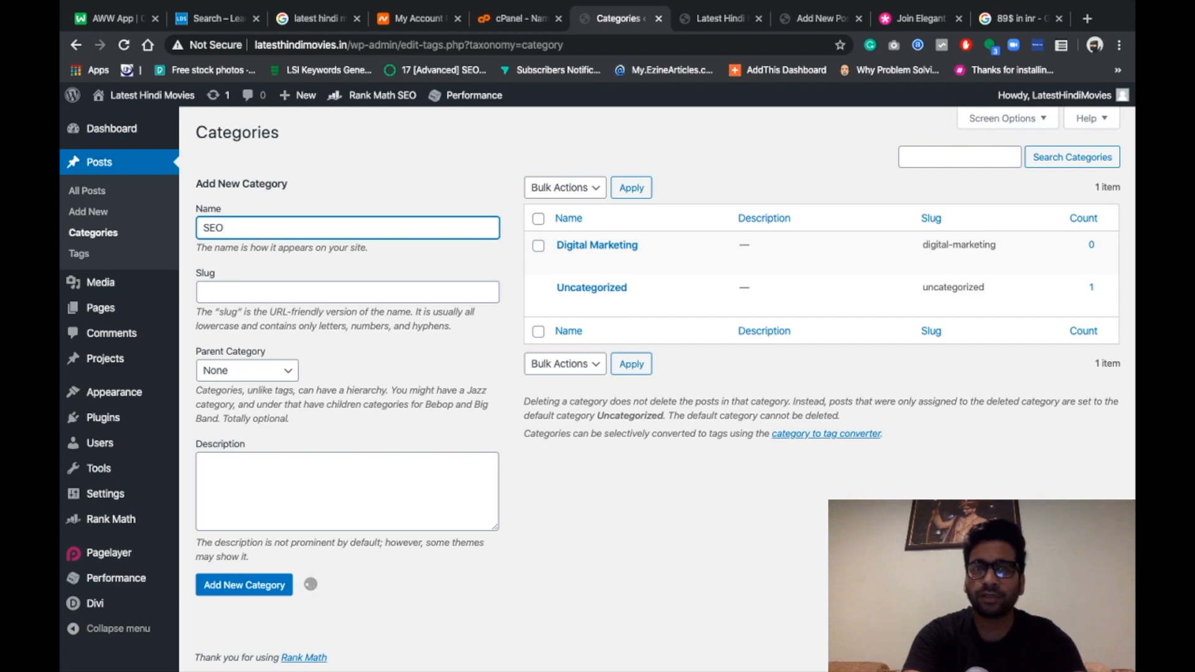
Add the SMM, Wordpress and SMO categories, then open Appearance > Menus
text(SMM)
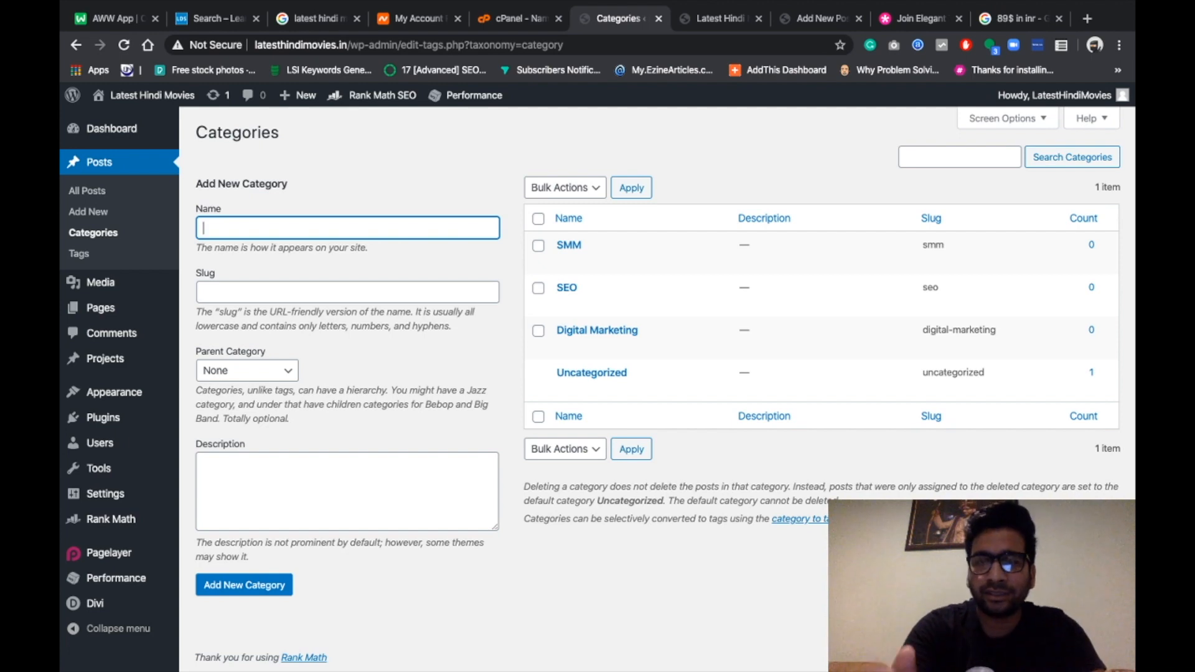
text(Wordpress)
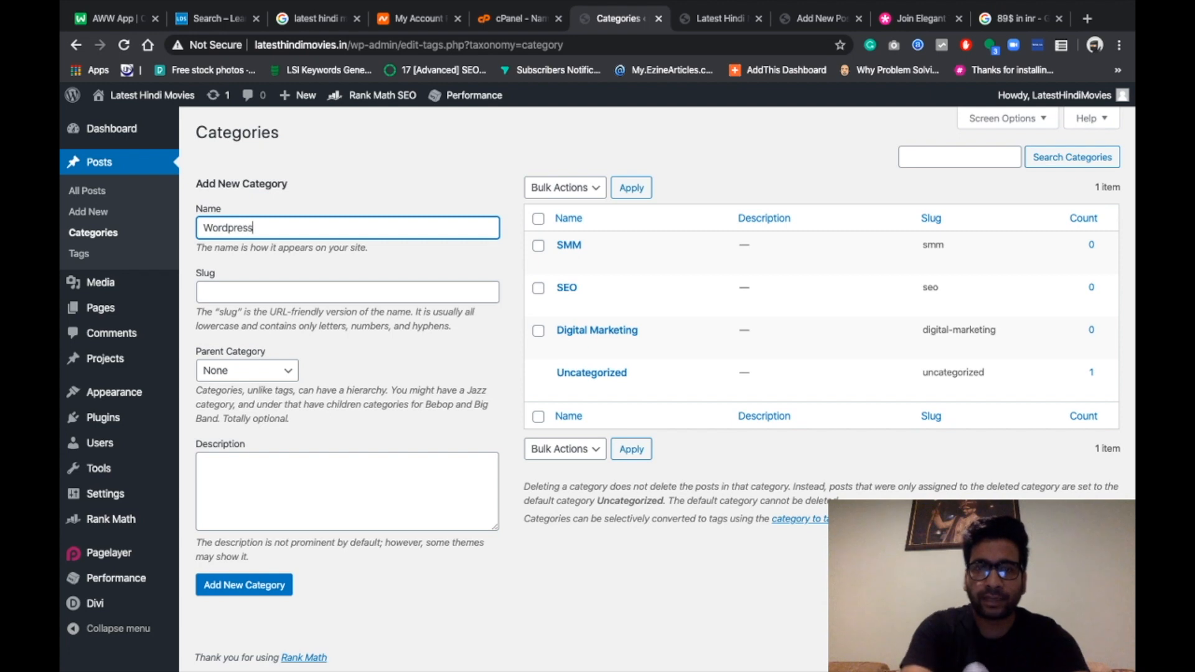
key(Return)
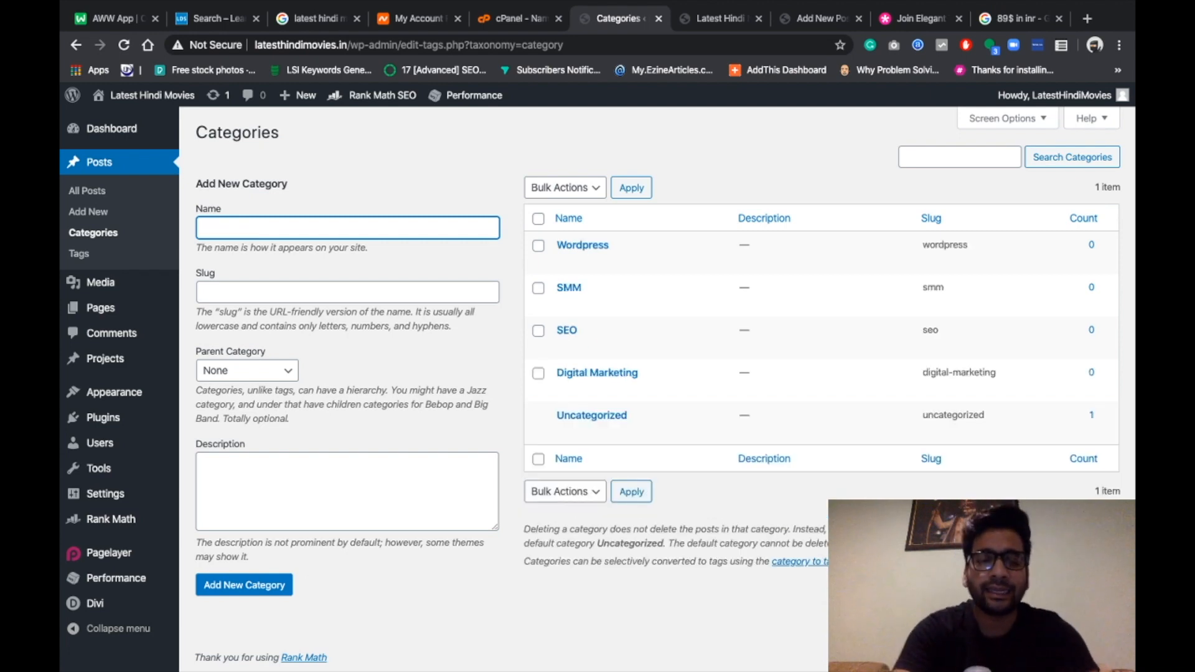
text(SMO)
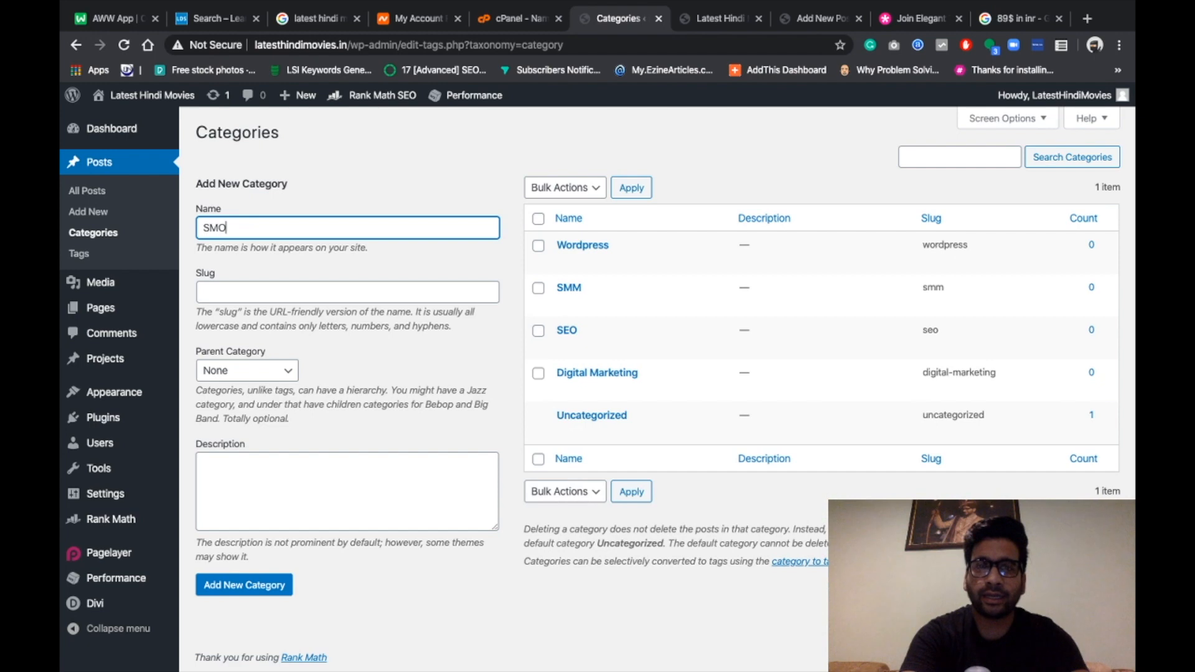
key(Return)
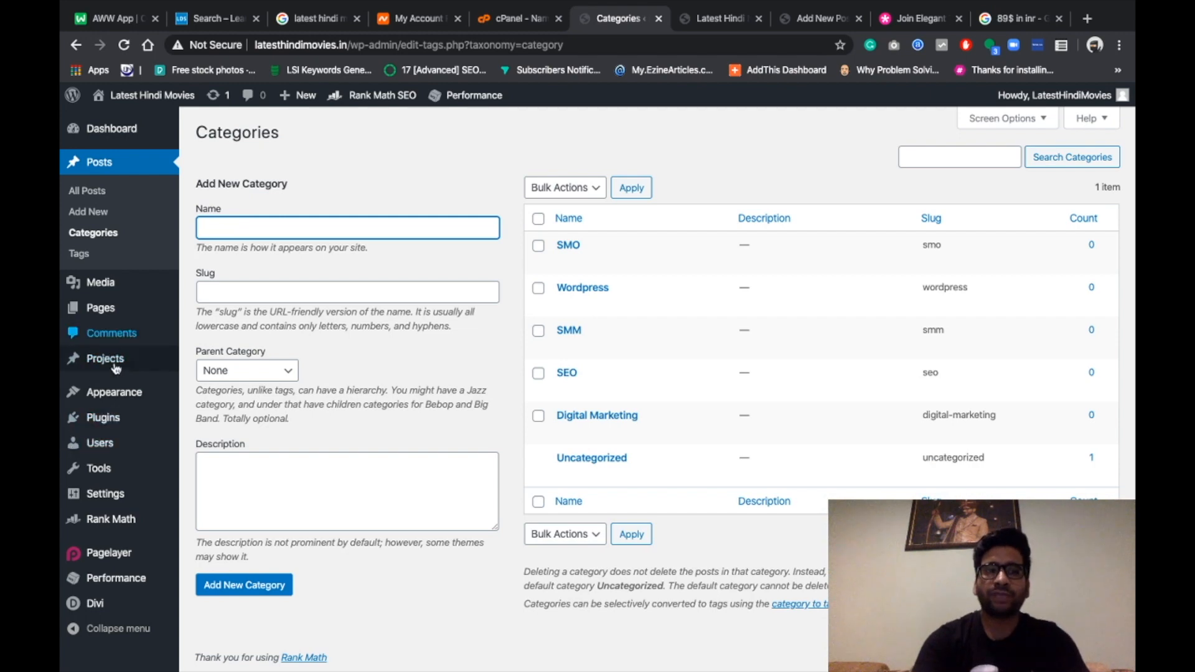
mouse_move(113, 392)
click(219, 460)
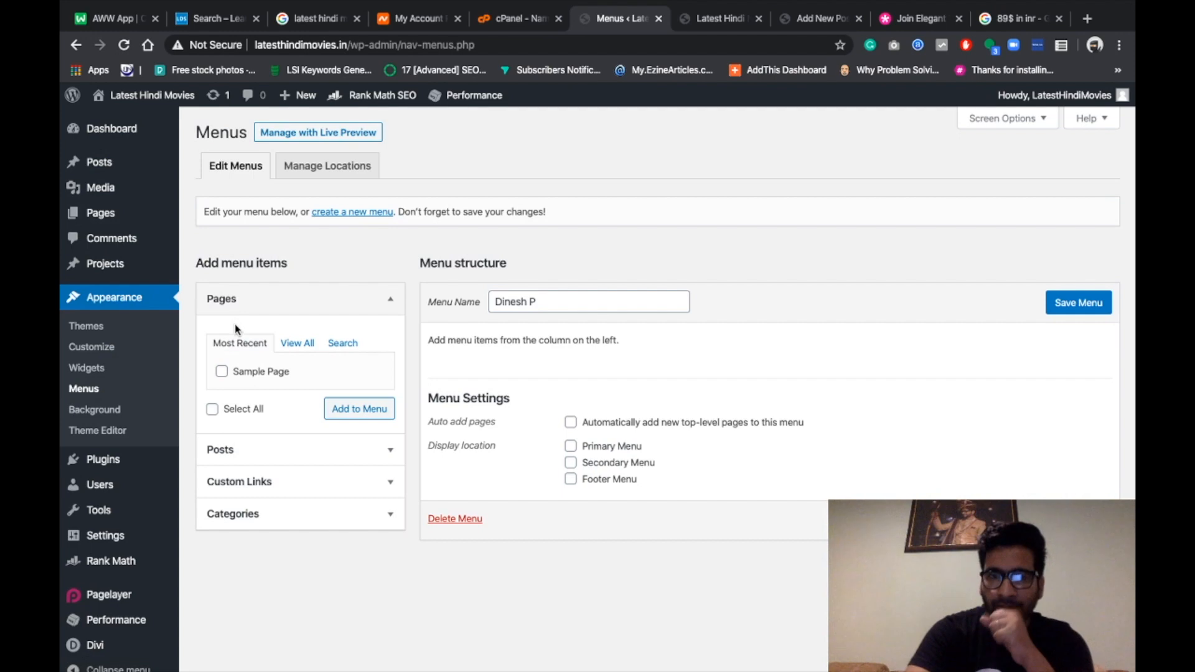
Add all six categories, Digital Marketing through Wordpress, to the menu using Select All
scroll(236, 328, down, 2)
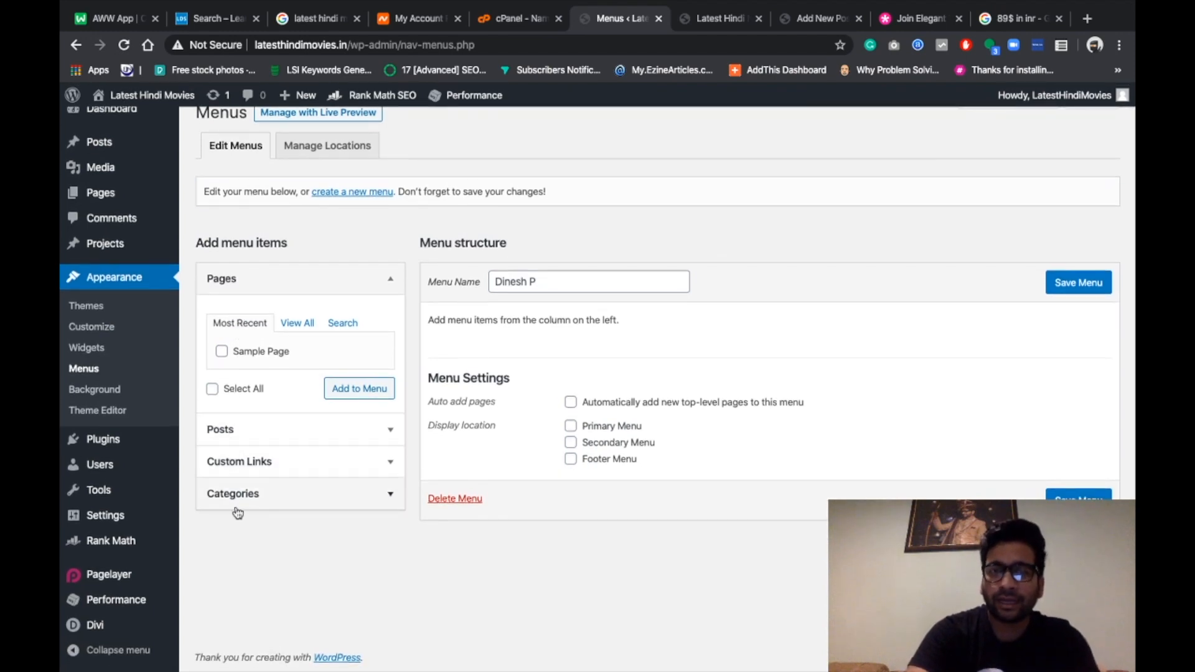
click(239, 498)
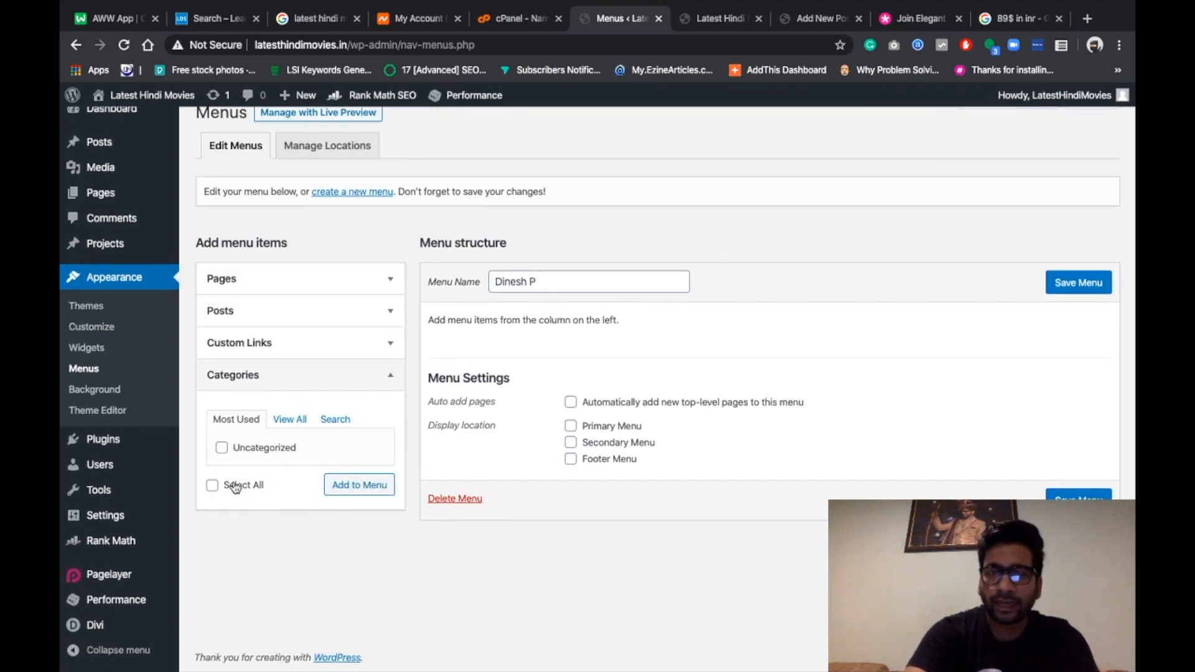
click(289, 421)
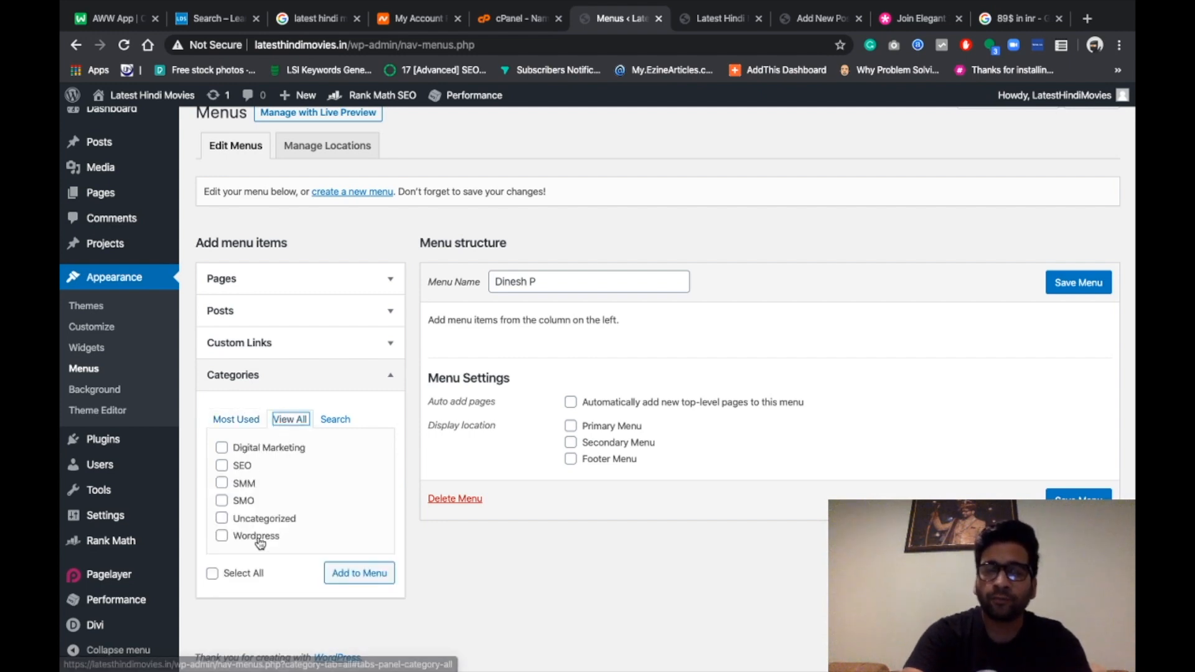
click(211, 574)
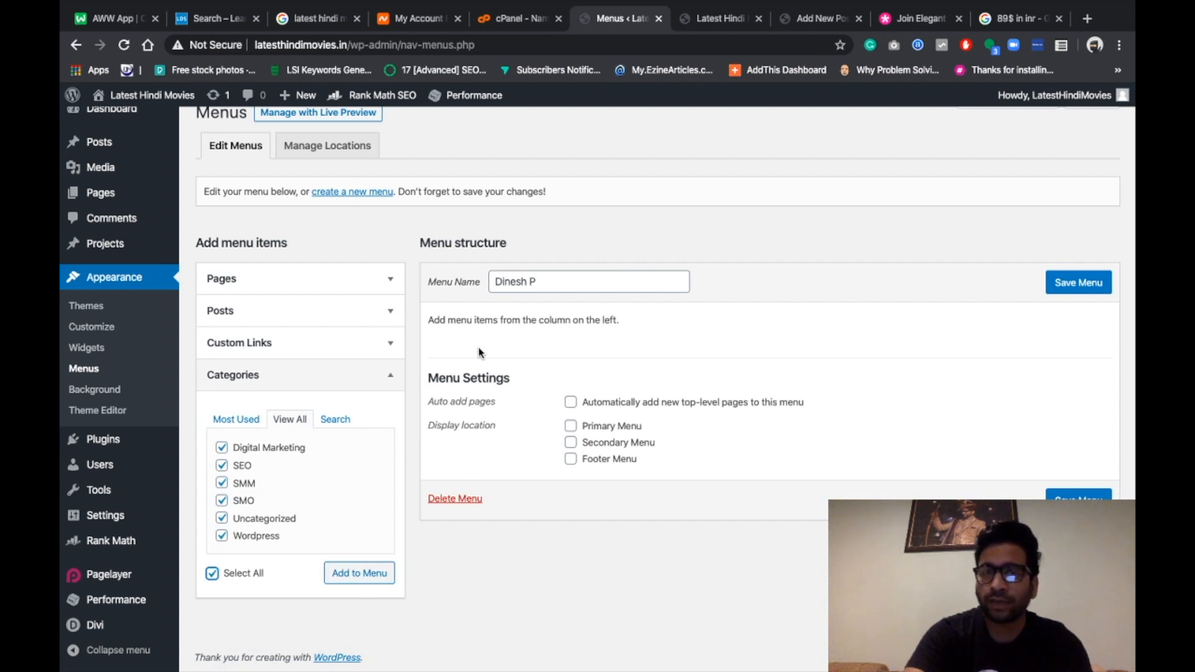
click(375, 579)
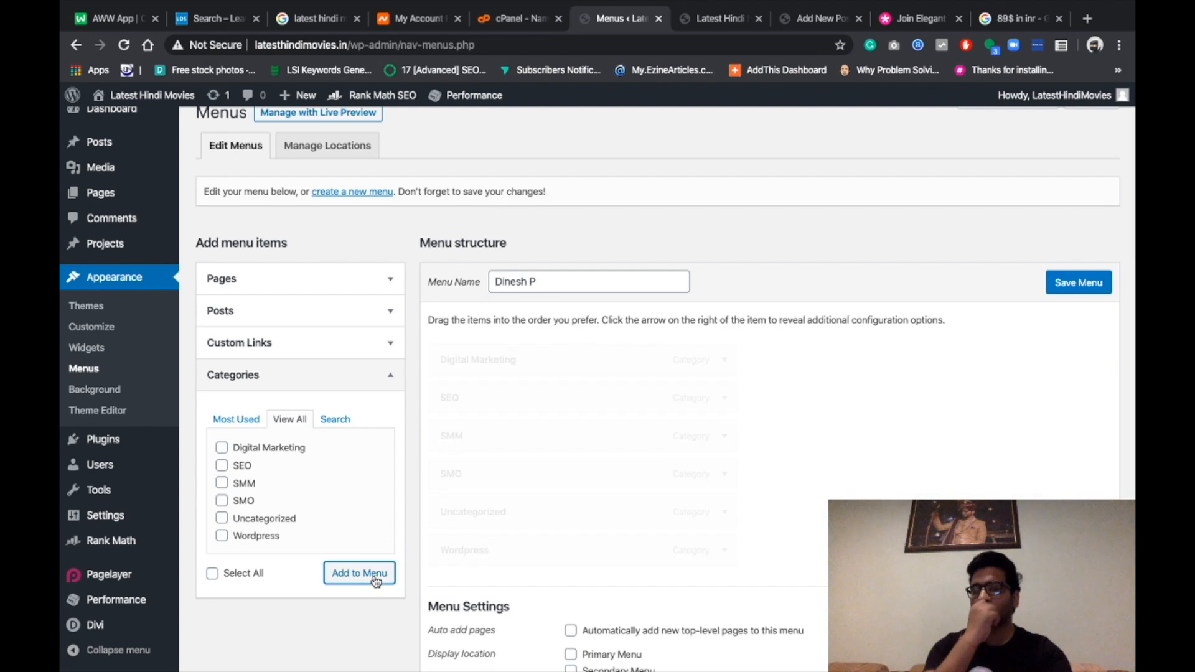
scroll(375, 579, down, 3)
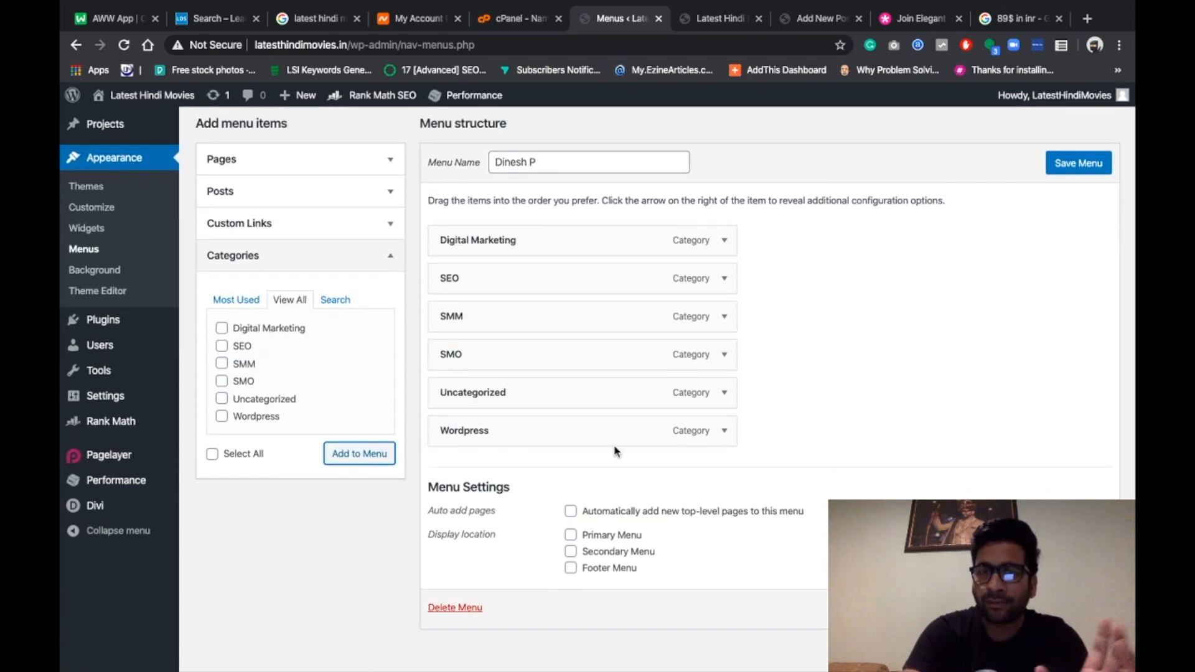
scroll(615, 451, down, 1)
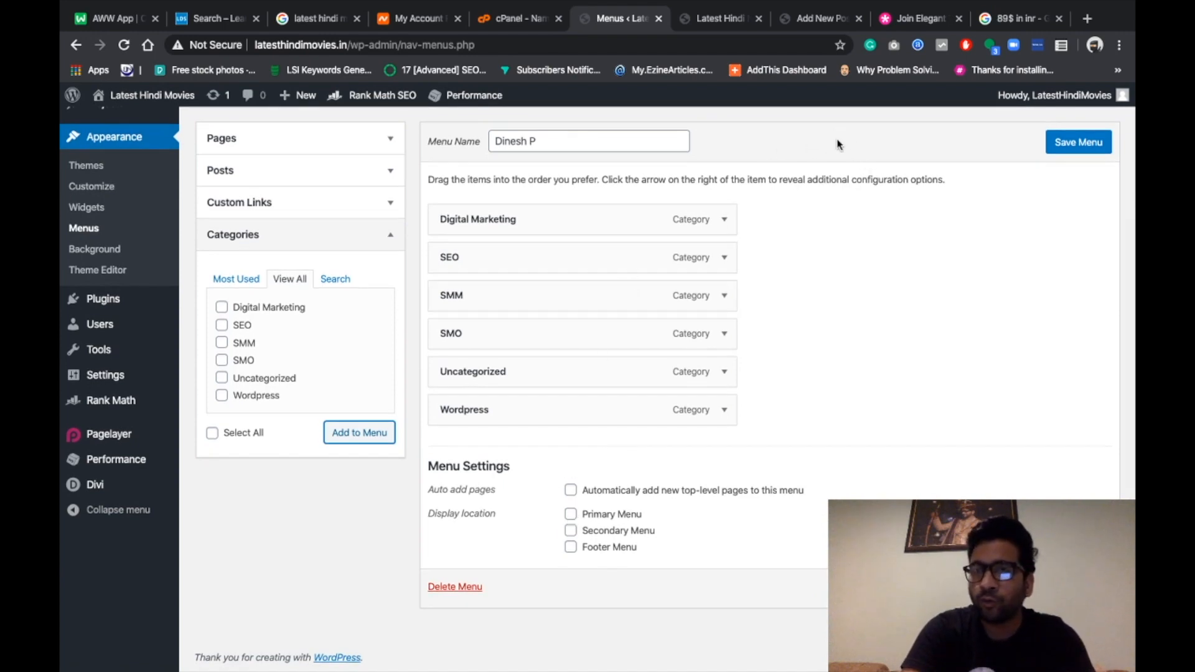
scroll(573, 532, up, 3)
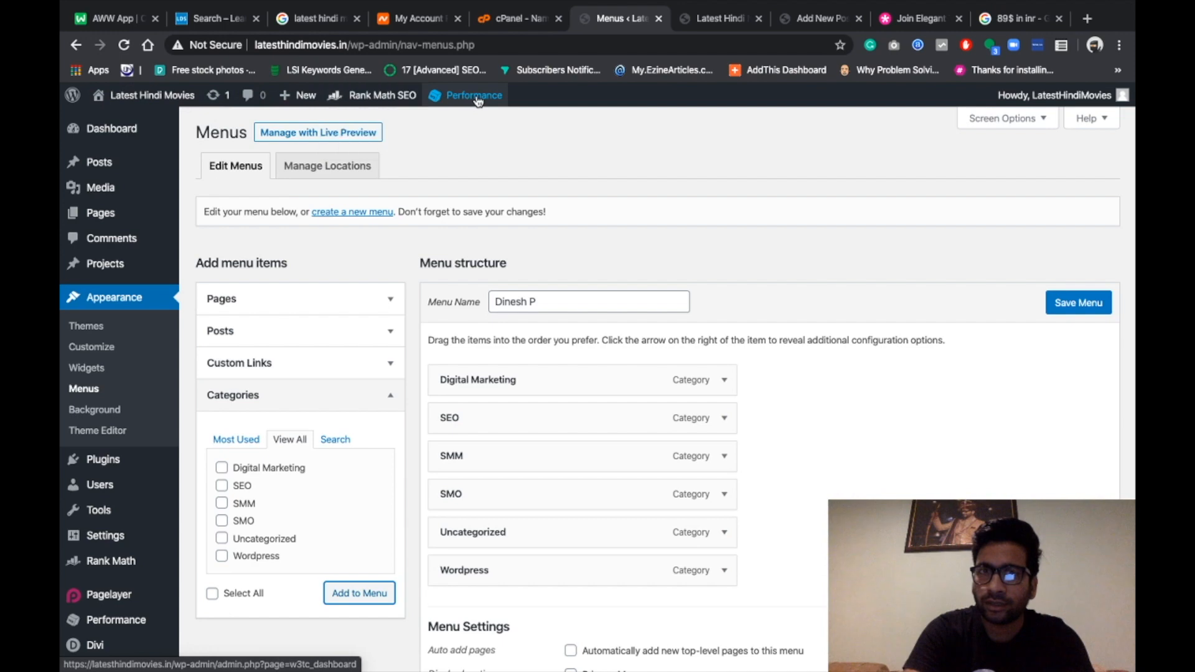
scroll(563, 199, down, 3)
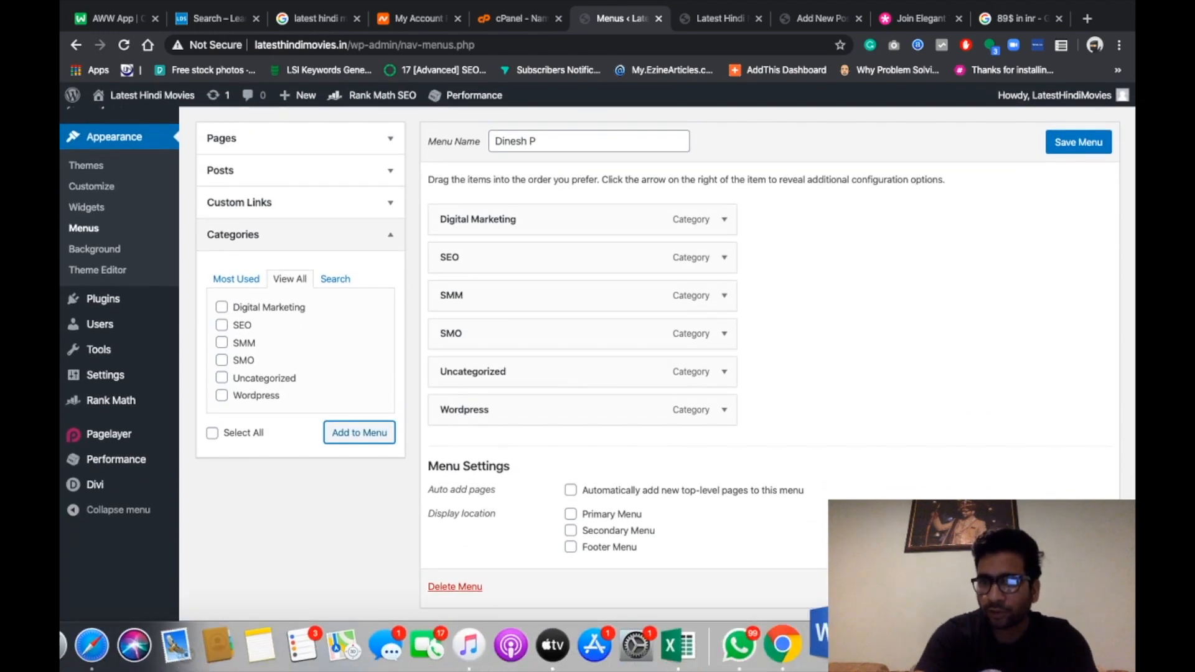
Assign the menu to the Primary Menu location, save it, and reload the live site
click(570, 514)
click(1079, 587)
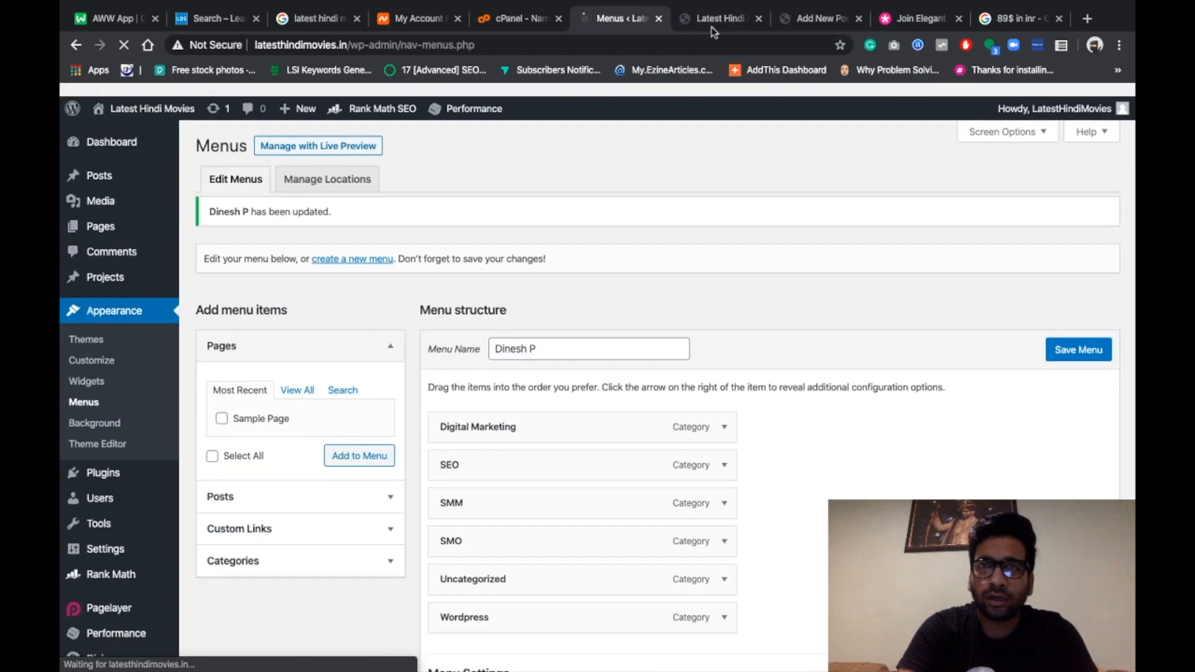
click(707, 20)
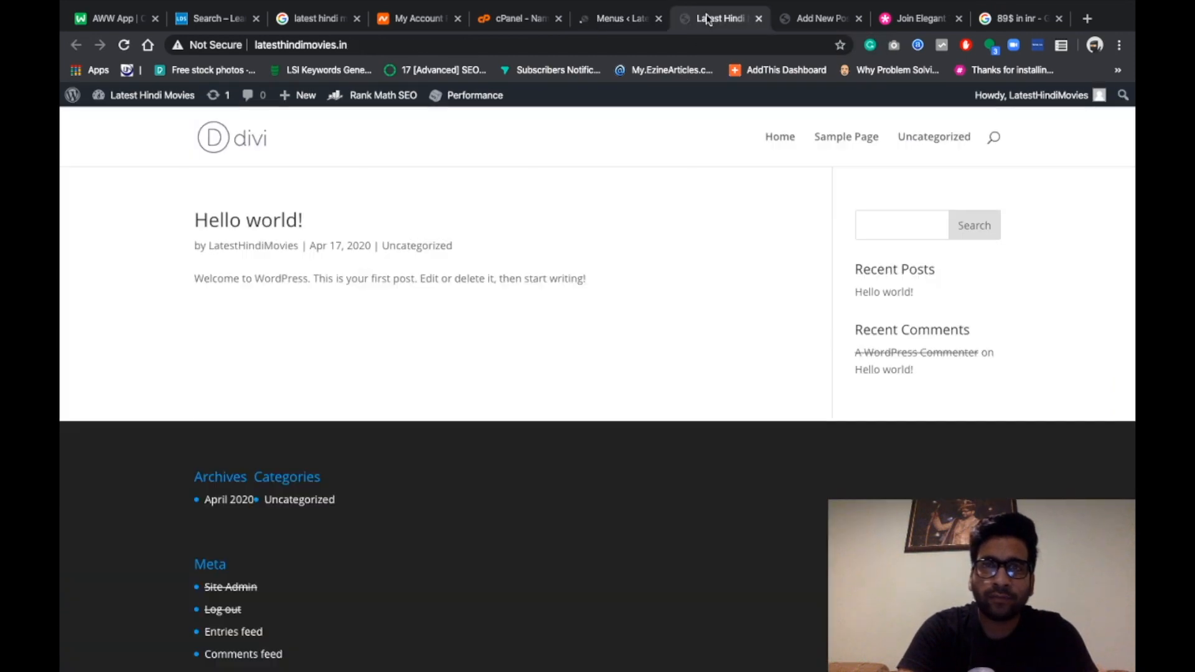
click(124, 45)
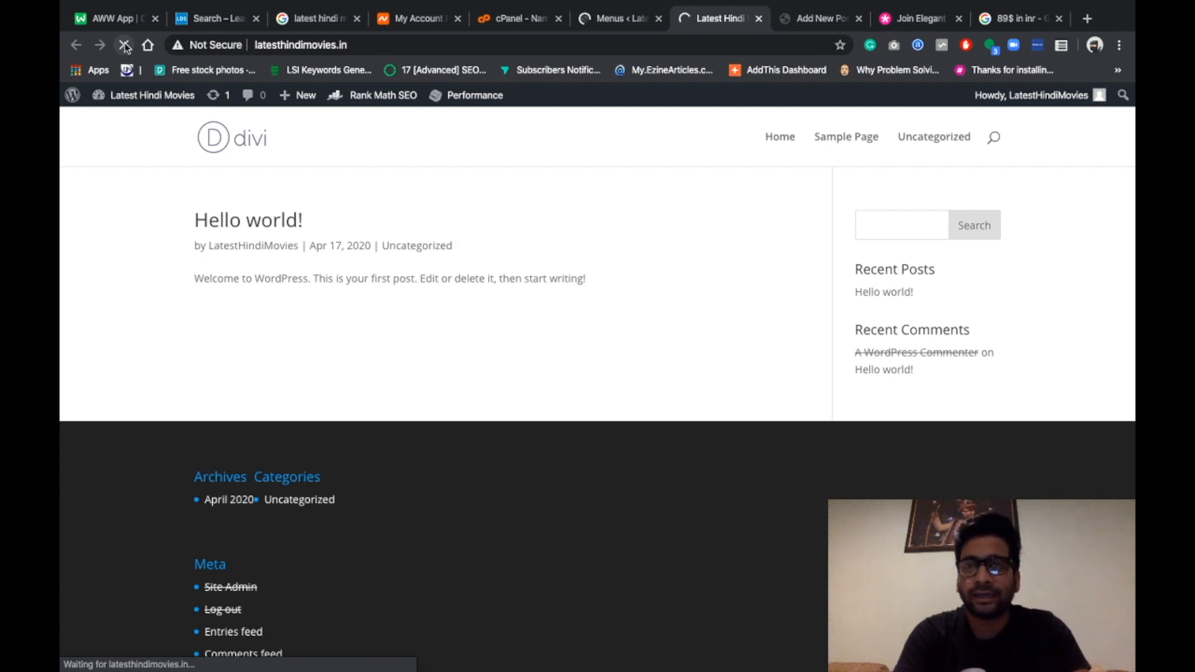
Move between the menu editor and live site until the header shows the new category menu
click(616, 25)
scroll(548, 419, down, 3)
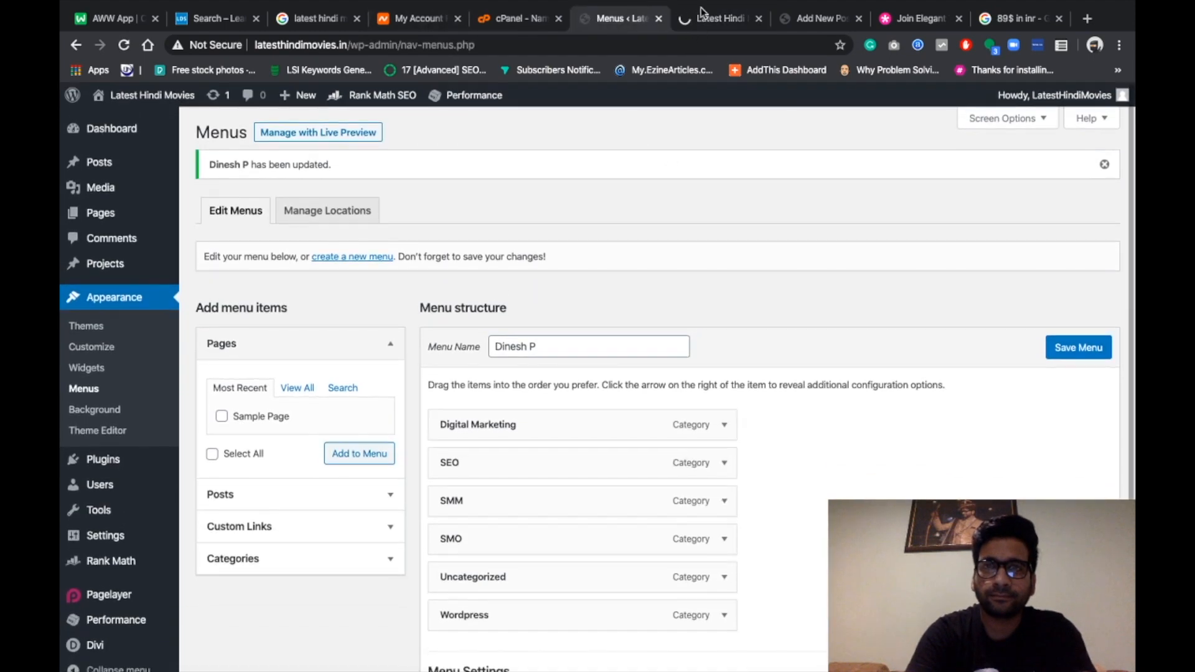
click(704, 24)
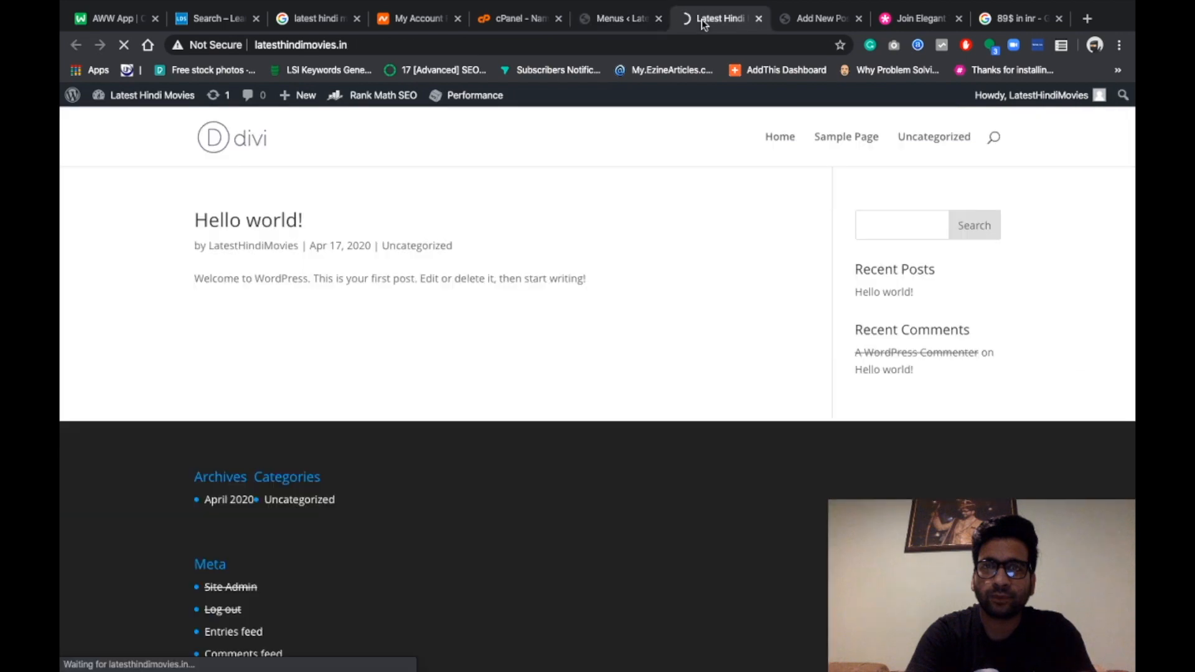
click(616, 23)
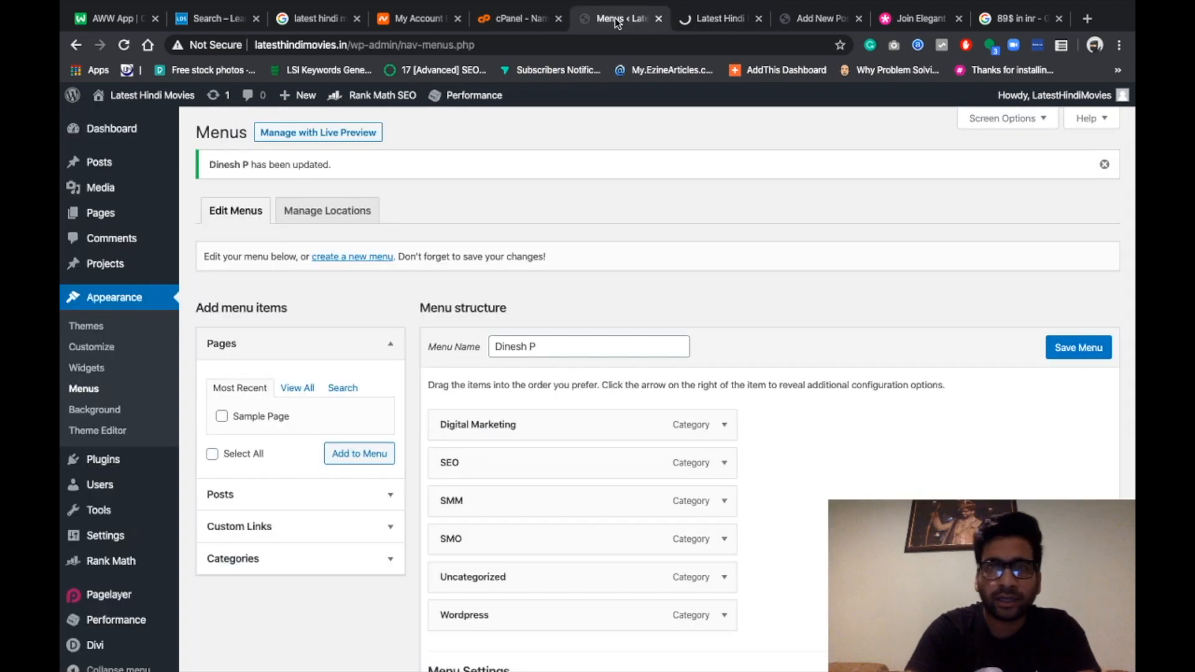
click(690, 22)
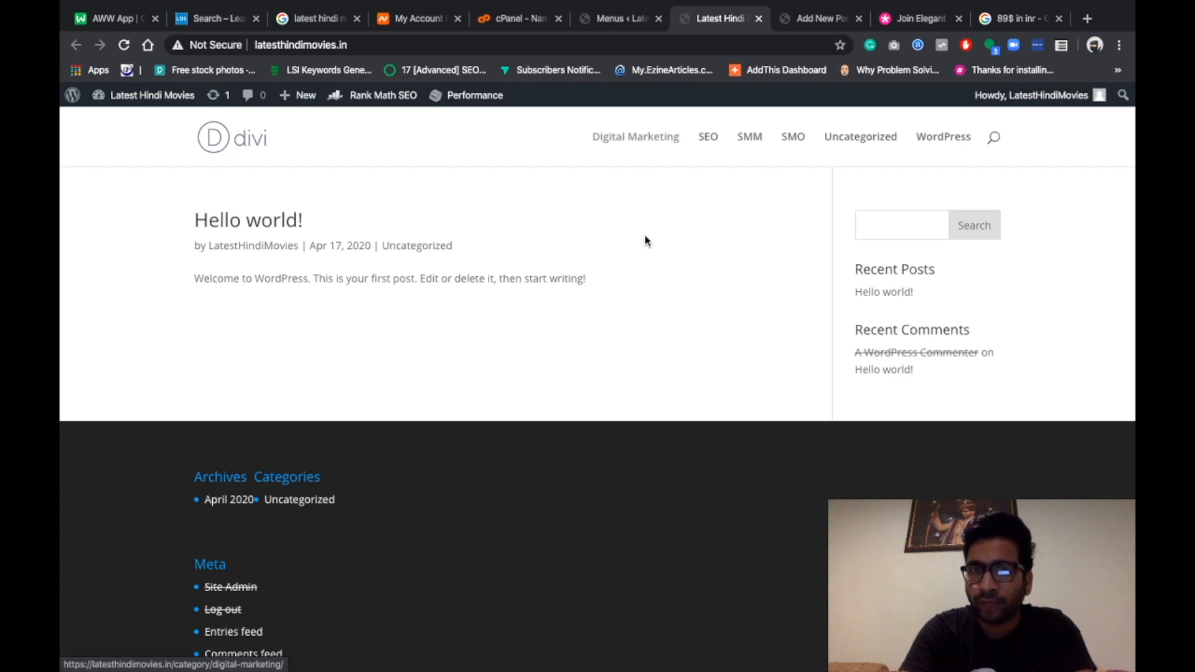
Remove the Uncategorized item from the menu
click(604, 18)
scroll(543, 355, down, 2)
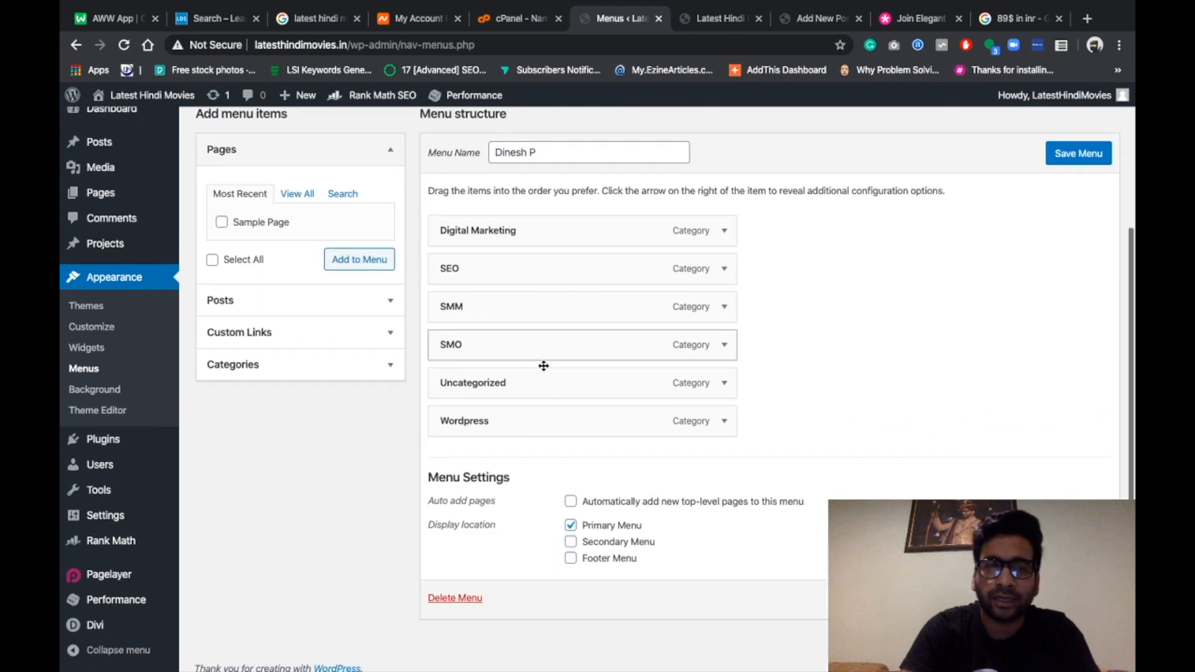
click(724, 383)
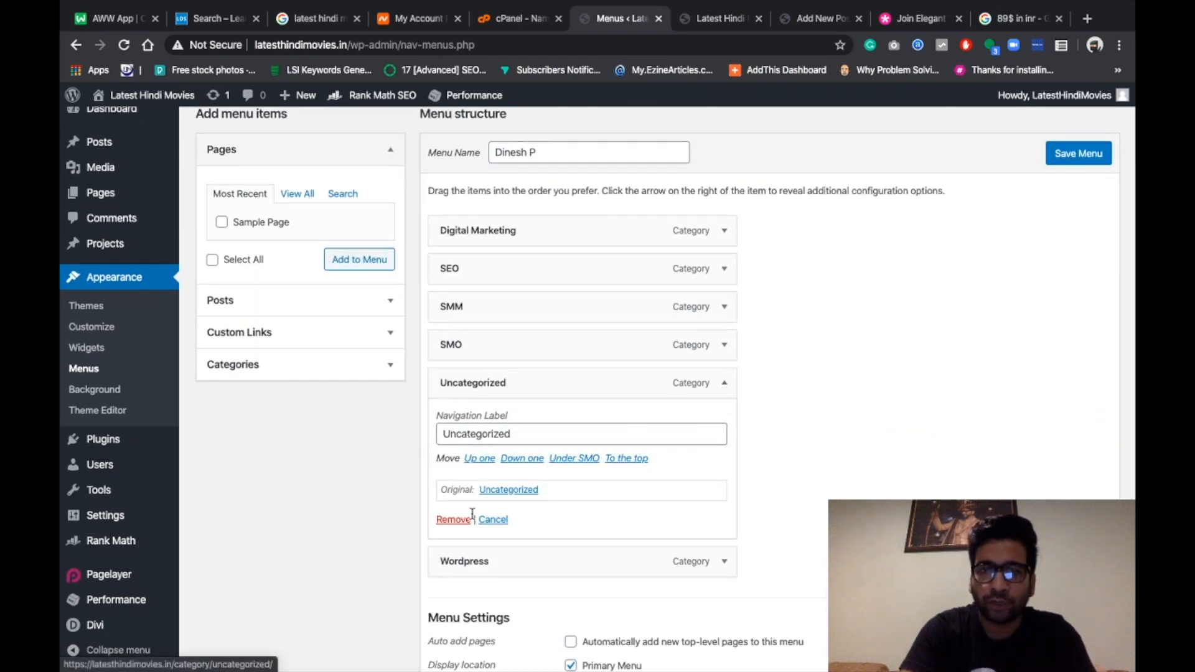
click(456, 522)
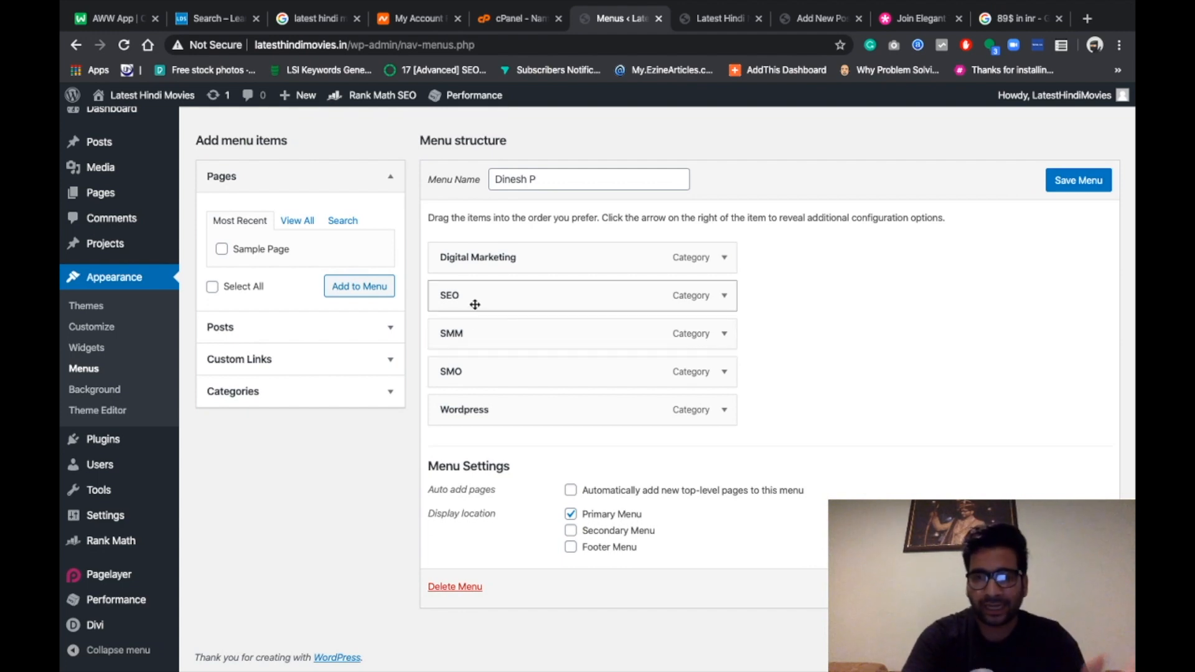
Nest SEO, SMM and SMO under Digital Marketing and save the menu
scroll(491, 301, up, 1)
drag(475, 304, 501, 337)
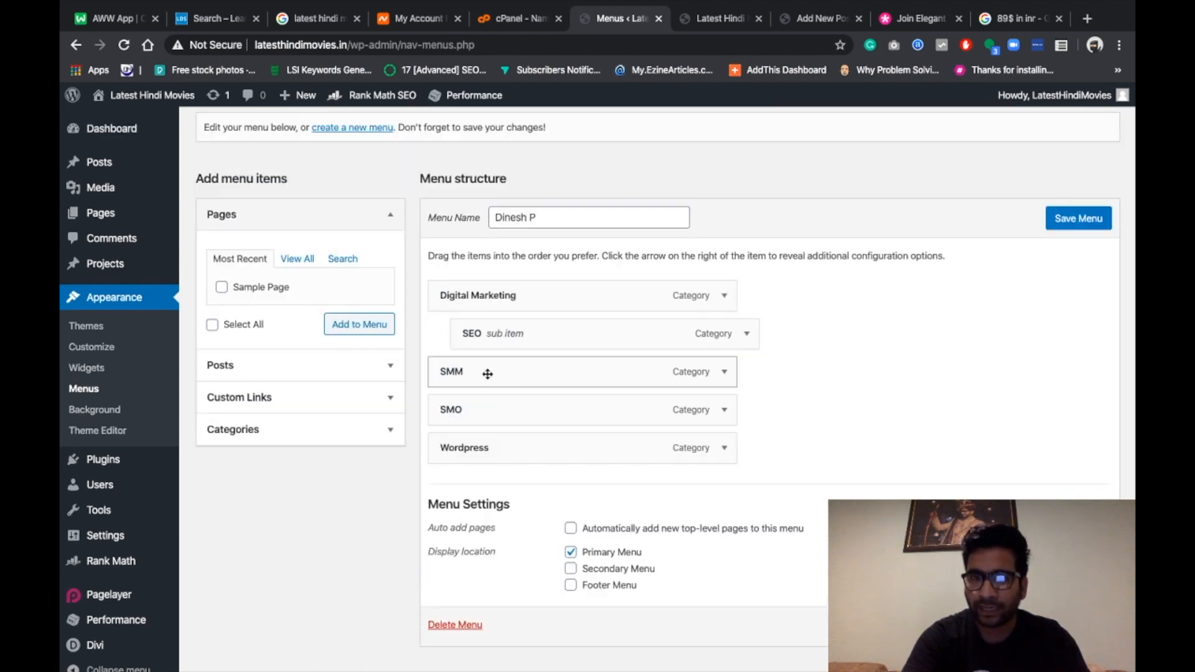
drag(491, 379, 529, 377)
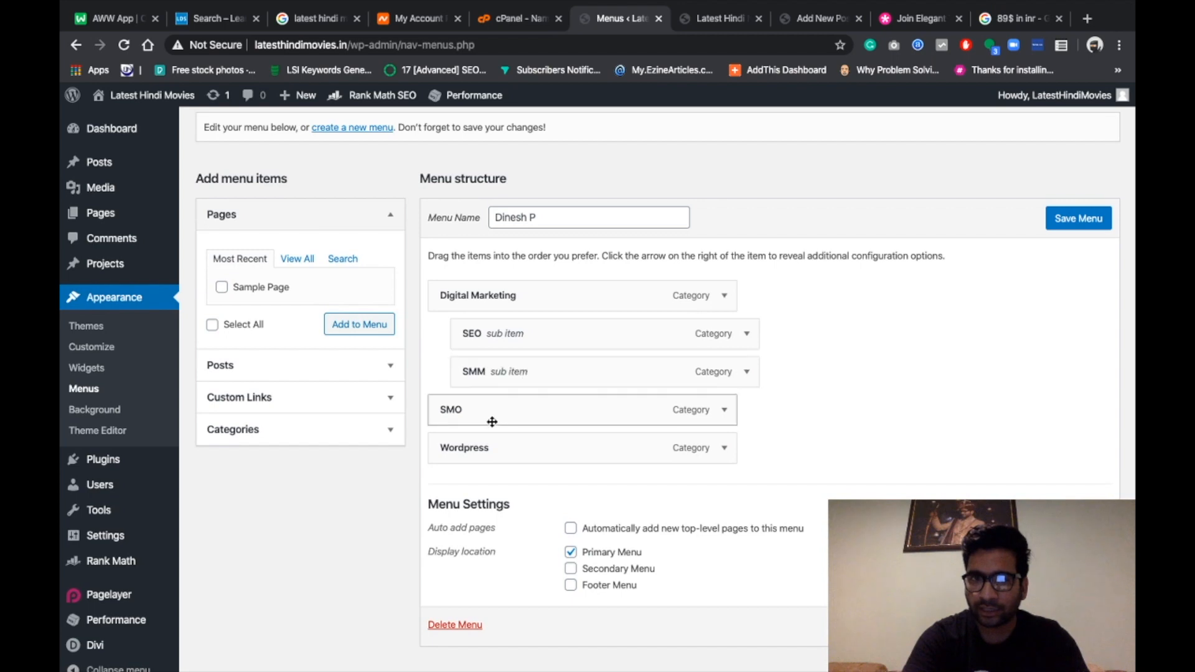
drag(488, 419, 512, 419)
scroll(637, 420, down, 1)
click(1088, 179)
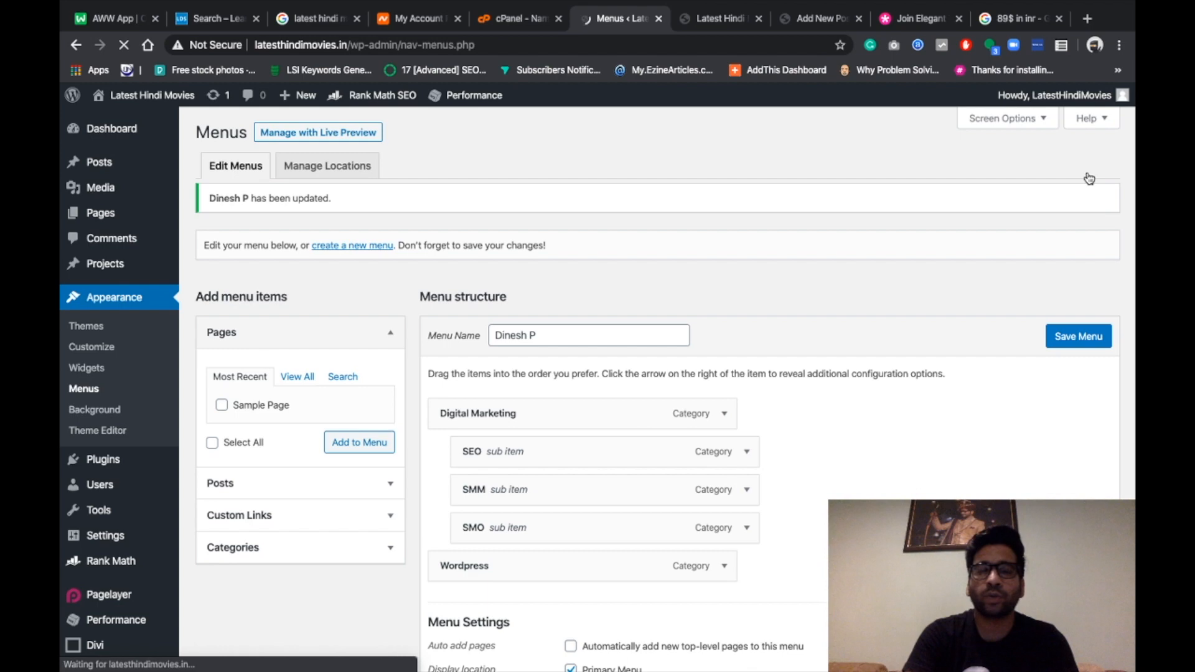
click(722, 23)
click(124, 46)
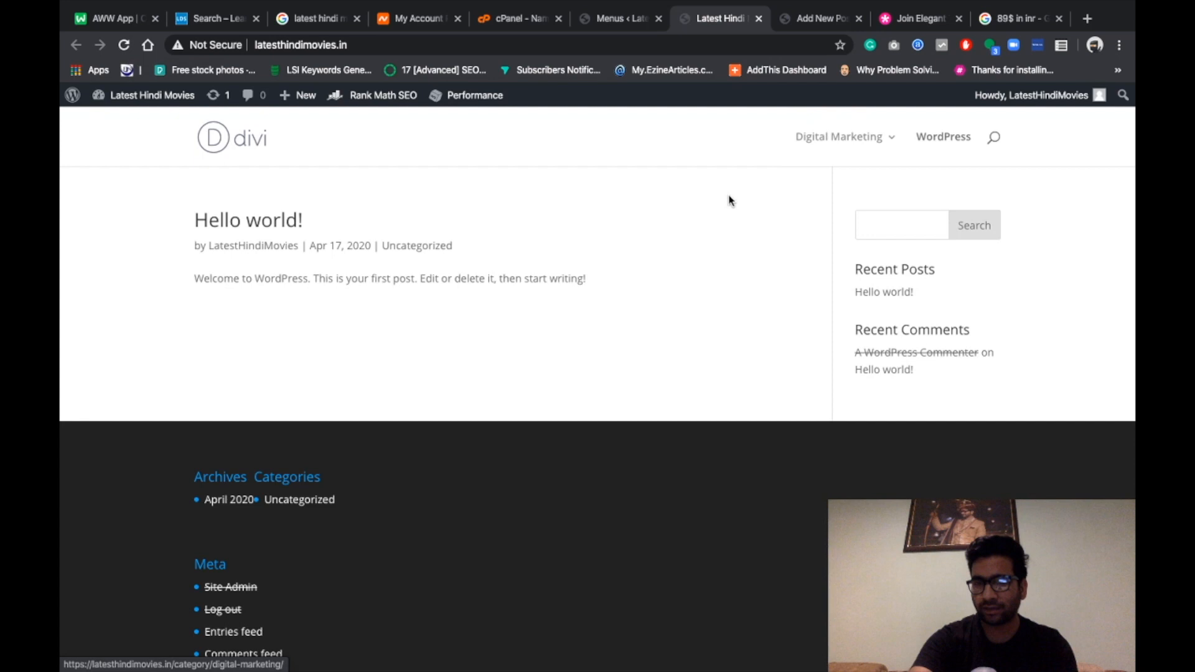
mouse_move(844, 160)
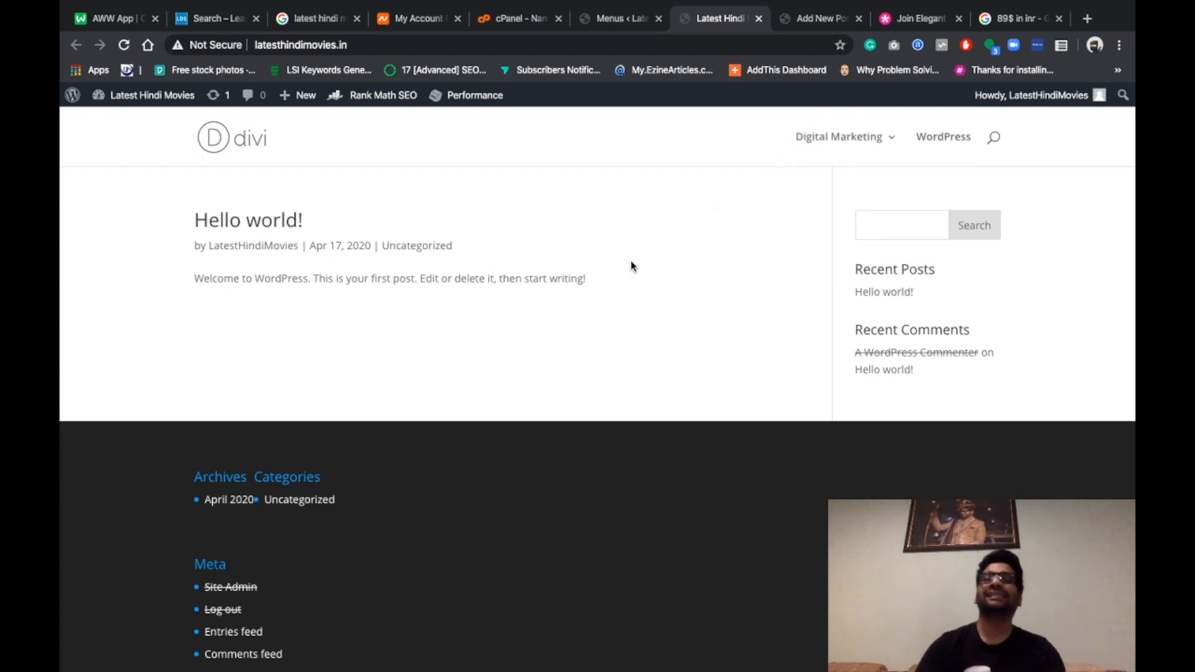
click(613, 28)
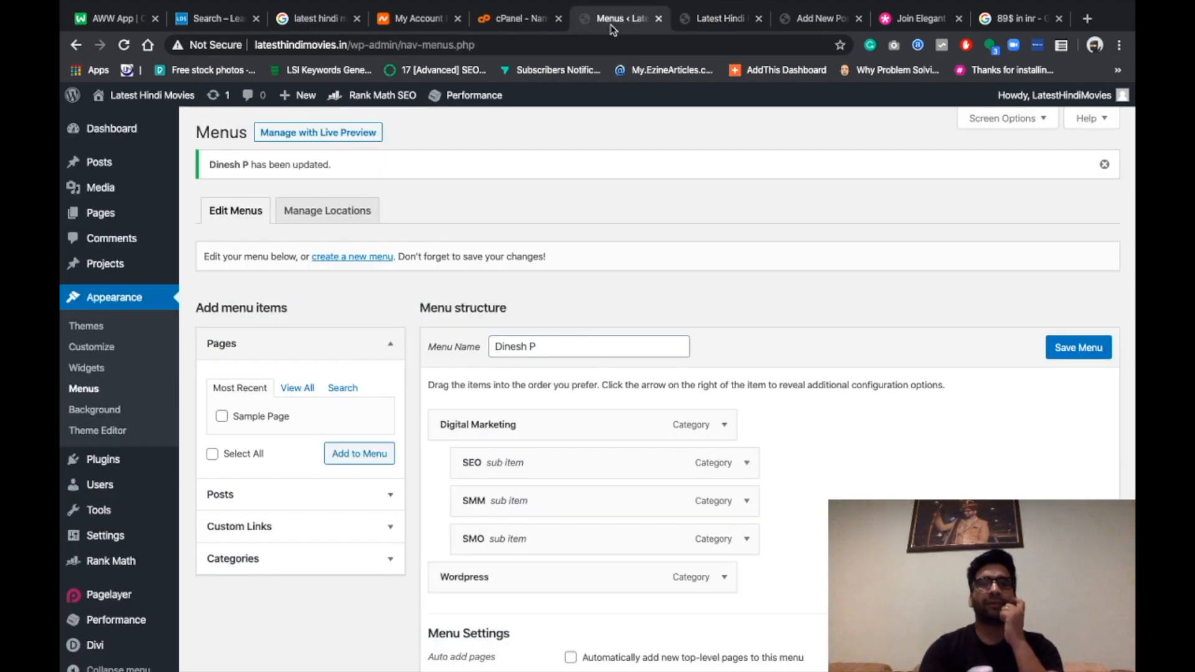
Add a new page from Pages and start building it with the Divi Builder
mouse_move(99, 213)
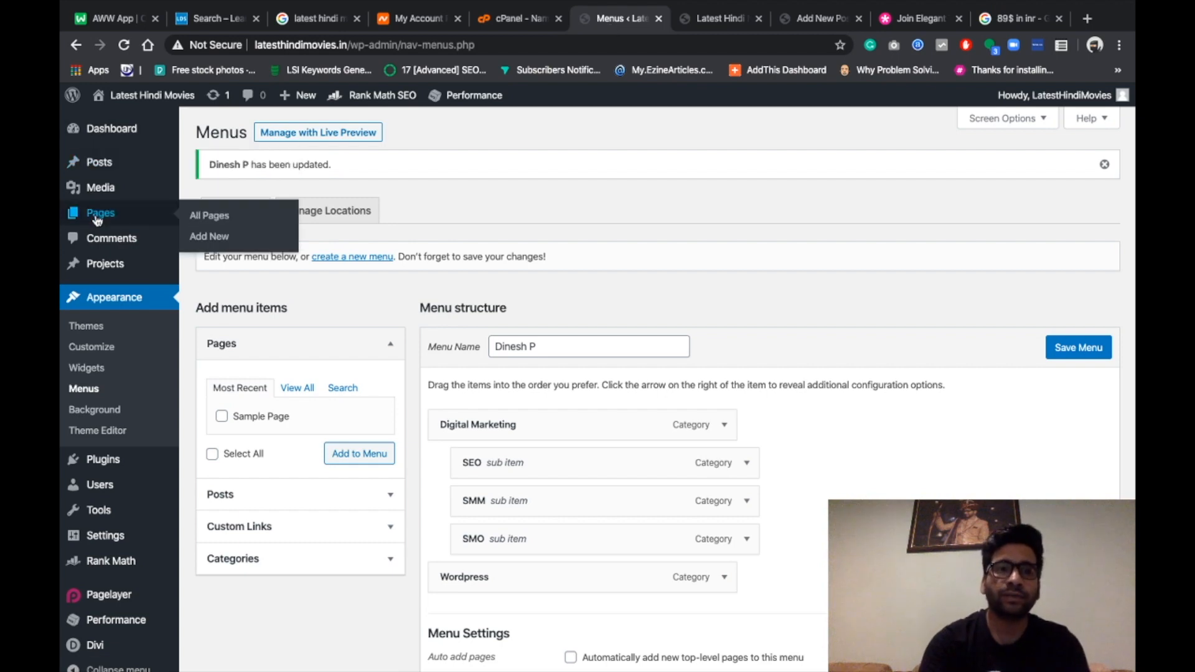
click(211, 238)
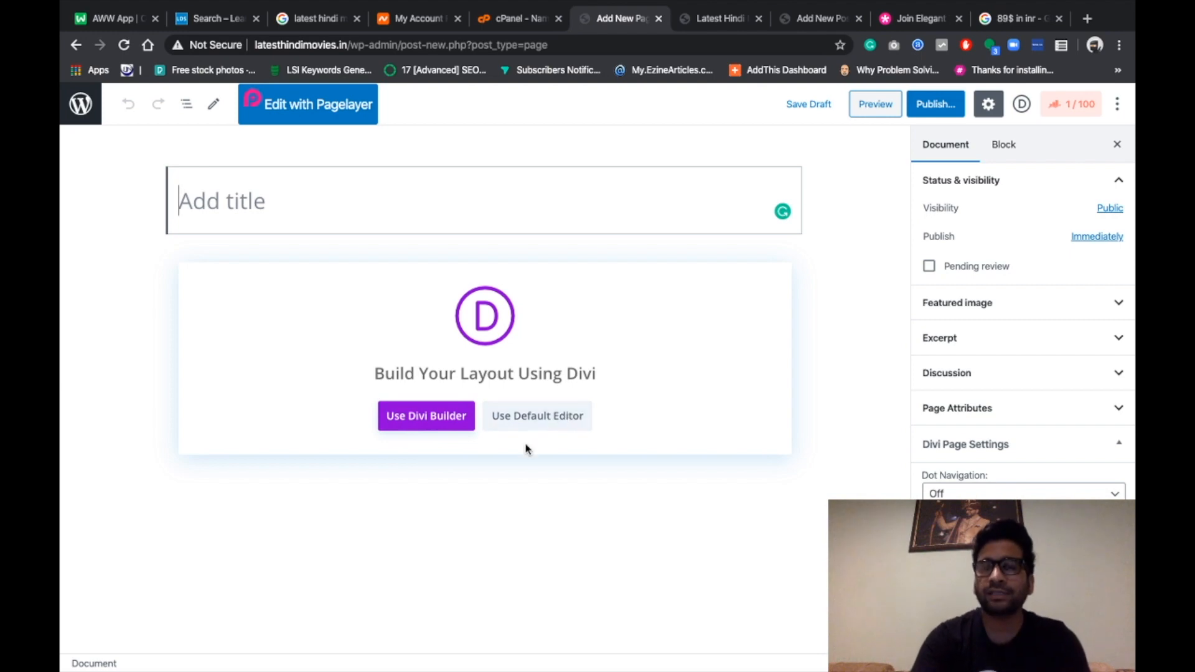
click(417, 419)
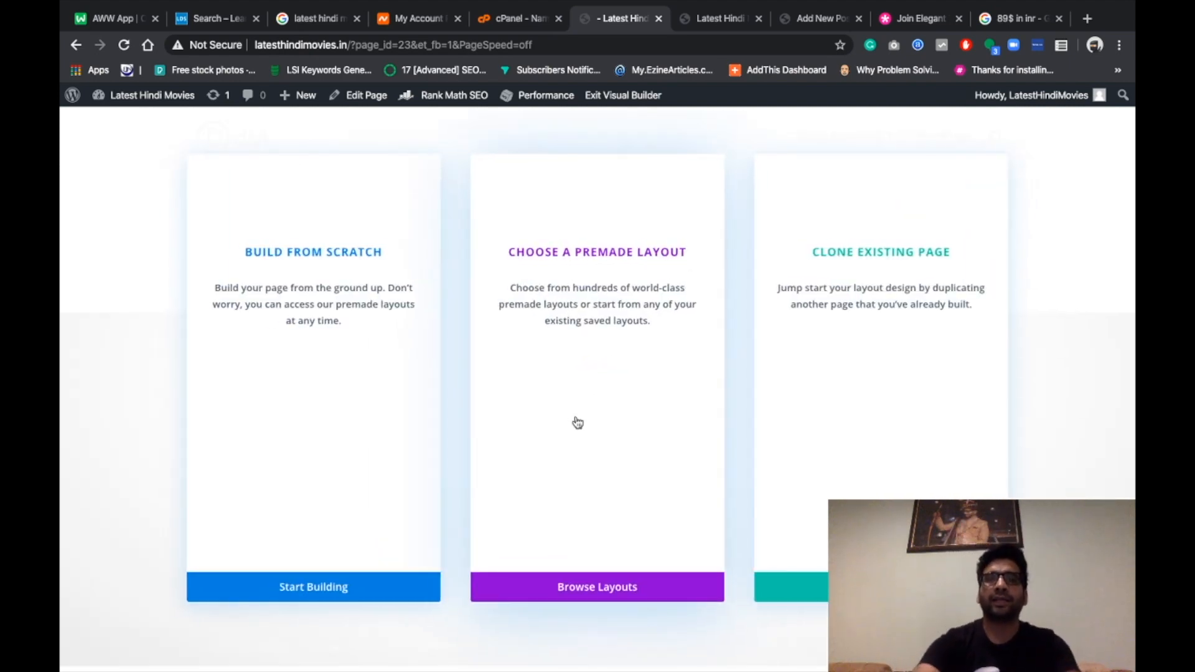
Open Divi's premade layout library and browse its 158 layout packs
click(571, 450)
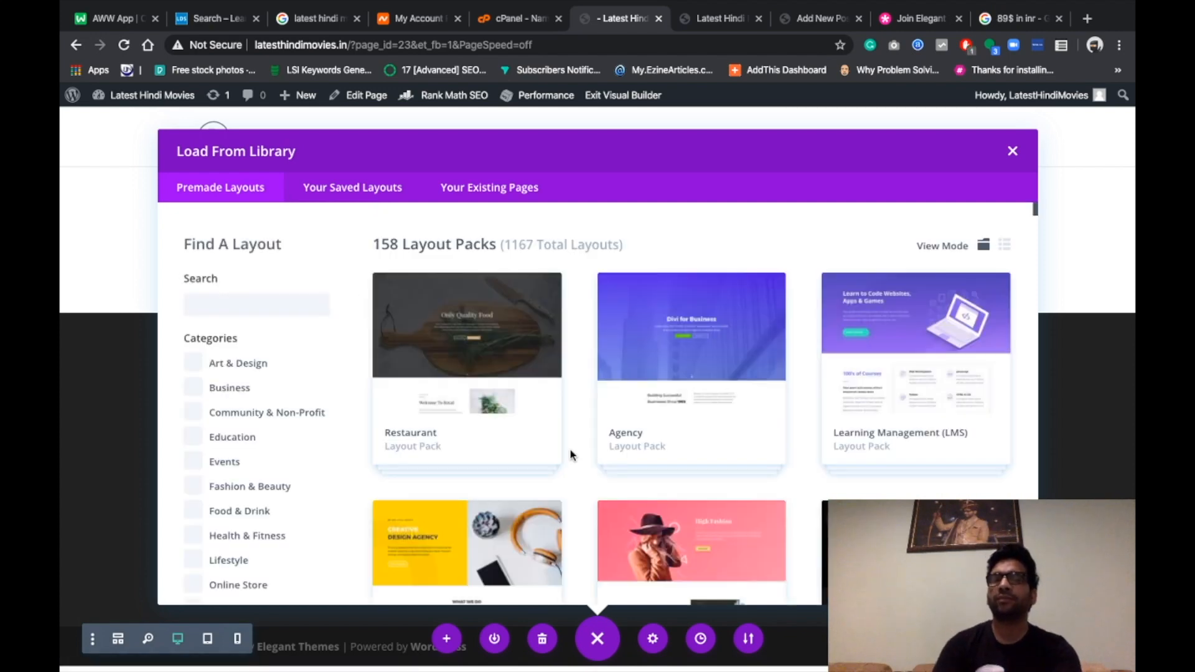
scroll(570, 455, down, 5)
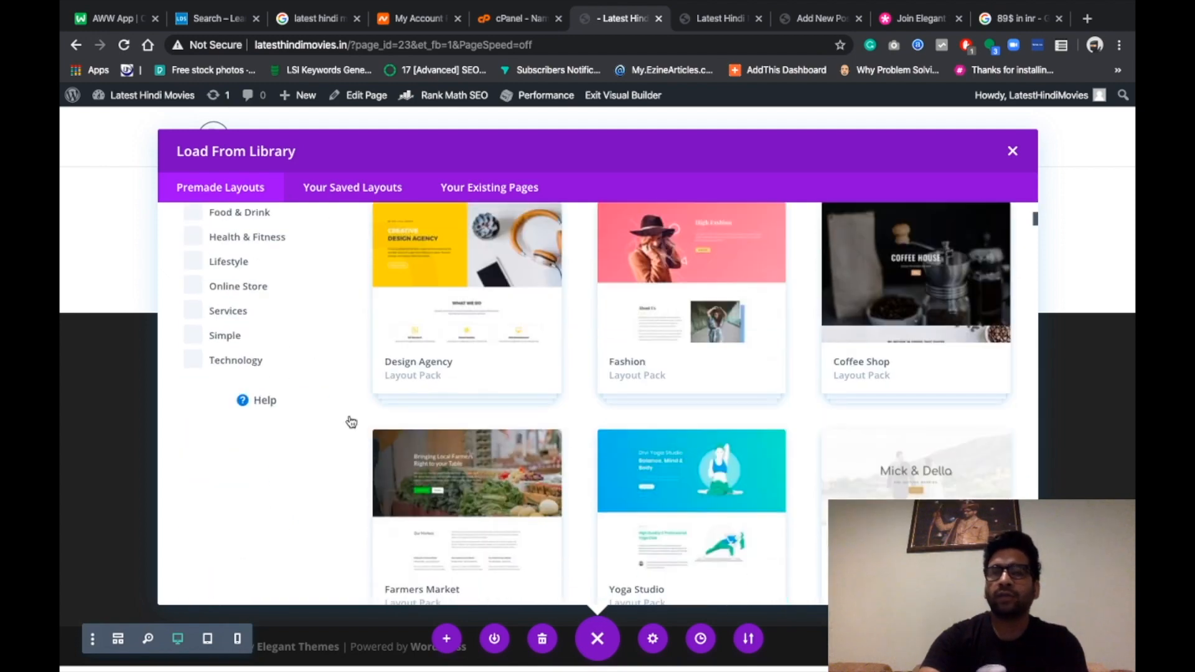
scroll(248, 402, up, 2)
scroll(551, 433, down, 12)
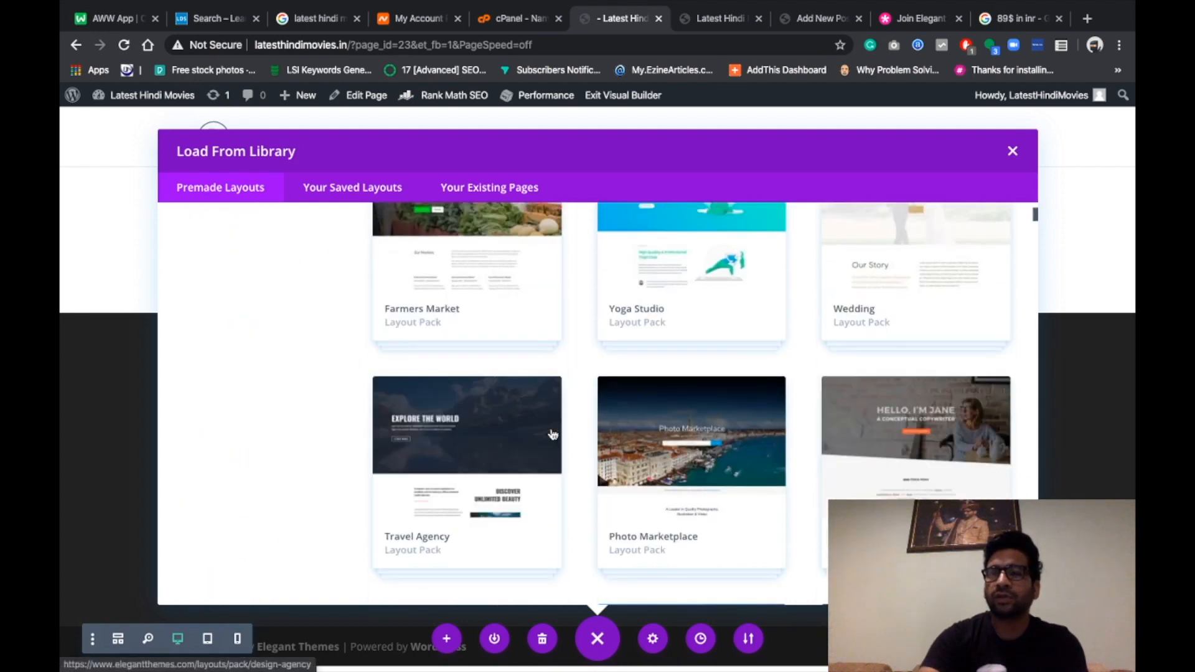
scroll(552, 434, down, 12)
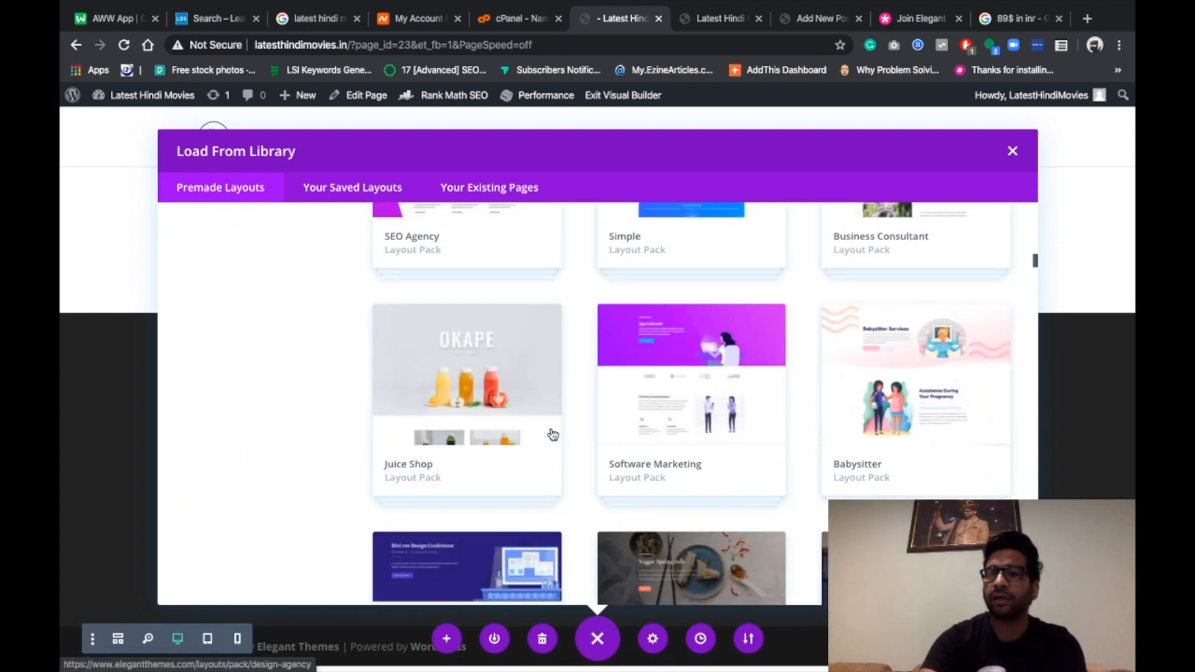
scroll(553, 434, up, 20)
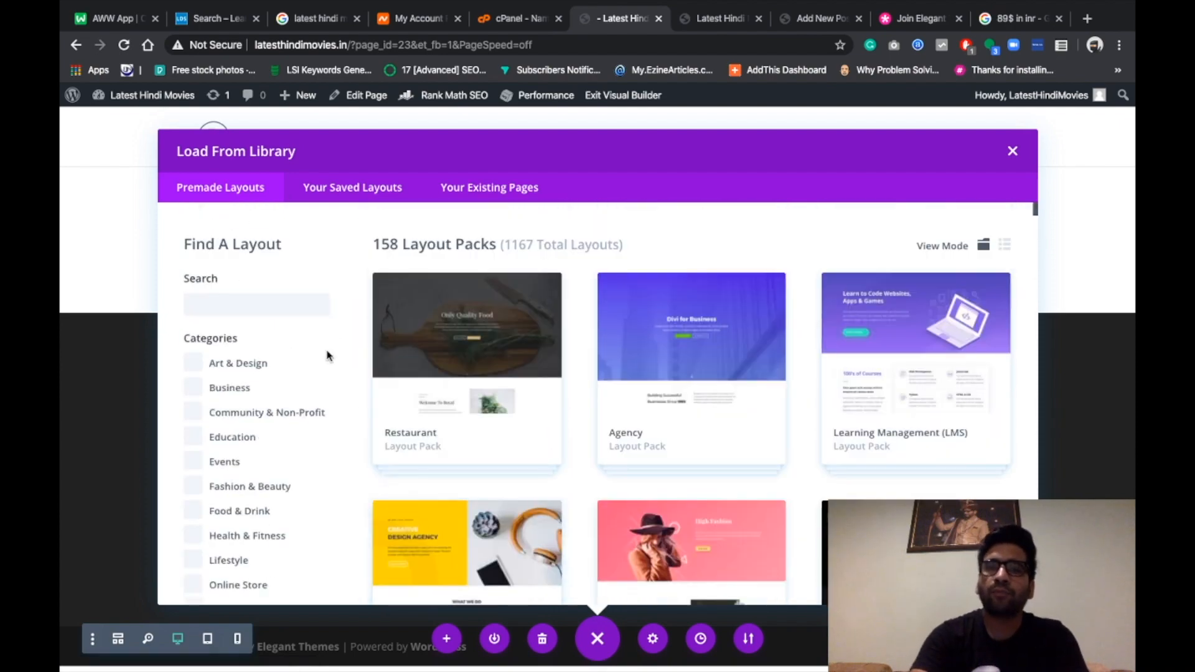
Pick the LMS pack's About page layout, open its live demo, and apply it to the page
click(895, 347)
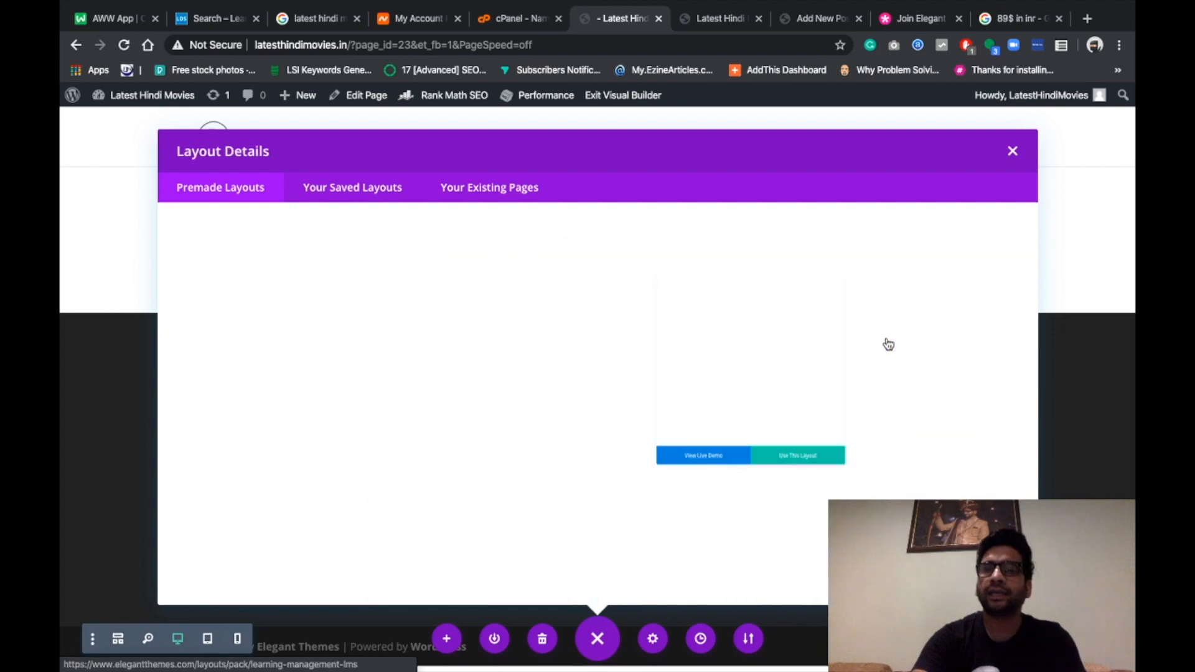
scroll(747, 473, down, 1)
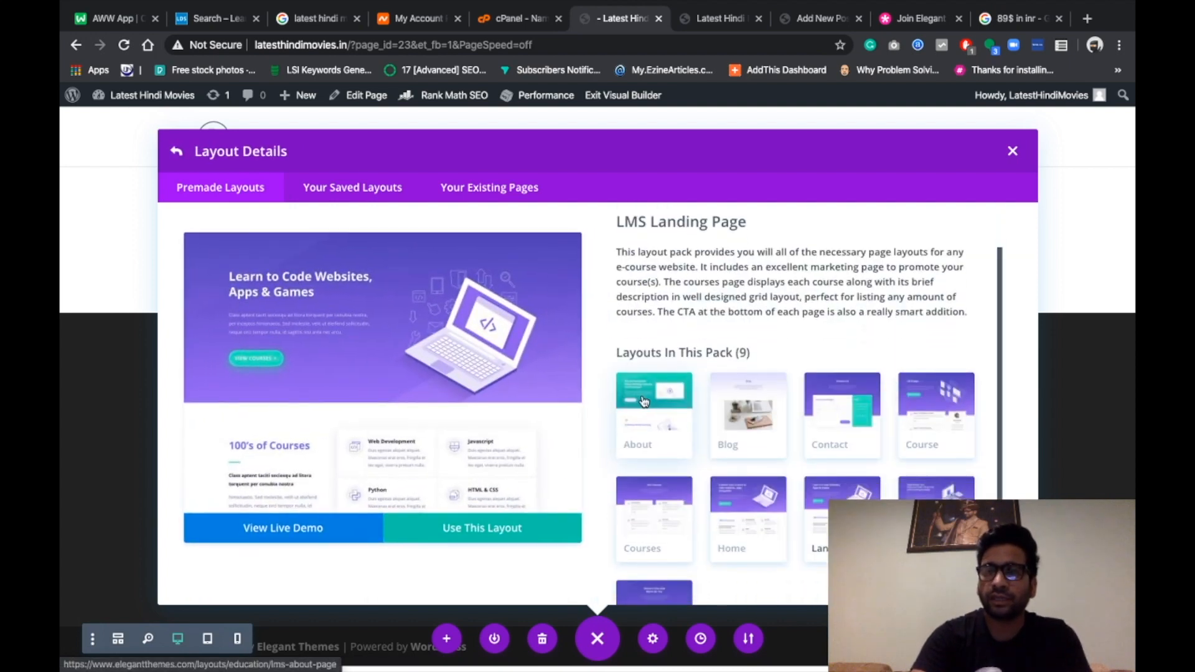
click(644, 403)
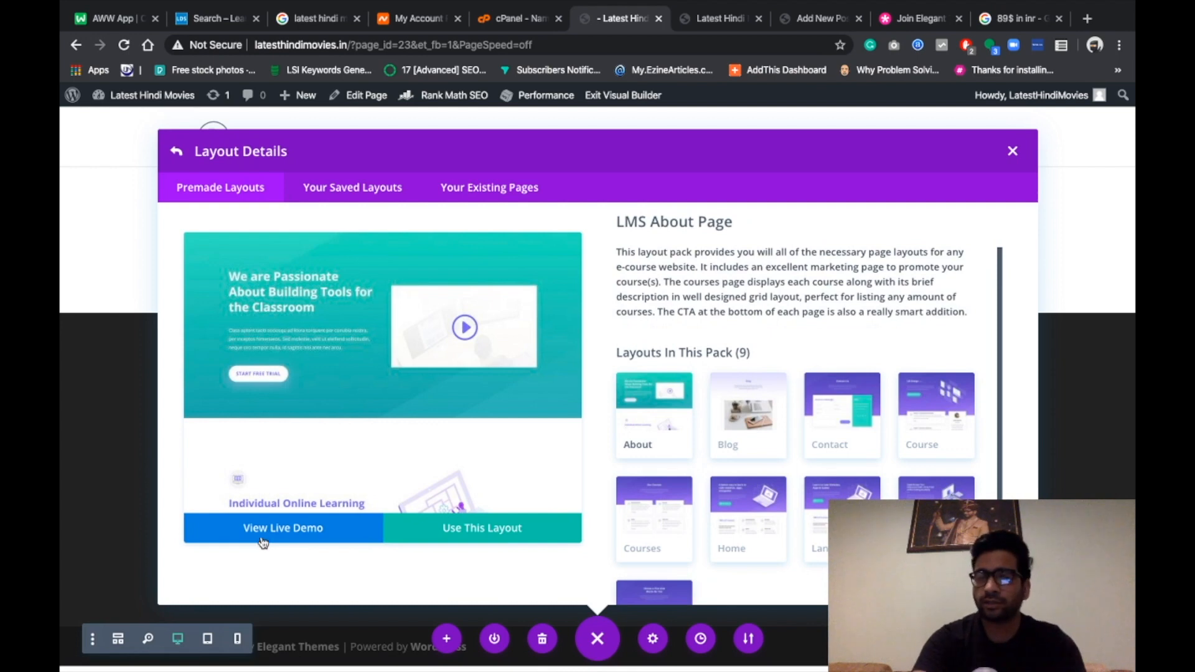
click(261, 536)
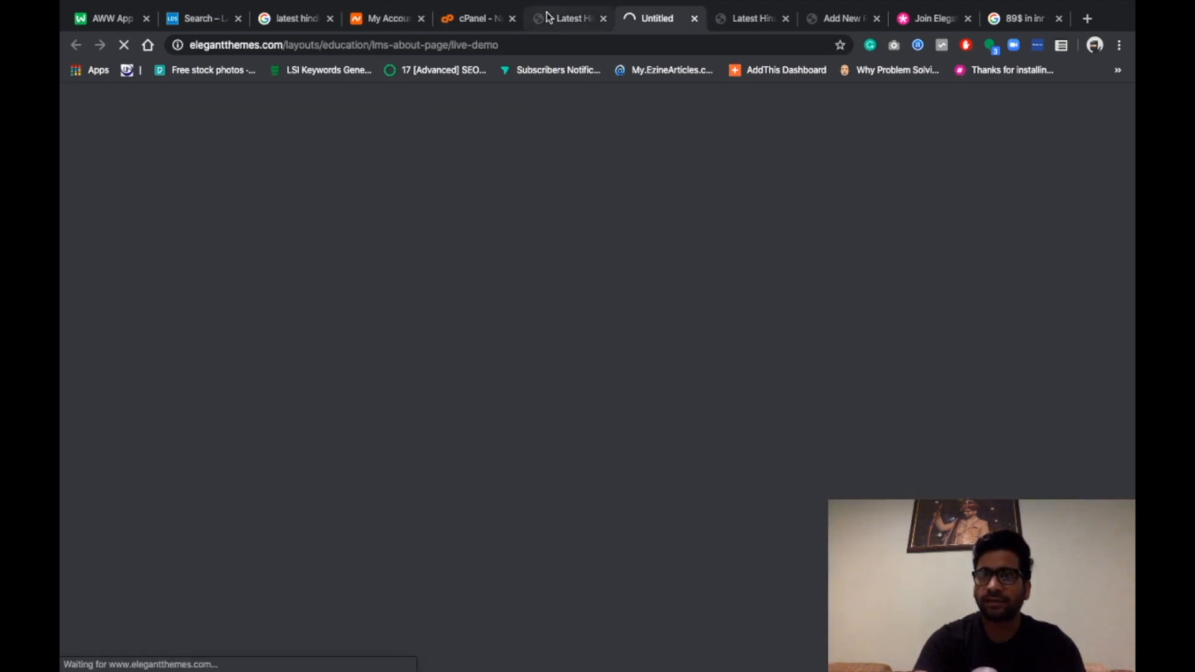
click(547, 18)
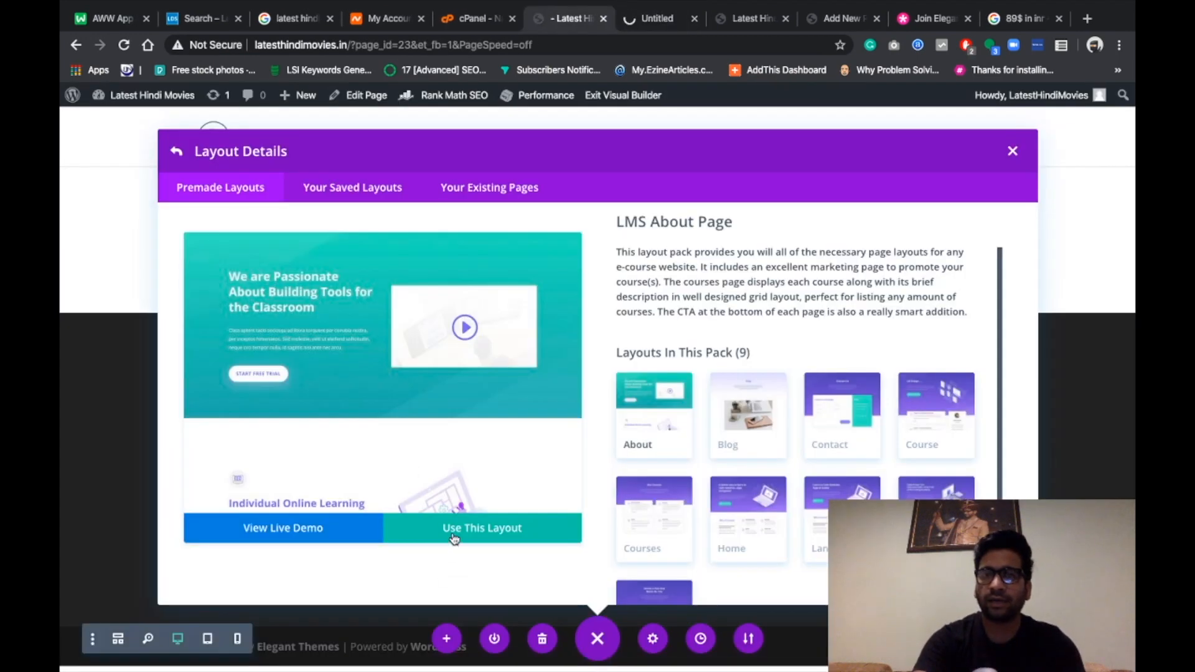
click(455, 538)
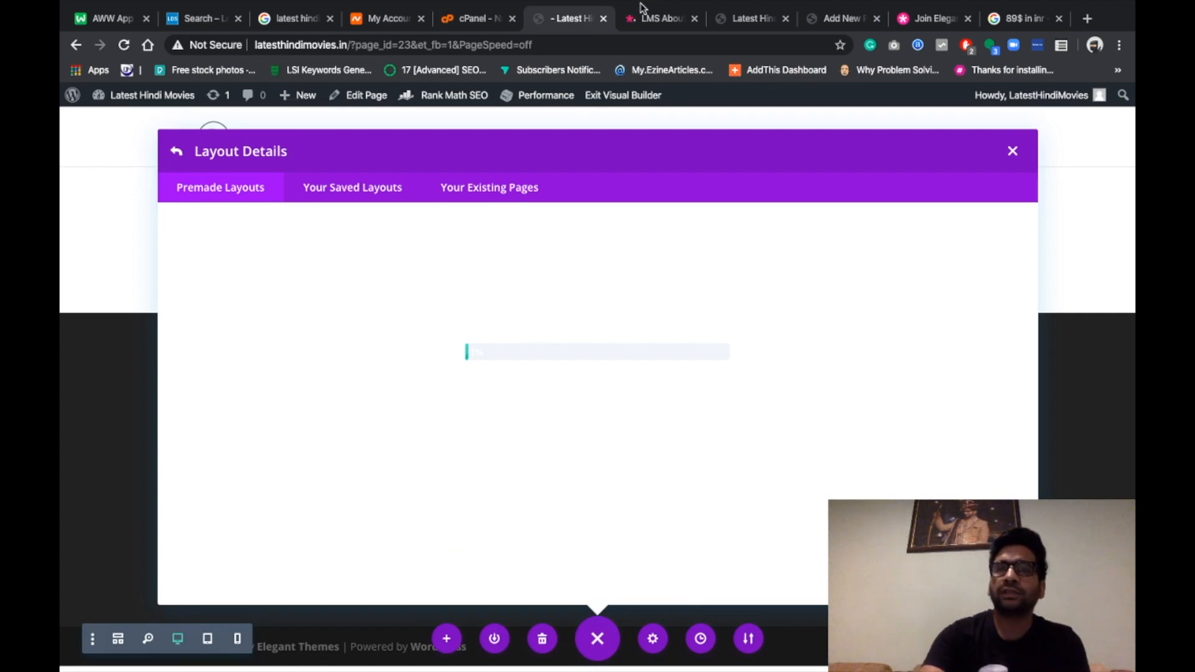
Alternate between the LMS About live demo and the builder tab while the layout imports
click(631, 19)
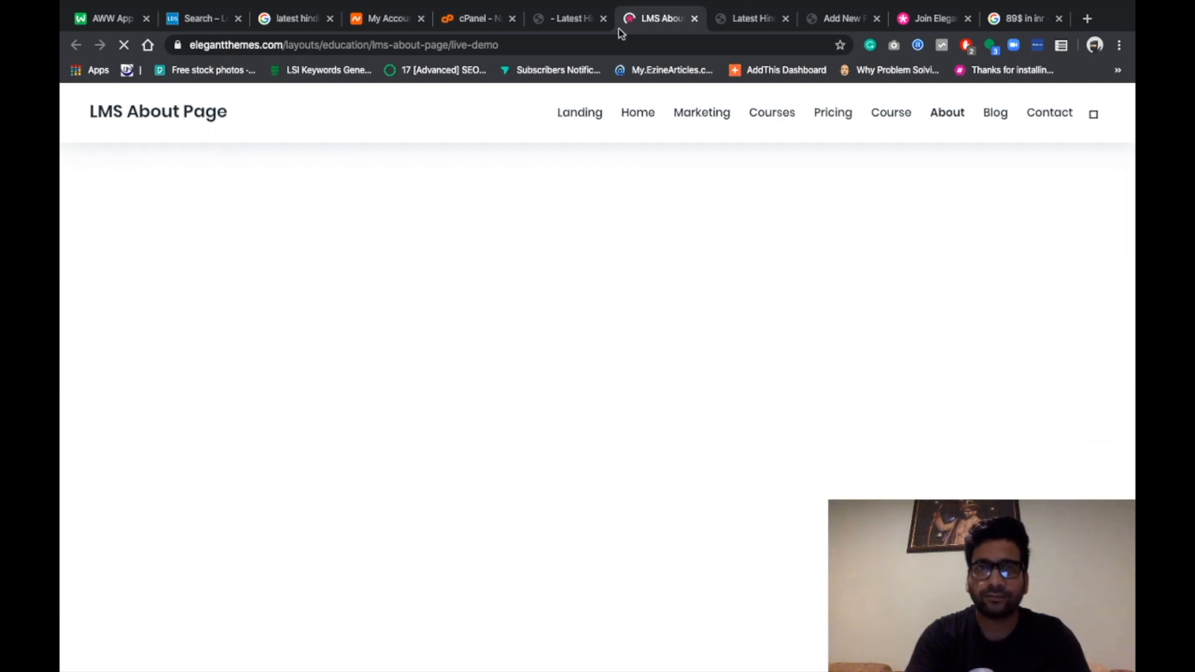
click(564, 22)
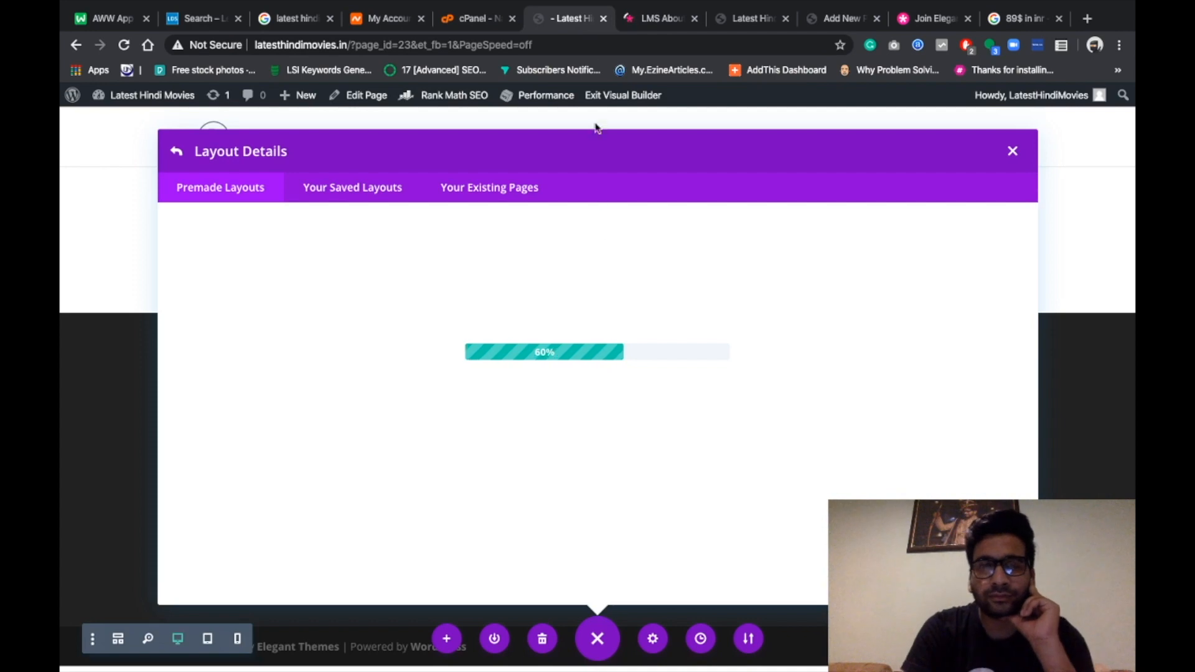
click(645, 20)
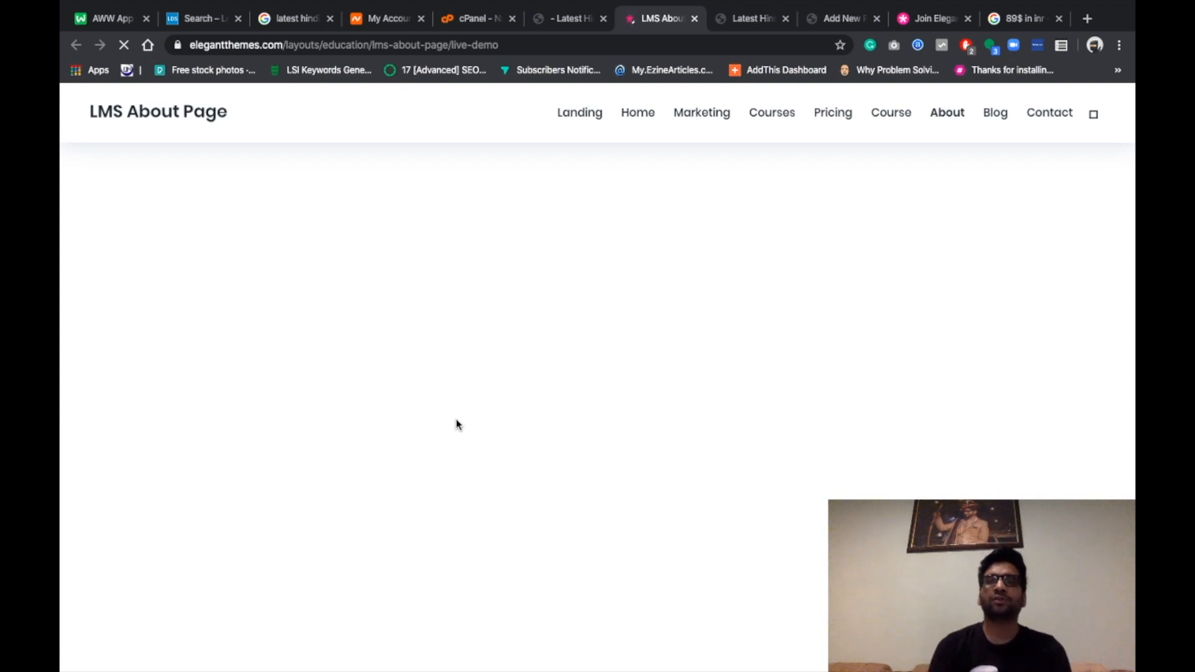
click(556, 25)
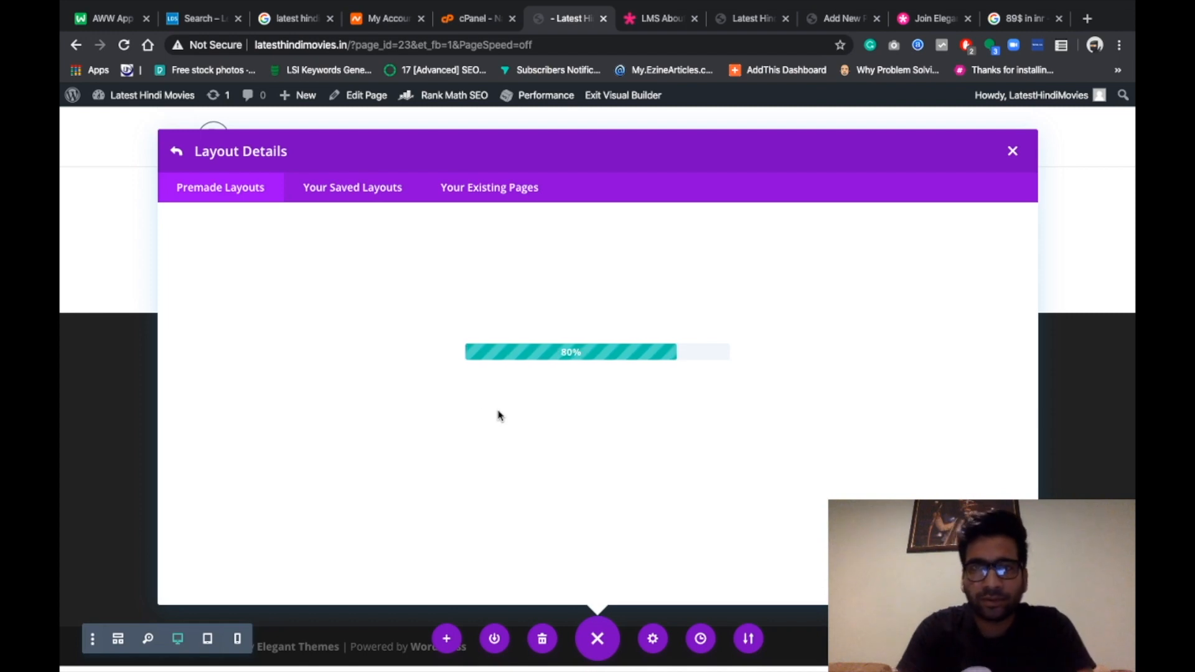
click(638, 14)
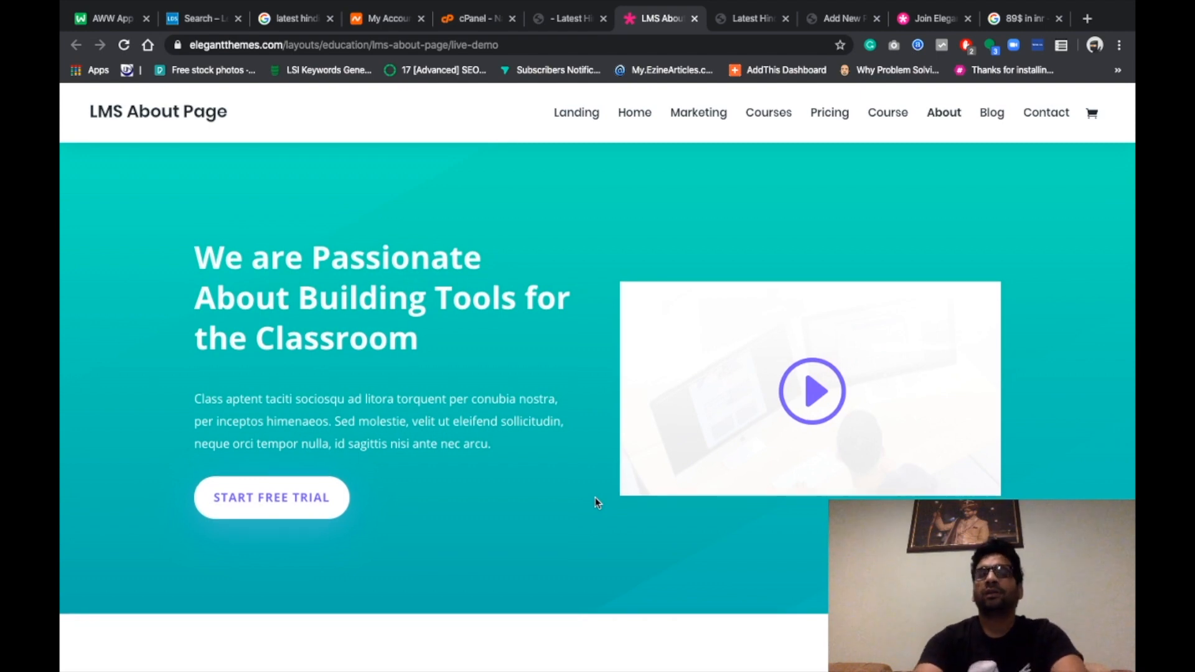
Scroll through the LMS About Page demo top to bottom, then return to the builder tab
scroll(595, 501, down, 10)
scroll(595, 503, down, 12)
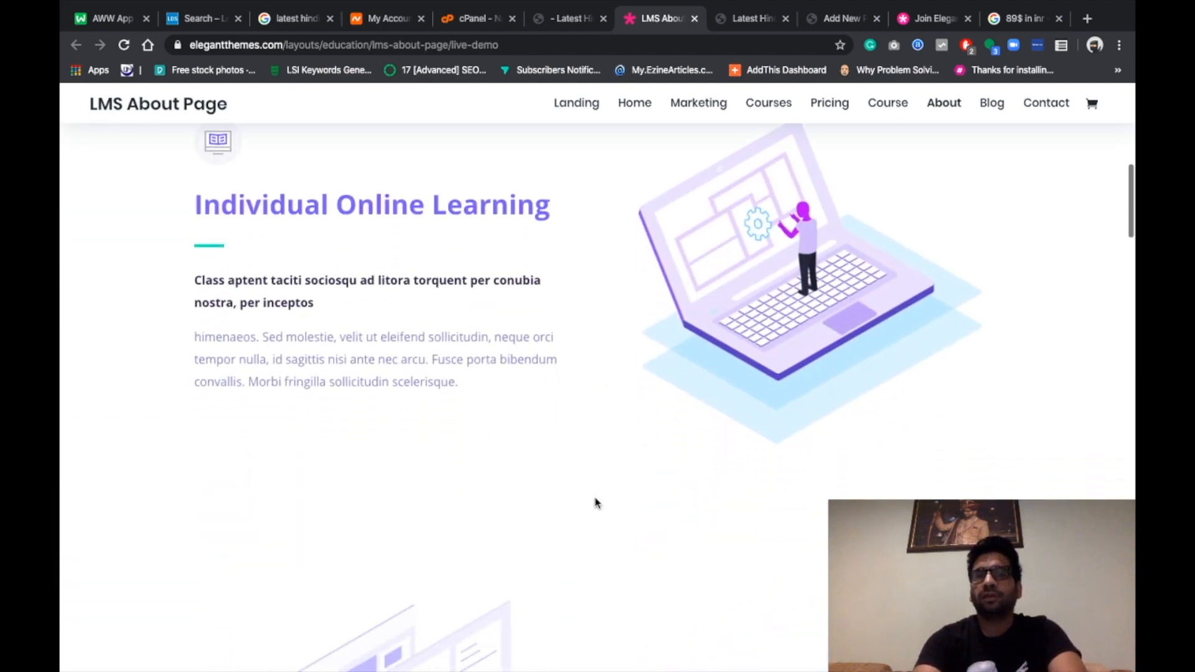
scroll(595, 503, down, 10)
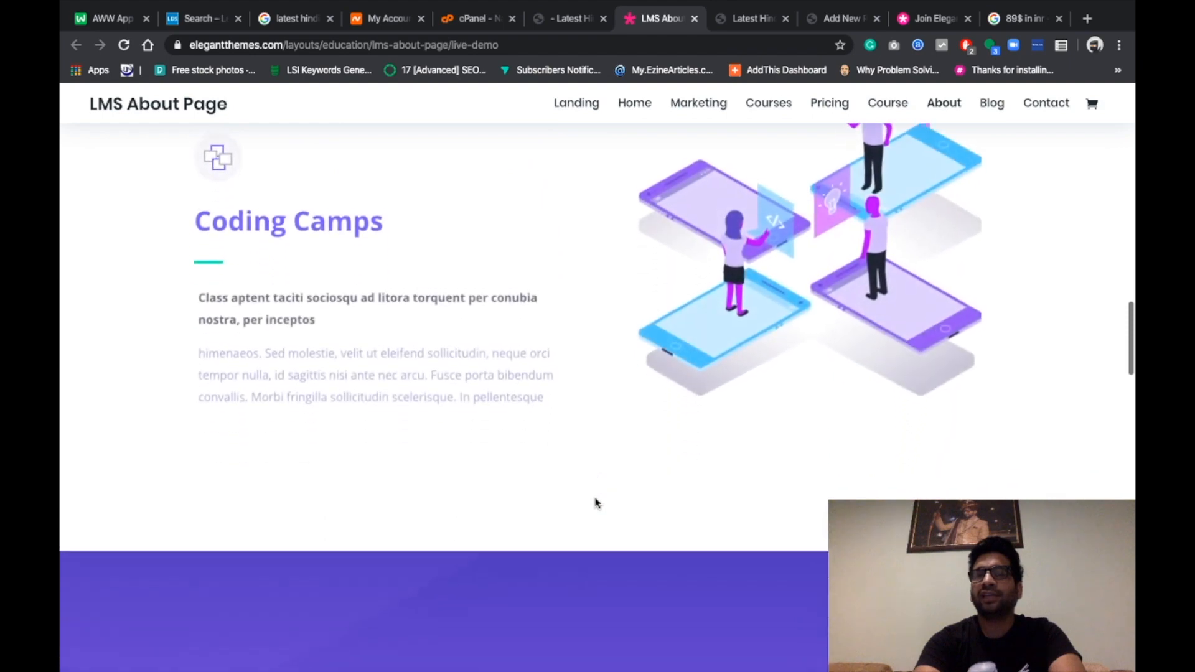
scroll(596, 504, down, 12)
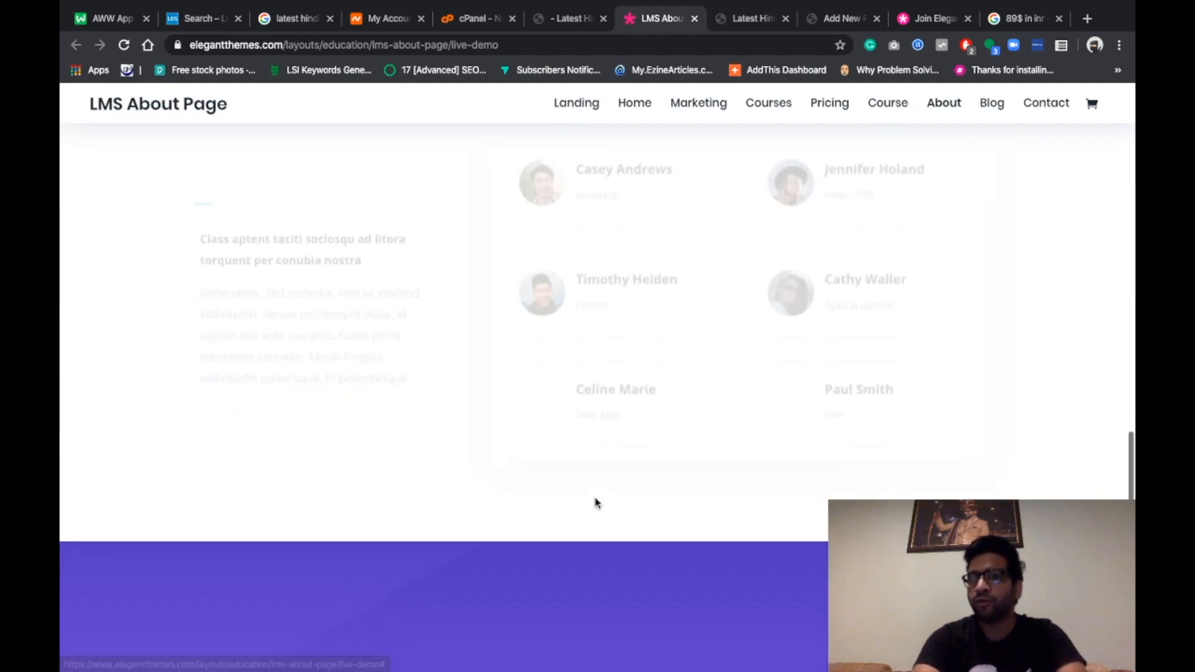
scroll(596, 503, up, 20)
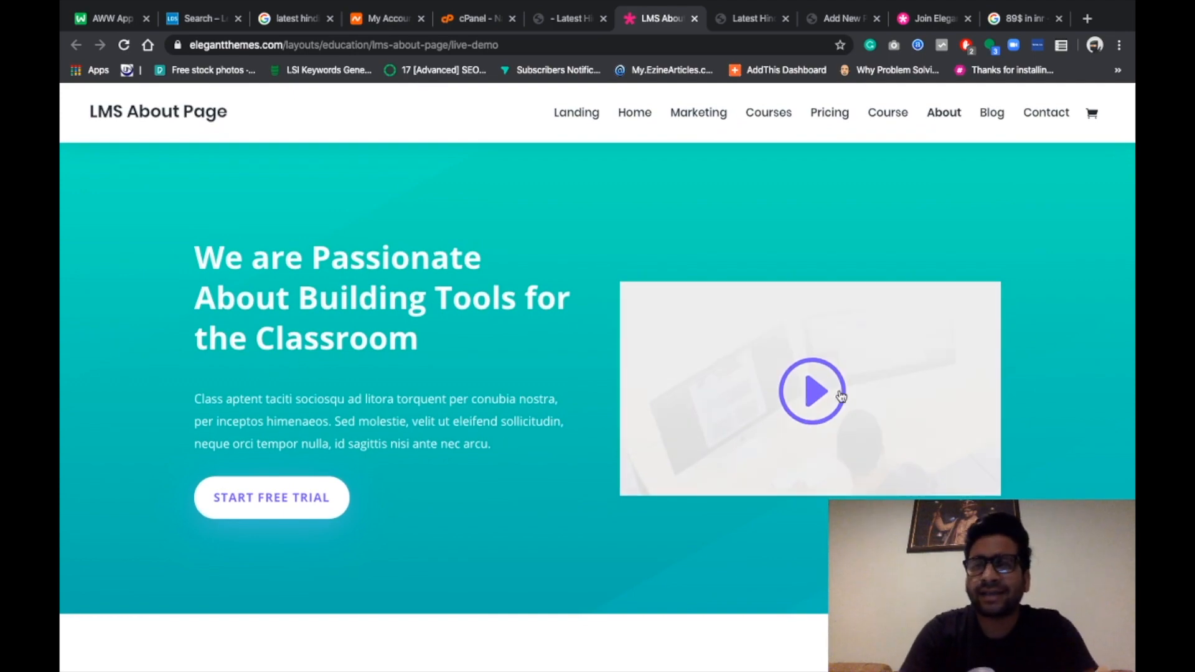
scroll(320, 505, down, 15)
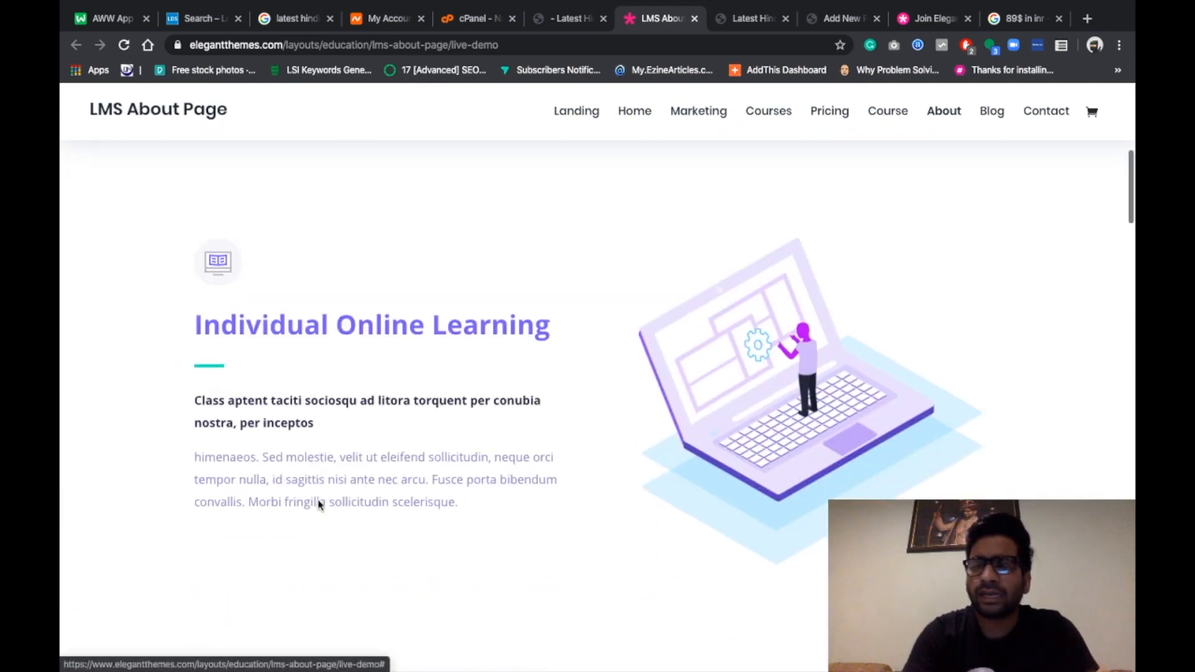
scroll(319, 505, down, 10)
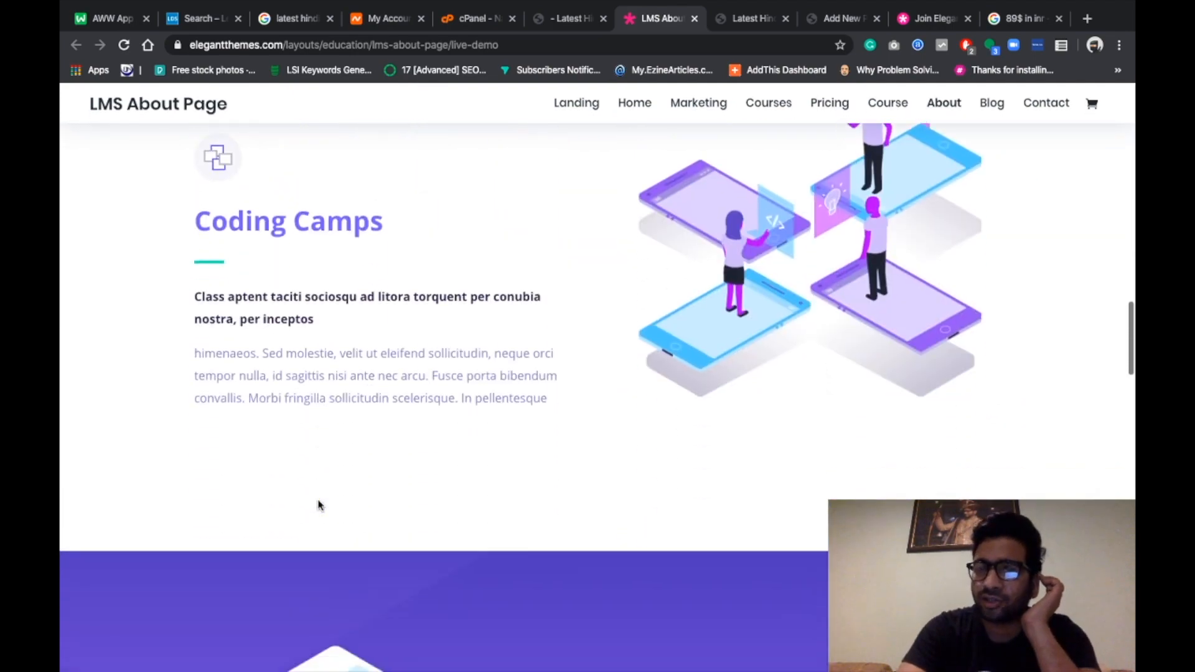
scroll(319, 505, down, 2)
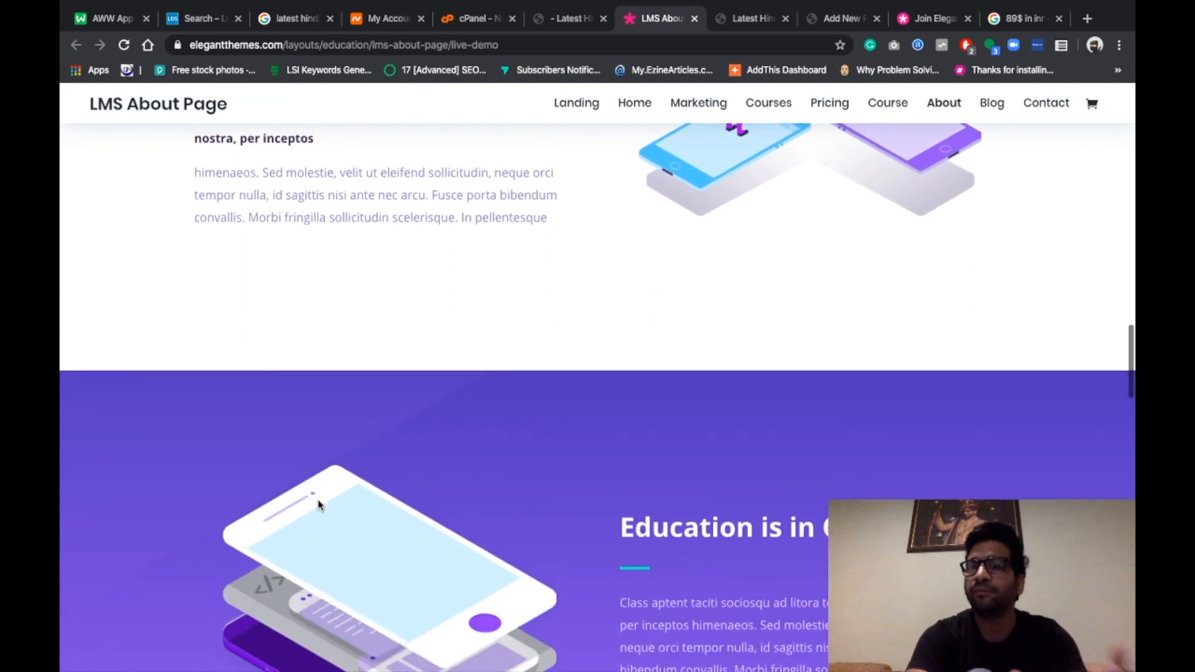
scroll(319, 505, up, 12)
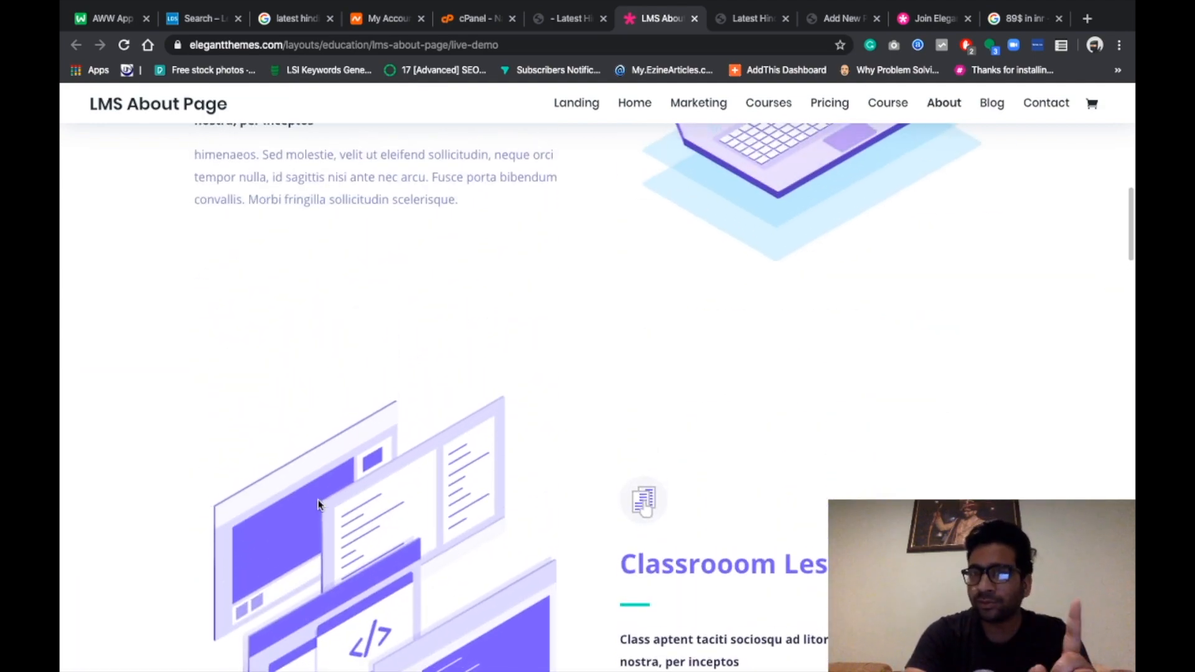
scroll(318, 506, up, 10)
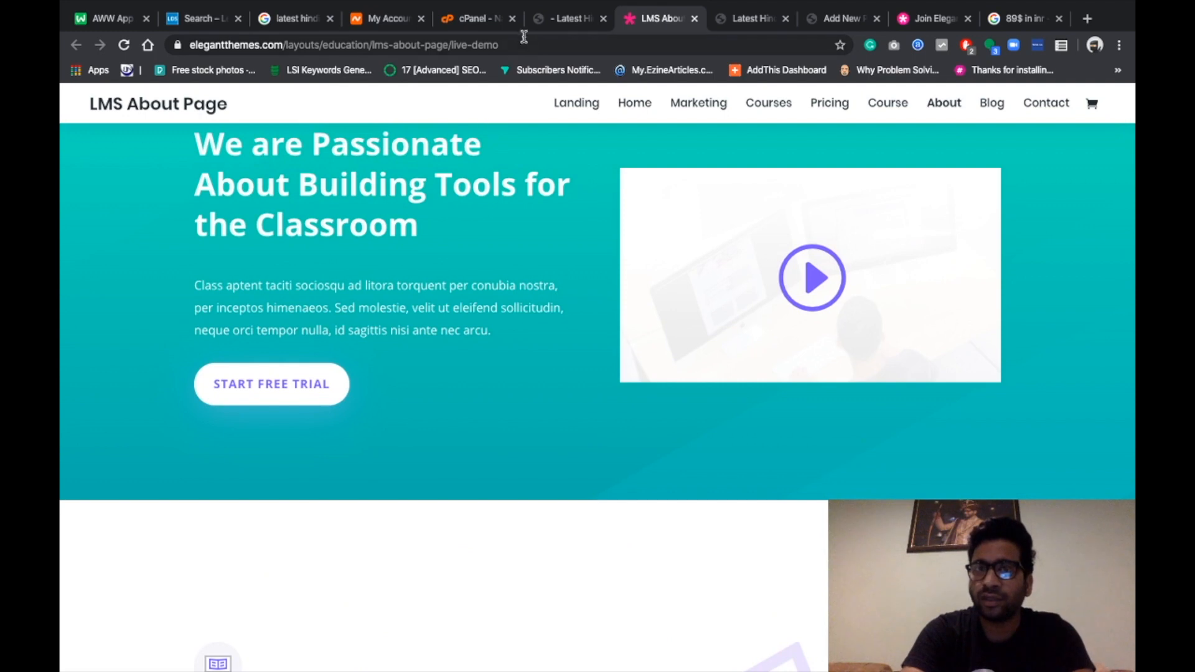
click(544, 25)
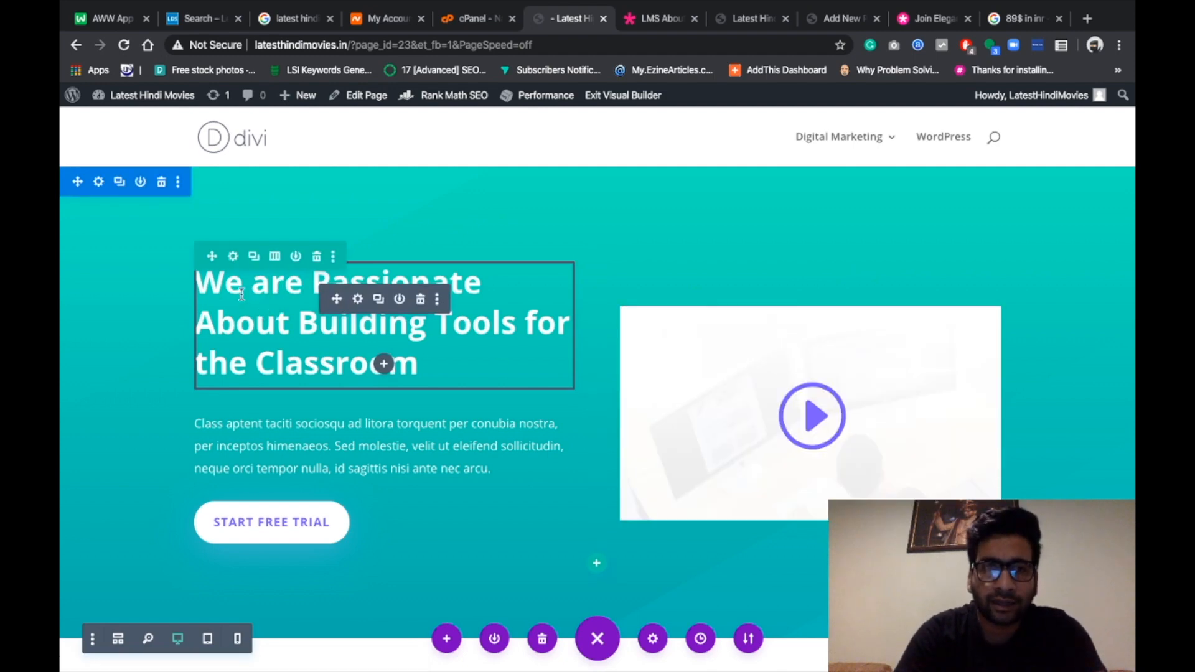
Replace the hero heading with 'Why <site owner's name> is Best Digital Marketing Trainer in India.'
triple_click(242, 295)
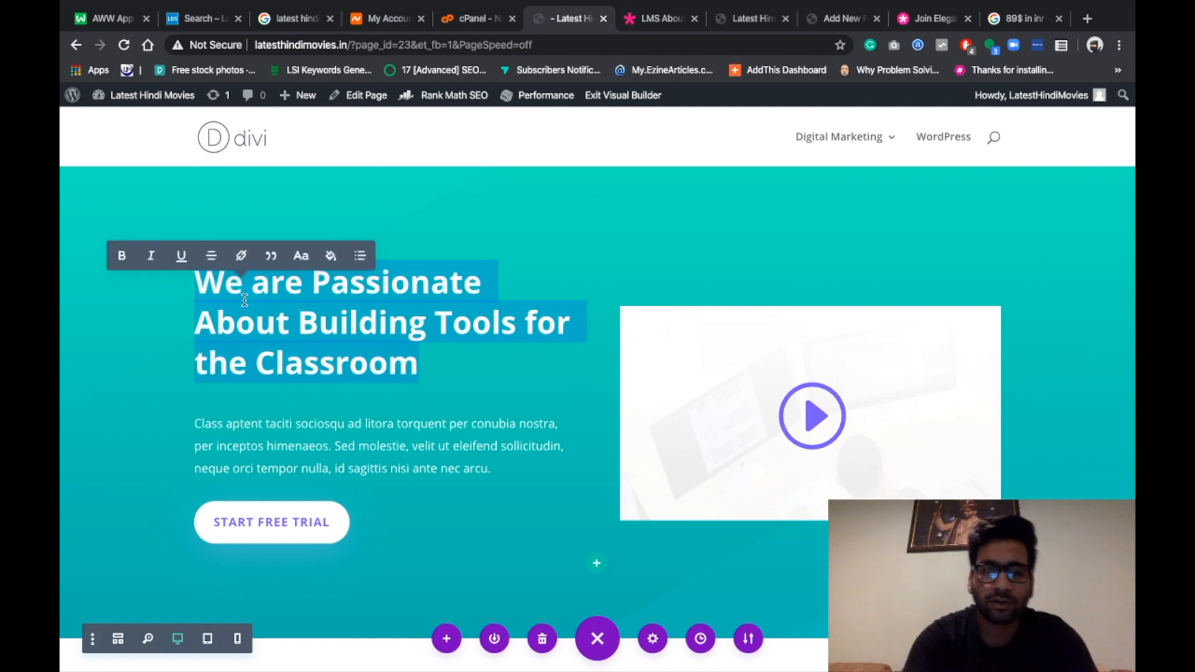
text(Why Dinesh Jangid is Best )
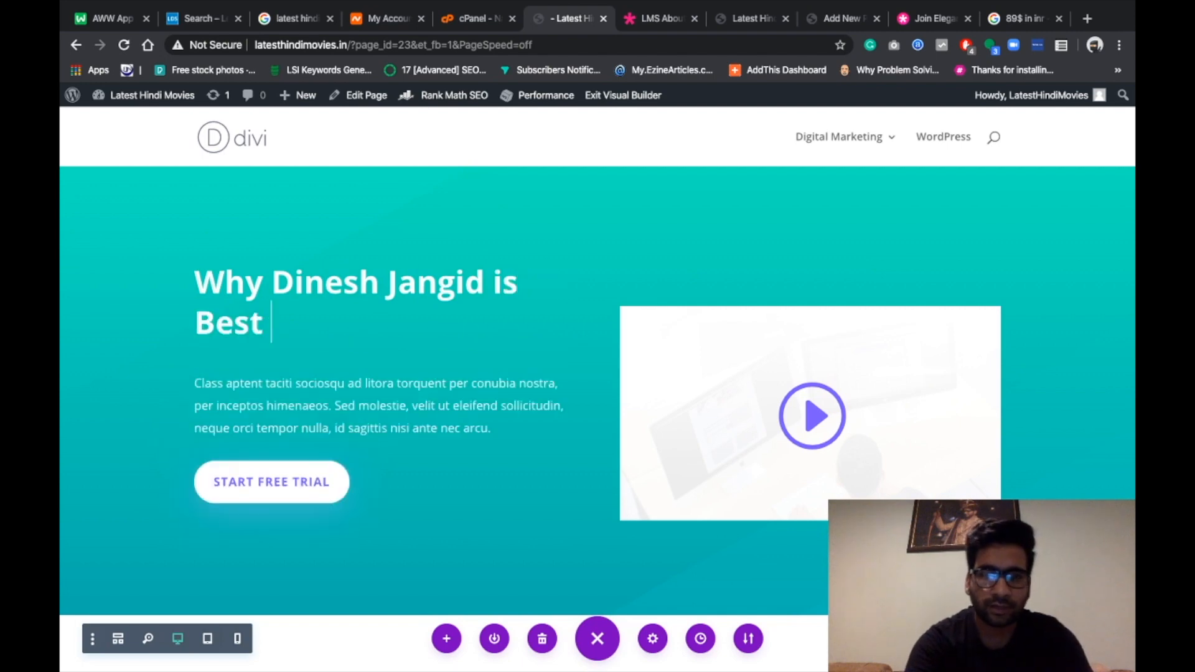
text(Digit)
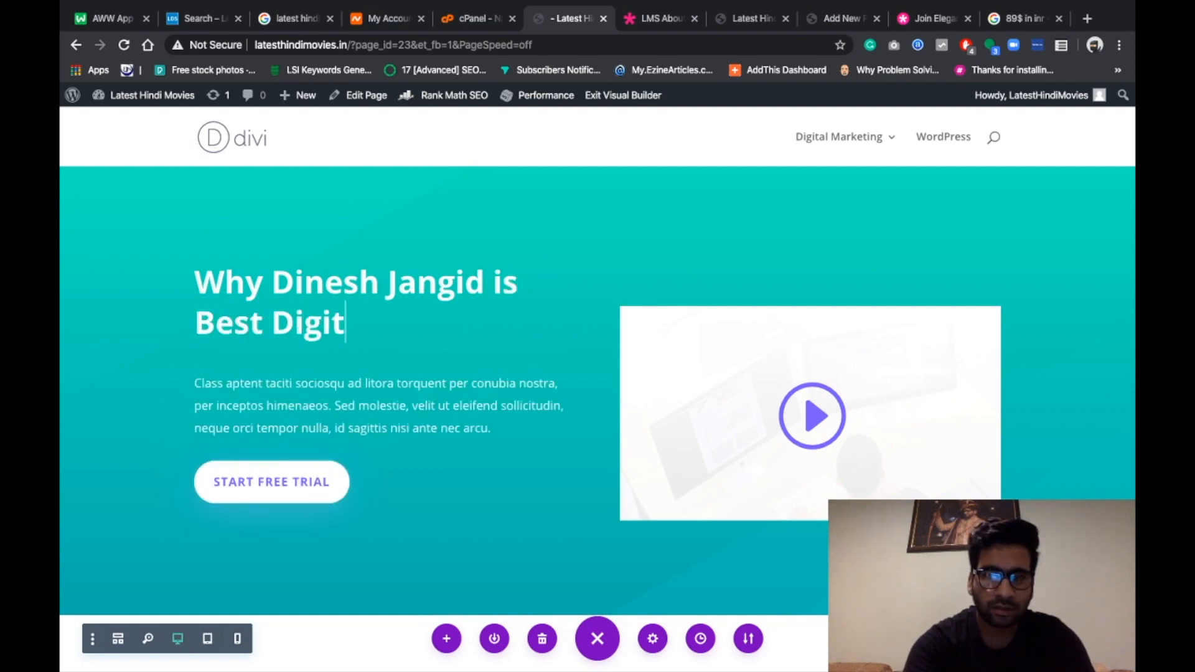
text(al Marketin)
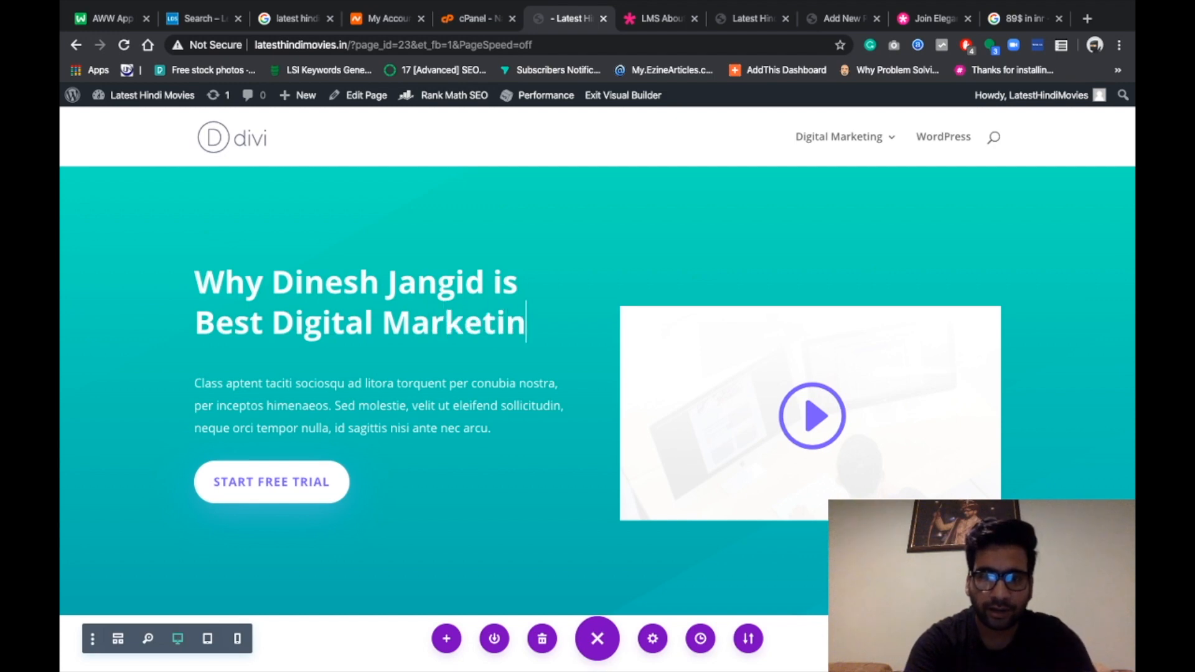
text(g Trainer )
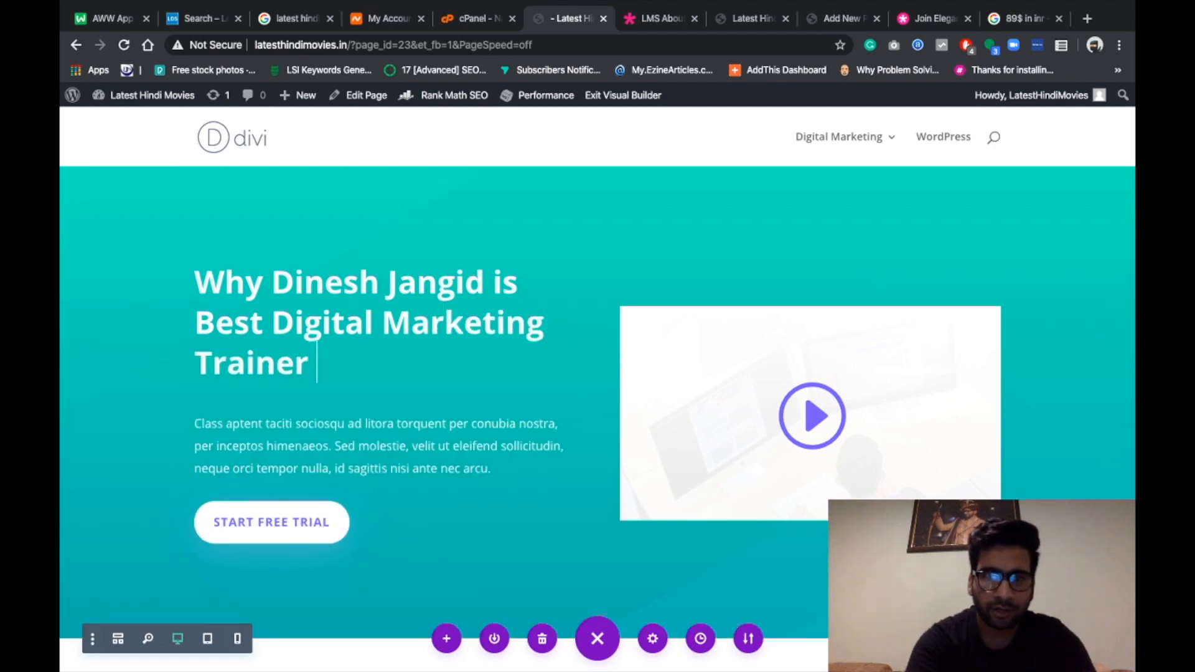
text(in India)
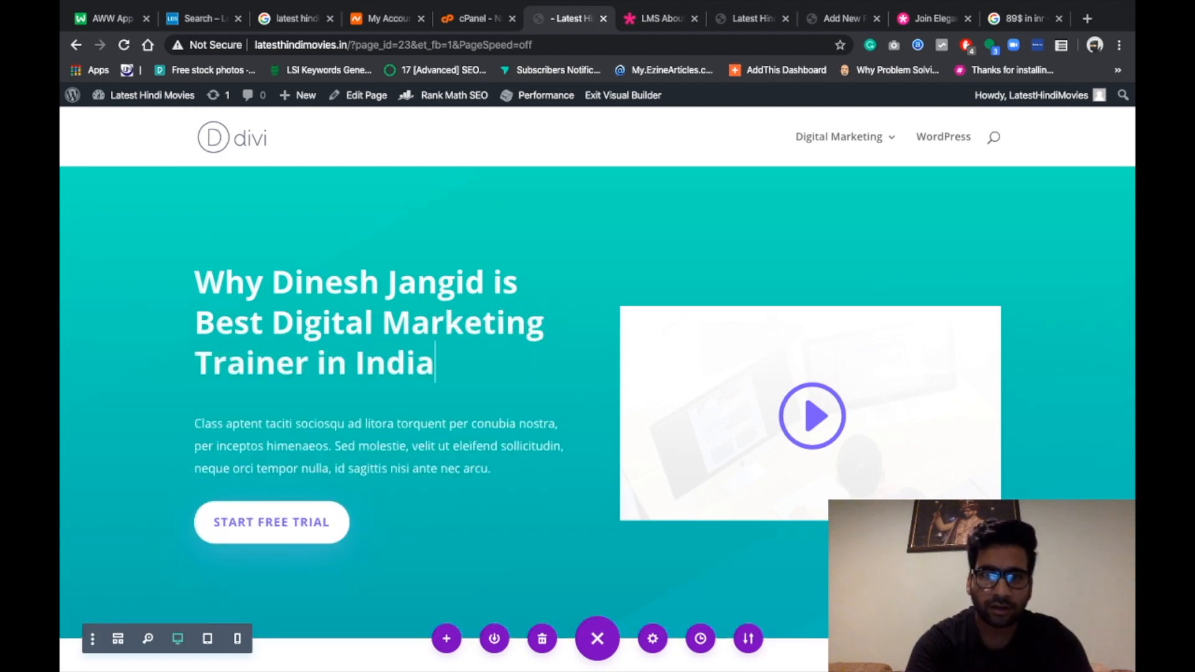
text(.)
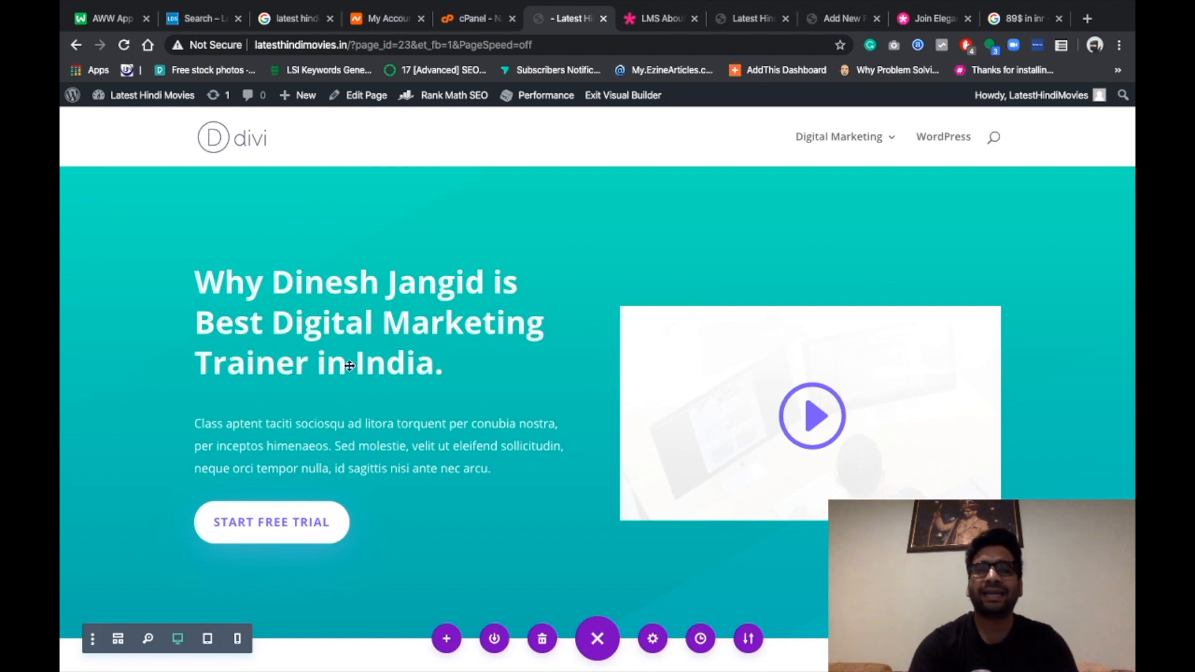
mouse_move(685, 425)
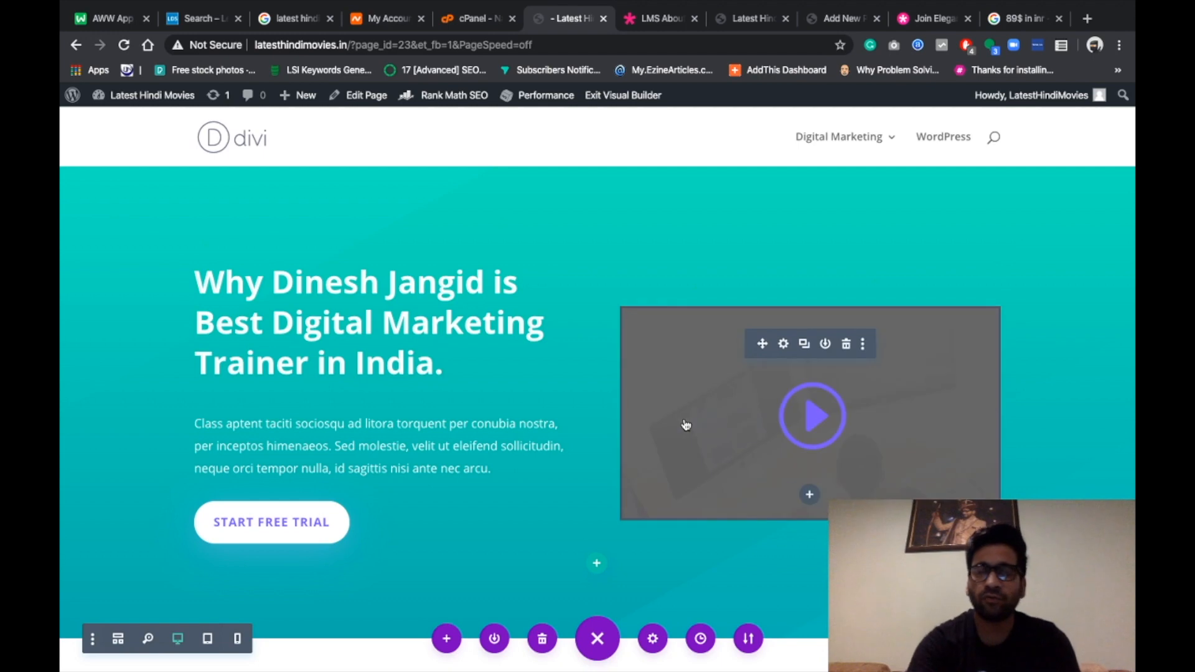
Set the video module's media dialog to Insert from URL and open a new browser tab
click(783, 345)
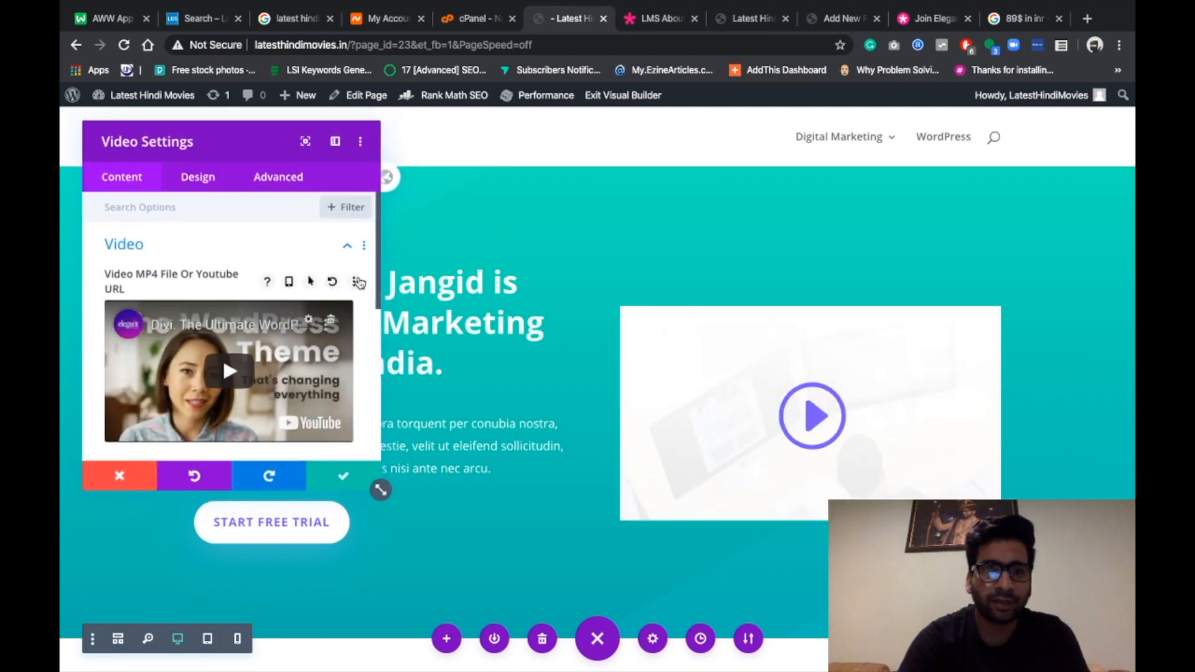
mouse_move(312, 336)
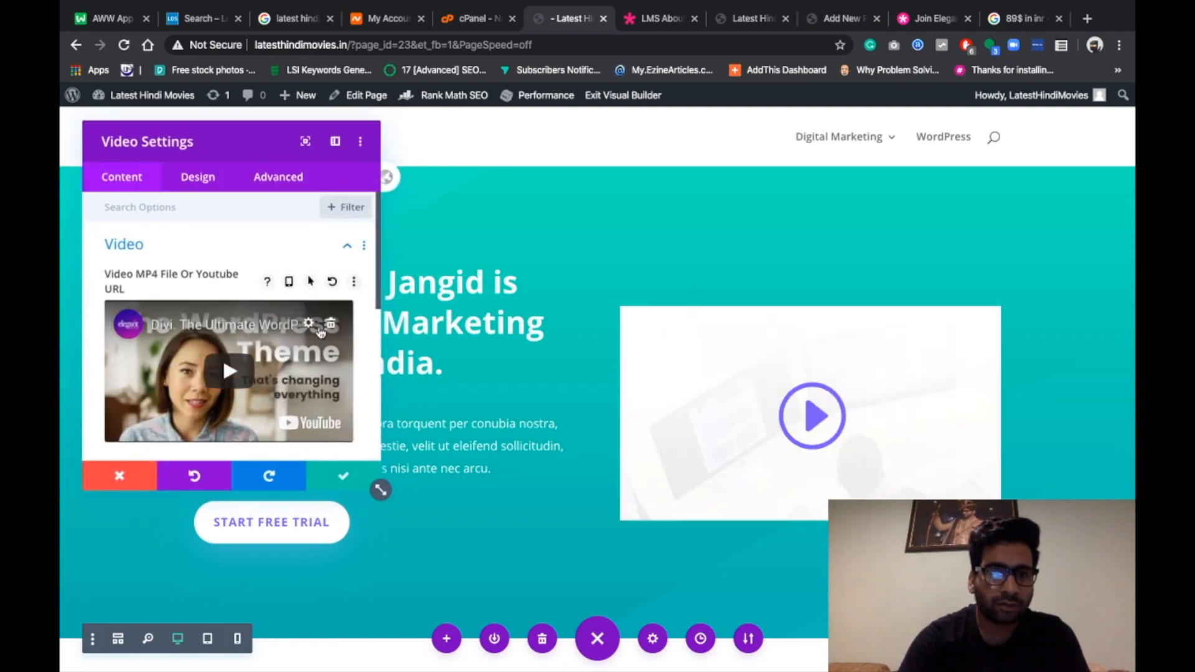
click(309, 325)
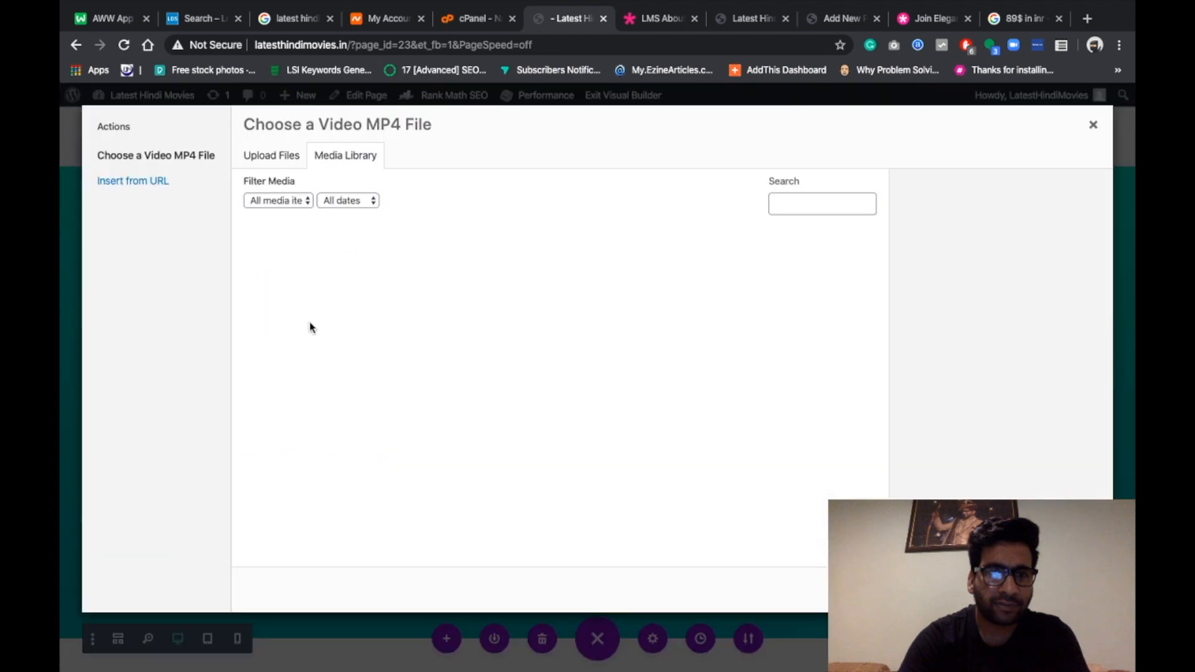
click(147, 180)
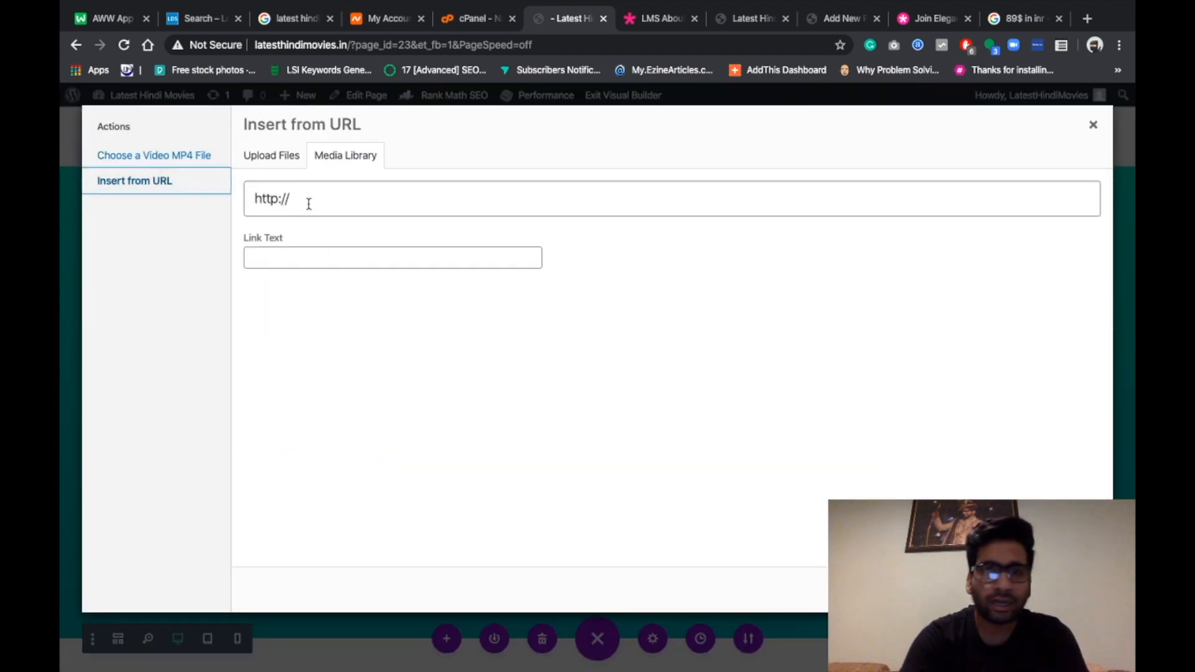
click(274, 159)
click(160, 182)
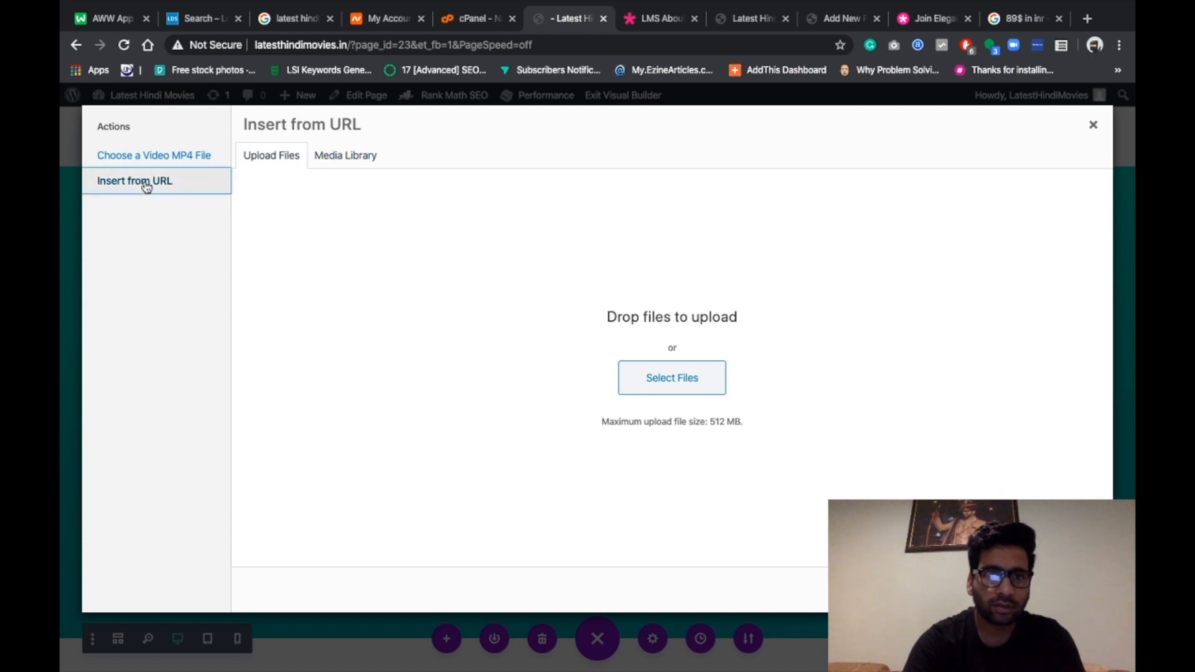
click(144, 157)
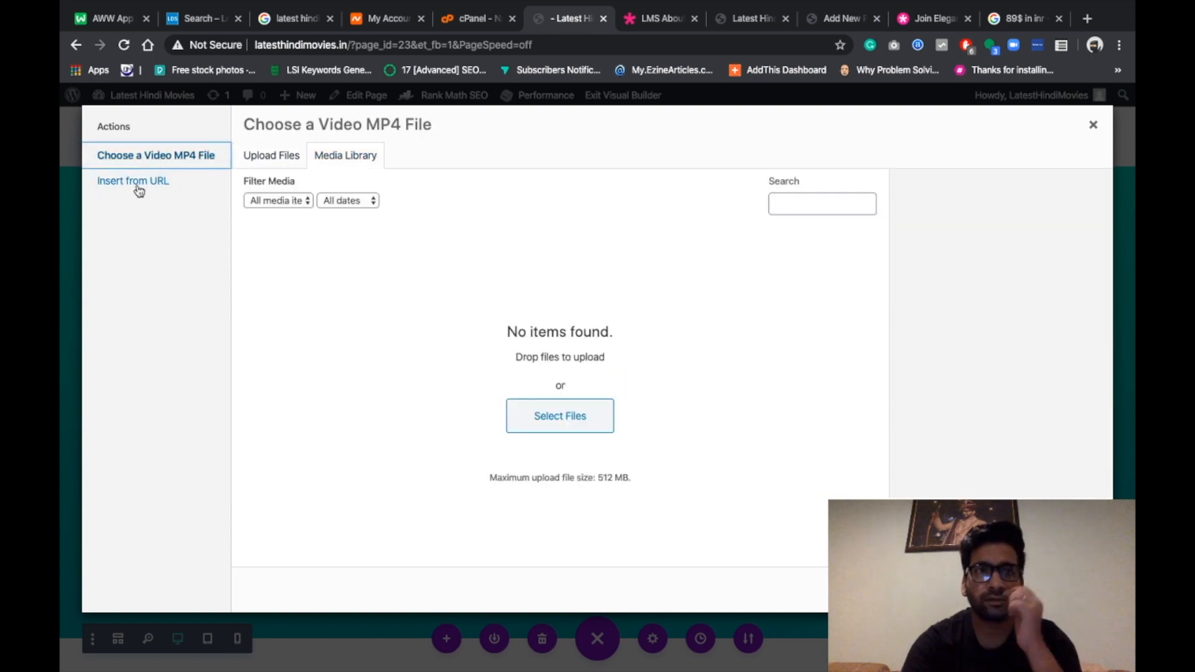
click(136, 184)
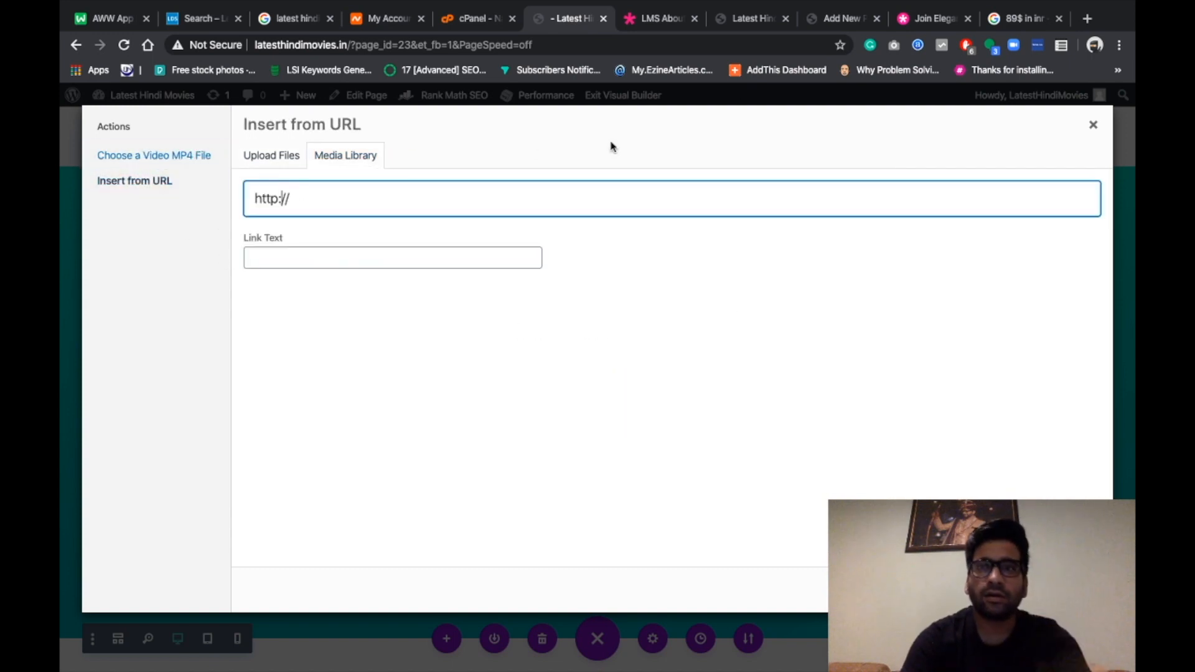
click(1092, 19)
Go to youtube.com and open your own channel
text(youtube.com)
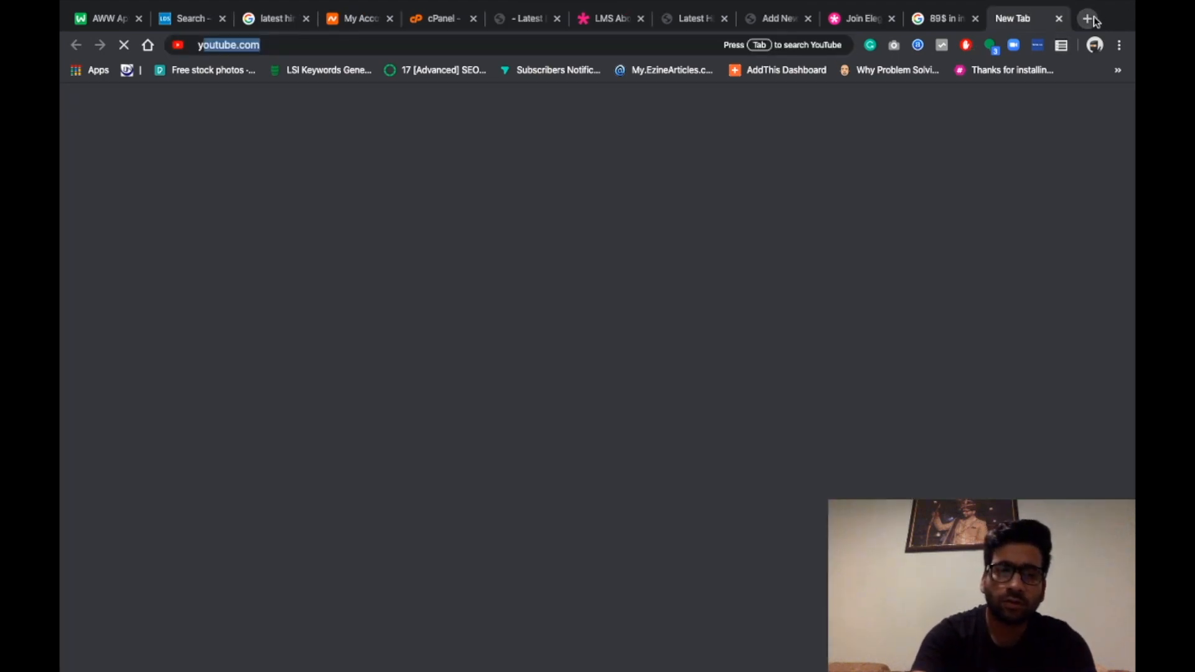
key(Return)
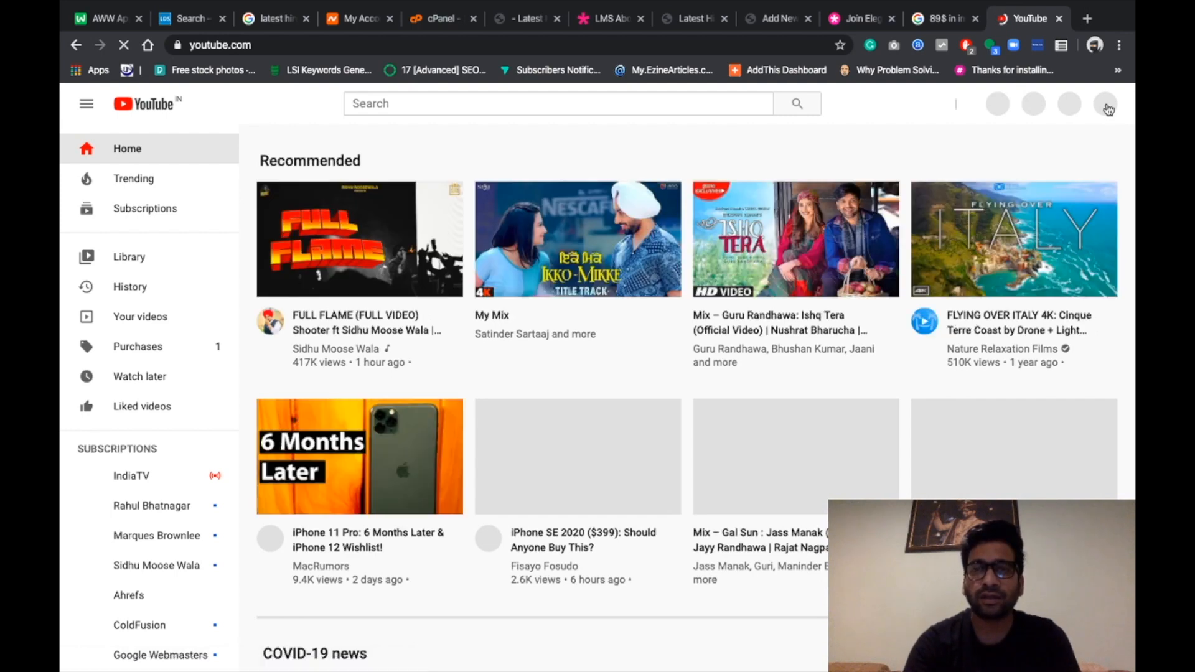
click(1109, 110)
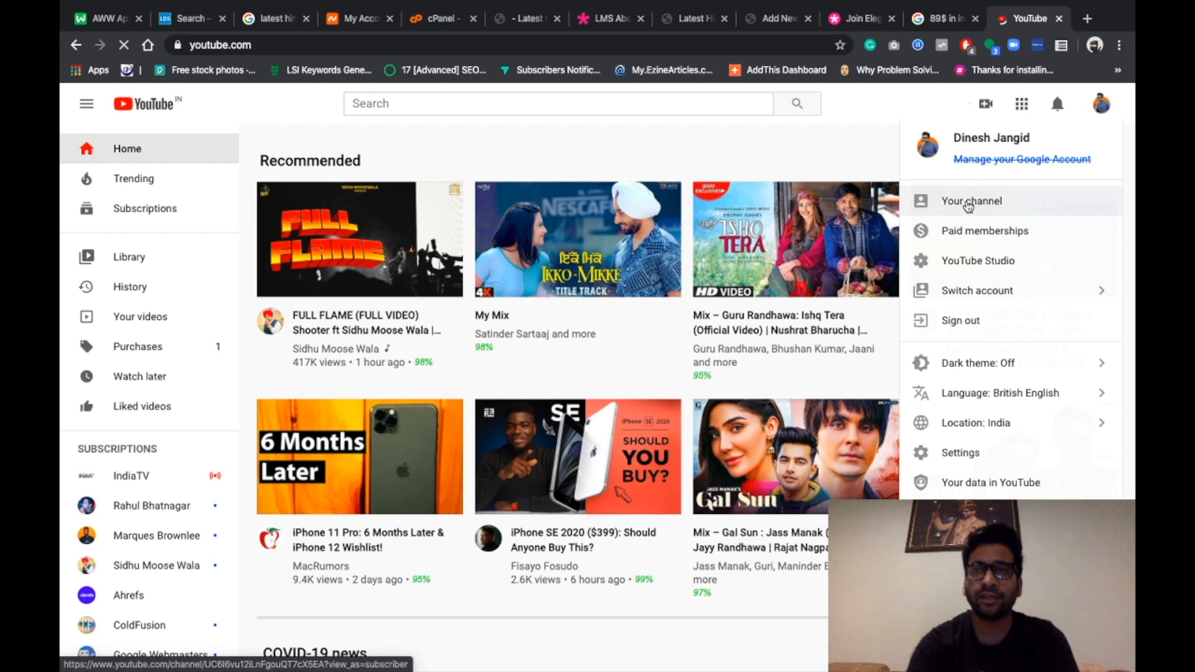
click(971, 212)
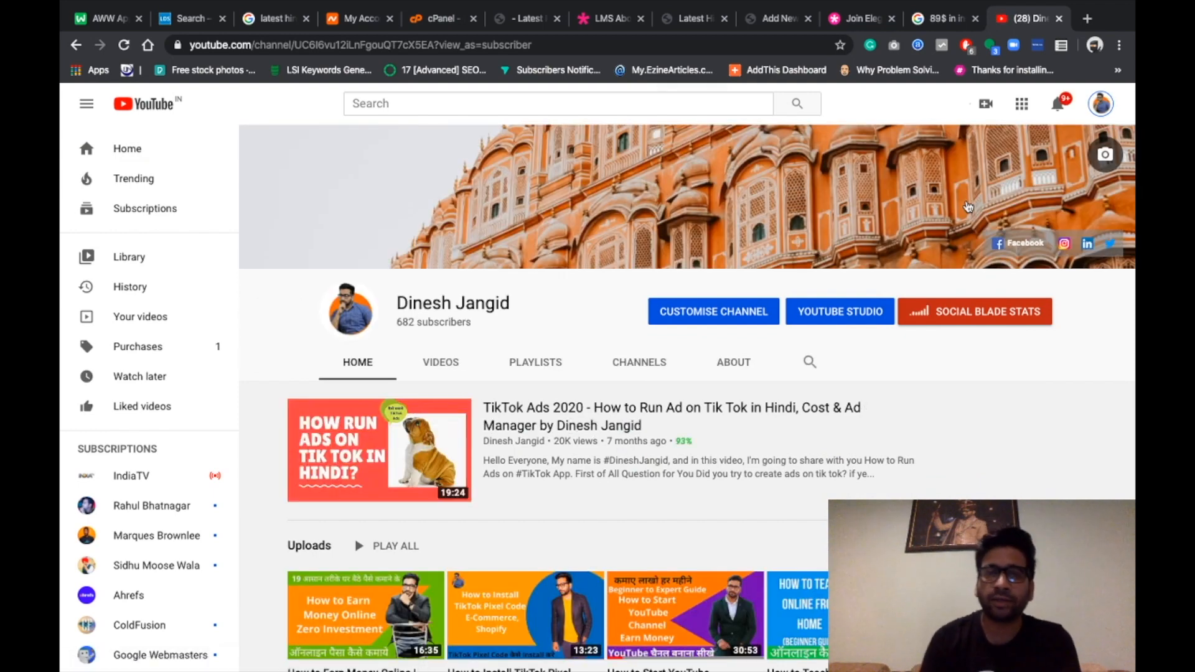
Open the 'How to Earn Money Online' upload and copy its web address
scroll(968, 206, down, 3)
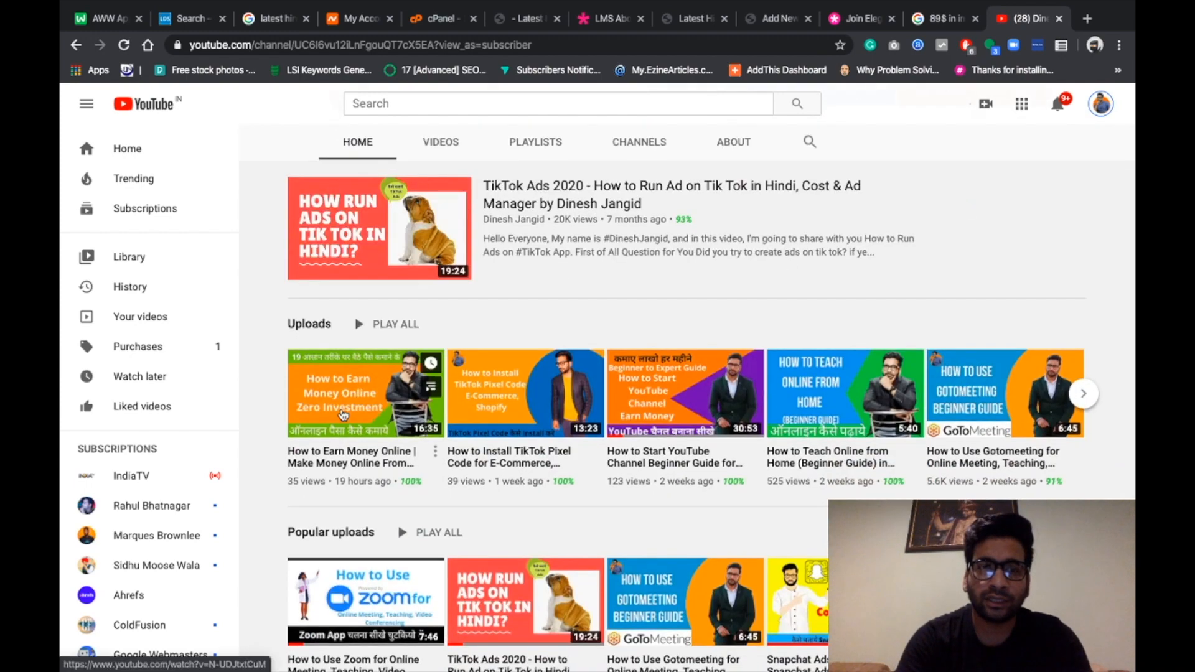
click(344, 414)
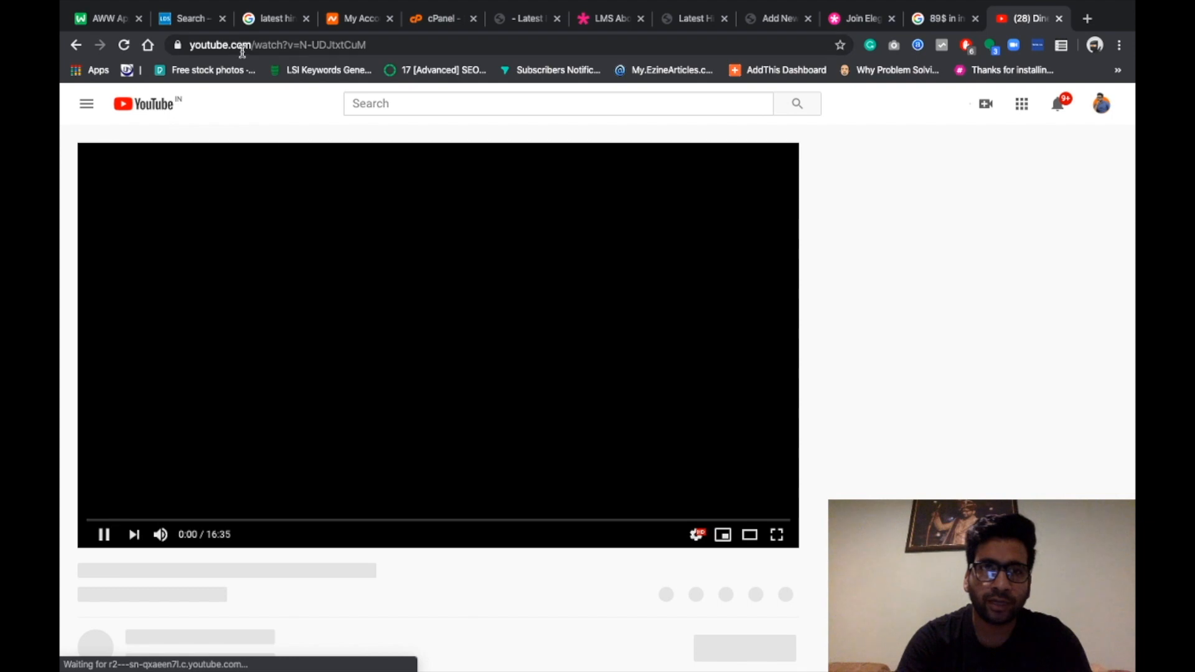
click(242, 46)
key(ctrl+c)
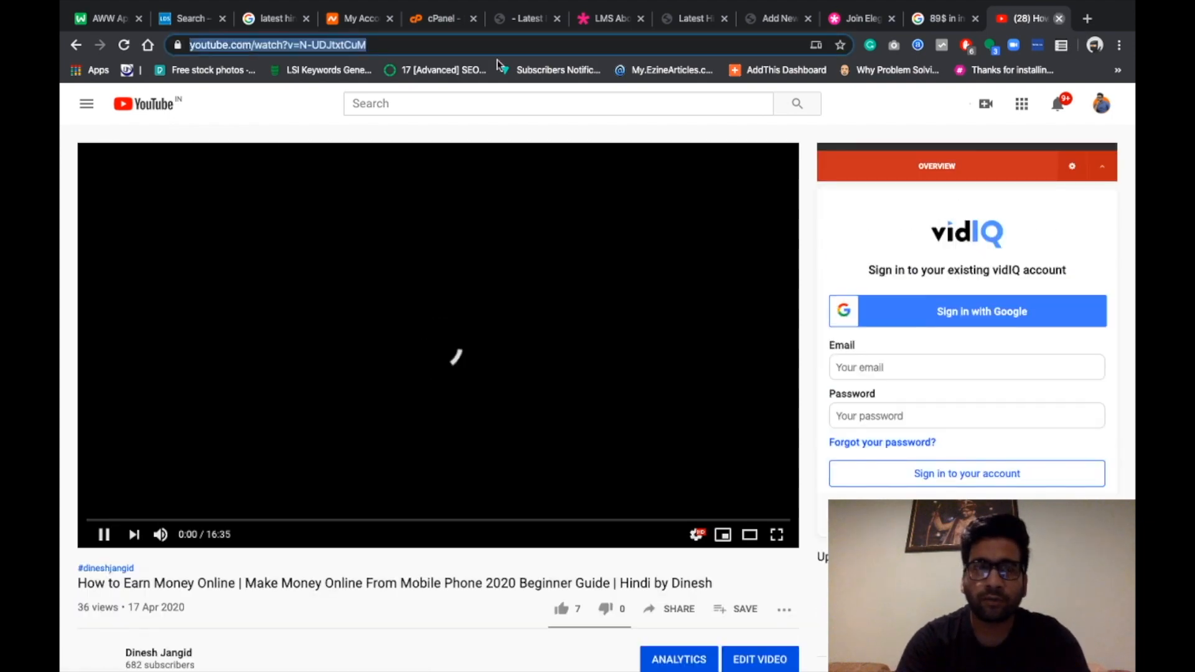
Replace the video module's URL with the pasted YouTube video link, insert it and save
click(516, 19)
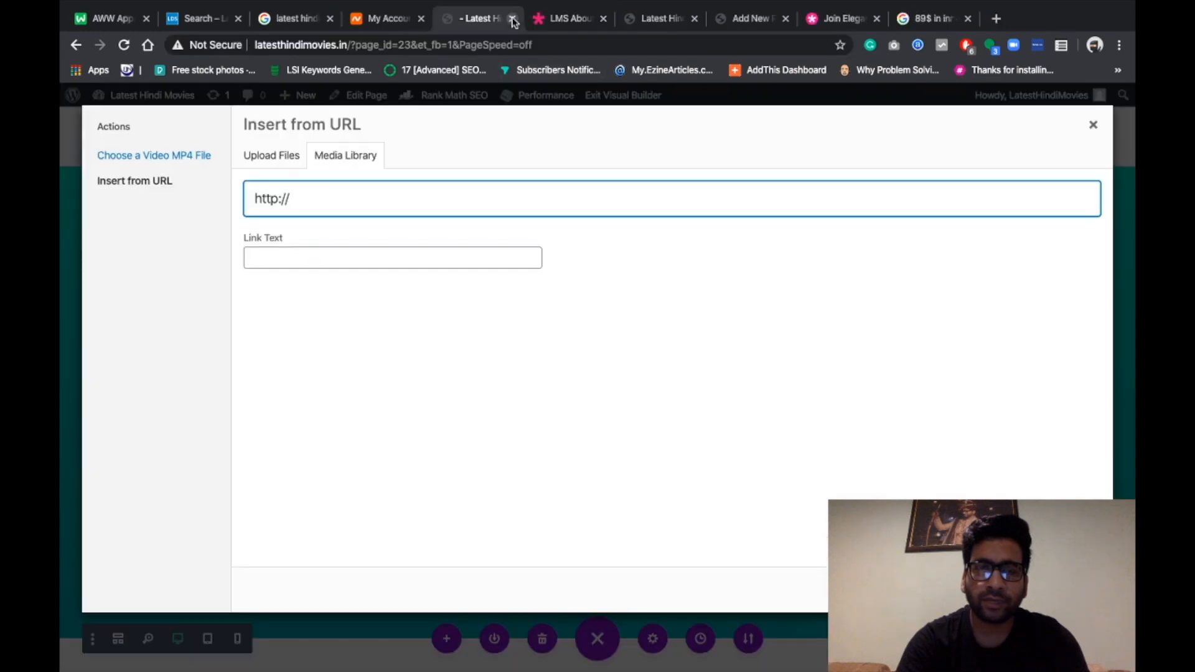
key(ctrl+a)
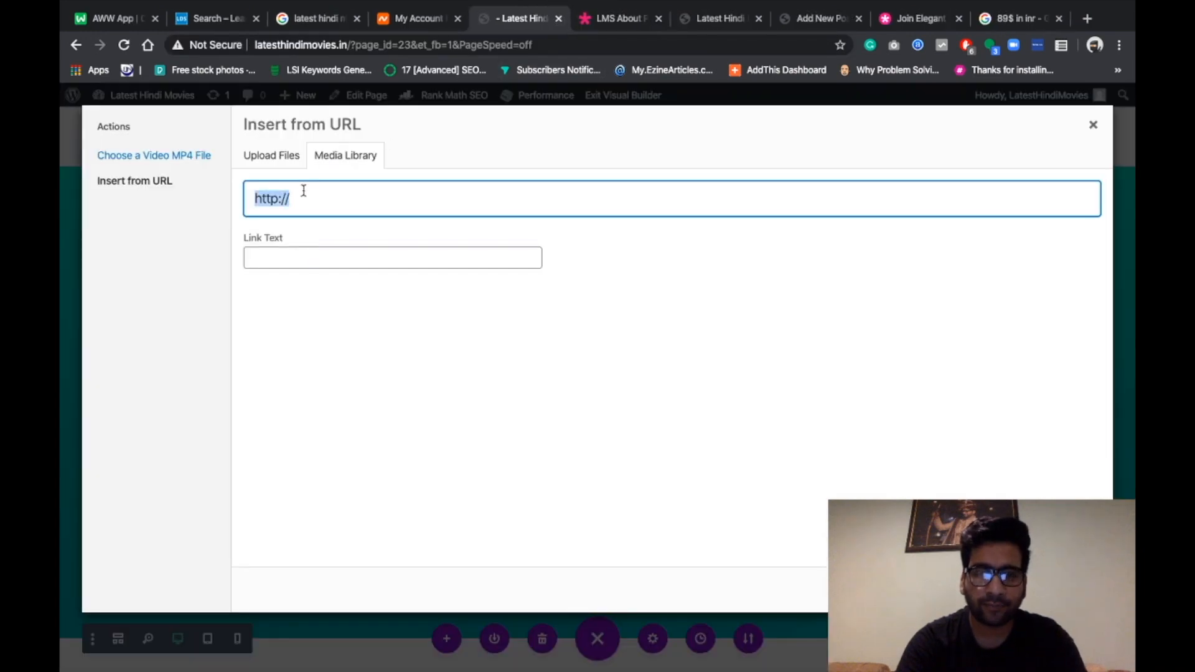
key(ctrl+v)
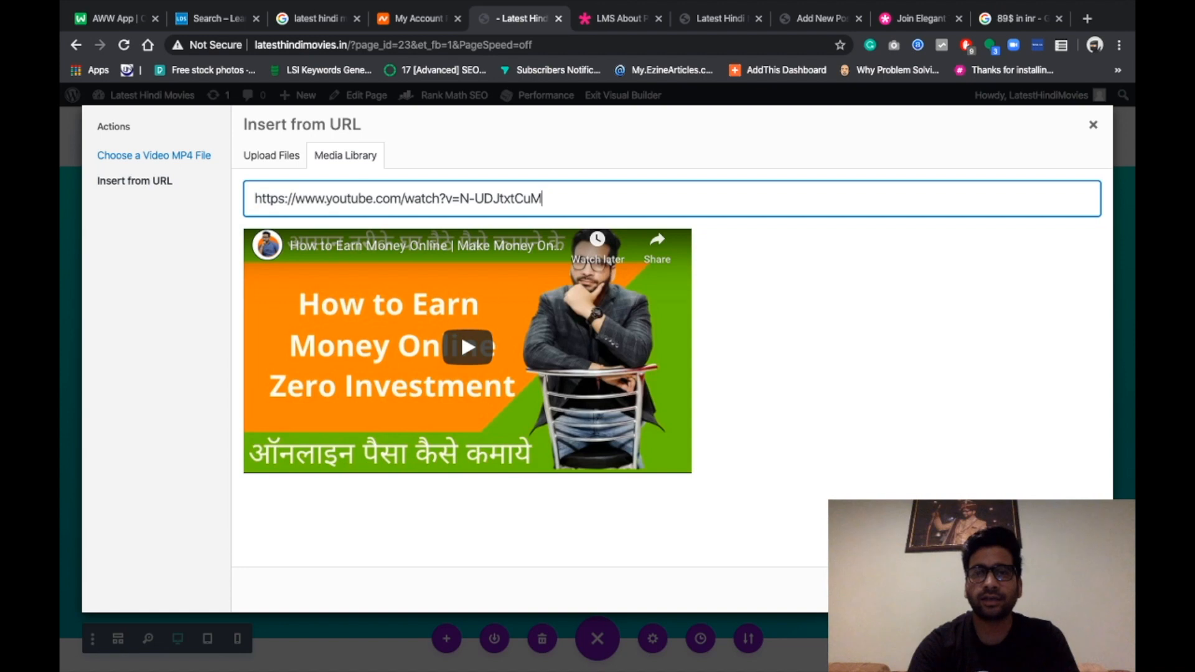
click(1059, 590)
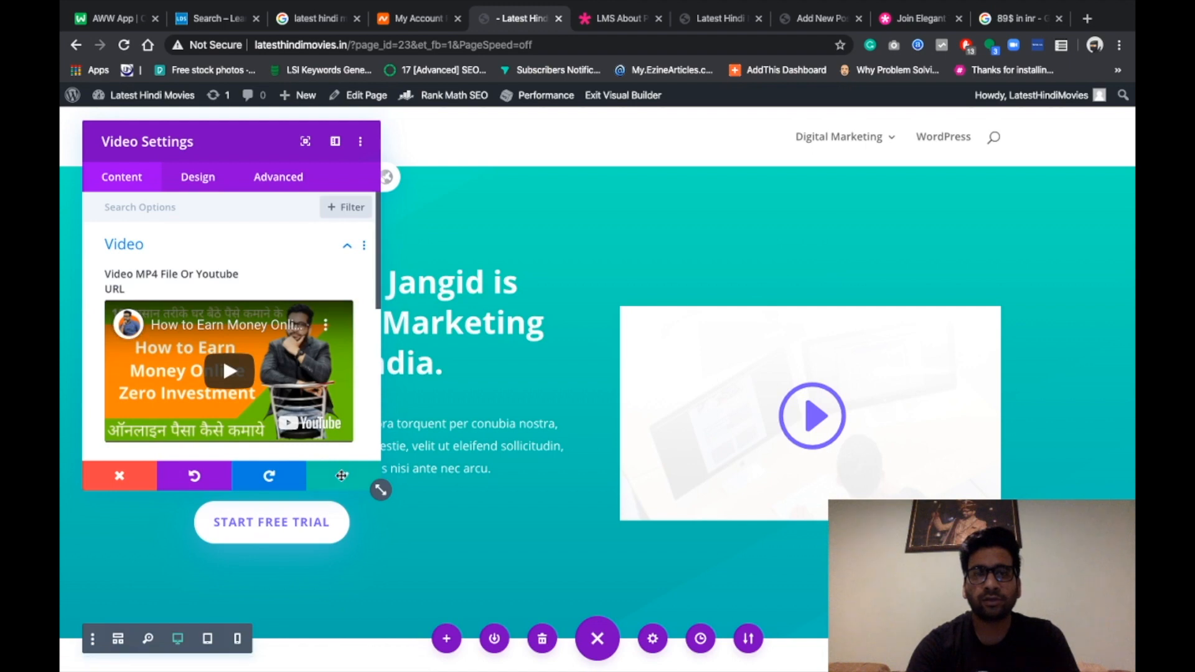
click(341, 475)
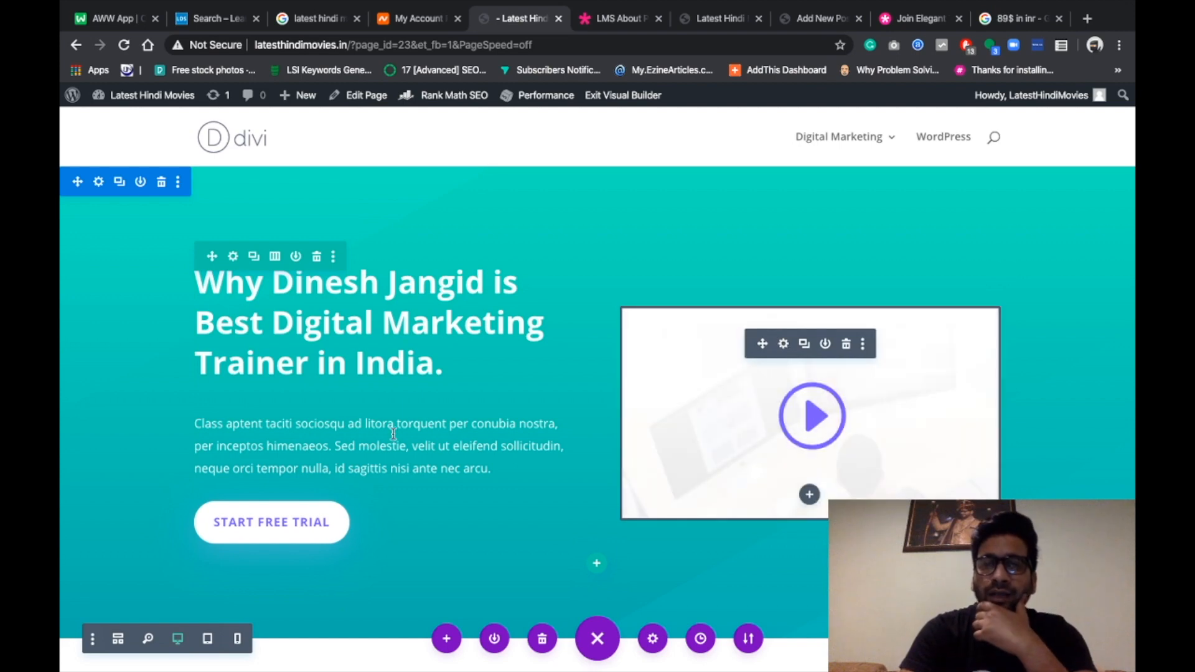
Reopen the video module's settings to preview the How to Earn Money Online video
scroll(393, 434, down, 1)
scroll(393, 435, down, 3)
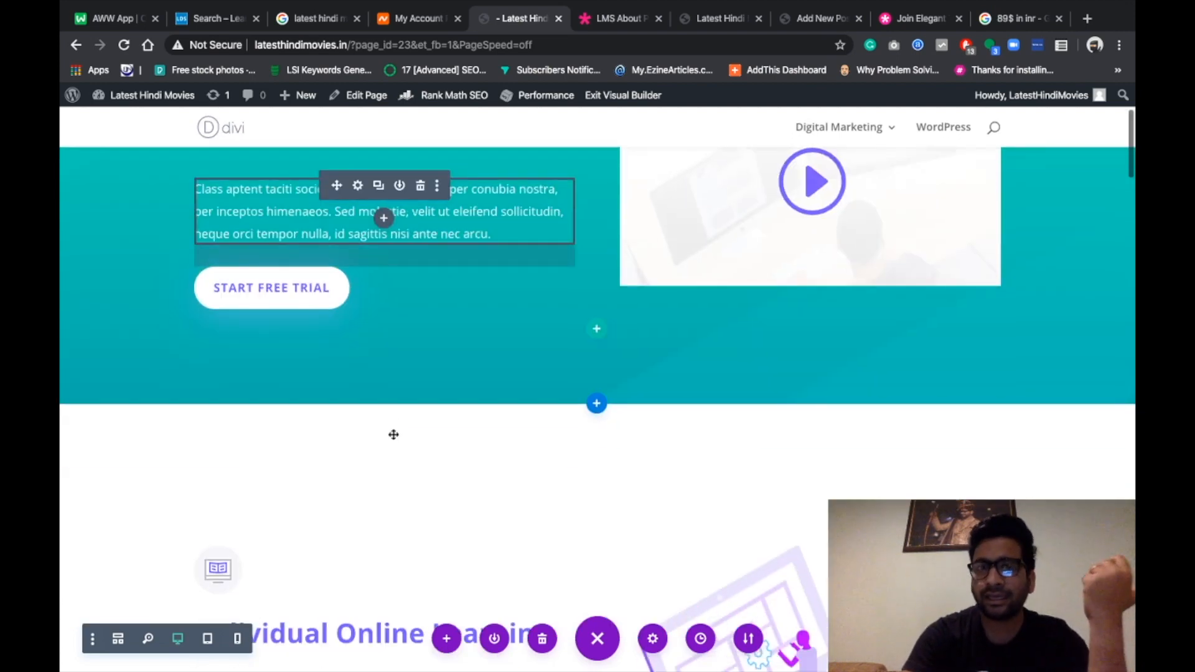
scroll(415, 478, down, 1)
scroll(415, 478, up, 5)
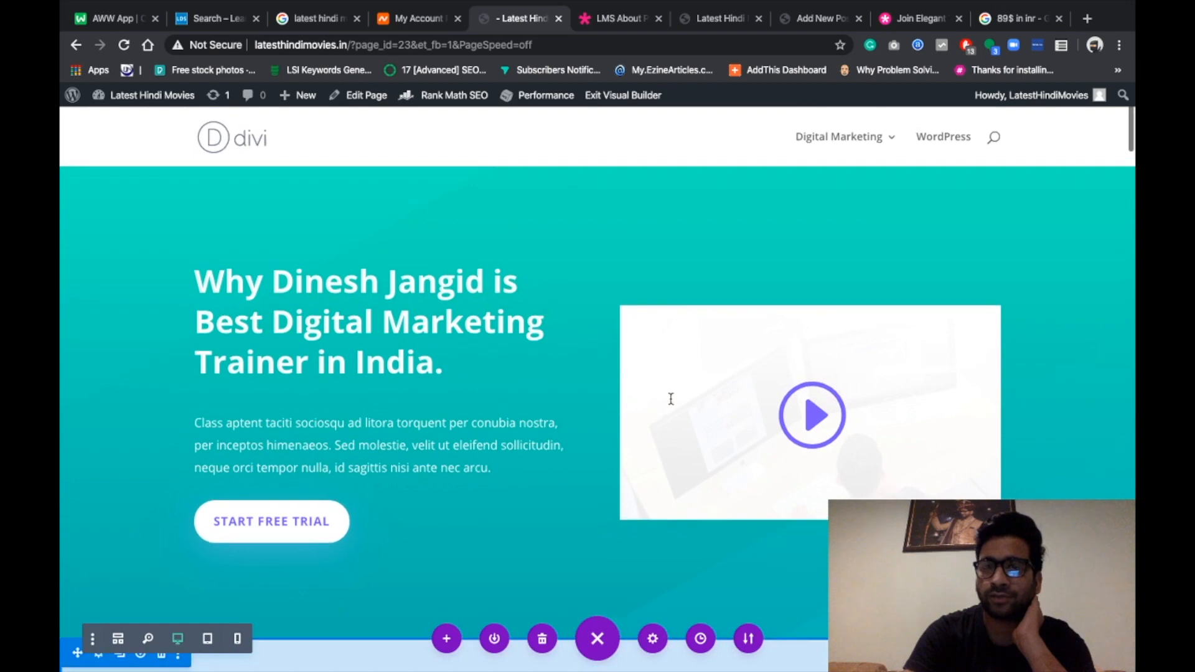
mouse_move(678, 399)
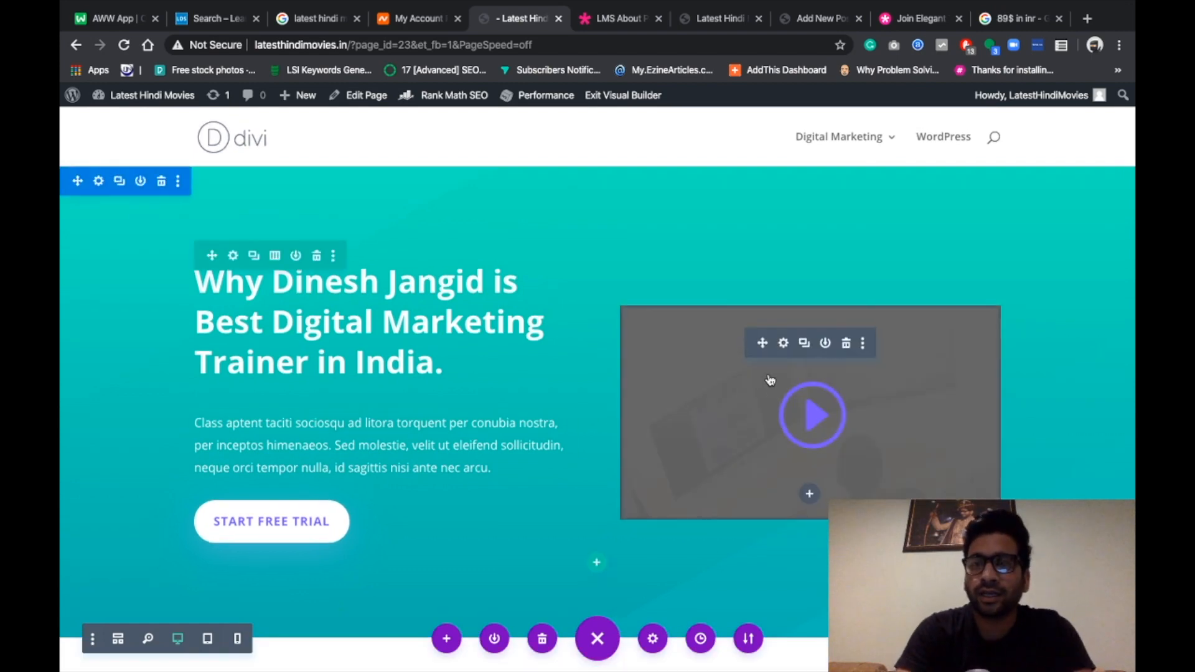
click(783, 345)
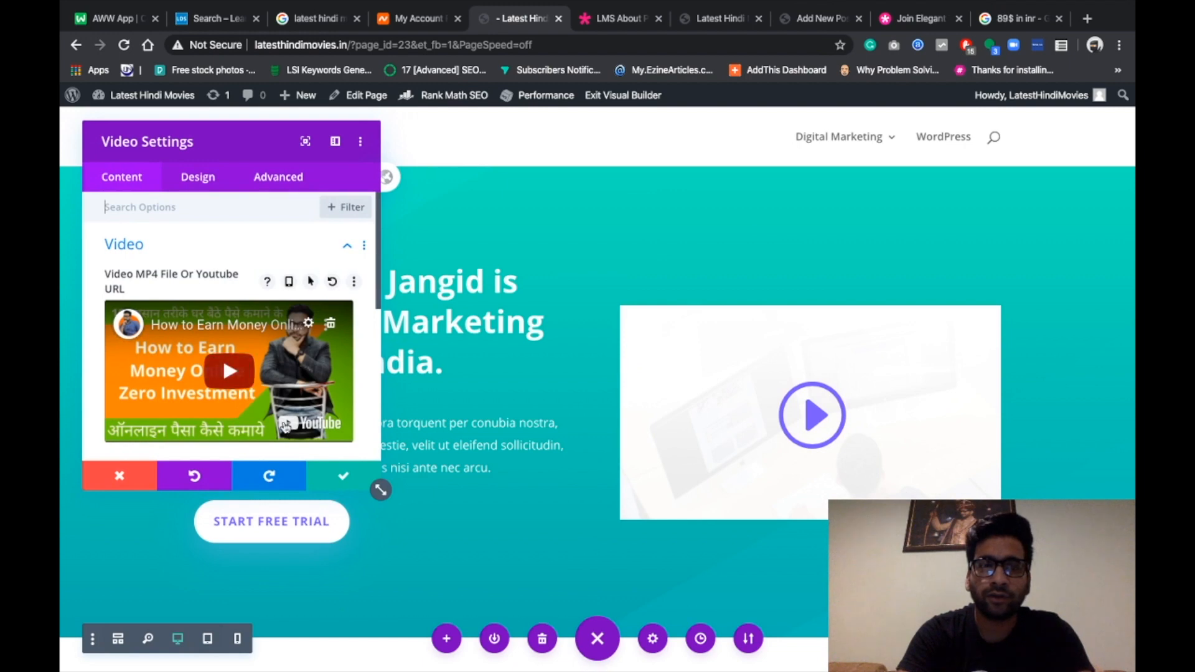
Save the video settings and exit the Divi visual builder to the standard page editor
click(338, 479)
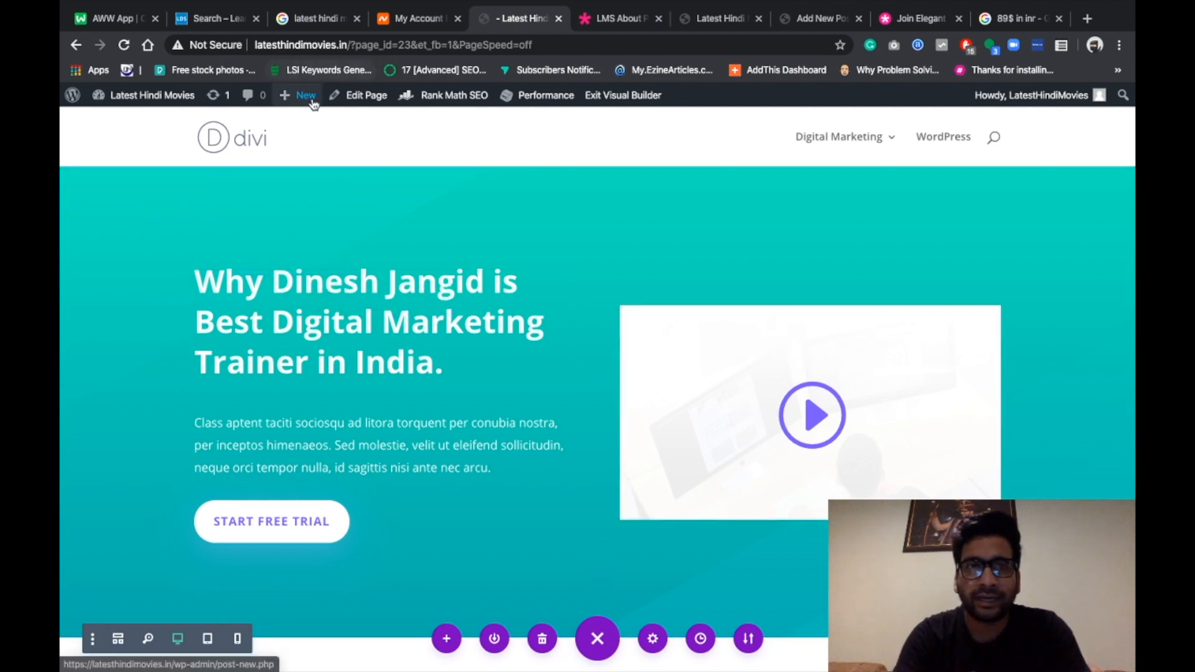
click(366, 95)
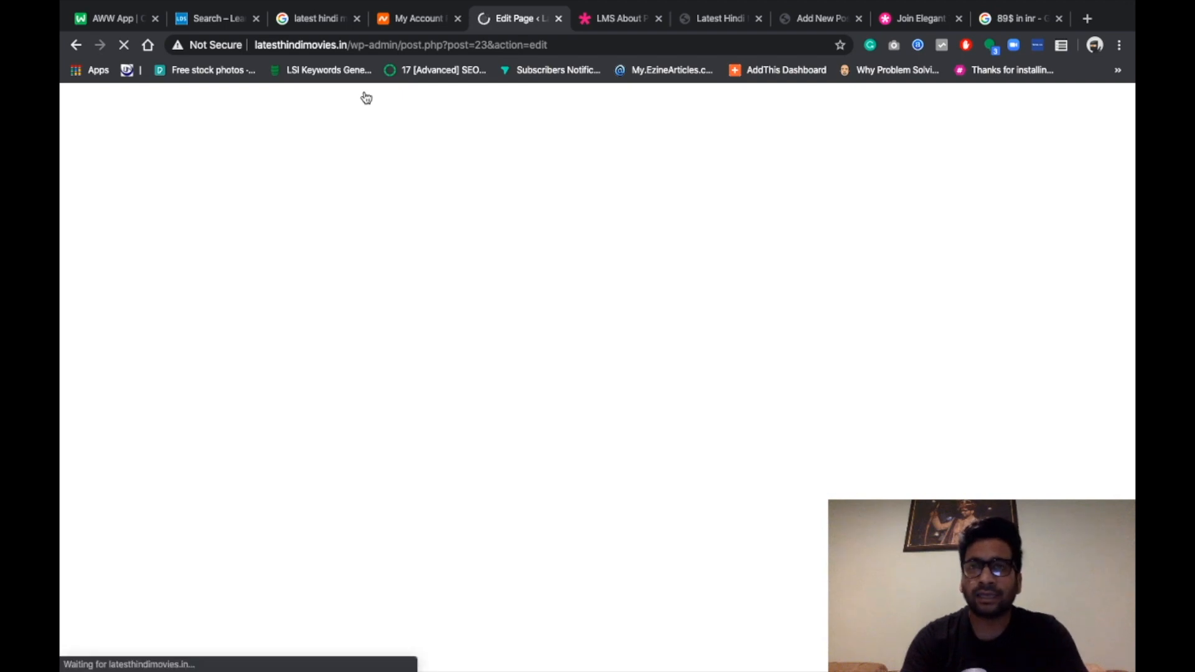
Check that the live homepage still shows the Hello world post, then return to the editor
click(713, 21)
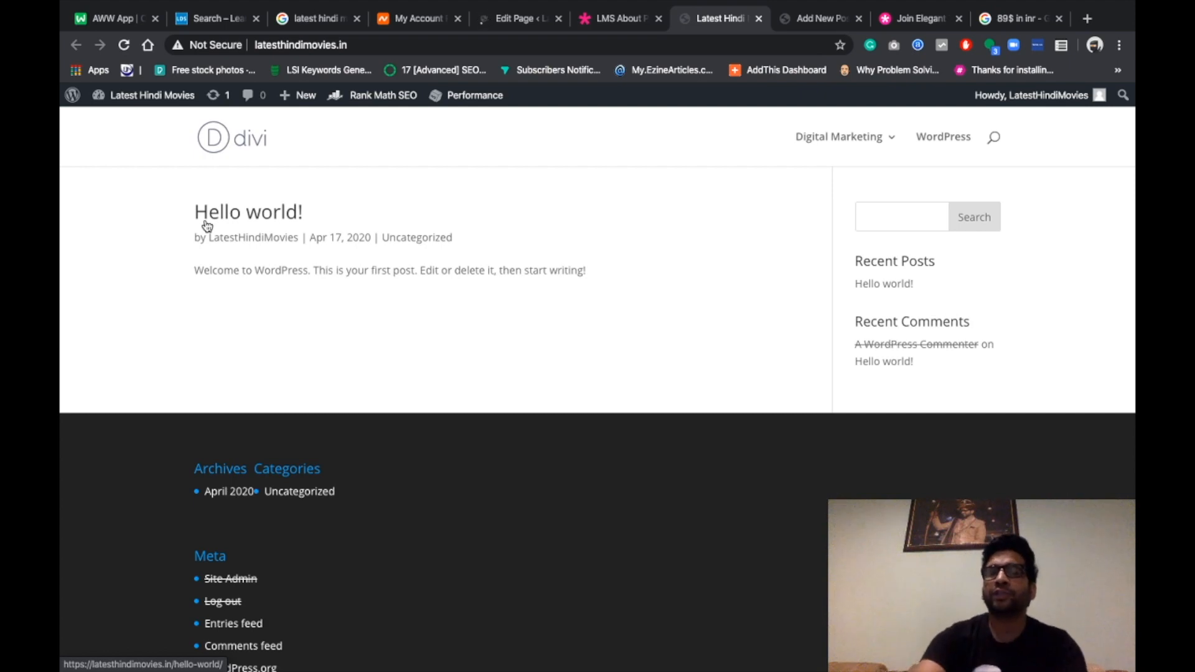
scroll(408, 368, down, 2)
scroll(408, 370, up, 1)
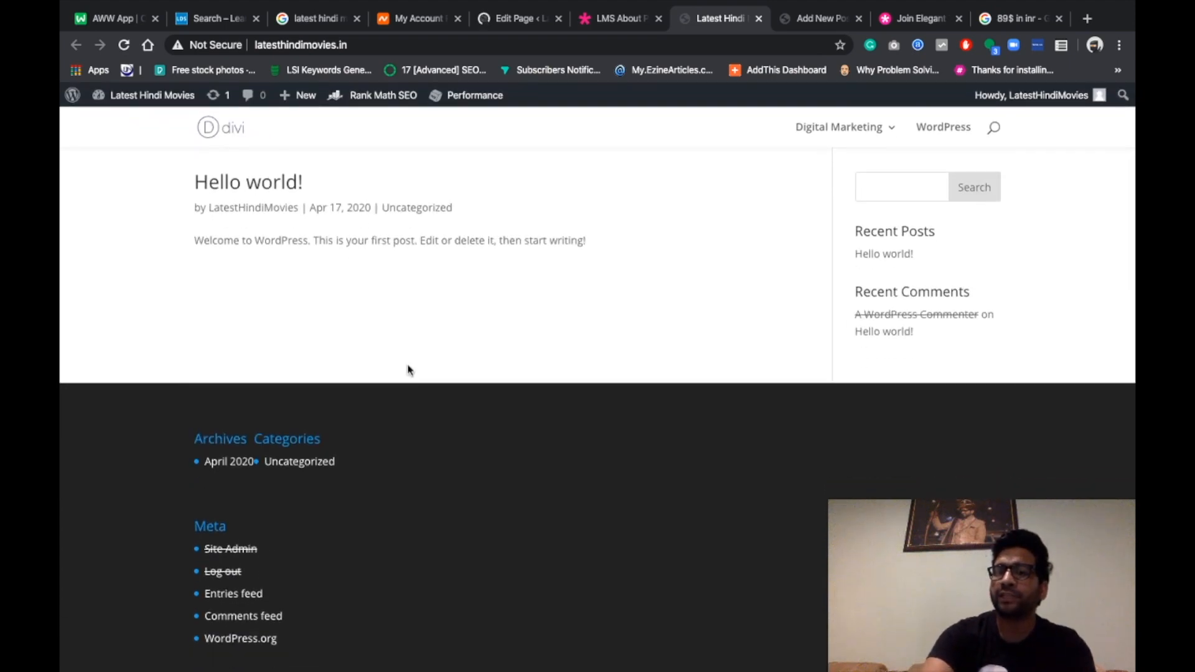
scroll(408, 370, up, 1)
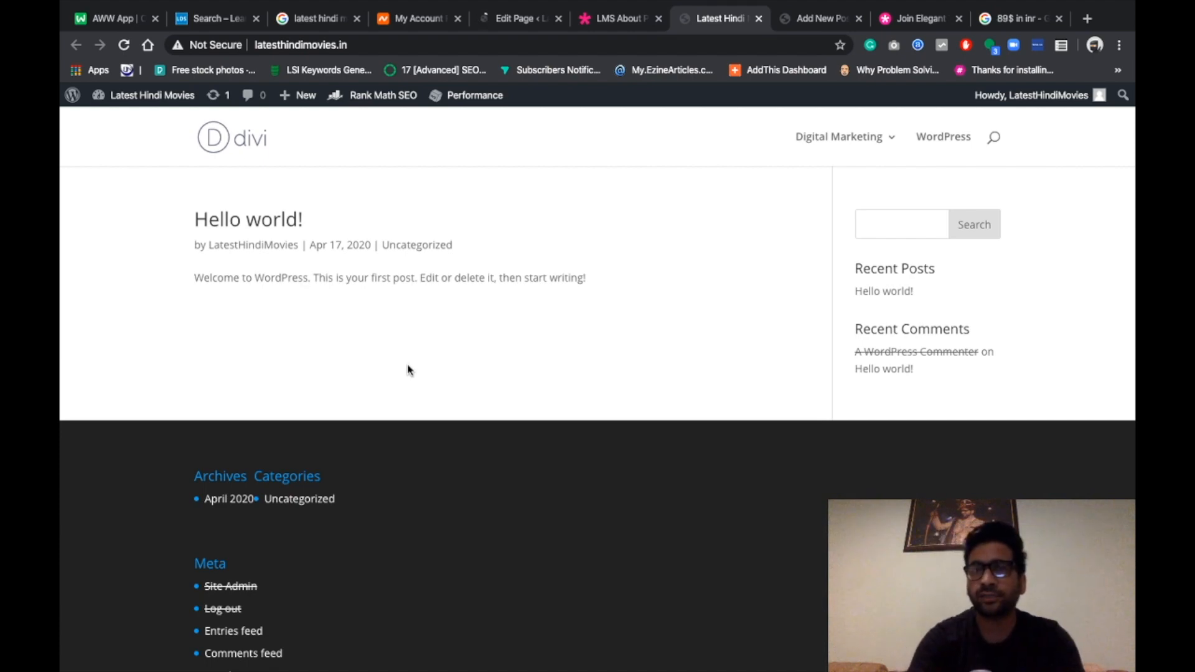
click(506, 14)
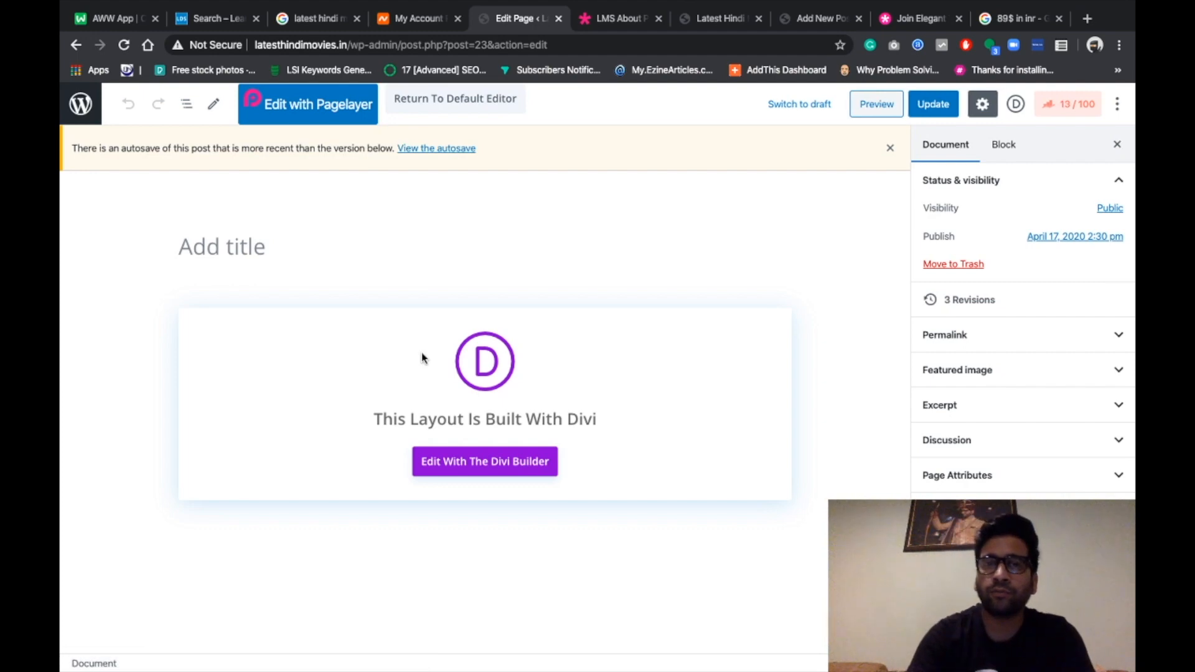
Title the page 'Home', update it, and go to the Pages list
click(198, 248)
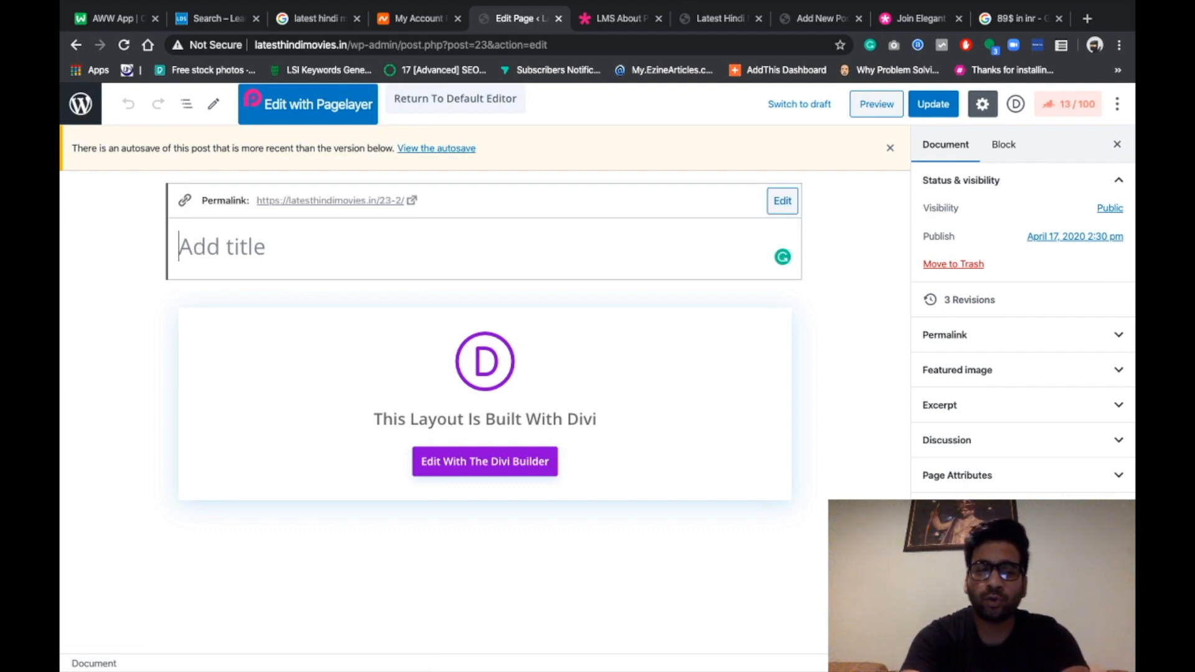
text(Home)
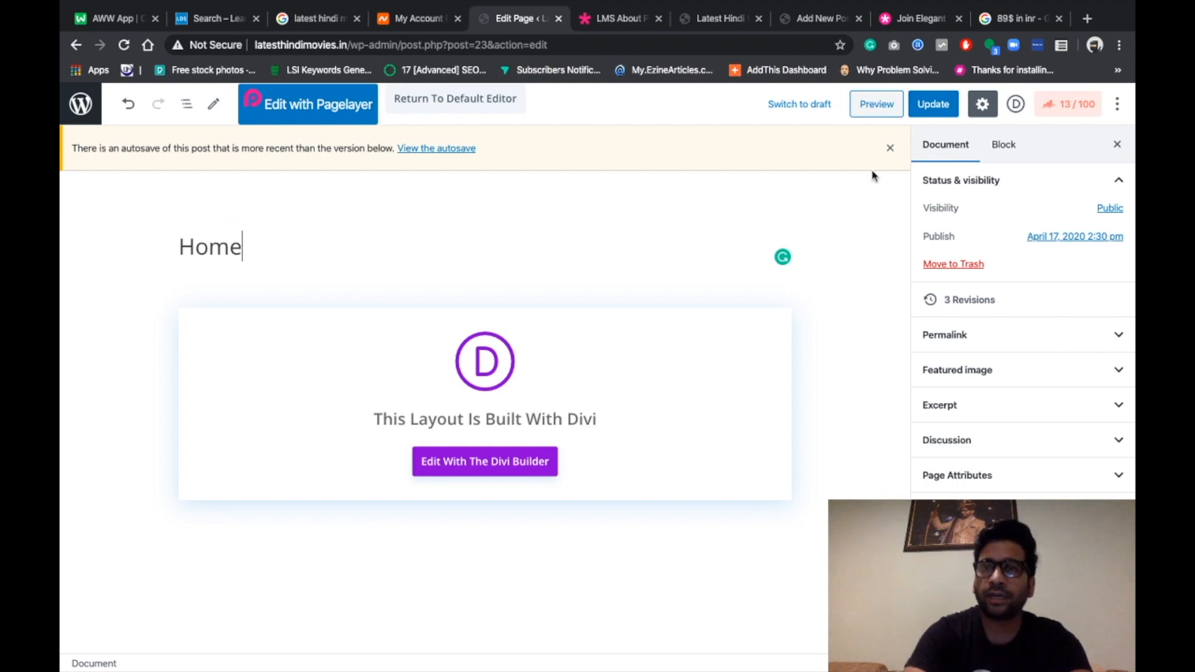
click(936, 105)
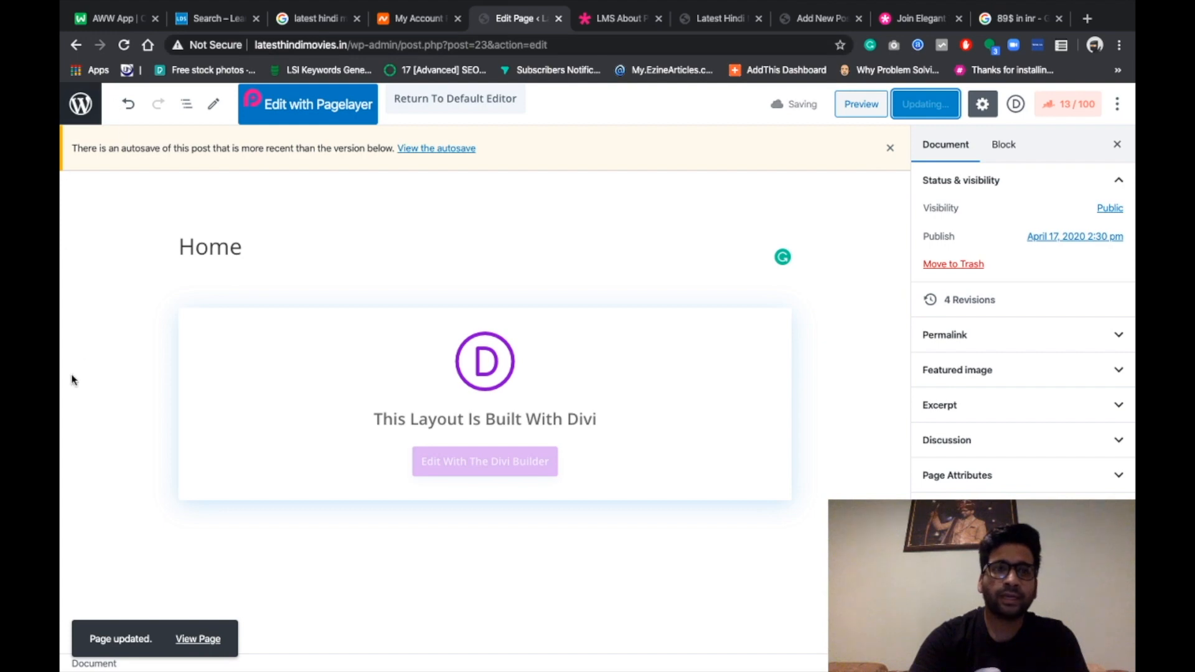
click(83, 107)
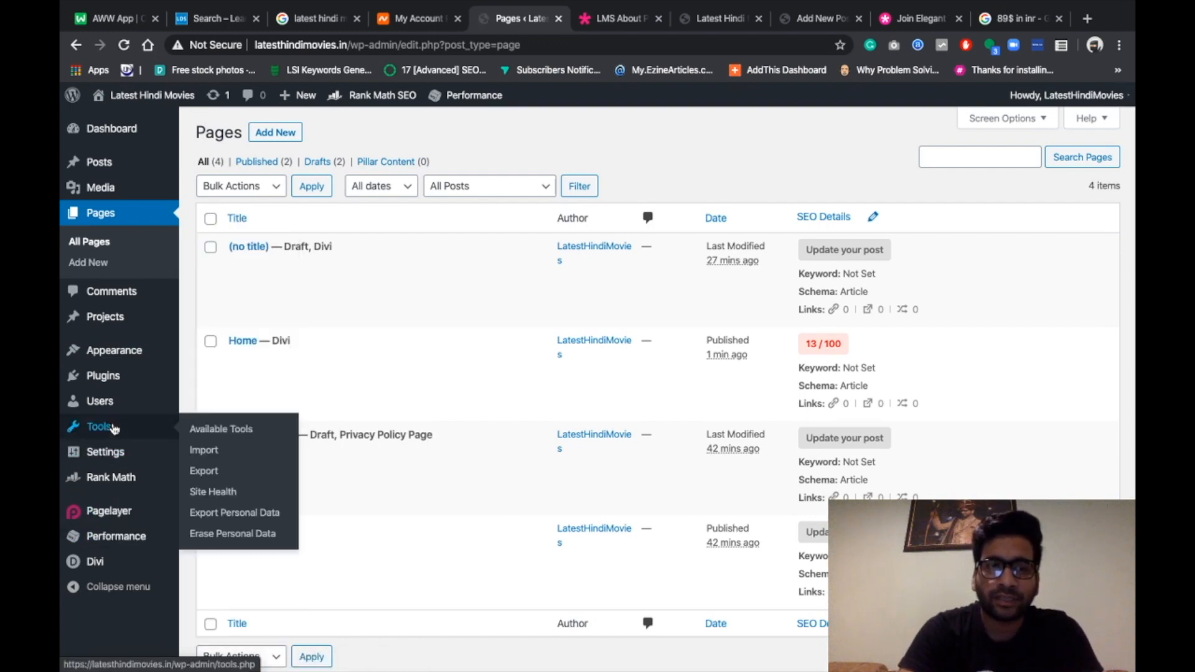
Open Settings > Reading, glancing at the live homepage along the way
mouse_move(97, 465)
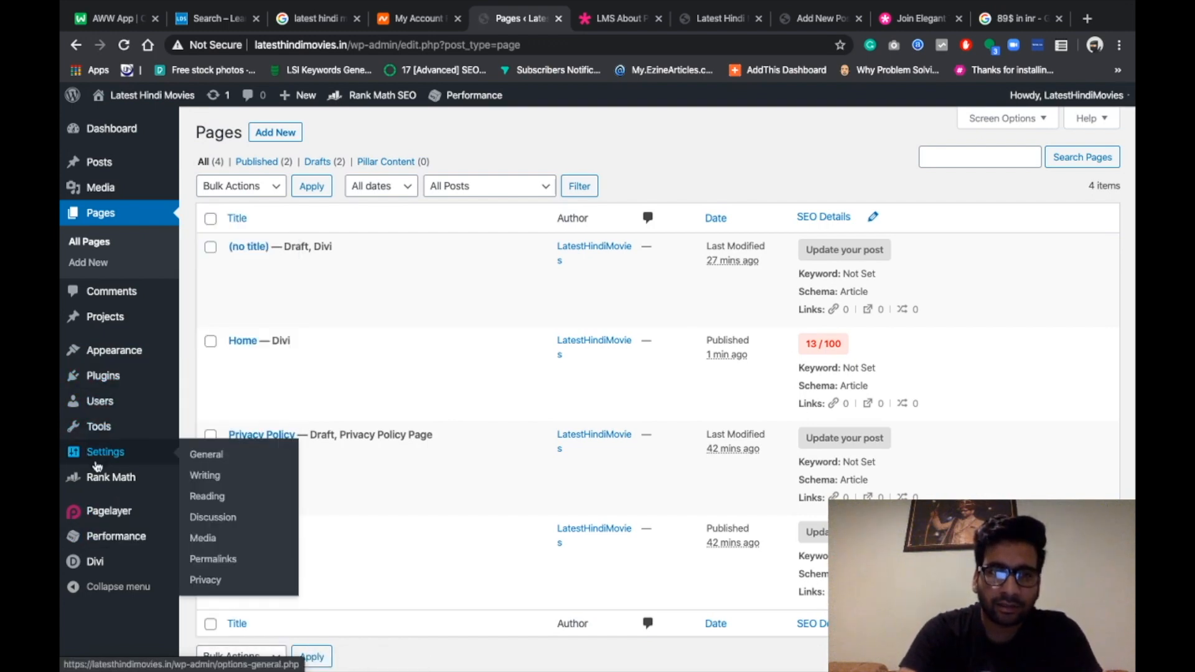
click(208, 496)
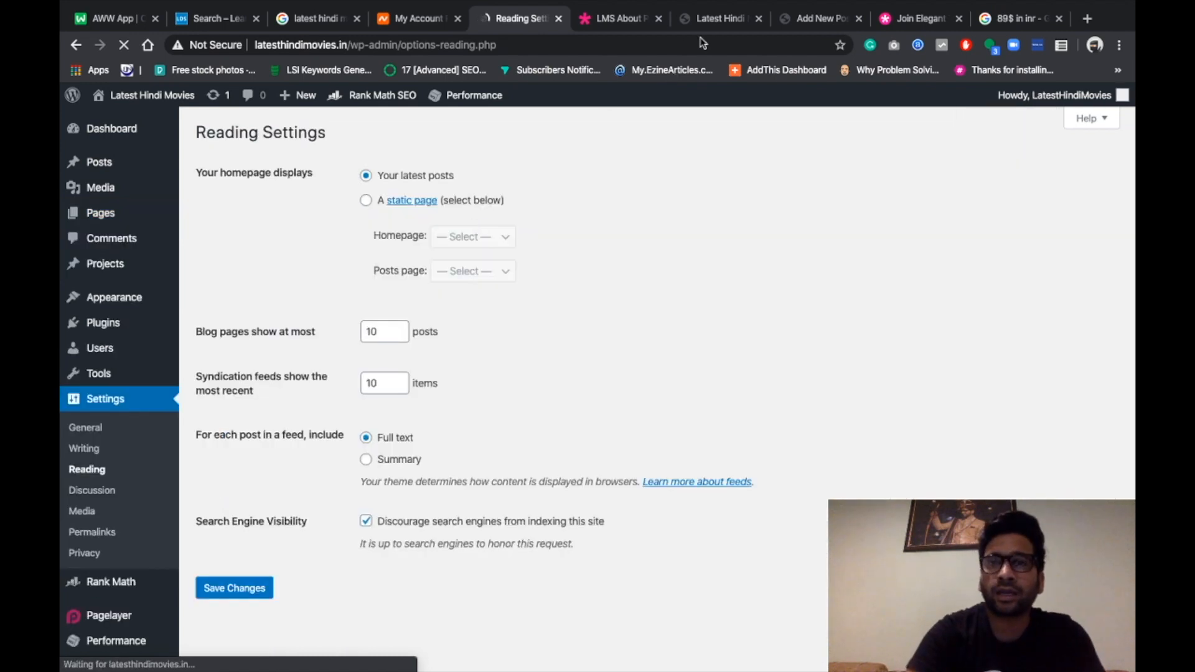
click(708, 23)
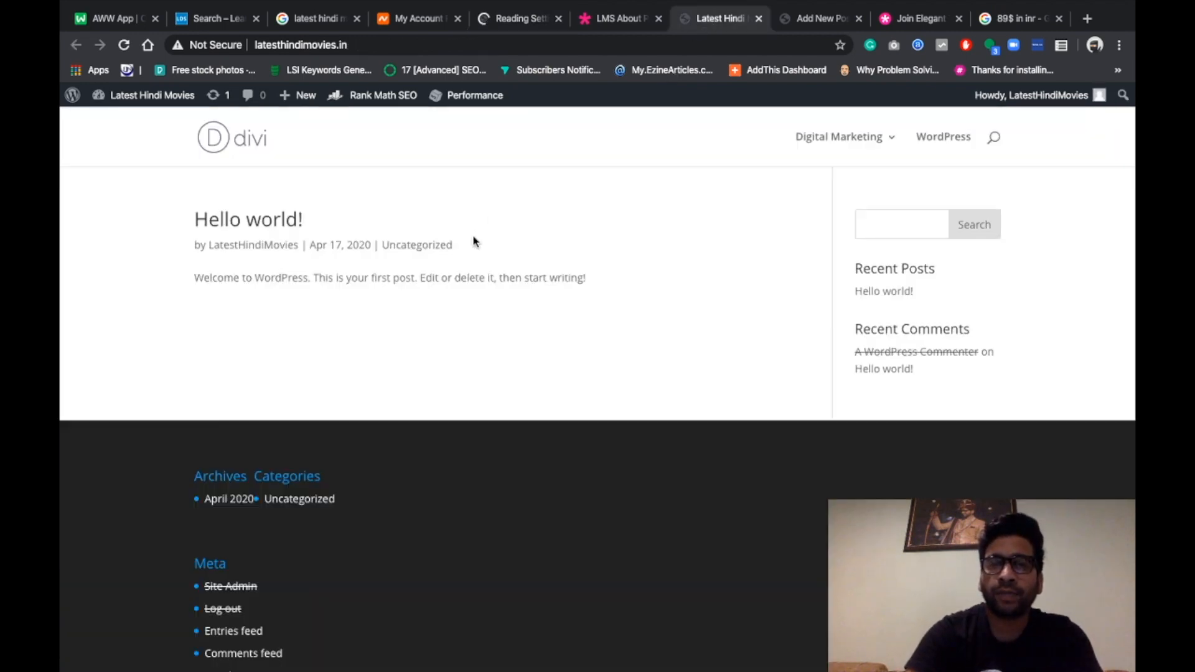
click(506, 23)
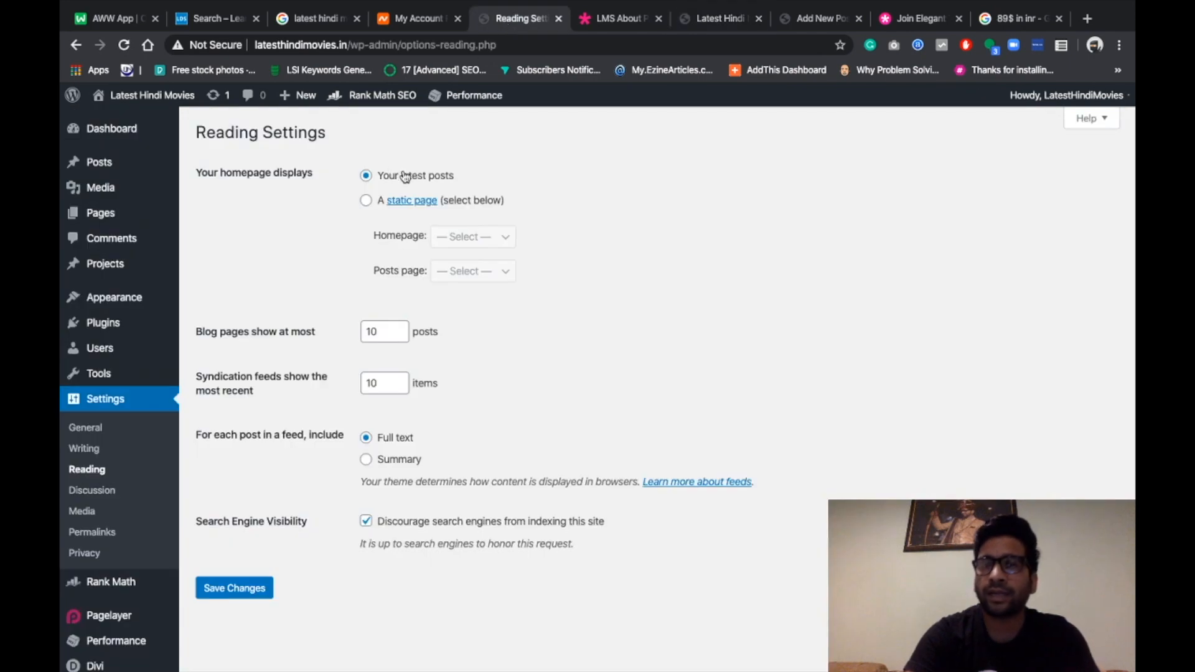
Set the homepage to the static page Home and save the Reading Settings
click(366, 202)
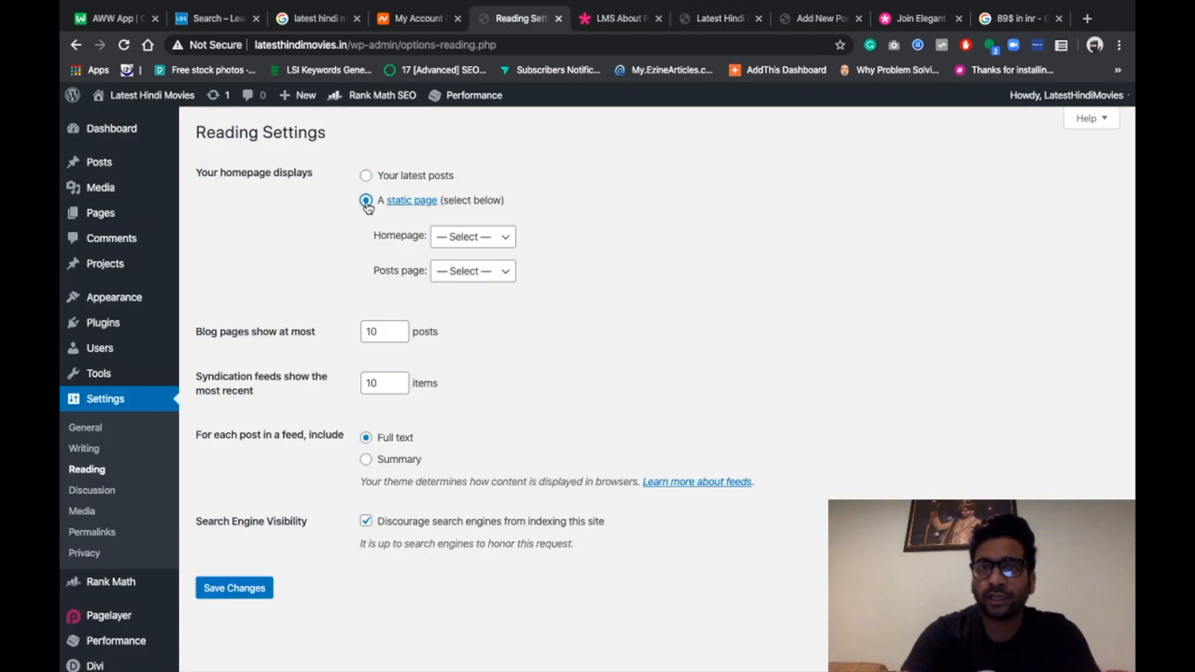
click(463, 244)
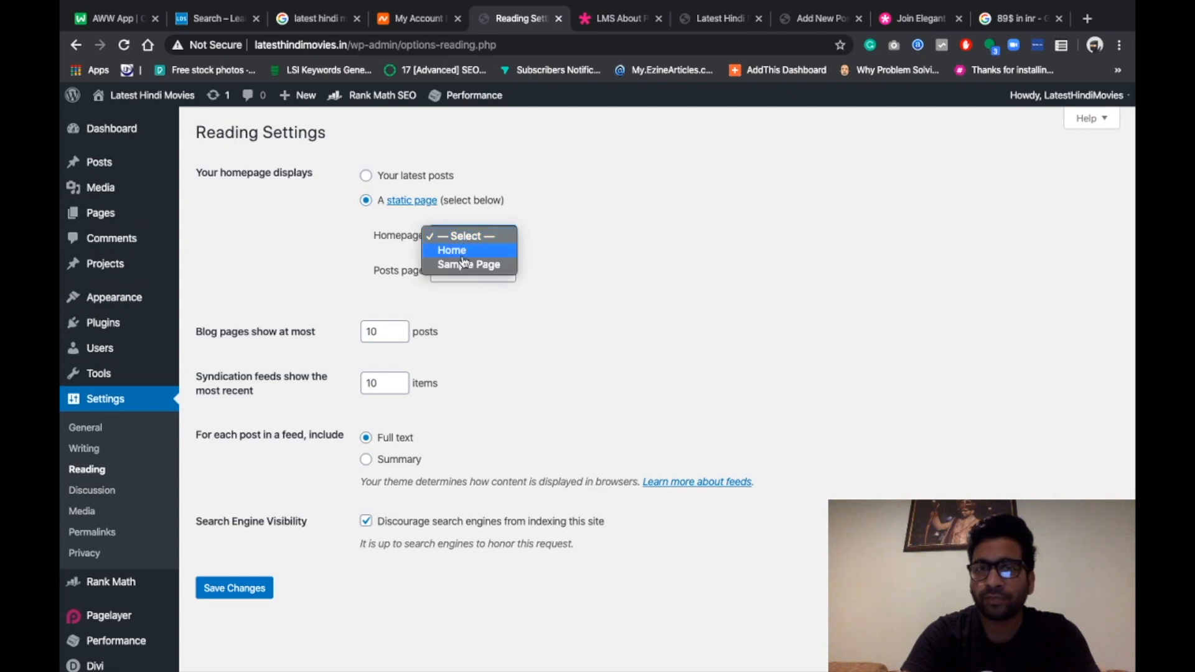
click(462, 253)
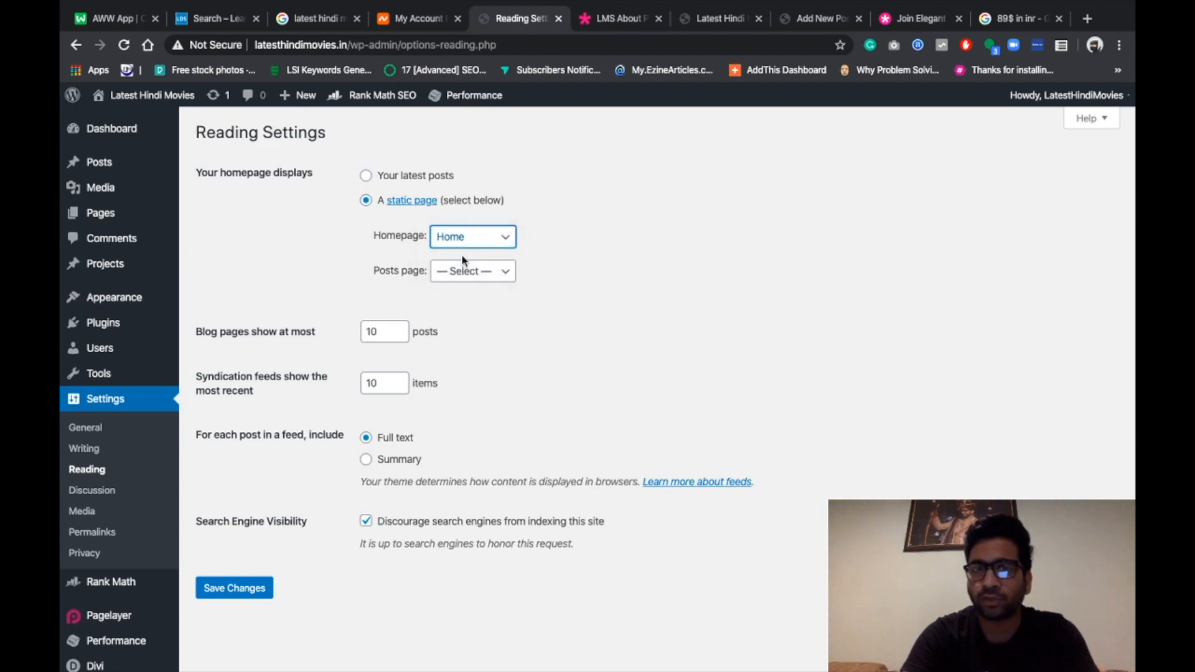
click(239, 594)
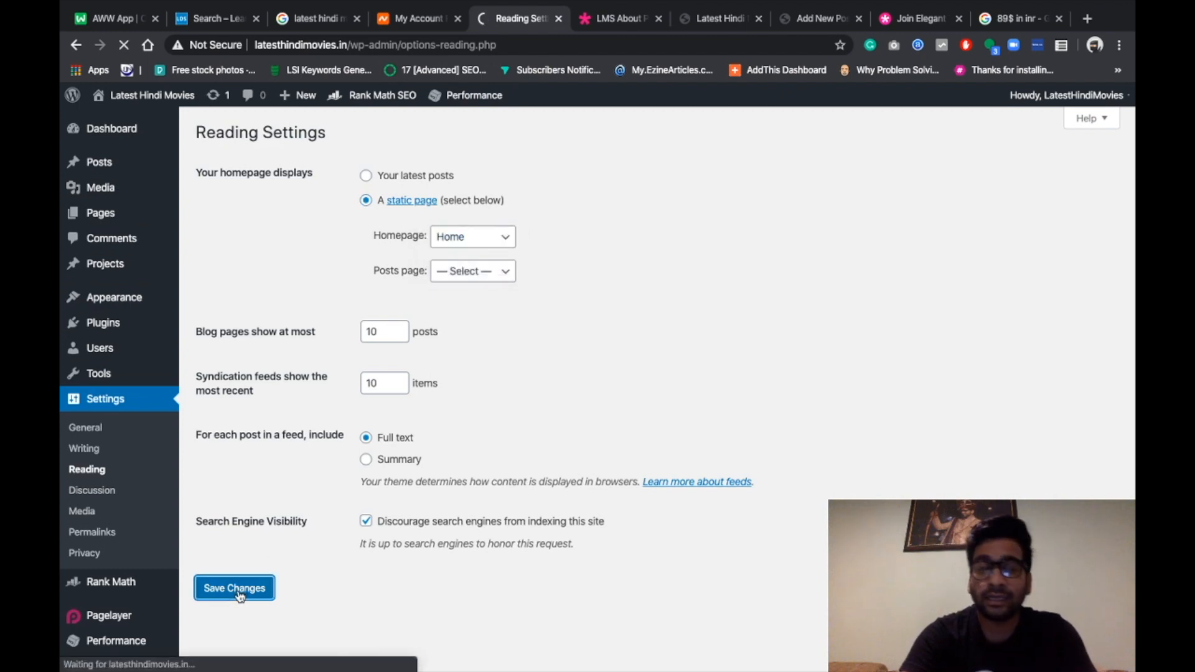
click(703, 22)
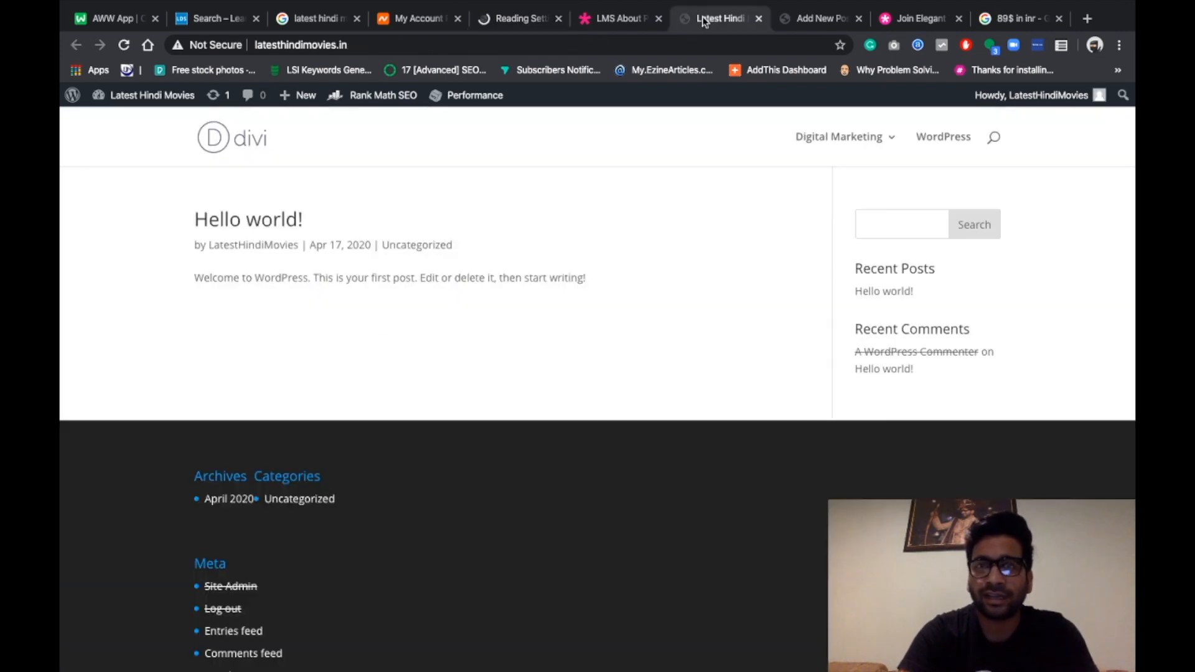
Reload the live site and scroll through the Divi Home page with its Best Digital Marketing Trainer in India hero
click(123, 47)
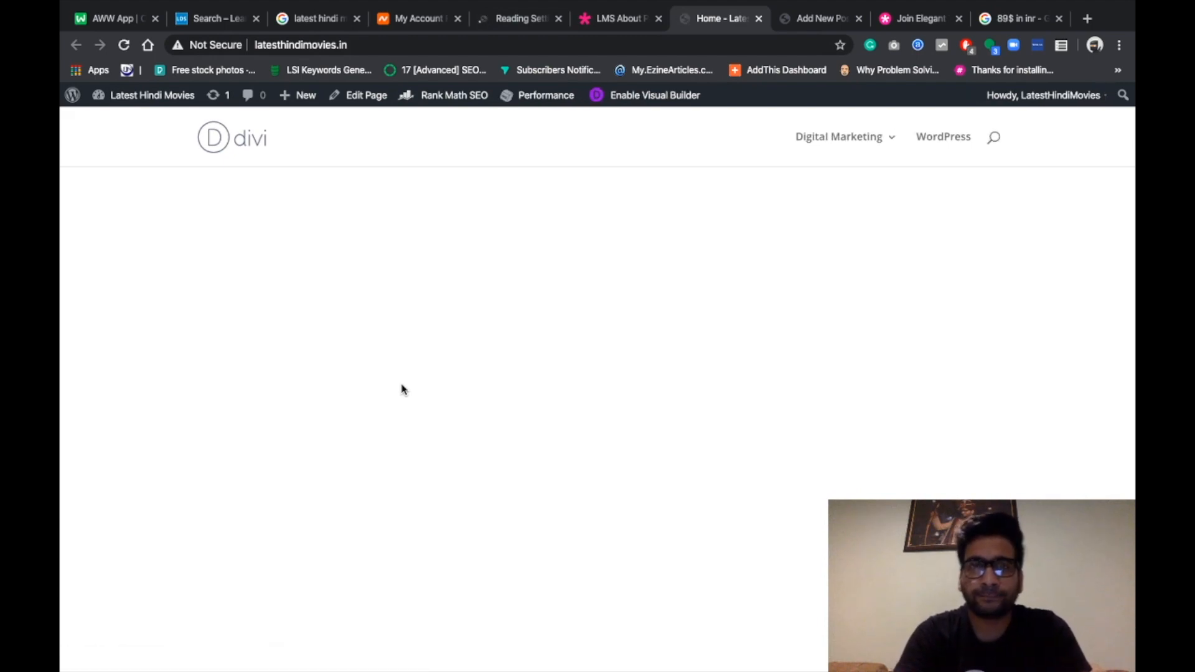
scroll(458, 459, down, 10)
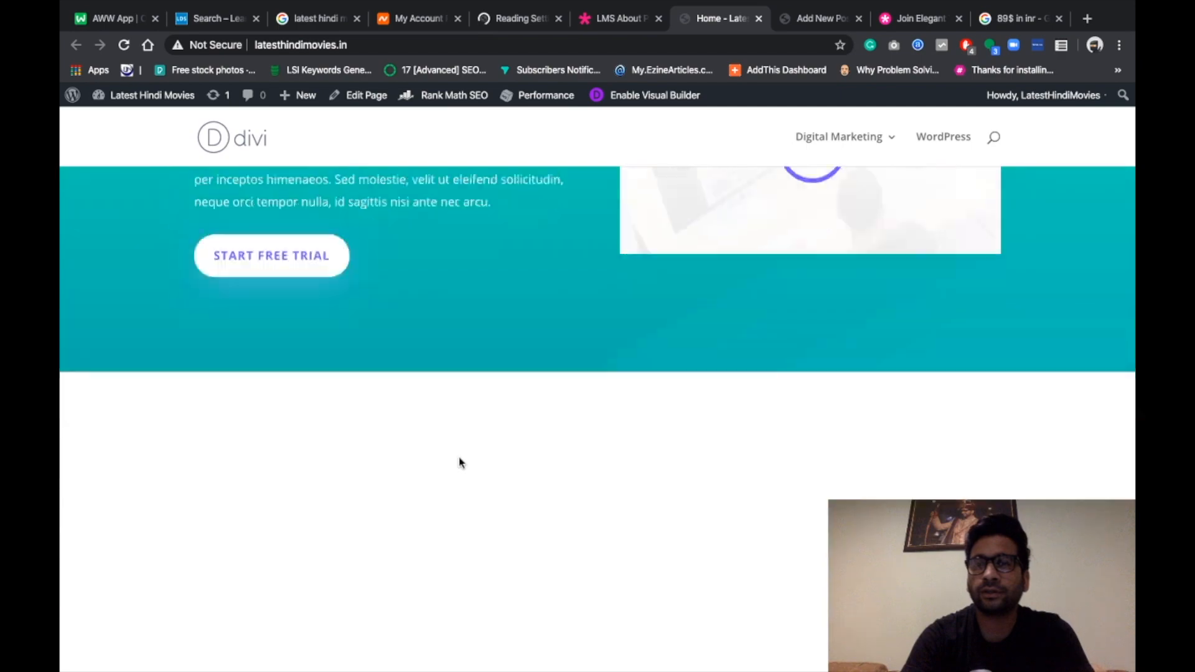
scroll(461, 463, down, 8)
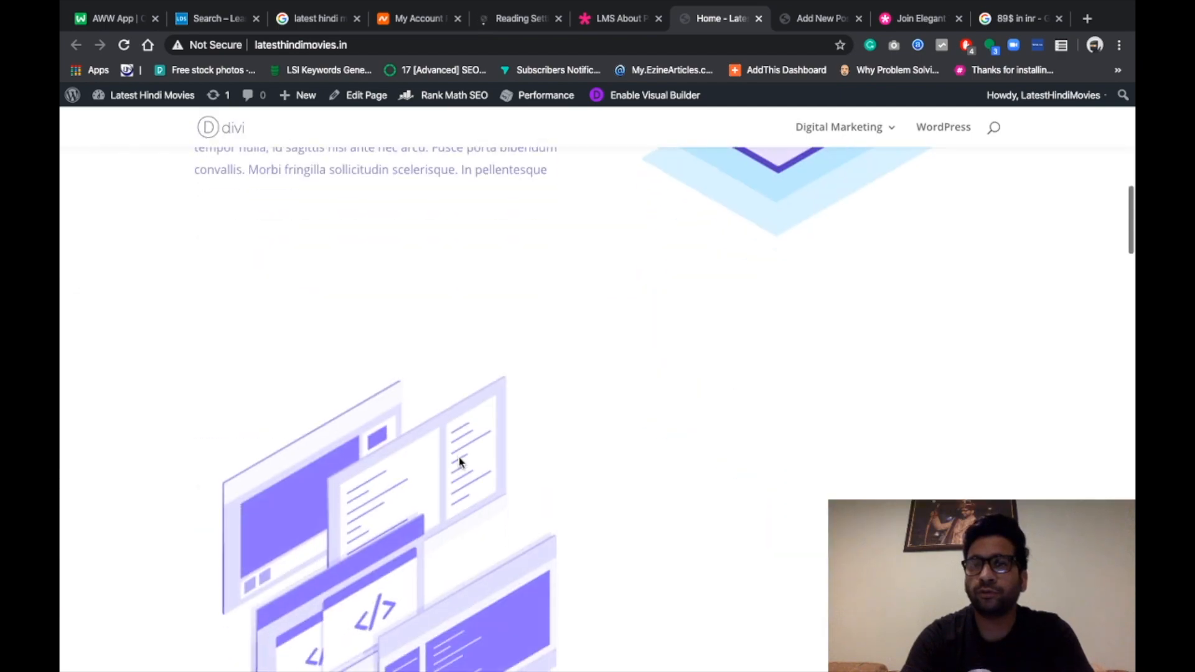
scroll(459, 459, up, 12)
scroll(459, 458, up, 5)
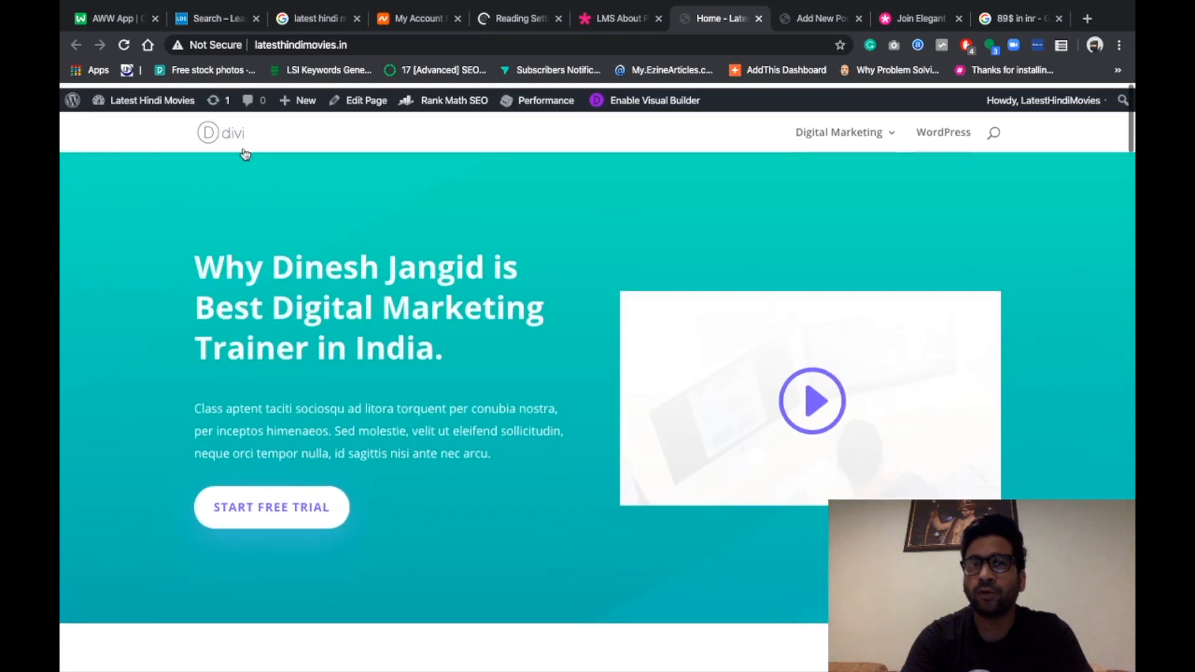
scroll(387, 402, down, 10)
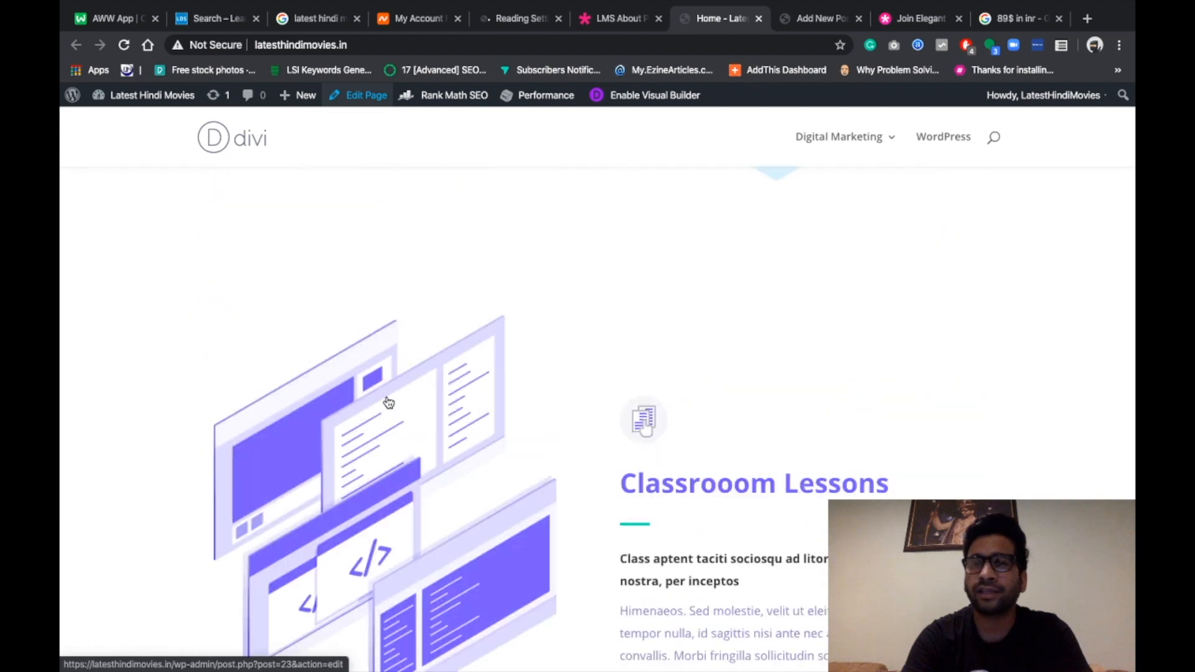
scroll(387, 403, up, 10)
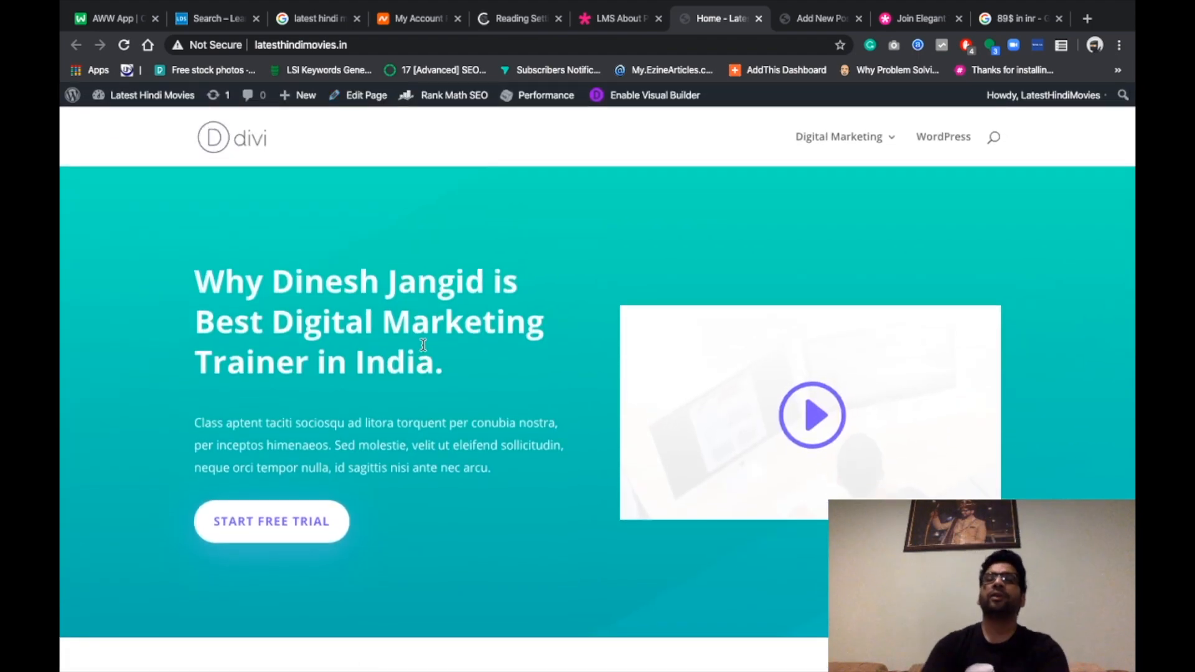